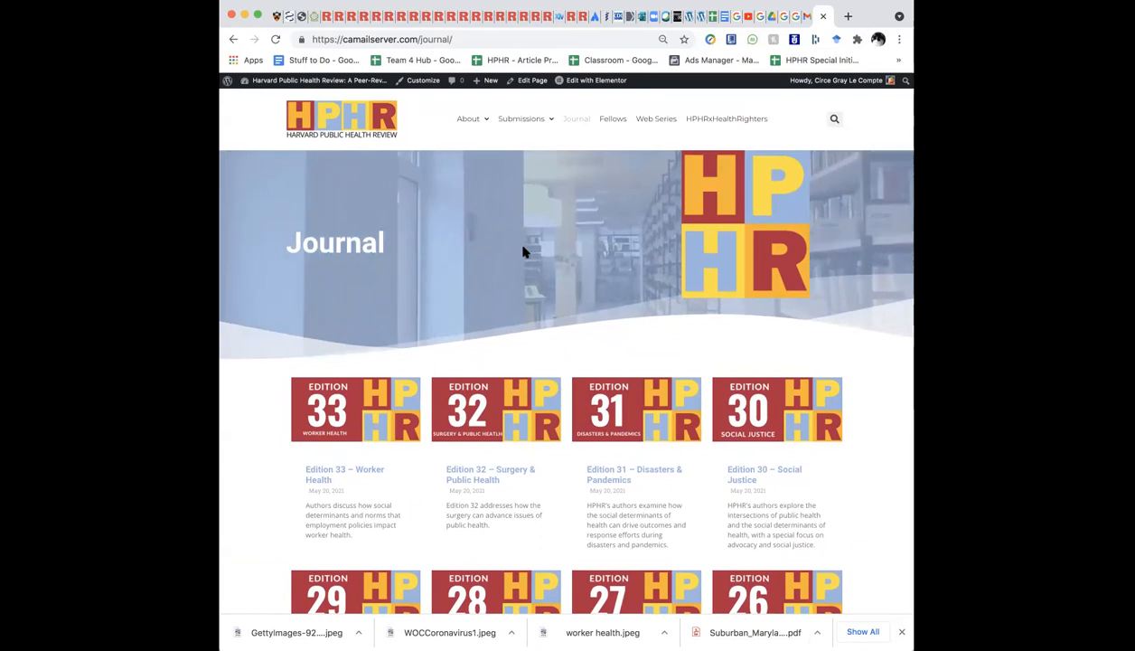
- Review the Journal page's edition listings, and open the Edition 33 – Worker Health page in a separate tab to compare
{"action": "scroll", "coordinate": [509, 308], "scroll_direction": "down", "scroll_amount": 4}
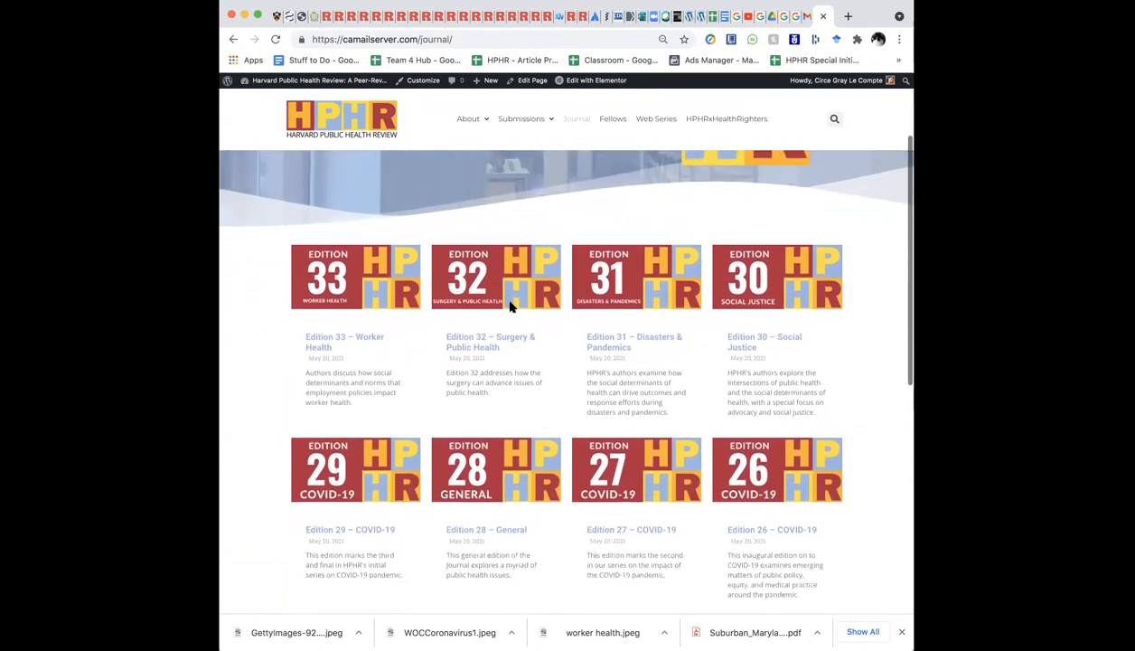
{"action": "scroll", "coordinate": [510, 307], "scroll_direction": "down", "scroll_amount": 2}
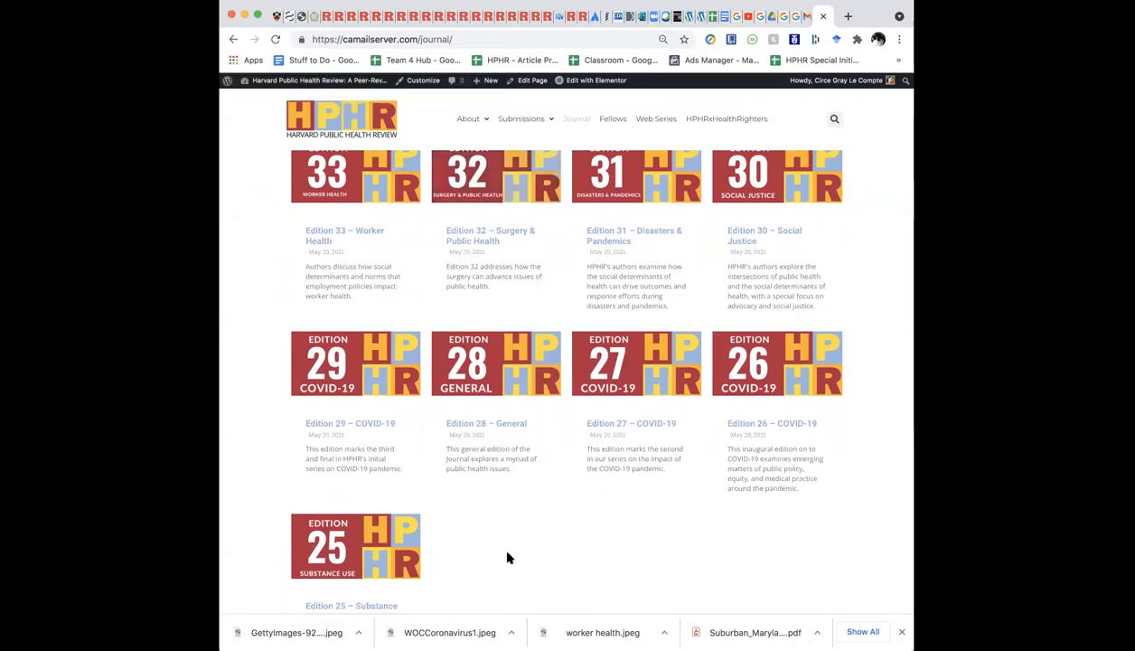
{"action": "scroll", "coordinate": [508, 558], "scroll_direction": "up", "scroll_amount": 1}
{"action": "scroll", "coordinate": [508, 558], "scroll_direction": "up", "scroll_amount": 1}
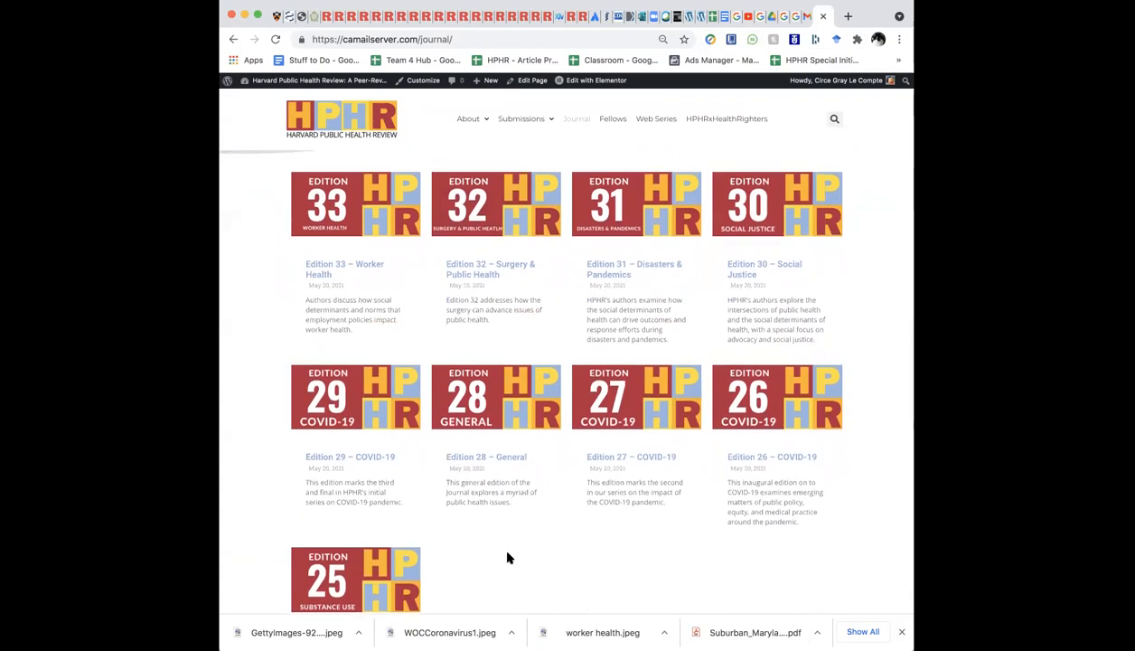
{"action": "left_click", "coordinate": [358, 225]}
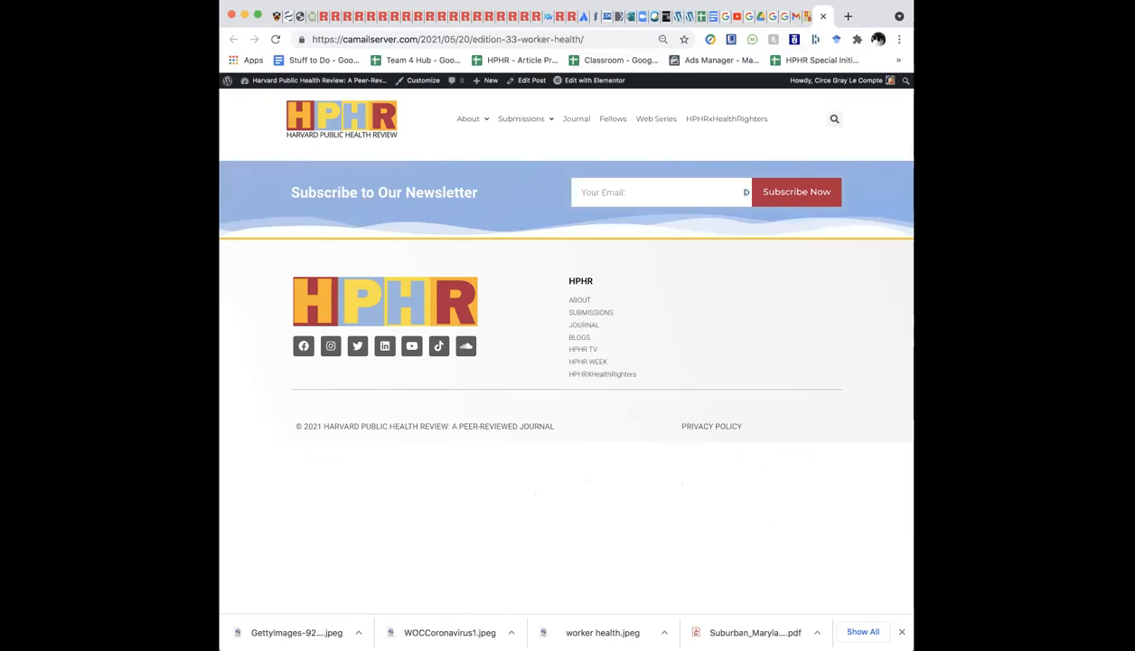
{"action": "left_click", "coordinate": [803, 17]}
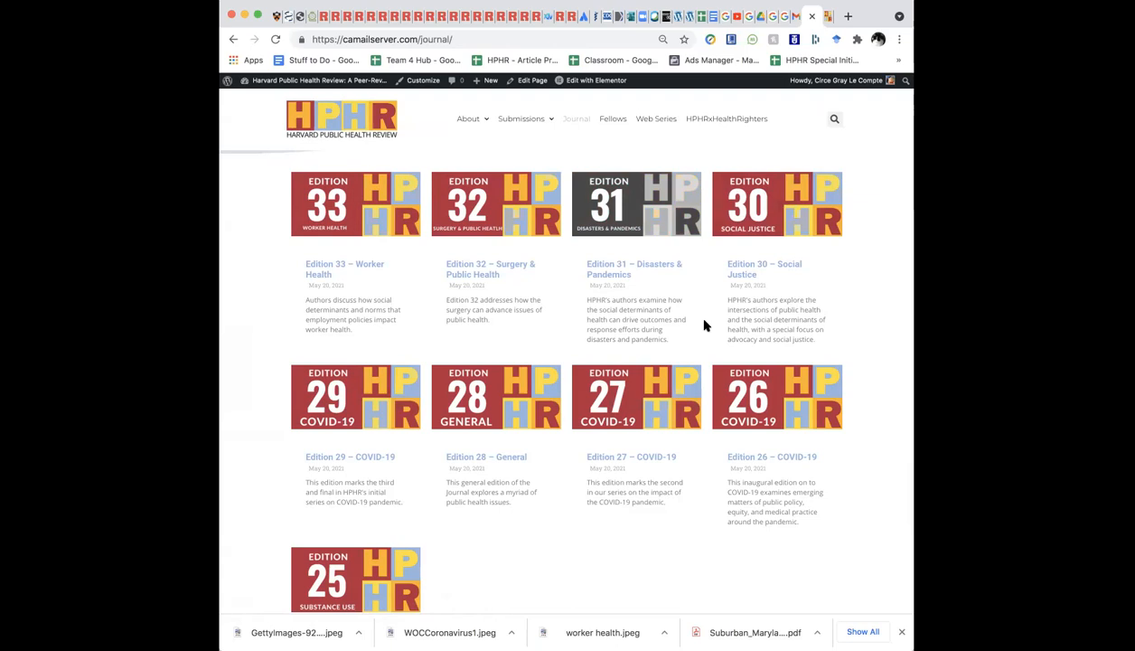
{"action": "left_click", "coordinate": [830, 25]}
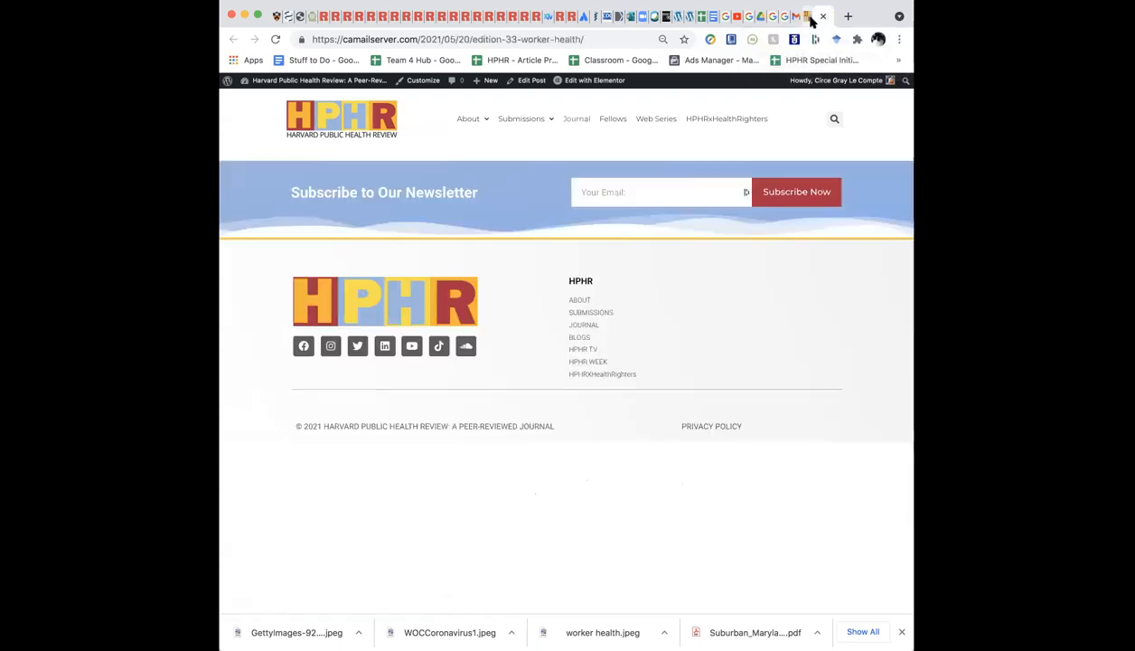
{"action": "left_click", "coordinate": [816, 18]}
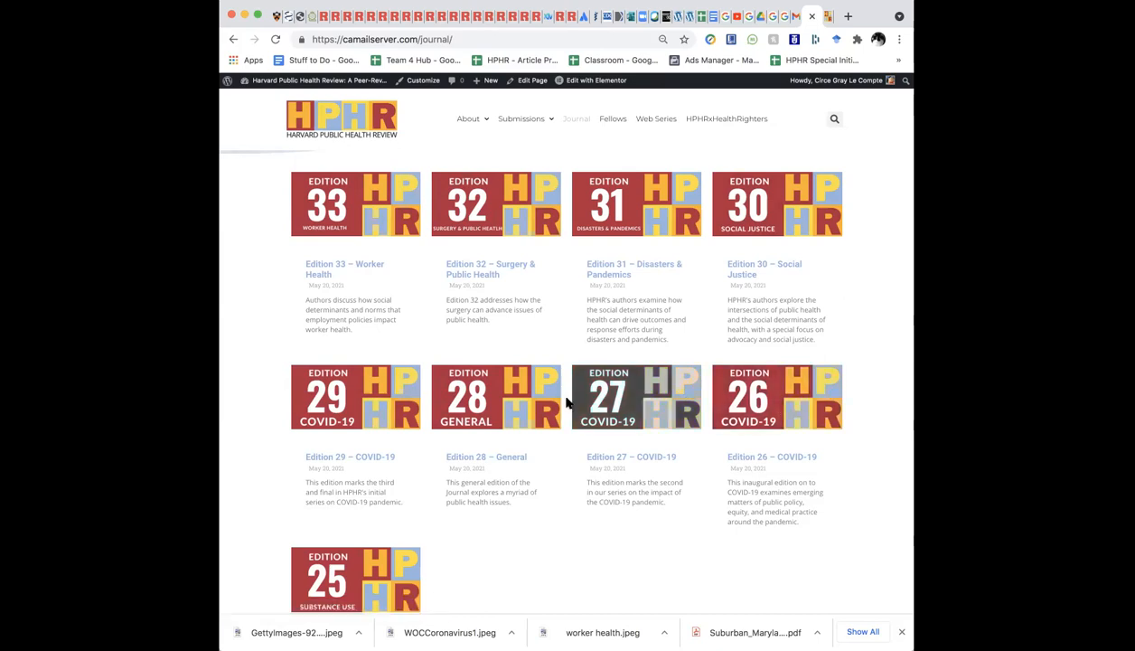
- Open the WordPress admin dashboard of the Harvard Public Health Review site from the Journal page
{"action": "mouse_move", "coordinate": [584, 89]}
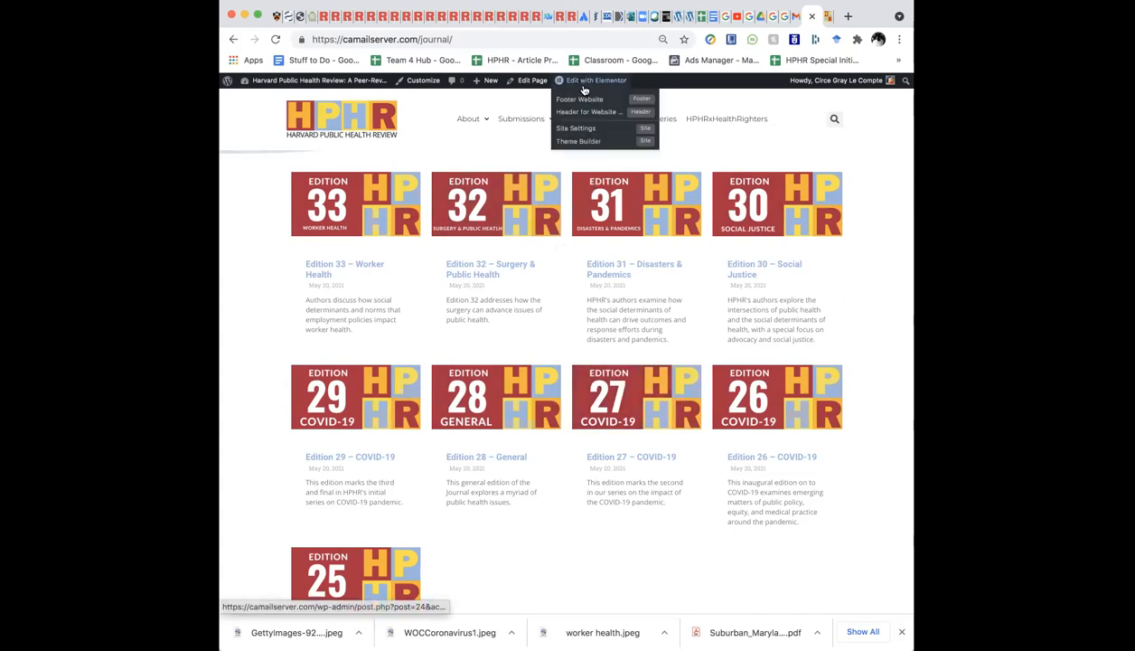
{"action": "mouse_move", "coordinate": [337, 86]}
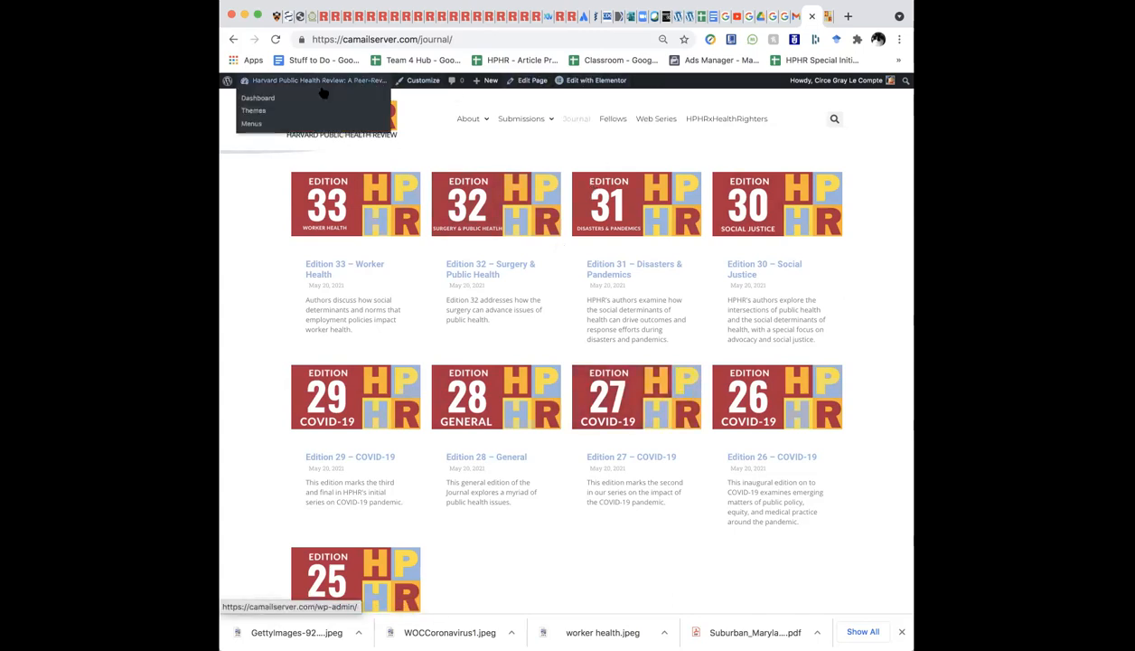
{"action": "left_click", "coordinate": [311, 102]}
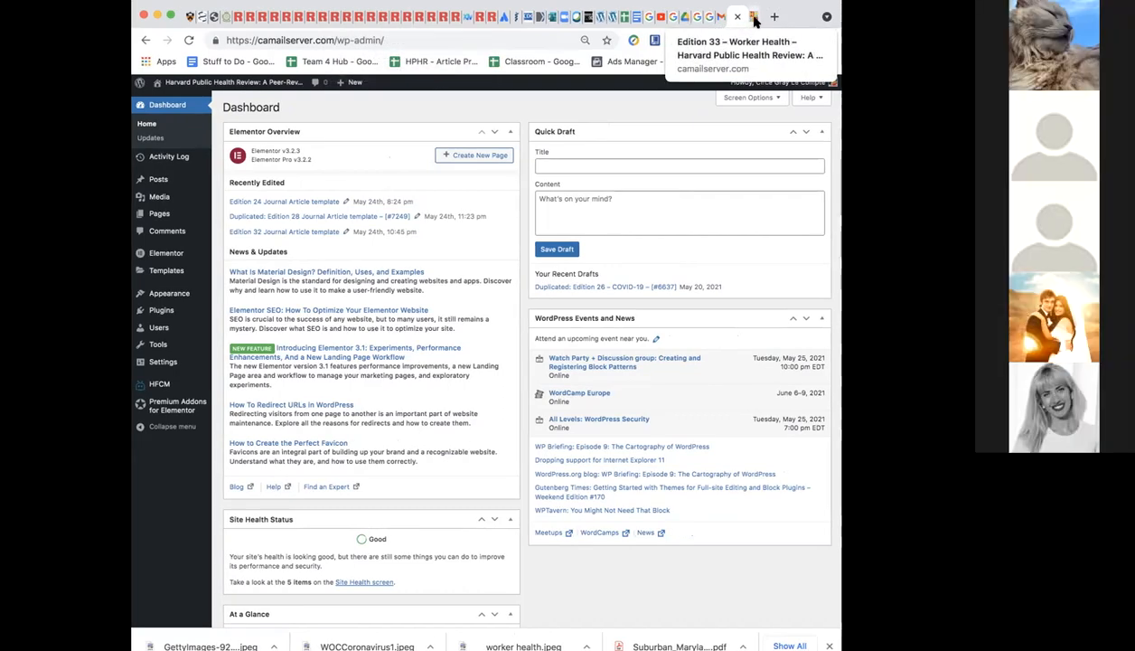
- Load the old journal site hphr.org in the tab that holds the Edition 33 page
{"action": "left_click", "coordinate": [753, 19]}
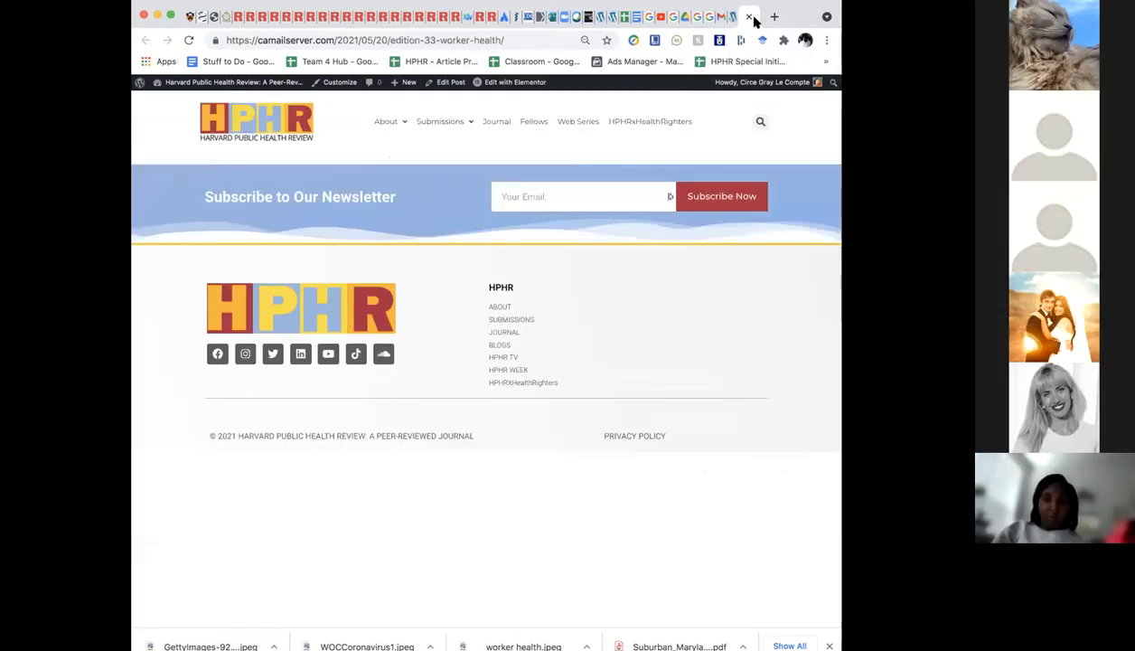
{"action": "left_click", "coordinate": [431, 38]}
{"action": "type", "text": "hhphr"}
{"action": "key", "text": "BackSpace"}
{"action": "key", "text": "BackSpace"}
{"action": "key", "text": "BackSpace"}
{"action": "type", "text": "a"}
{"action": "key", "text": "BackSpace"}
{"action": "key", "text": "BackSpace"}
{"action": "type", "text": "phr.org"}
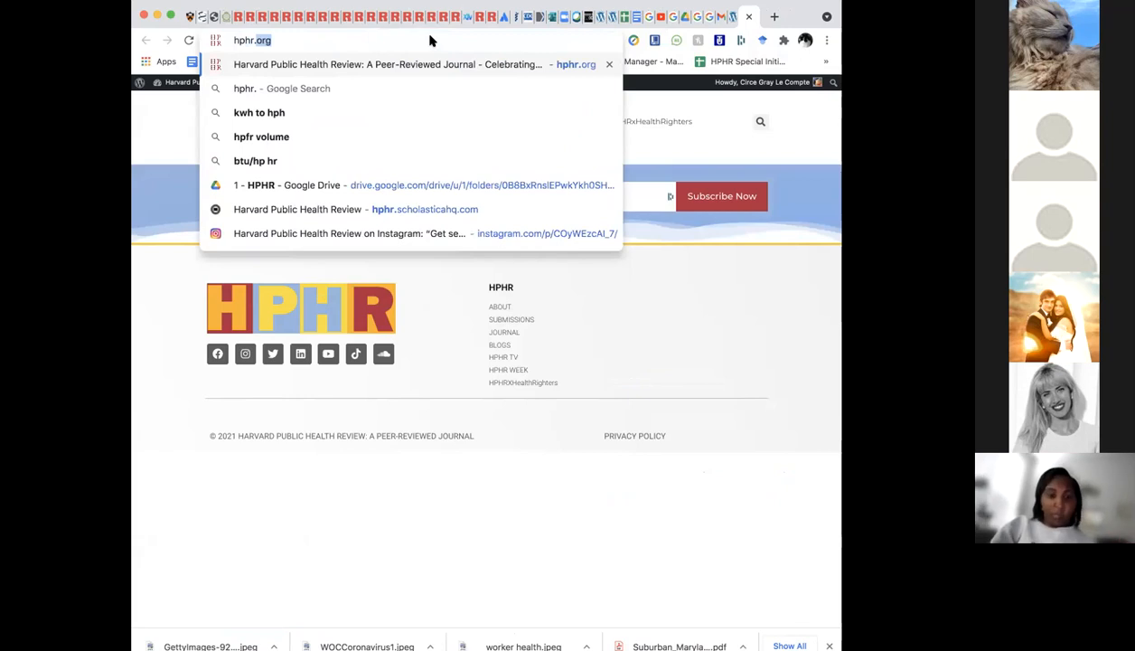
{"action": "key", "text": "Return"}
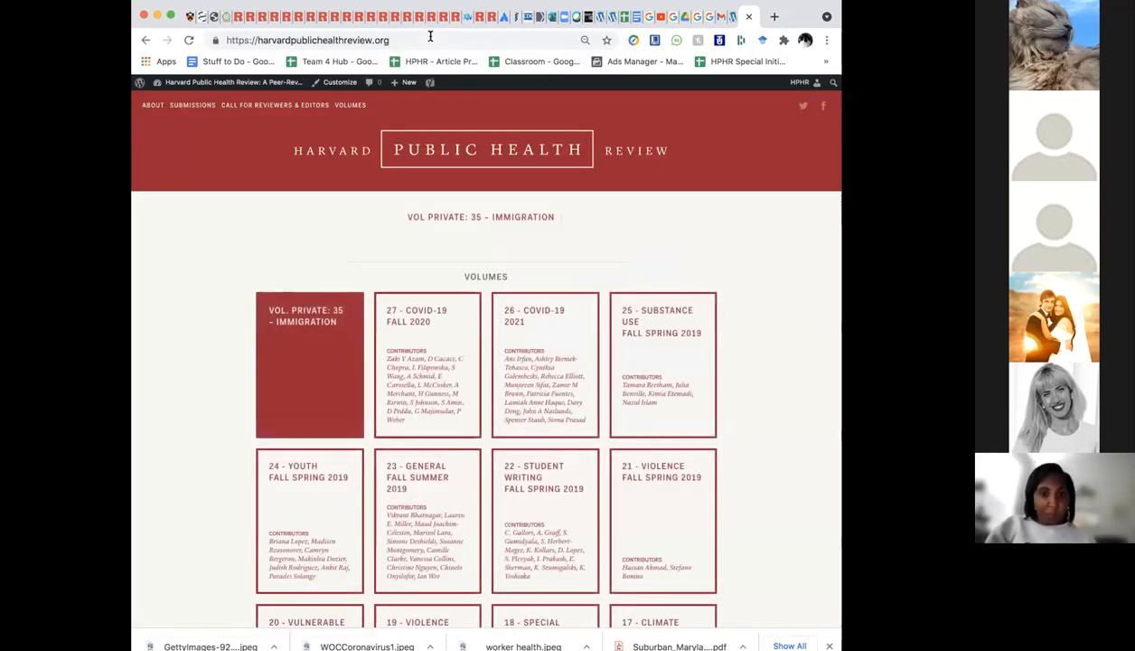
- Open the 24 - Youth, Fall Spring 2019 volume on the old journal site
{"action": "mouse_move", "coordinate": [351, 108]}
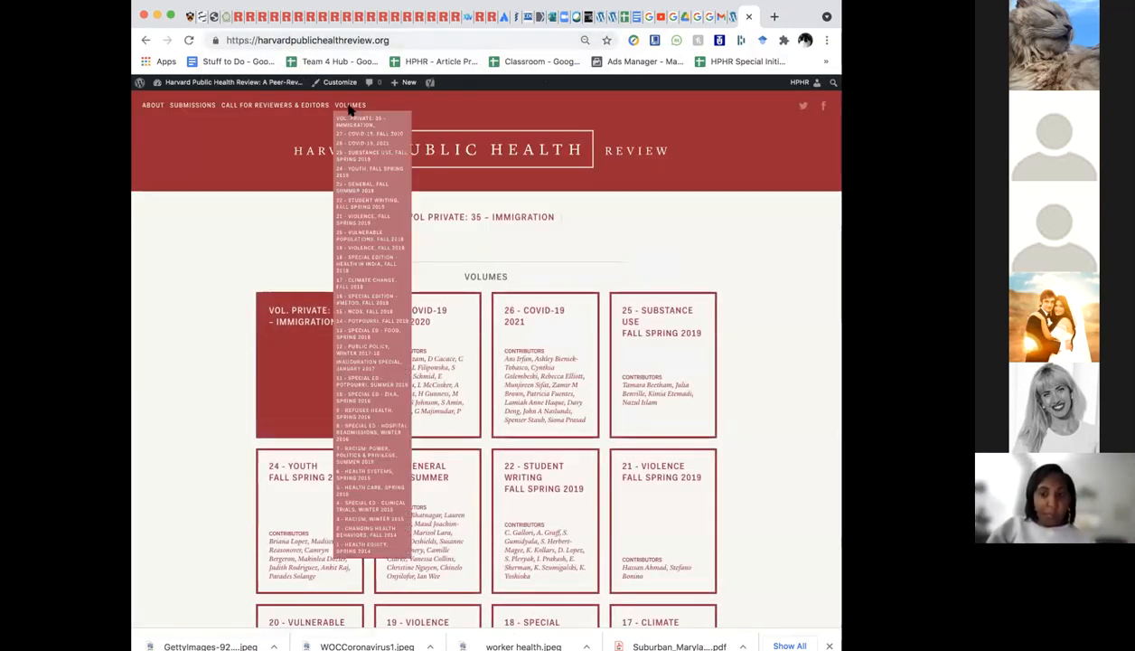
{"action": "scroll", "coordinate": [533, 281], "scroll_direction": "down", "scroll_amount": 2}
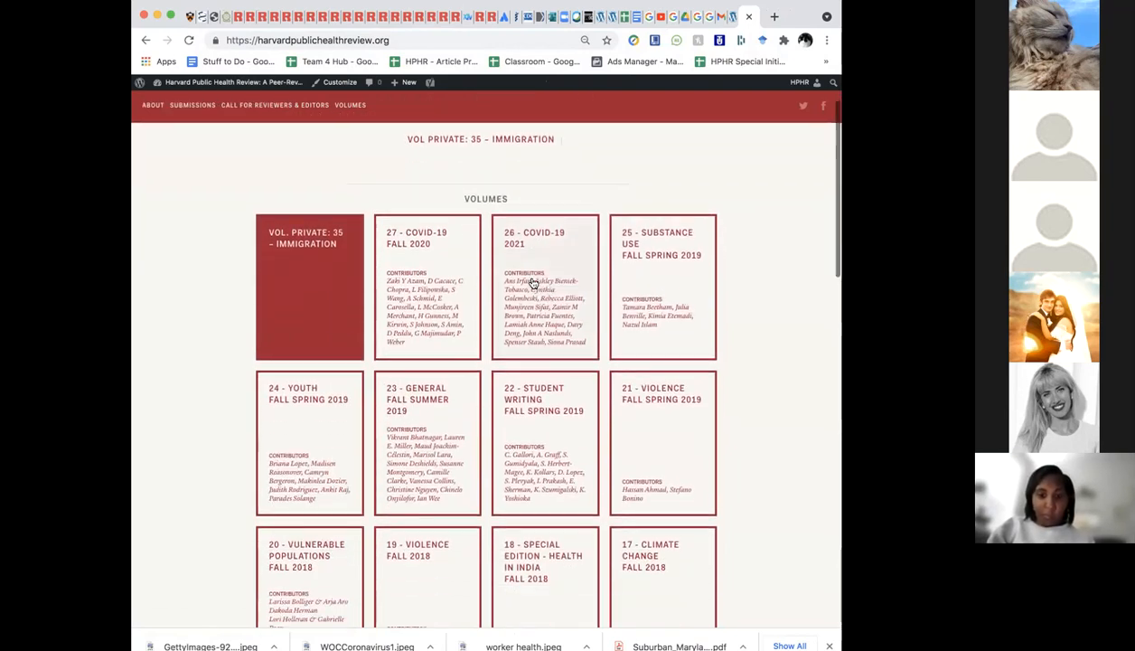
{"action": "left_click", "coordinate": [323, 414]}
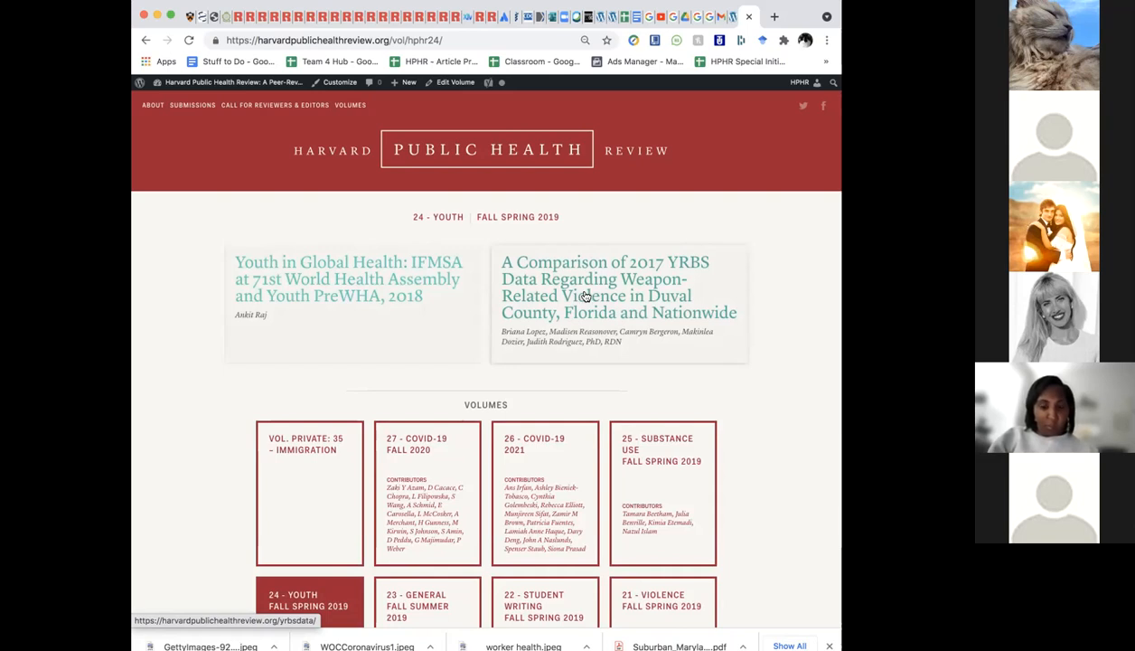
- Duplicate the "Edition 24 Journal Article template" post in the new site's WordPress post list
{"action": "left_click", "coordinate": [731, 18]}
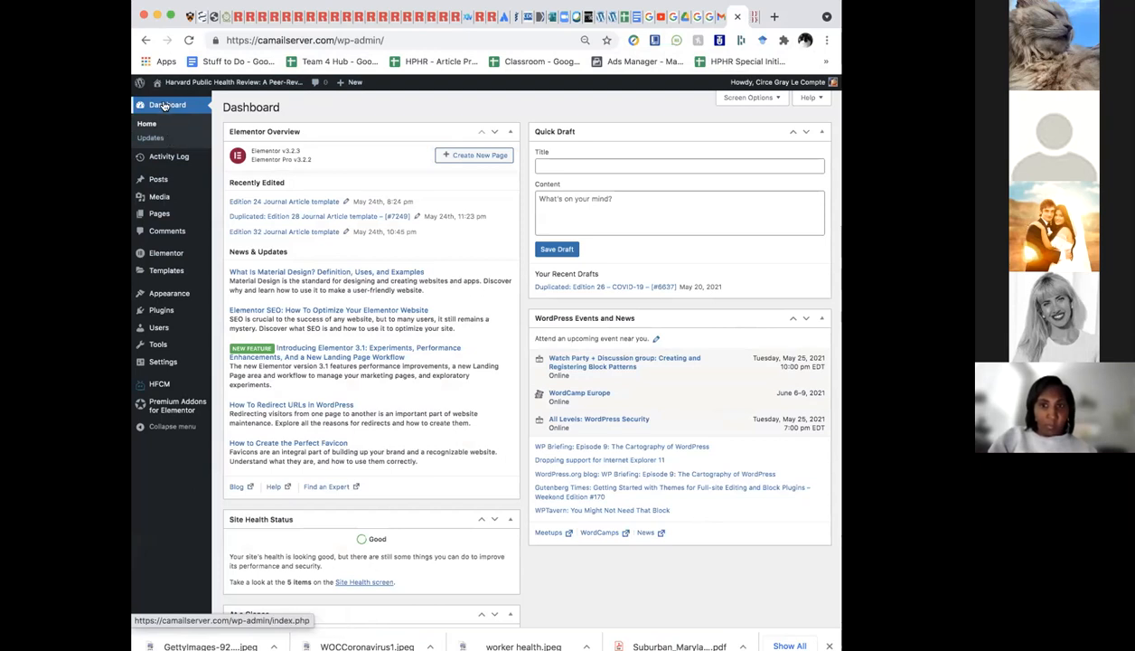
{"action": "mouse_move", "coordinate": [155, 183]}
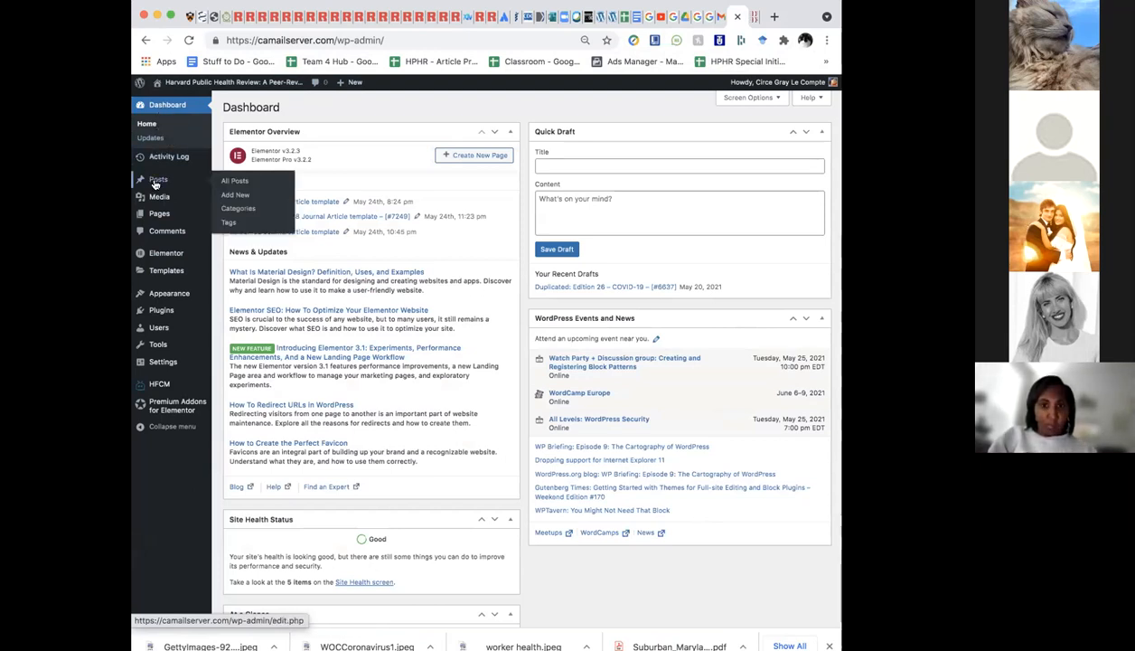
{"action": "left_click", "coordinate": [155, 183]}
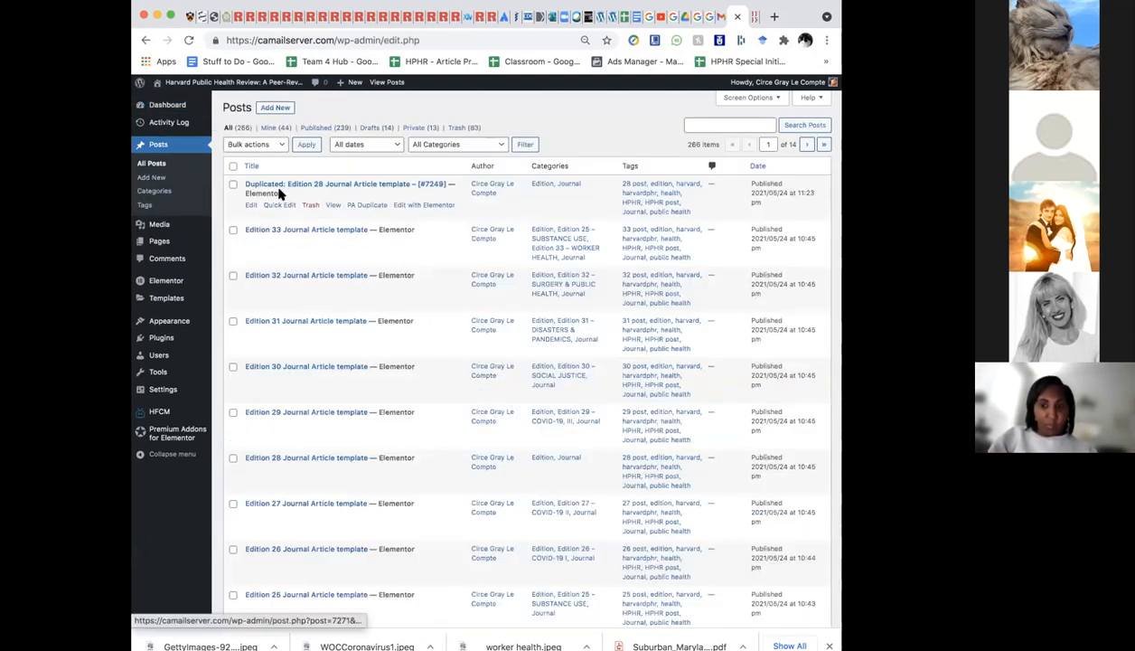
{"action": "scroll", "coordinate": [286, 341], "scroll_direction": "down", "scroll_amount": 4}
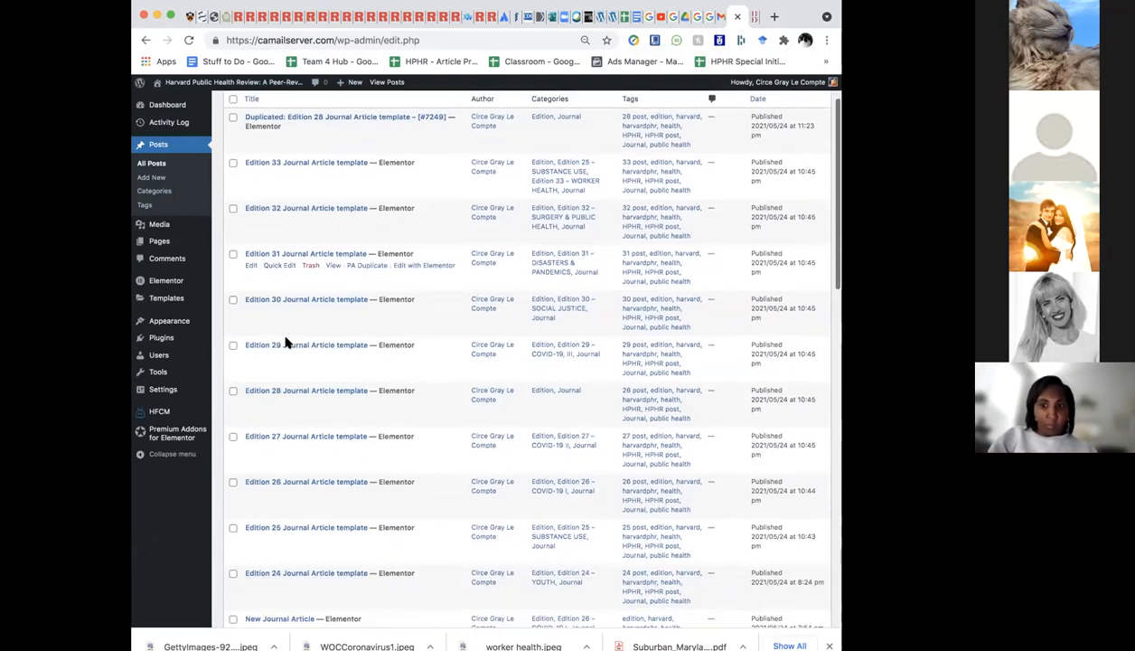
{"action": "scroll", "coordinate": [286, 341], "scroll_direction": "down", "scroll_amount": 1}
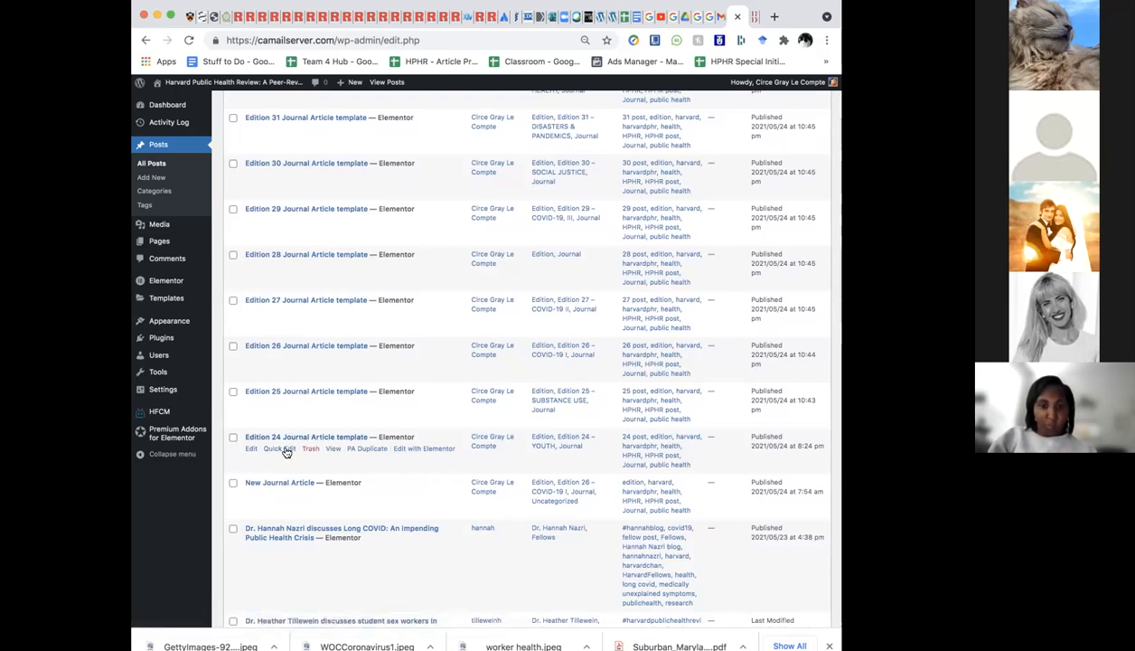
{"action": "left_click", "coordinate": [360, 449]}
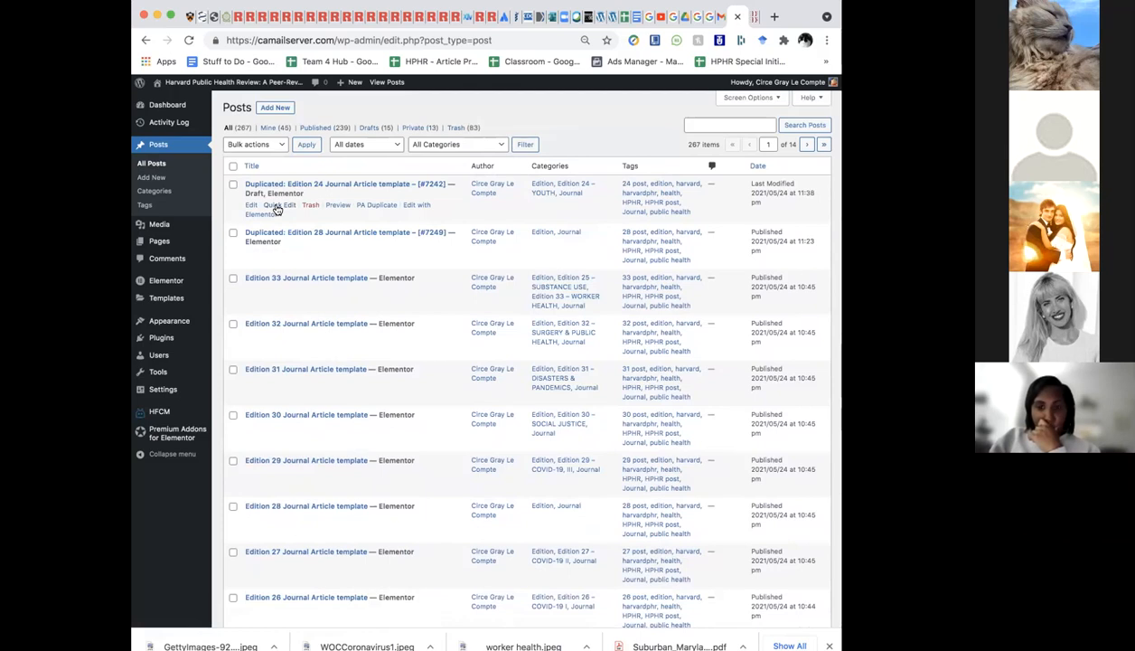
- Quick-edit the duplicated Edition 24 template and shorten its title to "Edition 24"
{"action": "left_click", "coordinate": [276, 209]}
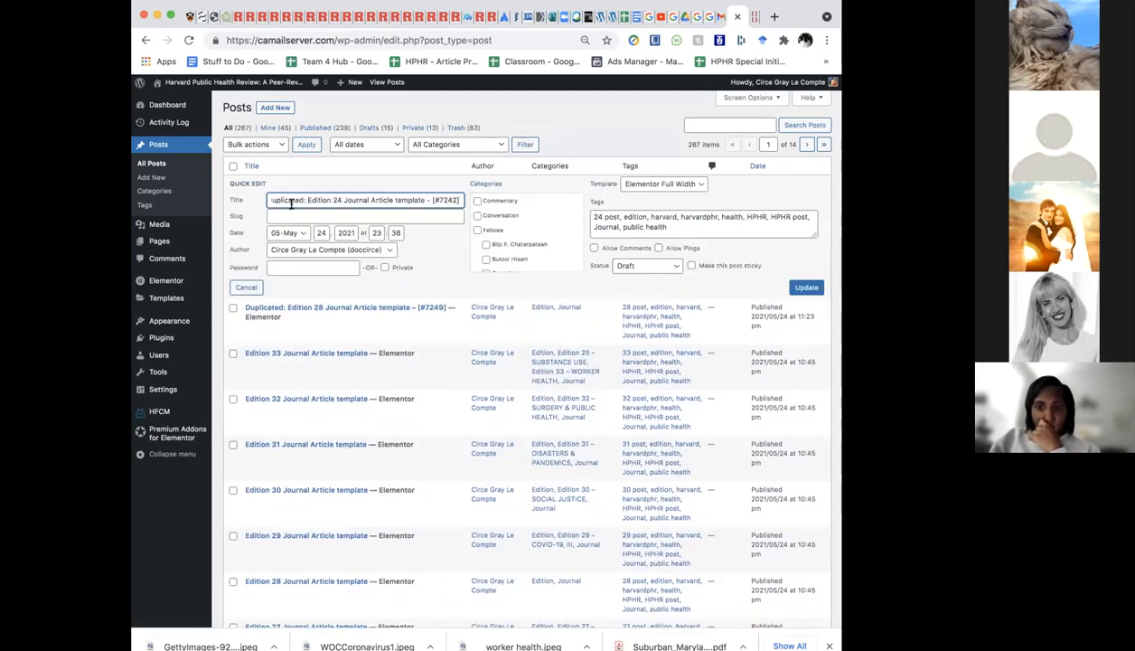
{"action": "left_click_drag", "start_coordinate": [308, 200], "coordinate": [254, 201]}
{"action": "key", "text": "BackSpace"}
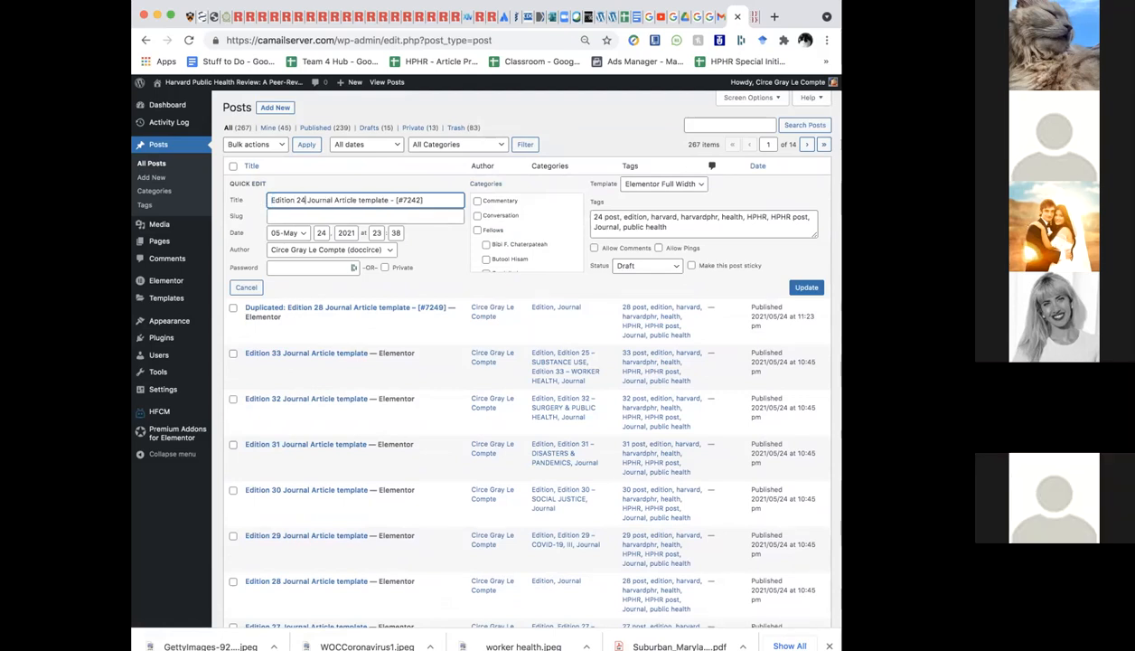
{"action": "left_click_drag", "start_coordinate": [307, 200], "coordinate": [422, 200]}
{"action": "key", "text": "BackSpace"}
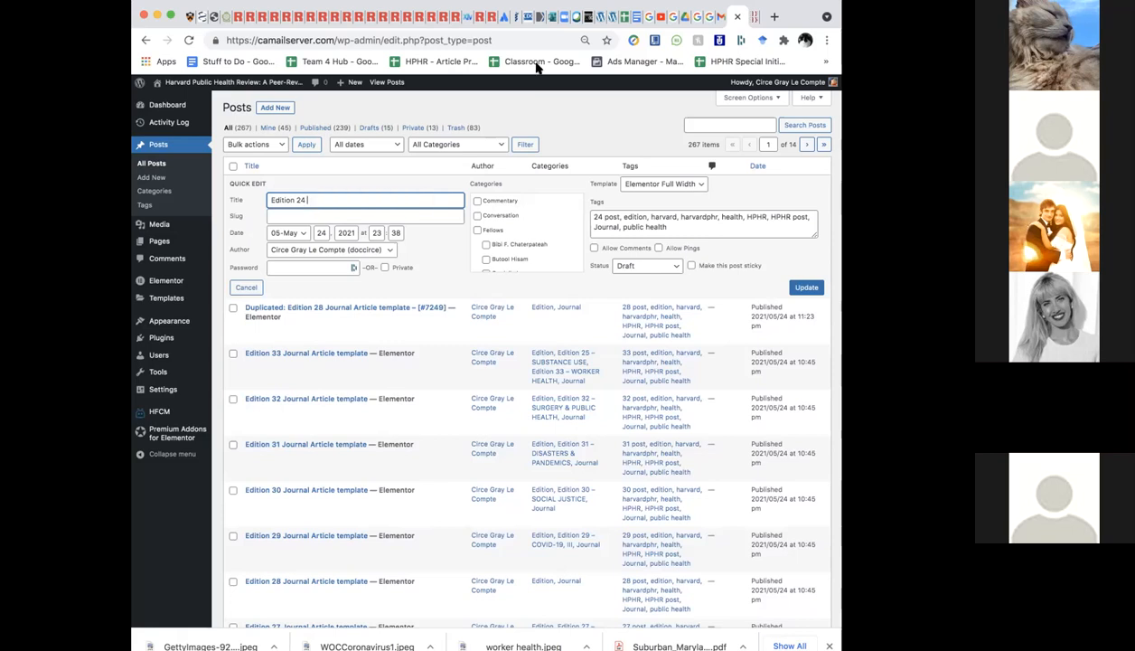
- Append the old site's article title "Youth in Global Health: IFMSA at 71st World Health Assembly and Youth PreWHA, 2018" to "Edition 24 -" in the draft's title
{"action": "left_click", "coordinate": [736, 16]}
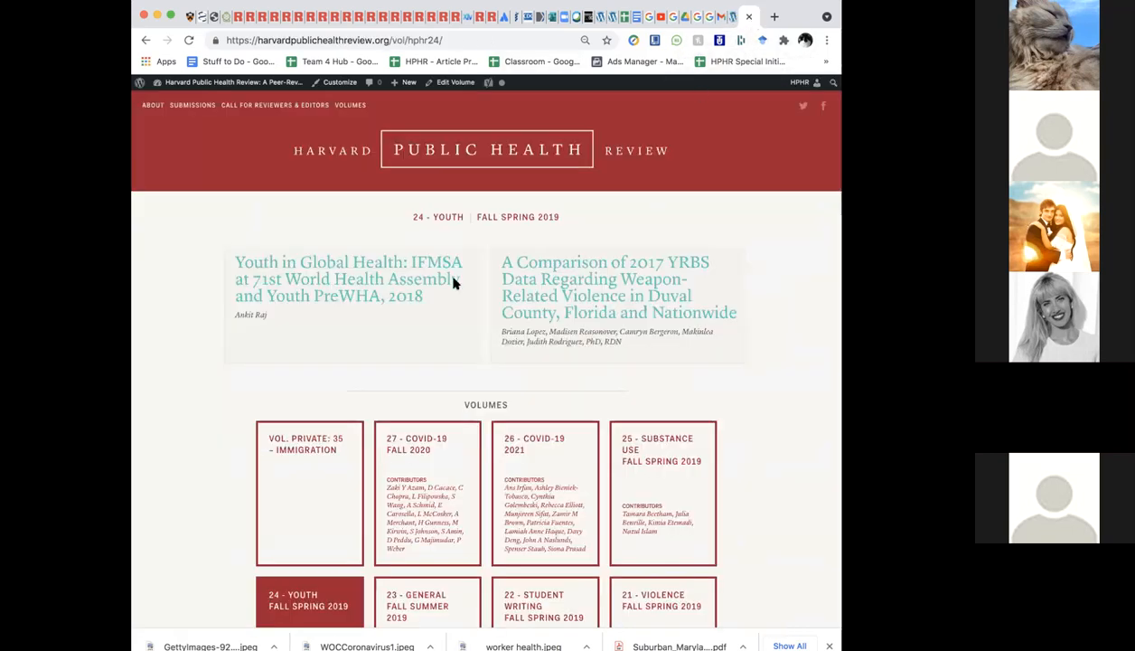
{"action": "left_click", "coordinate": [325, 296]}
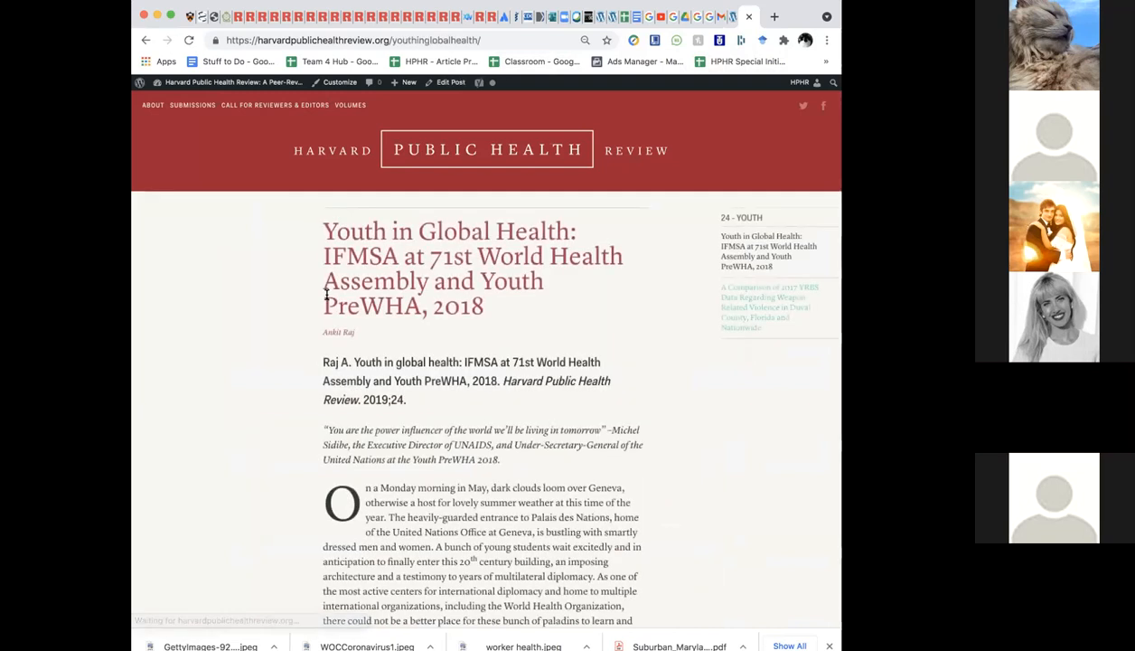
{"action": "mouse_move", "coordinate": [323, 227]}
{"action": "left_mouse_down"}
{"action": "mouse_move", "coordinate": [461, 284]}
{"action": "mouse_move", "coordinate": [483, 311]}
{"action": "left_mouse_up"}
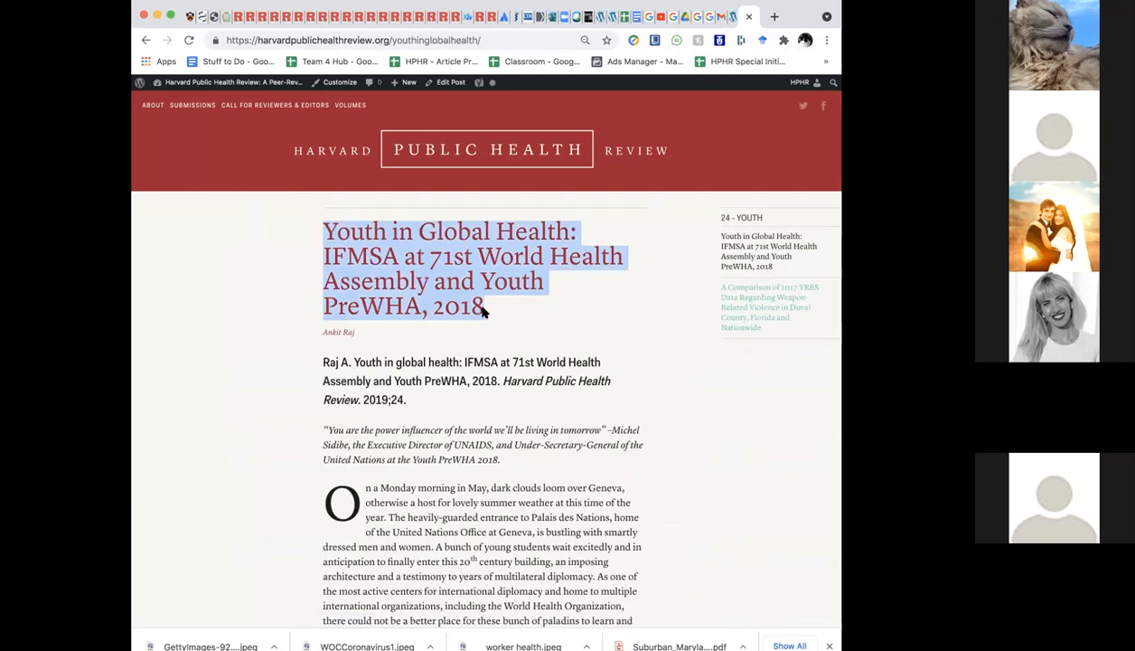
{"action": "left_click", "coordinate": [722, 16]}
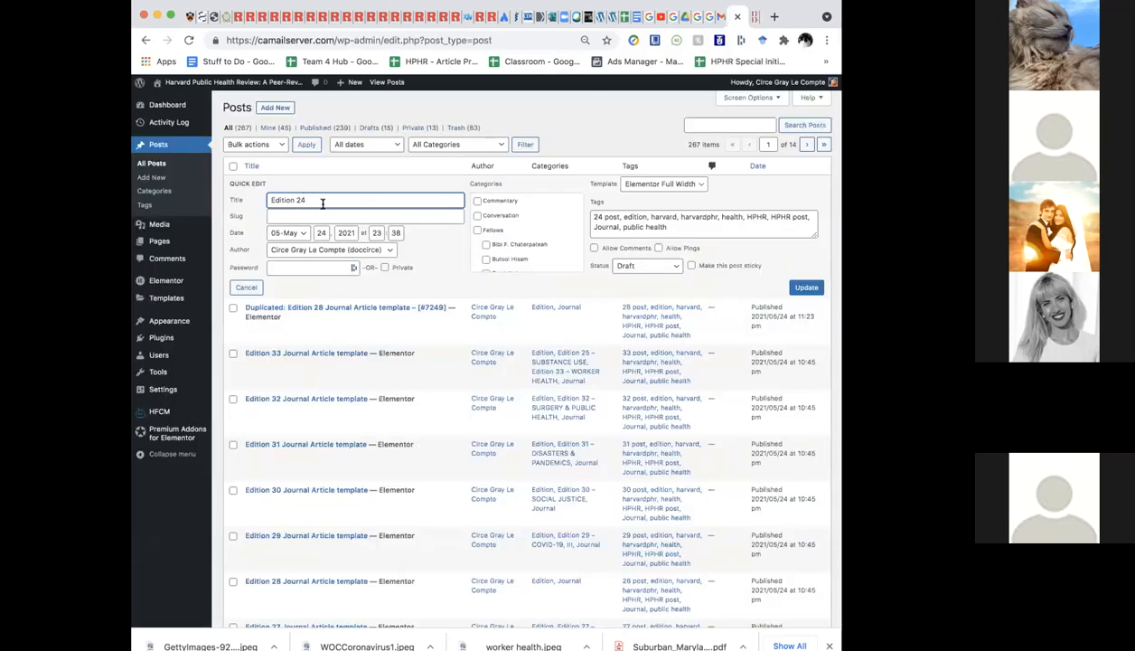
{"action": "key", "text": "super+v"}
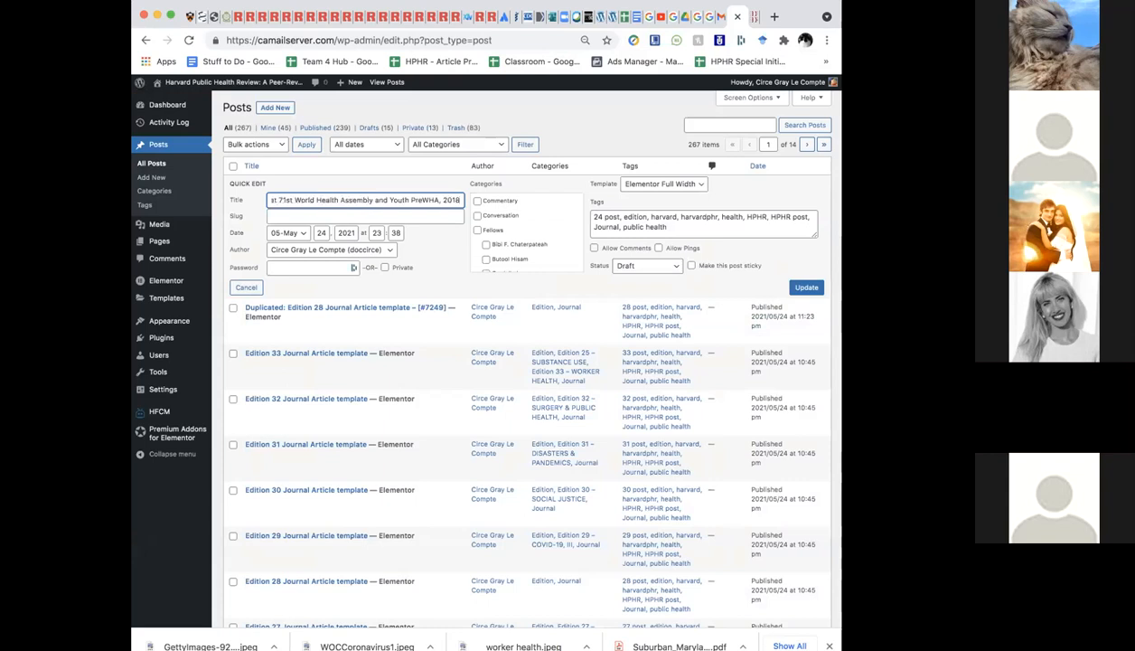
{"action": "key", "text": "super+Left"}
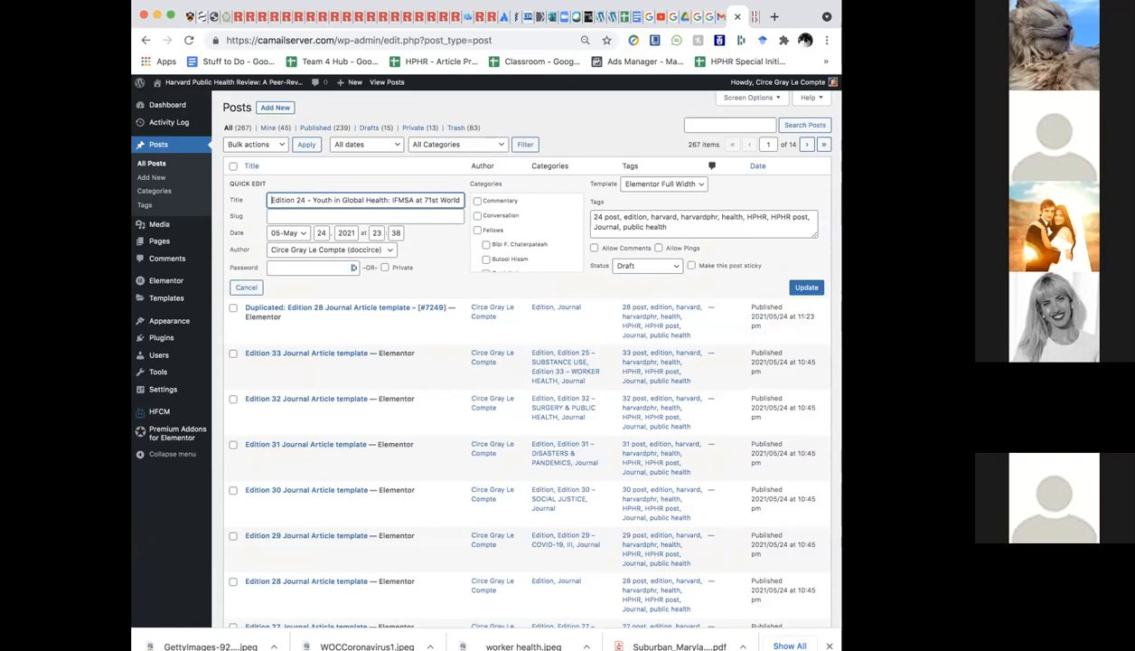
- Set the duplicated post's slug to "24-article-" followed by the surname of the author credited on the old site's article
{"action": "left_click", "coordinate": [306, 217]}
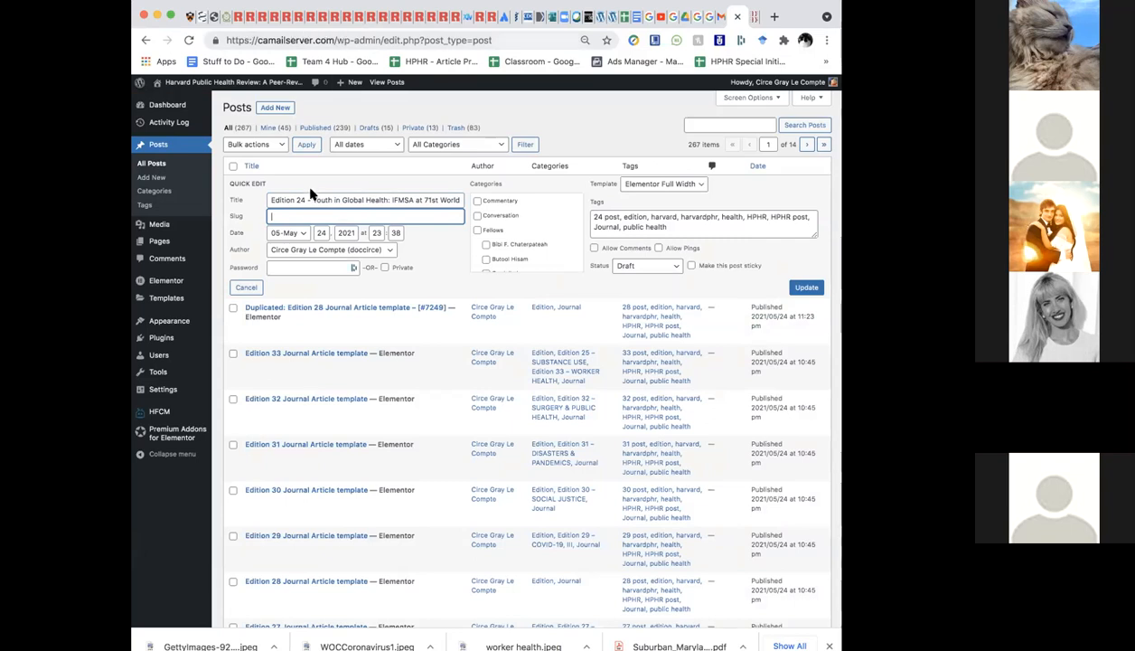
{"action": "left_click", "coordinate": [278, 200]}
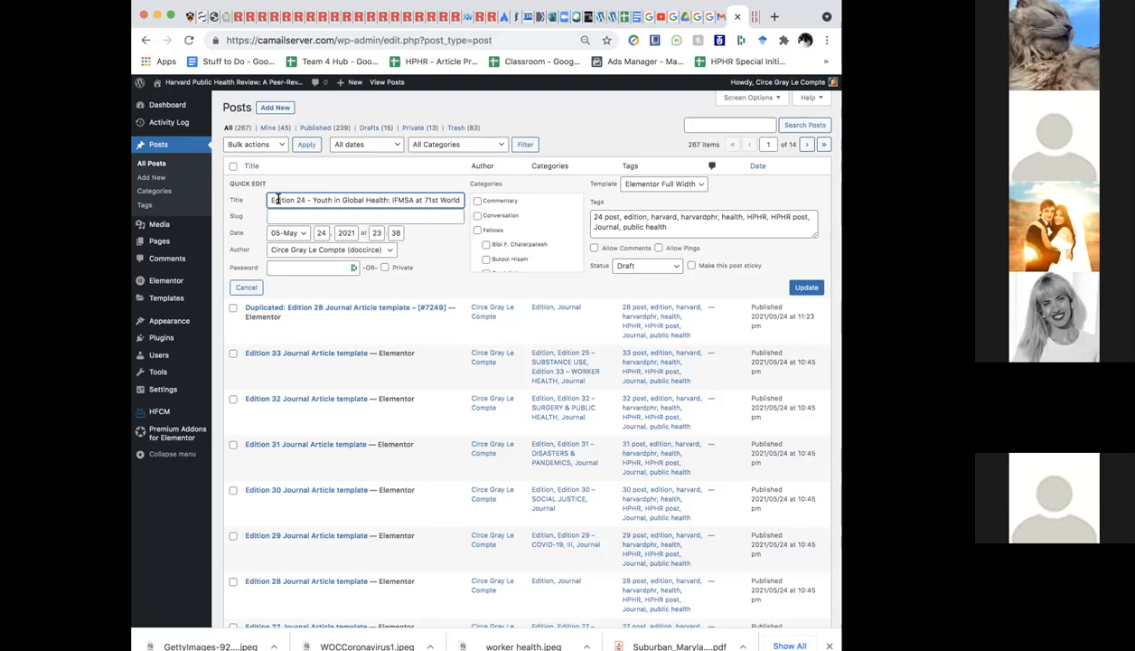
{"action": "left_click", "coordinate": [282, 213]}
{"action": "type", "text": "24-article-"}
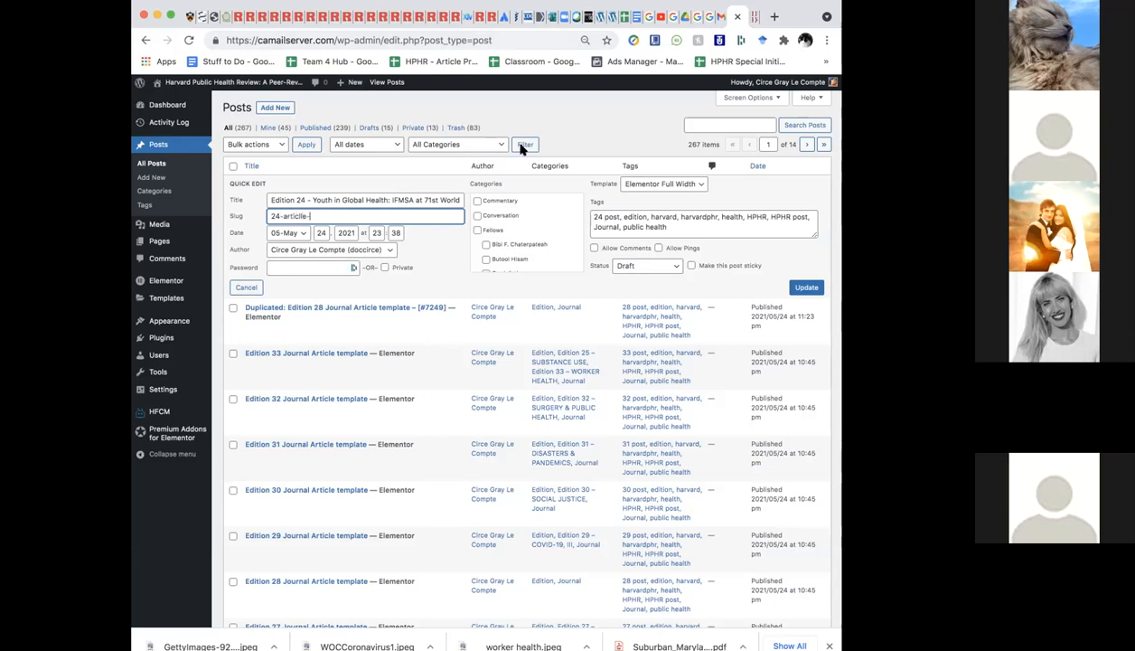
{"action": "left_click", "coordinate": [755, 17]}
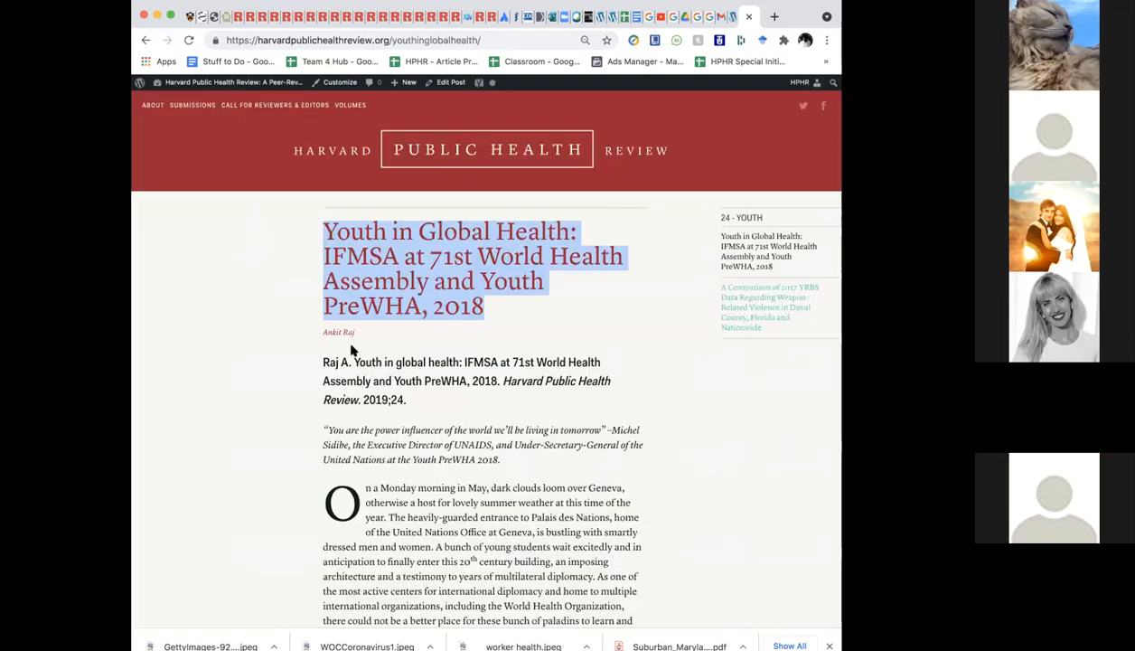
{"action": "left_click", "coordinate": [732, 18]}
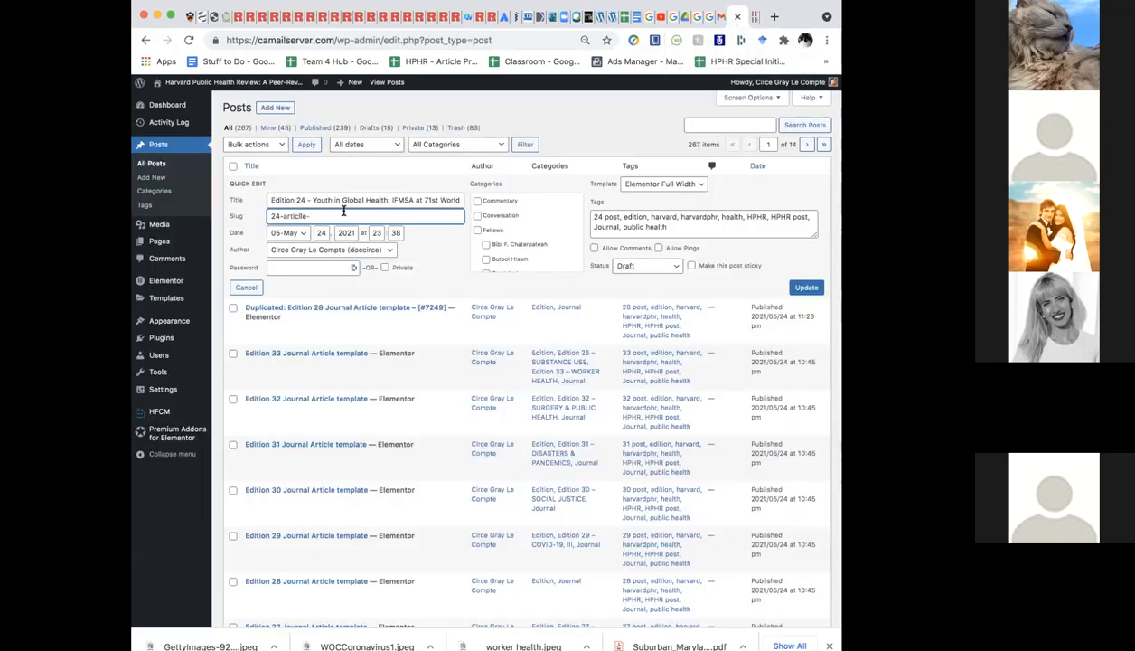
{"action": "key", "text": "BackSpace"}
{"action": "key", "text": "BackSpace"}
{"action": "type", "text": "e-"}
- Add the tags "youth" and "global health" to the end of the post's existing tag list, based on the old article's title
{"action": "left_click", "coordinate": [621, 217]}
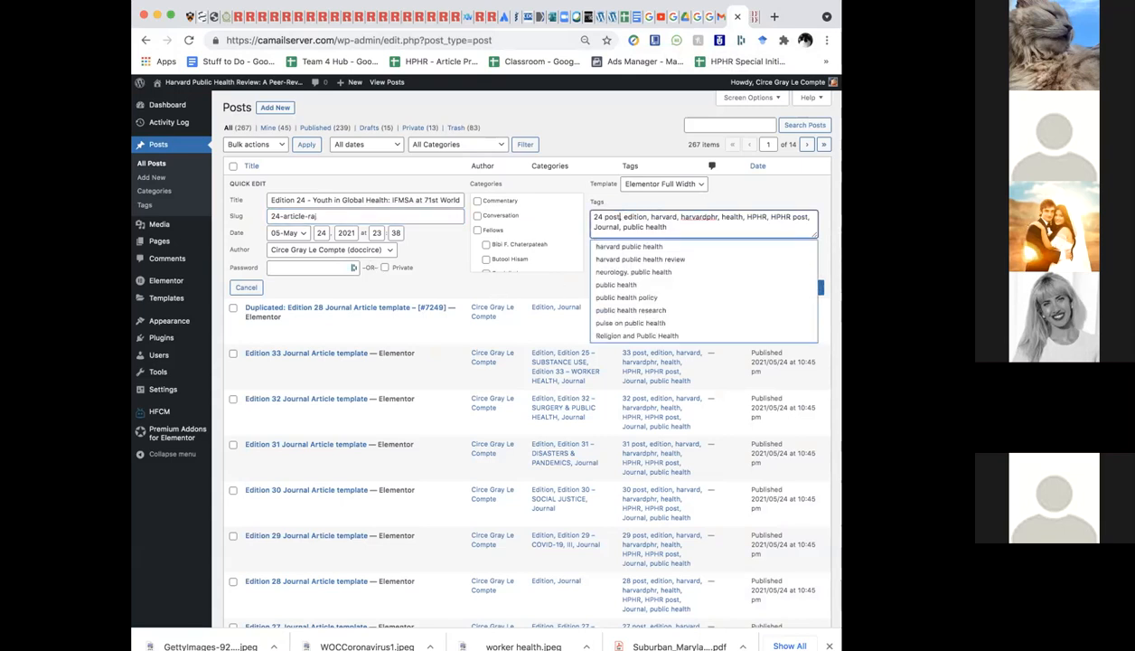
{"action": "left_click_drag", "start_coordinate": [622, 217], "coordinate": [593, 217]}
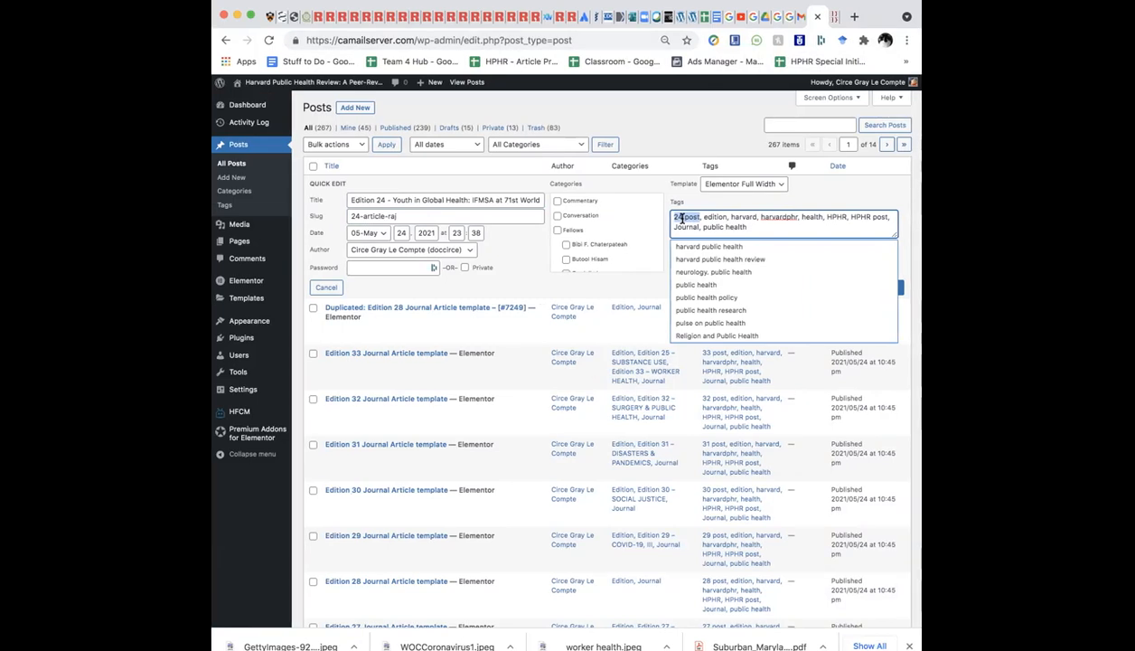
{"action": "left_click", "coordinate": [710, 219]}
{"action": "key", "text": "Down"}
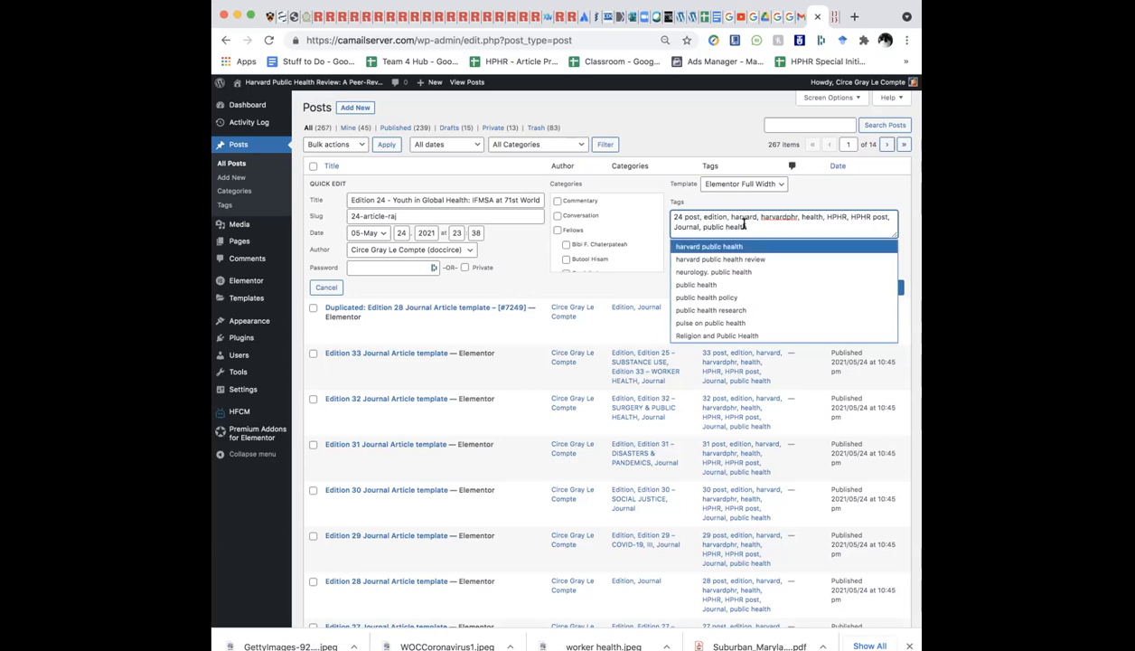
{"action": "type", "text": ","}
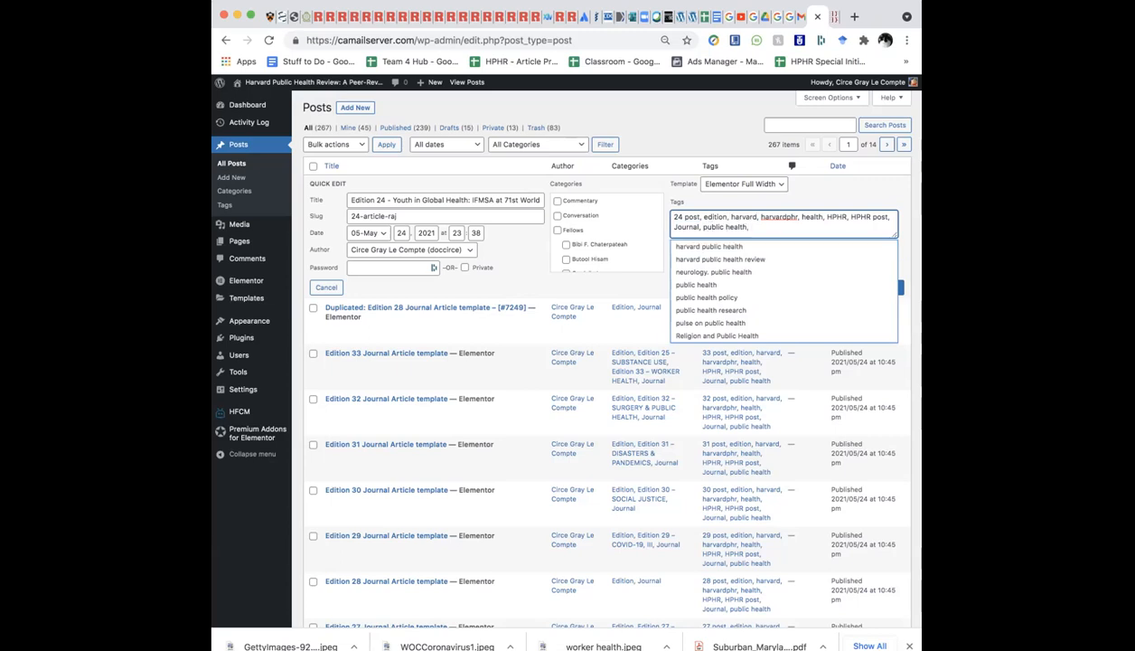
{"action": "left_click", "coordinate": [821, 16]}
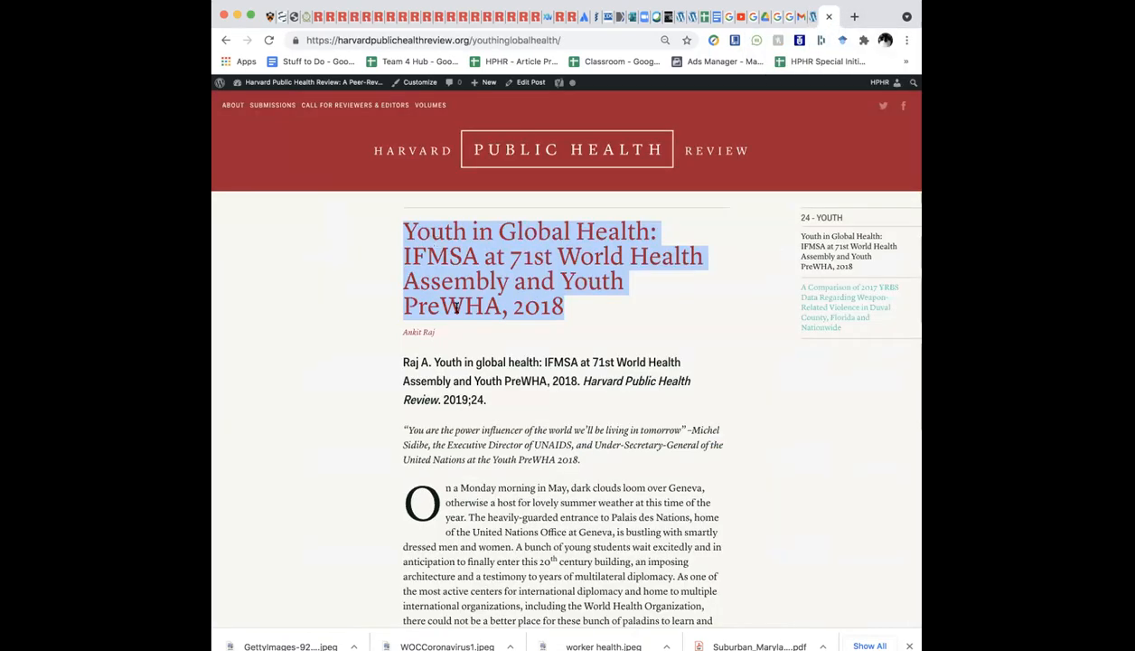
{"action": "left_click", "coordinate": [807, 16]}
{"action": "type", "text": "youth, global health"}
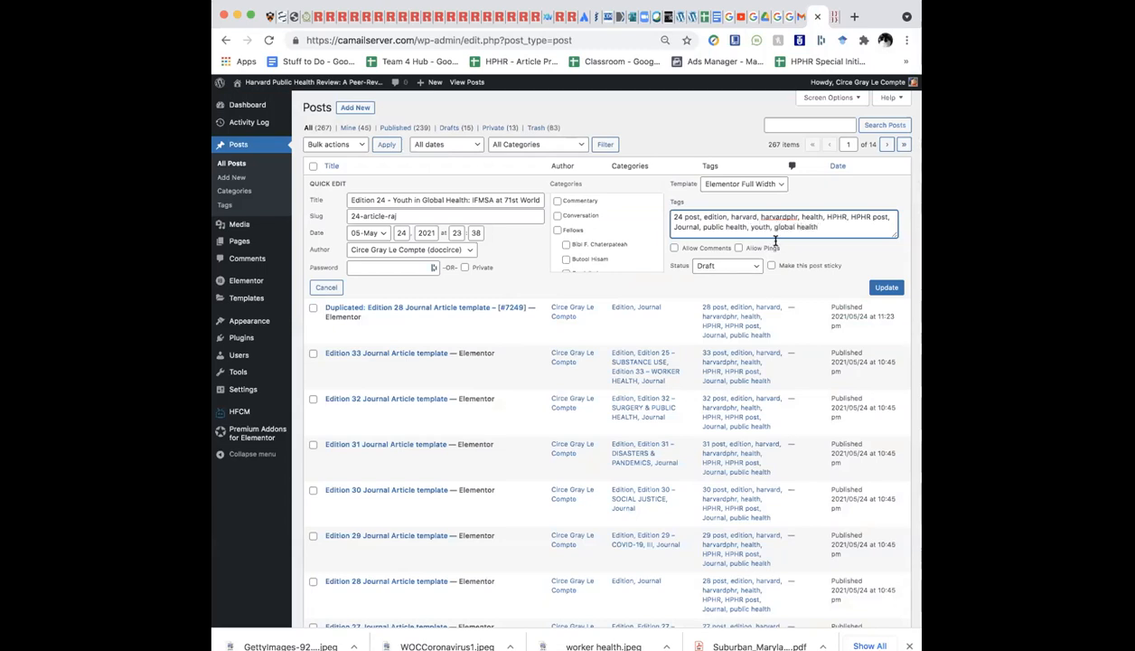
- Change the post's status to Published
{"action": "left_click", "coordinate": [680, 276]}
{"action": "left_click", "coordinate": [704, 267]}
{"action": "left_click", "coordinate": [705, 244]}
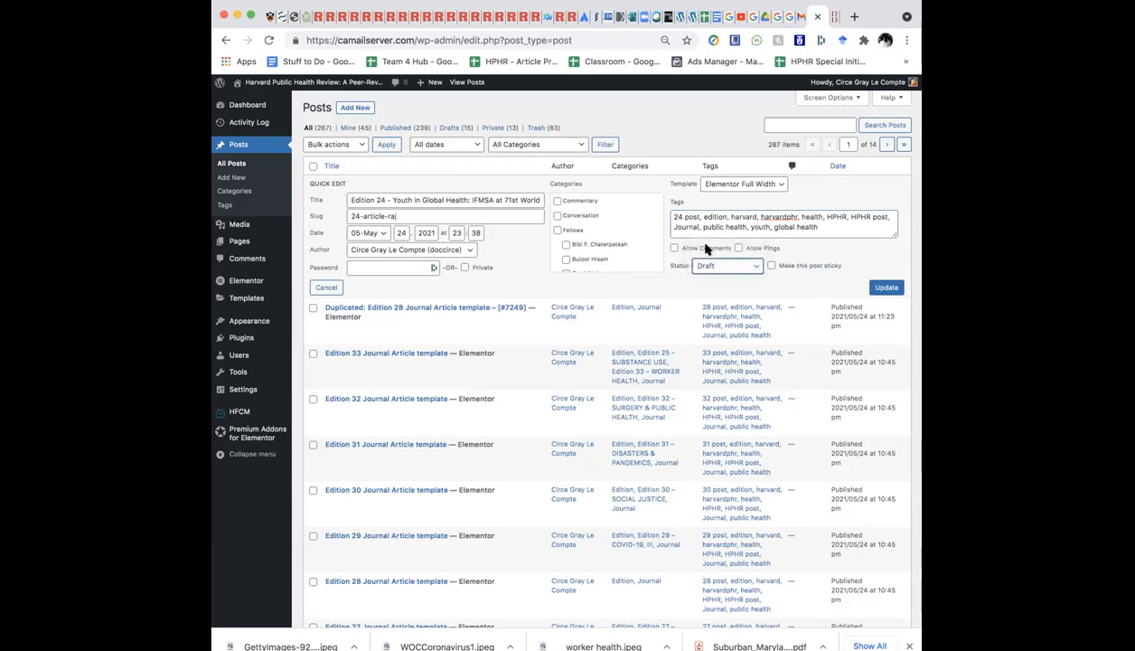
- Assign the post to the Journal, Edition and "Edition 24 – YOUTH" categories and save the quick edit
{"action": "scroll", "coordinate": [585, 258], "scroll_direction": "down", "scroll_amount": 10}
{"action": "scroll", "coordinate": [585, 258], "scroll_direction": "down", "scroll_amount": 6}
{"action": "scroll", "coordinate": [584, 255], "scroll_direction": "down", "scroll_amount": 4}
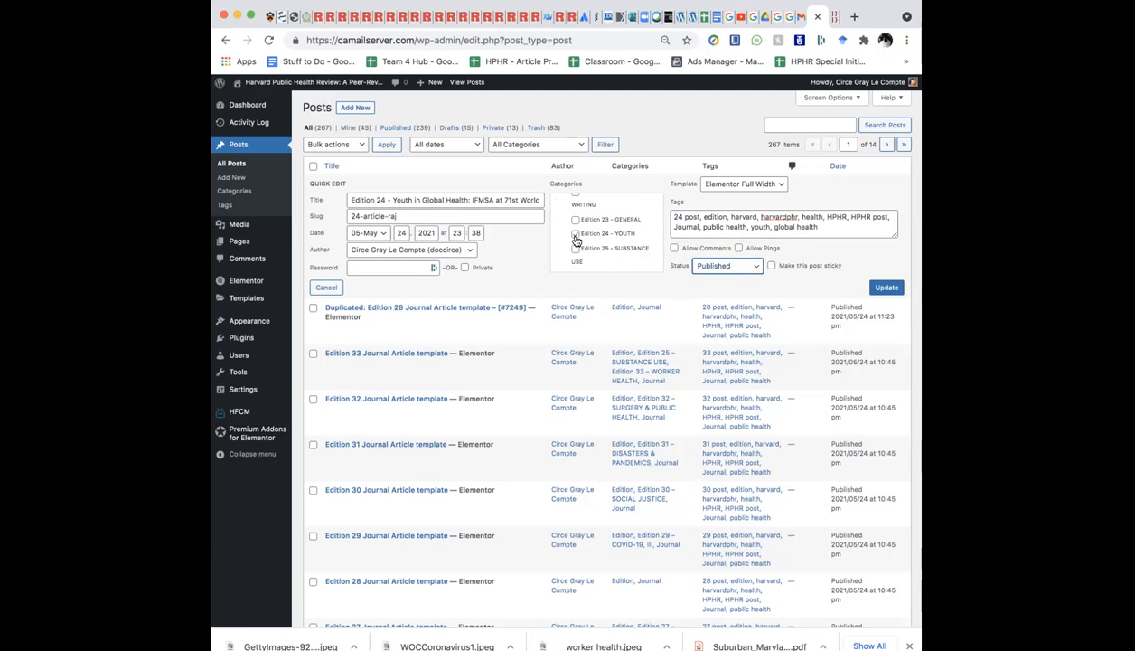
{"action": "scroll", "coordinate": [578, 239], "scroll_direction": "up", "scroll_amount": 10}
{"action": "scroll", "coordinate": [583, 237], "scroll_direction": "up", "scroll_amount": 3}
{"action": "left_click", "coordinate": [566, 250]}
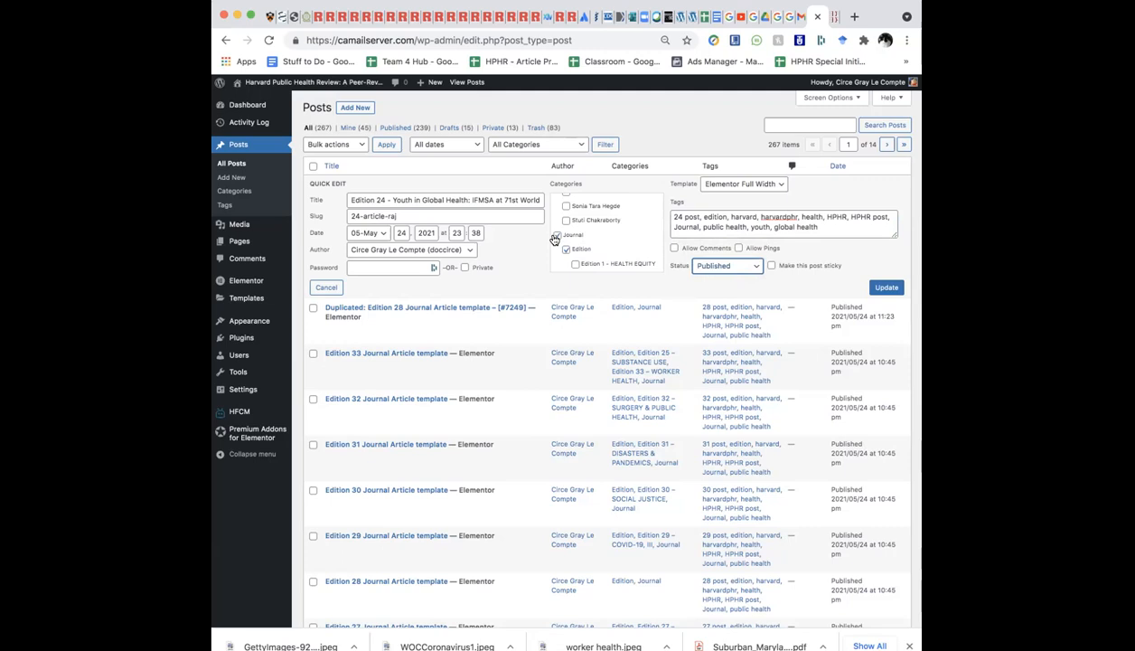
{"action": "left_click", "coordinate": [557, 235]}
{"action": "left_click_drag", "start_coordinate": [374, 199], "coordinate": [340, 202]}
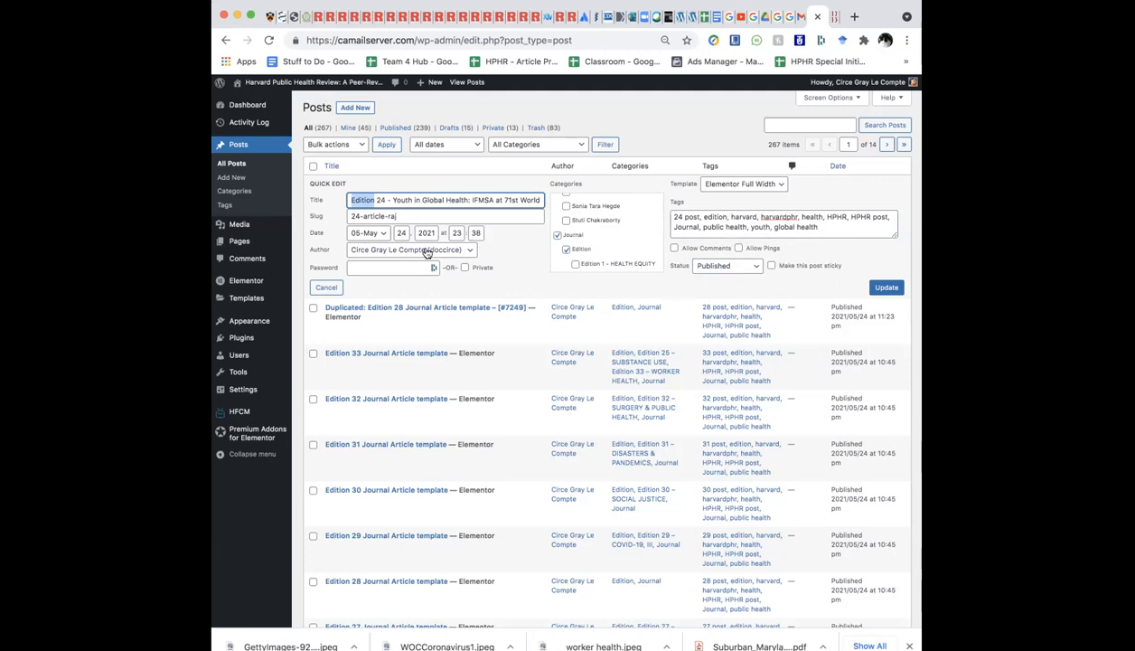
{"action": "left_click", "coordinate": [885, 287]}
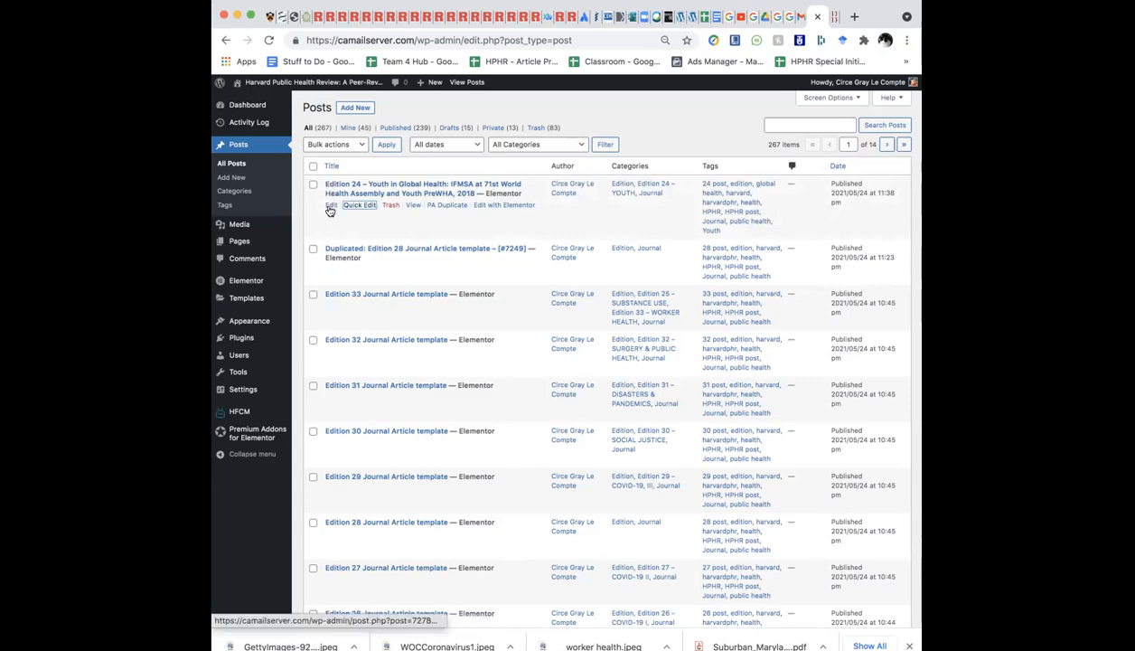
- Open the "Edition 24 – Youth in Global Health" post for full editing and review its categories, tags and featured image
{"action": "left_click", "coordinate": [331, 208]}
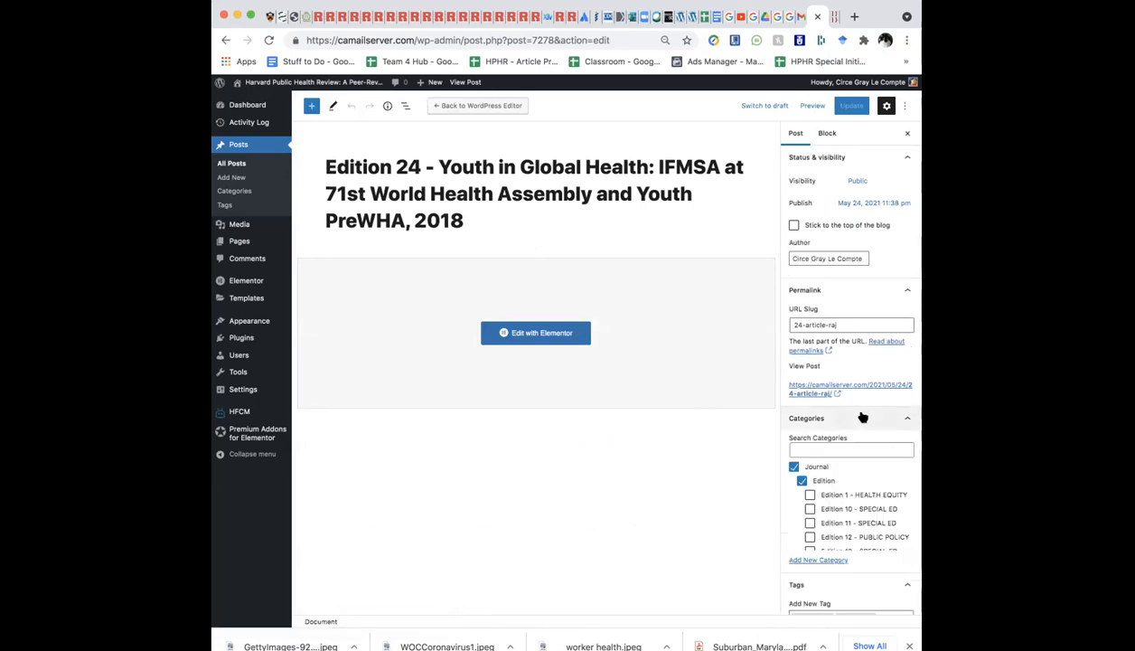
{"action": "scroll", "coordinate": [859, 459], "scroll_direction": "down", "scroll_amount": 10}
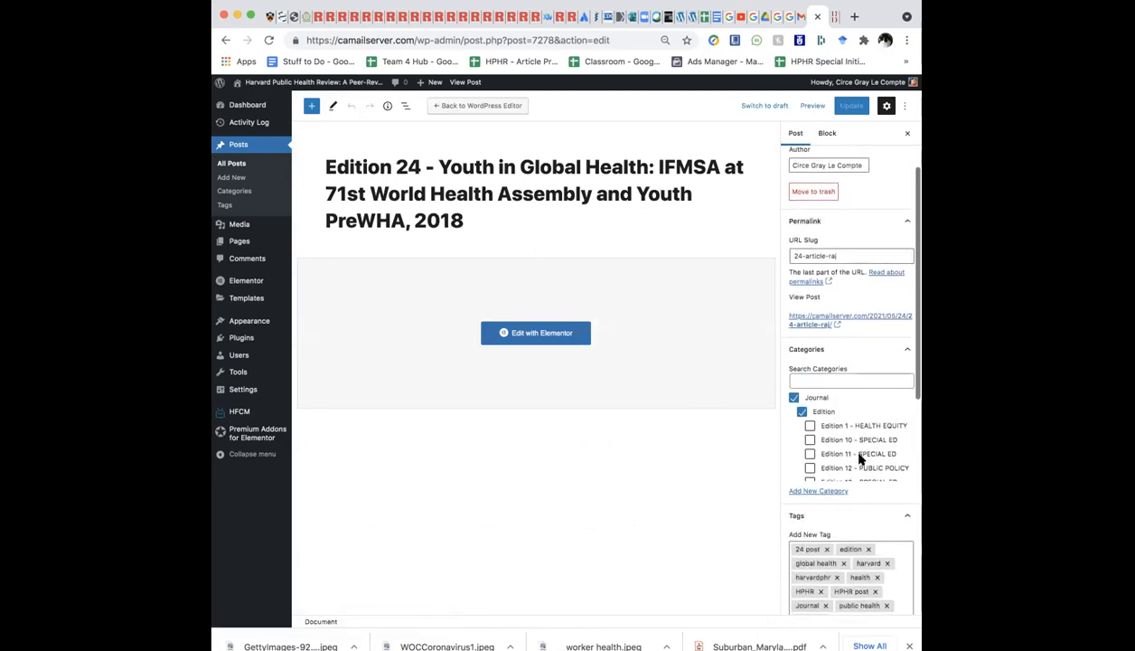
{"action": "scroll", "coordinate": [861, 460], "scroll_direction": "down", "scroll_amount": 8}
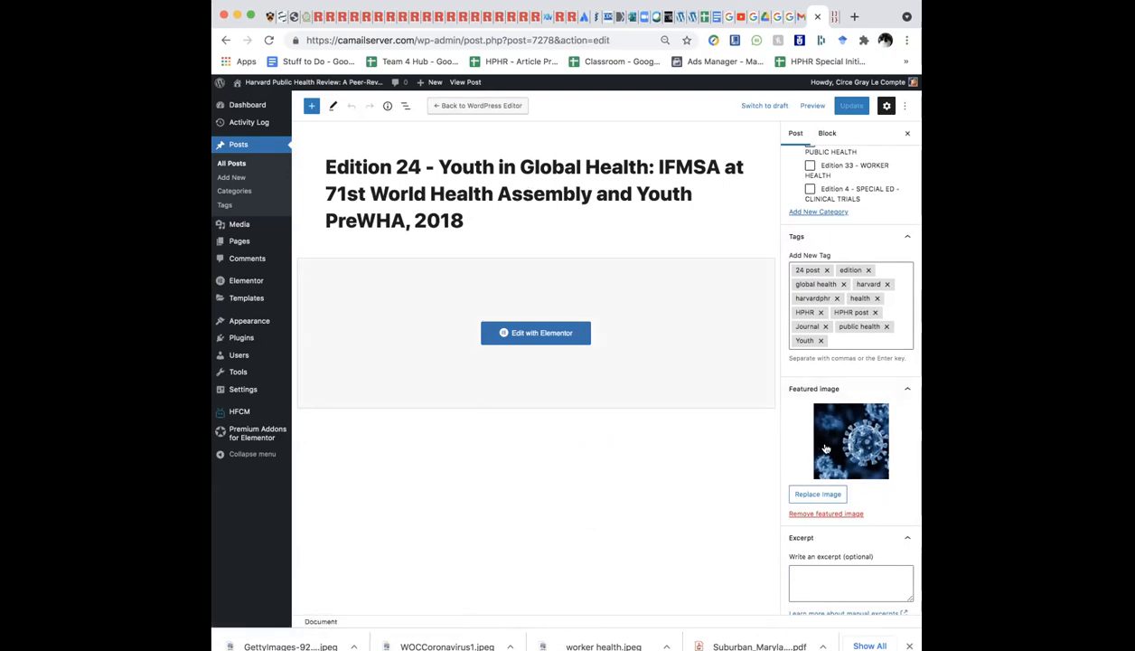
{"action": "scroll", "coordinate": [825, 449], "scroll_direction": "down", "scroll_amount": 3}
{"action": "scroll", "coordinate": [627, 501], "scroll_direction": "down", "scroll_amount": 1}
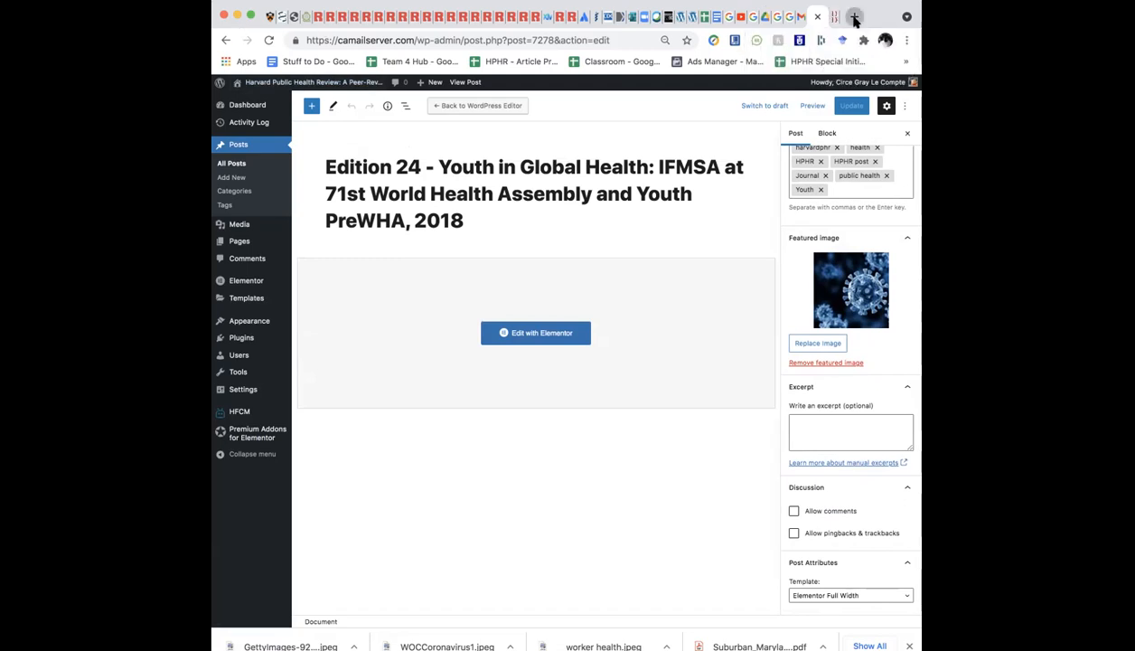
- Search Google Images in a new browser tab for "global health youth"
{"action": "left_click", "coordinate": [855, 17]}
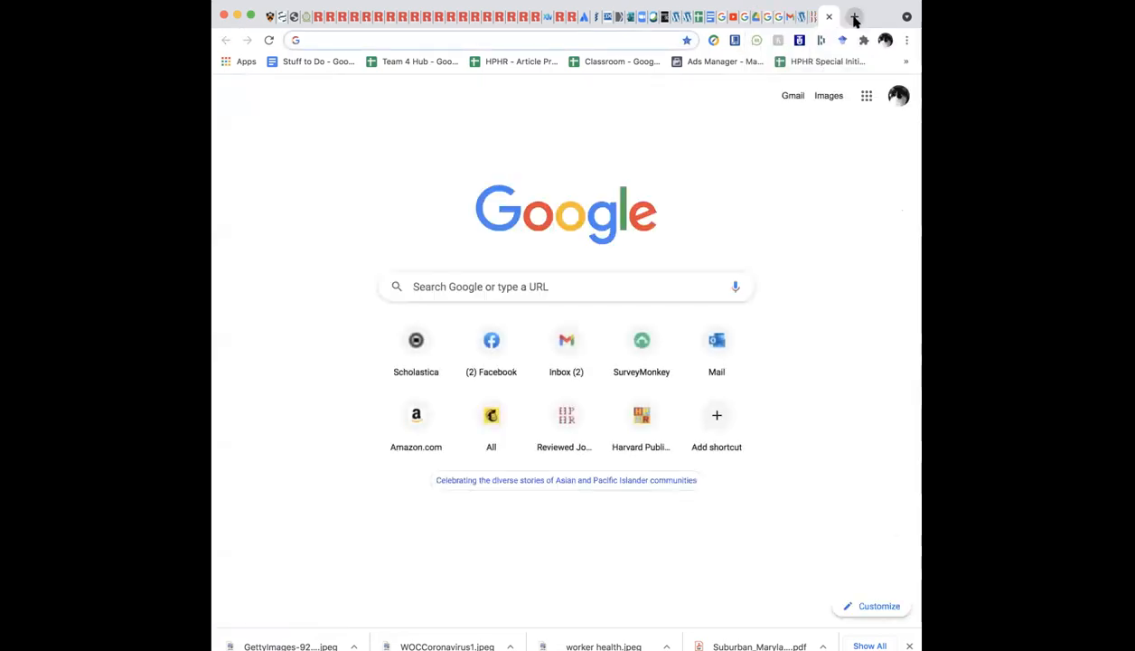
{"action": "type", "text": "glob"}
{"action": "key", "text": "Escape"}
{"action": "type", "text": "youth"}
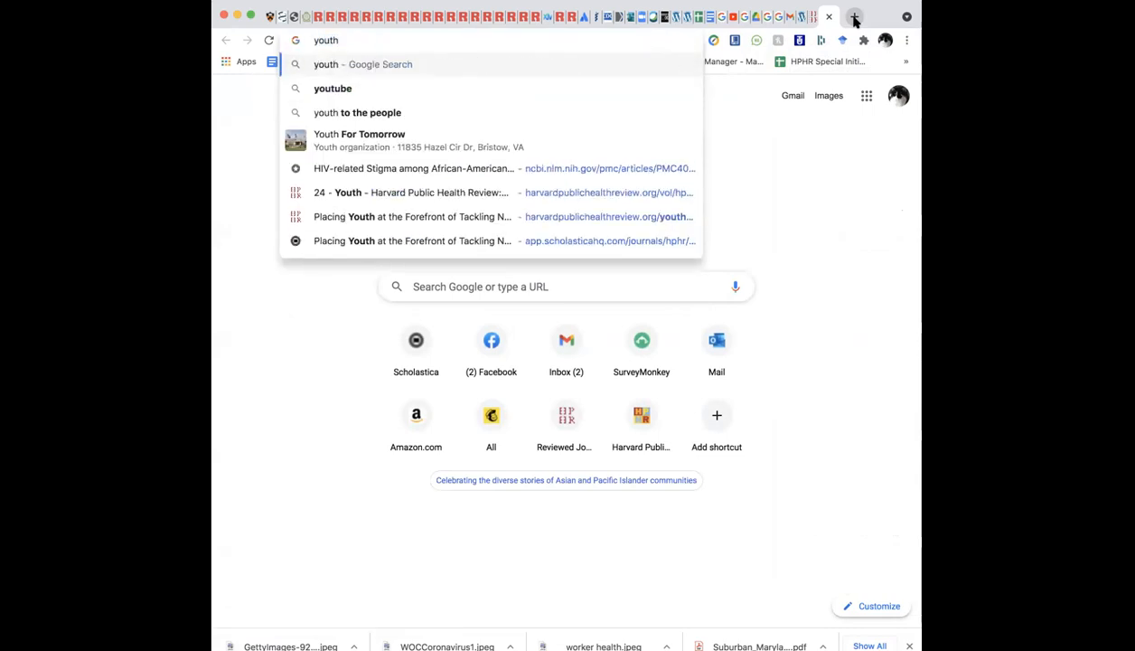
{"action": "key", "text": "BackSpace"}
{"action": "key", "text": "BackSpace"}
{"action": "key", "text": "BackSpace"}
{"action": "key", "text": "BackSpace"}
{"action": "key", "text": "BackSpace"}
{"action": "key", "text": "BackSpace"}
{"action": "type", "text": "global healthyout"}
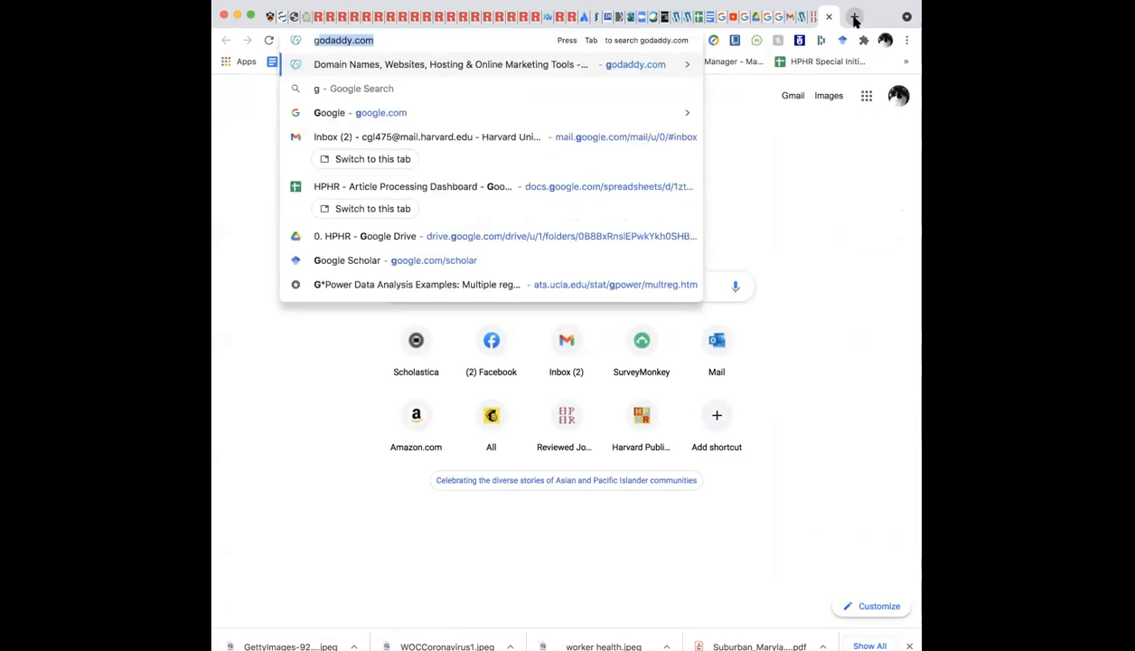
{"action": "key", "text": "BackSpace"}
{"action": "key", "text": "BackSpace"}
{"action": "key", "text": "BackSpace"}
{"action": "key", "text": "BackSpace"}
{"action": "type", "text": "youth"}
{"action": "key", "text": "Return"}
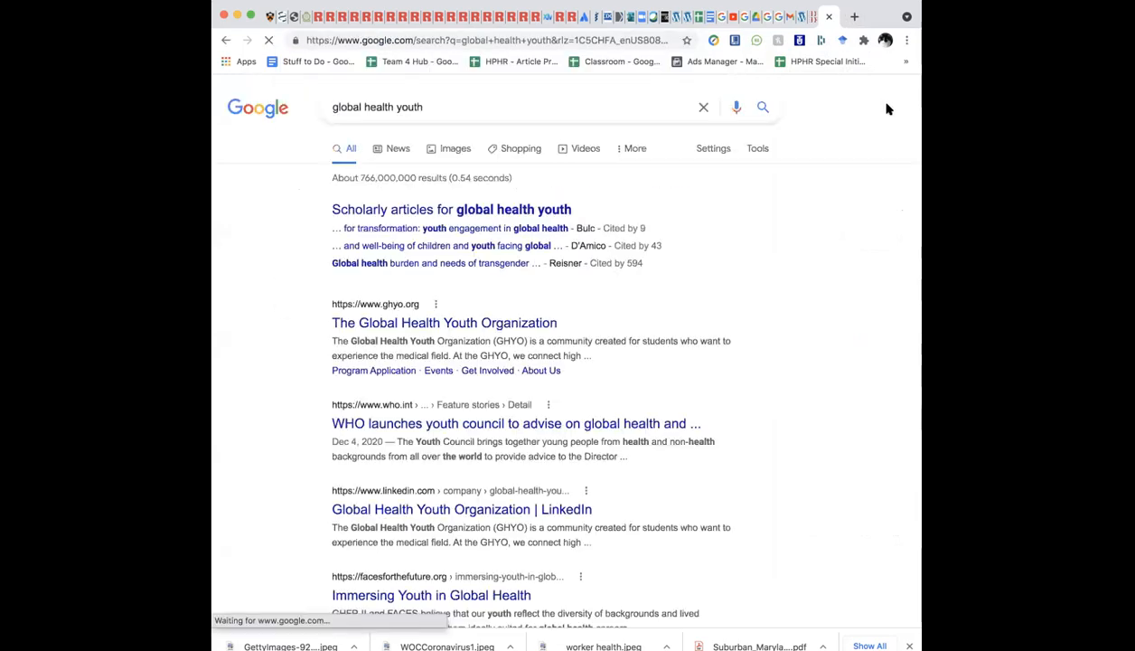
{"action": "left_click", "coordinate": [449, 149]}
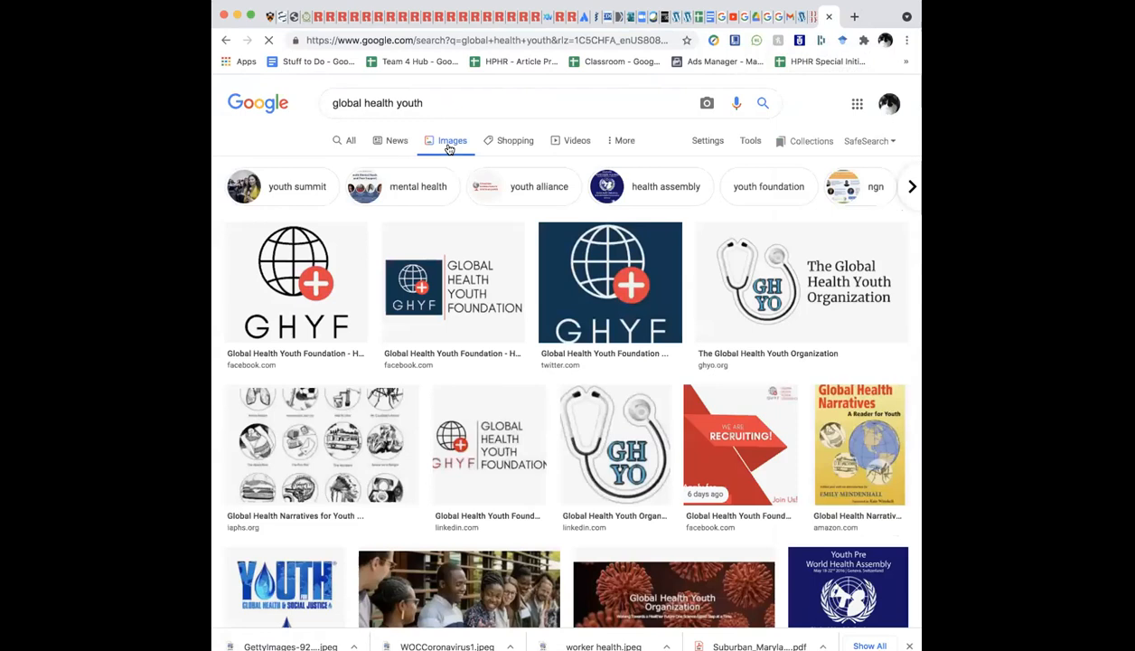
- Save the devex.com photo of a group of smiling young people to the Desktop as a JPEG named "global youth"
{"action": "scroll", "coordinate": [494, 355], "scroll_direction": "down", "scroll_amount": 2}
{"action": "scroll", "coordinate": [494, 355], "scroll_direction": "down", "scroll_amount": 3}
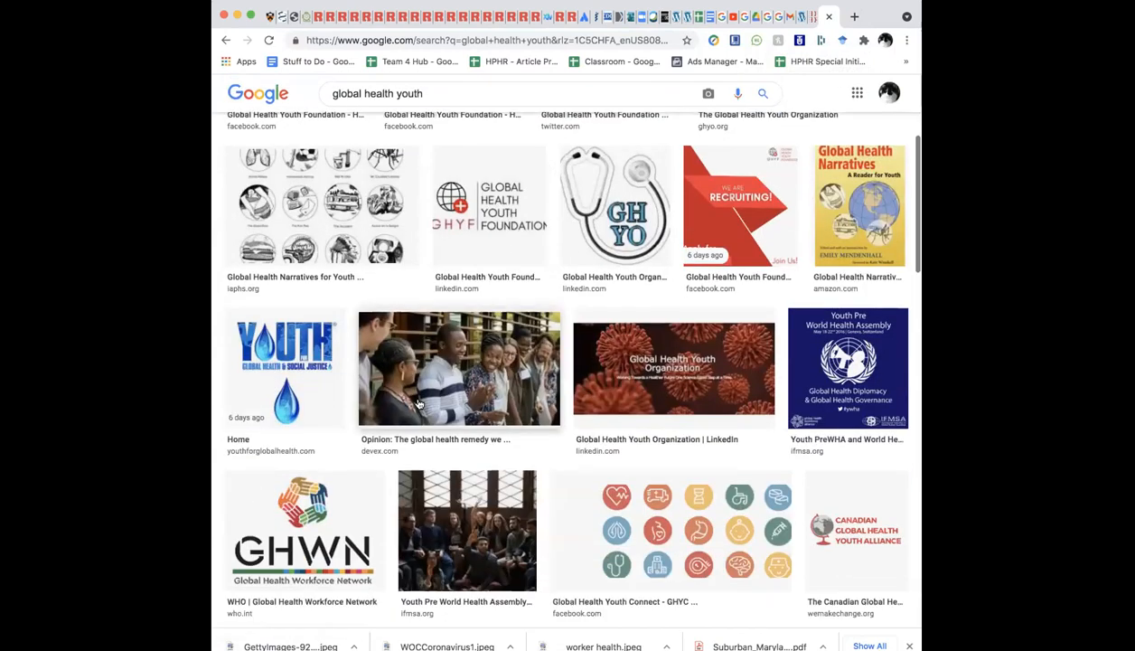
{"action": "scroll", "coordinate": [420, 386], "scroll_direction": "down", "scroll_amount": 1}
{"action": "right_click", "coordinate": [421, 386]}
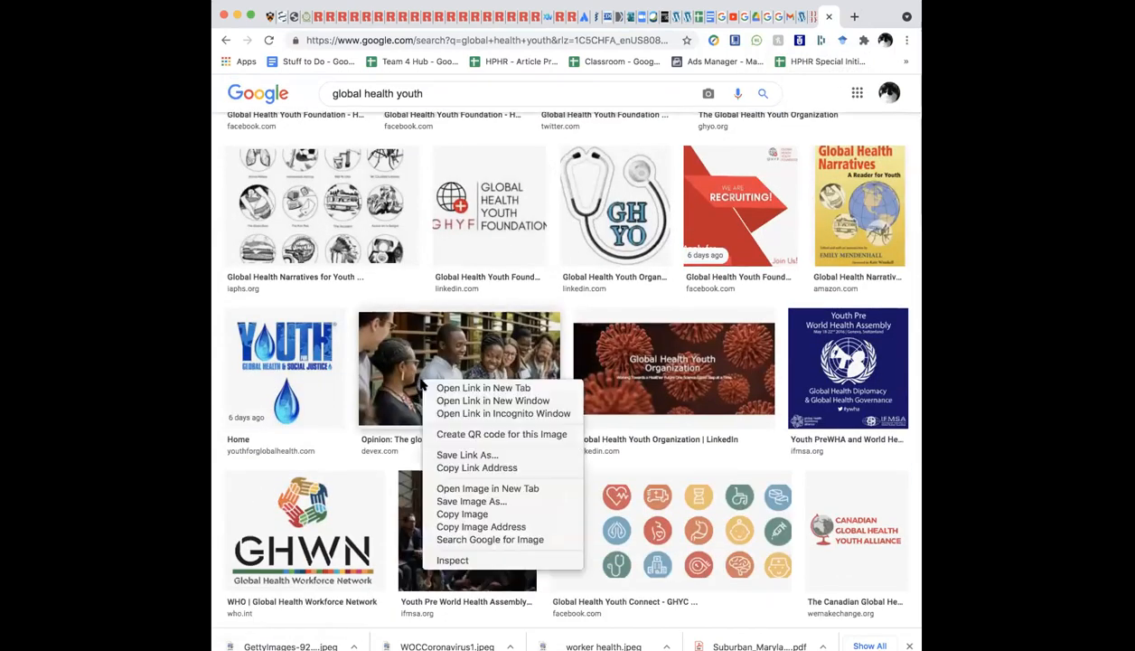
{"action": "left_click", "coordinate": [462, 502]}
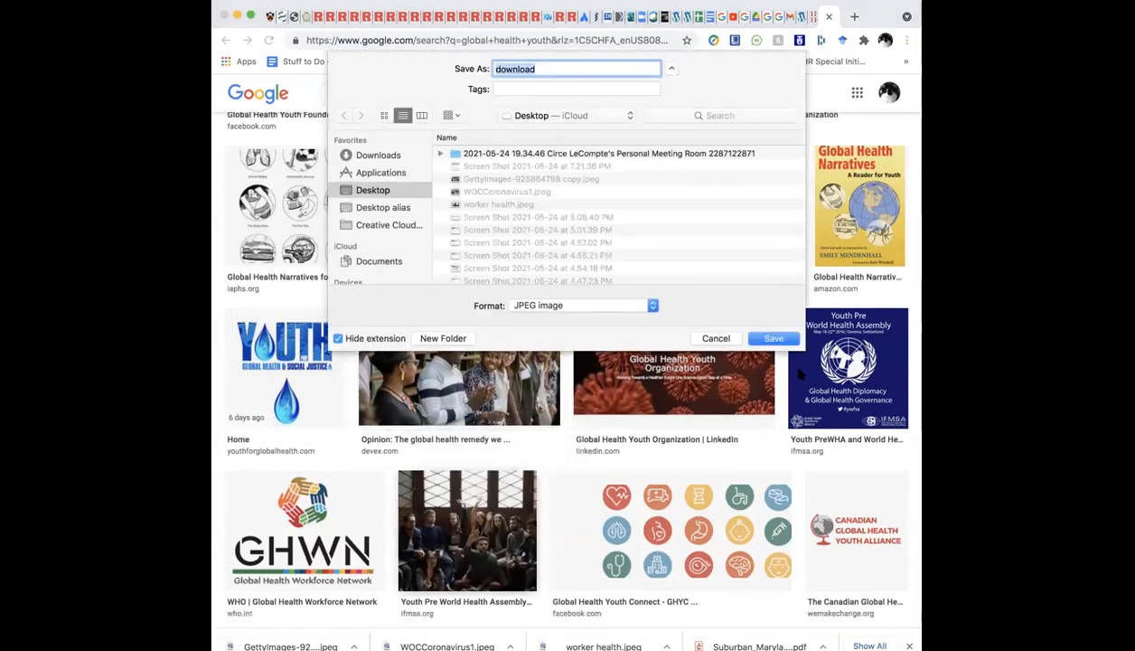
{"action": "type", "text": "global youth"}
{"action": "key", "text": "Return"}
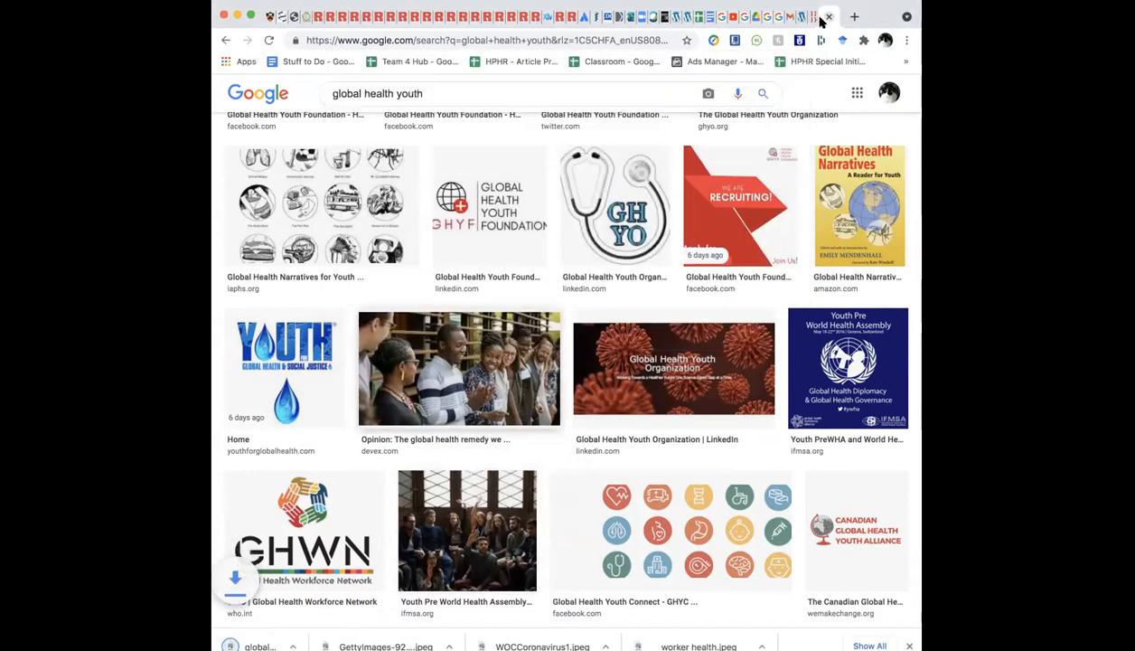
- Return to the Edition 24 post and replace its virus featured image with an upload of global youth.jpeg
{"action": "left_click", "coordinate": [799, 20]}
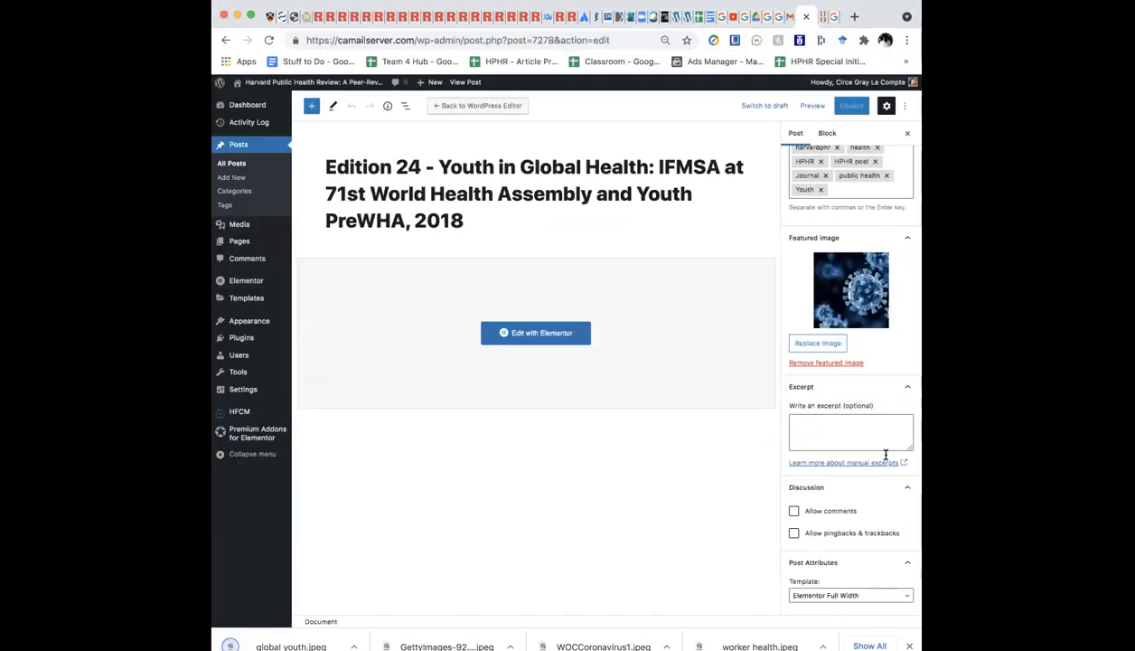
{"action": "left_click", "coordinate": [810, 344]}
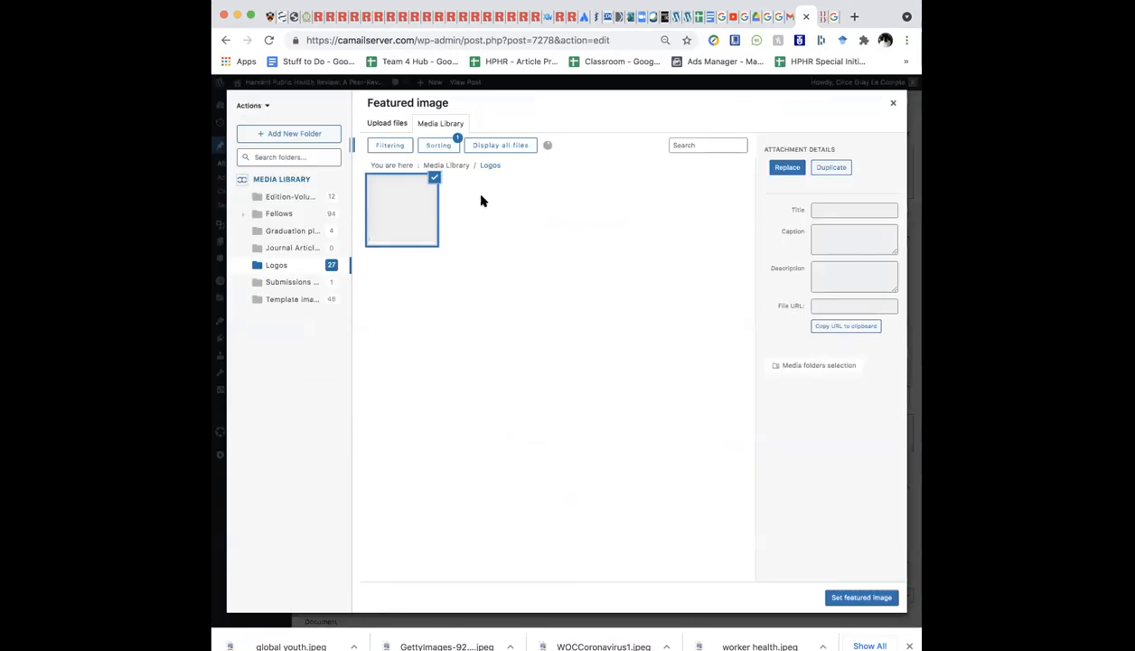
{"action": "left_click", "coordinate": [394, 124]}
{"action": "left_click", "coordinate": [578, 321]}
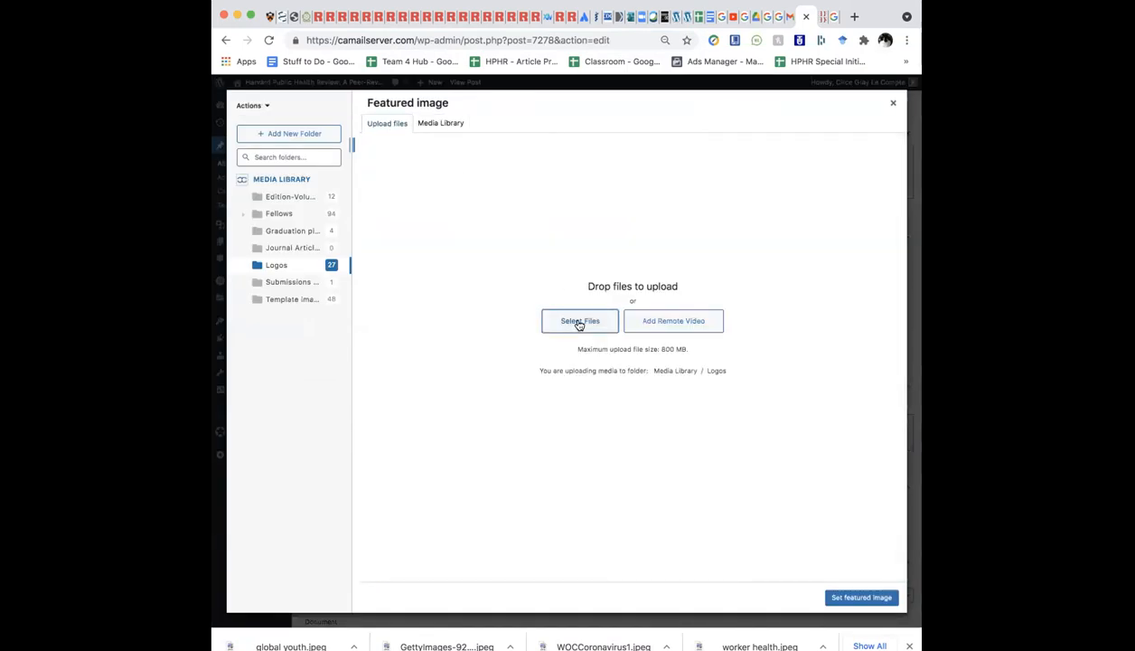
{"action": "double_click", "coordinate": [470, 99]}
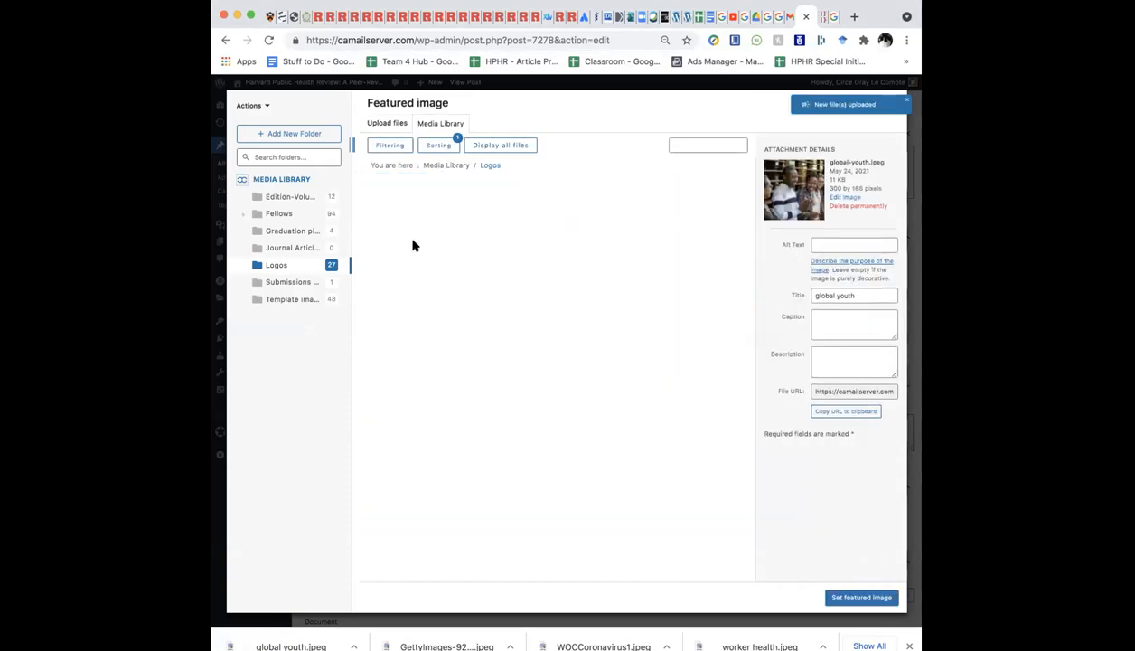
{"action": "left_click", "coordinate": [866, 598]}
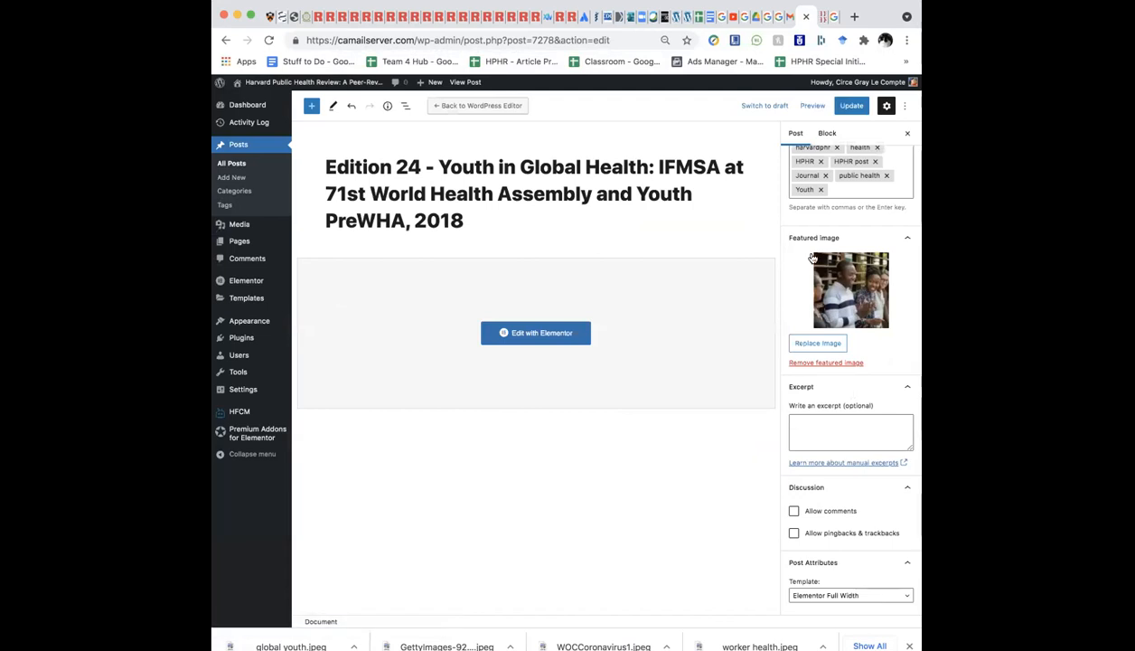
{"action": "scroll", "coordinate": [741, 470], "scroll_direction": "down", "scroll_amount": 1}
{"action": "scroll", "coordinate": [741, 470], "scroll_direction": "up", "scroll_amount": 1}
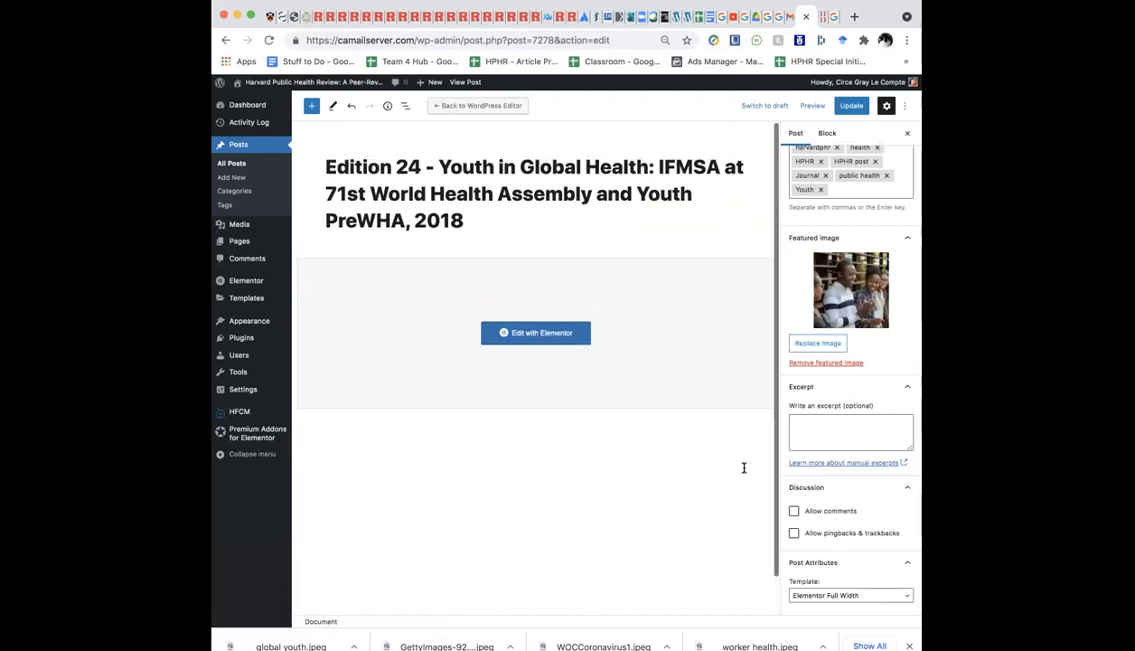
- Update the Edition 24 post and open it in the Elementor editor
{"action": "left_click", "coordinate": [849, 106]}
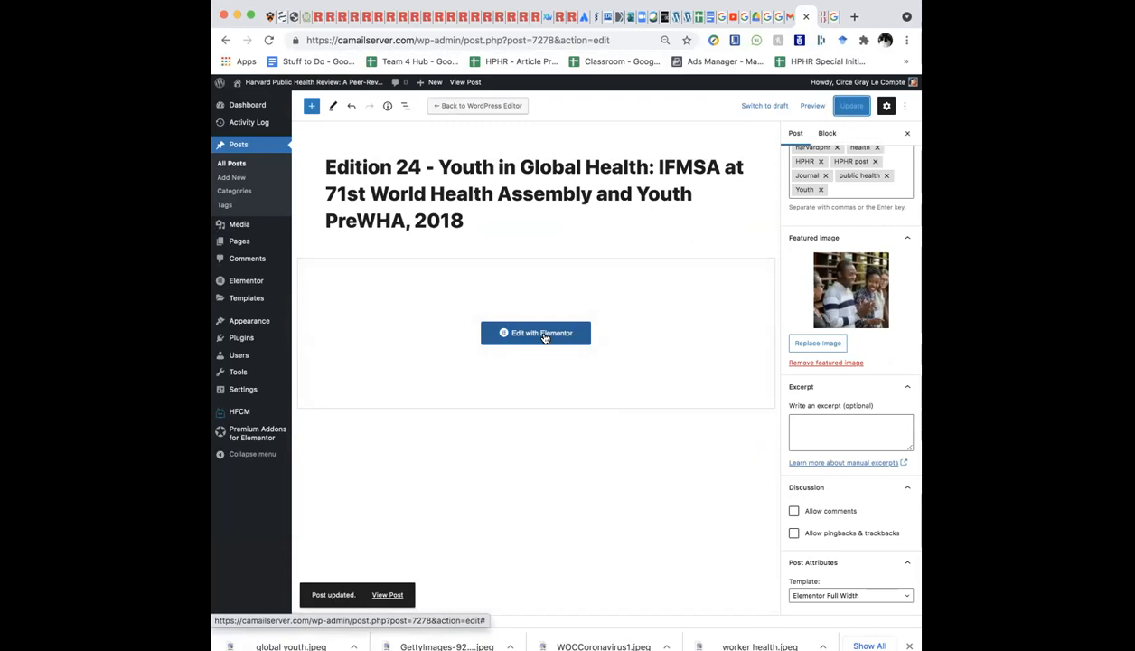
{"action": "left_click", "coordinate": [545, 335]}
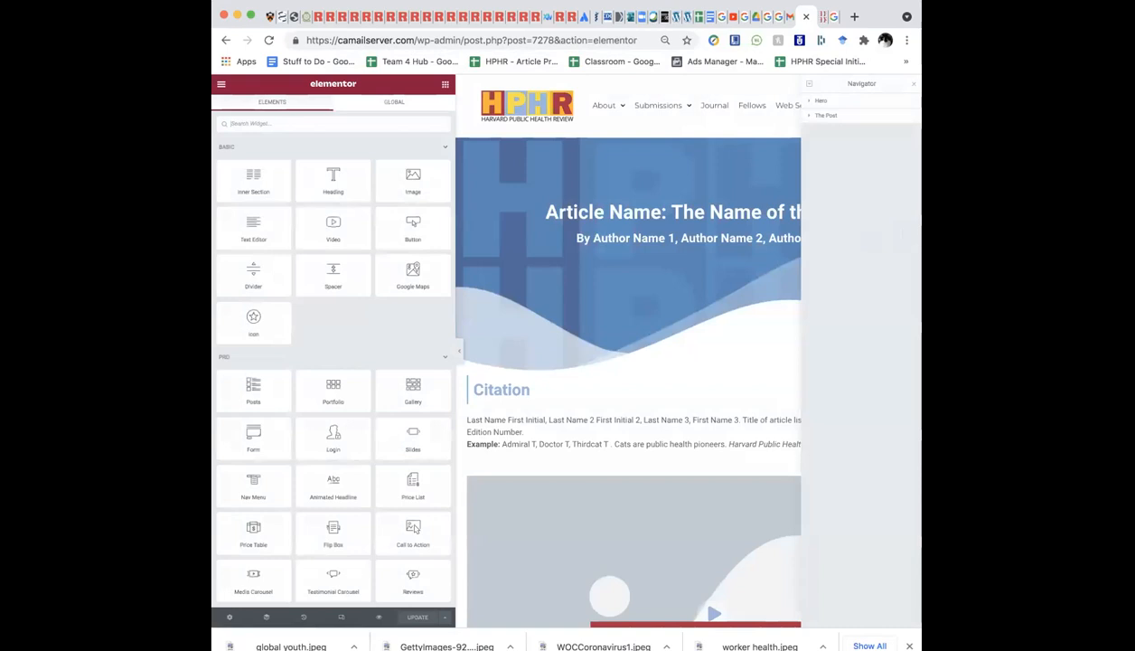
{"action": "left_click_drag", "start_coordinate": [922, 271], "coordinate": [1044, 271]}
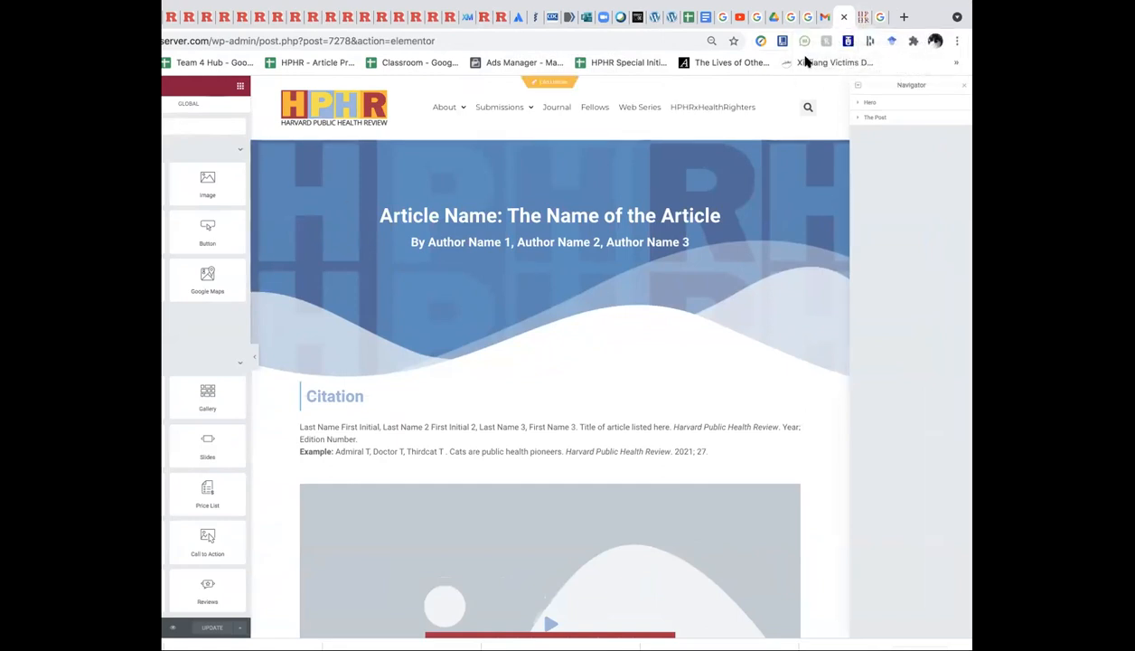
- Copy the article title from the old Harvard Public Health Review page and select the hero's article name heading in Elementor
{"action": "left_click", "coordinate": [861, 17]}
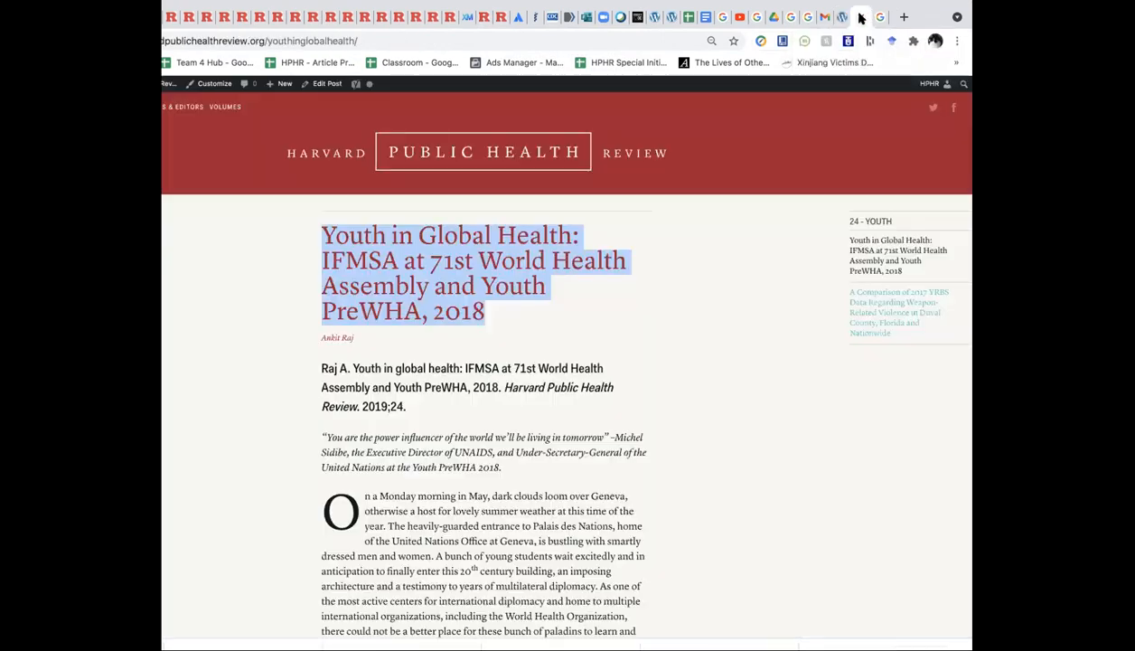
{"action": "left_click", "coordinate": [398, 269]}
{"action": "left_click_drag", "start_coordinate": [319, 238], "coordinate": [517, 311]}
{"action": "key", "text": "super+c"}
{"action": "left_click", "coordinate": [841, 17]}
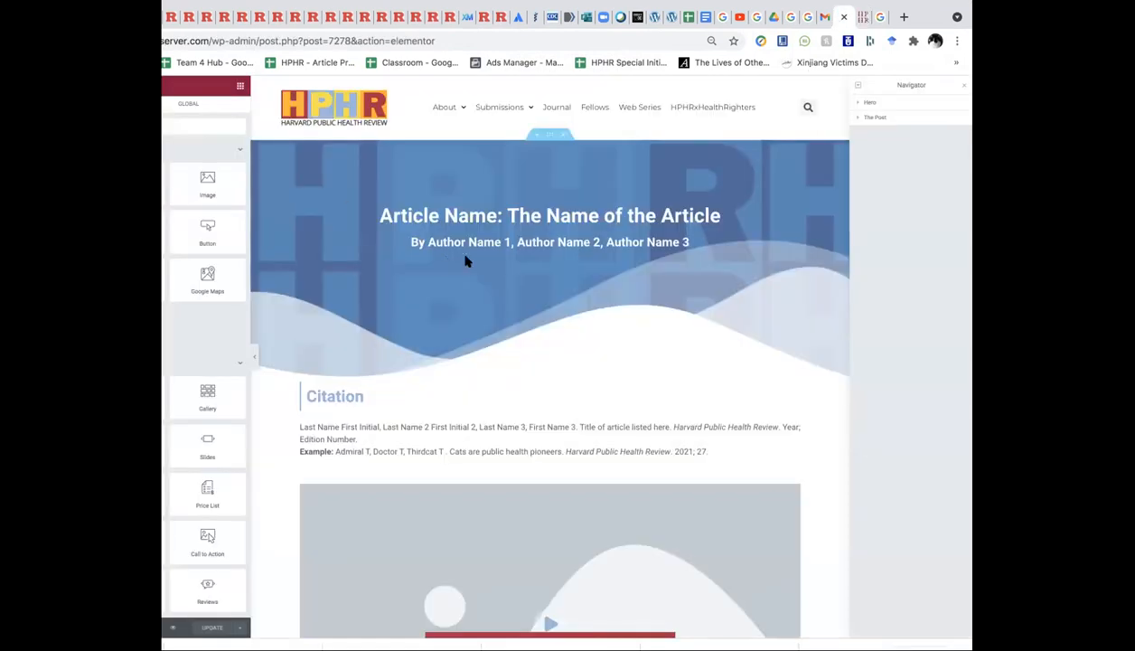
{"action": "left_click", "coordinate": [393, 215]}
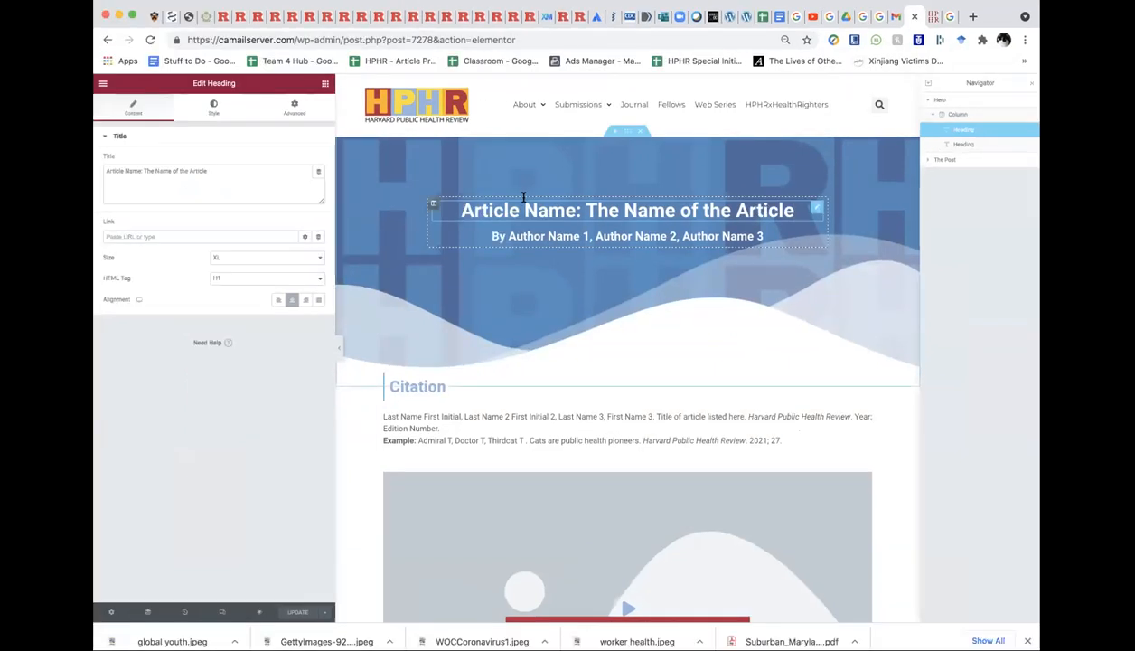
{"action": "triple_click", "coordinate": [524, 196]}
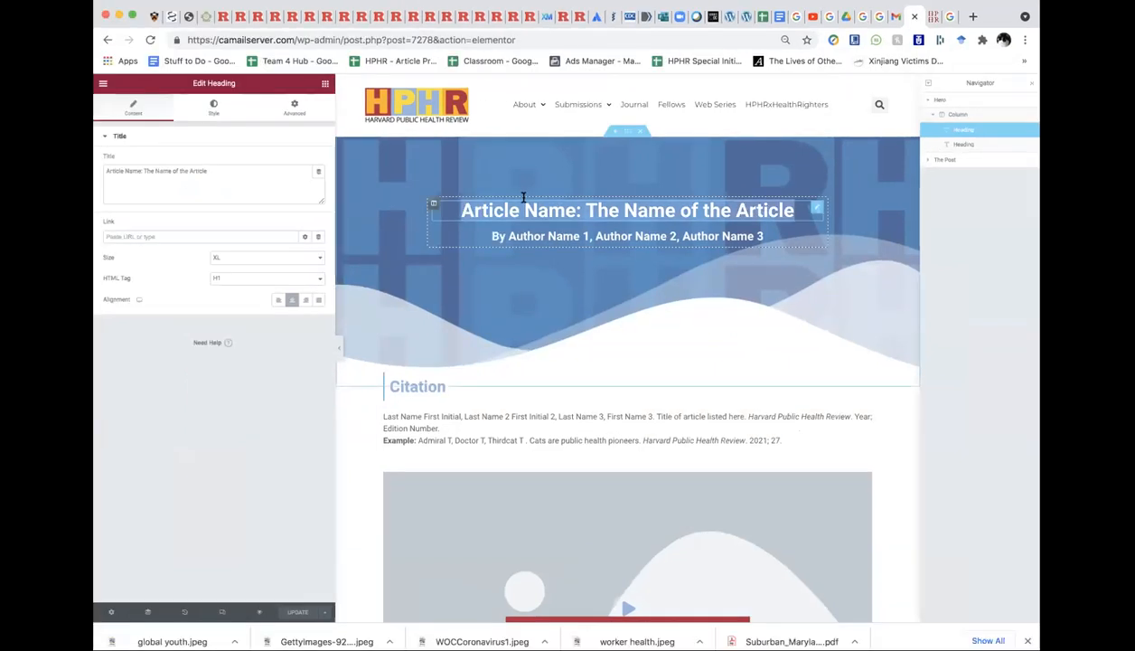
{"action": "key", "text": "super+v"}
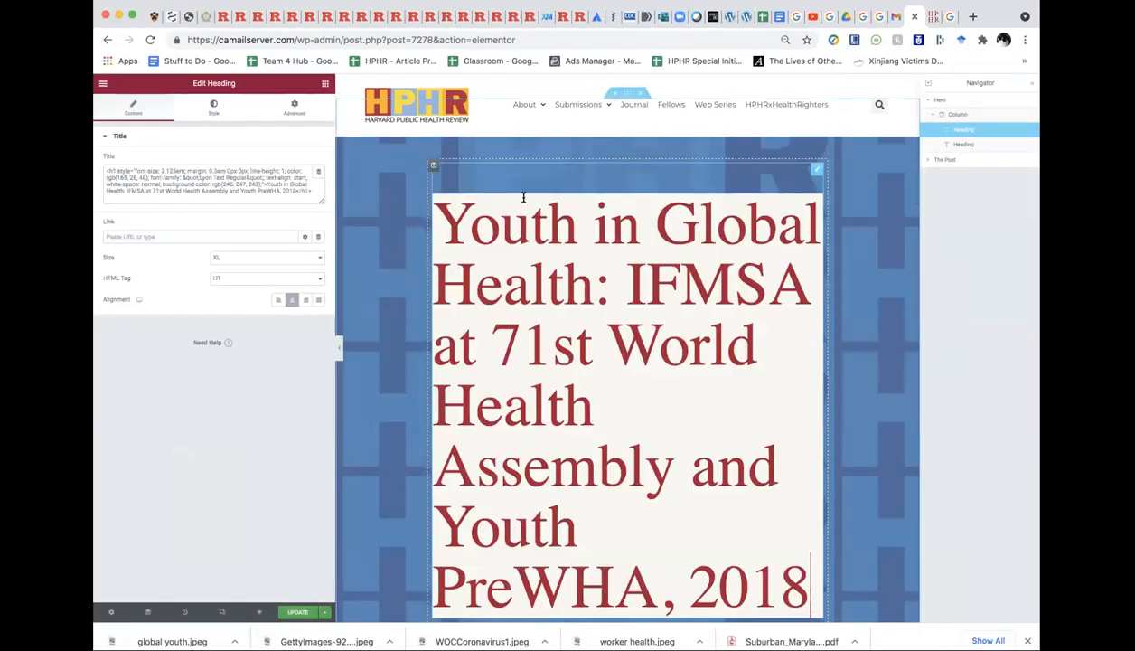
{"action": "key", "text": "super+z"}
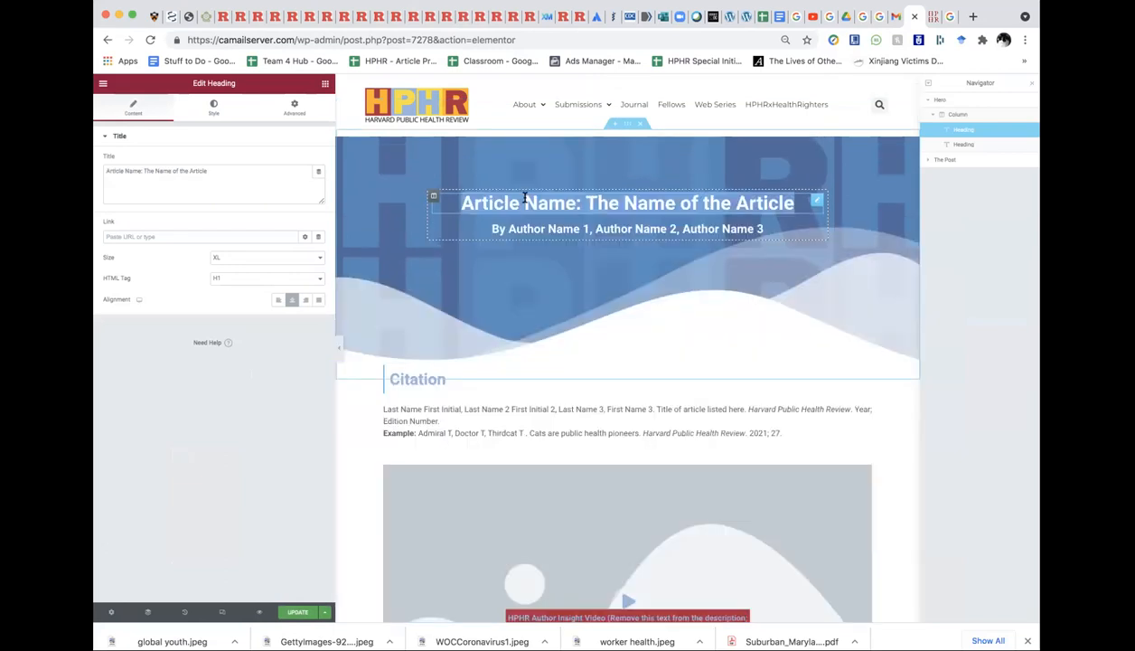
- Replace the hero heading's title text with "Youth in Global Health: IFMSA at 71st World Health Assembly and Youth PreWHA, 2018"
{"action": "left_click", "coordinate": [124, 183]}
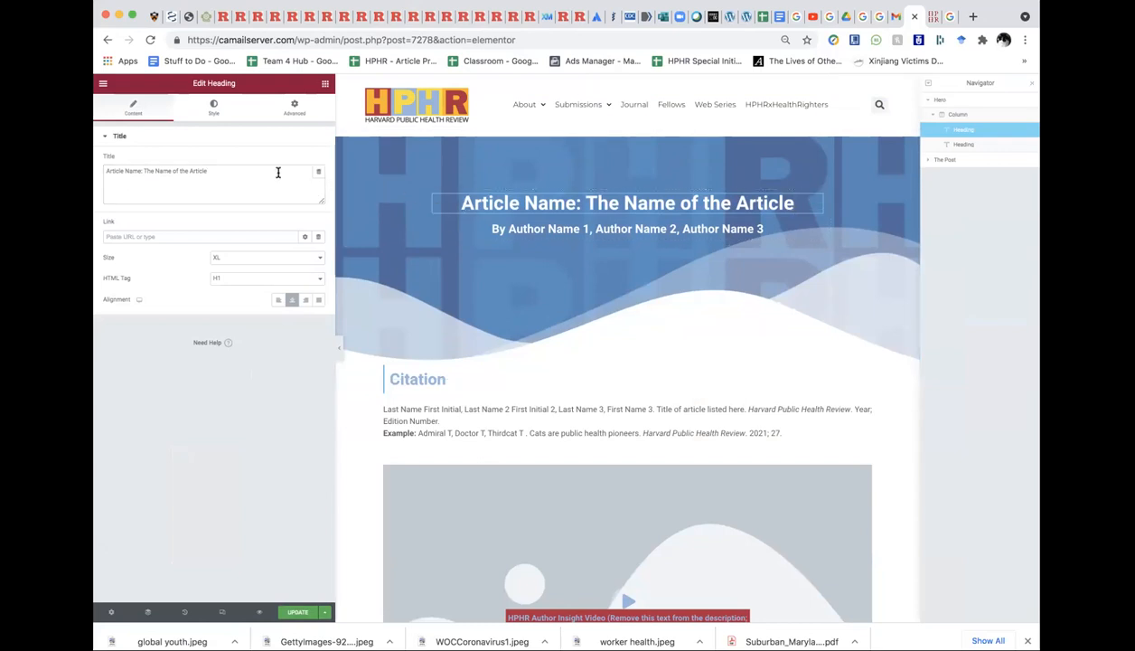
{"action": "triple_click", "coordinate": [210, 171]}
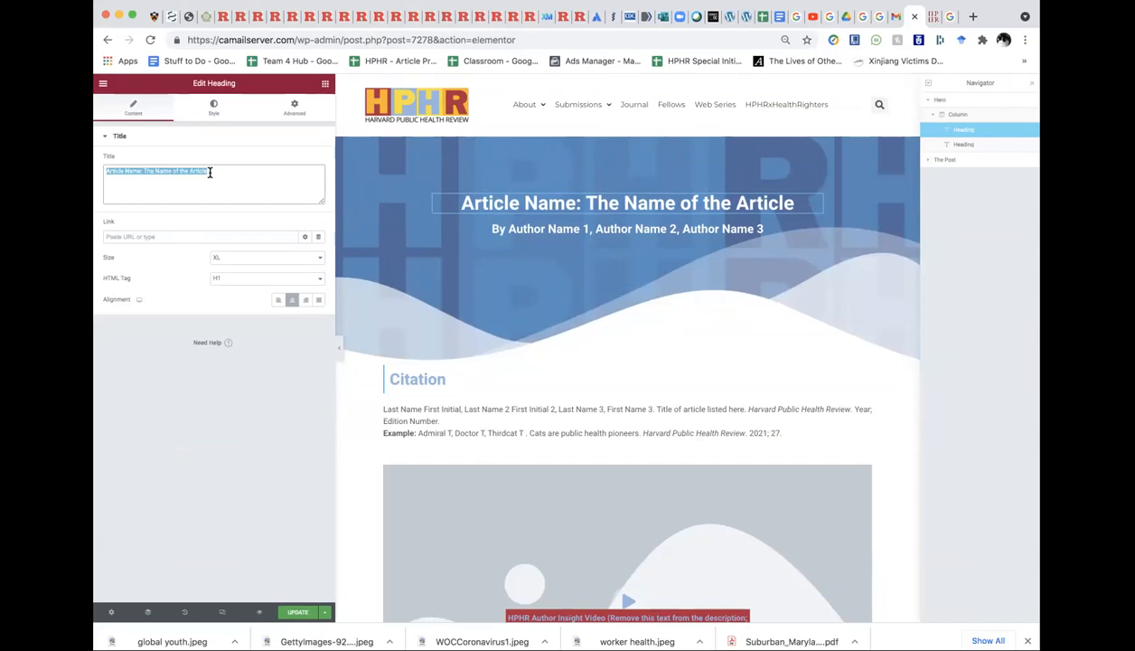
{"action": "key", "text": "super+v"}
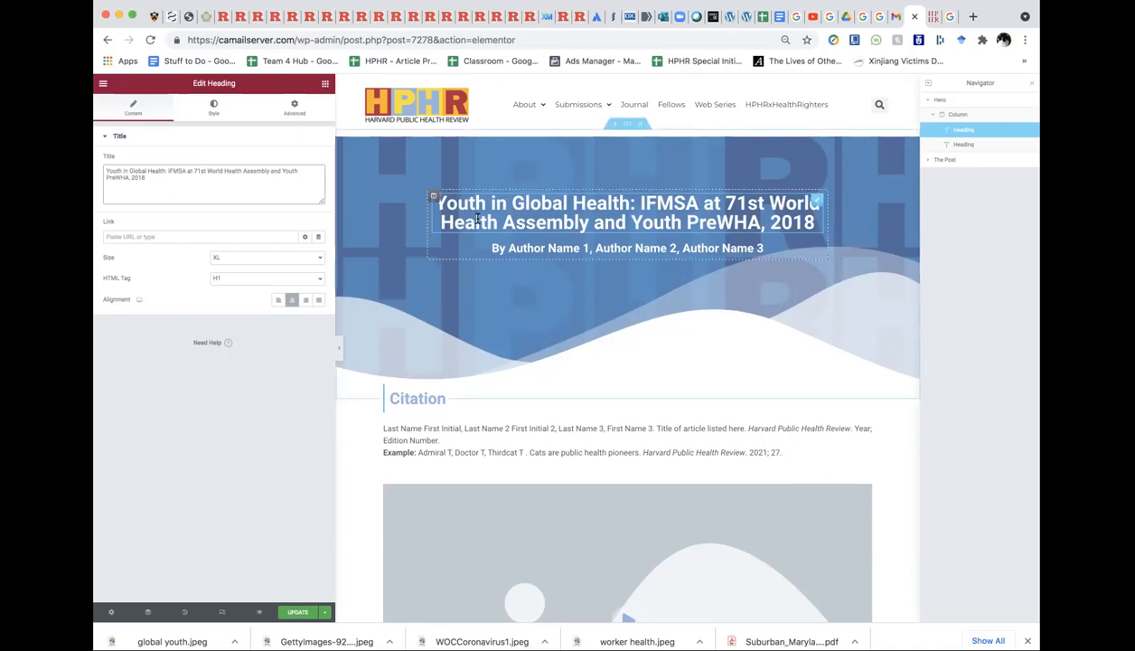
- Replace the author placeholders after "By" in the hero byline with the author's name copied from the old article page
{"action": "left_click", "coordinate": [934, 20]}
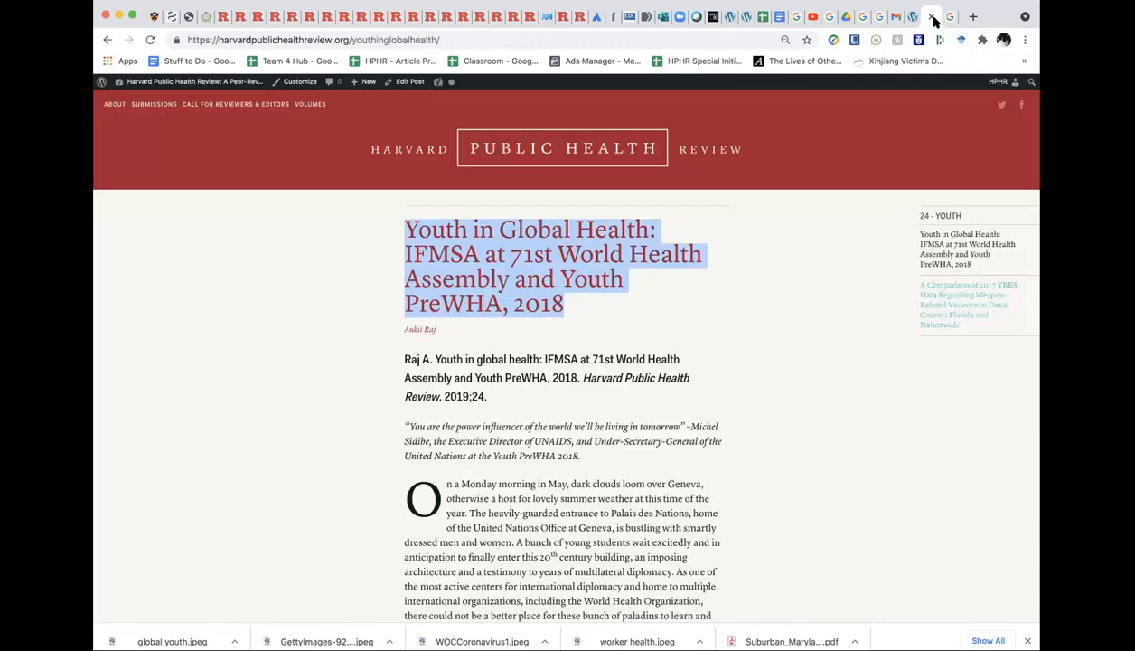
{"action": "left_click", "coordinate": [499, 314]}
{"action": "left_click_drag", "start_coordinate": [403, 329], "coordinate": [435, 332]}
{"action": "key", "text": "super+c"}
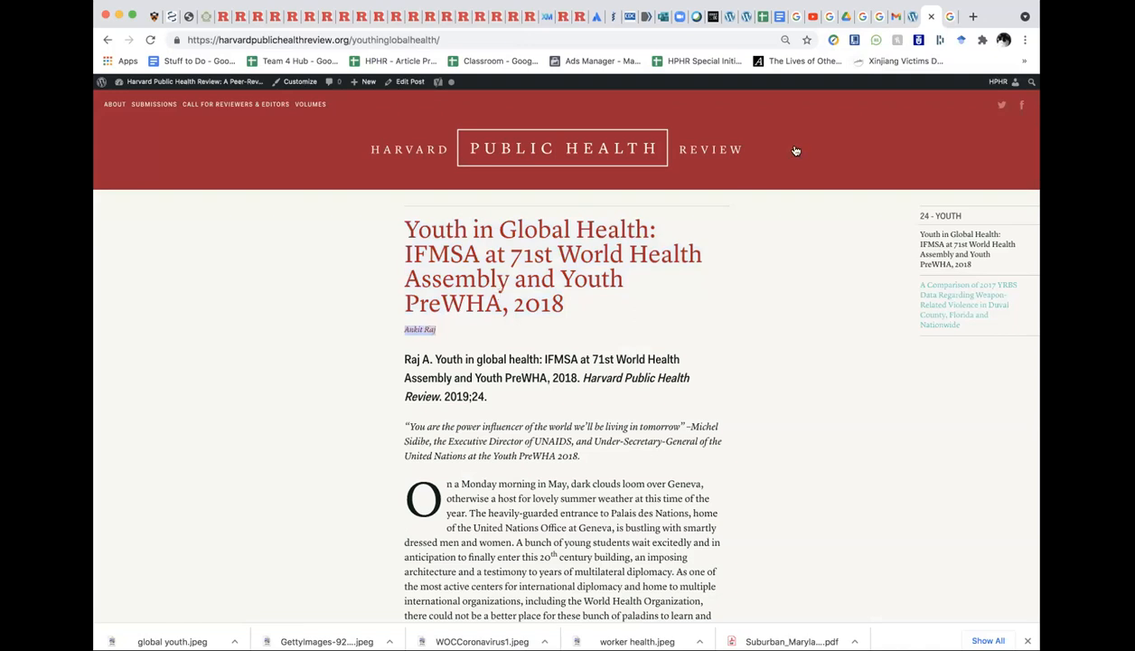
{"action": "left_click", "coordinate": [903, 17]}
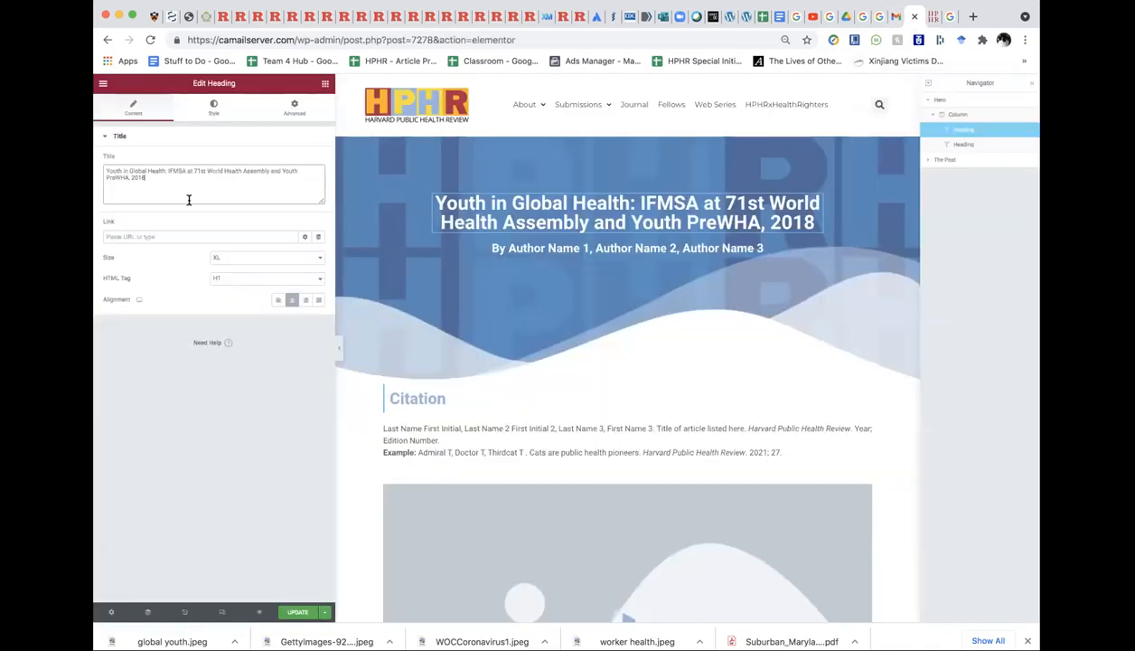
{"action": "left_click", "coordinate": [538, 247]}
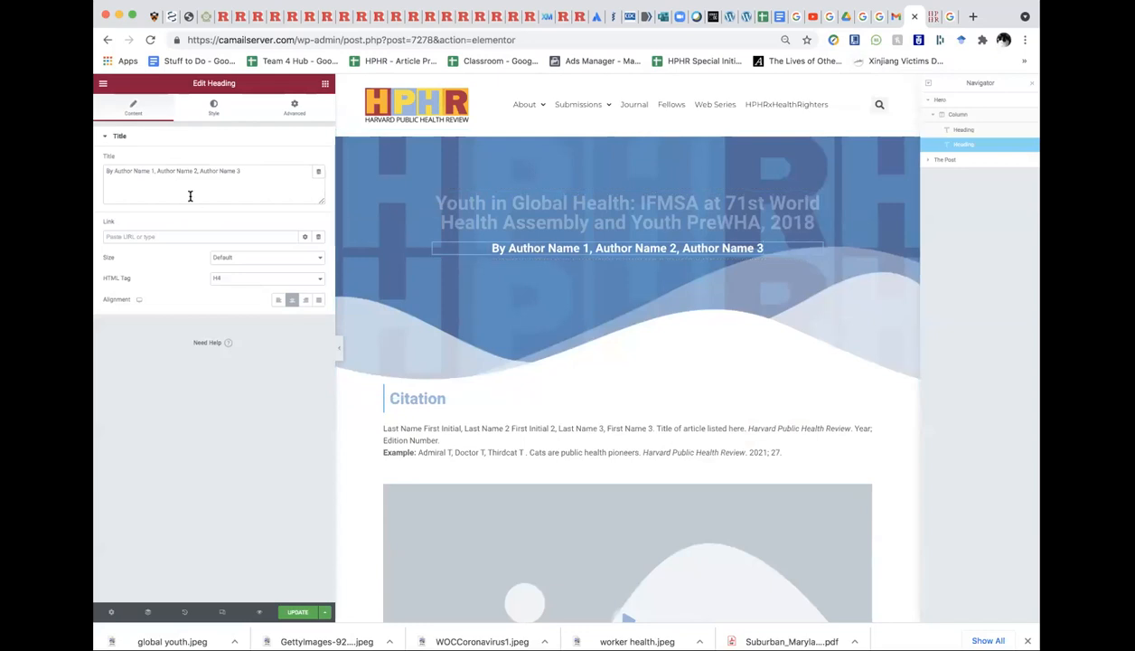
{"action": "left_click", "coordinate": [113, 169]}
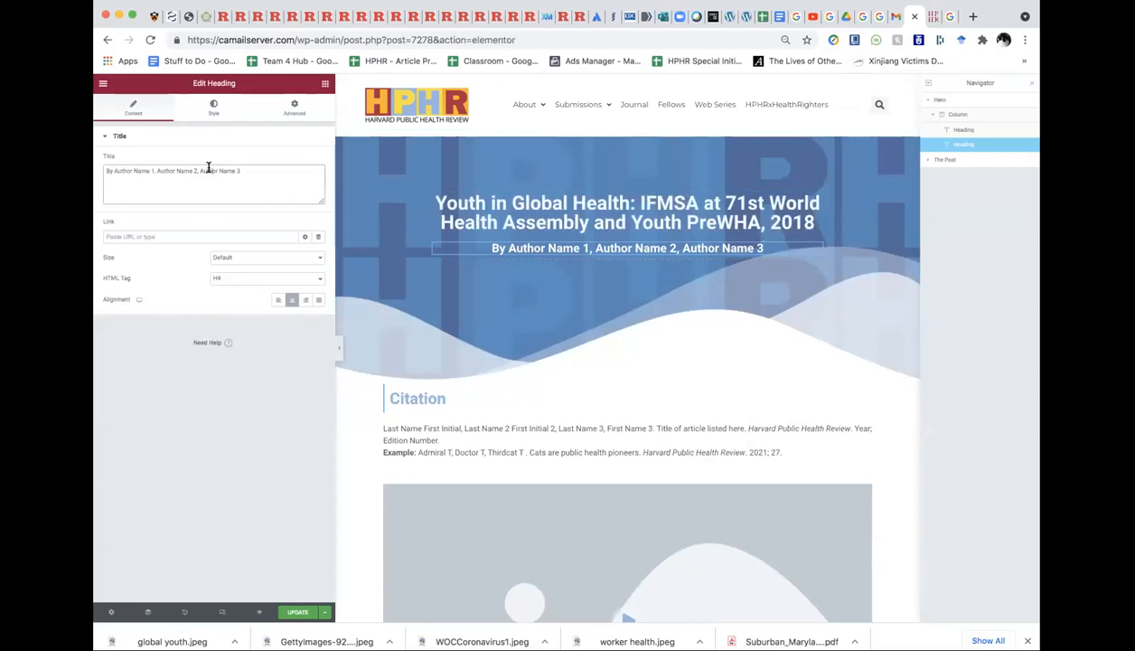
{"action": "left_click_drag", "start_coordinate": [240, 169], "coordinate": [115, 170]}
{"action": "key", "text": "super+v"}
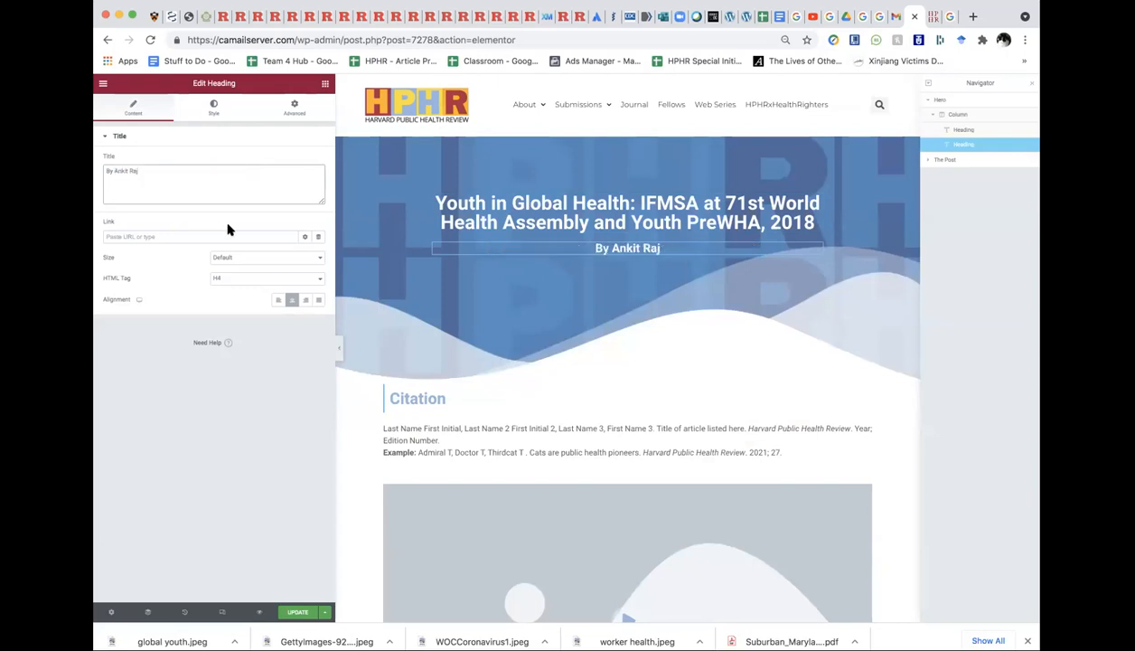
- Open the text block under the Citation heading for editing
{"action": "left_click", "coordinate": [476, 442]}
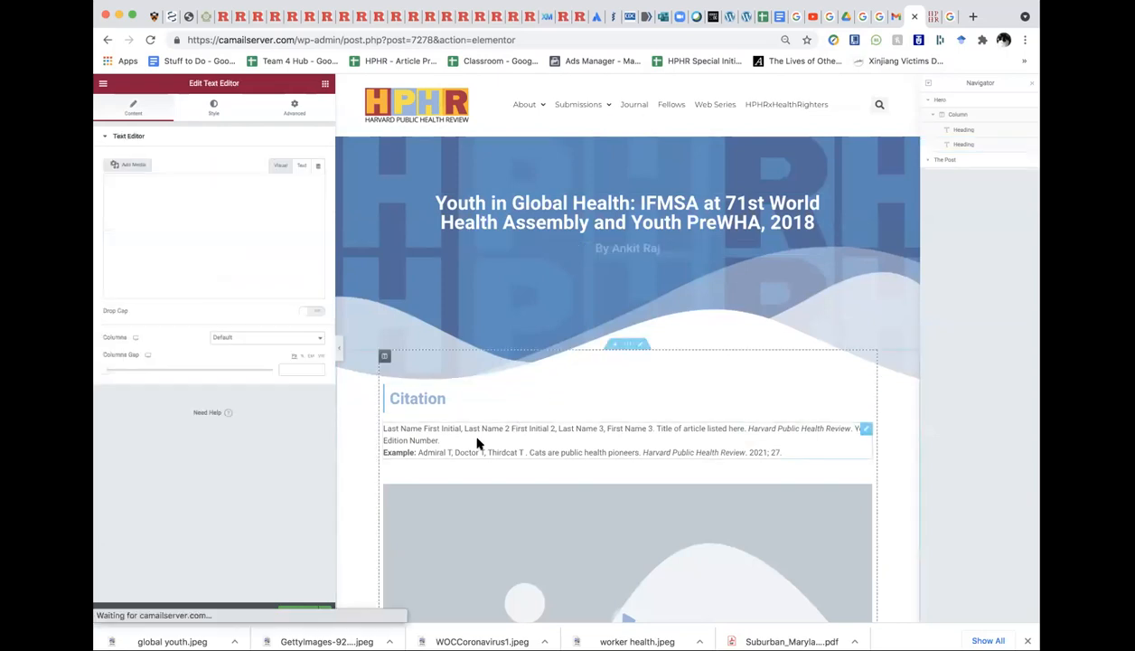
{"action": "left_click", "coordinate": [457, 401]}
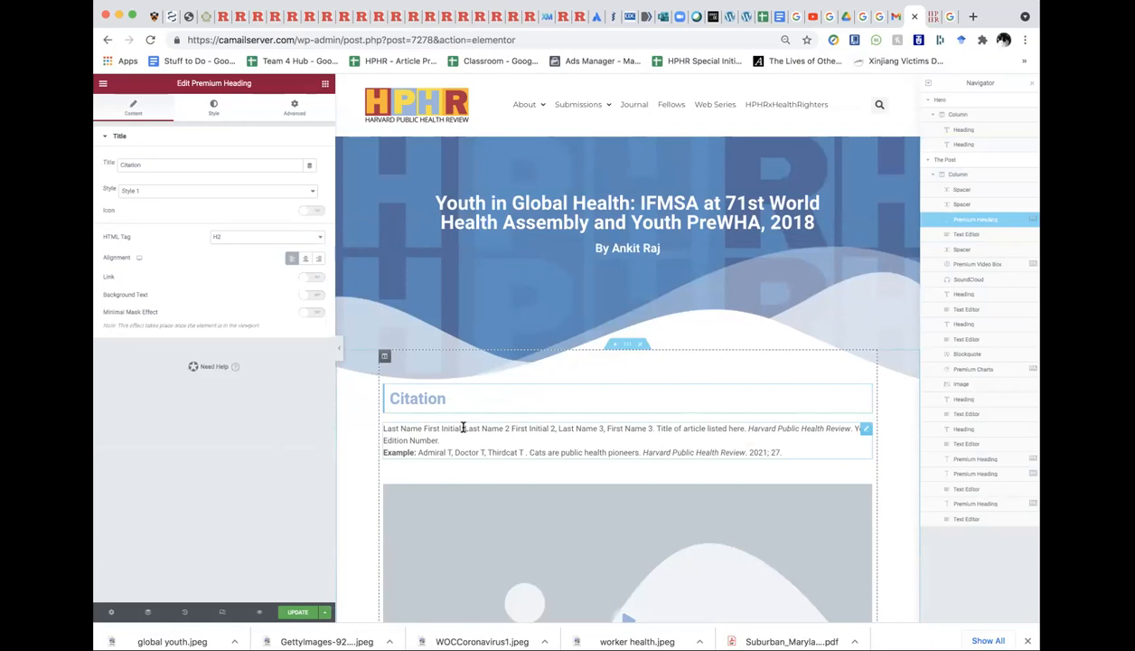
{"action": "left_click", "coordinate": [469, 445]}
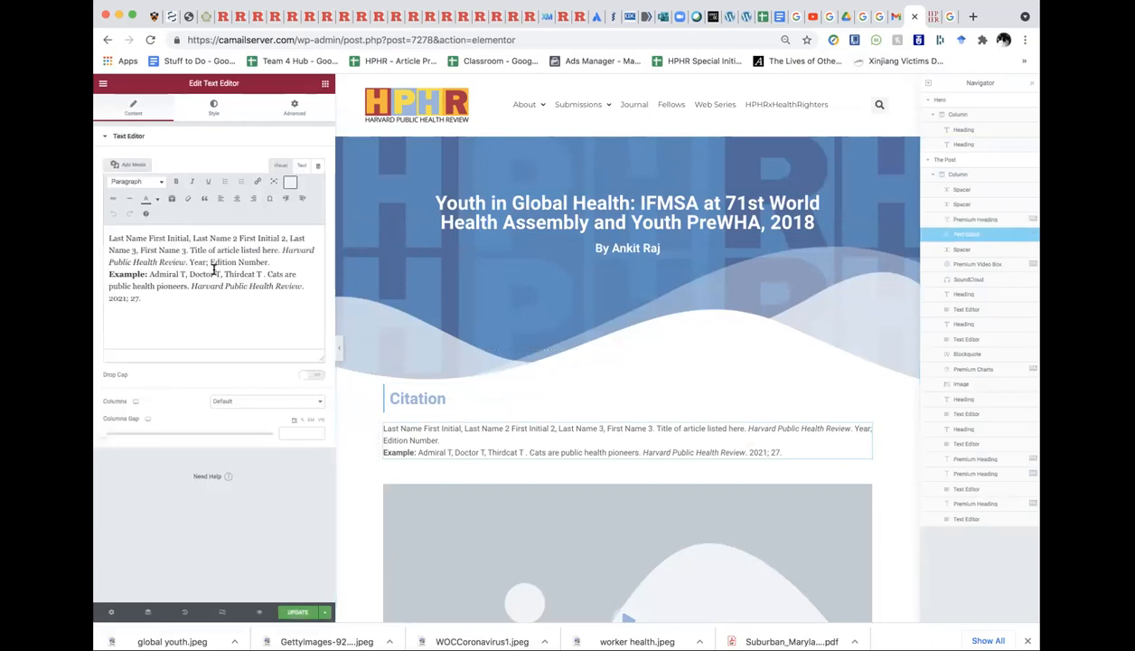
- Examine the citation placeholder's format: author names, article title, italic journal name, year and edition number
{"action": "left_click", "coordinate": [271, 260]}
{"action": "left_click_drag", "start_coordinate": [271, 261], "coordinate": [94, 240]}
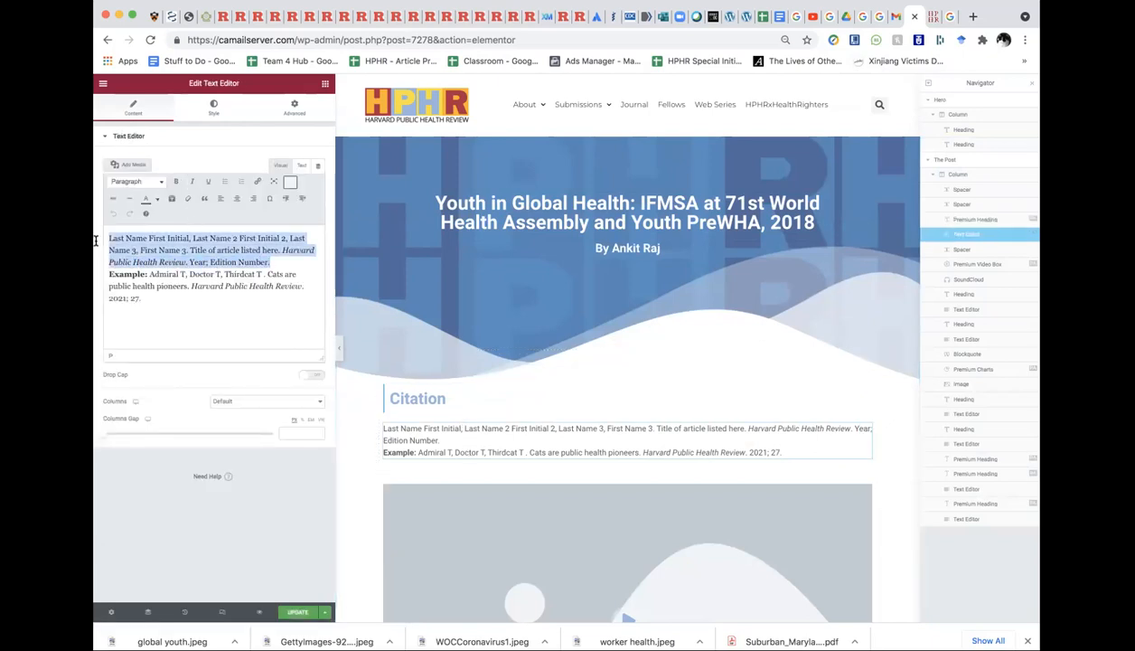
{"action": "left_click", "coordinate": [129, 243]}
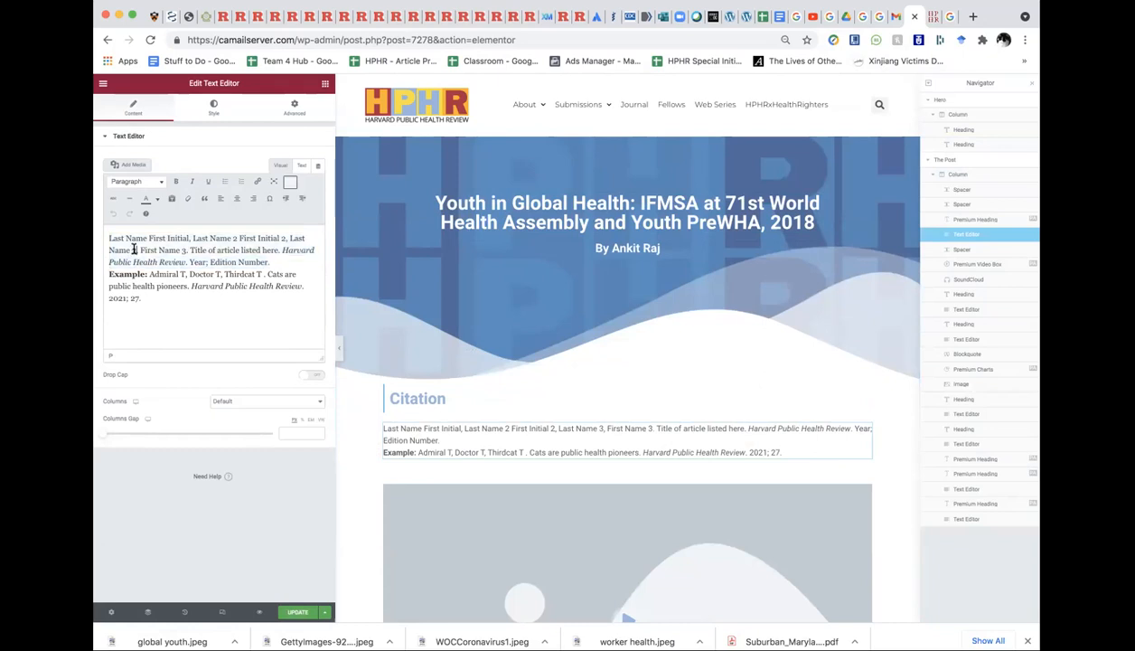
{"action": "left_click_drag", "start_coordinate": [109, 237], "coordinate": [267, 256]}
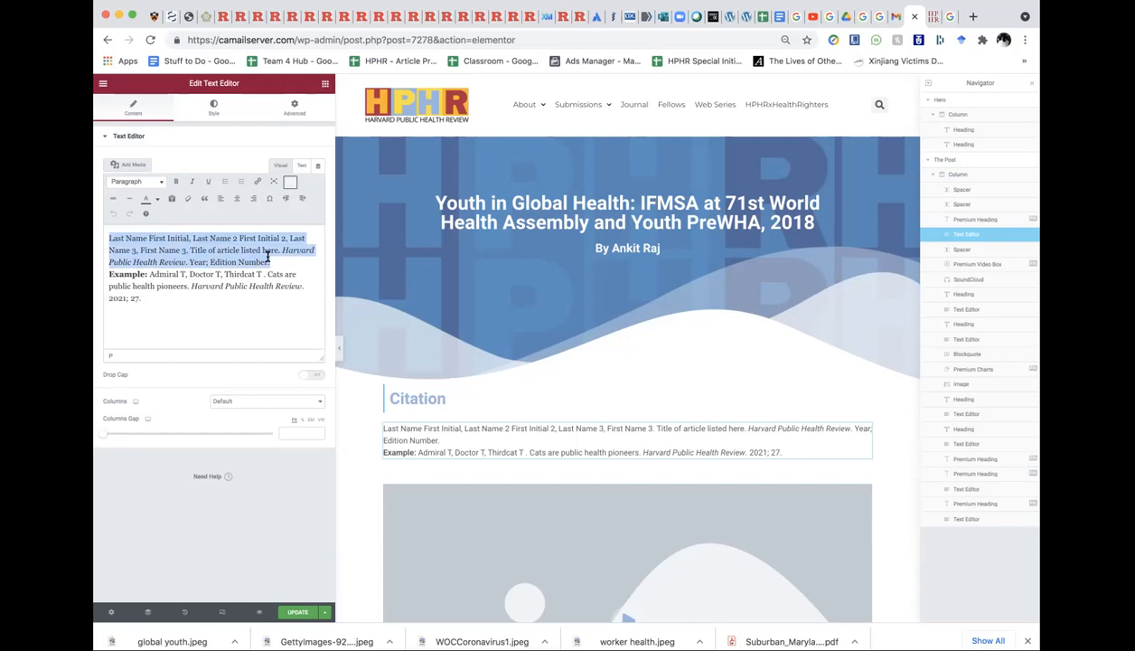
{"action": "left_click", "coordinate": [191, 260]}
{"action": "left_click_drag", "start_coordinate": [189, 260], "coordinate": [269, 261]}
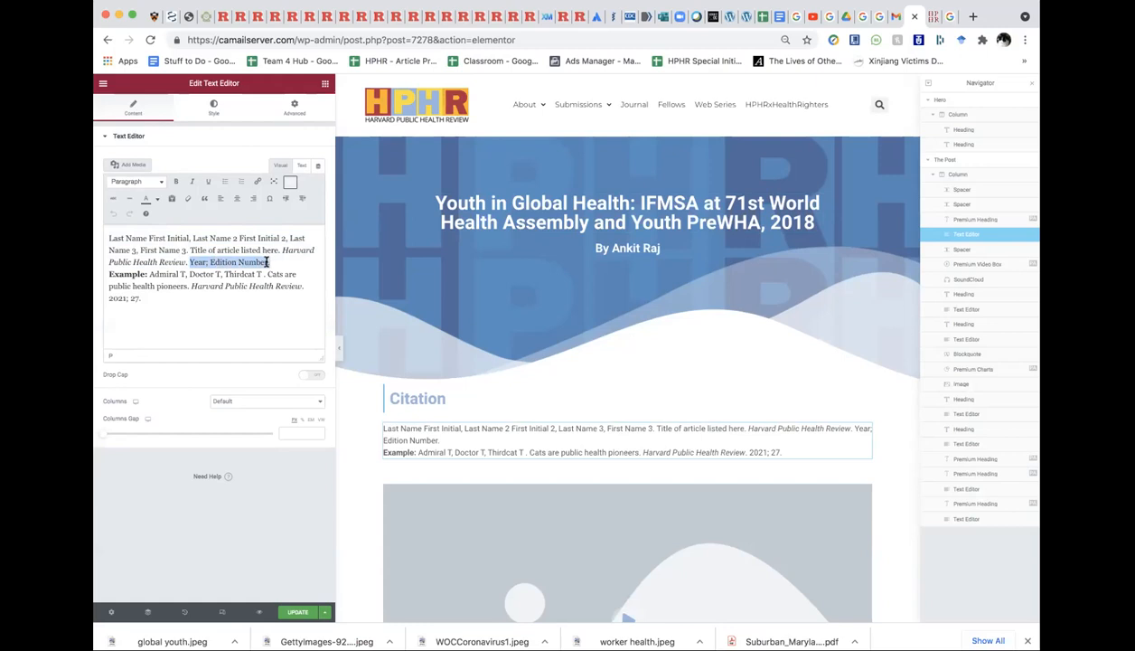
{"action": "left_click", "coordinate": [194, 261]}
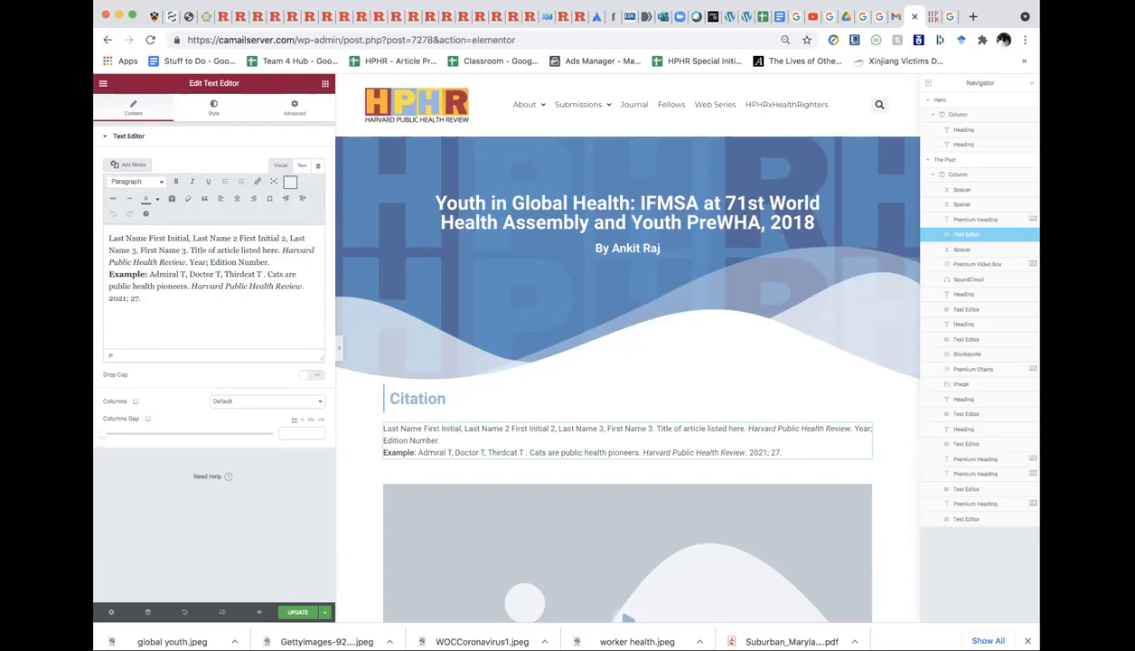
{"action": "key", "text": "shift+Left"}
{"action": "key", "text": "shift+Left"}
{"action": "key", "text": "shift+Left"}
{"action": "key", "text": "shift+Left"}
{"action": "key", "text": "shift+Left"}
{"action": "key", "text": "shift+Left"}
{"action": "key", "text": "shift+Left"}
{"action": "key", "text": "shift+Left"}
{"action": "key", "text": "shift+Left"}
{"action": "key", "text": "shift+Left"}
{"action": "key", "text": "shift+Left"}
{"action": "key", "text": "shift+Left"}
{"action": "key", "text": "shift+Left"}
{"action": "key", "text": "shift+Left"}
{"action": "key", "text": "shift+Left"}
{"action": "key", "text": "shift+Left"}
{"action": "key", "text": "shift+Left"}
{"action": "key", "text": "shift+Left"}
{"action": "key", "text": "shift+Left"}
{"action": "key", "text": "shift+Left"}
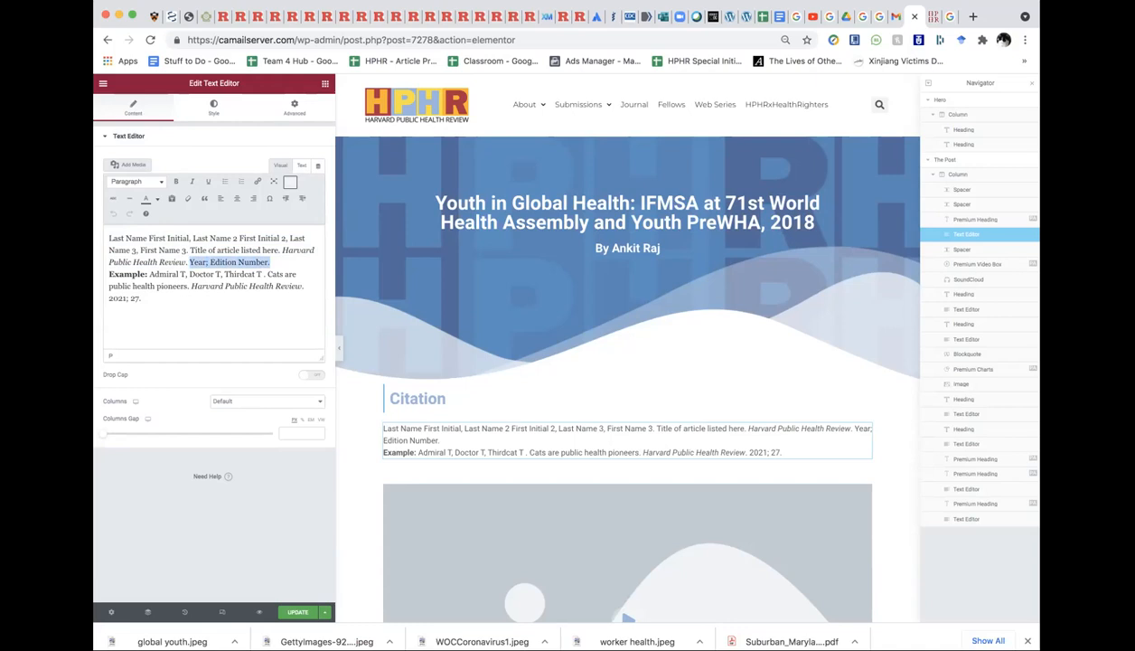
{"action": "key", "text": "Right"}
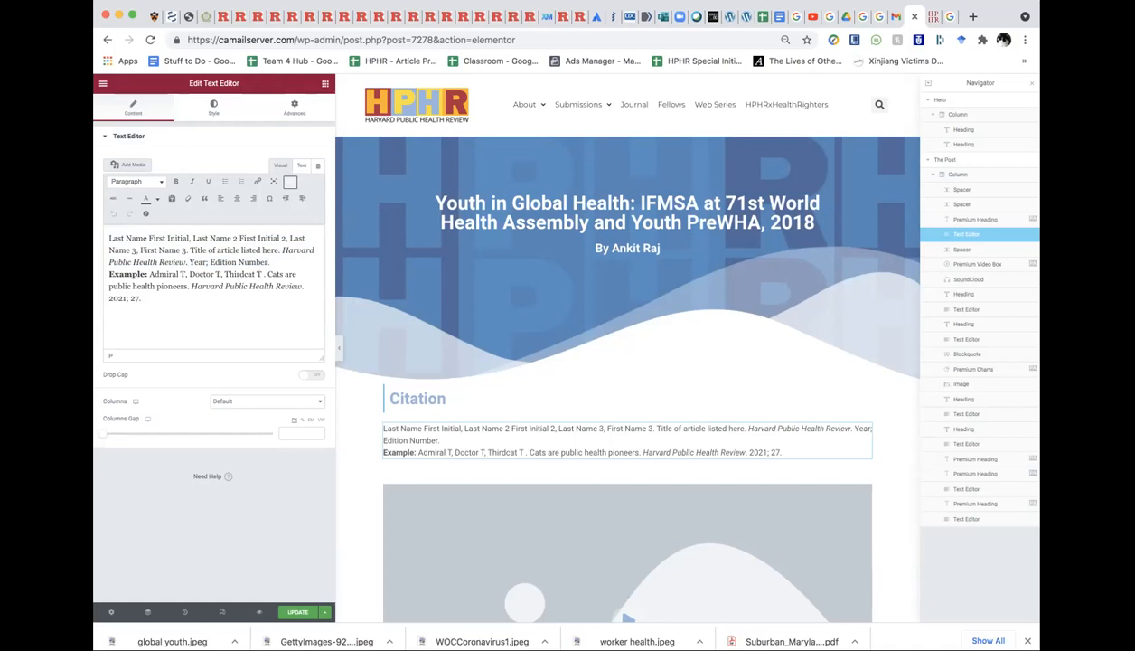
{"action": "key", "text": "Left"}
{"action": "key", "text": "alt+shift+Left"}
{"action": "key", "text": "alt+shift+Left"}
{"action": "key", "text": "alt+shift+Left"}
{"action": "key", "text": "alt+shift+Left"}
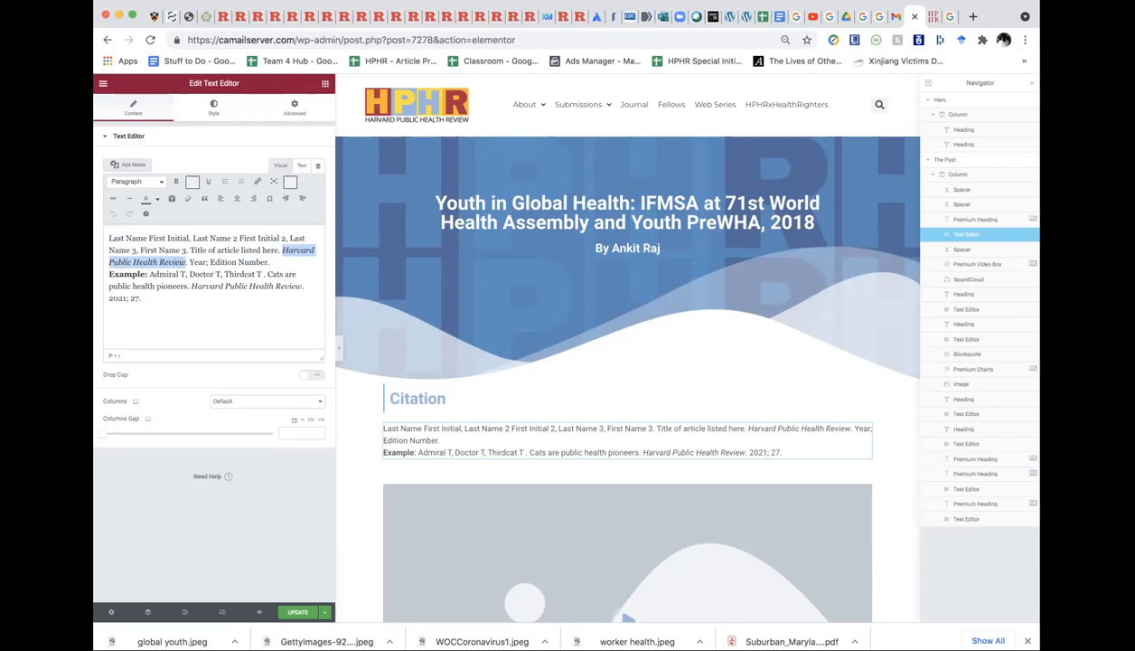
{"action": "left_click", "coordinate": [279, 251]}
{"action": "left_click_drag", "start_coordinate": [279, 250], "coordinate": [189, 251]}
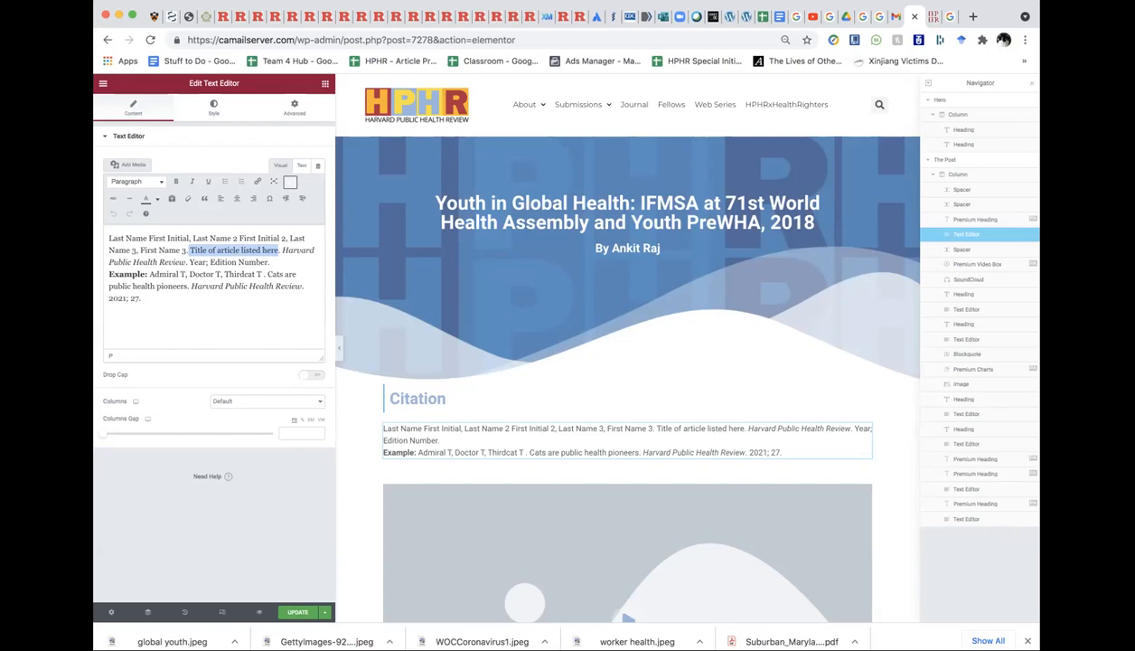
{"action": "left_click", "coordinate": [188, 250]}
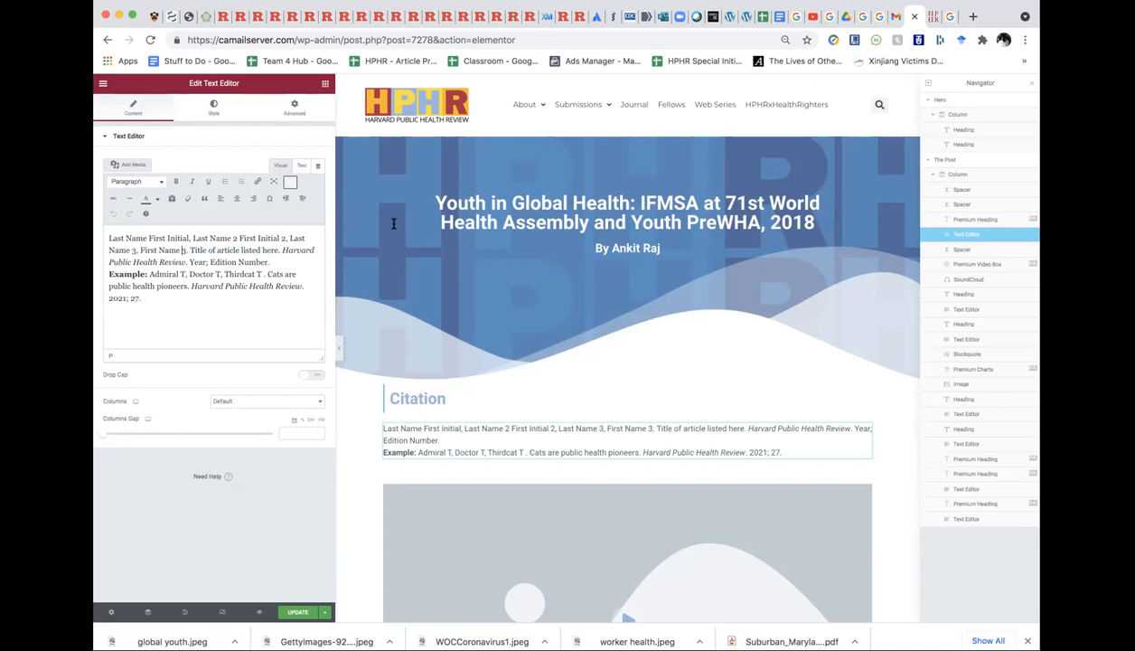
- Compare the citation on the old article page with the example citation in the template's citation text block
{"action": "left_click", "coordinate": [931, 18]}
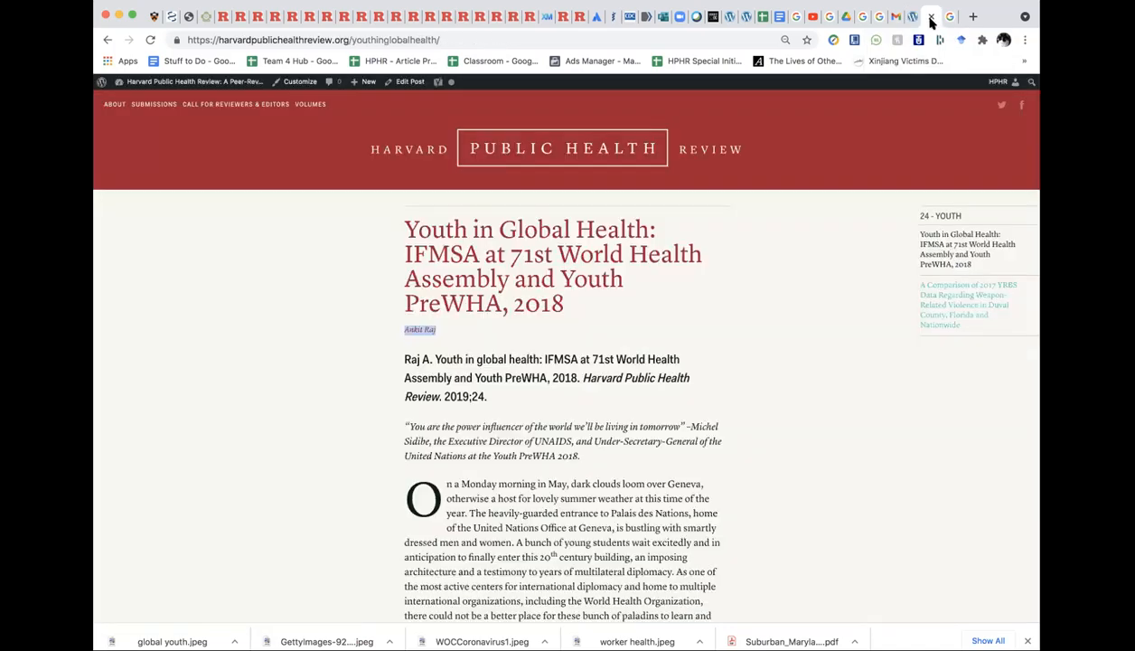
{"action": "left_click_drag", "start_coordinate": [487, 396], "coordinate": [402, 354]}
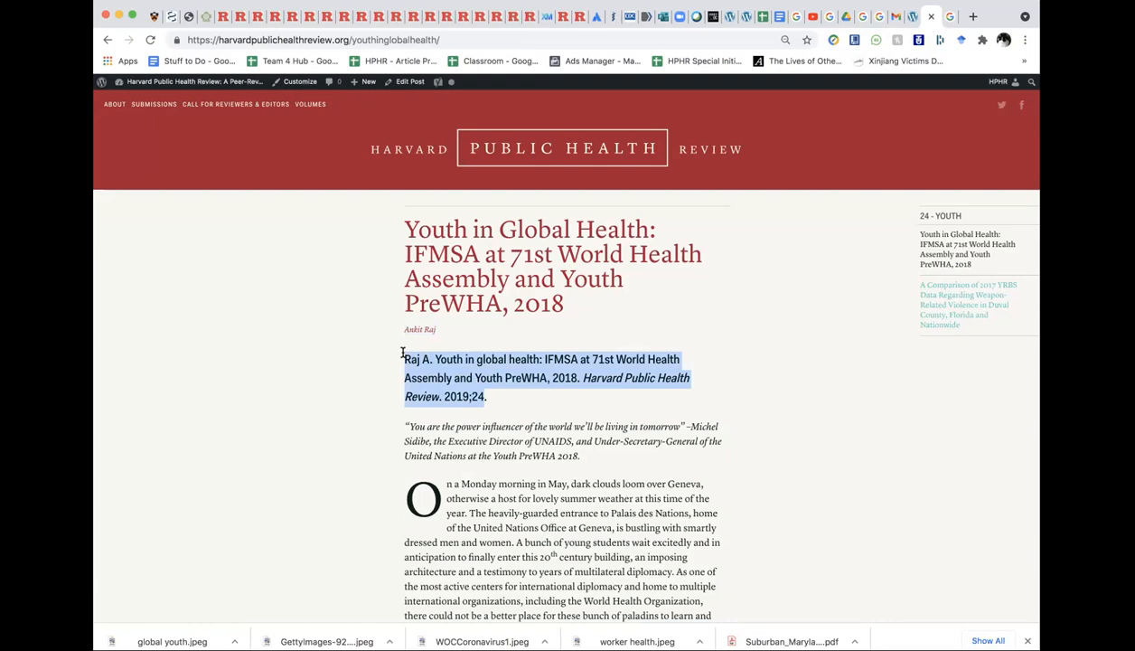
{"action": "left_click", "coordinate": [909, 18]}
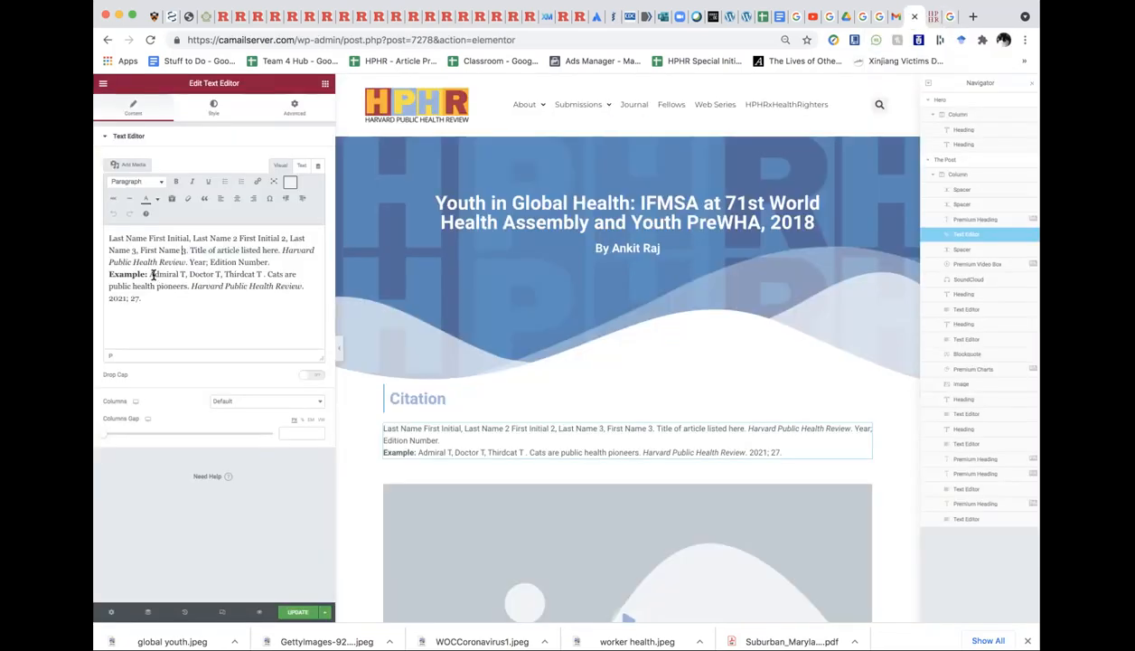
{"action": "left_click_drag", "start_coordinate": [150, 274], "coordinate": [164, 299]}
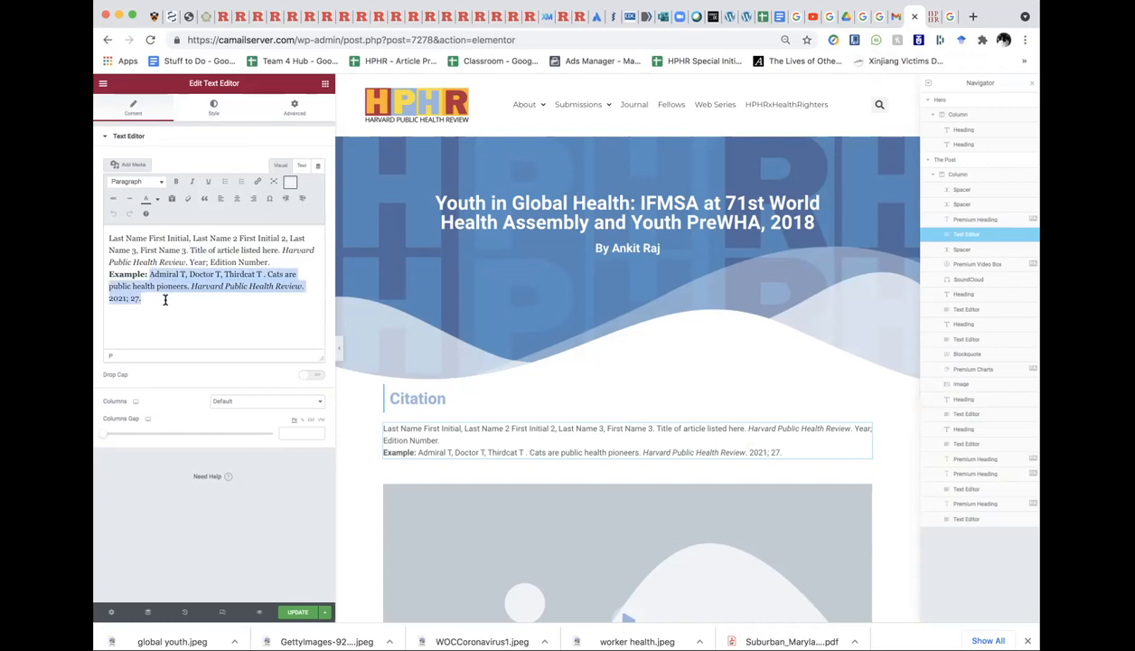
- Replace the placeholder and example text under the Citation heading with the citation copied from the old article, pasted without its source formatting
{"action": "left_click", "coordinate": [158, 274]}
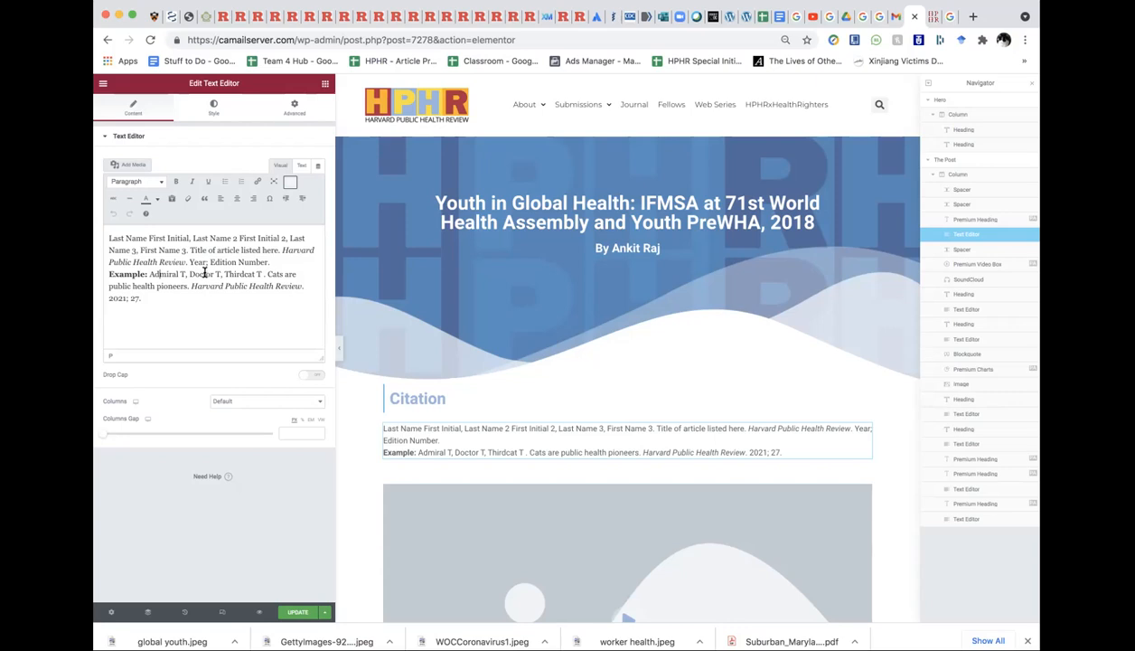
{"action": "triple_click", "coordinate": [267, 281]}
{"action": "left_click", "coordinate": [137, 316]}
{"action": "left_click_drag", "start_coordinate": [142, 295], "coordinate": [106, 238]}
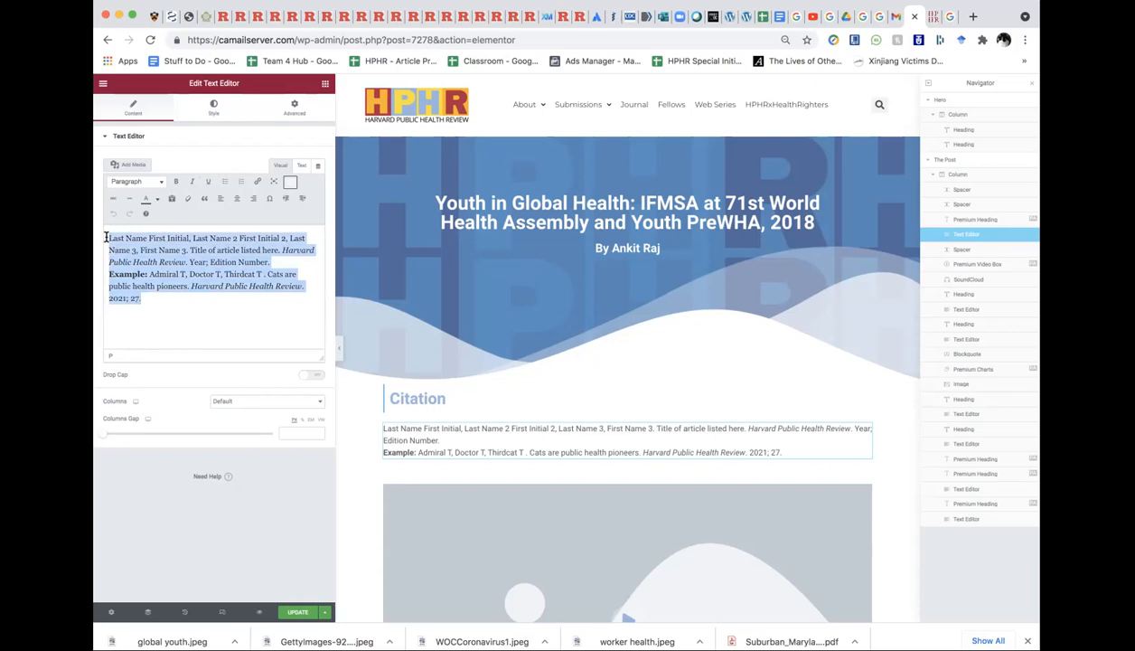
{"action": "left_click", "coordinate": [196, 0]}
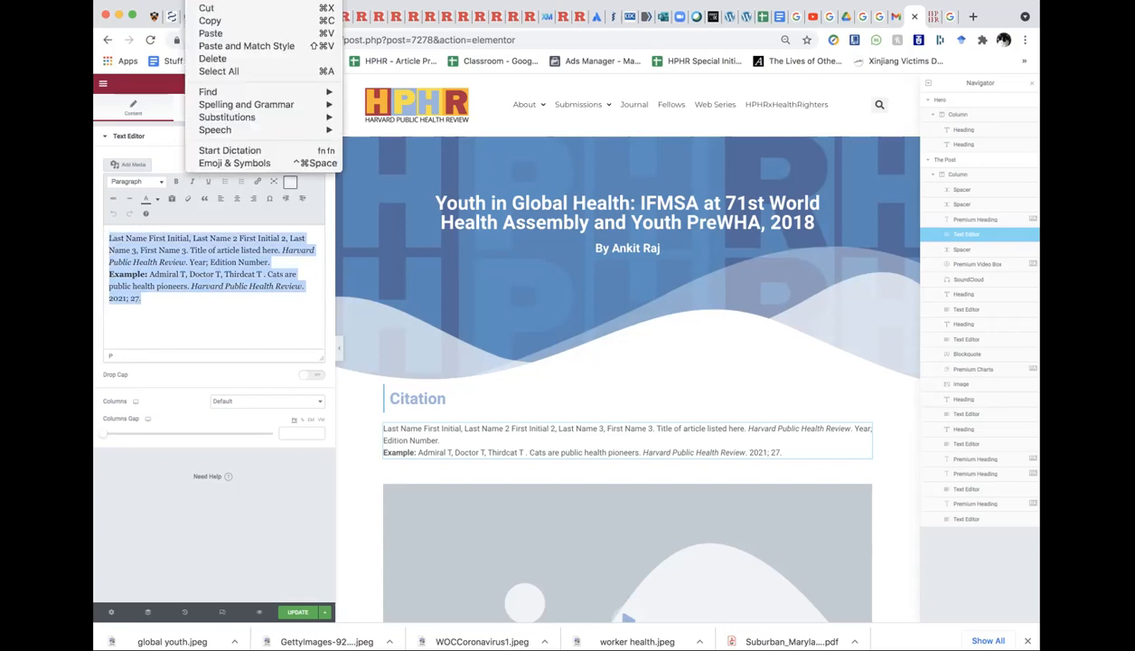
{"action": "left_click", "coordinate": [209, 21]}
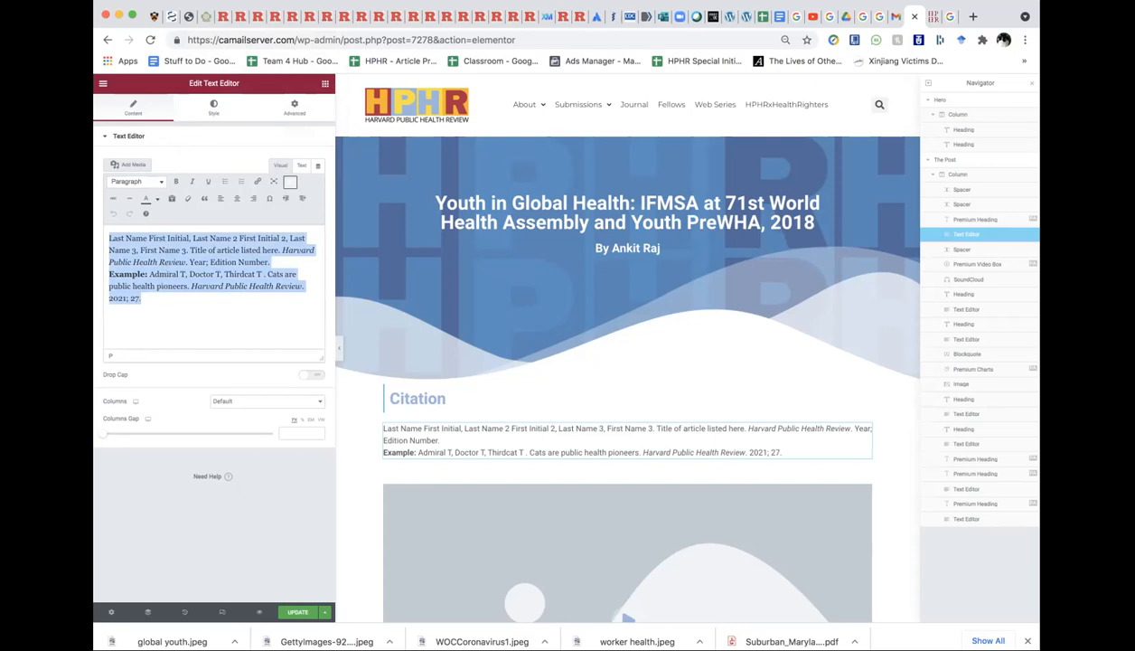
{"action": "left_click", "coordinate": [197, 0]}
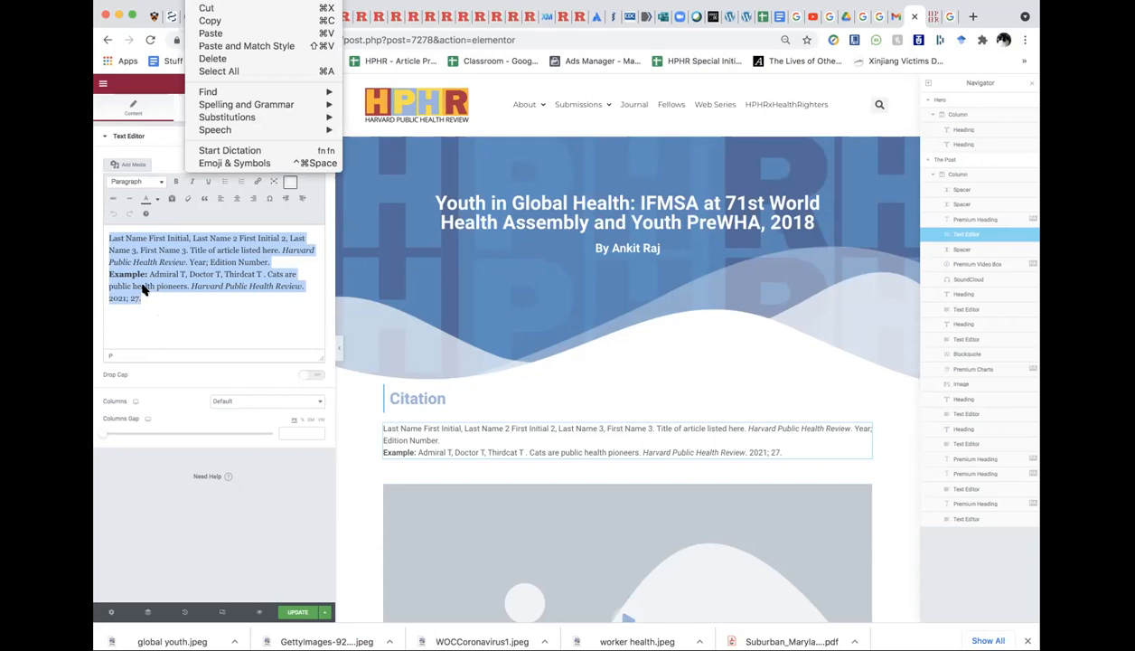
{"action": "left_click", "coordinate": [217, 46]}
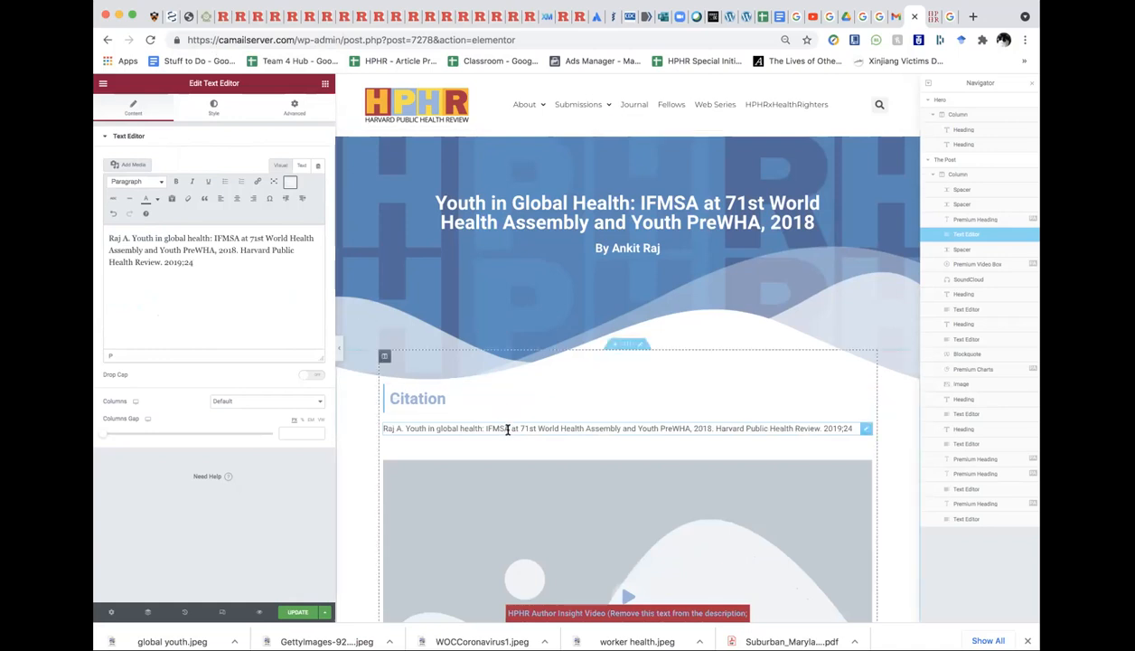
- Delete the author insight Premium Video Box and the SoundCloud player below the citation
{"action": "scroll", "coordinate": [507, 429], "scroll_direction": "down", "scroll_amount": 2}
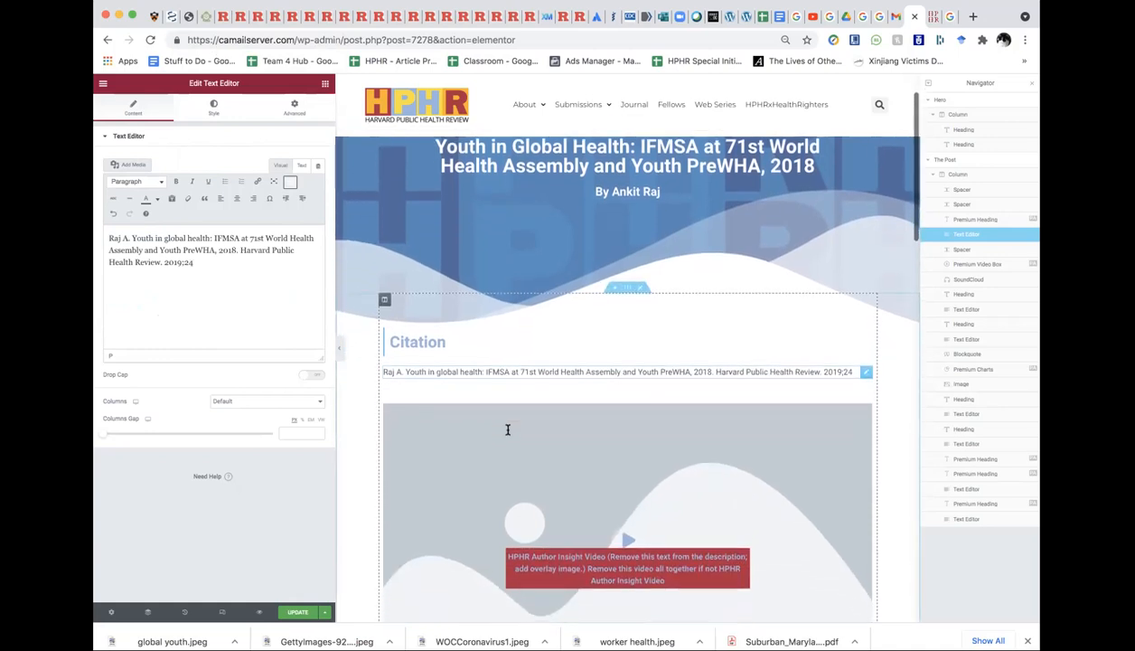
{"action": "scroll", "coordinate": [507, 429], "scroll_direction": "down", "scroll_amount": 2}
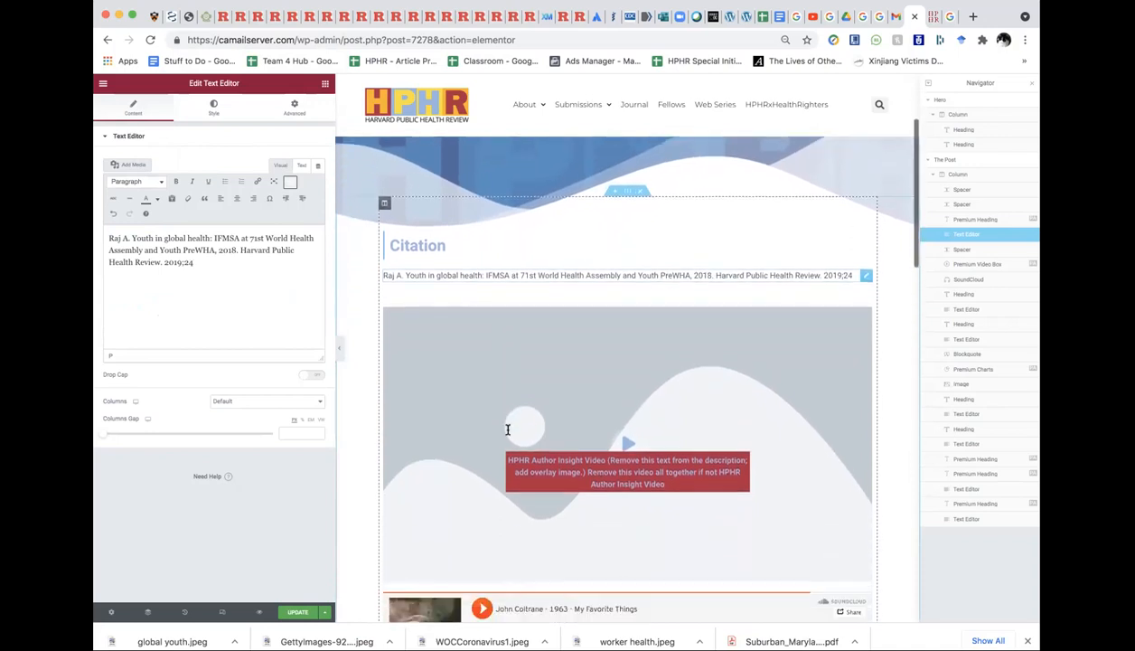
{"action": "scroll", "coordinate": [491, 314], "scroll_direction": "down", "scroll_amount": 2}
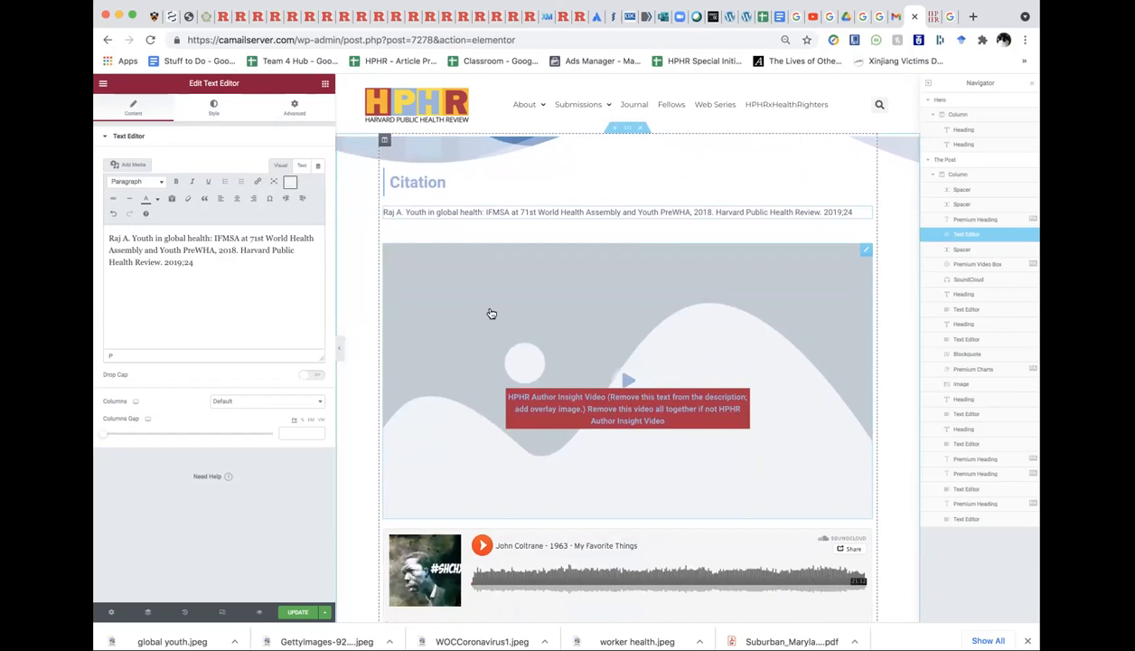
{"action": "scroll", "coordinate": [491, 314], "scroll_direction": "down", "scroll_amount": 1}
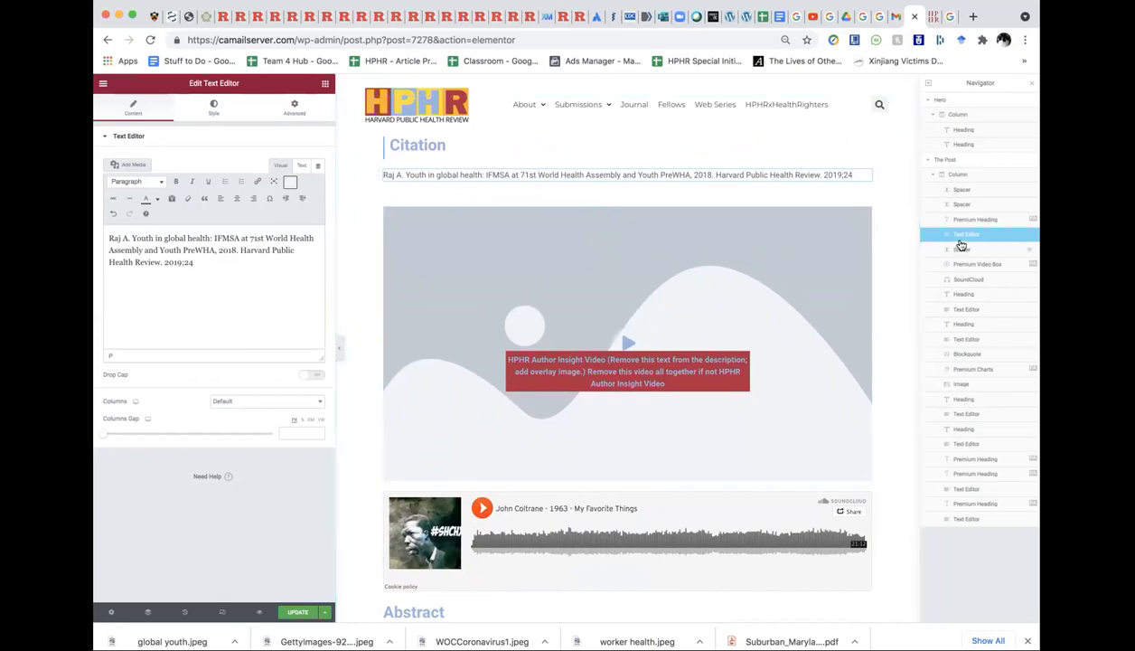
{"action": "left_click", "coordinate": [651, 281]}
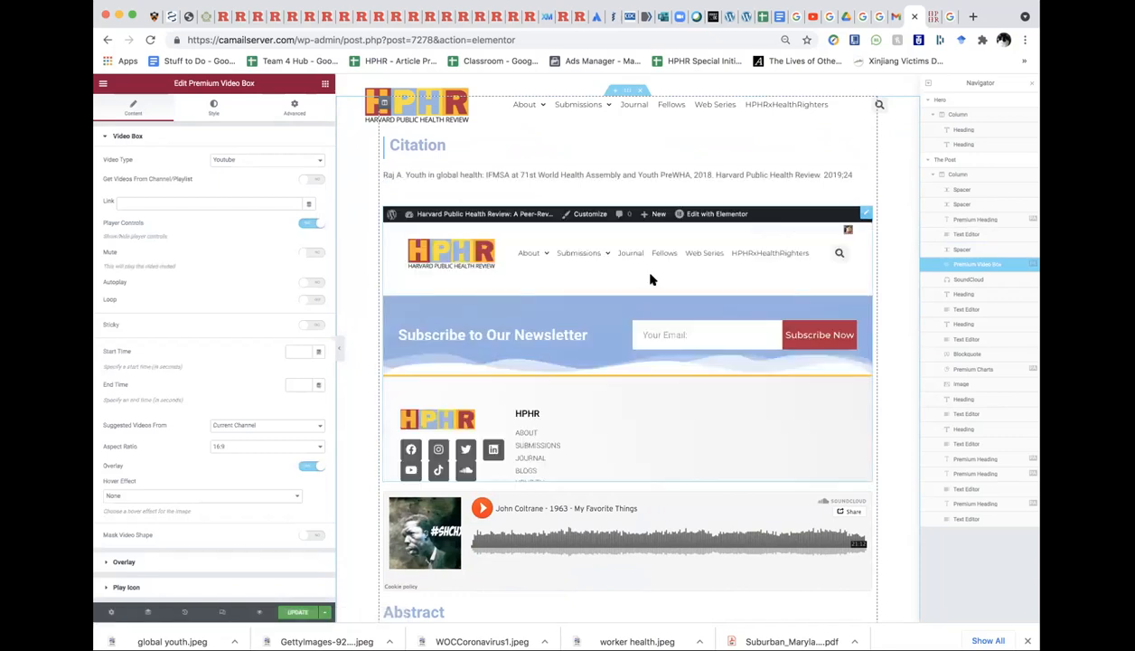
{"action": "right_click", "coordinate": [866, 216]}
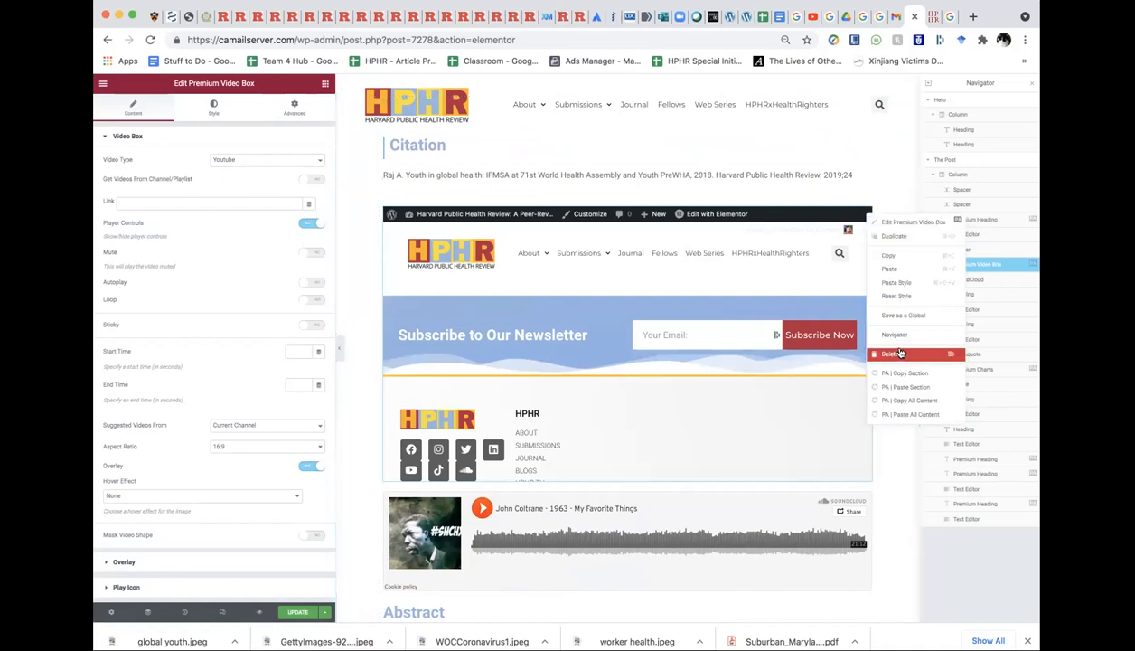
{"action": "left_click", "coordinate": [1006, 265]}
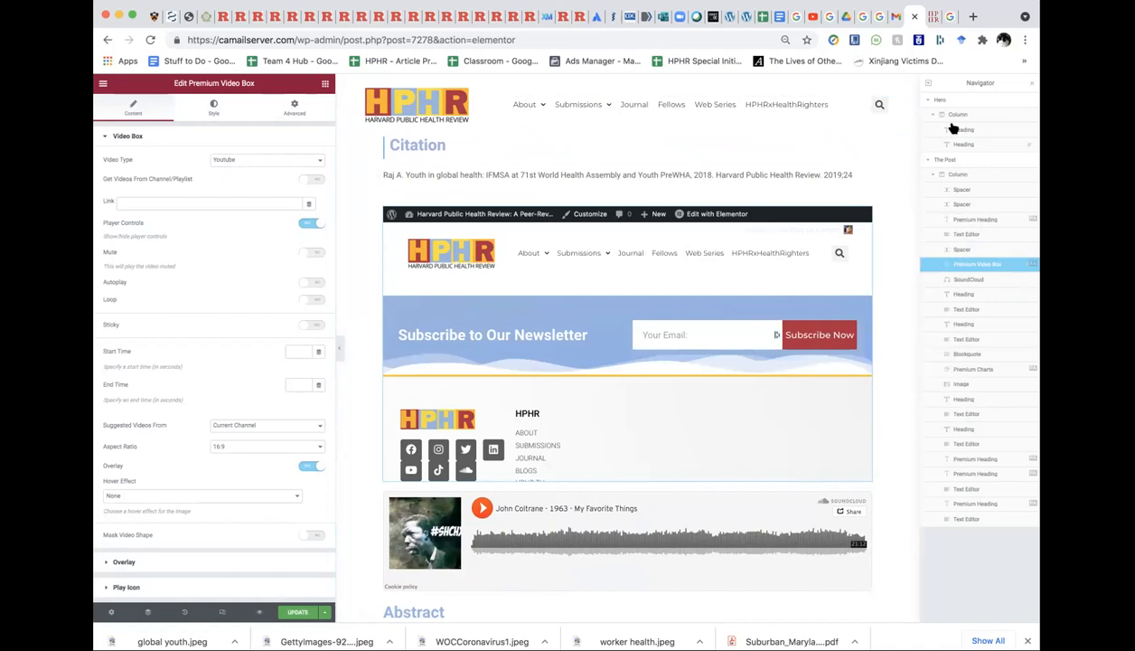
{"action": "right_click", "coordinate": [987, 265]}
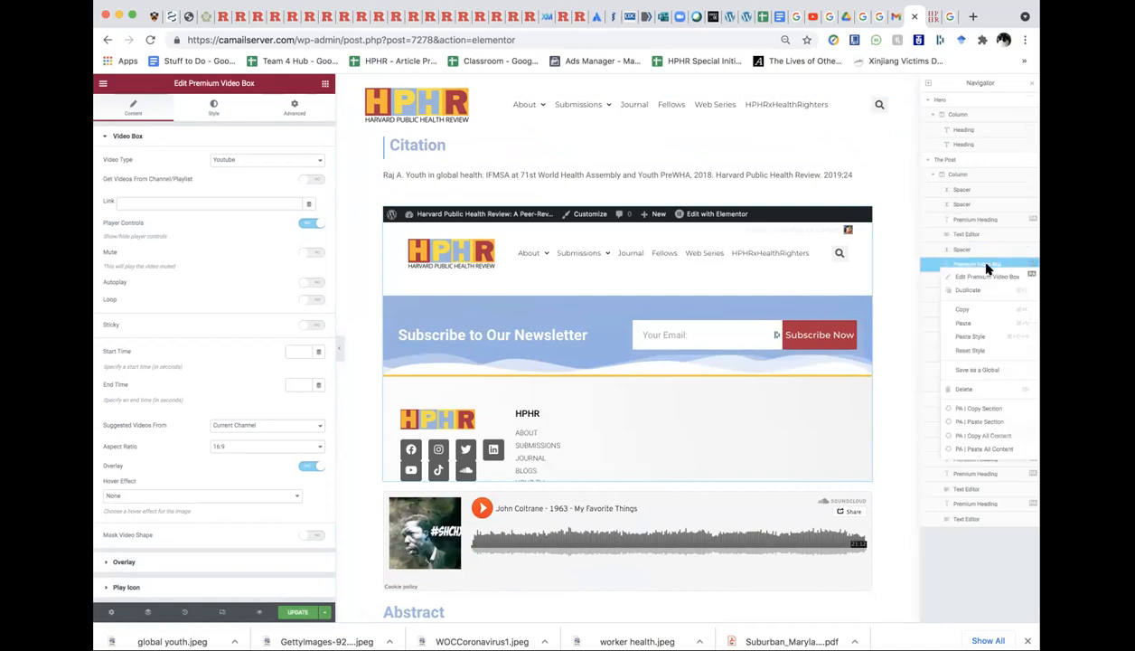
{"action": "left_click", "coordinate": [993, 390]}
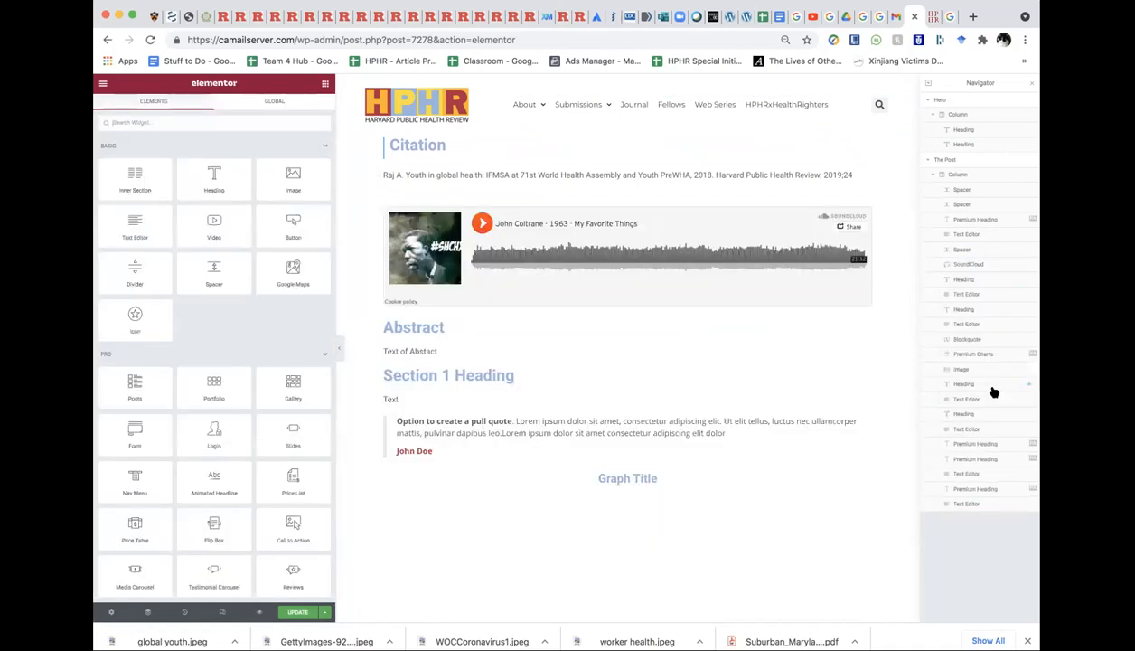
{"action": "right_click", "coordinate": [976, 264]}
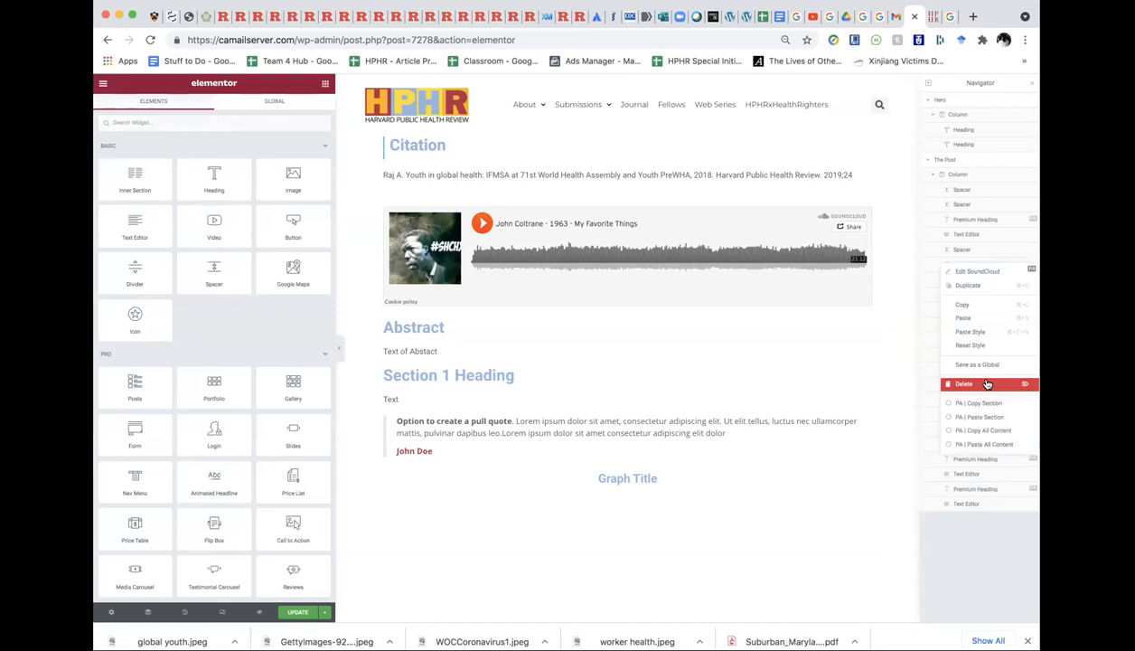
{"action": "left_click", "coordinate": [987, 384]}
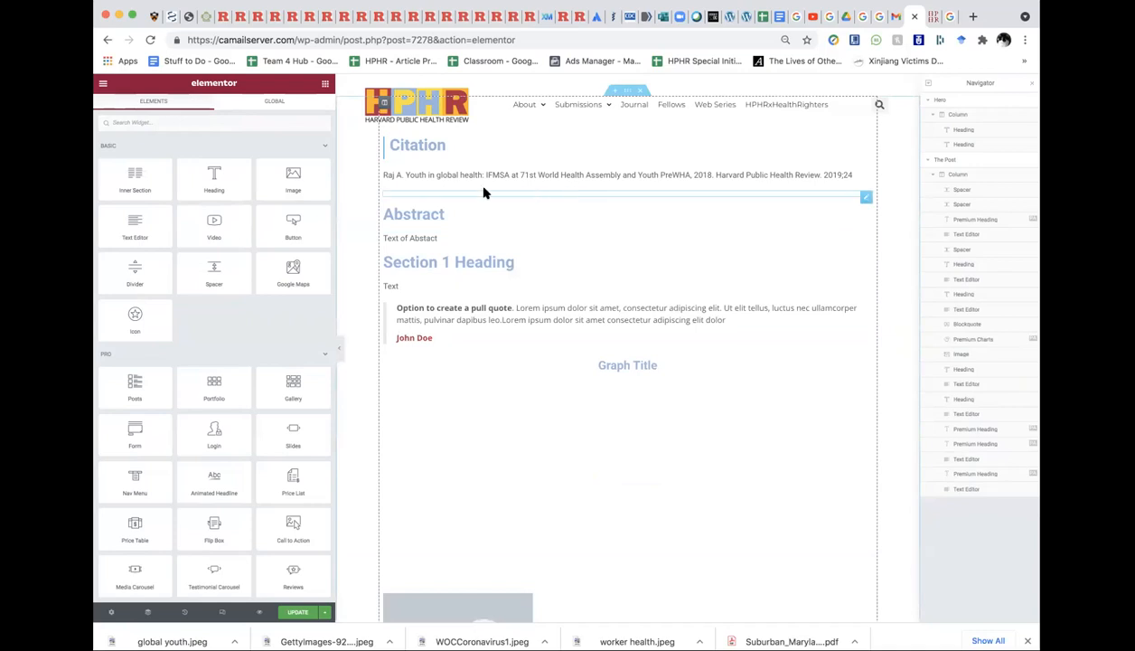
- Replace the pull quote's placeholder content with the italic opening quotation and its attribution copied from the old article page
{"action": "left_click", "coordinate": [932, 18]}
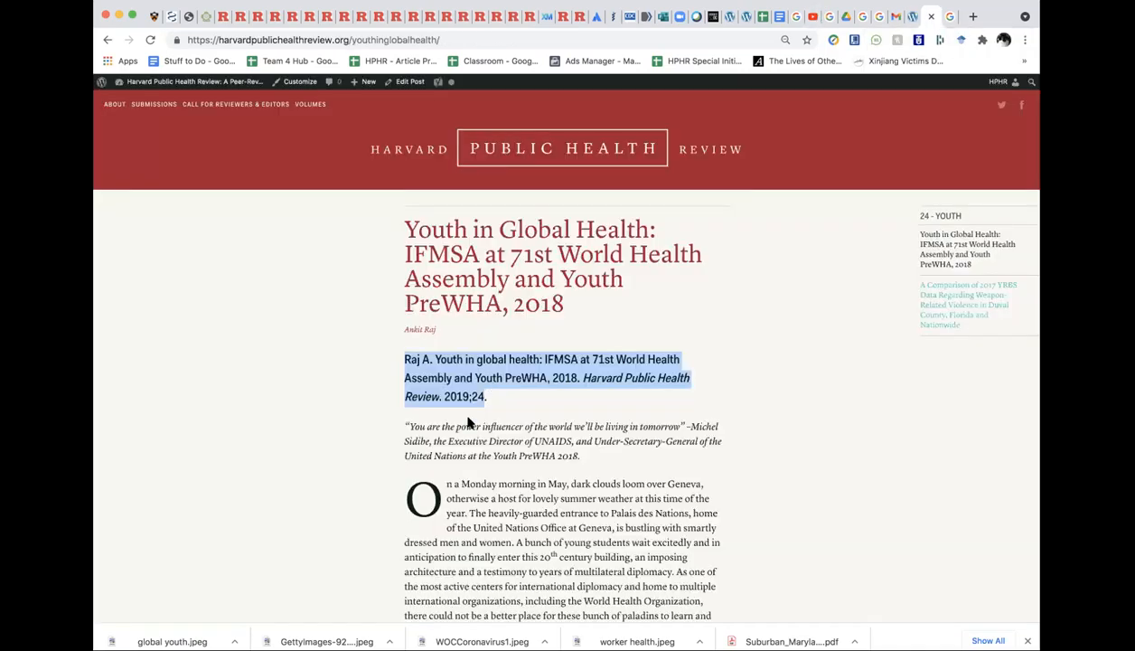
{"action": "scroll", "coordinate": [431, 423], "scroll_direction": "down", "scroll_amount": 2}
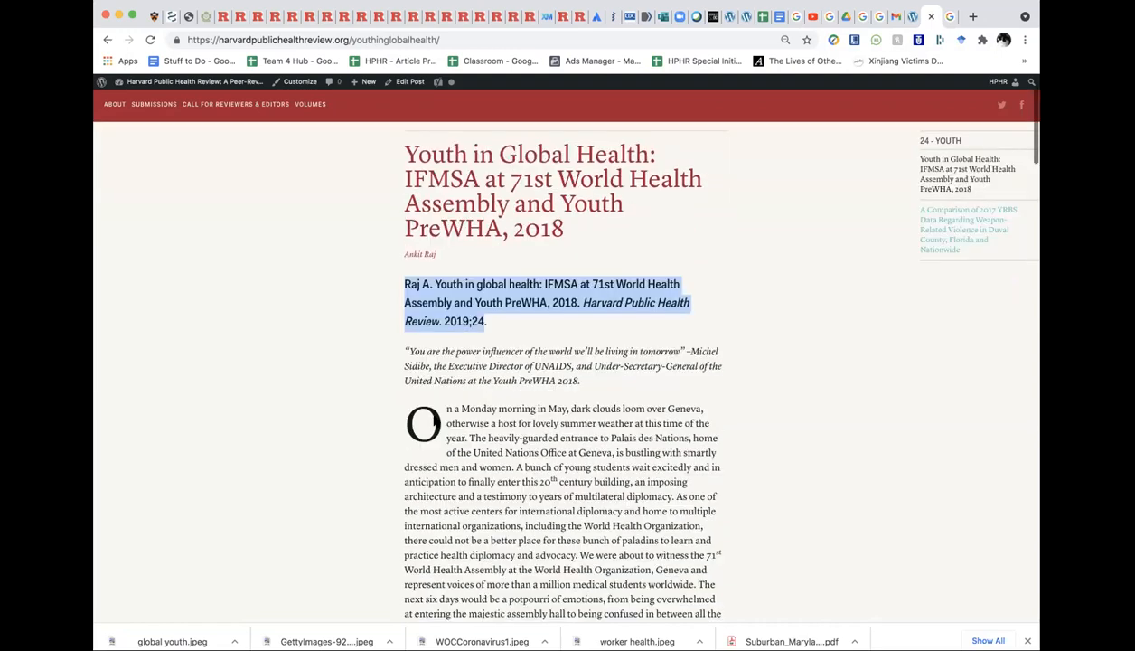
{"action": "left_click", "coordinate": [402, 343]}
{"action": "left_click_drag", "start_coordinate": [402, 348], "coordinate": [588, 384]}
{"action": "key", "text": "super+c"}
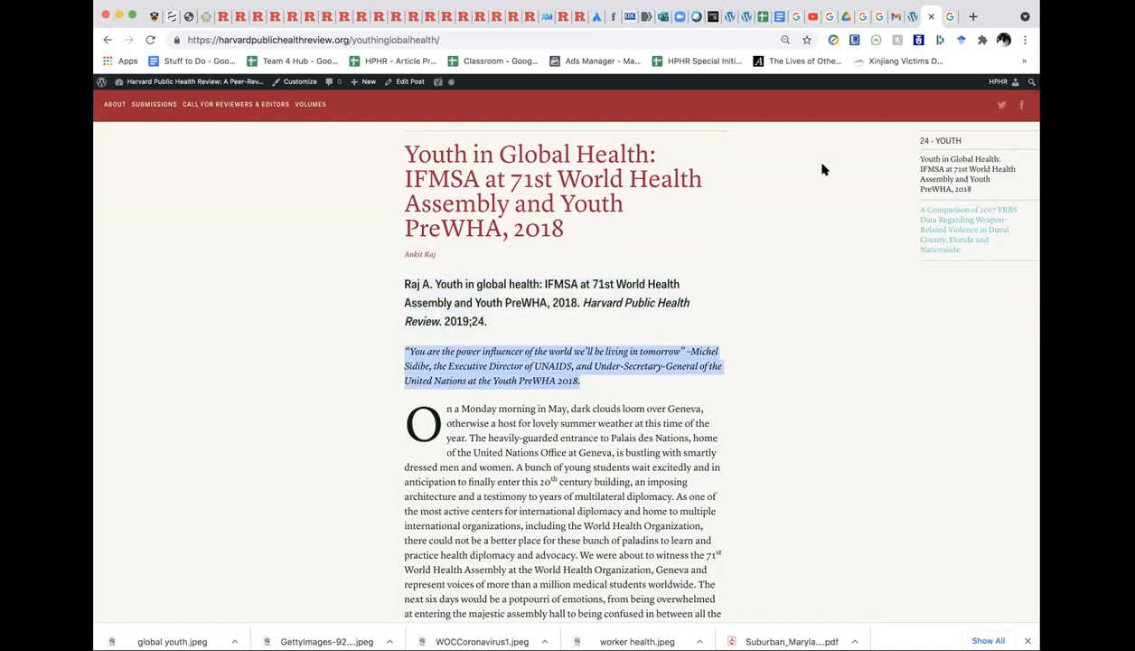
{"action": "left_click", "coordinate": [912, 16]}
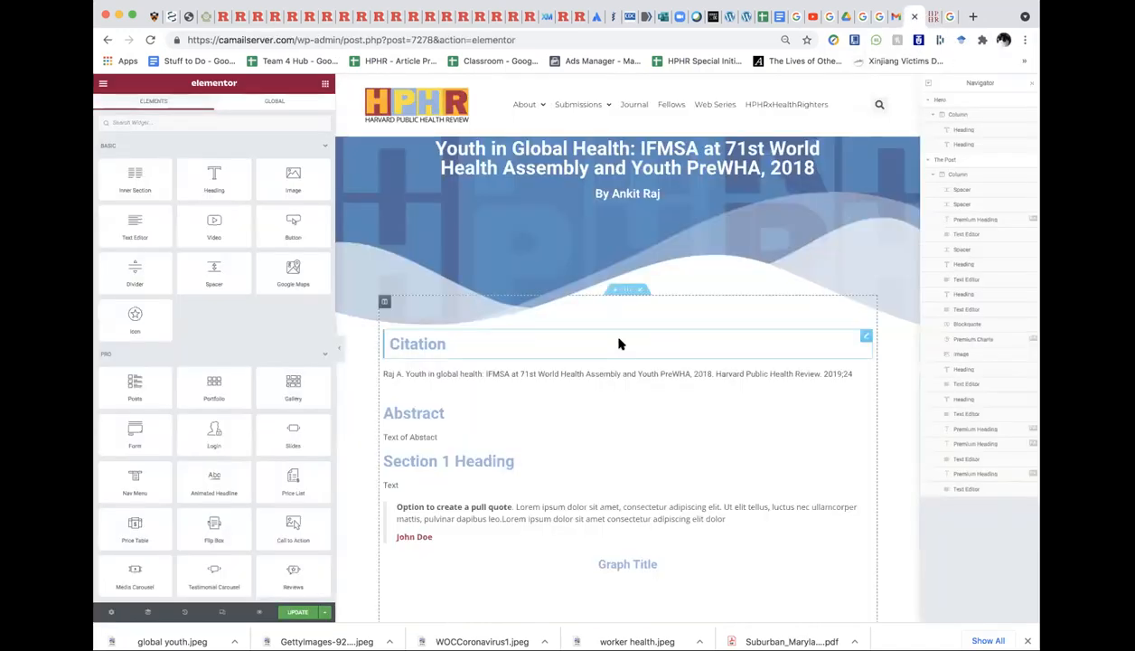
{"action": "scroll", "coordinate": [618, 339], "scroll_direction": "down", "scroll_amount": 3}
{"action": "left_click", "coordinate": [504, 366]}
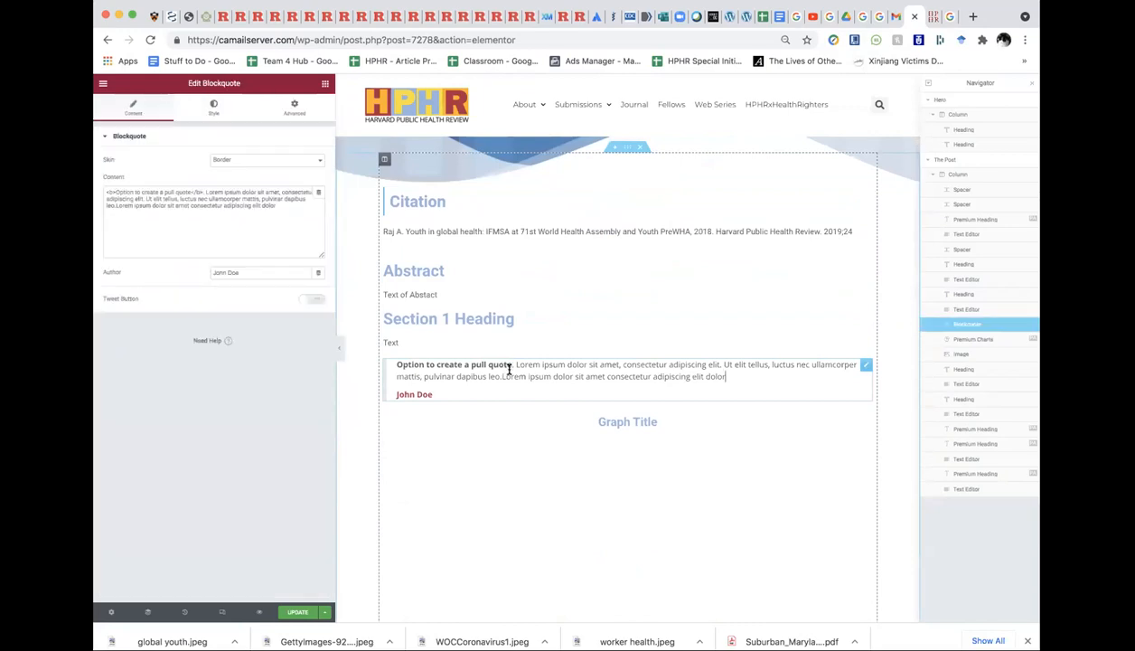
{"action": "left_click", "coordinate": [172, 217]}
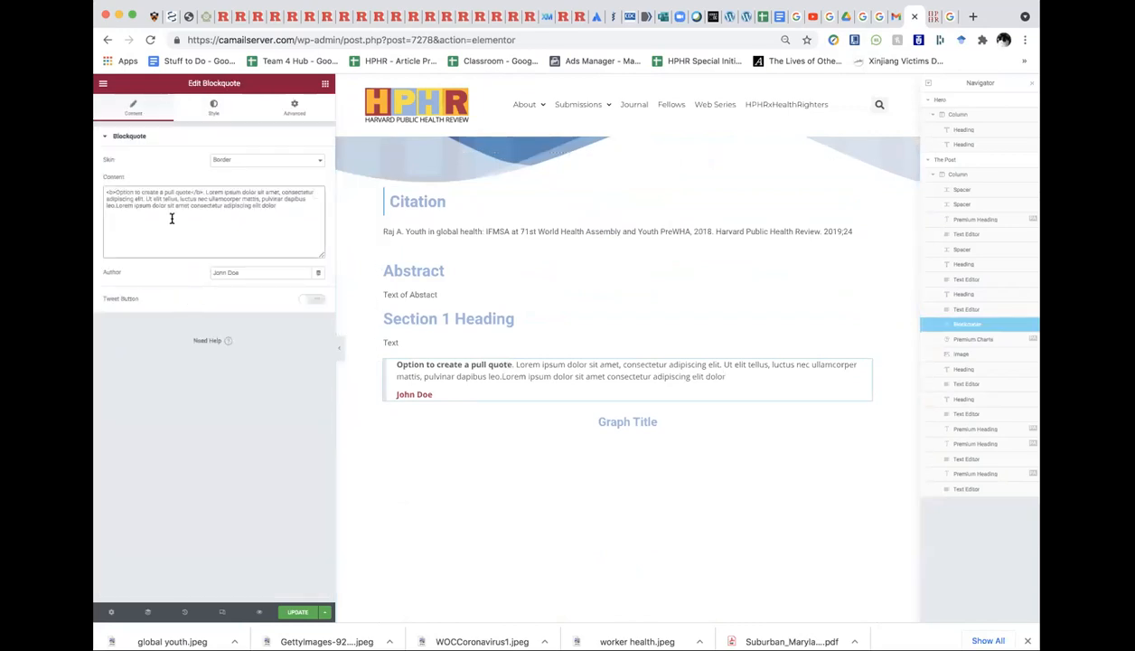
{"action": "key", "text": "super+a"}
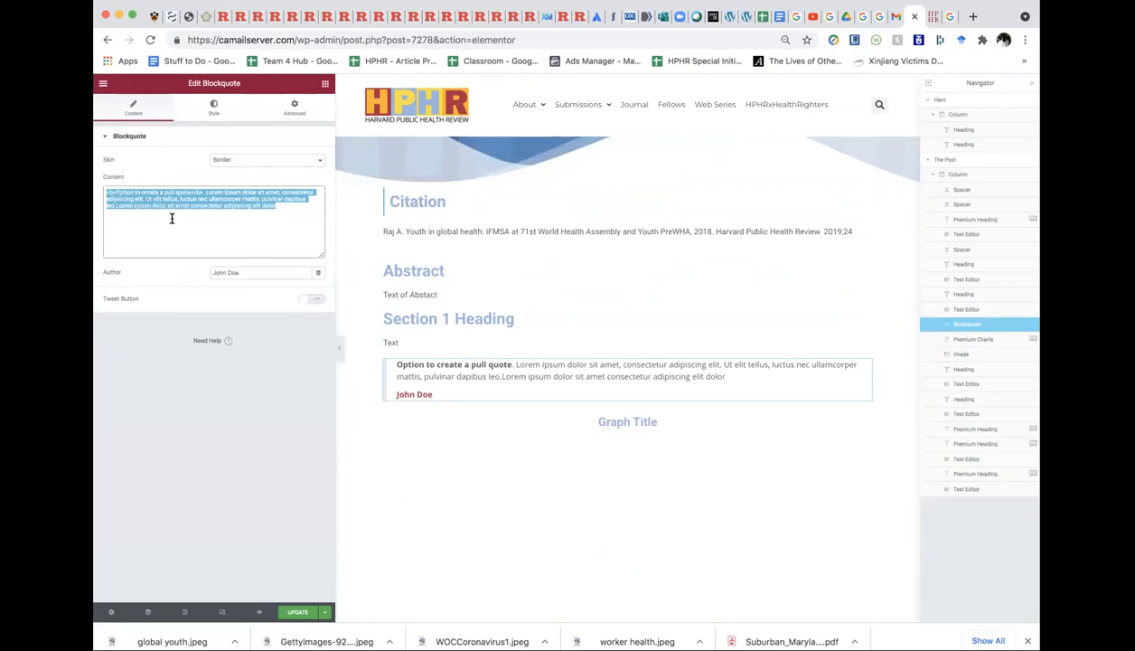
{"action": "key", "text": "super+v"}
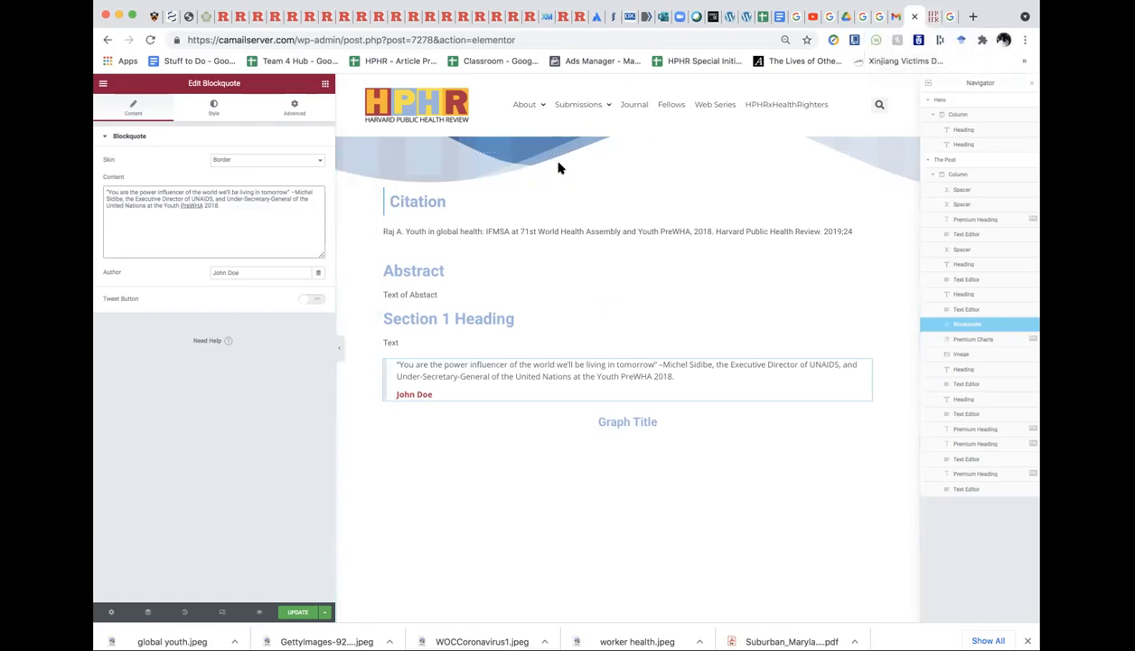
- Move the attribution out of the blockquote's content into its author field, replacing the placeholder author
{"action": "left_click_drag", "start_coordinate": [293, 192], "coordinate": [300, 210]}
{"action": "key", "text": "ctrl+c"}
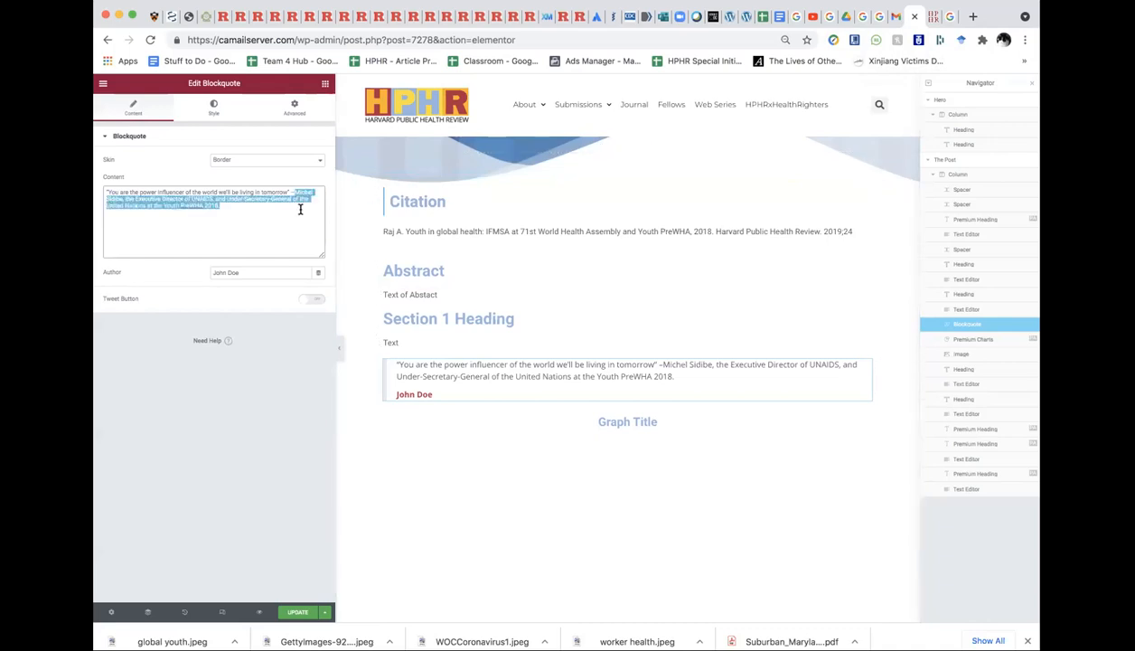
{"action": "key", "text": "BackSpace"}
{"action": "left_click", "coordinate": [410, 382]}
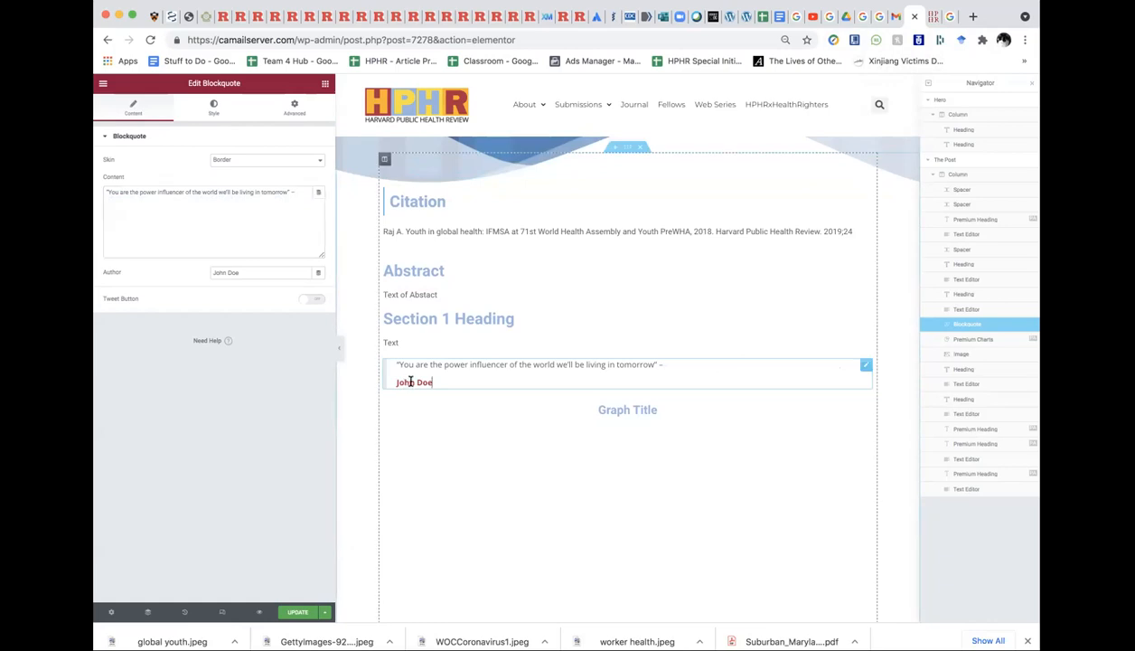
{"action": "left_click", "coordinate": [248, 272]}
{"action": "key", "text": "ctrl+a"}
{"action": "key", "text": "ctrl+v"}
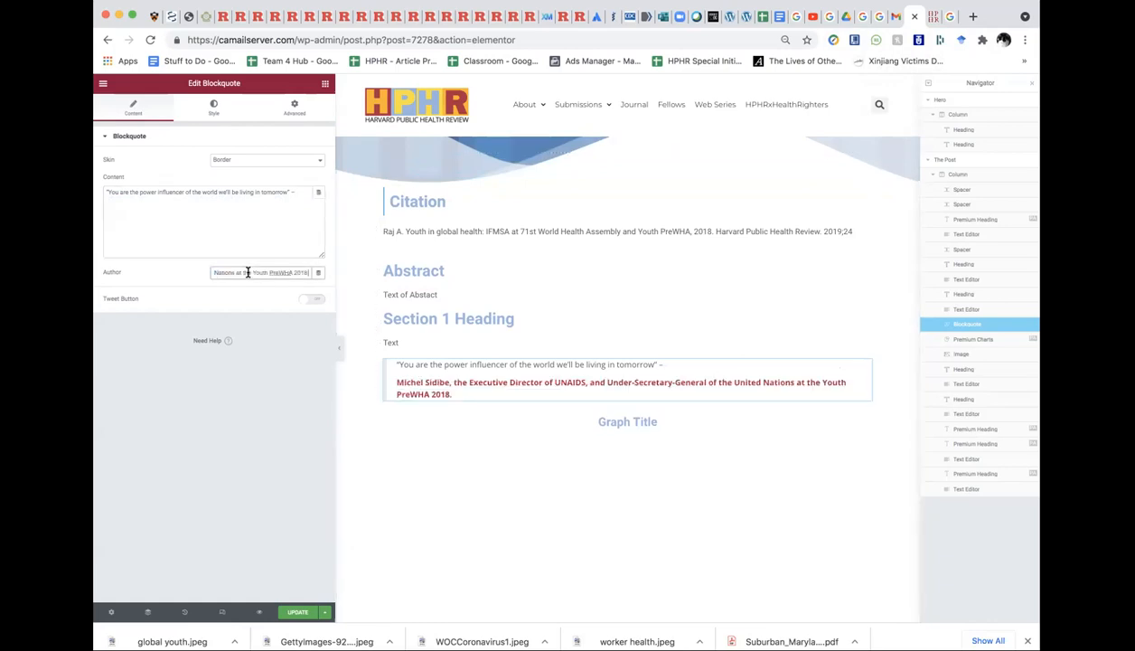
- Try to remove the dash trailing the quotation, and move the blockquote up between the citation and the Abstract heading
{"action": "left_click", "coordinate": [659, 364]}
{"action": "key", "text": "BackSpace"}
{"action": "key", "text": "BackSpace"}
{"action": "left_click", "coordinate": [659, 363]}
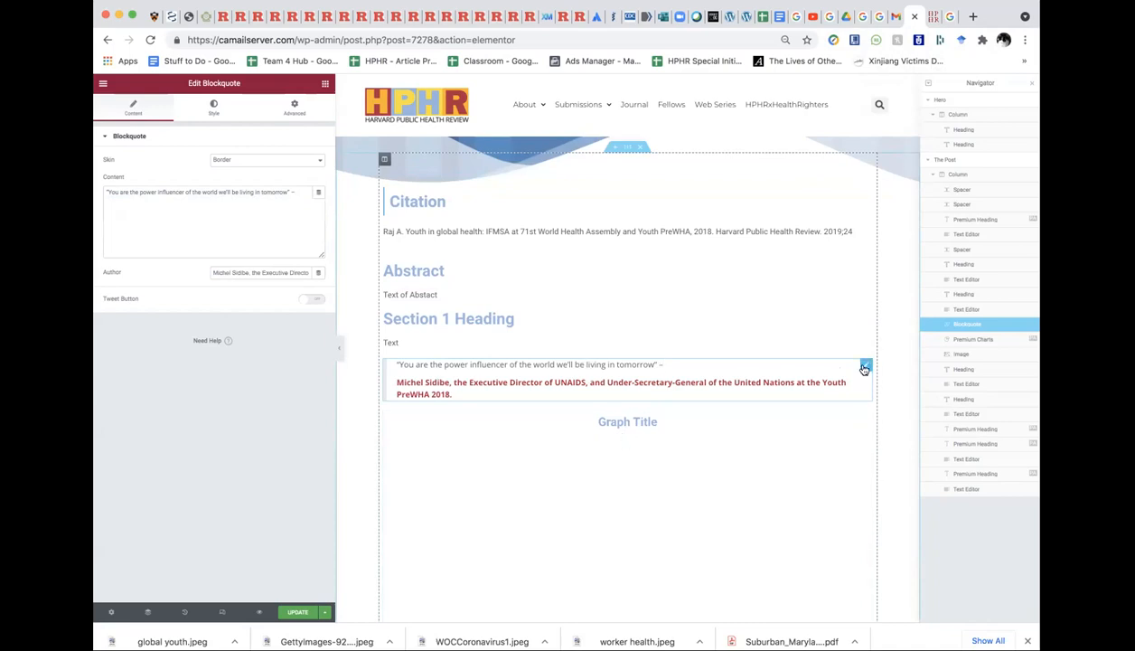
{"action": "left_click_drag", "start_coordinate": [865, 368], "coordinate": [850, 248]}
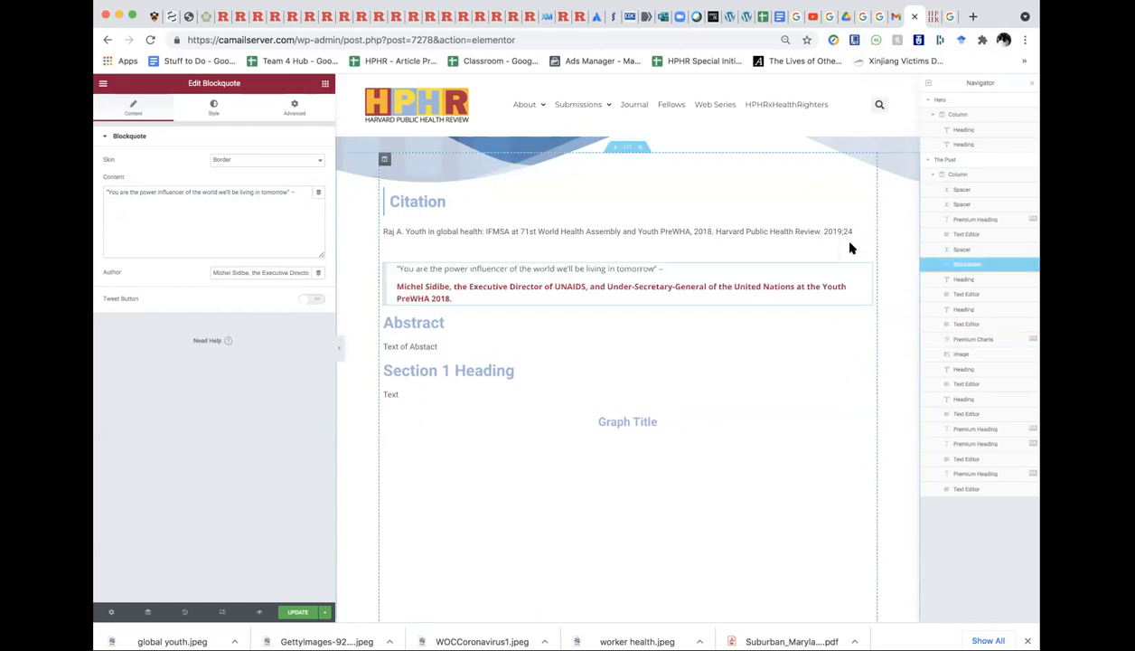
- Delete the Abstract heading and the "Text of Abstact" text block beneath it
{"action": "left_click", "coordinate": [534, 318]}
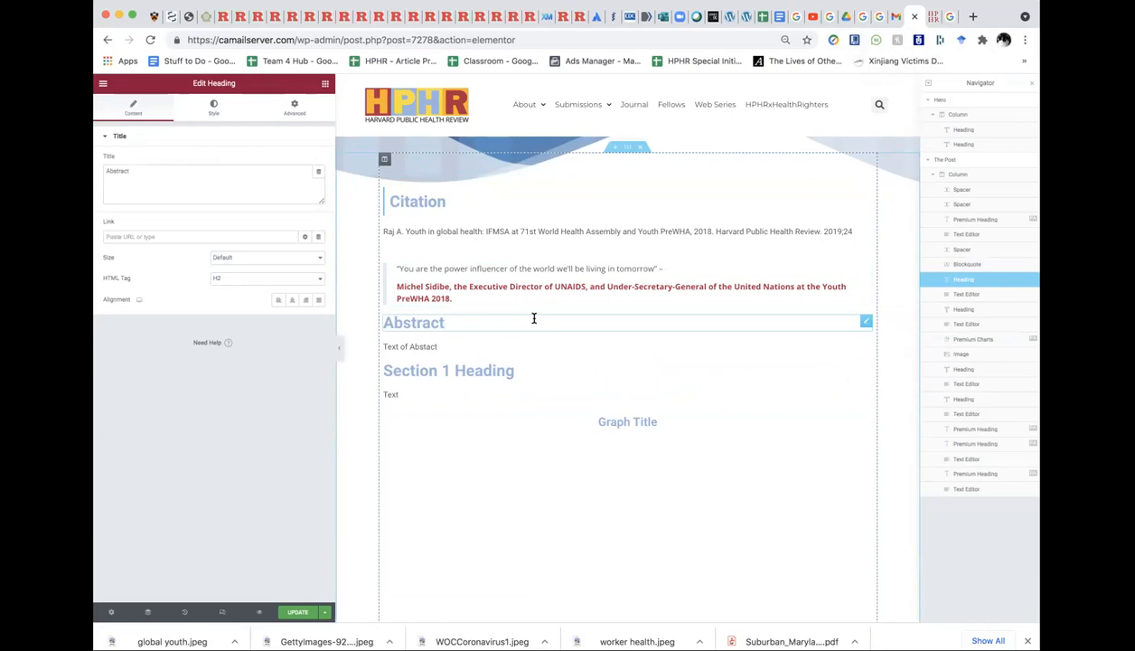
{"action": "right_click", "coordinate": [755, 318]}
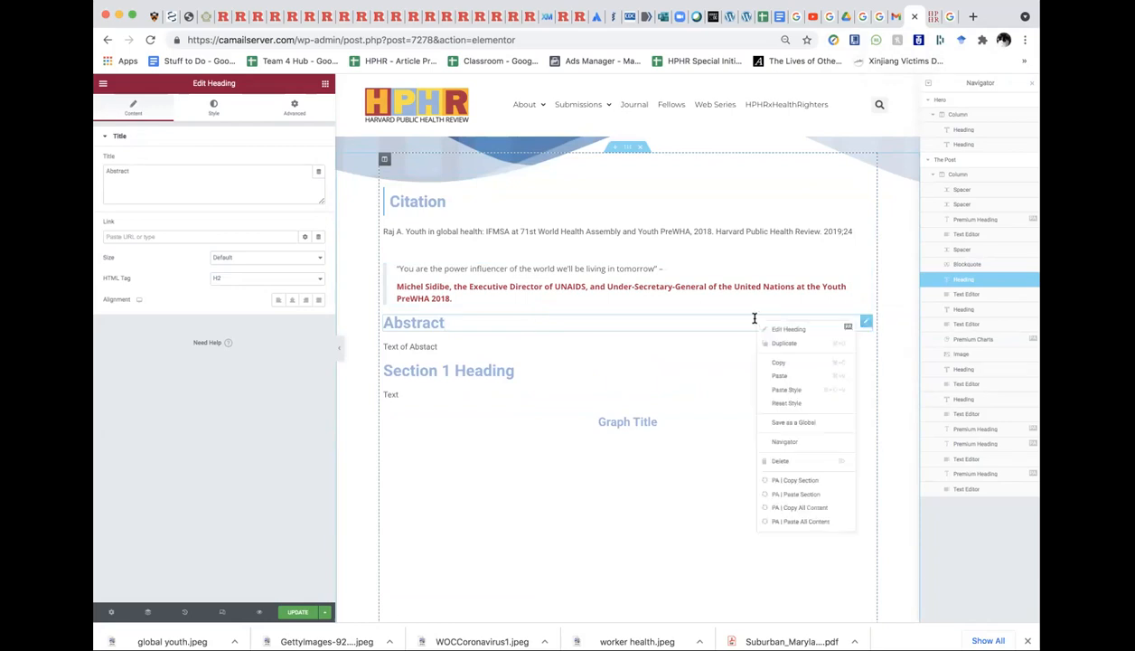
{"action": "left_click", "coordinate": [785, 461]}
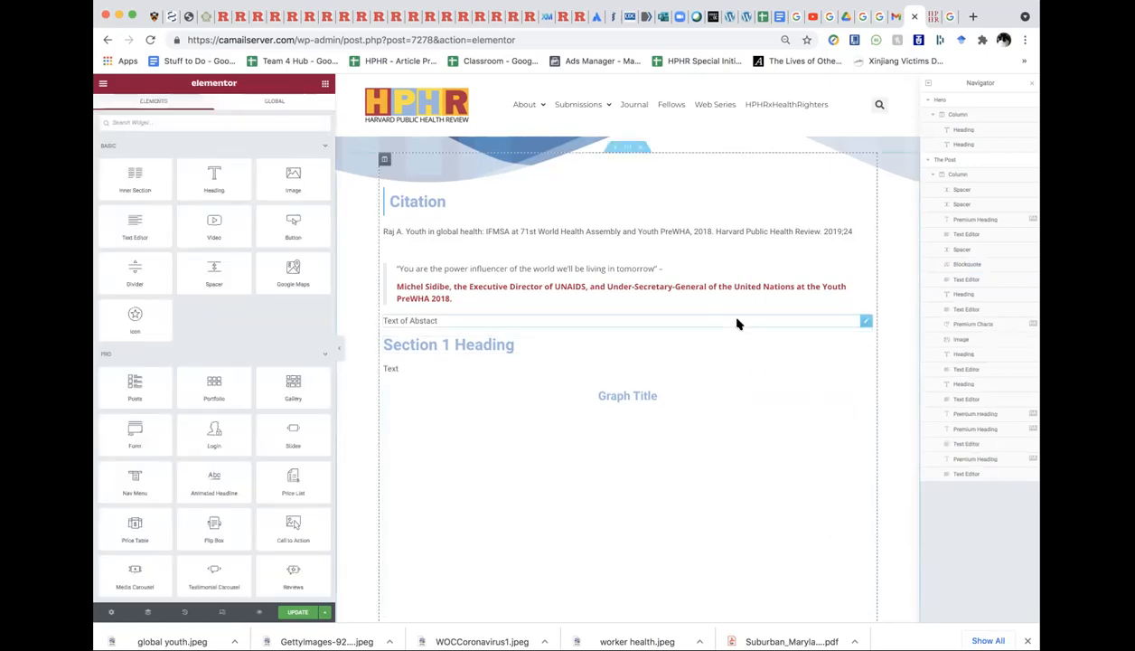
{"action": "left_click", "coordinate": [737, 324]}
{"action": "right_click", "coordinate": [737, 324]}
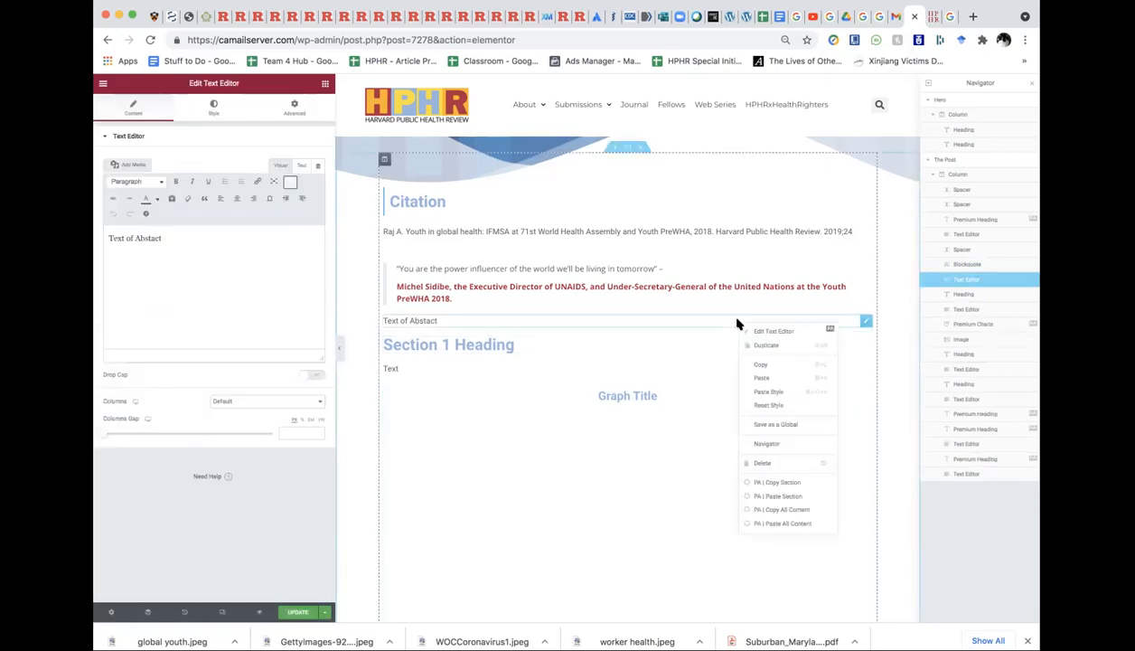
{"action": "left_click", "coordinate": [776, 464]}
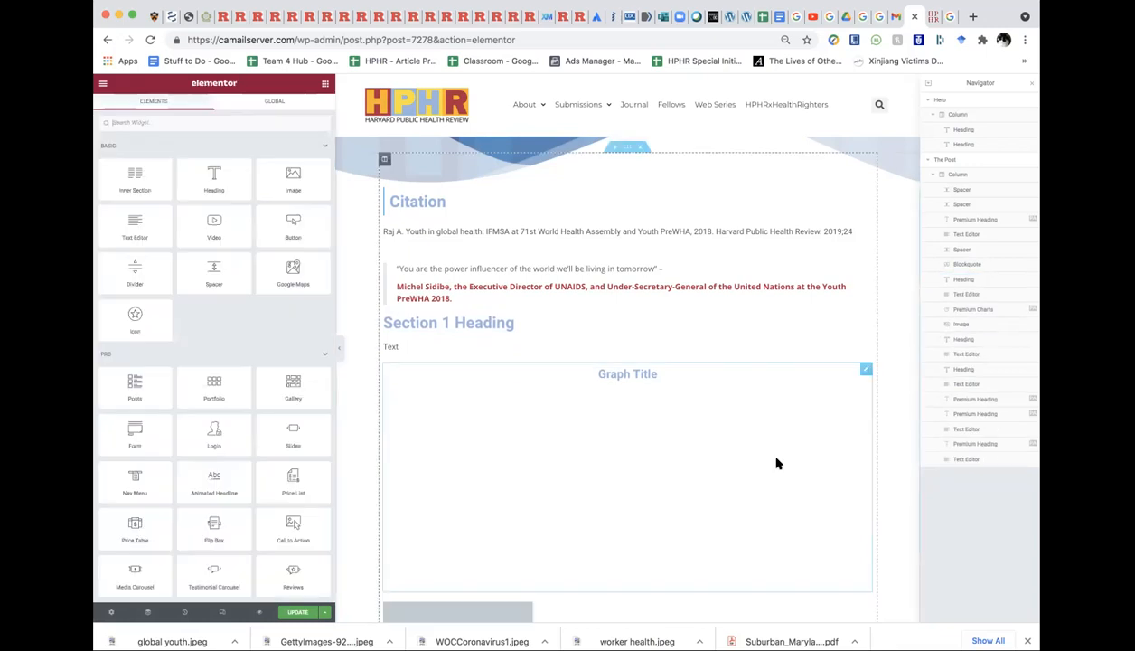
- Delete the "Section 1 Heading" heading beneath the blockquote
{"action": "left_click", "coordinate": [721, 322]}
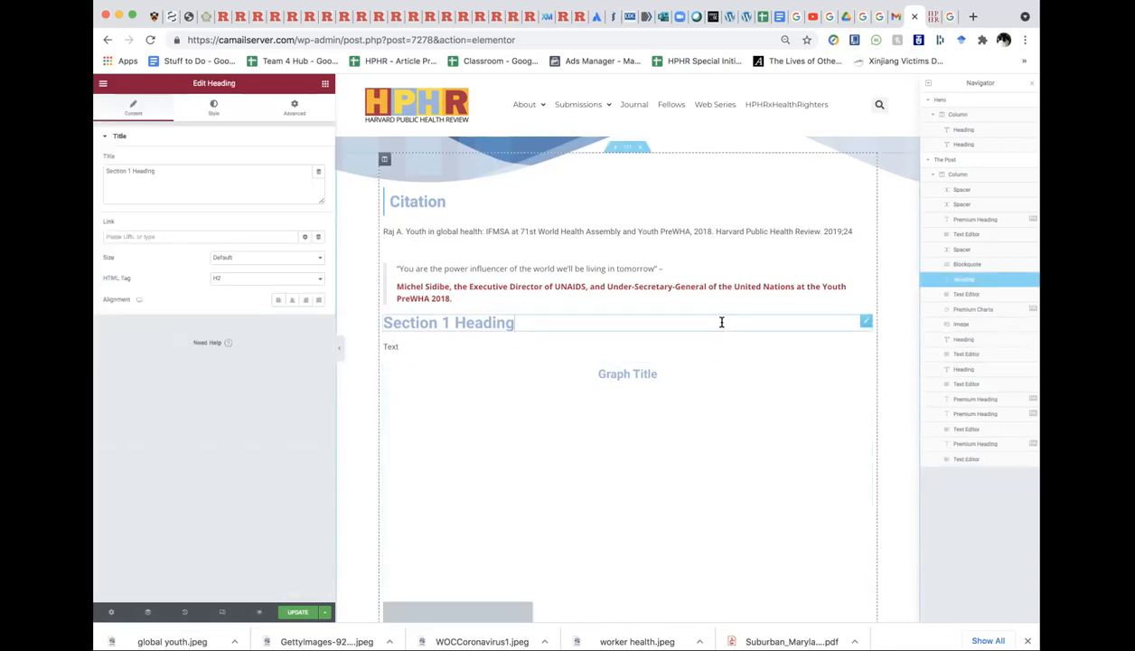
{"action": "right_click", "coordinate": [722, 322]}
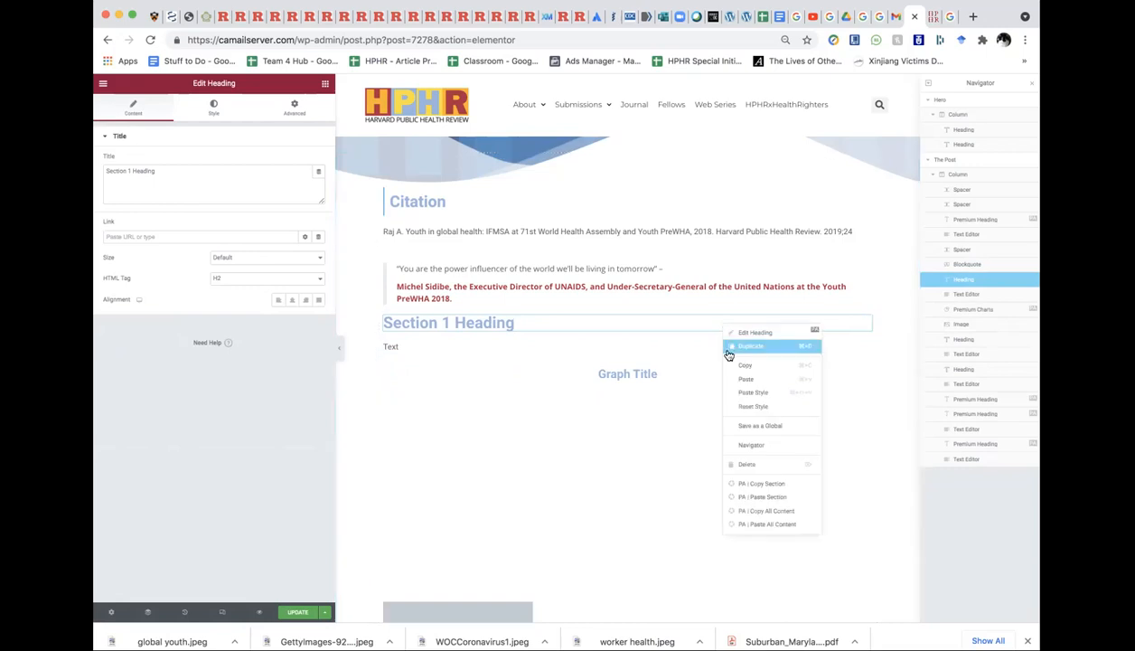
{"action": "left_click", "coordinate": [748, 464]}
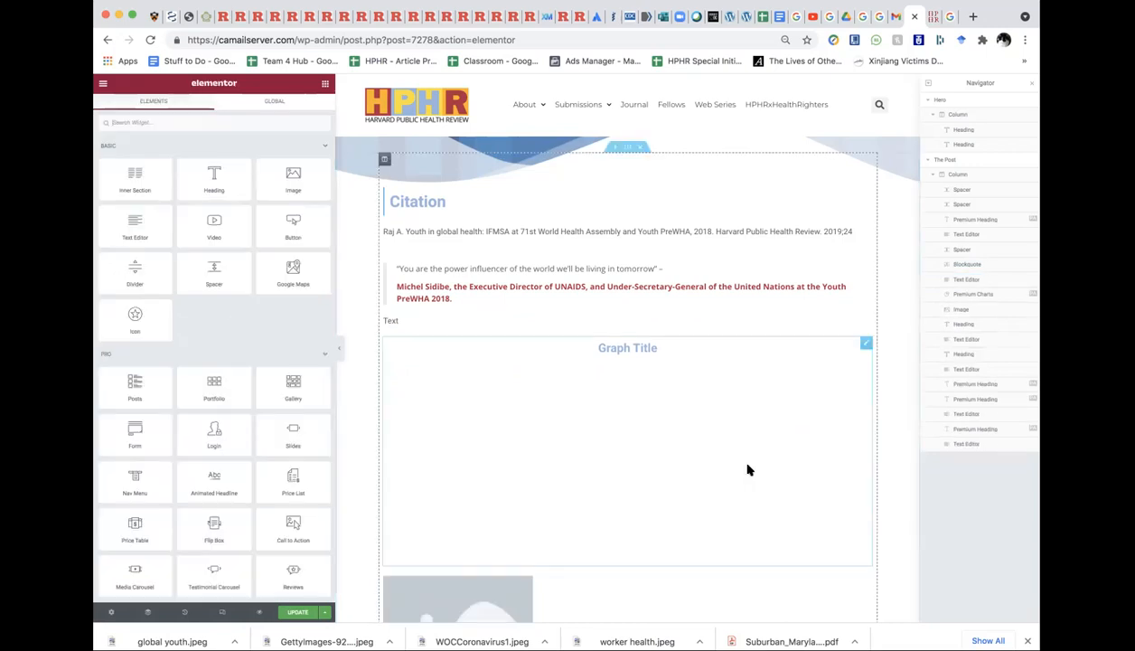
- Copy the full article body from the old article page, from "On a Monday morning in May" through "global health workforce."
{"action": "left_click", "coordinate": [401, 321]}
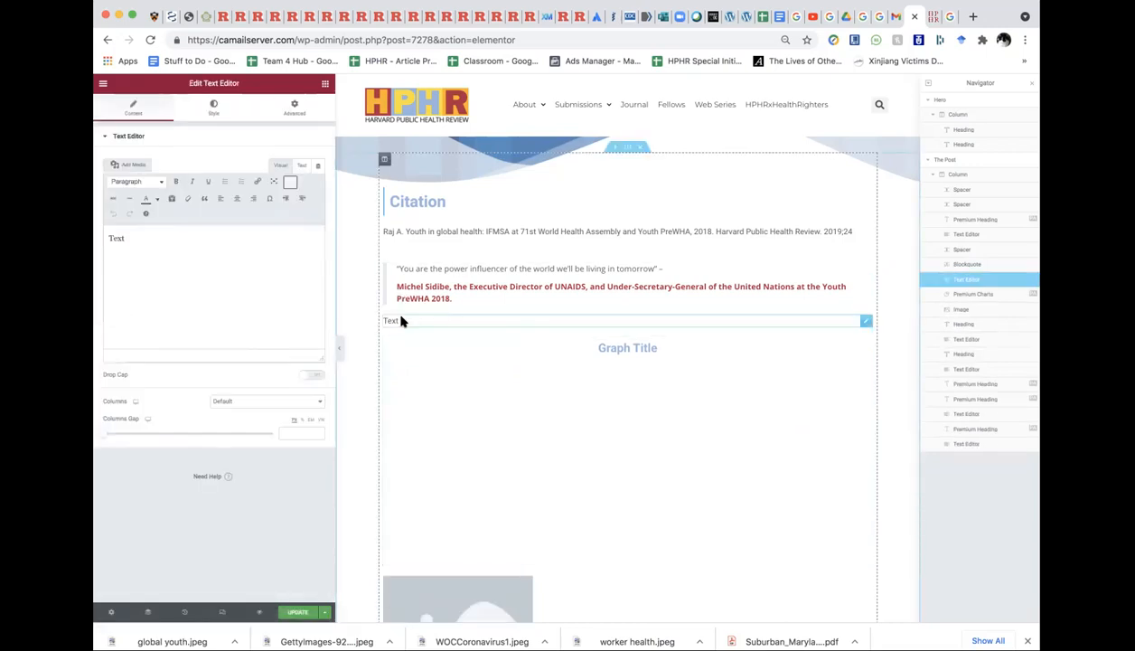
{"action": "left_click", "coordinate": [930, 16]}
{"action": "scroll", "coordinate": [429, 479], "scroll_direction": "down", "scroll_amount": 1}
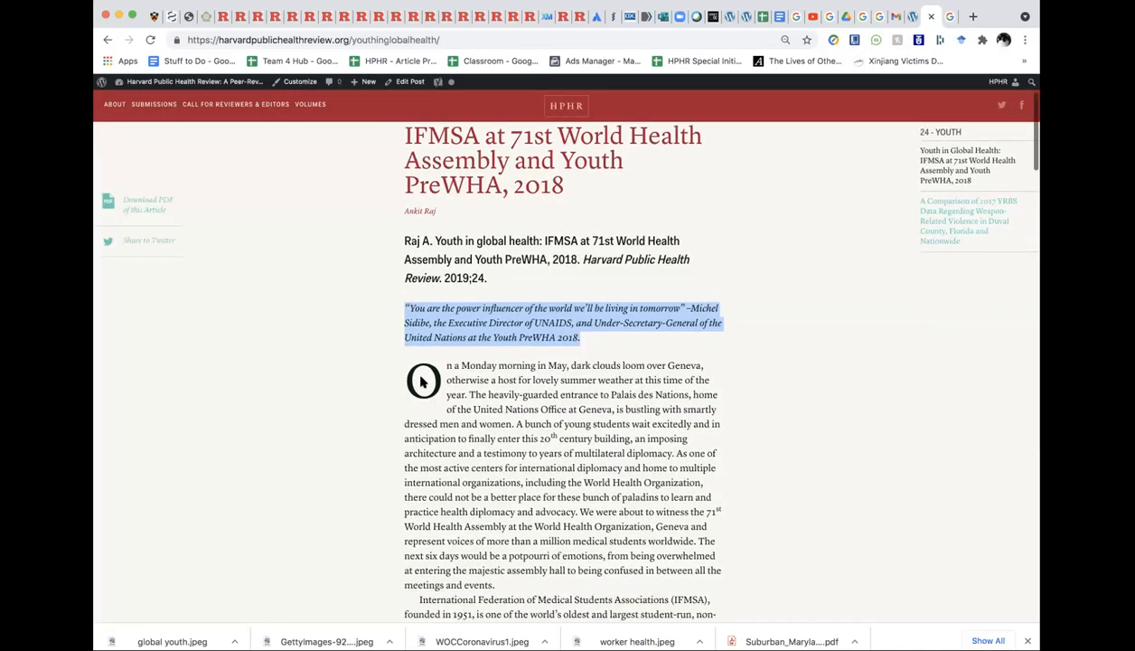
{"action": "left_click_drag", "start_coordinate": [441, 367], "coordinate": [512, 496]}
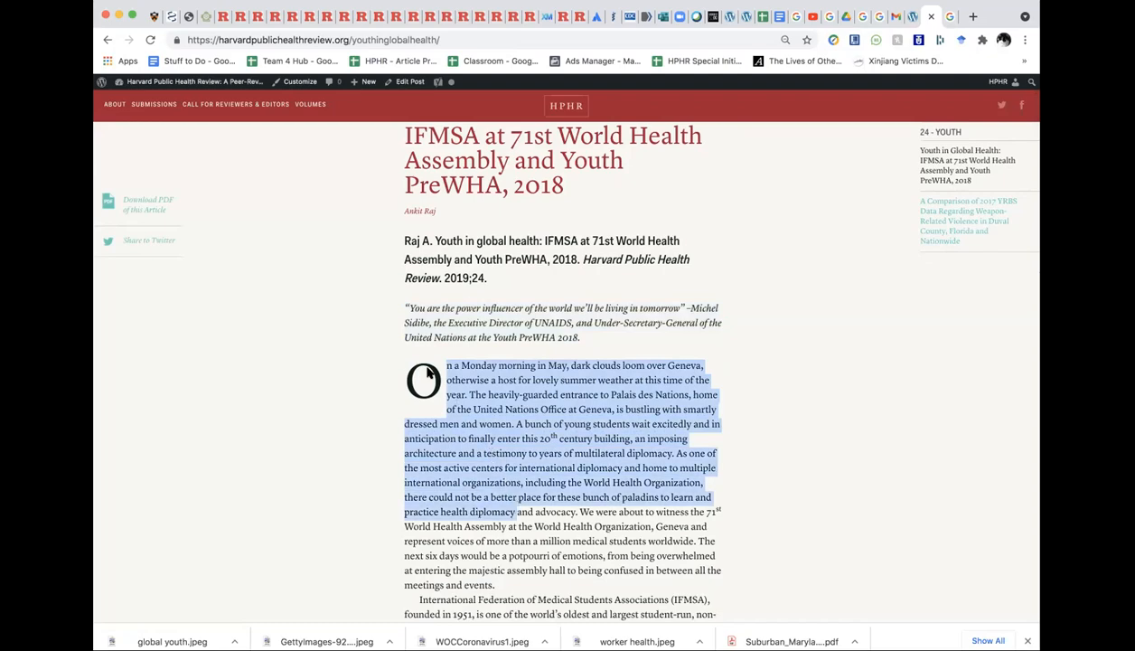
{"action": "left_click_drag", "start_coordinate": [602, 340], "coordinate": [607, 526]}
{"action": "key", "text": "ctrl+c"}
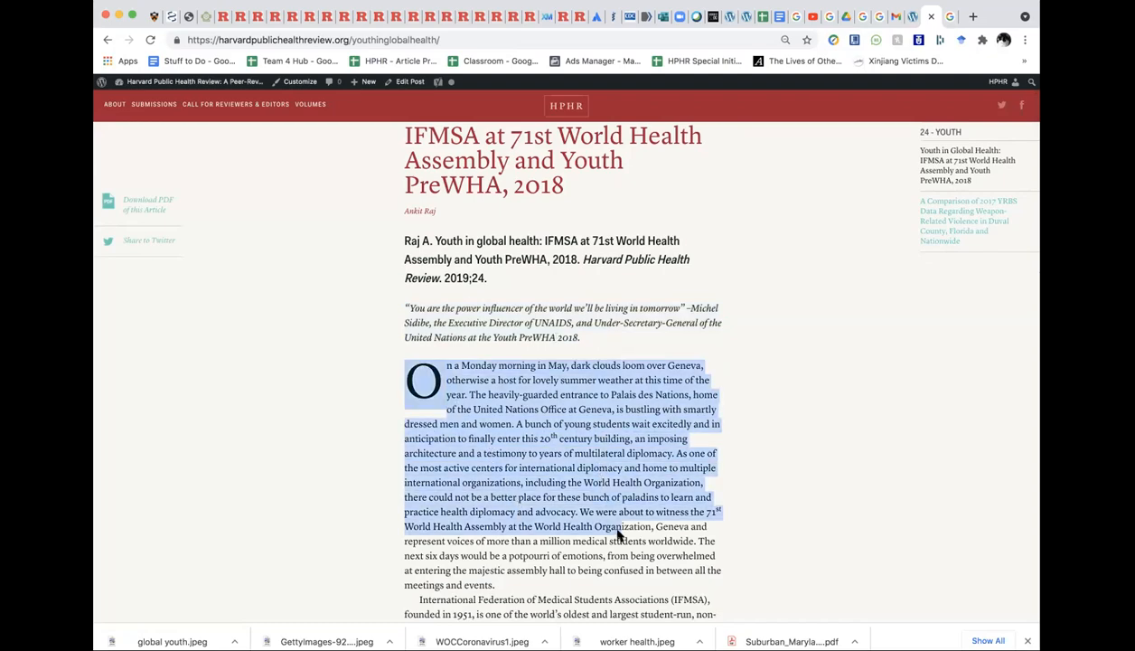
{"action": "scroll", "coordinate": [618, 537], "scroll_direction": "down", "scroll_amount": 10}
{"action": "scroll", "coordinate": [618, 537], "scroll_direction": "down", "scroll_amount": 15}
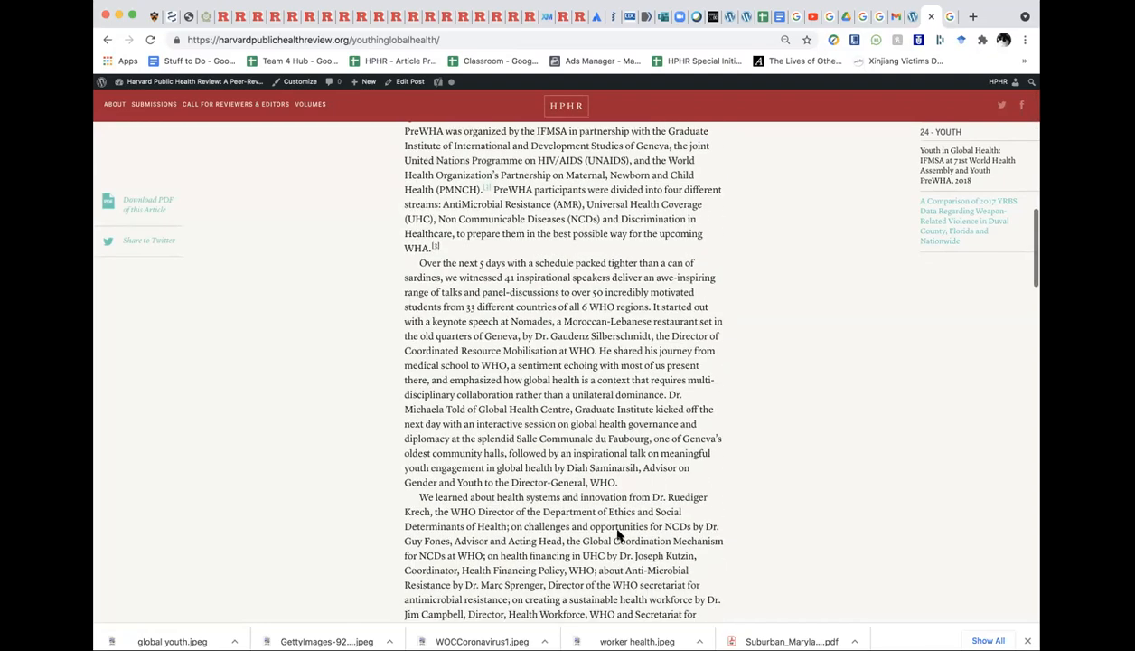
{"action": "scroll", "coordinate": [619, 537], "scroll_direction": "down", "scroll_amount": 15}
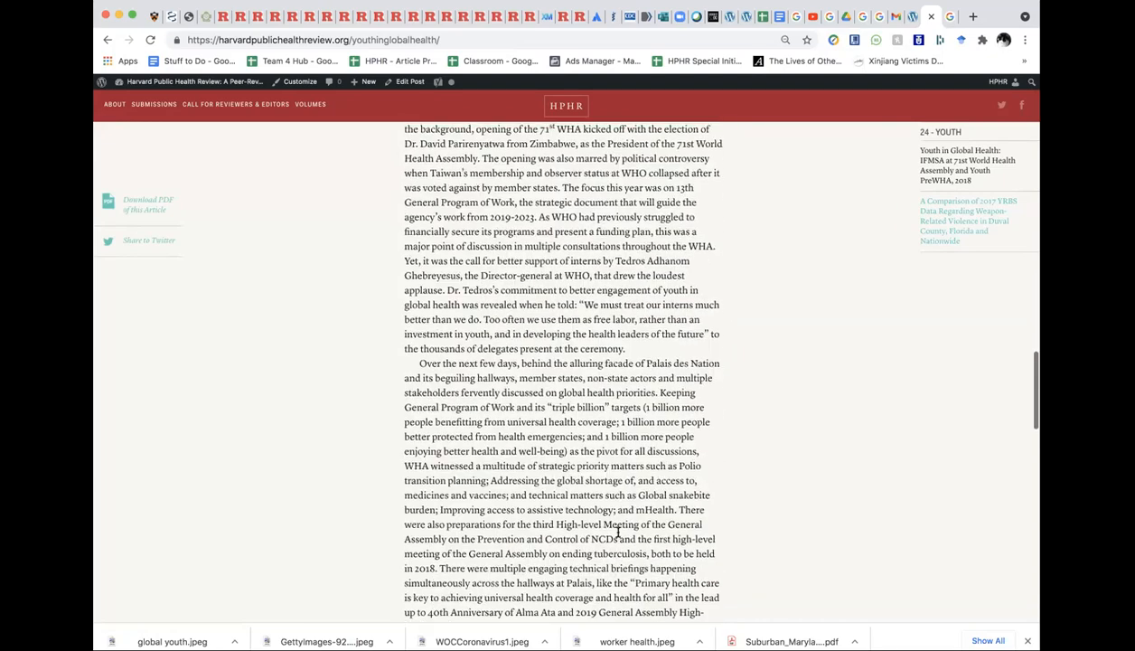
{"action": "scroll", "coordinate": [618, 537], "scroll_direction": "down", "scroll_amount": 4}
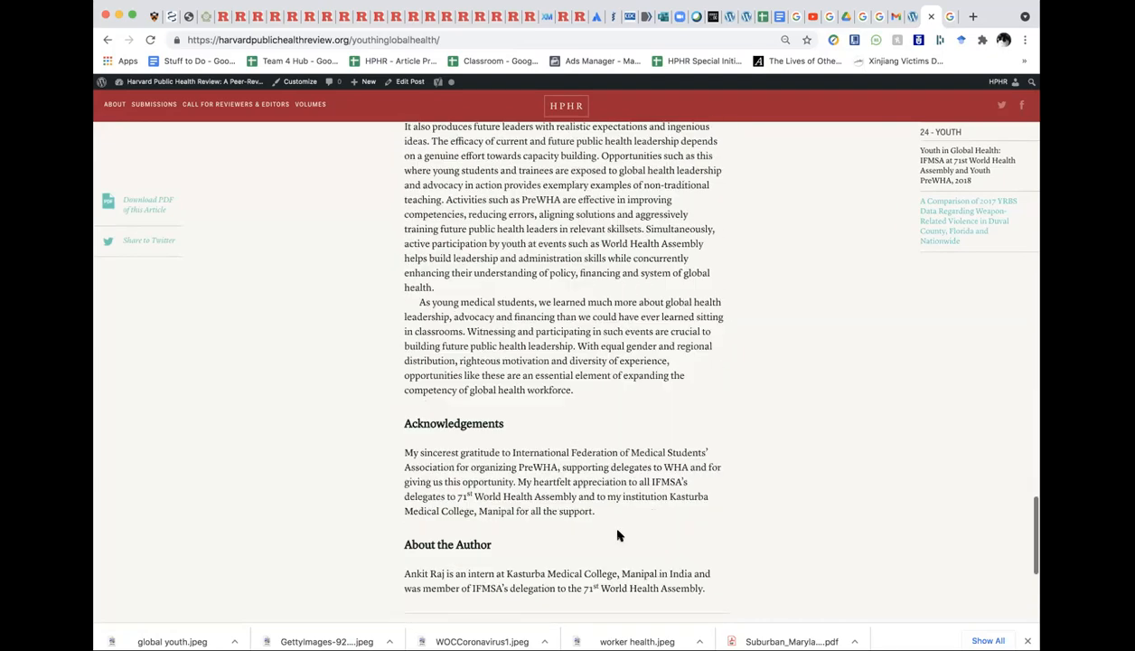
{"action": "left_click", "coordinate": [593, 399], "text": "shift"}
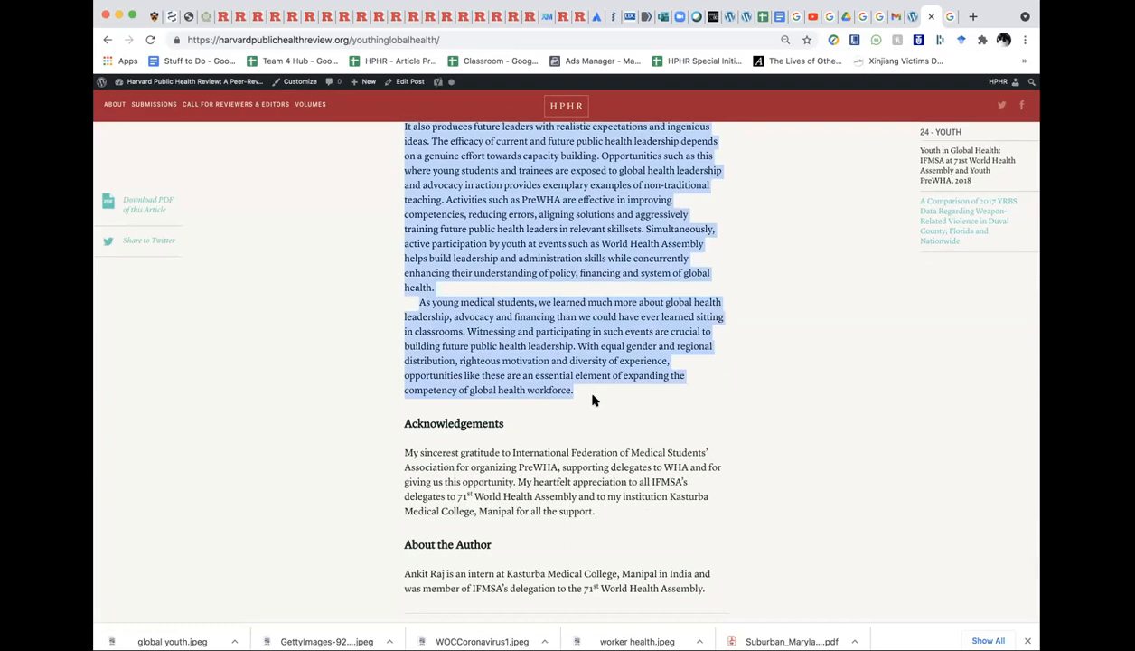
- Replace the placeholder "Text" in the text block below the blockquote with the copied article body
{"action": "left_click", "coordinate": [899, 16]}
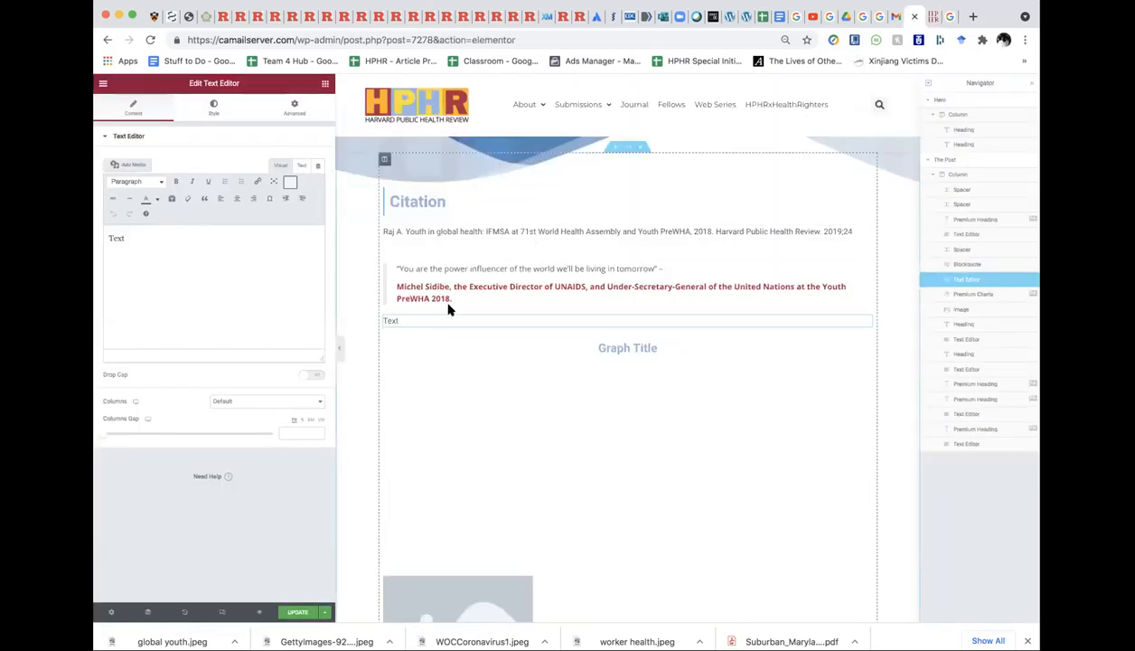
{"action": "key", "text": "ctrl+a"}
{"action": "key", "text": "ctrl+v"}
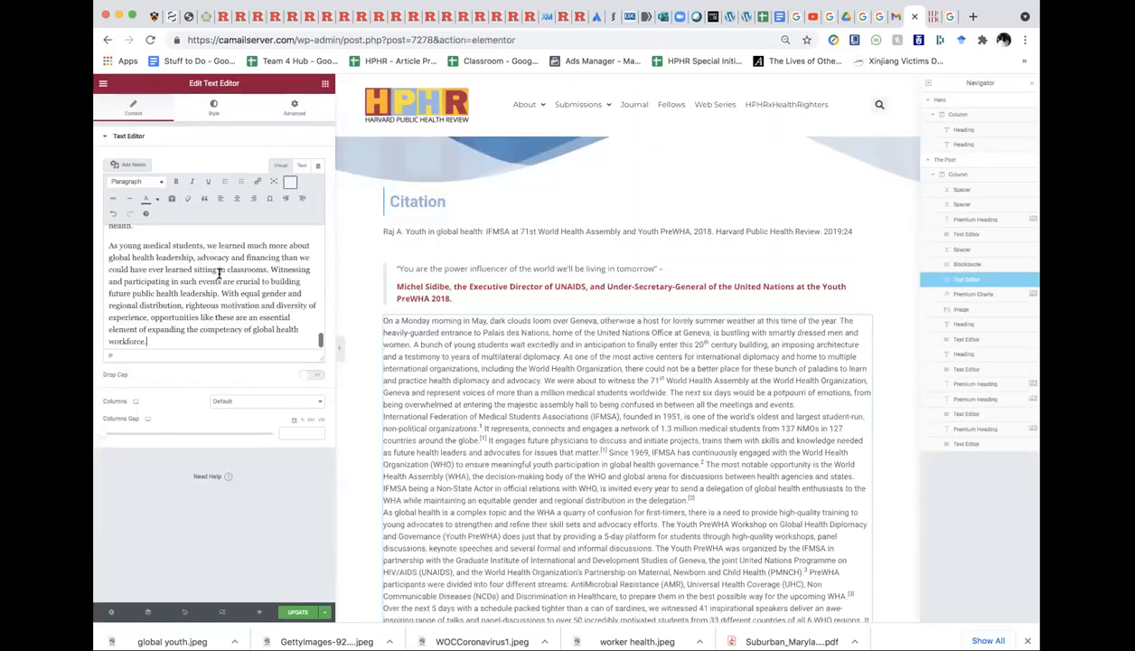
- Insert a blank line between the body's closing paragraphs, working from "As young medical students" back to "Contrary to what may appear"
{"action": "scroll", "coordinate": [442, 461], "scroll_direction": "down", "scroll_amount": 3}
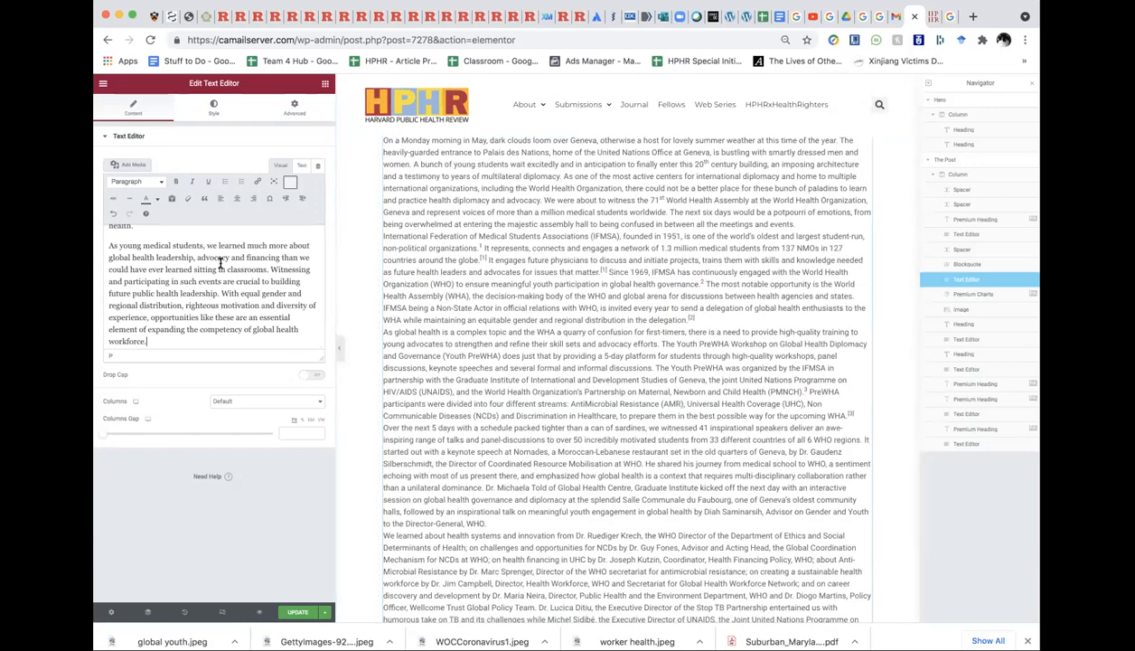
{"action": "scroll", "coordinate": [220, 262], "scroll_direction": "up", "scroll_amount": 2}
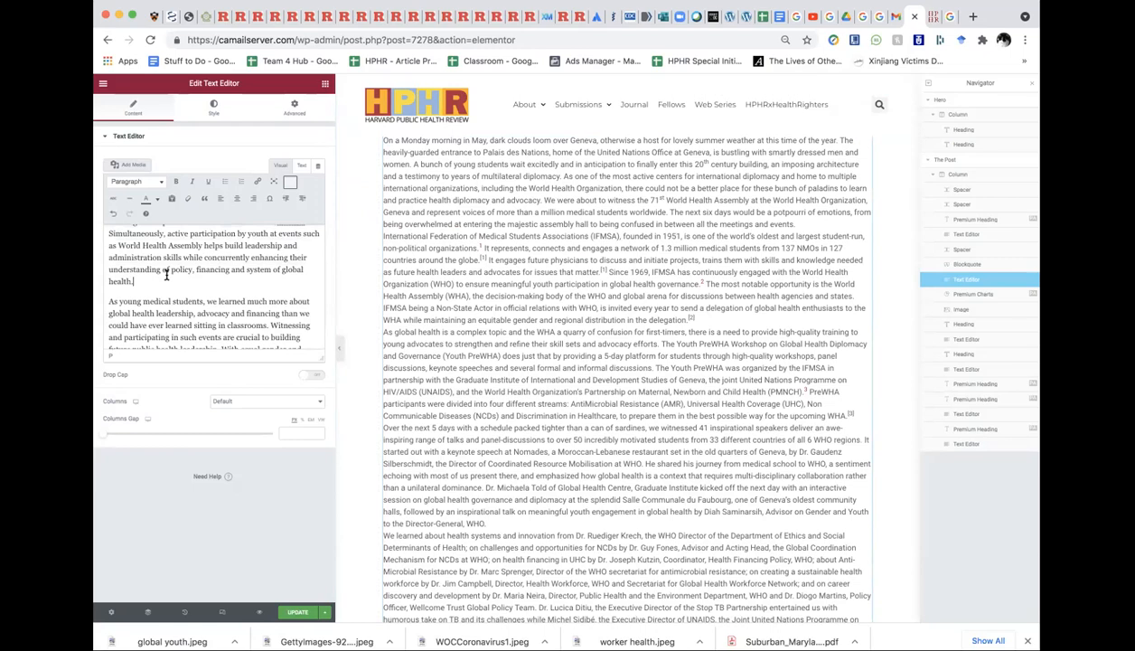
{"action": "left_click", "coordinate": [166, 276]}
{"action": "key", "text": "Return"}
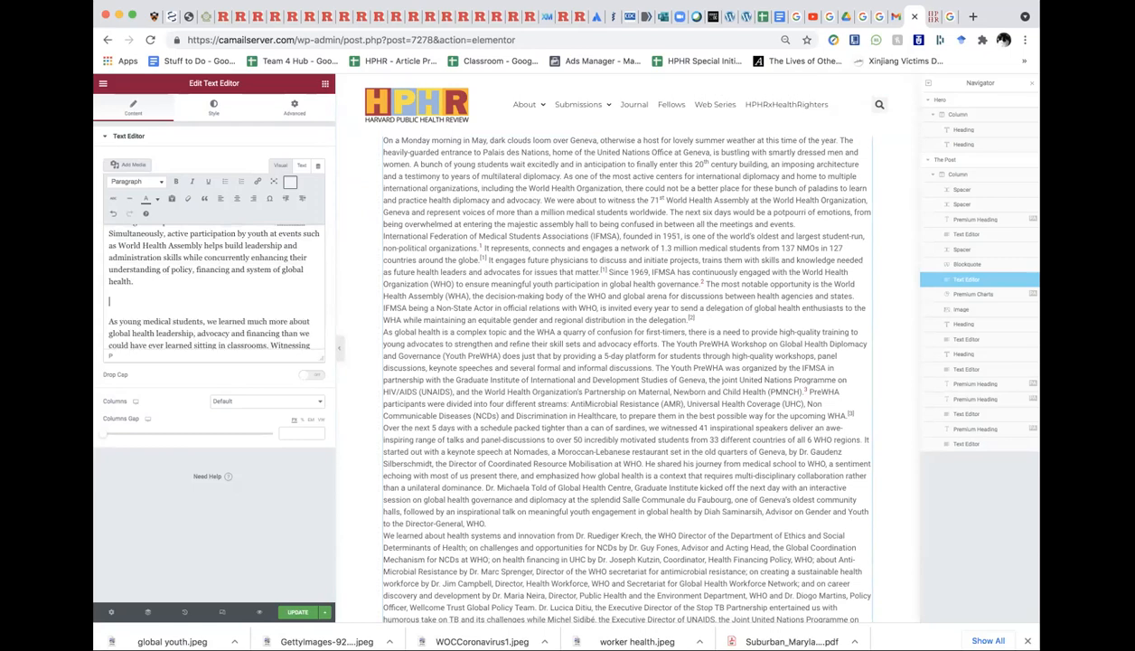
{"action": "scroll", "coordinate": [214, 285], "scroll_direction": "down", "scroll_amount": 10}
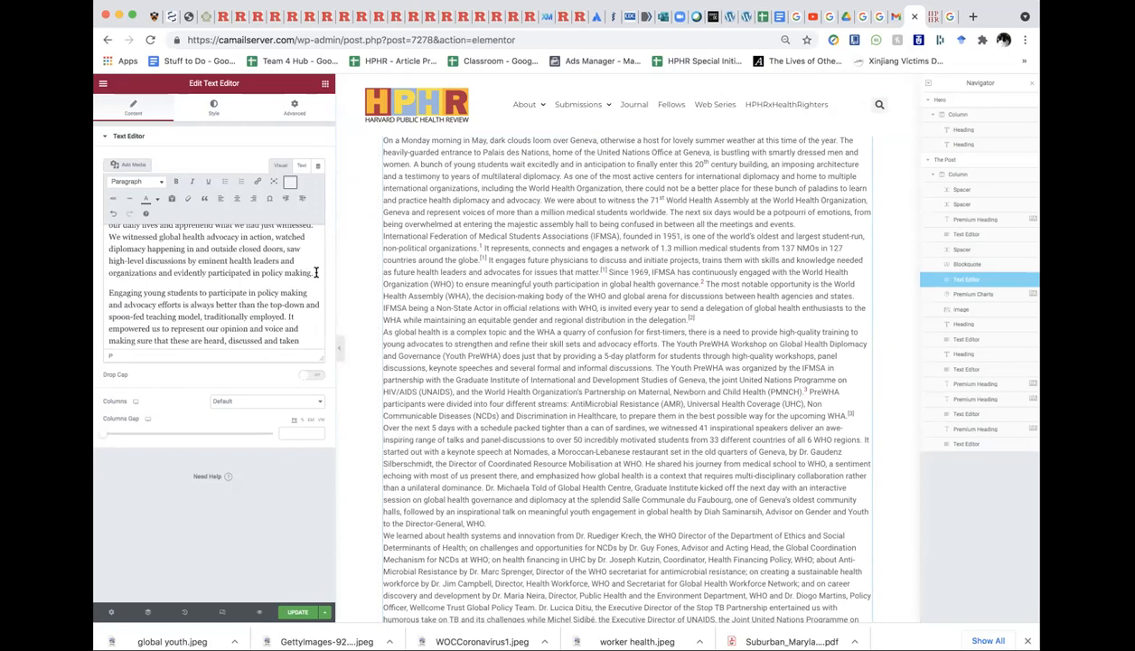
{"action": "scroll", "coordinate": [222, 286], "scroll_direction": "down", "scroll_amount": 6}
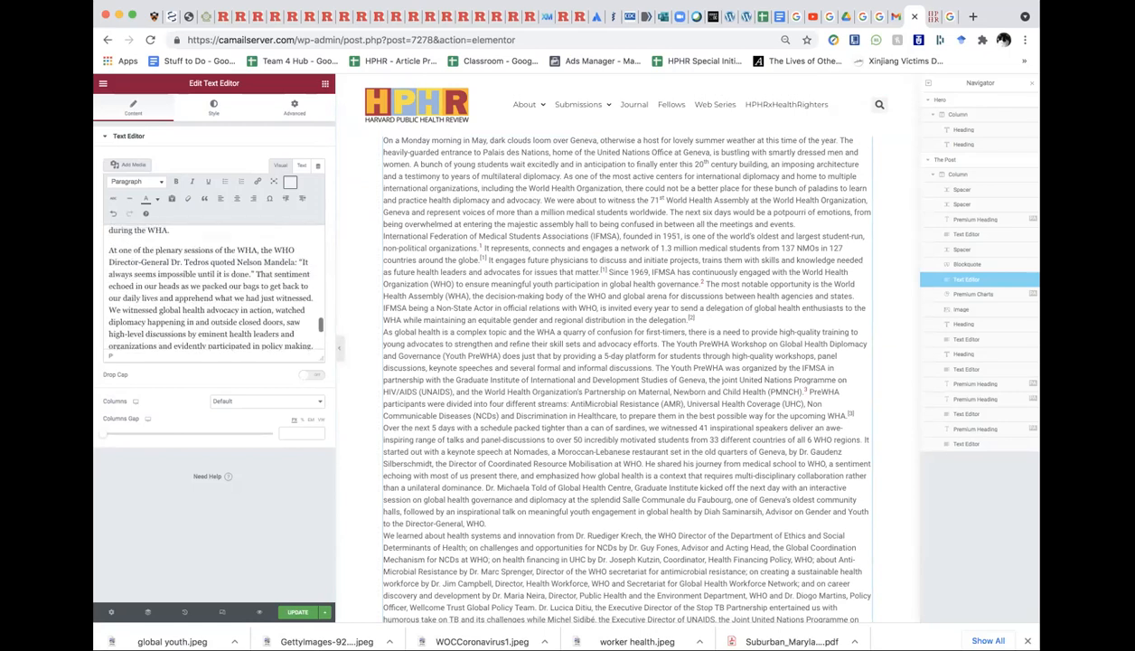
{"action": "left_click", "coordinate": [221, 287]}
{"action": "scroll", "coordinate": [226, 284], "scroll_direction": "up", "scroll_amount": 8}
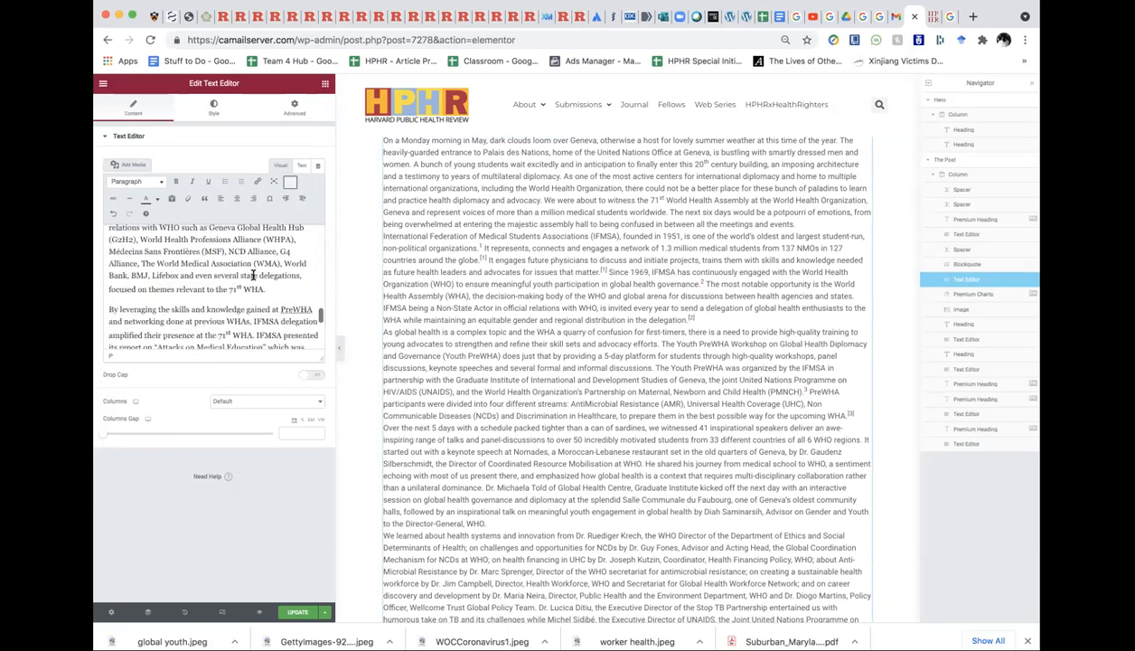
{"action": "scroll", "coordinate": [280, 290], "scroll_direction": "down", "scroll_amount": 6}
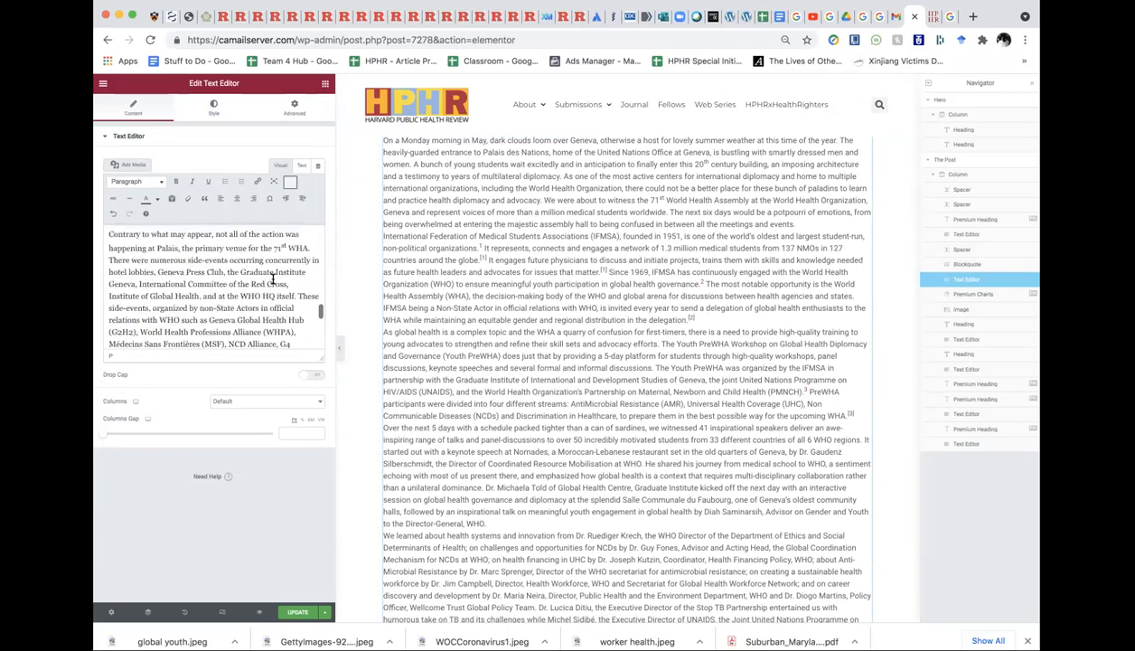
{"action": "scroll", "coordinate": [282, 288], "scroll_direction": "up", "scroll_amount": 5}
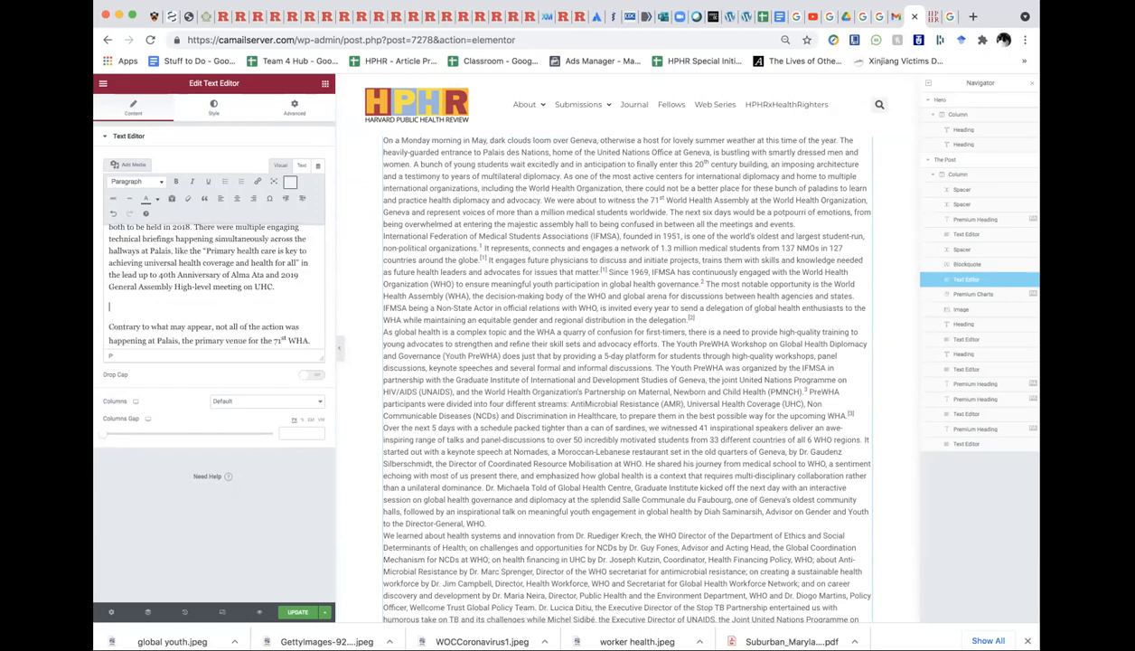
- Insert a blank line between the body's middle paragraphs, working from "Over the next few days" back to "We learned about health systems"
{"action": "scroll", "coordinate": [281, 284], "scroll_direction": "up", "scroll_amount": 3}
{"action": "left_click", "coordinate": [284, 283]}
{"action": "key", "text": "Return"}
{"action": "scroll", "coordinate": [286, 281], "scroll_direction": "up", "scroll_amount": 6}
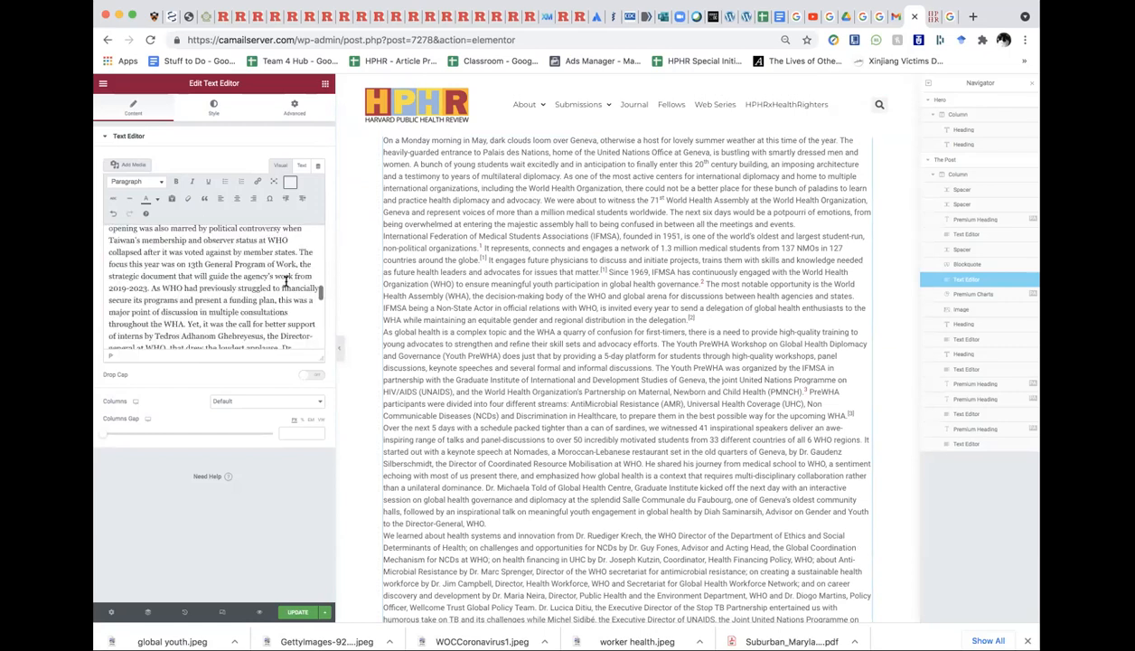
{"action": "scroll", "coordinate": [286, 281], "scroll_direction": "up", "scroll_amount": 5}
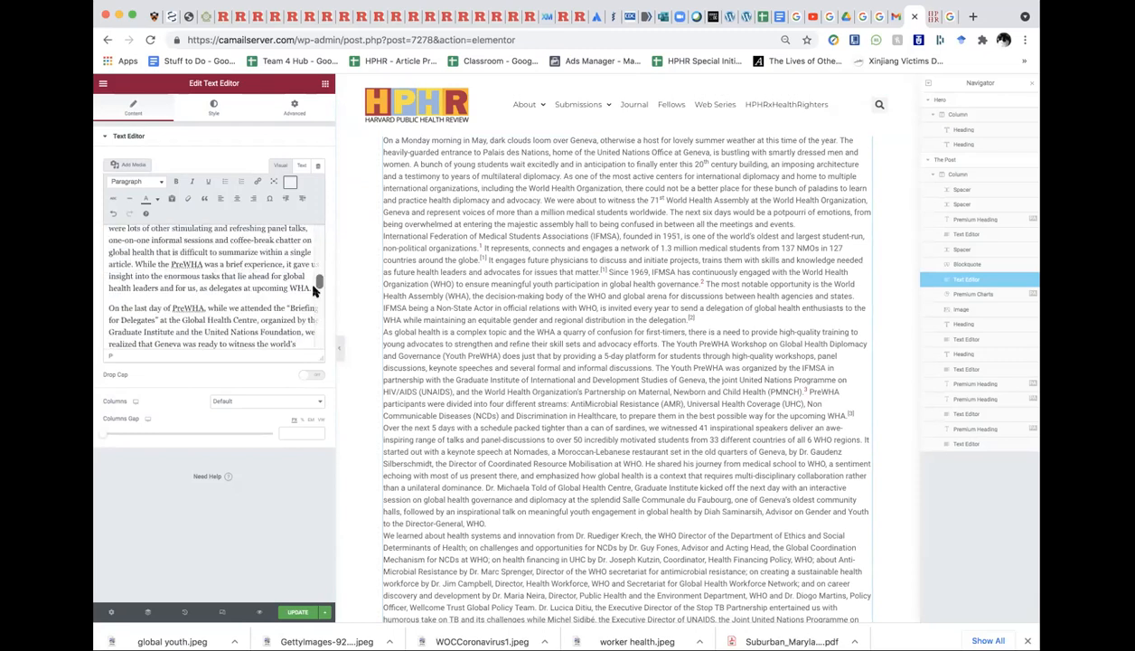
{"action": "scroll", "coordinate": [319, 287], "scroll_direction": "down", "scroll_amount": 5}
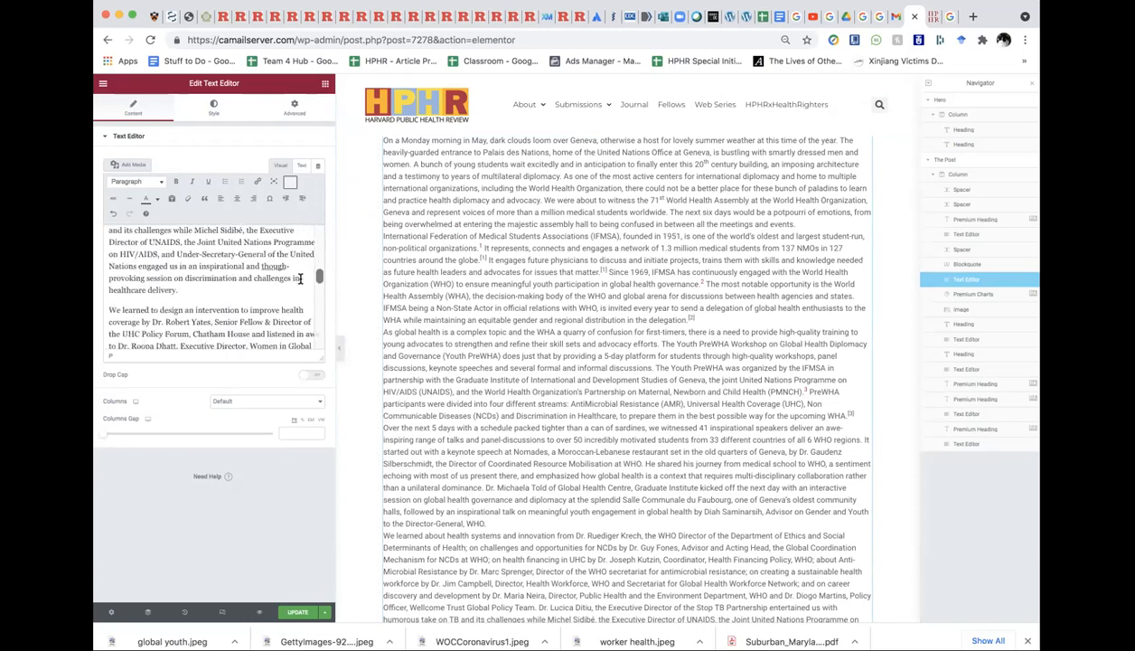
{"action": "scroll", "coordinate": [278, 286], "scroll_direction": "up", "scroll_amount": 5}
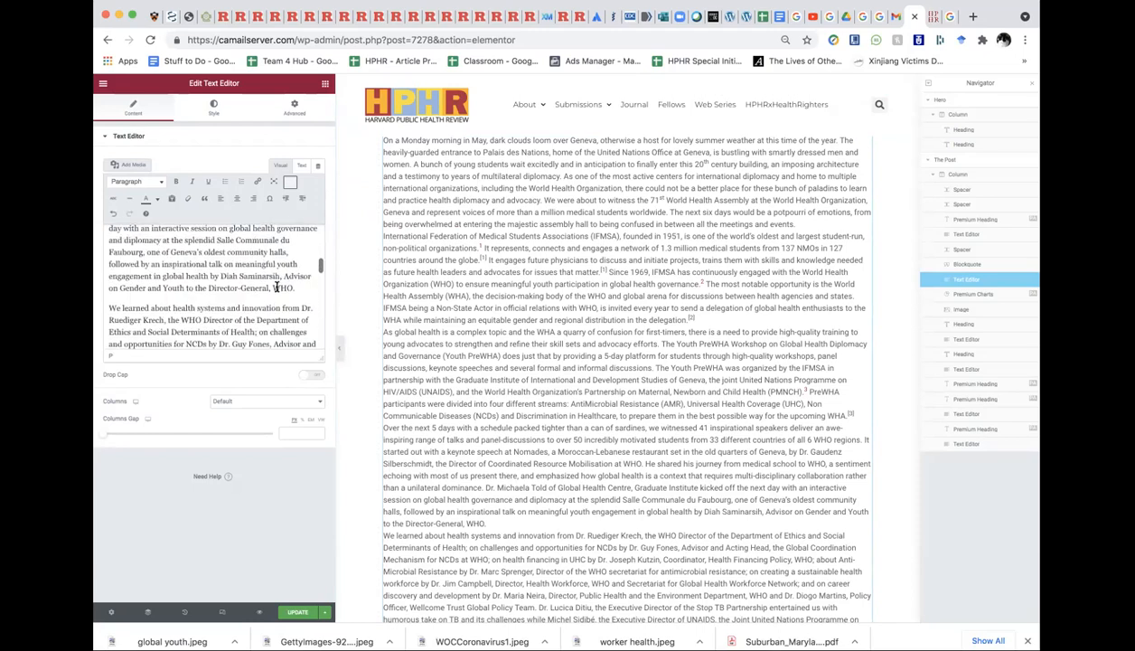
{"action": "scroll", "coordinate": [289, 285], "scroll_direction": "up", "scroll_amount": 5}
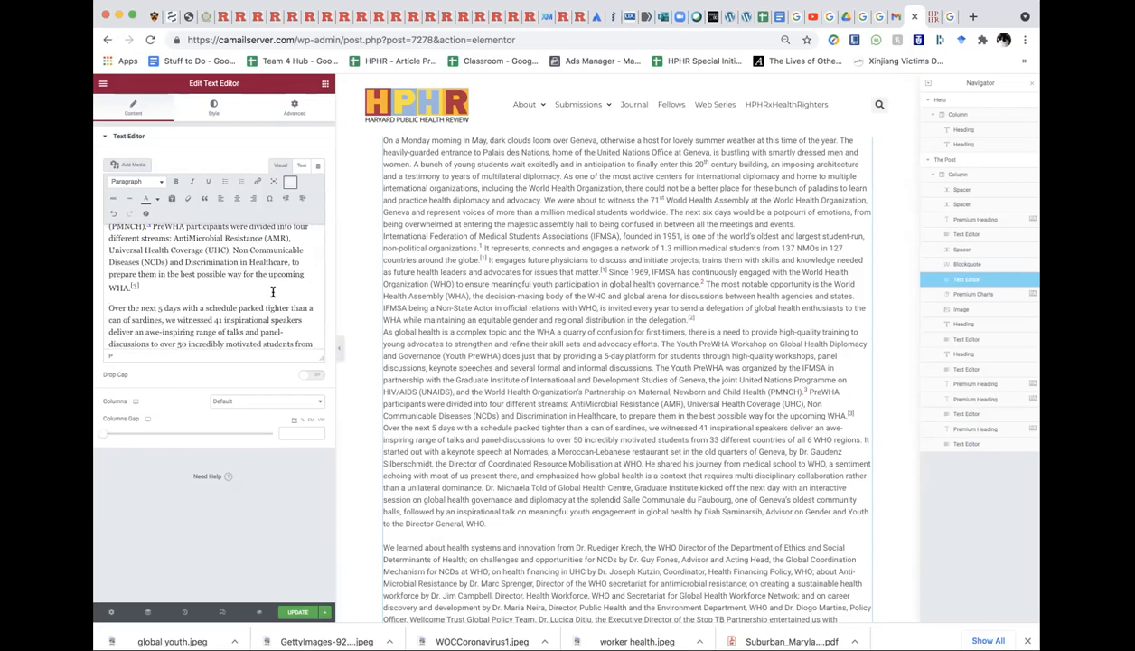
- Insert a blank line between the opening paragraphs, working from "Over the next 5 days" back to "International Federation of Medical Students Associations"
{"action": "key", "text": "Return"}
{"action": "scroll", "coordinate": [283, 298], "scroll_direction": "up", "scroll_amount": 3}
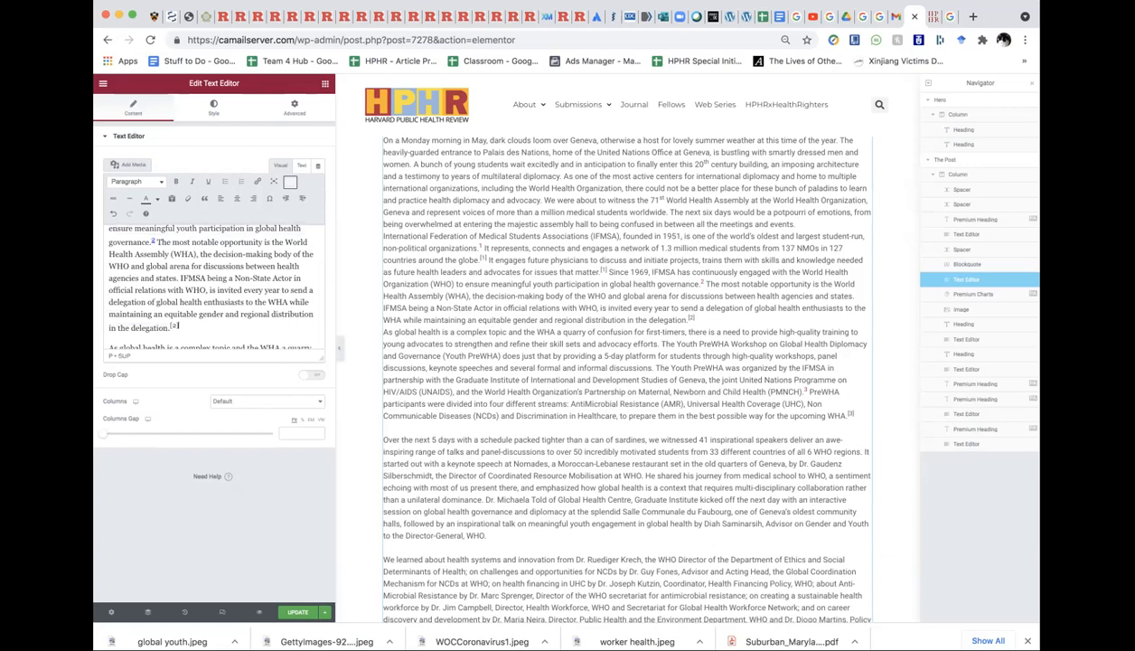
{"action": "key", "text": "Return"}
{"action": "scroll", "coordinate": [207, 289], "scroll_direction": "up", "scroll_amount": 5}
{"action": "left_click", "coordinate": [247, 297]}
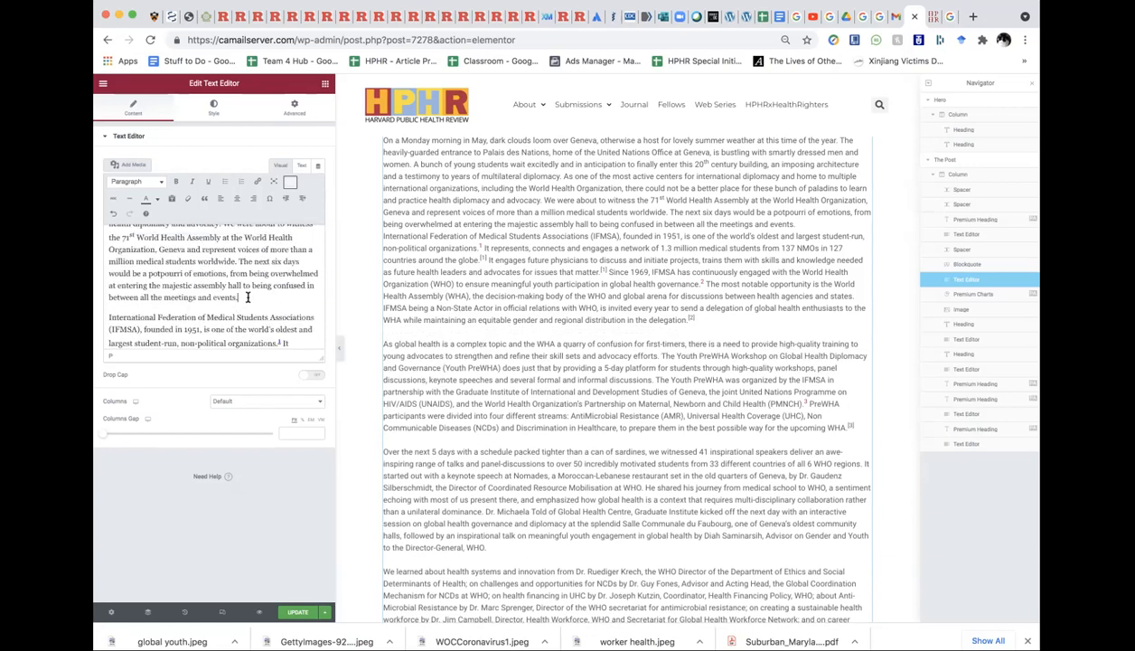
{"action": "key", "text": "Return"}
{"action": "scroll", "coordinate": [247, 289], "scroll_direction": "up", "scroll_amount": 5}
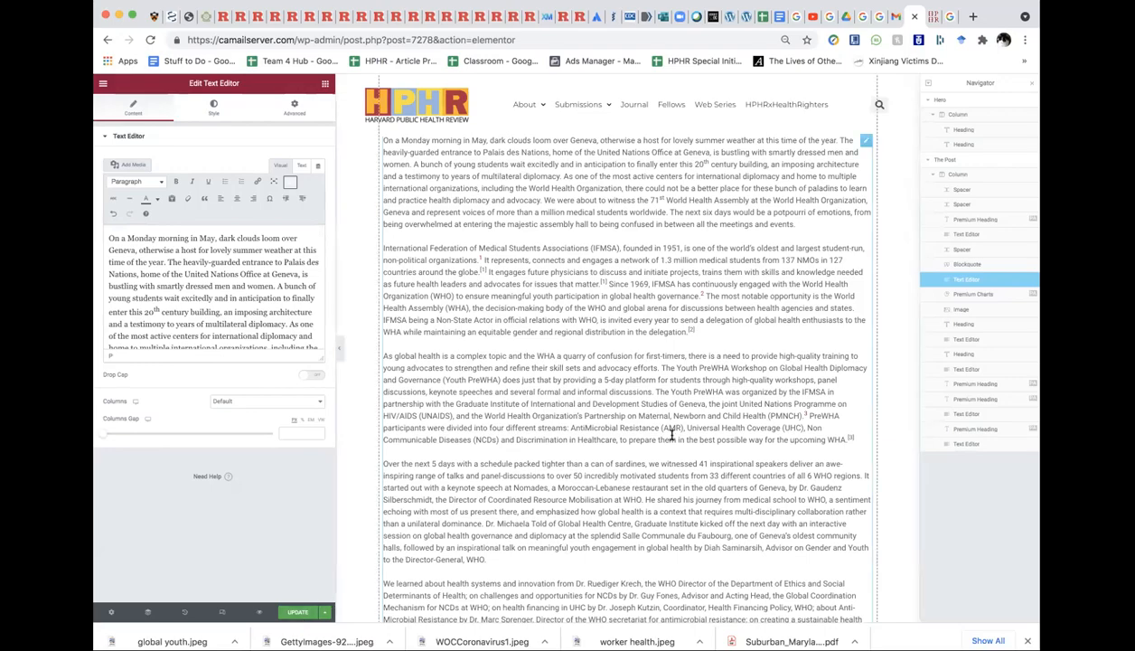
- Review the paragraph spacing through the article body and save the page update
{"action": "scroll", "coordinate": [671, 437], "scroll_direction": "down", "scroll_amount": 20}
{"action": "scroll", "coordinate": [671, 439], "scroll_direction": "up", "scroll_amount": 20}
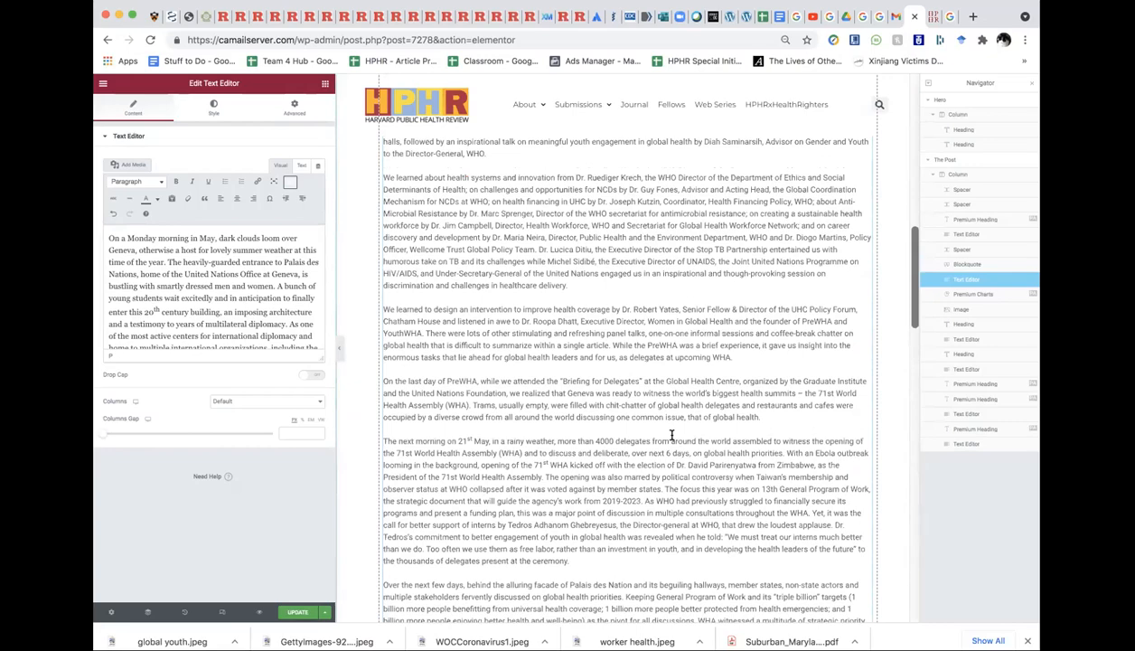
{"action": "scroll", "coordinate": [671, 438], "scroll_direction": "up", "scroll_amount": 5}
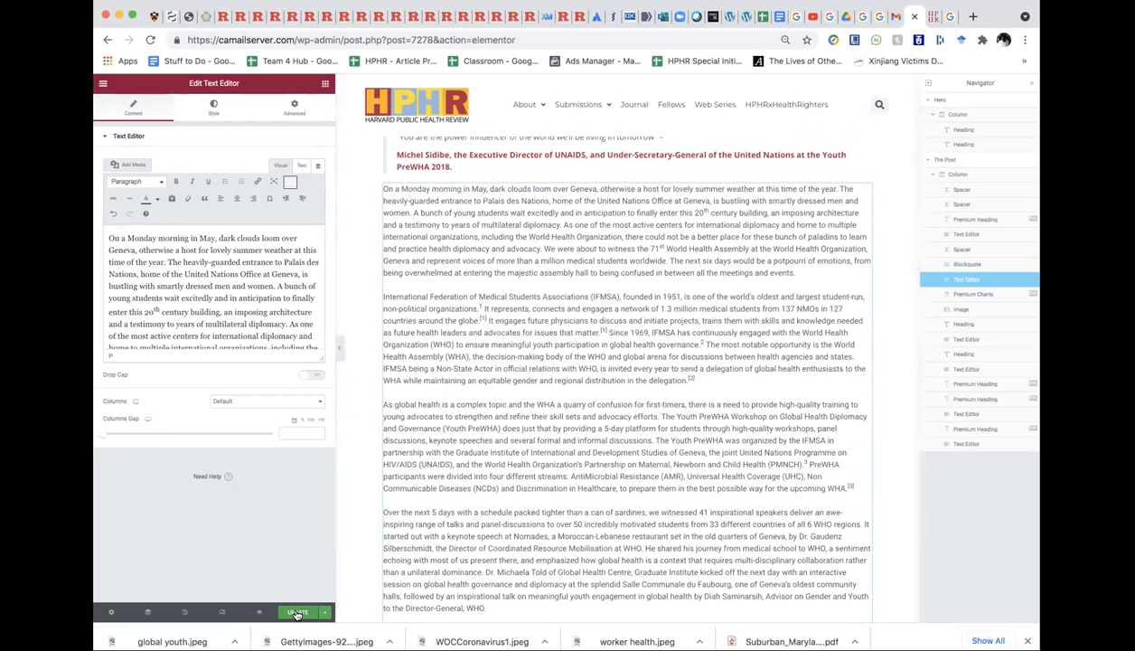
{"action": "left_click", "coordinate": [297, 614]}
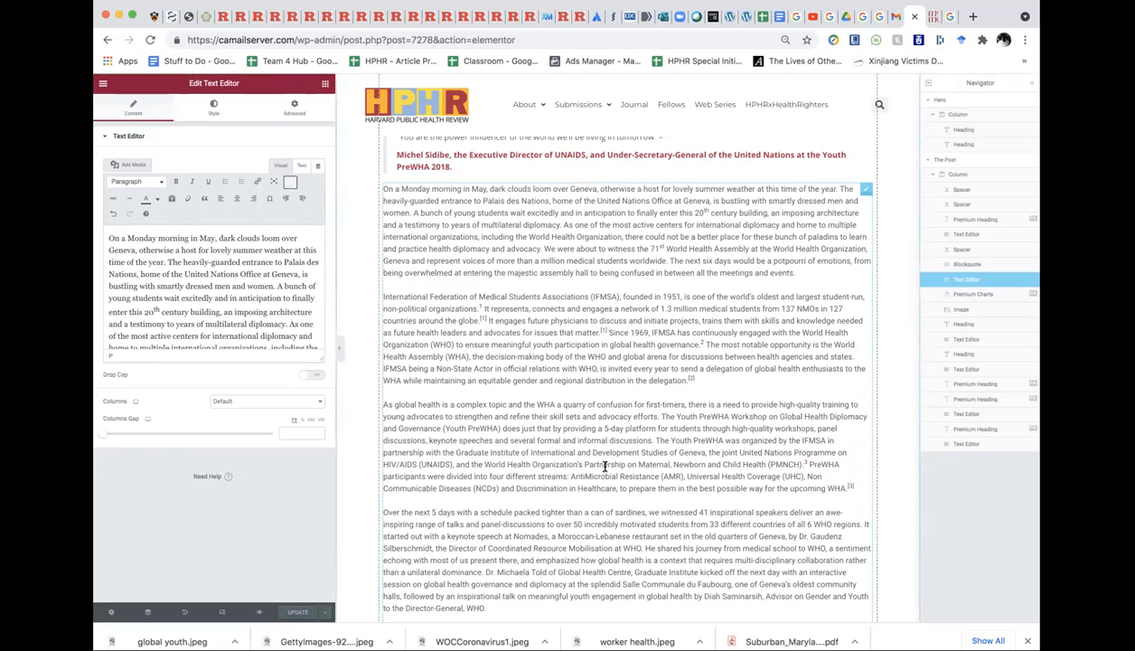
- Compare the end of the migrated article body with the original article to identify the Acknowledgements section that follows it
{"action": "scroll", "coordinate": [603, 466], "scroll_direction": "down", "scroll_amount": 8}
{"action": "scroll", "coordinate": [605, 466], "scroll_direction": "down", "scroll_amount": 10}
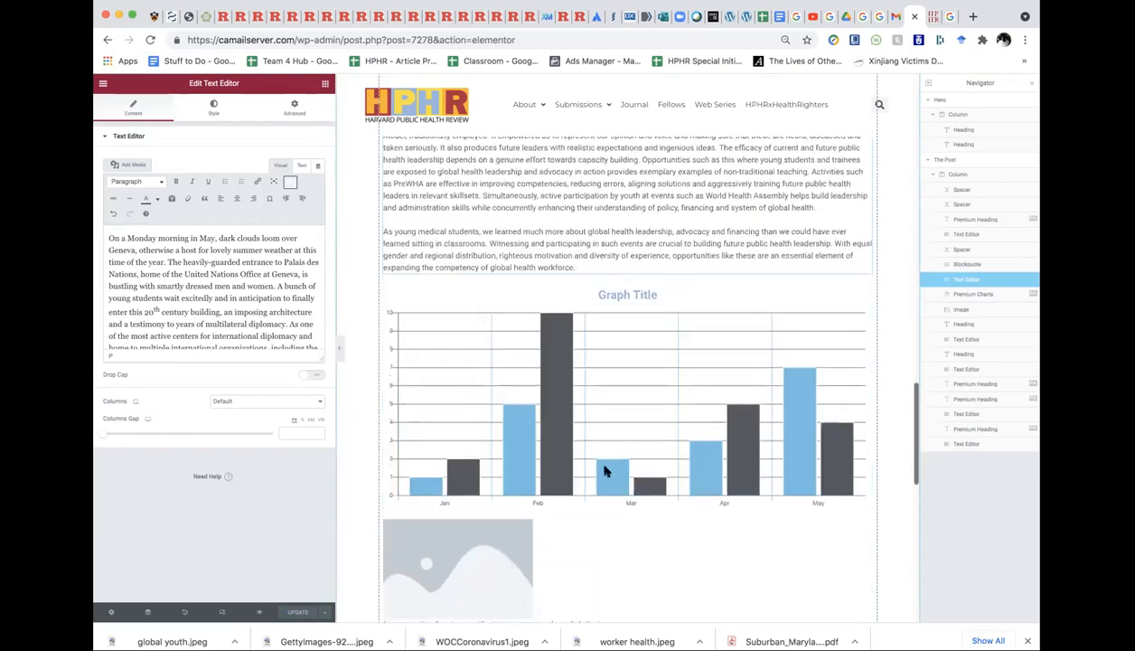
{"action": "left_click", "coordinate": [933, 16]}
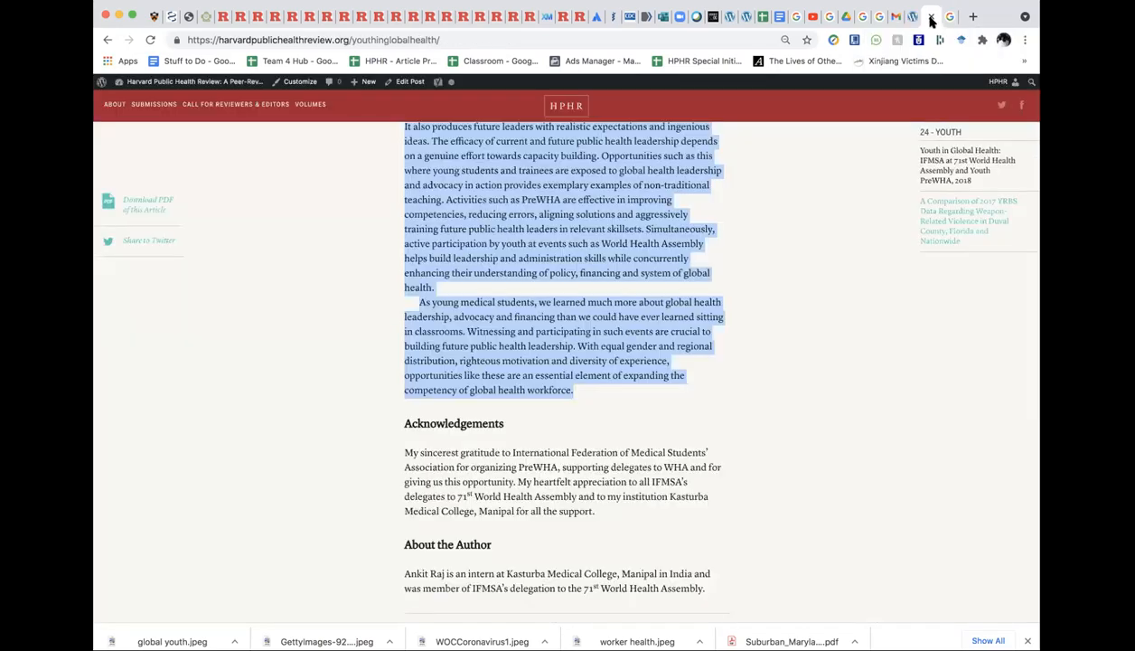
{"action": "scroll", "coordinate": [438, 481], "scroll_direction": "down", "scroll_amount": 3}
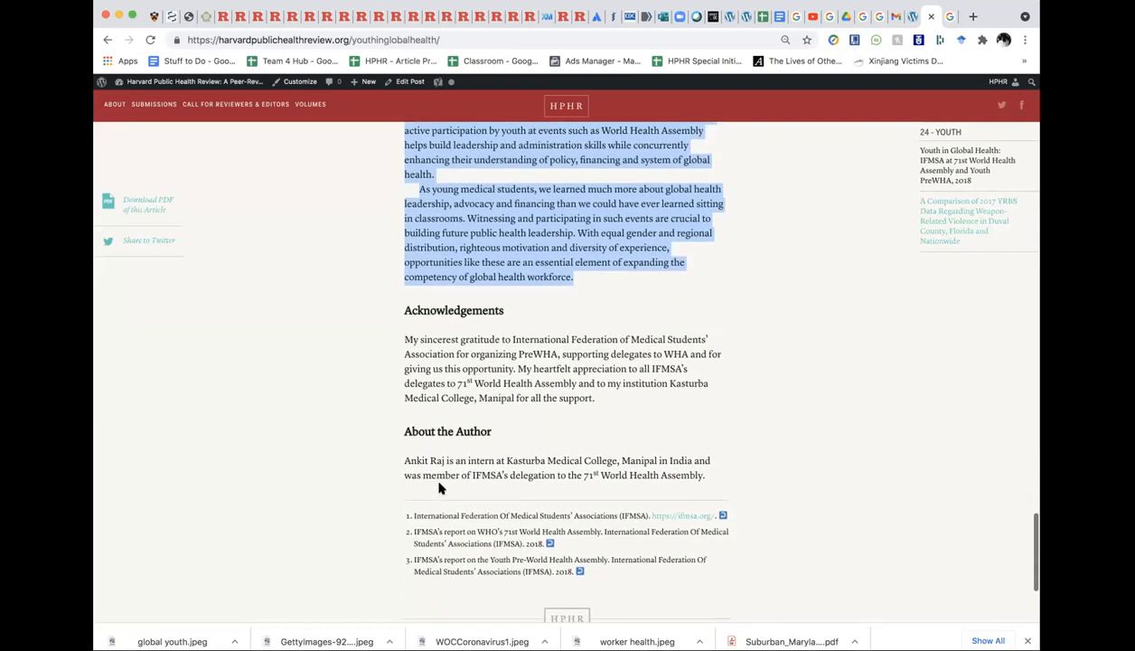
{"action": "left_click_drag", "start_coordinate": [398, 309], "coordinate": [514, 312]}
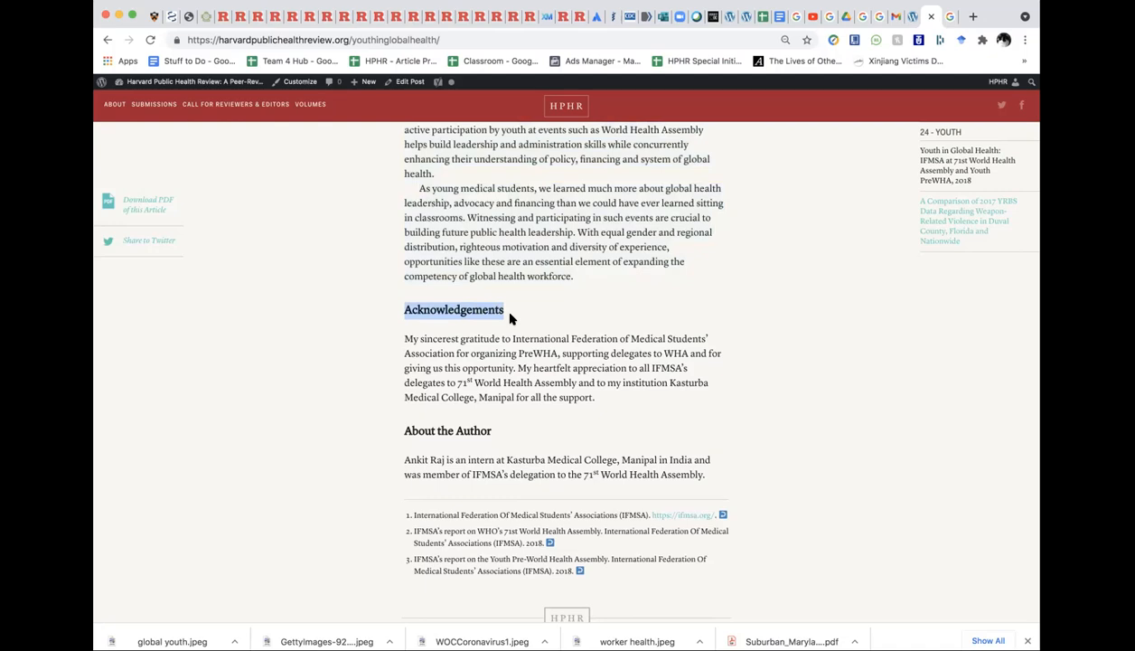
{"action": "left_click", "coordinate": [907, 18]}
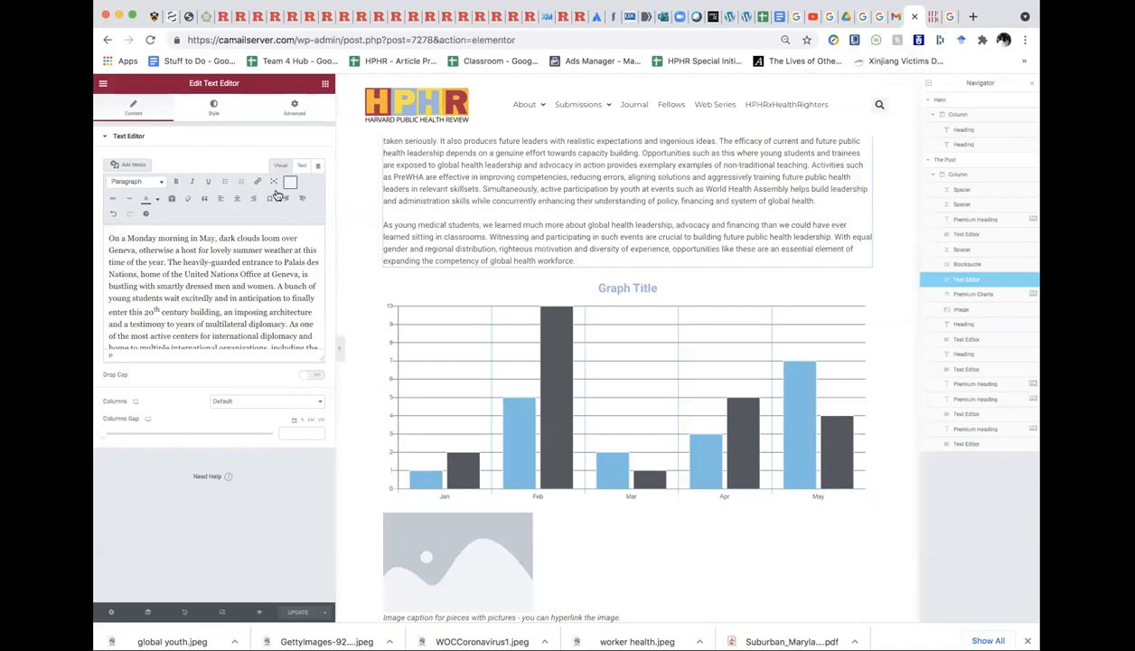
{"action": "scroll", "coordinate": [208, 286], "scroll_direction": "down", "scroll_amount": 10}
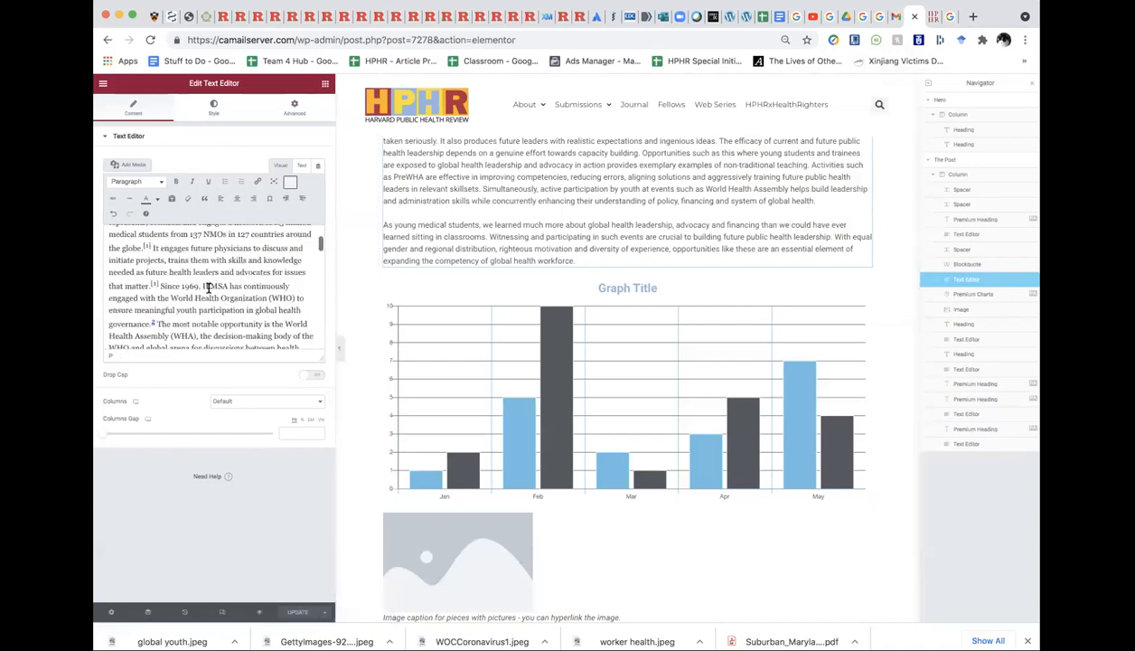
{"action": "scroll", "coordinate": [208, 288], "scroll_direction": "down", "scroll_amount": 10}
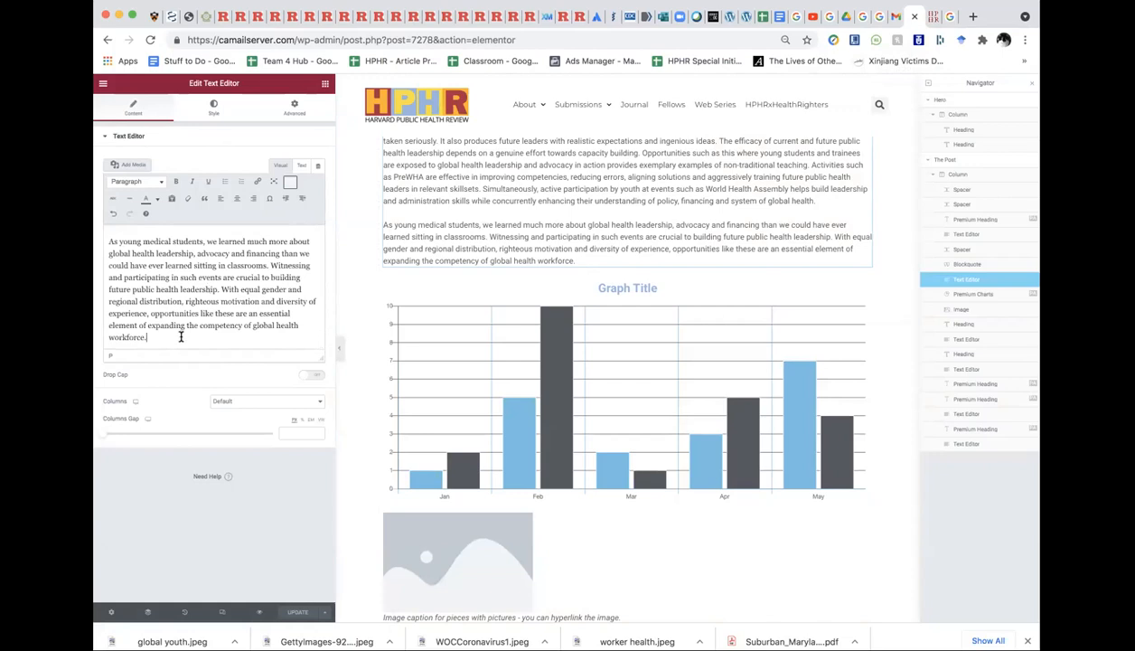
{"action": "left_click", "coordinate": [152, 342]}
- Find the Heading widget and insert it between the article body text and the chart
{"action": "left_click", "coordinate": [325, 84]}
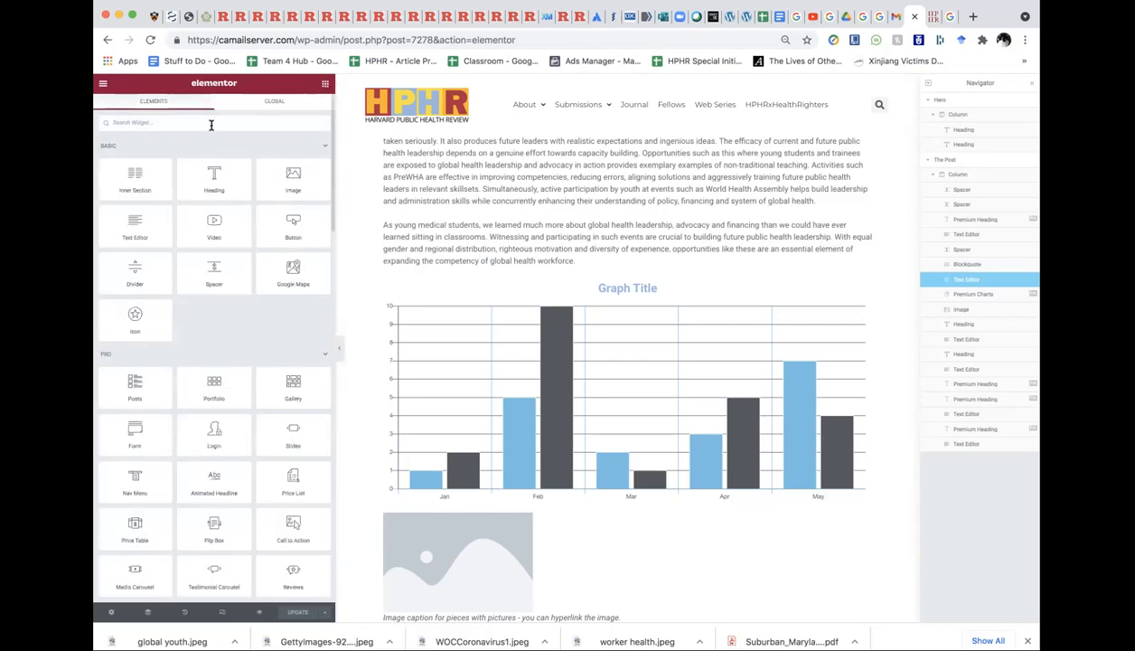
{"action": "type", "text": "hea"}
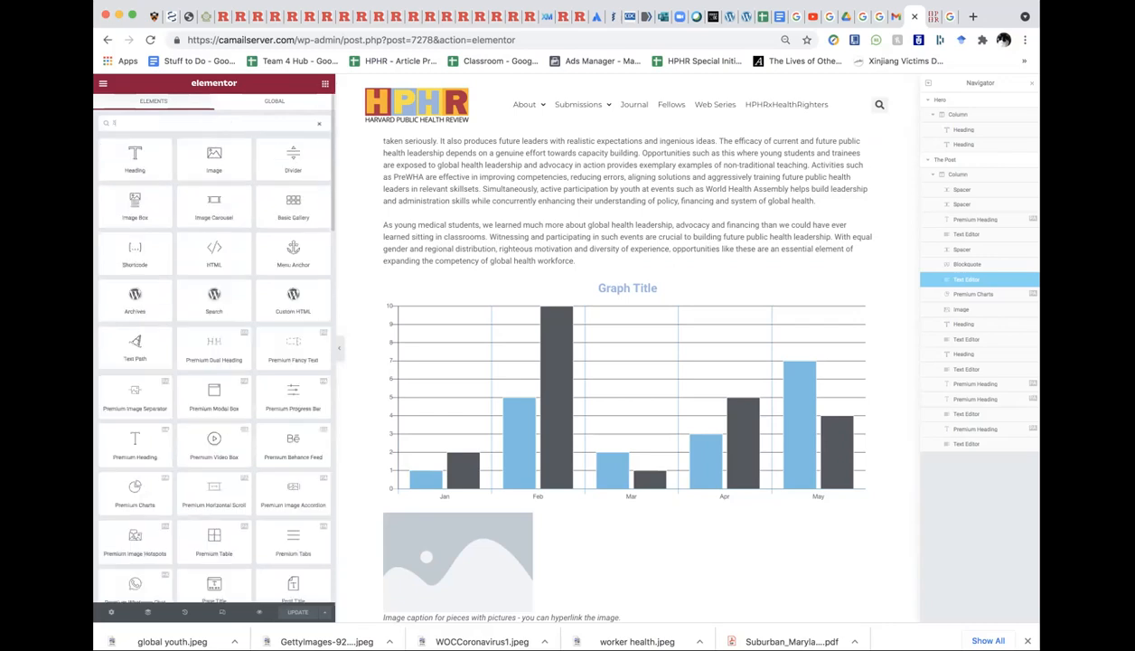
{"action": "type", "text": "di"}
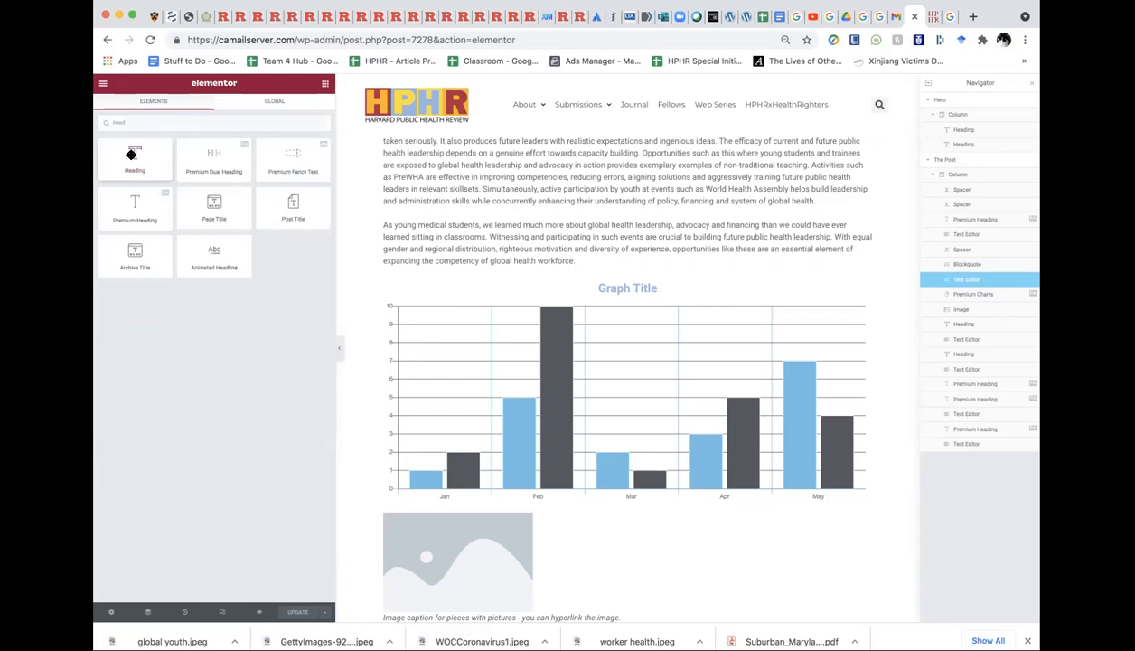
{"action": "left_click_drag", "start_coordinate": [132, 154], "coordinate": [429, 284]}
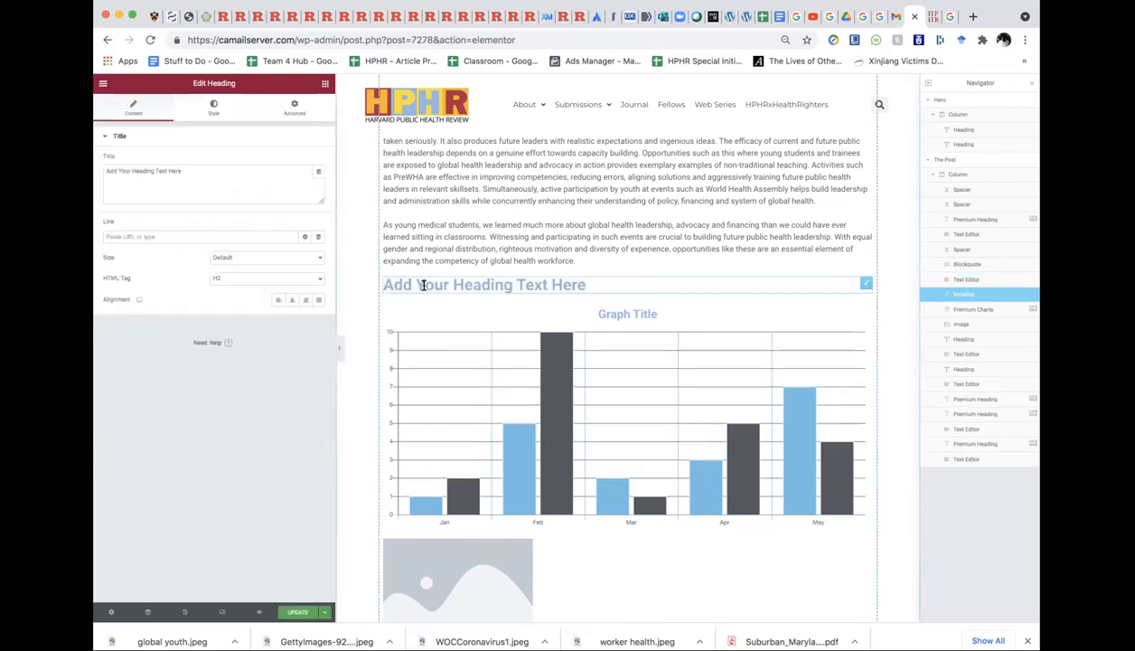
- Replace the placeholder text of the heading under the article body with "Acknowledgments"
{"action": "triple_click", "coordinate": [423, 285]}
{"action": "type", "text": "ACK"}
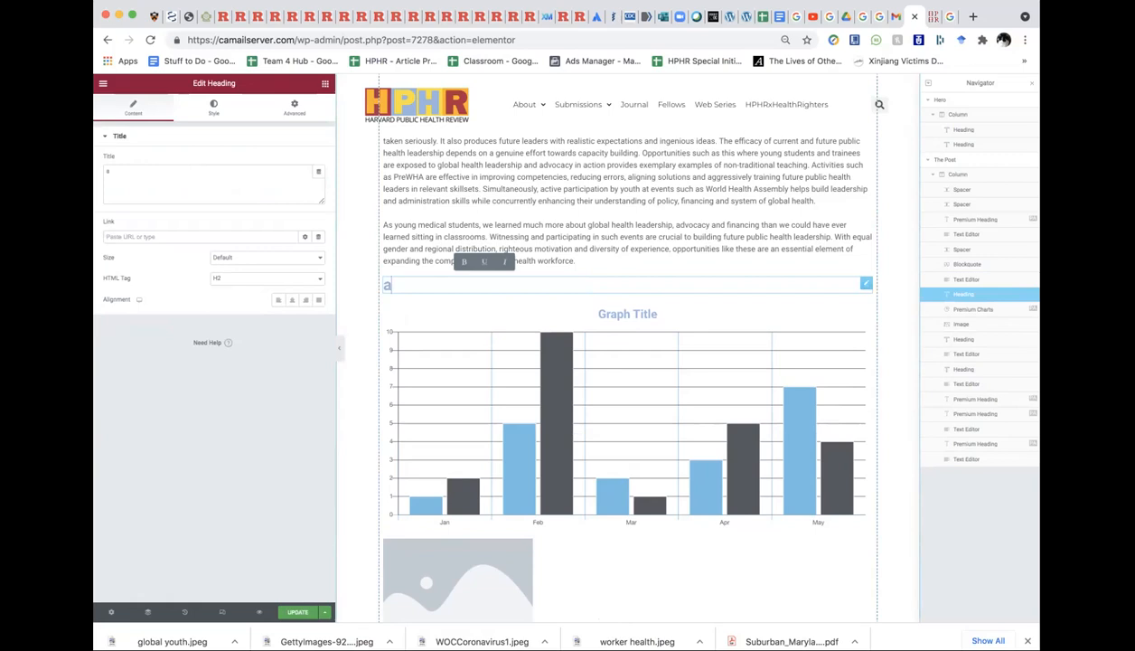
{"action": "key", "text": "BackSpace"}
{"action": "key", "text": "BackSpace"}
{"action": "key", "text": "BackSpace"}
{"action": "type", "text": "Acknowledge"}
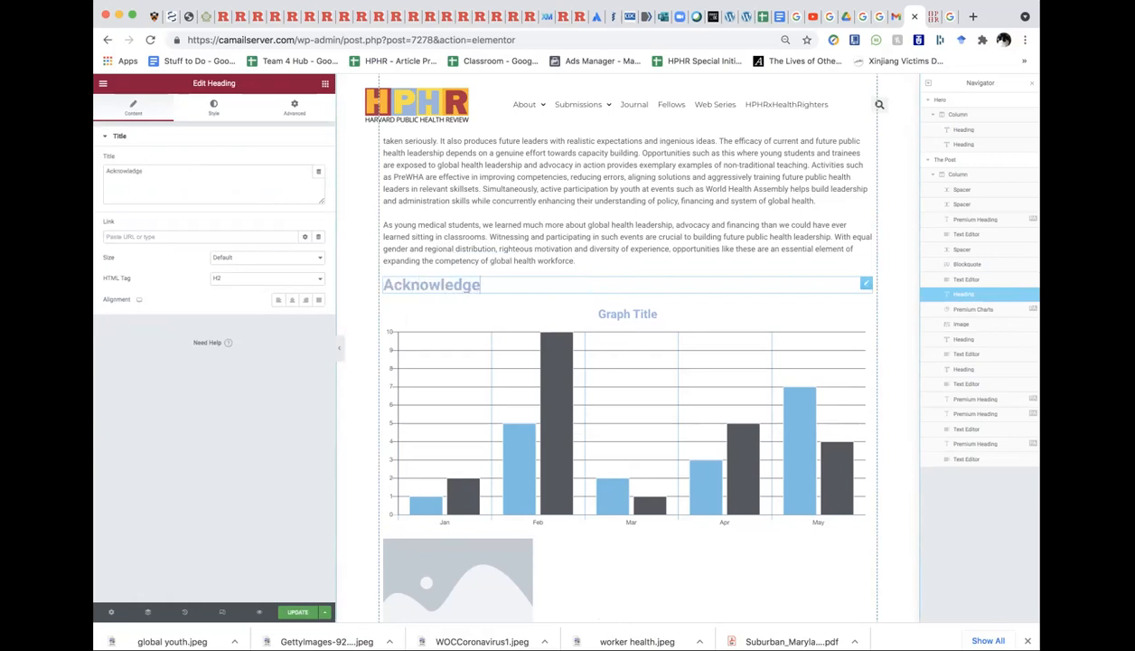
{"action": "key", "text": "BackSpace"}
{"action": "type", "text": "ments"}
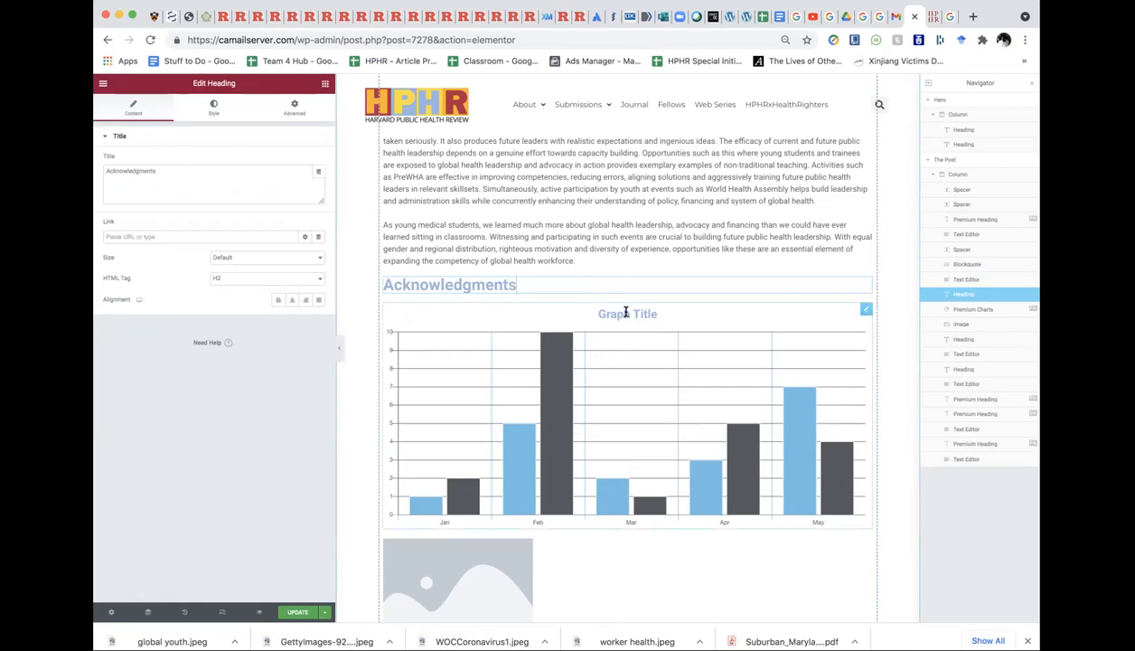
- Insert a Text Editor widget under the Acknowledgments heading and copy the acknowledgements paragraph from the original article for its text
{"action": "left_click", "coordinate": [325, 83]}
{"action": "left_click_drag", "start_coordinate": [129, 224], "coordinate": [429, 287]}
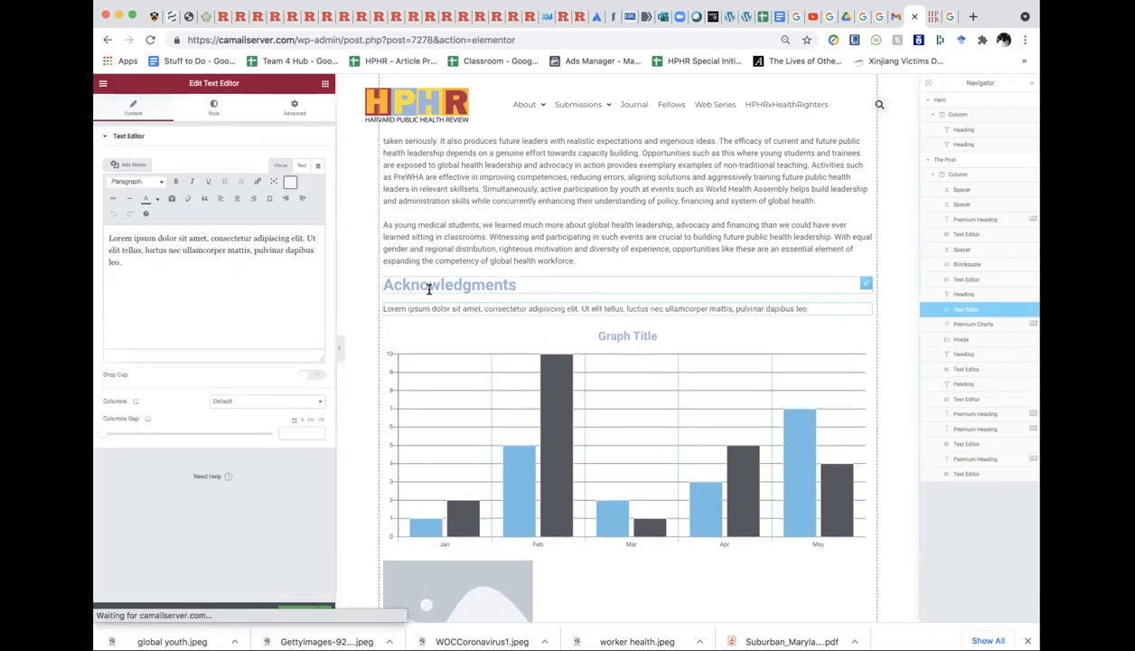
{"action": "left_click", "coordinate": [915, 16]}
{"action": "left_click_drag", "start_coordinate": [403, 338], "coordinate": [604, 401]}
{"action": "key", "text": "ctrl+c"}
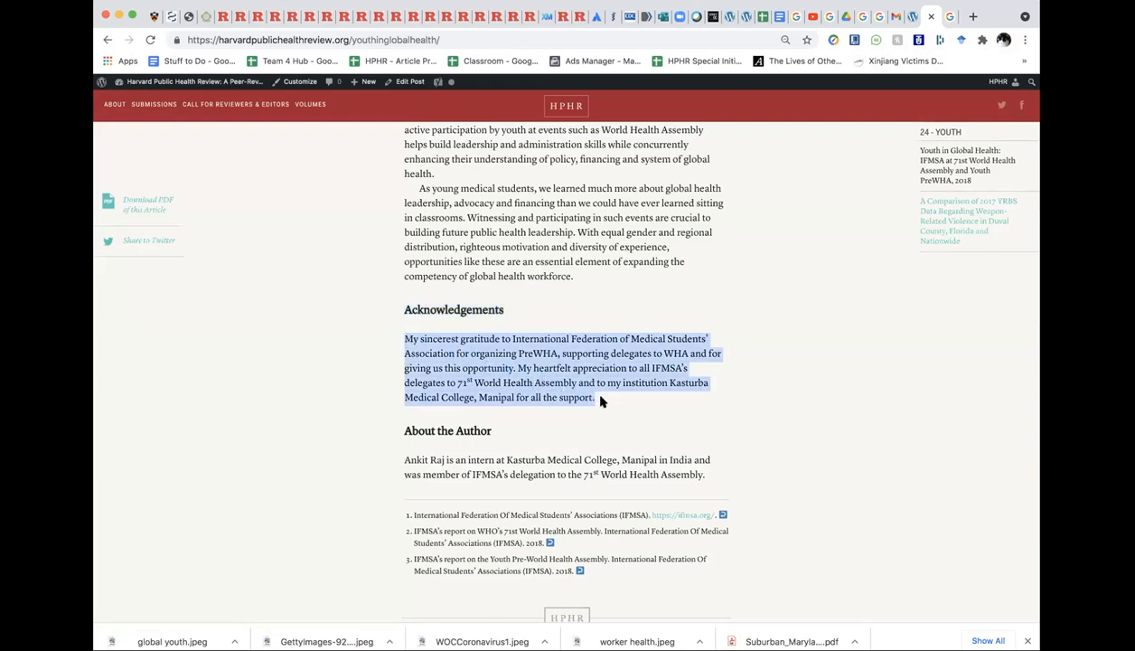
{"action": "left_click", "coordinate": [913, 16]}
{"action": "key", "text": "ctrl+a"}
{"action": "key", "text": "ctrl+v"}
{"action": "key", "text": "ctrl+z"}
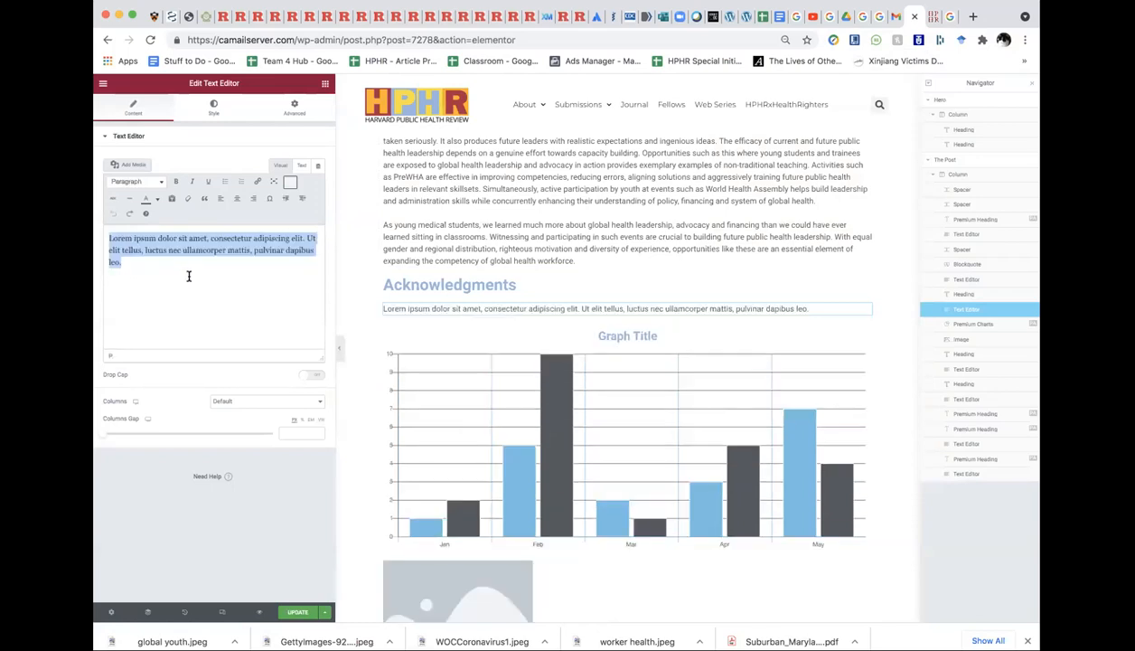
{"action": "key", "text": "ctrl+v"}
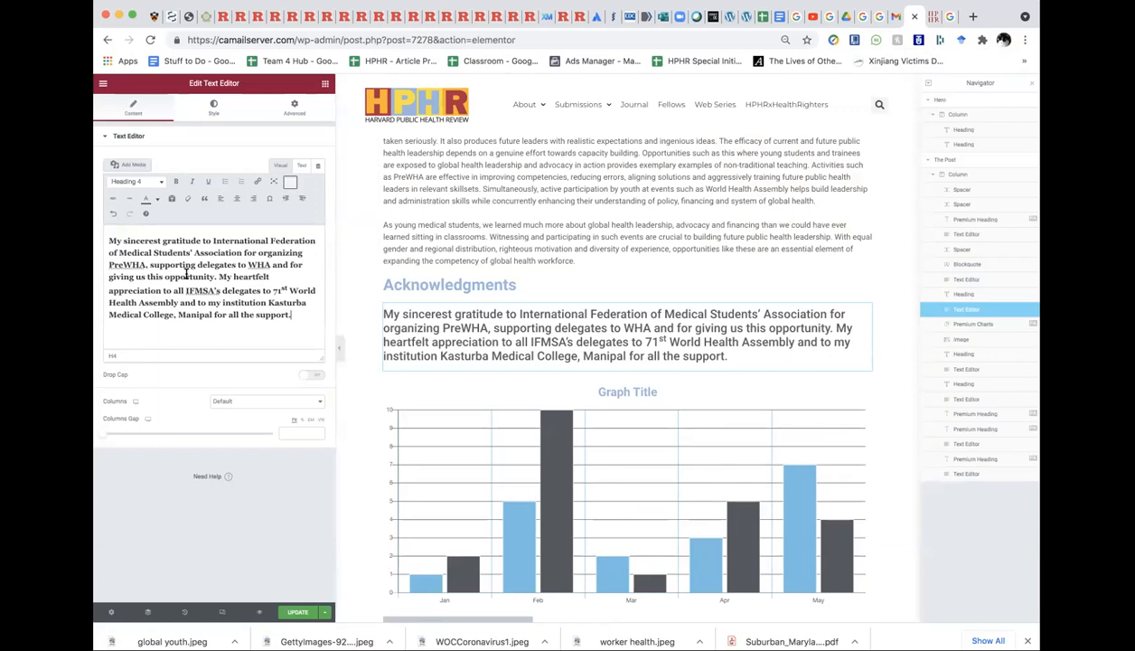
{"action": "key", "text": "ctrl+z"}
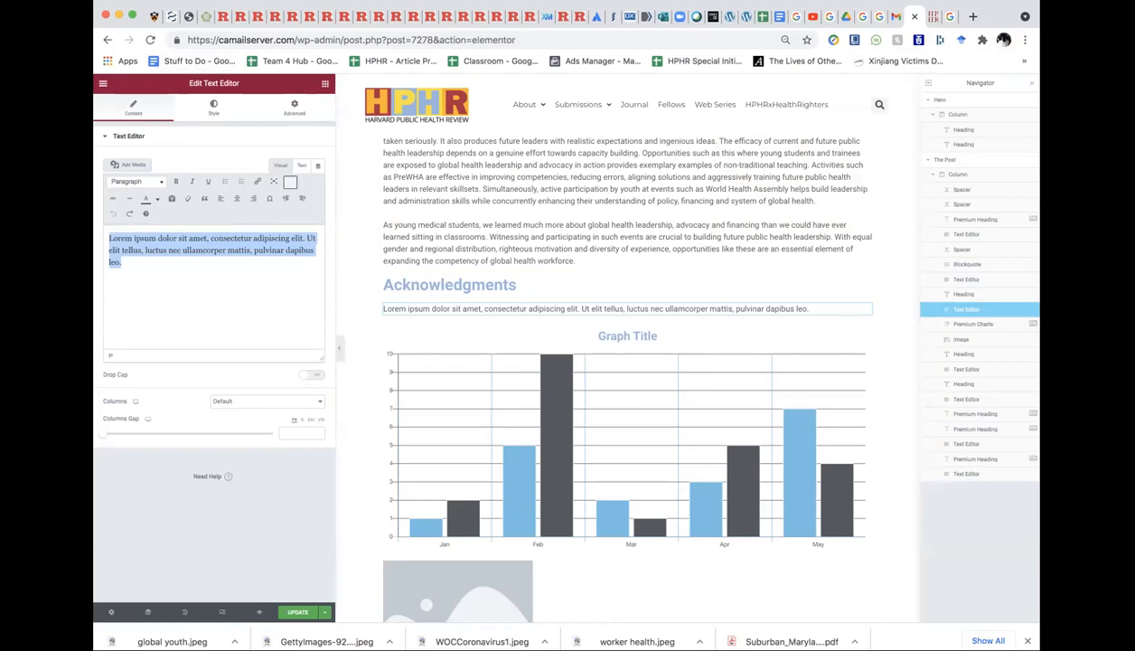
- Replace the placeholder under Acknowledgments with the copied acknowledgements paragraph, pasted without its source formatting
{"action": "left_click", "coordinate": [190, 1]}
{"action": "left_click", "coordinate": [208, 47]}
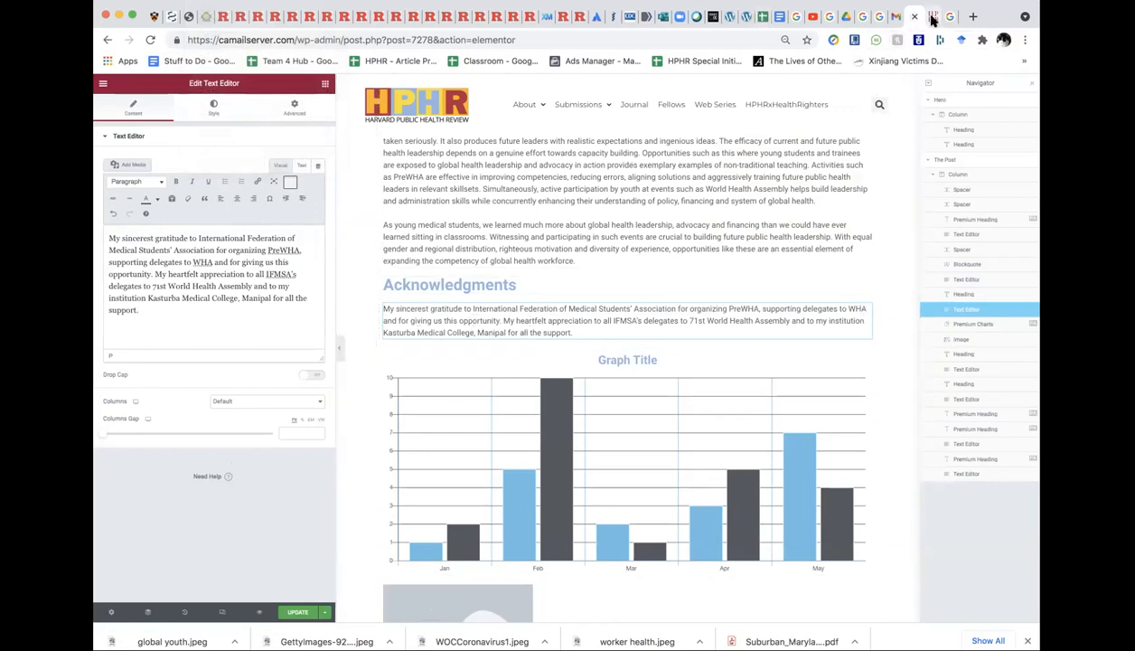
- Check the original article's "About the Author" heading and insert a Heading widget between the chart and the image placeholder
{"action": "left_click", "coordinate": [934, 16]}
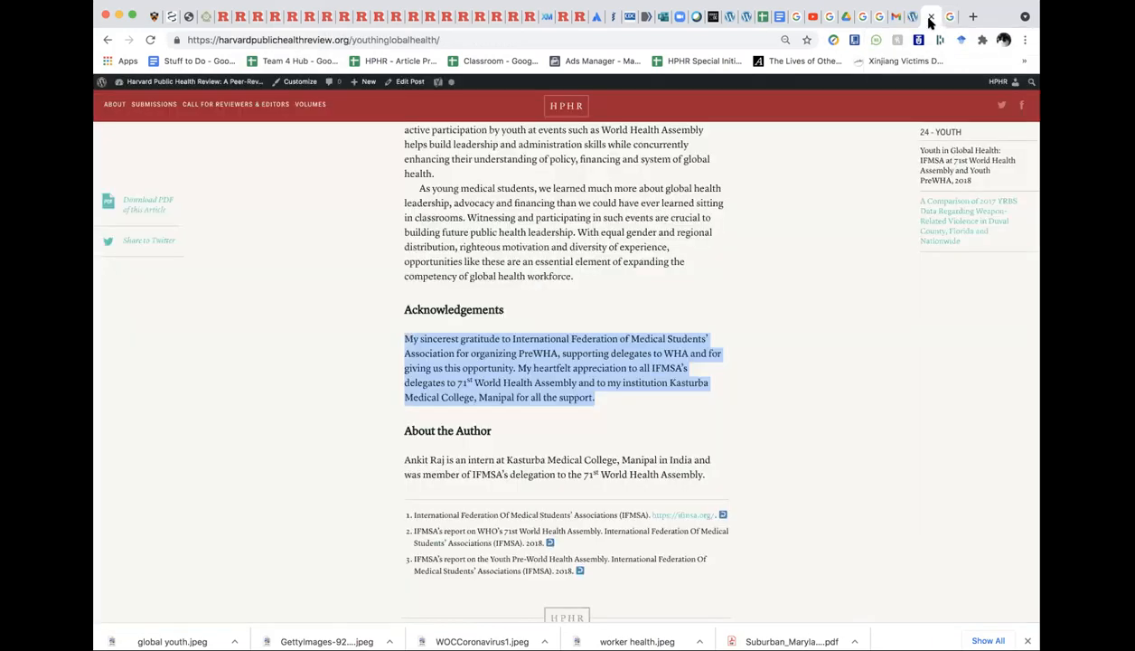
{"action": "left_click", "coordinate": [462, 423]}
{"action": "left_click_drag", "start_coordinate": [495, 434], "coordinate": [392, 438]}
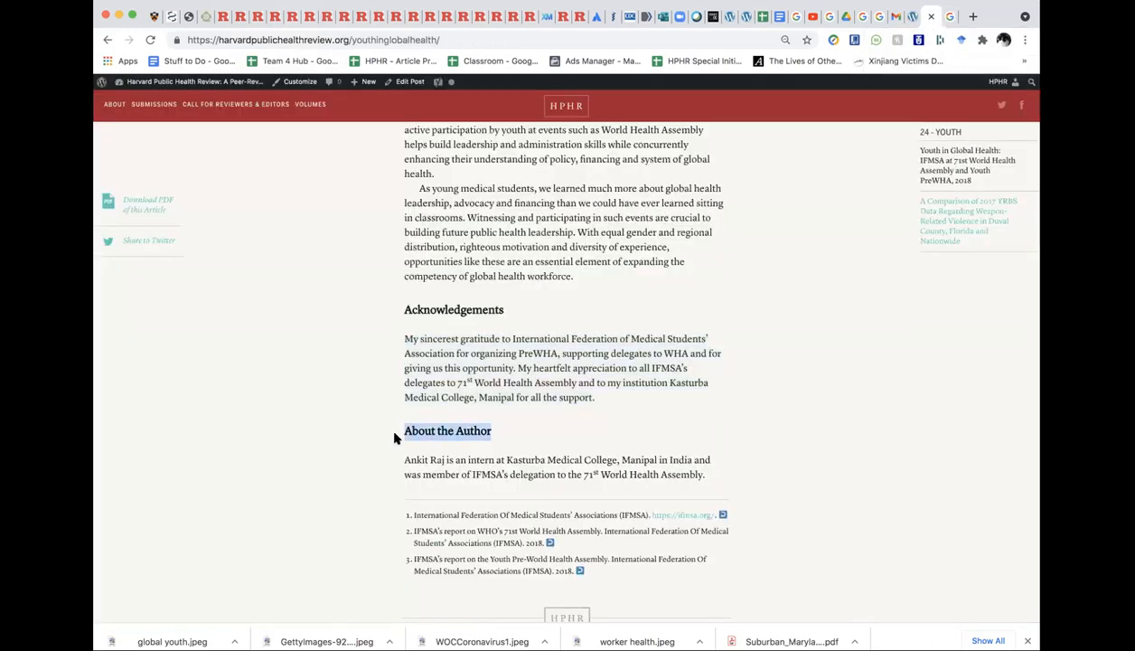
{"action": "left_click", "coordinate": [908, 16]}
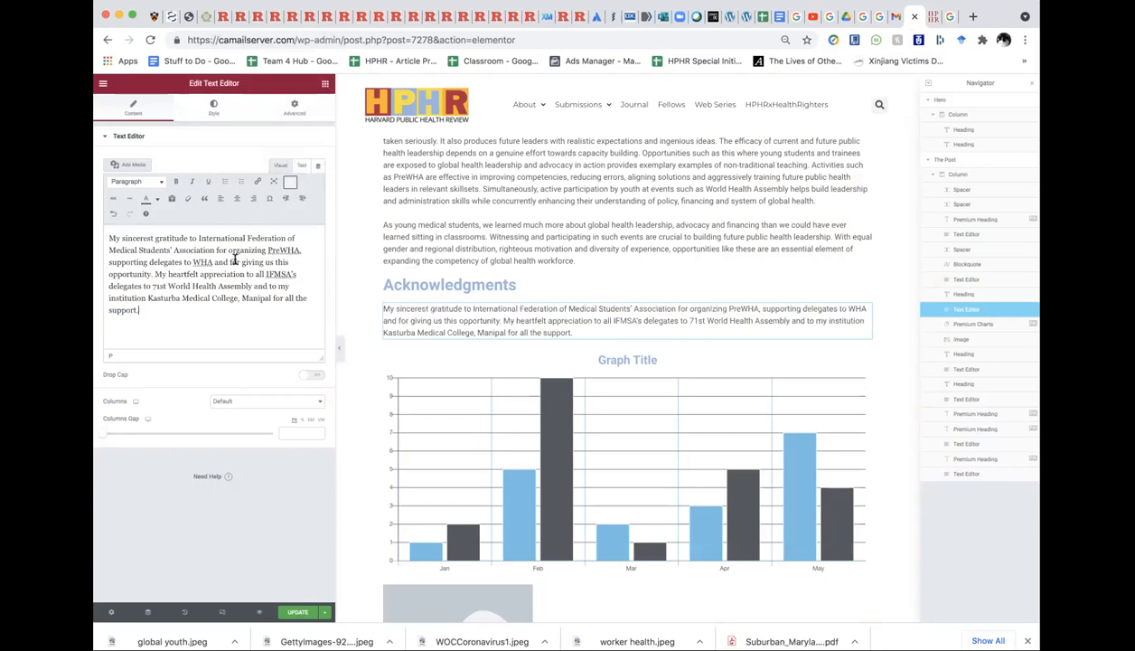
{"action": "left_click", "coordinate": [323, 83]}
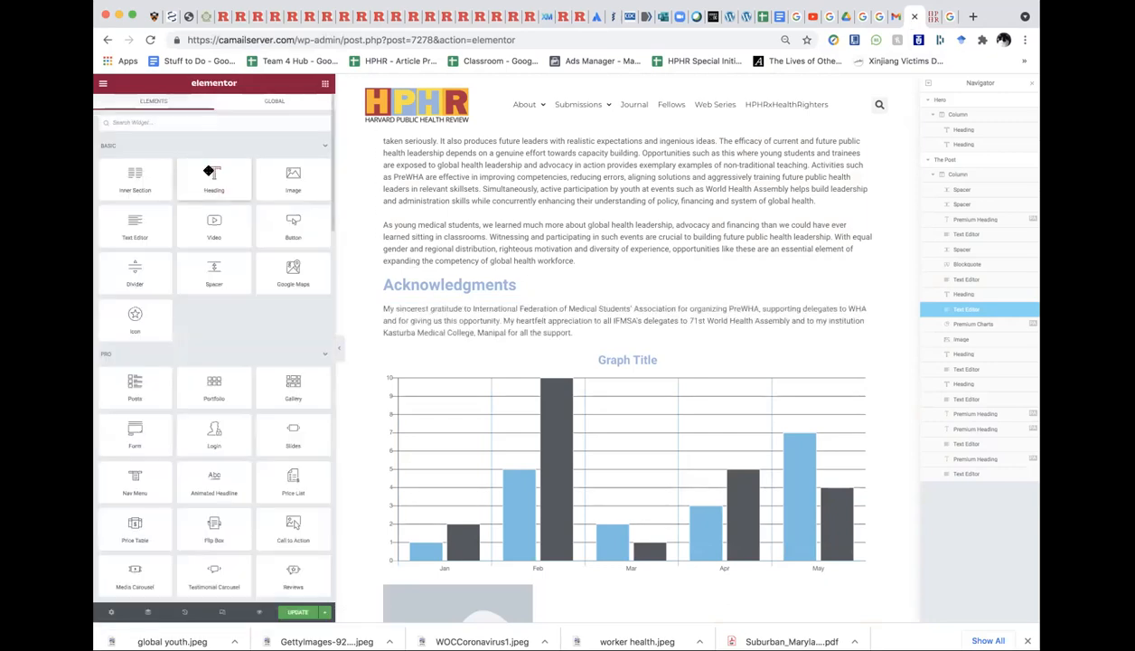
{"action": "mouse_move", "coordinate": [430, 349]}
{"action": "left_mouse_down"}
{"action": "mouse_move", "coordinate": [426, 339]}
{"action": "mouse_move", "coordinate": [432, 364]}
{"action": "mouse_move", "coordinate": [431, 355]}
{"action": "left_mouse_up"}
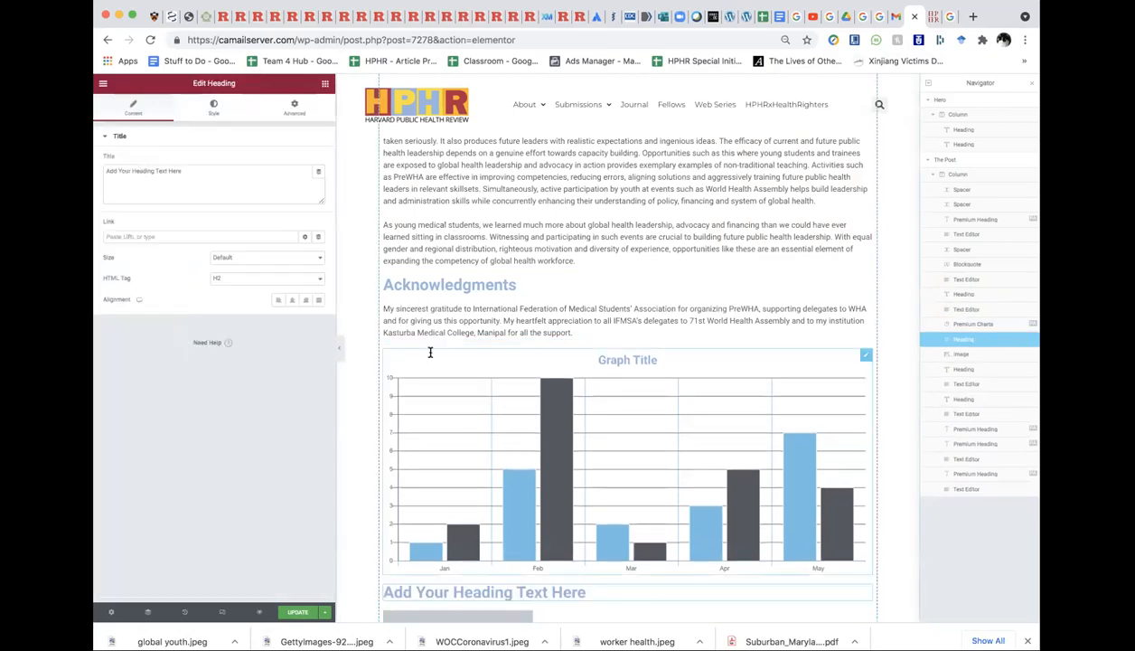
- Delete the unused Premium Charts widget below the acknowledgements paragraph
{"action": "left_click", "coordinate": [438, 474]}
{"action": "scroll", "coordinate": [437, 474], "scroll_direction": "down", "scroll_amount": 3}
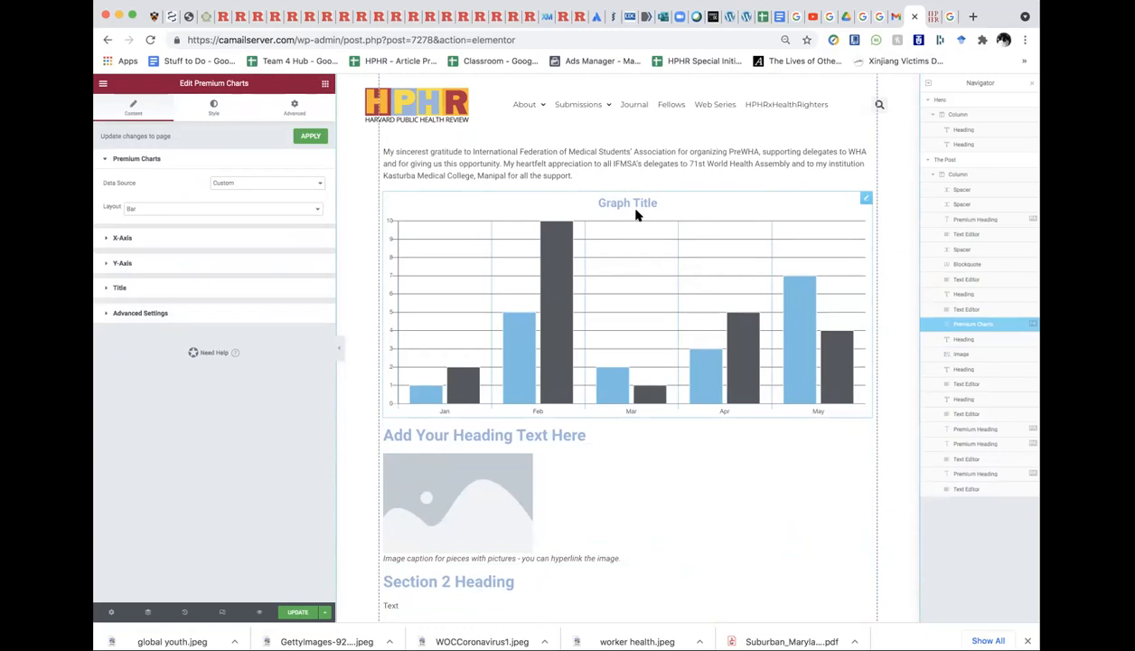
{"action": "right_click", "coordinate": [969, 329]}
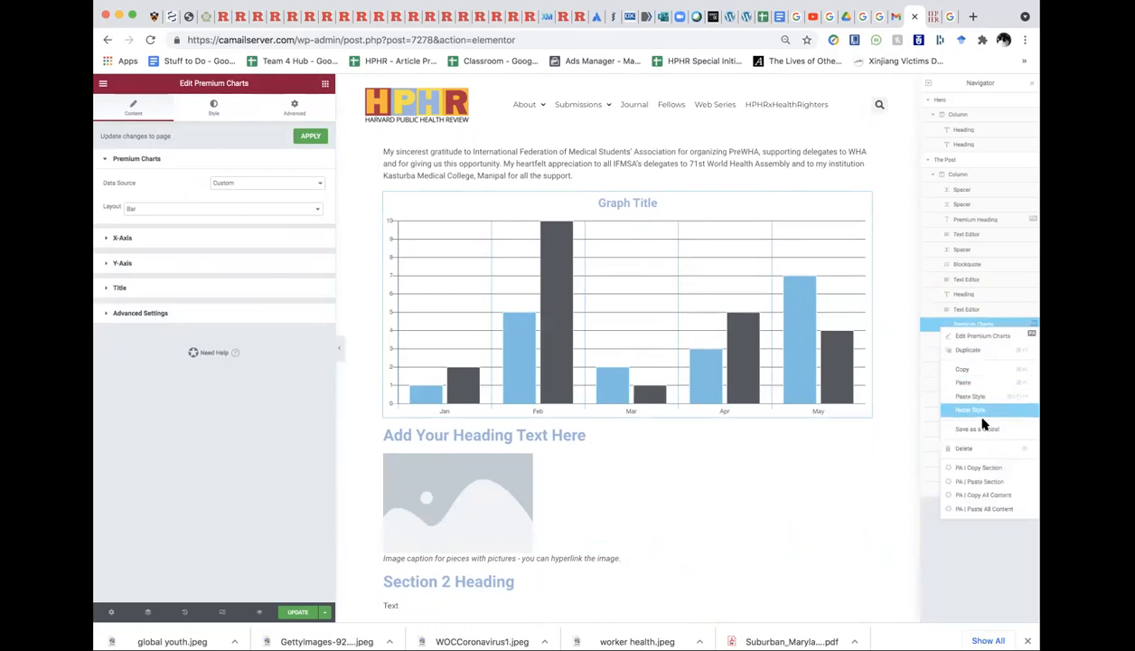
{"action": "left_click", "coordinate": [985, 448]}
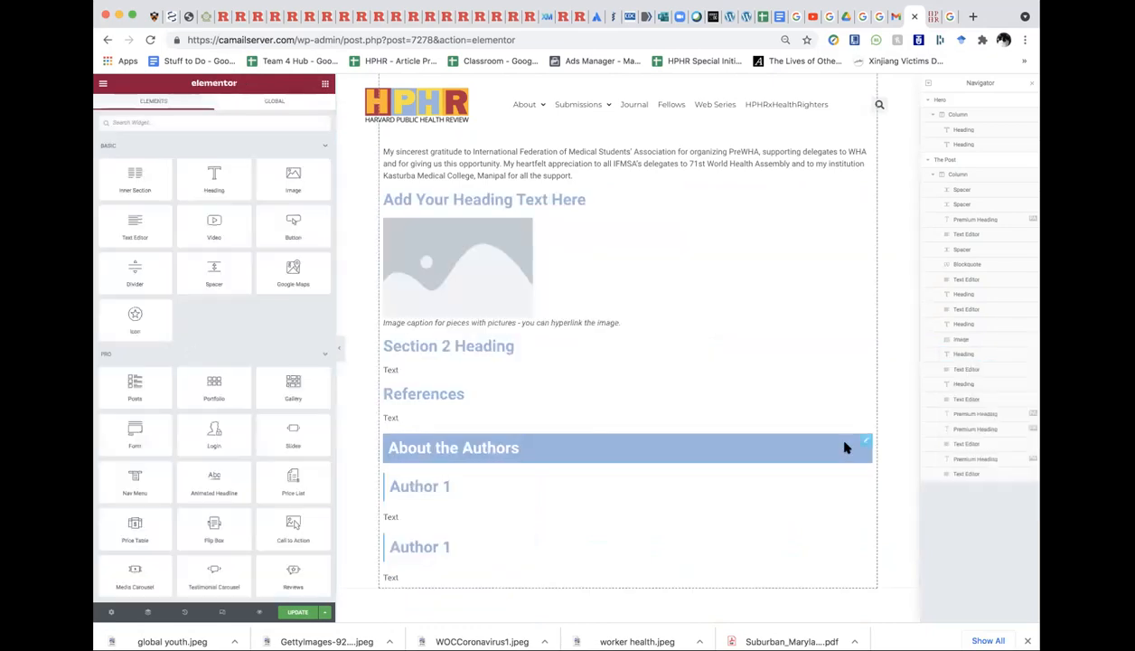
- Set the text of the new heading below the acknowledgements paragraph to "About the Author"
{"action": "scroll", "coordinate": [502, 202], "scroll_direction": "up", "scroll_amount": 2}
{"action": "scroll", "coordinate": [493, 254], "scroll_direction": "up", "scroll_amount": 3}
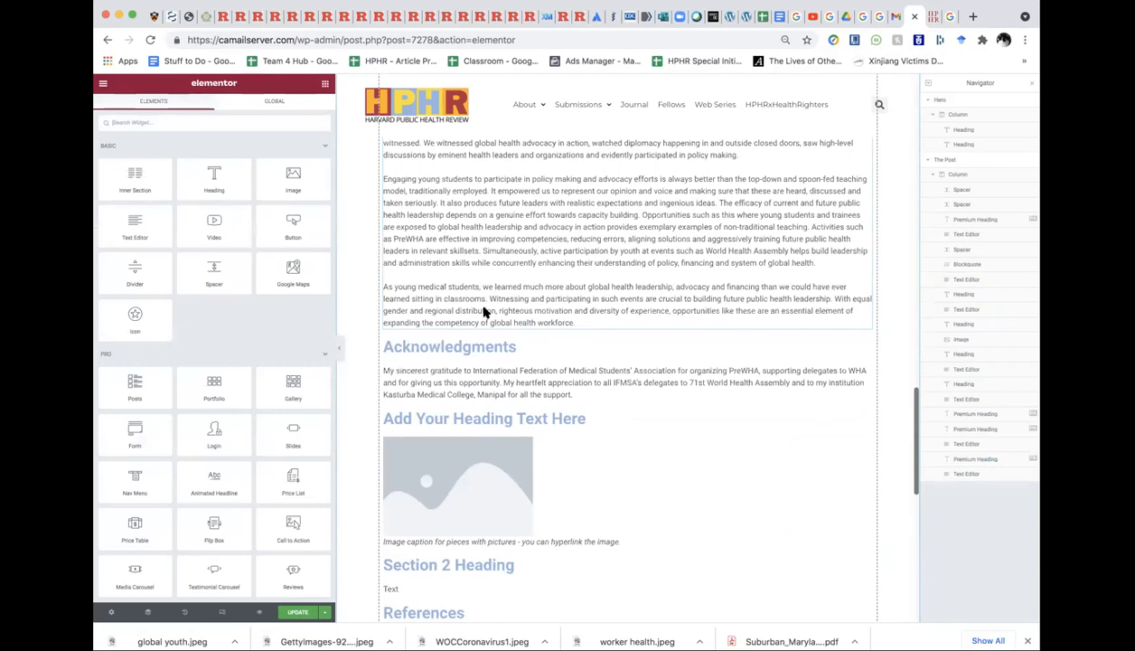
{"action": "left_click", "coordinate": [445, 418]}
{"action": "triple_click", "coordinate": [155, 184]}
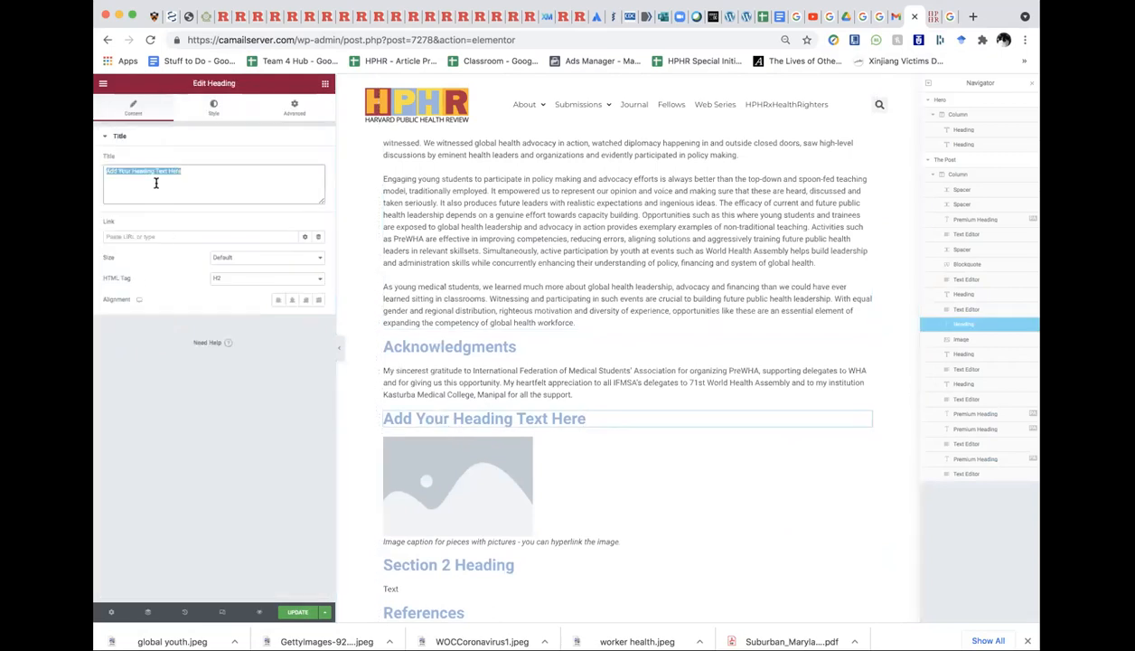
{"action": "type", "text": "About t"}
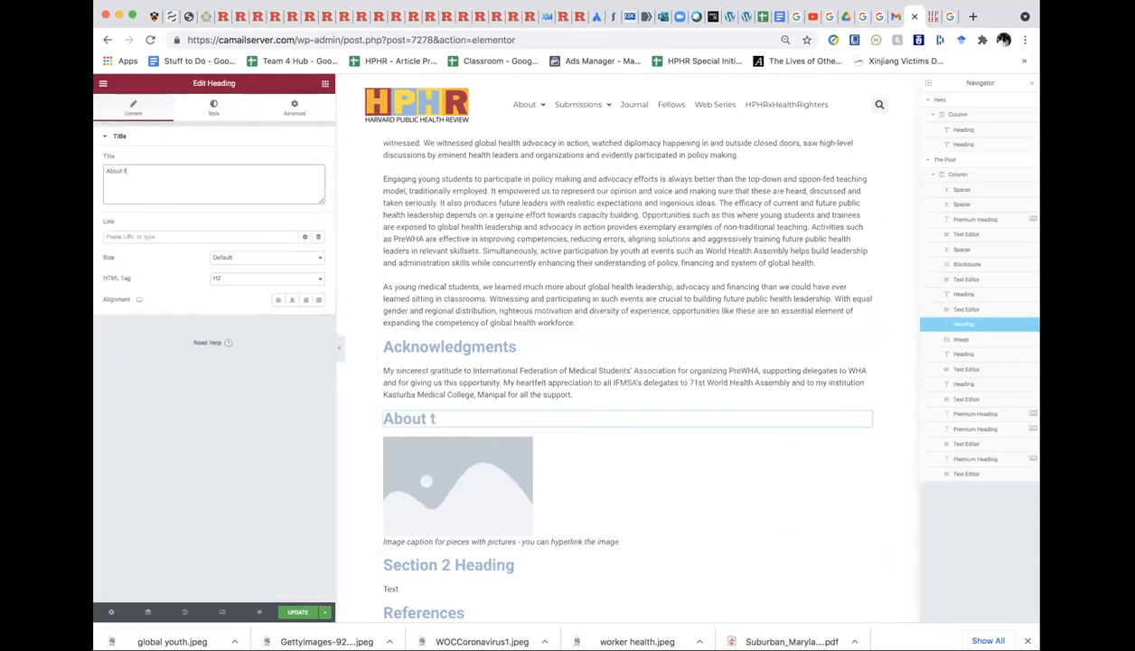
{"action": "type", "text": "he Author"}
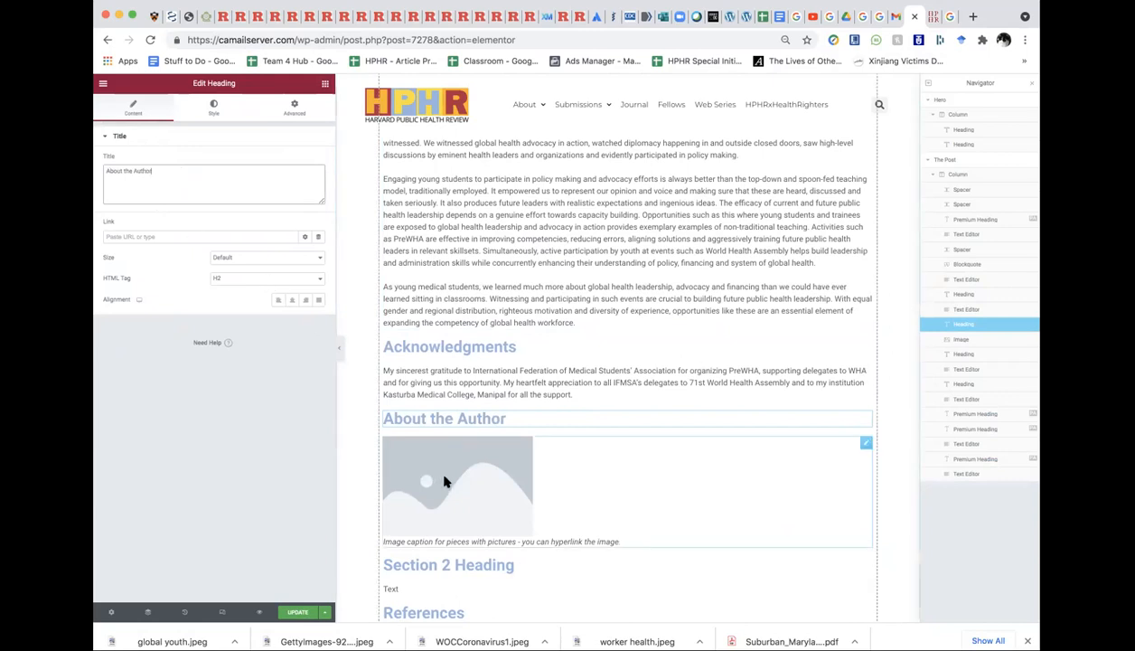
{"action": "scroll", "coordinate": [444, 481], "scroll_direction": "down", "scroll_amount": 1}
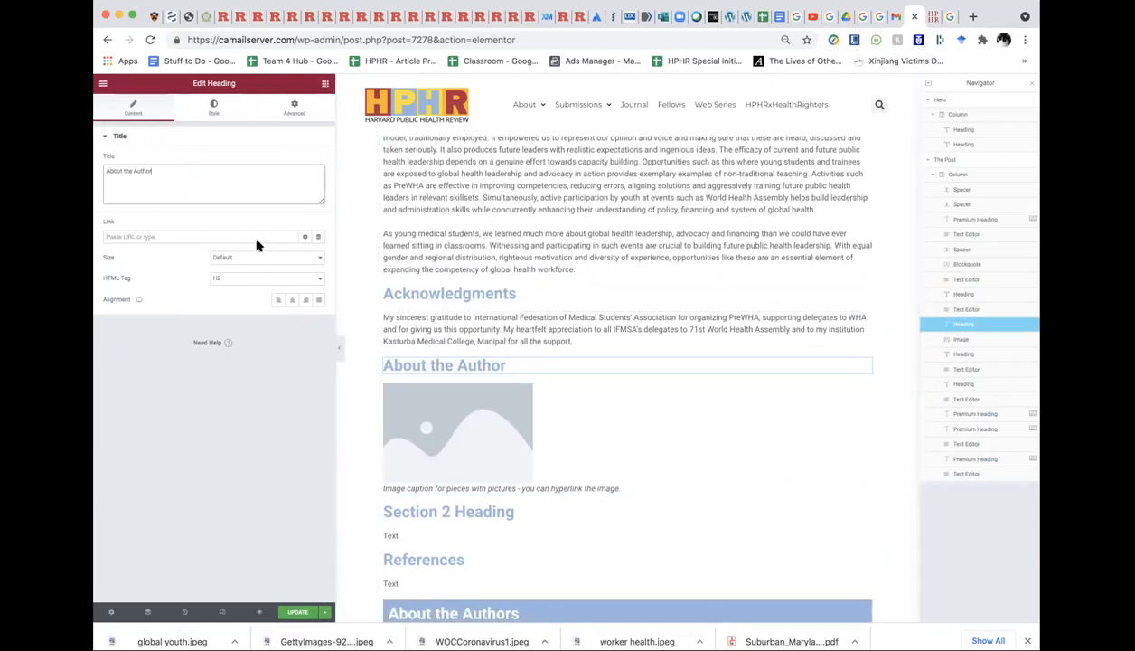
- Duplicate the acknowledgements text widget and move the copy directly below the "About the Author" heading
{"action": "left_click", "coordinate": [496, 329]}
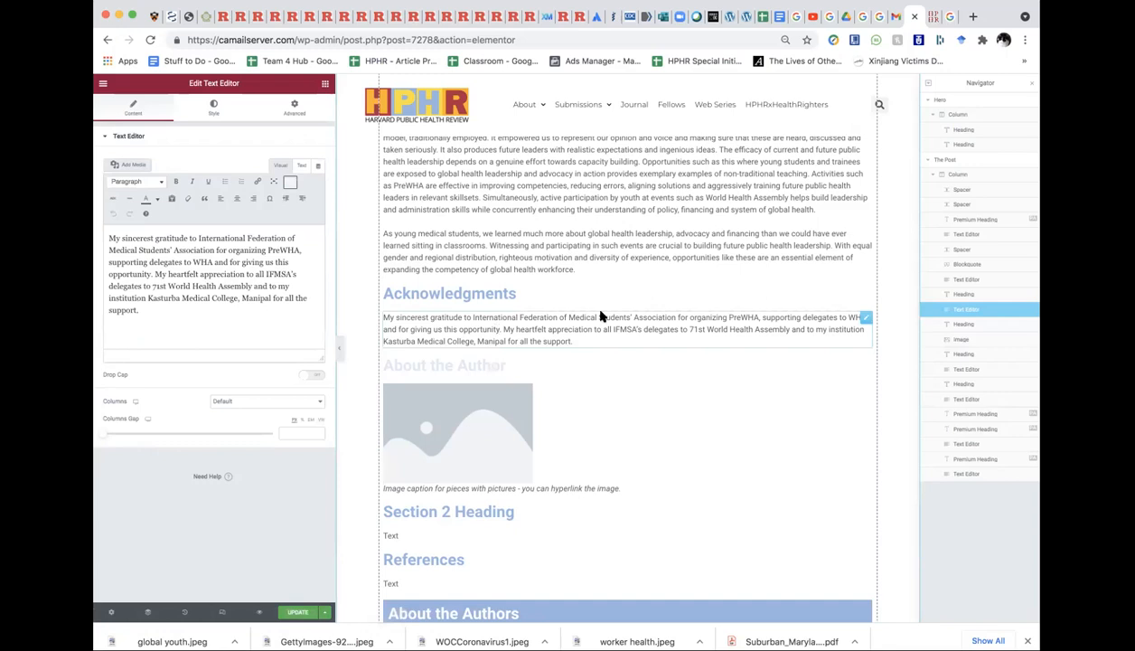
{"action": "right_click", "coordinate": [861, 320]}
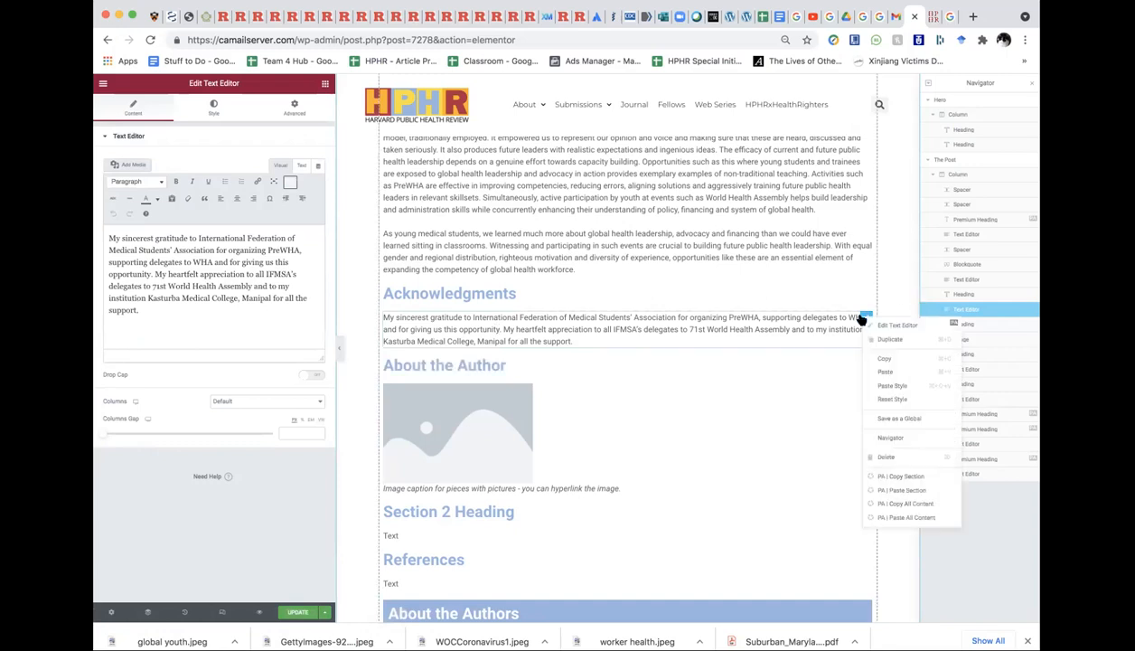
{"action": "left_click", "coordinate": [891, 339]}
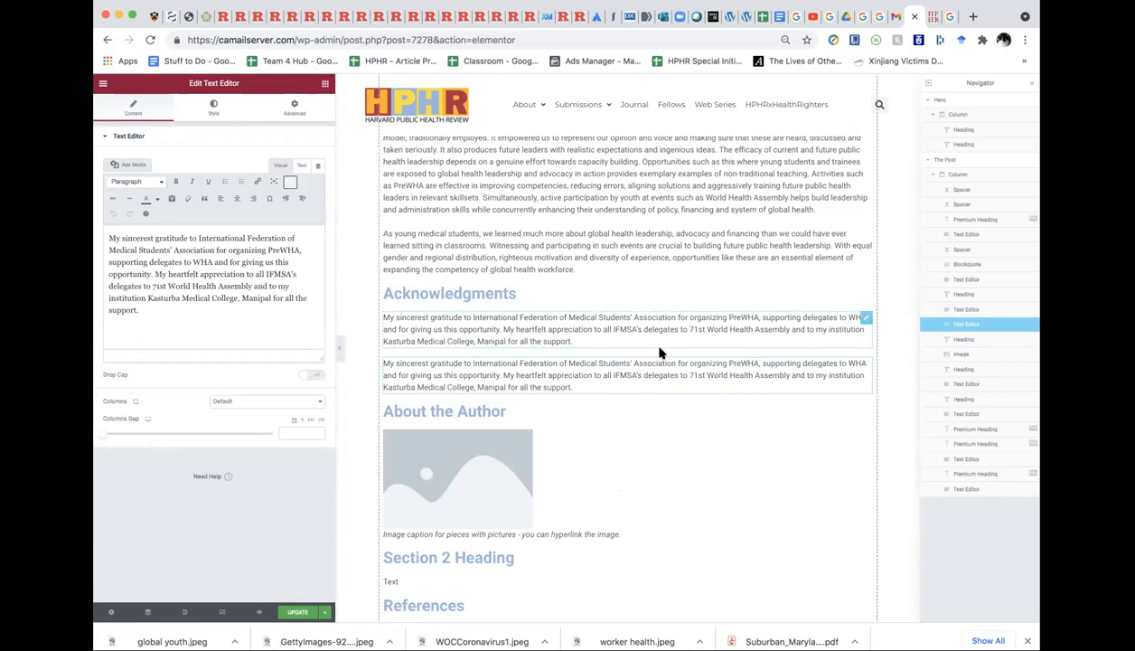
{"action": "left_click_drag", "start_coordinate": [863, 362], "coordinate": [839, 404]}
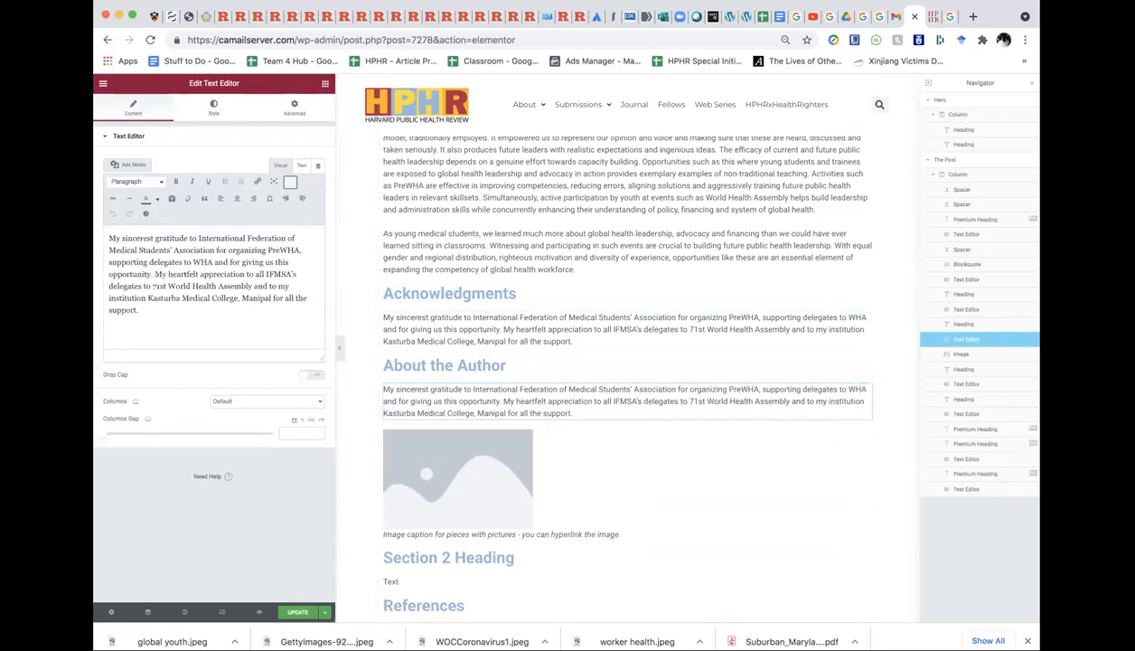
- Replace the duplicated paragraph under "About the Author" with the author biography copied from the original article, pasted without its source formatting
{"action": "left_click", "coordinate": [934, 16]}
{"action": "mouse_move", "coordinate": [404, 457]}
{"action": "left_mouse_down"}
{"action": "mouse_move", "coordinate": [601, 486]}
{"action": "mouse_move", "coordinate": [698, 480]}
{"action": "mouse_move", "coordinate": [398, 459]}
{"action": "left_mouse_up"}
{"action": "key", "text": "ctrl+c"}
{"action": "left_click", "coordinate": [707, 470]}
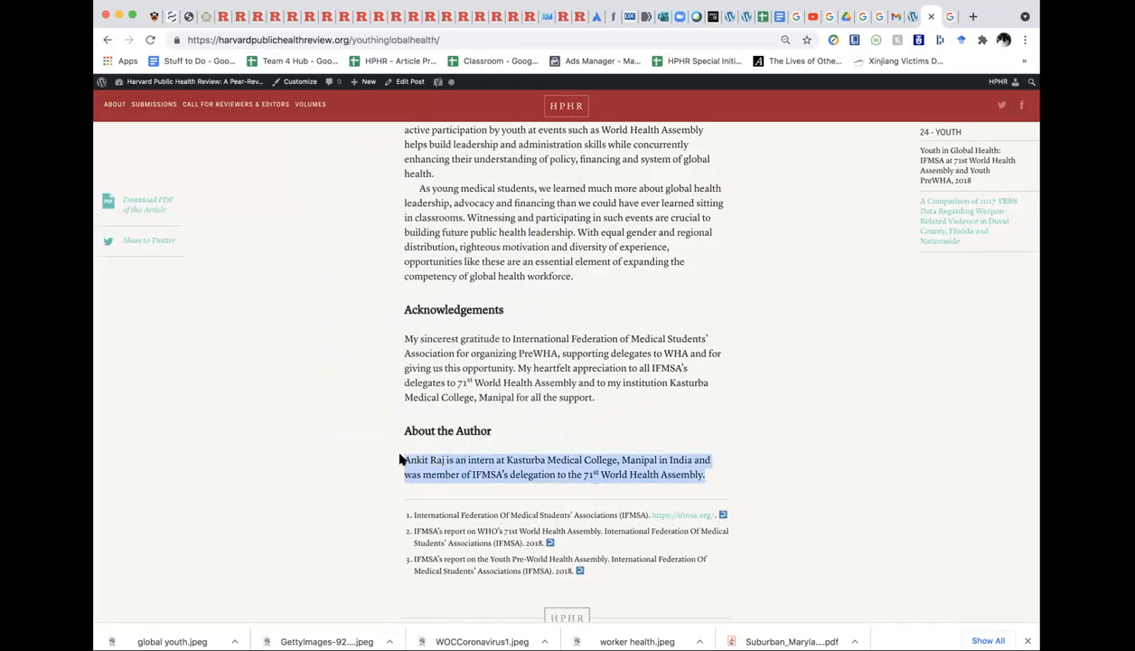
{"action": "left_click", "coordinate": [913, 16]}
{"action": "left_click", "coordinate": [175, 299]}
{"action": "key", "text": "ctrl+a"}
{"action": "key", "text": "ctrl+v"}
{"action": "key", "text": "ctrl+z"}
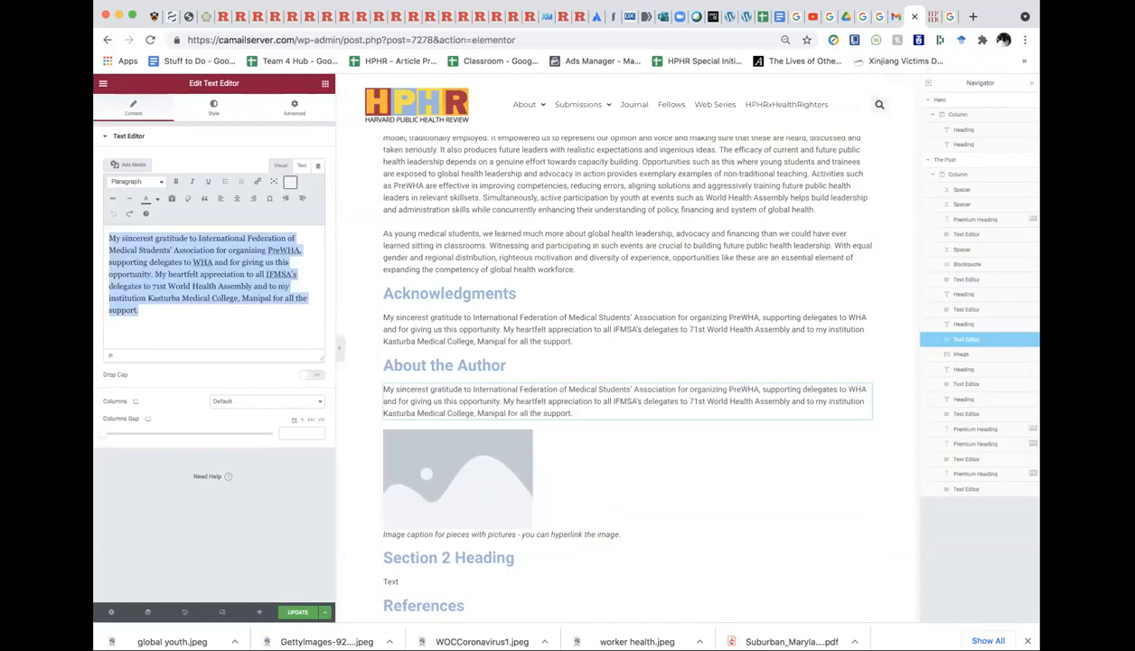
{"action": "left_click", "coordinate": [202, 1]}
{"action": "left_click", "coordinate": [206, 45]}
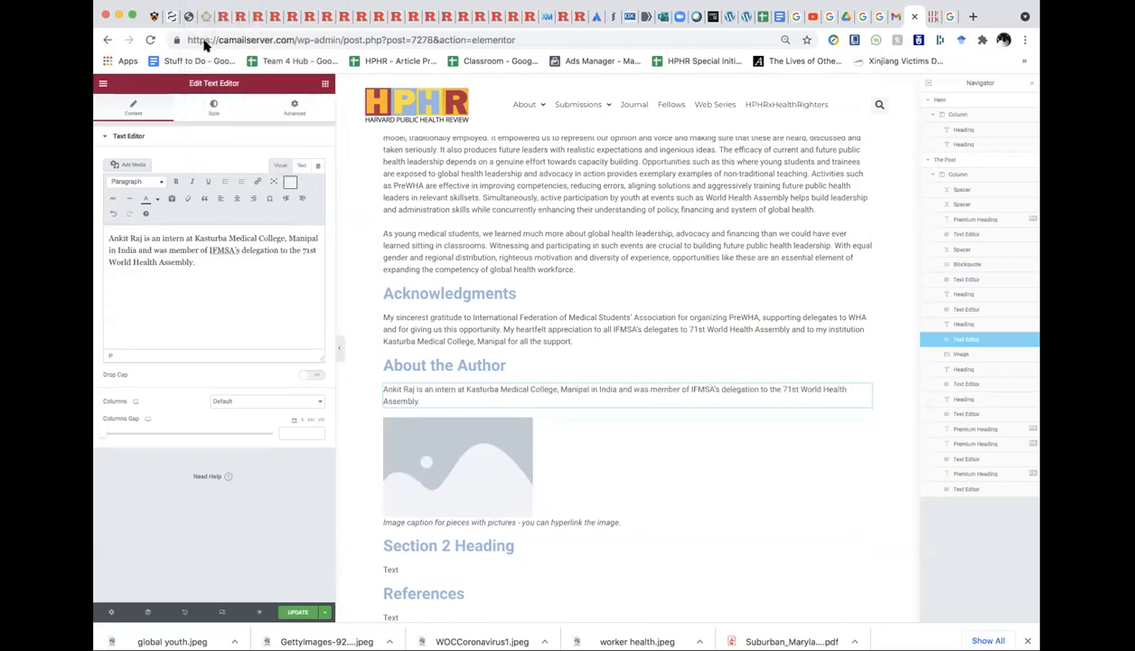
- Delete the unused image placeholder, the "Section 2 Heading" widget and its placeholder text above References
{"action": "left_click", "coordinate": [531, 440]}
{"action": "right_click", "coordinate": [533, 418]}
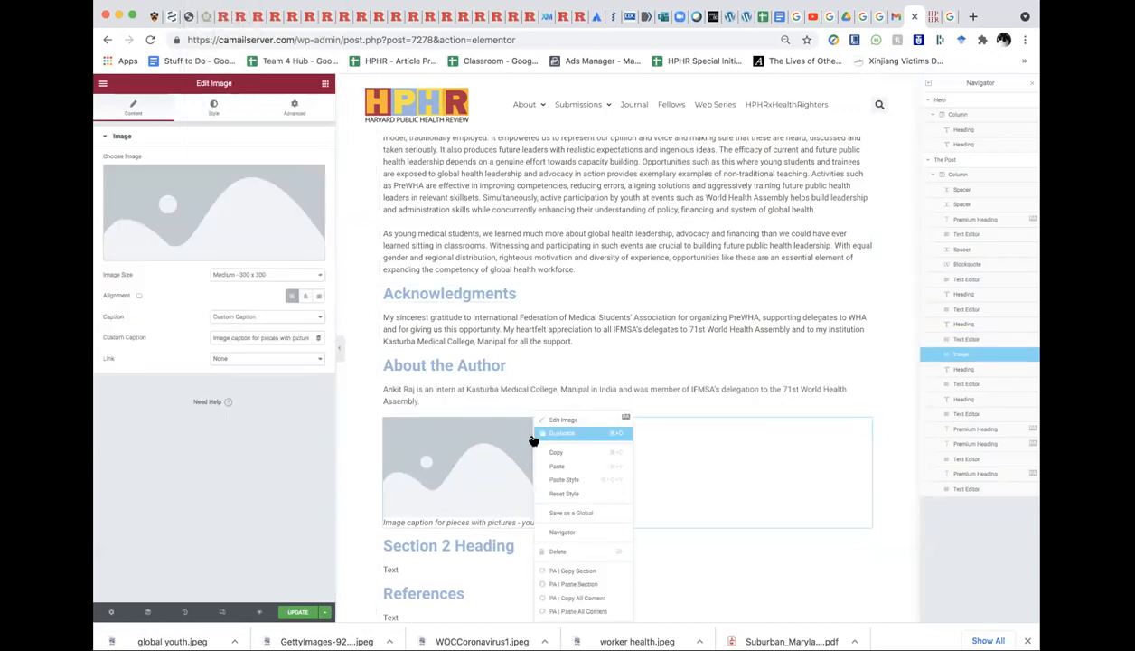
{"action": "left_click", "coordinate": [578, 551]}
{"action": "left_click", "coordinate": [485, 423]}
{"action": "right_click", "coordinate": [479, 412]}
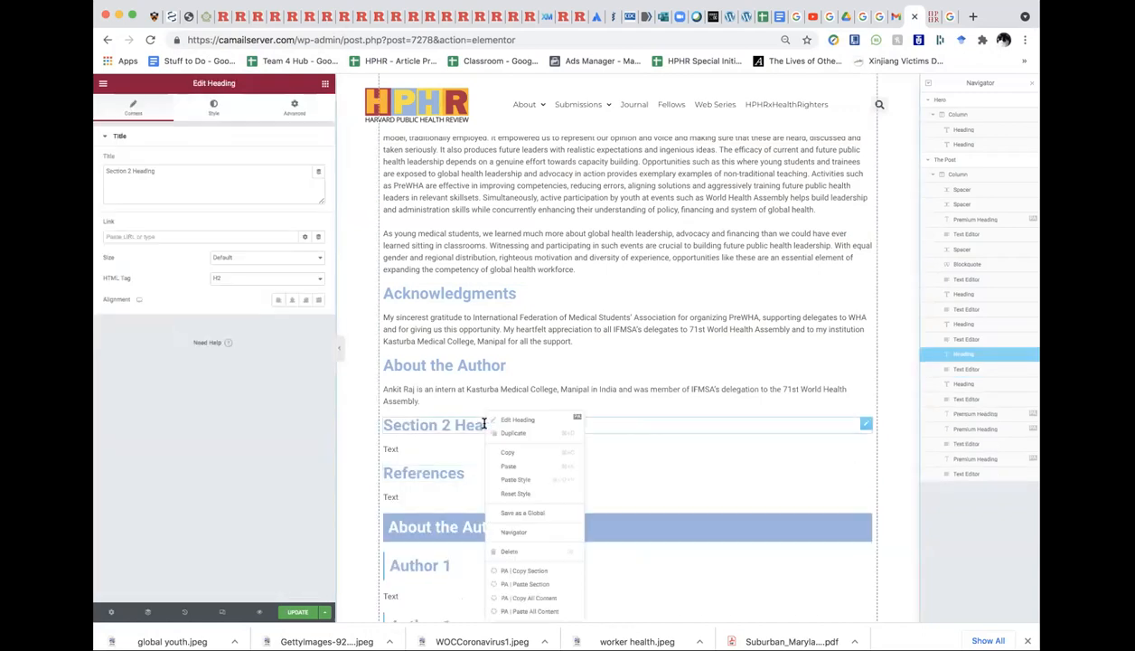
{"action": "left_click", "coordinate": [517, 543]}
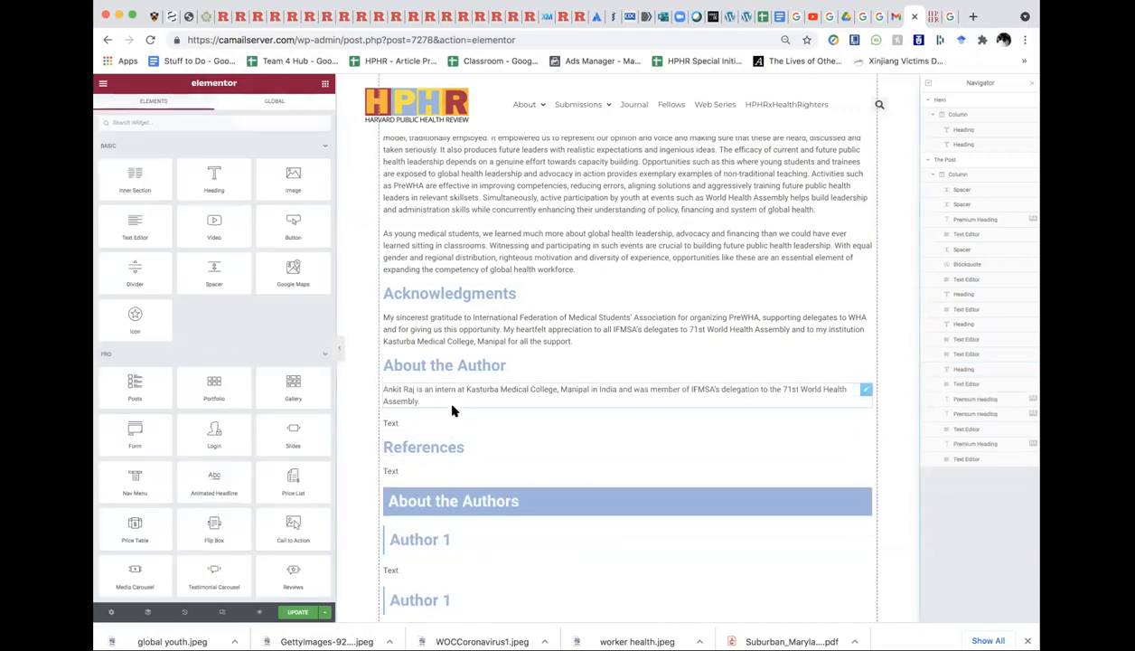
{"action": "right_click", "coordinate": [457, 419]}
{"action": "left_click", "coordinate": [498, 553]}
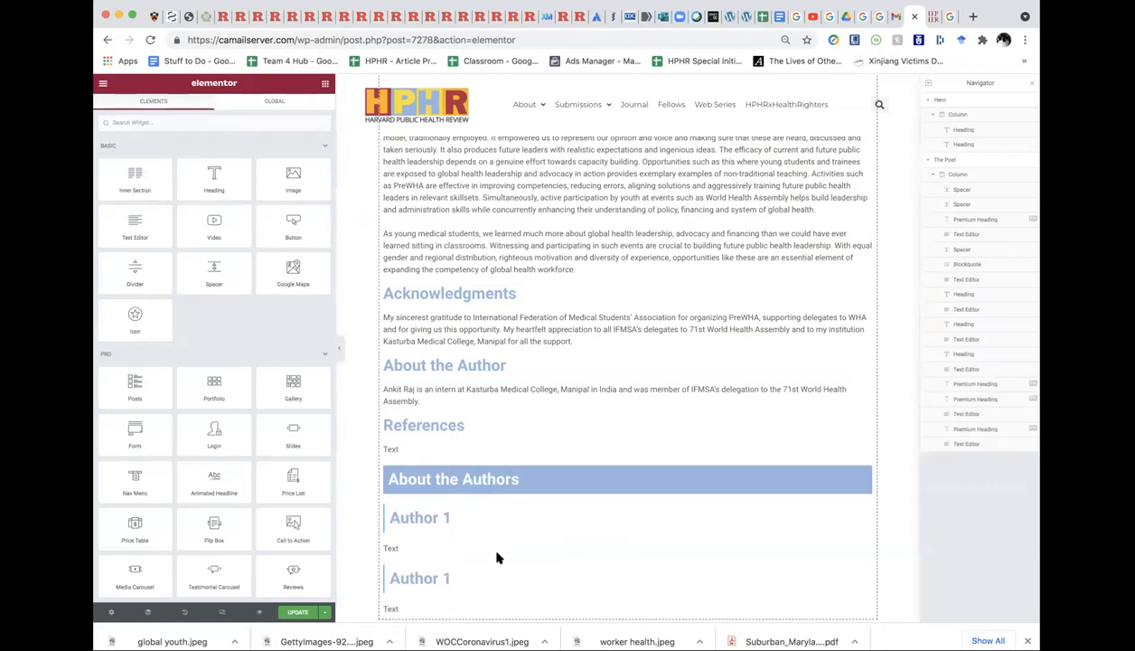
{"action": "left_click", "coordinate": [467, 422]}
{"action": "right_click", "coordinate": [466, 422]}
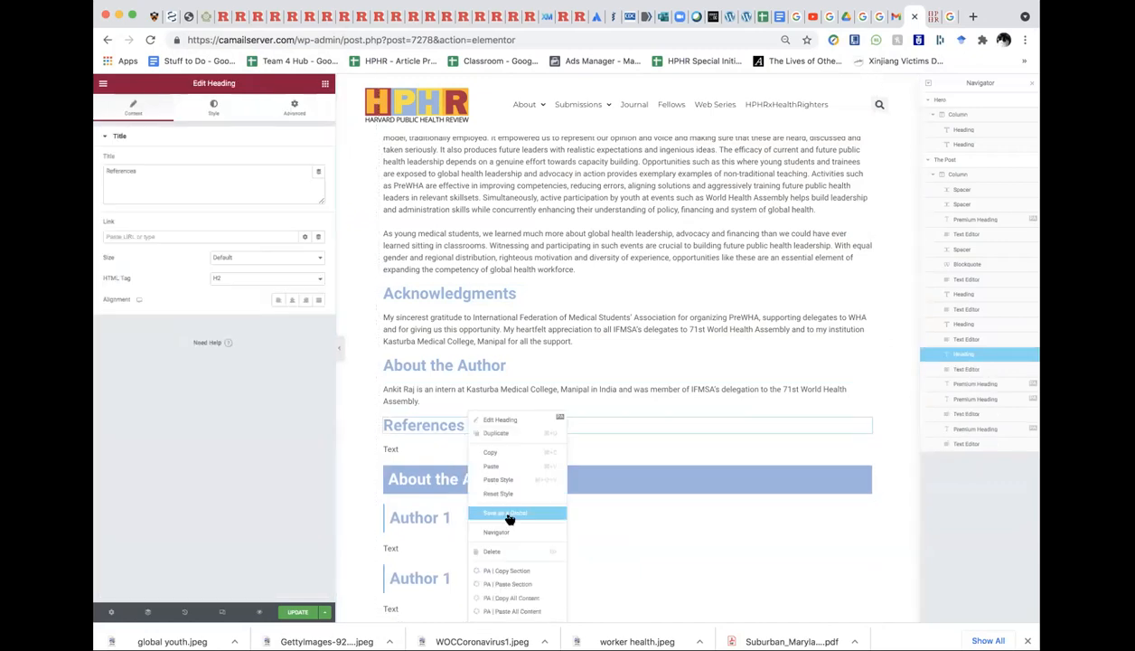
{"action": "left_click", "coordinate": [444, 430]}
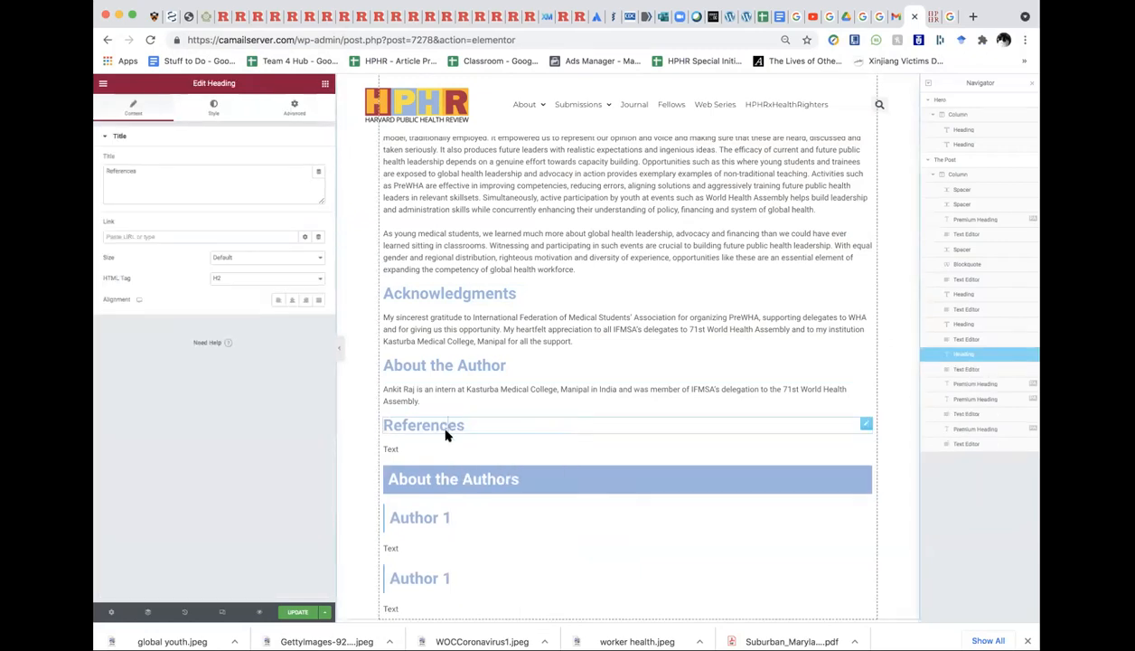
{"action": "right_click", "coordinate": [460, 480]}
{"action": "left_click", "coordinate": [440, 470]}
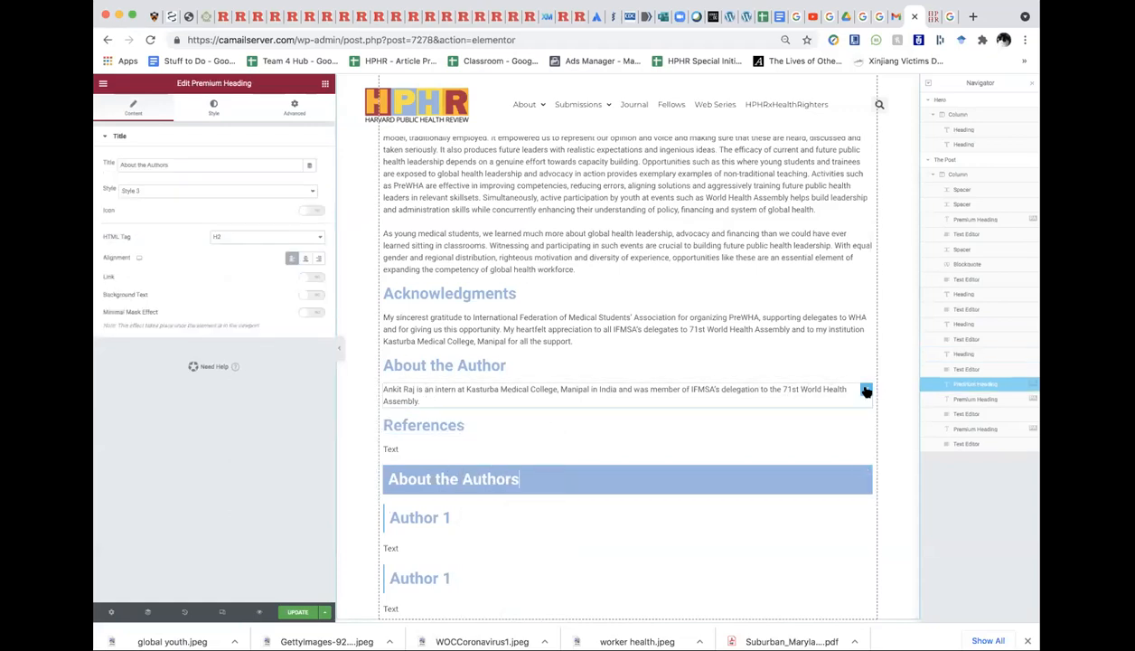
- Move the author biography below the first "Author 1" heading under About the Authors and change that heading to the author's full name
{"action": "left_click_drag", "start_coordinate": [866, 390], "coordinate": [831, 468]}
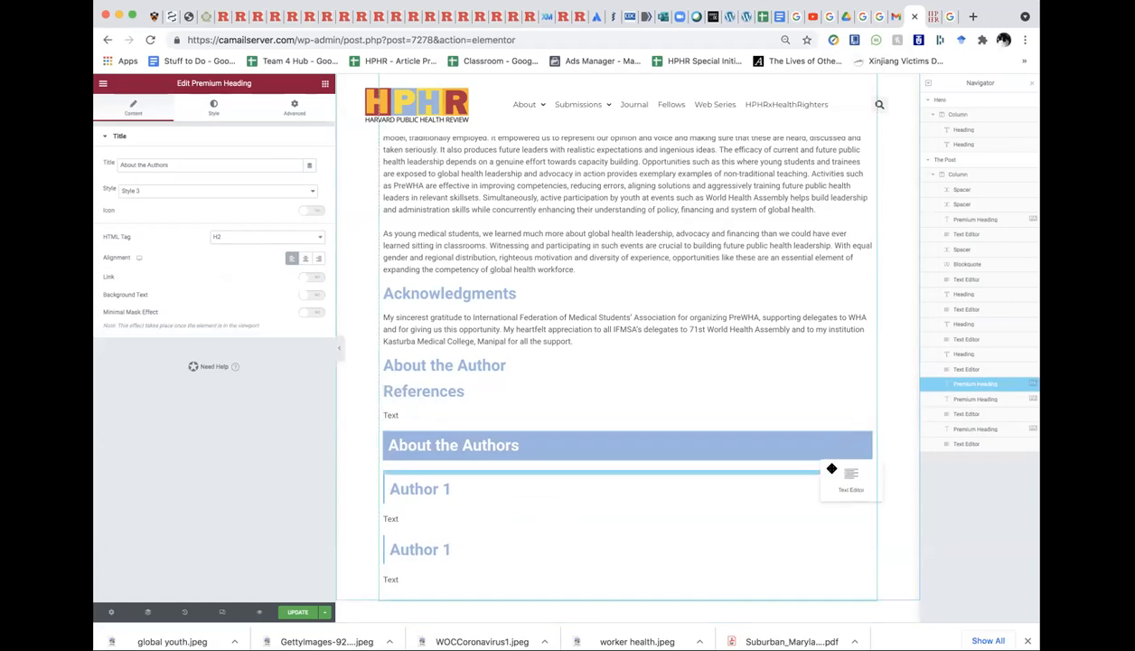
{"action": "left_click_drag", "start_coordinate": [831, 468], "coordinate": [831, 502]}
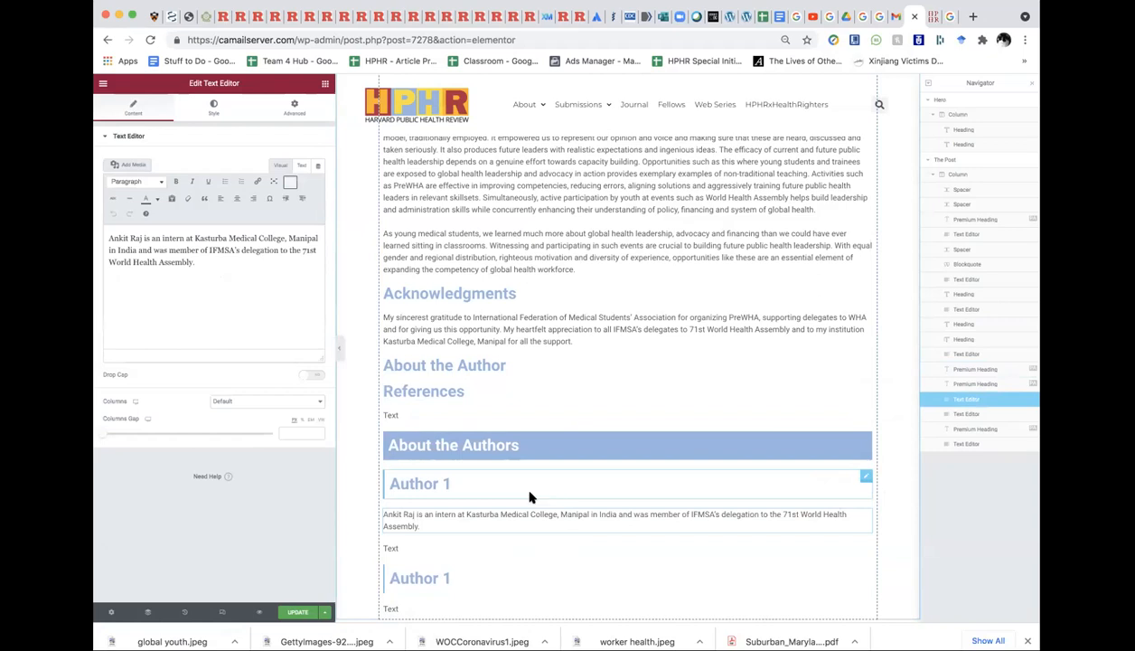
{"action": "left_click", "coordinate": [442, 479]}
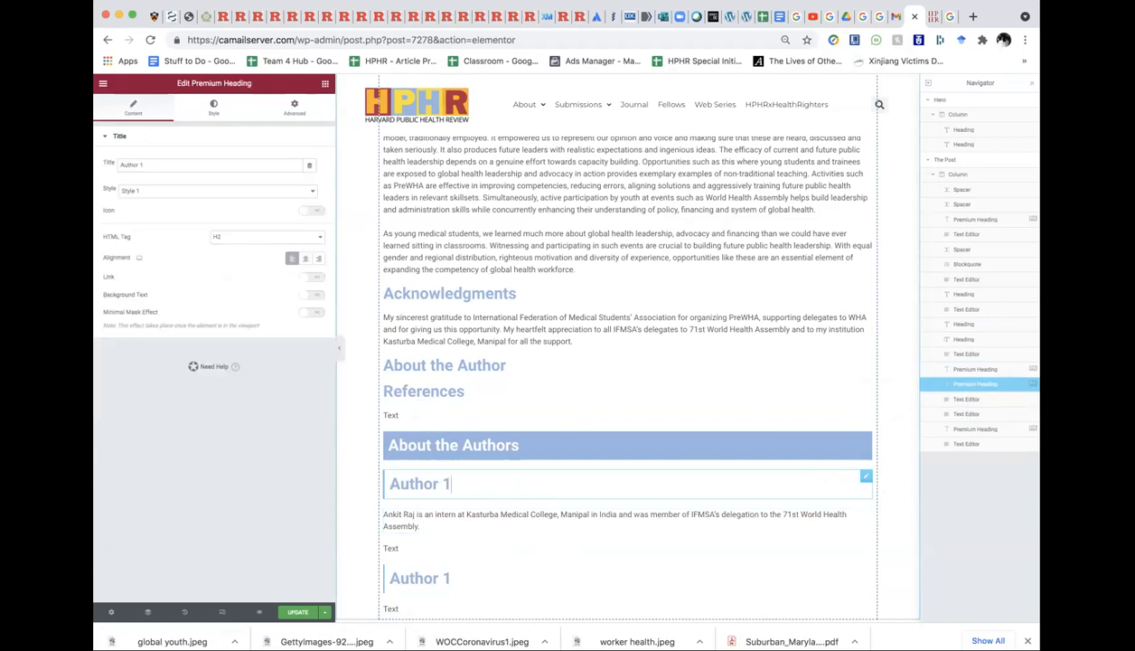
{"action": "left_click_drag", "start_coordinate": [450, 483], "coordinate": [389, 483]}
{"action": "type", "text": "Ankit Ra"}
- Delete the leftover author placeholder texts, the second "Author 1" heading and the redundant "About the Author" heading above References
{"action": "left_click", "coordinate": [428, 548]}
{"action": "right_click", "coordinate": [430, 549]}
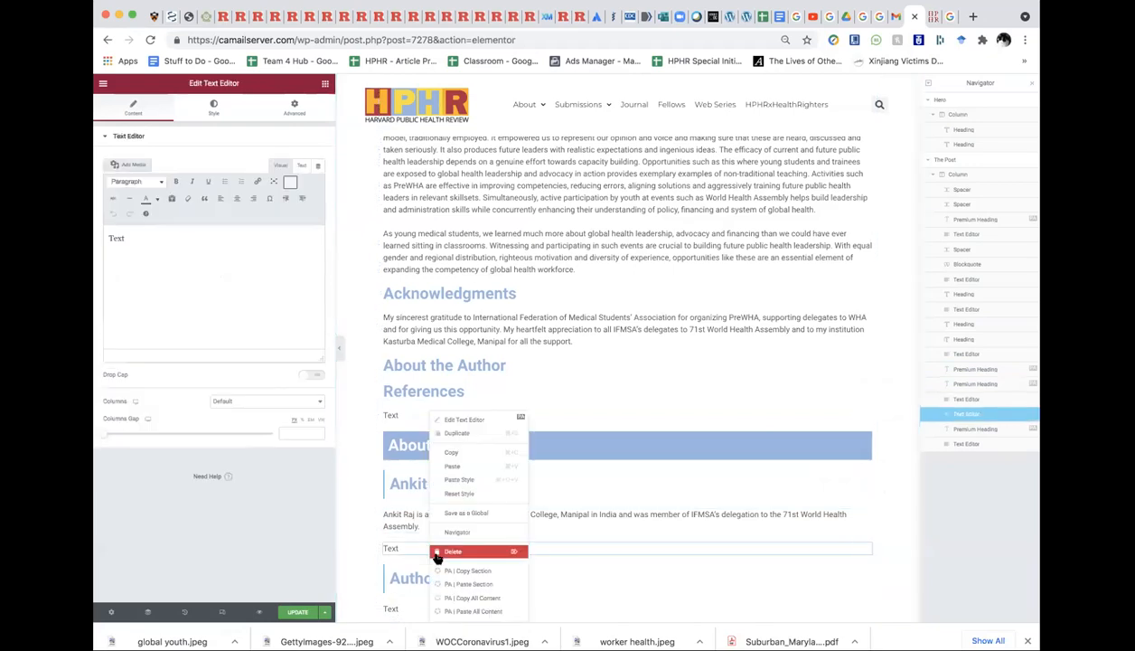
{"action": "left_click", "coordinate": [439, 554]}
{"action": "right_click", "coordinate": [427, 555]}
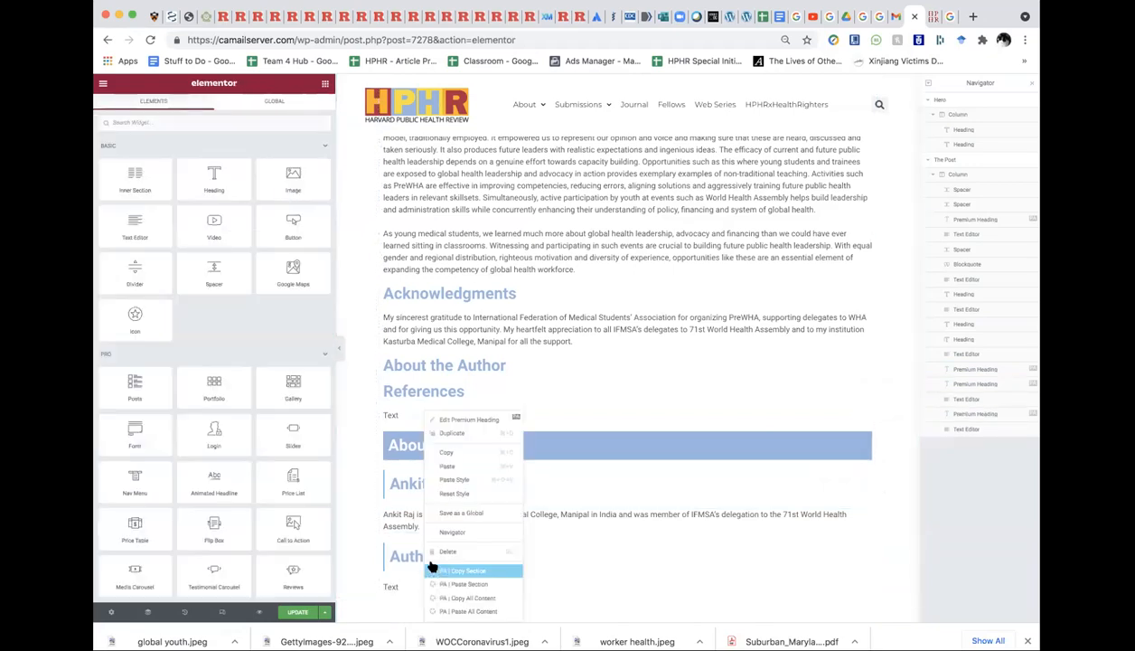
{"action": "left_click", "coordinate": [432, 553]}
{"action": "right_click", "coordinate": [413, 548]}
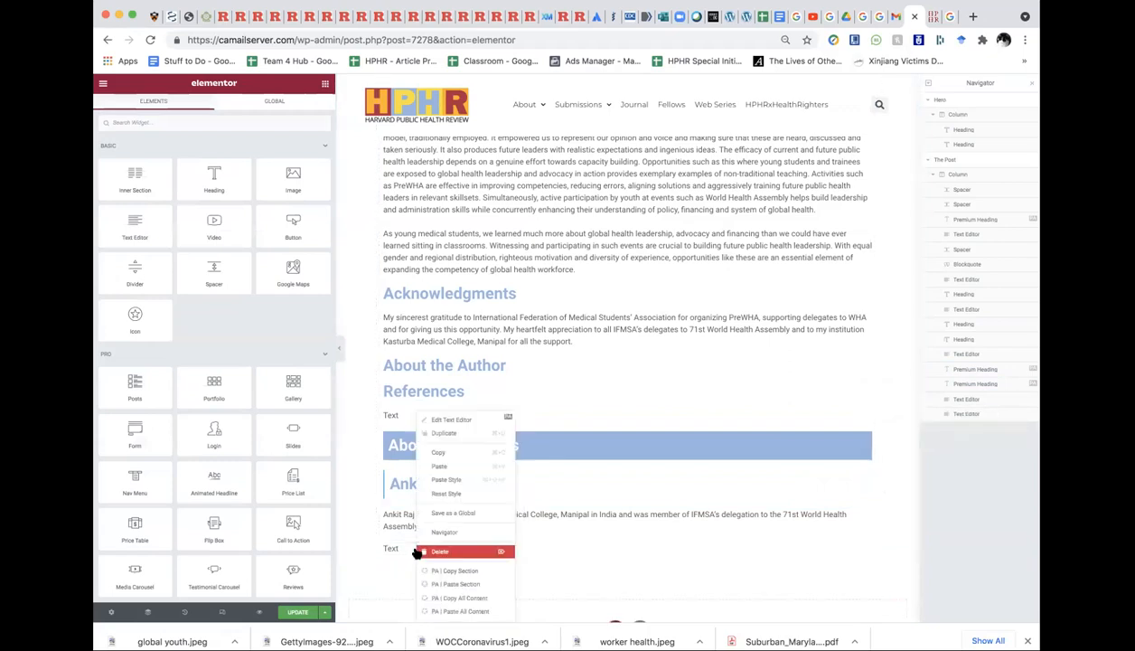
{"action": "left_click", "coordinate": [415, 552]}
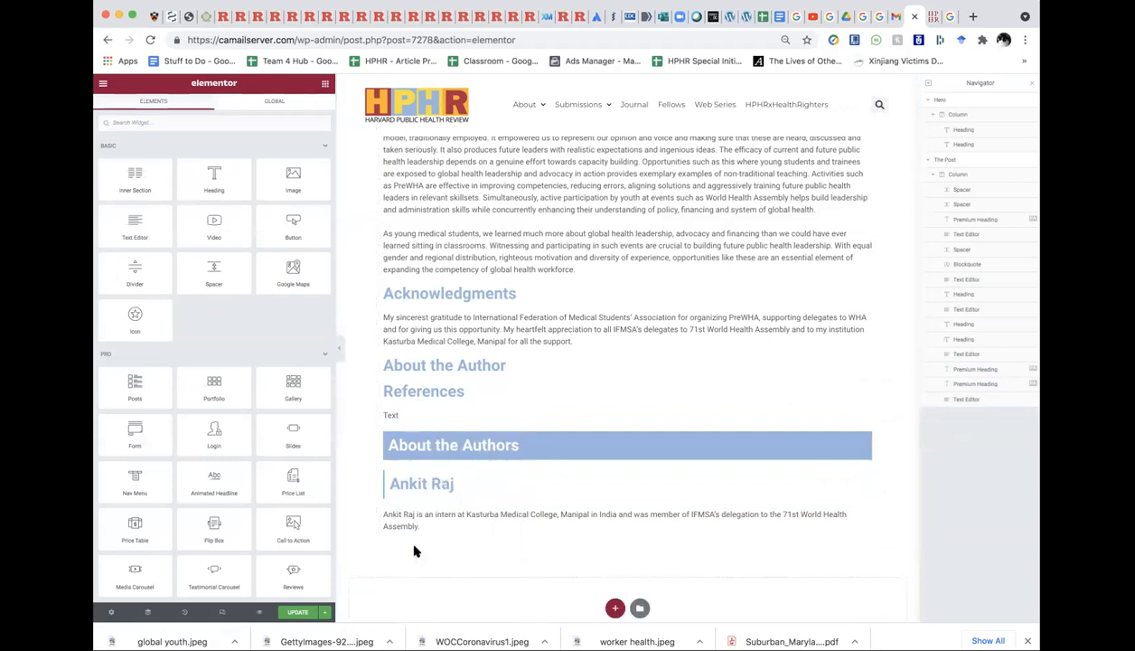
{"action": "right_click", "coordinate": [406, 371]}
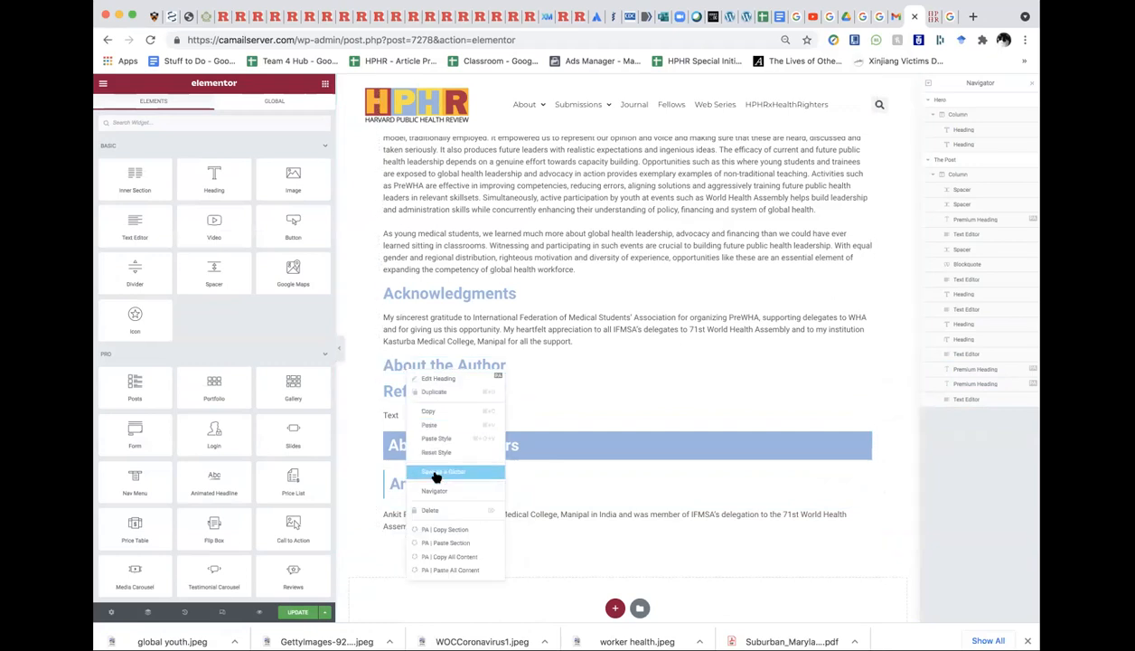
{"action": "left_click", "coordinate": [431, 510]}
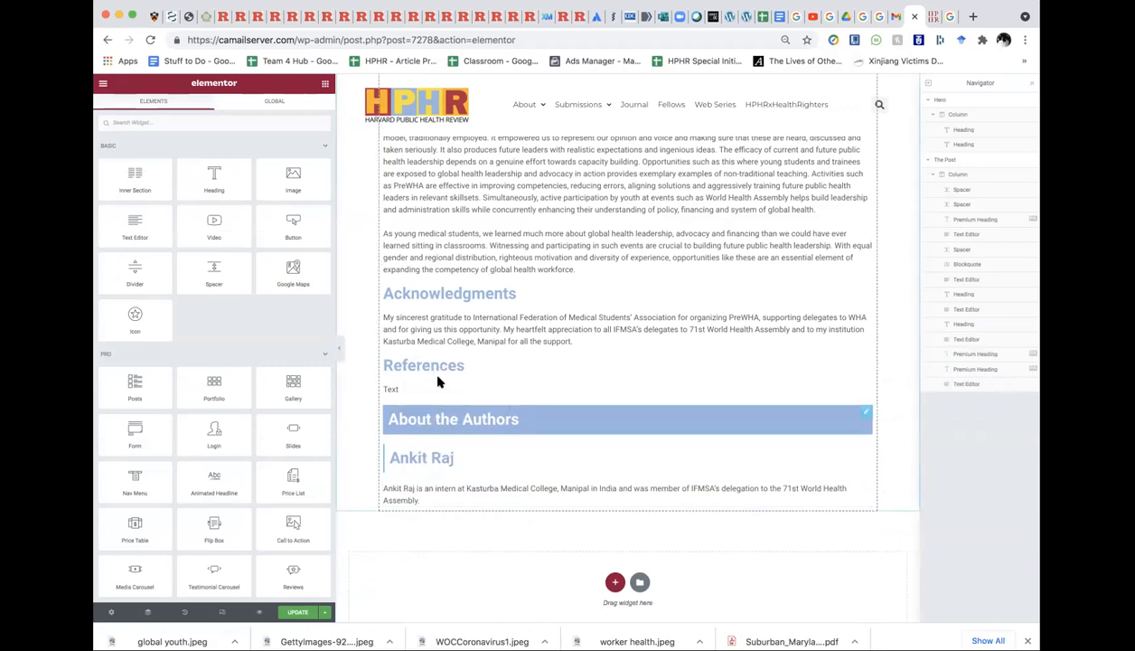
- Replace the placeholder text under References with the three numbered references copied from the original article
{"action": "left_click", "coordinate": [384, 388]}
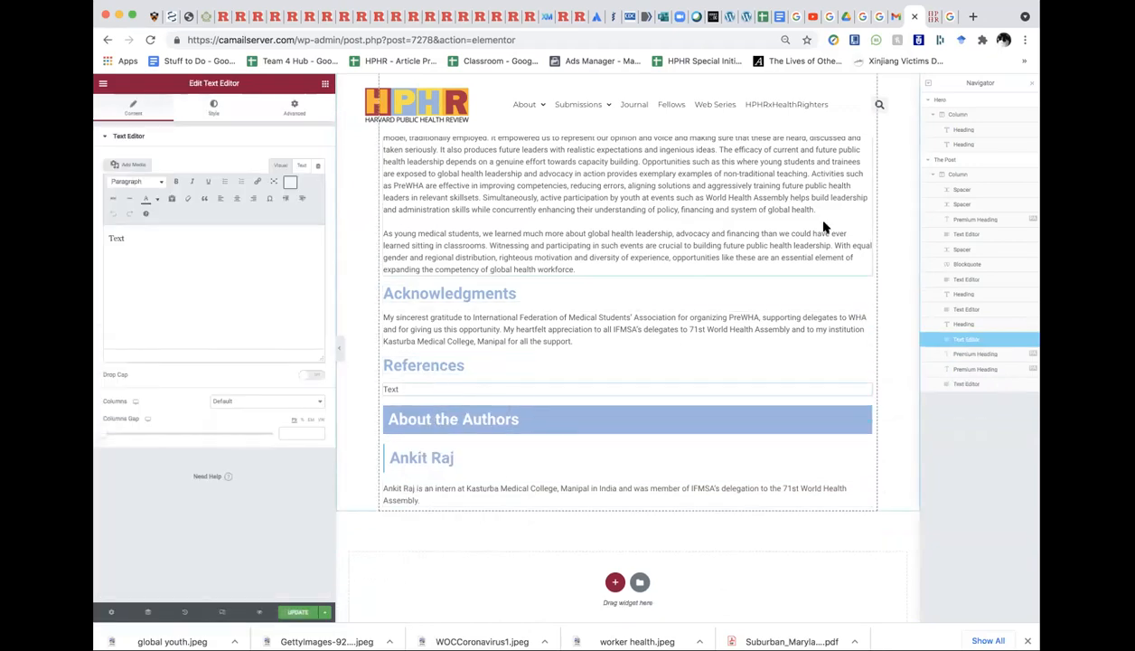
{"action": "left_click", "coordinate": [928, 20]}
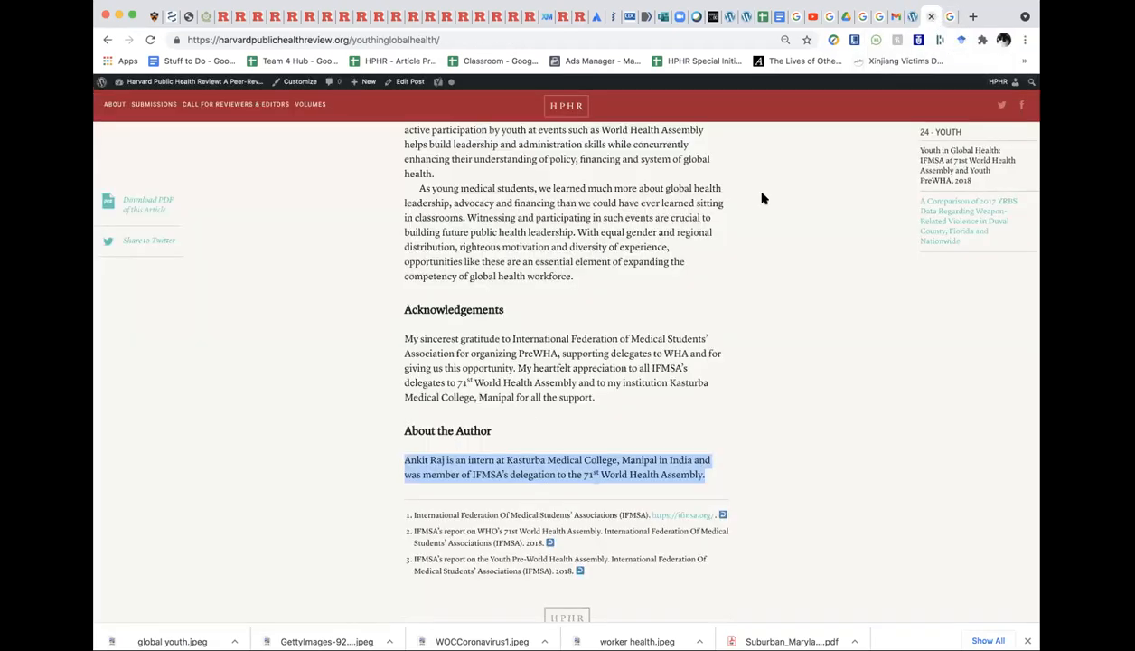
{"action": "scroll", "coordinate": [533, 423], "scroll_direction": "down", "scroll_amount": 1}
{"action": "left_click_drag", "start_coordinate": [589, 392], "coordinate": [396, 336]}
{"action": "key", "text": "ctrl+c"}
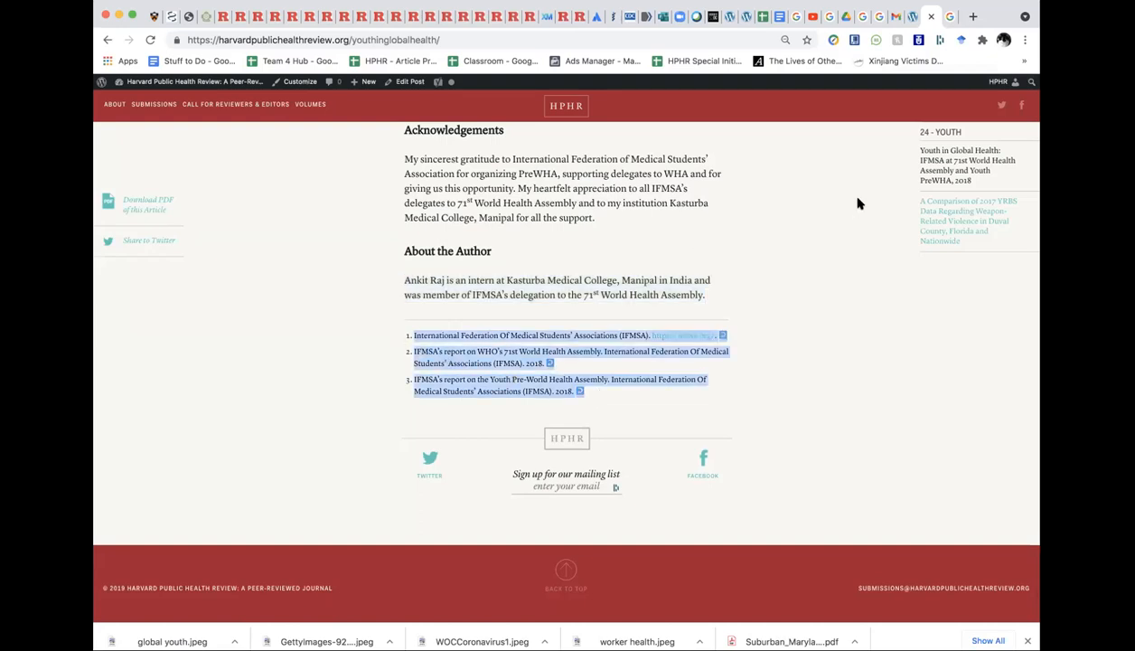
{"action": "left_click", "coordinate": [912, 17]}
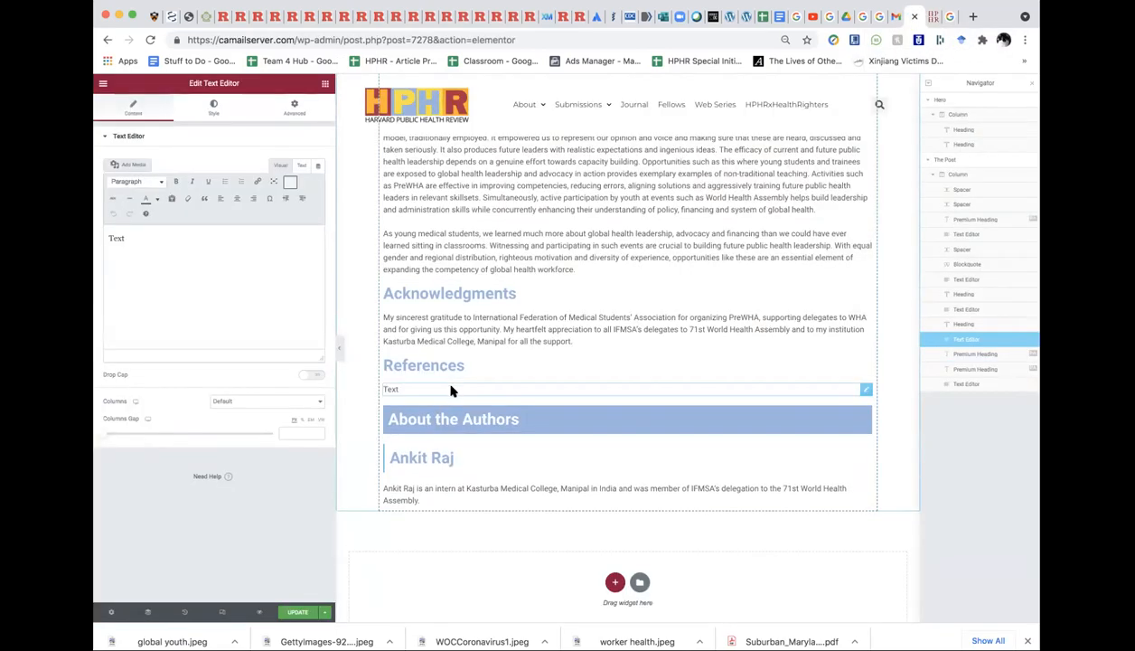
{"action": "double_click", "coordinate": [121, 236]}
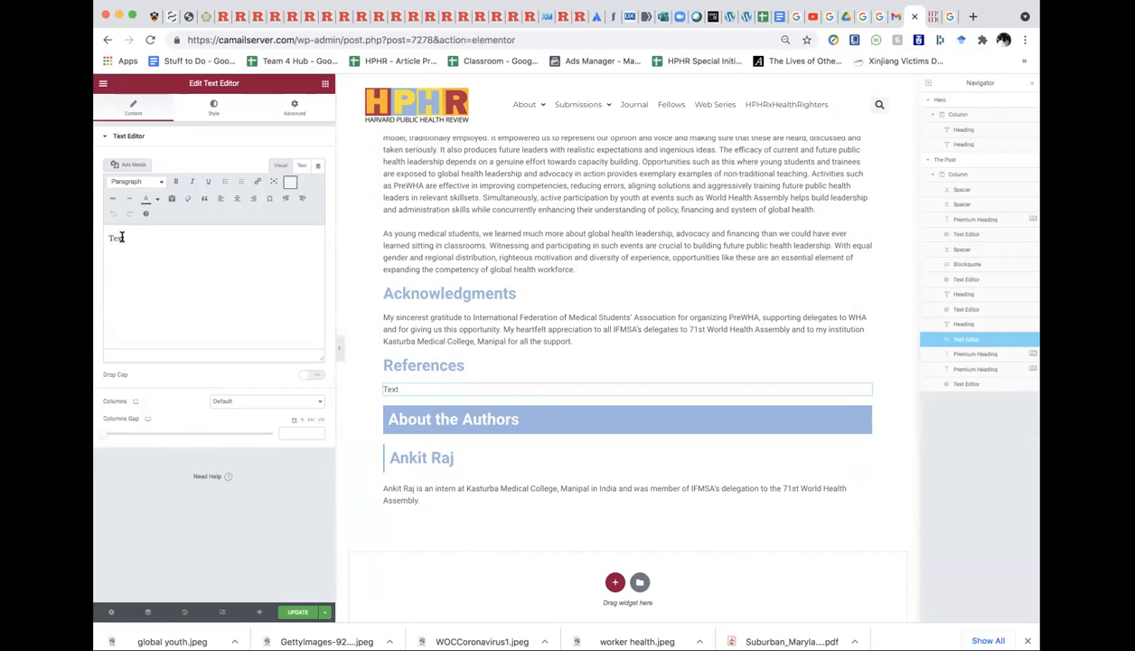
{"action": "key", "text": "ctrl+v"}
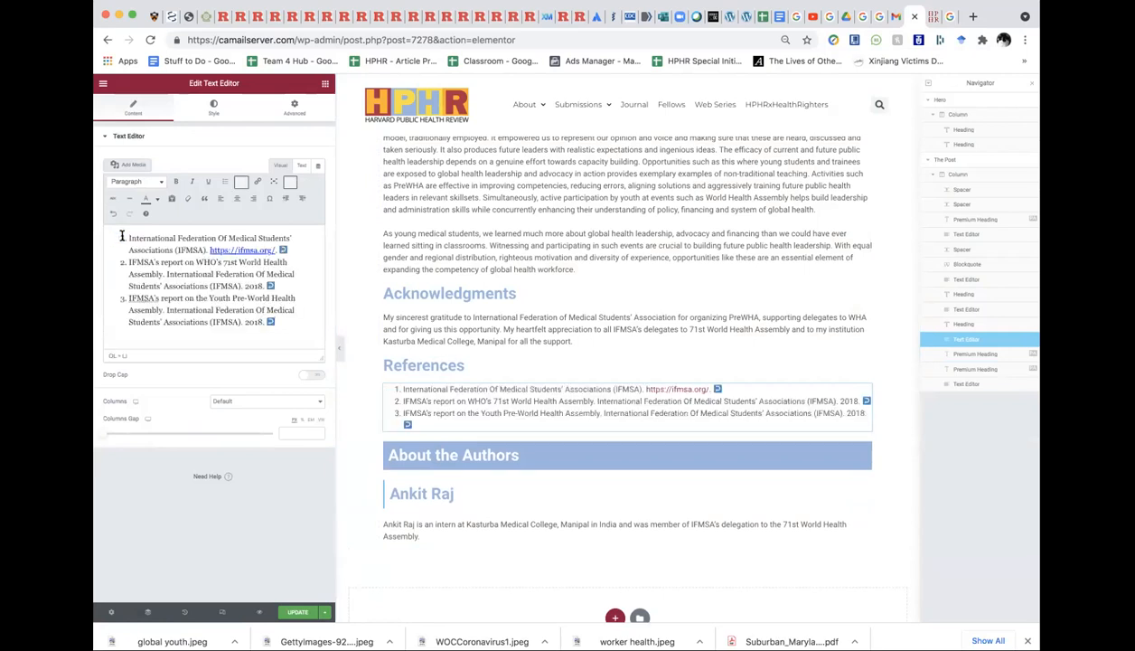
- Remove the return-arrow icon from the end of each of the three pasted references
{"action": "left_click", "coordinate": [286, 249]}
{"action": "key", "text": "BackSpace"}
{"action": "left_click", "coordinate": [285, 286]}
{"action": "key", "text": "BackSpace"}
{"action": "left_click", "coordinate": [287, 313]}
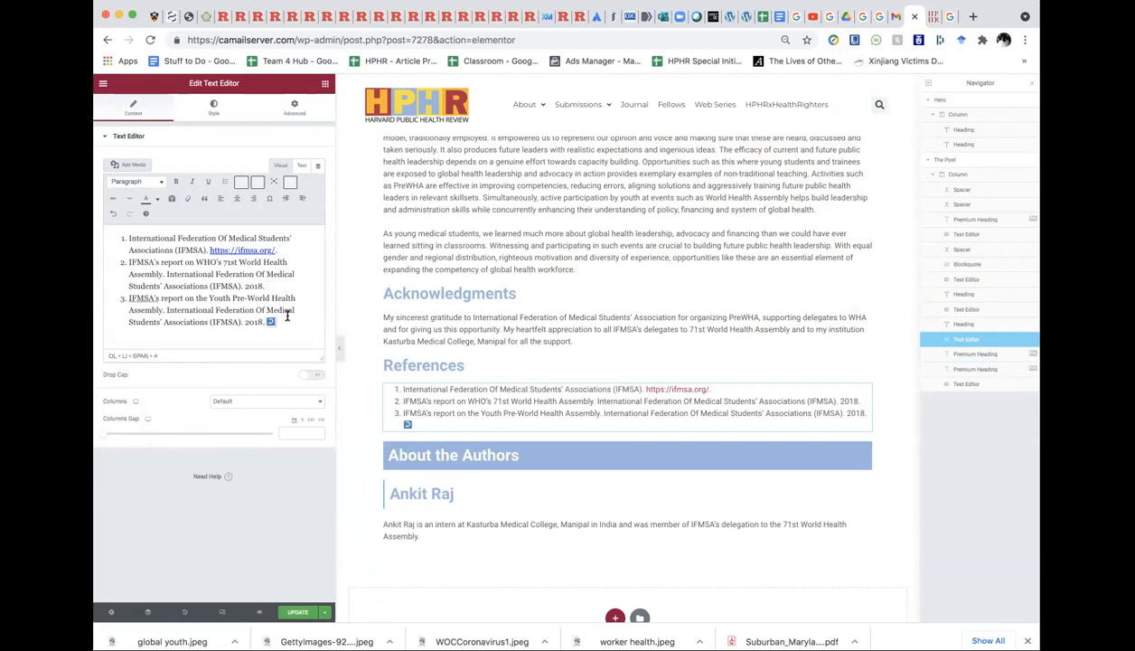
{"action": "key", "text": "BackSpace"}
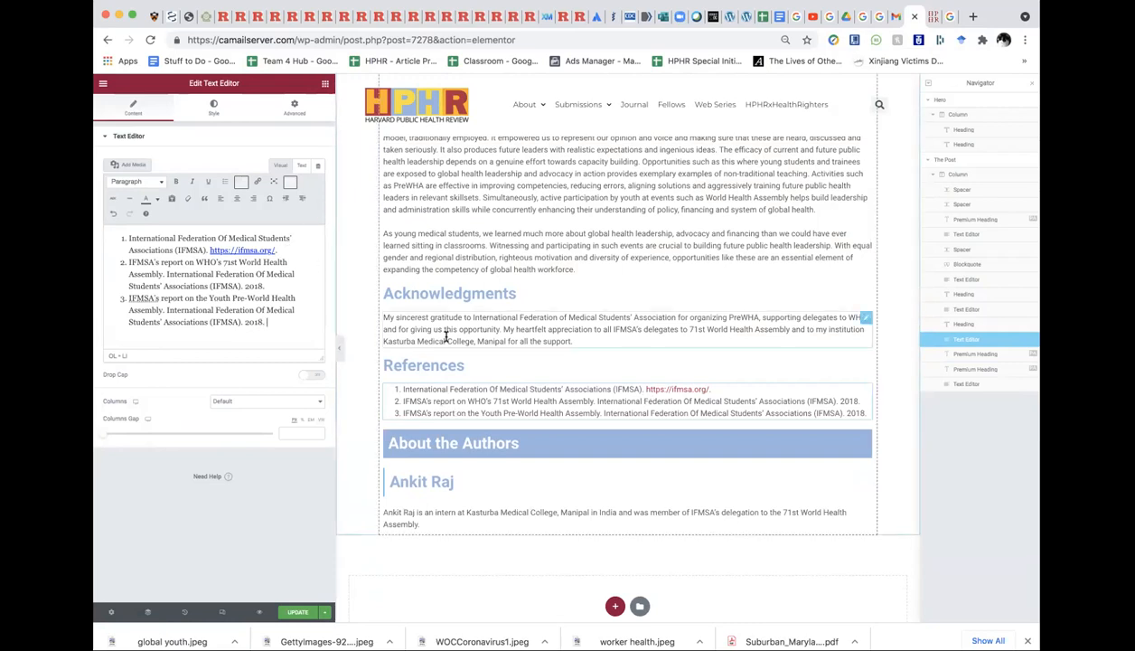
- Insert a blank line after the first and second references to space out the numbered list
{"action": "key", "text": "shift+Return"}
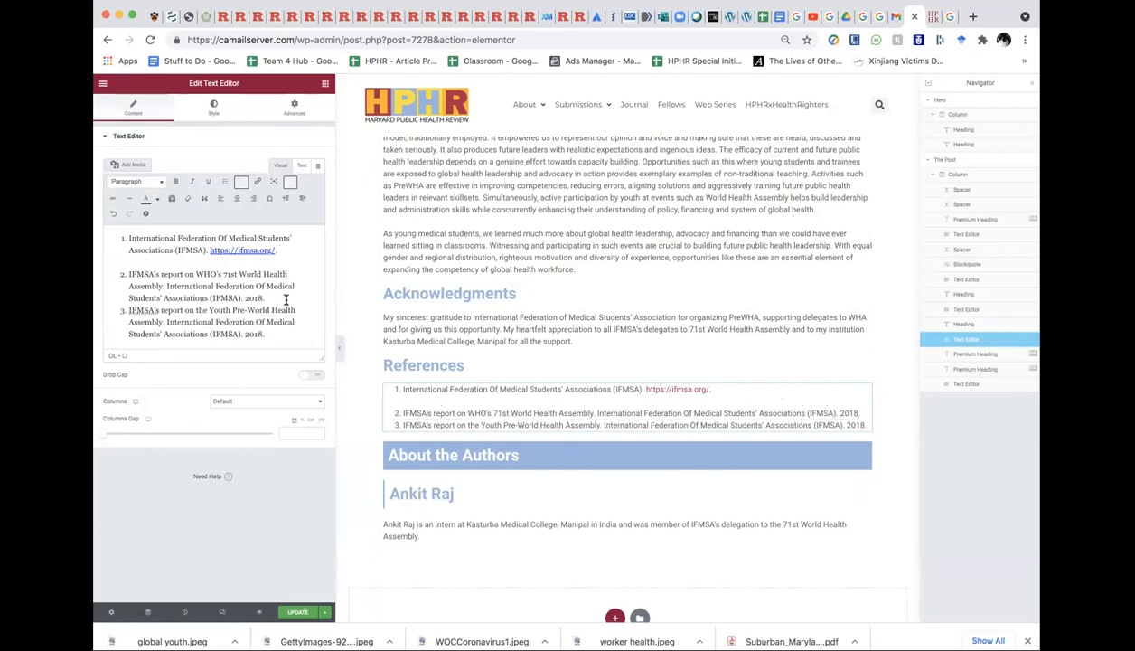
{"action": "key", "text": "shift+Return"}
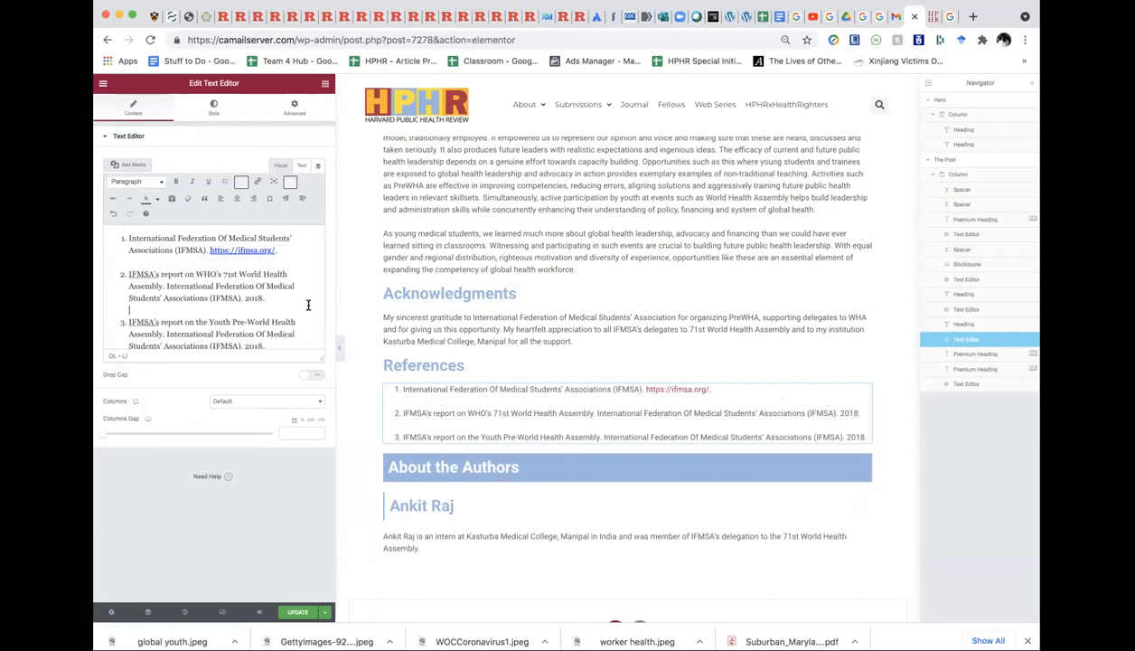
{"action": "scroll", "coordinate": [525, 404], "scroll_direction": "up", "scroll_amount": 10}
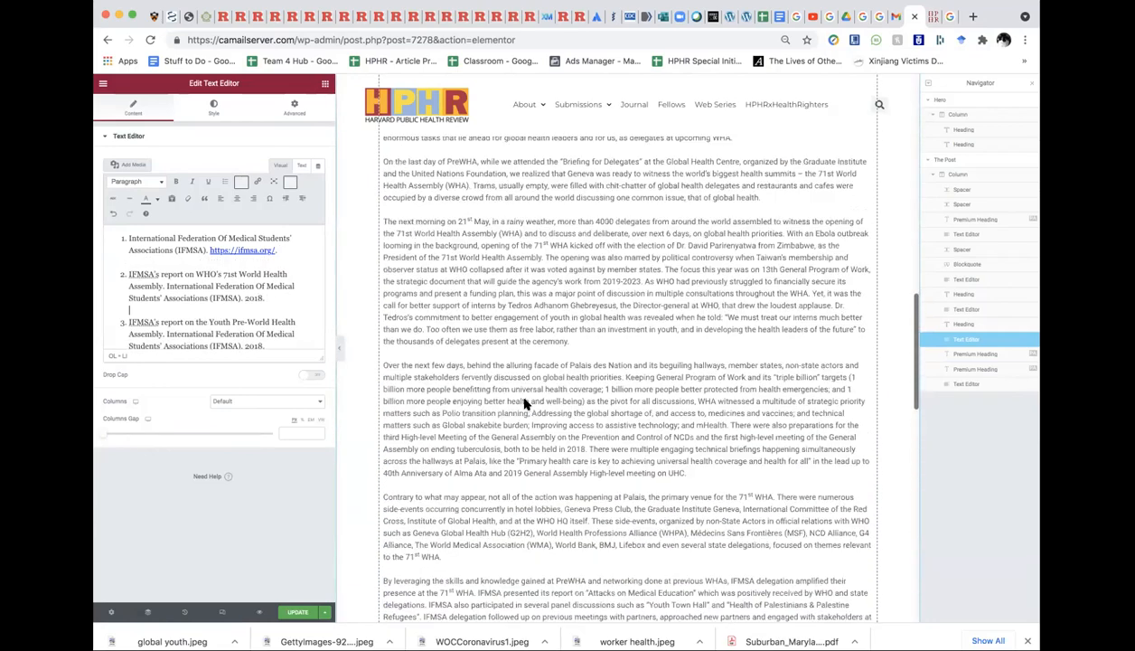
{"action": "scroll", "coordinate": [524, 399], "scroll_direction": "up", "scroll_amount": 6}
{"action": "scroll", "coordinate": [524, 399], "scroll_direction": "down", "scroll_amount": 2}
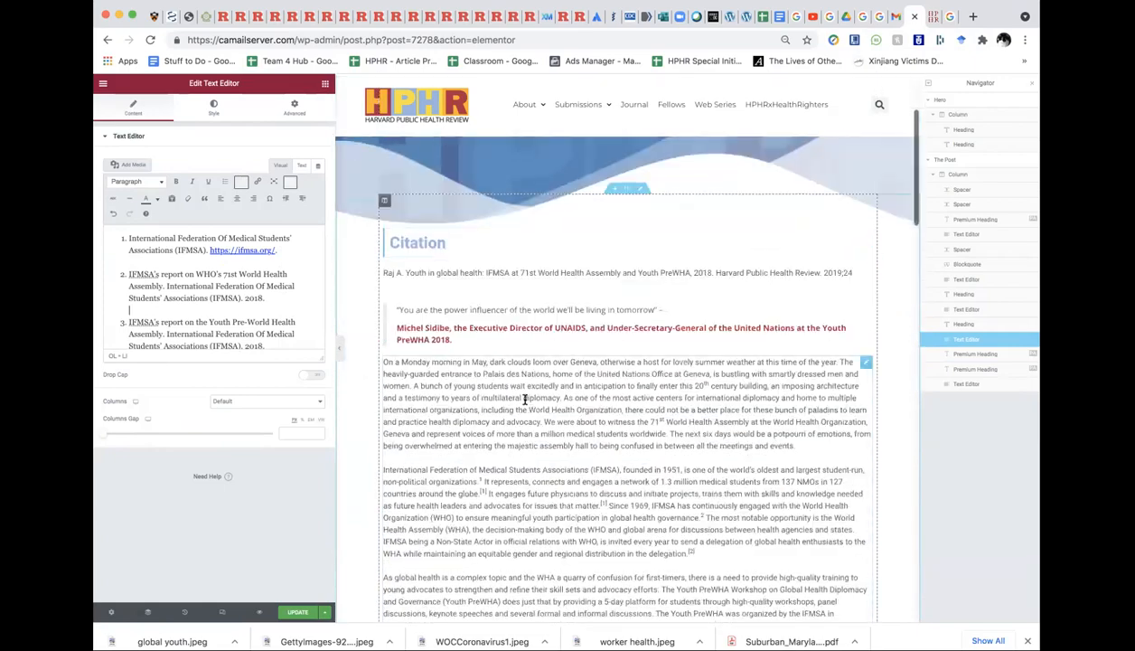
- Replace the linked superscript 1 after "non-political organizations." in the article body with a plain 1
{"action": "scroll", "coordinate": [525, 399], "scroll_direction": "down", "scroll_amount": 2}
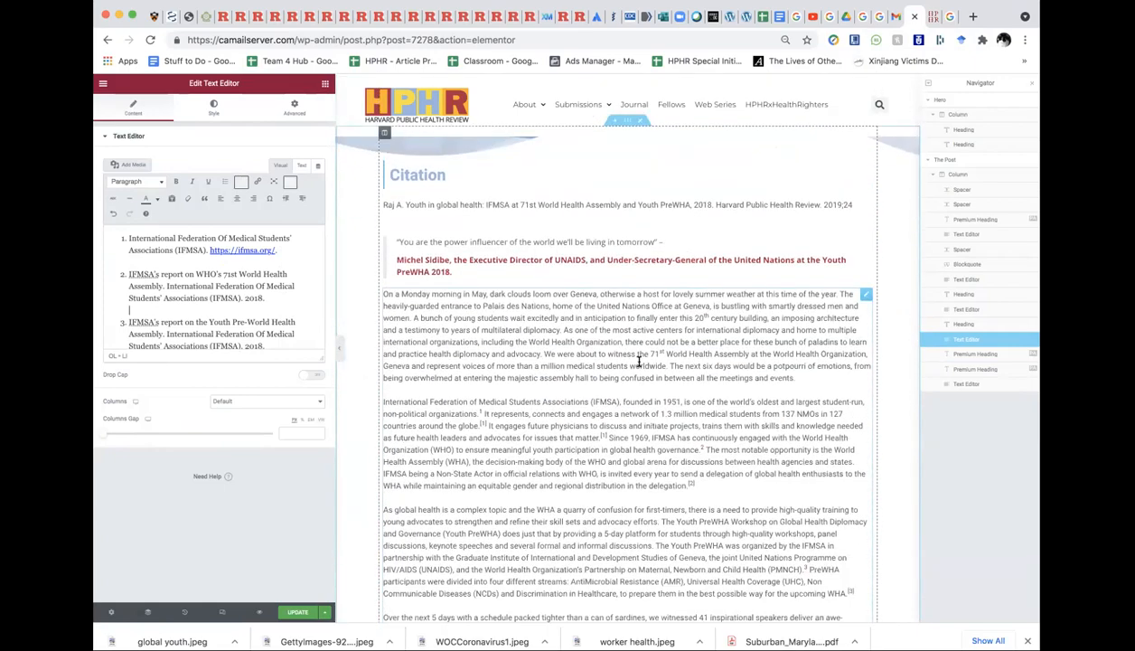
{"action": "scroll", "coordinate": [632, 362], "scroll_direction": "down", "scroll_amount": 2}
{"action": "scroll", "coordinate": [639, 360], "scroll_direction": "down", "scroll_amount": 1}
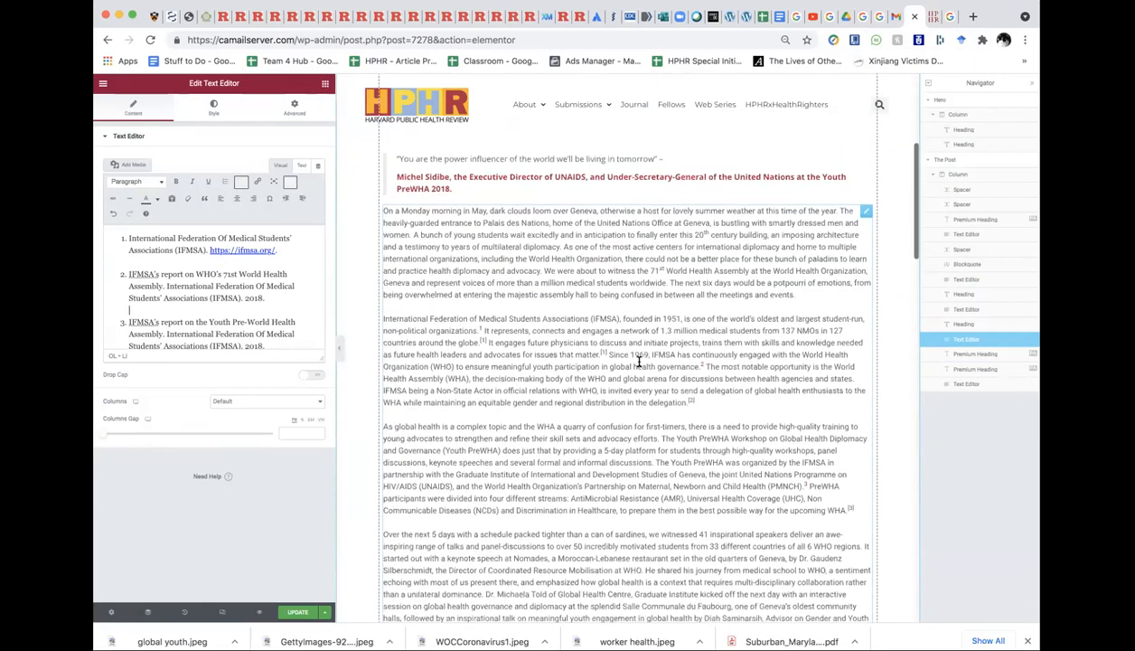
{"action": "left_click", "coordinate": [698, 361]}
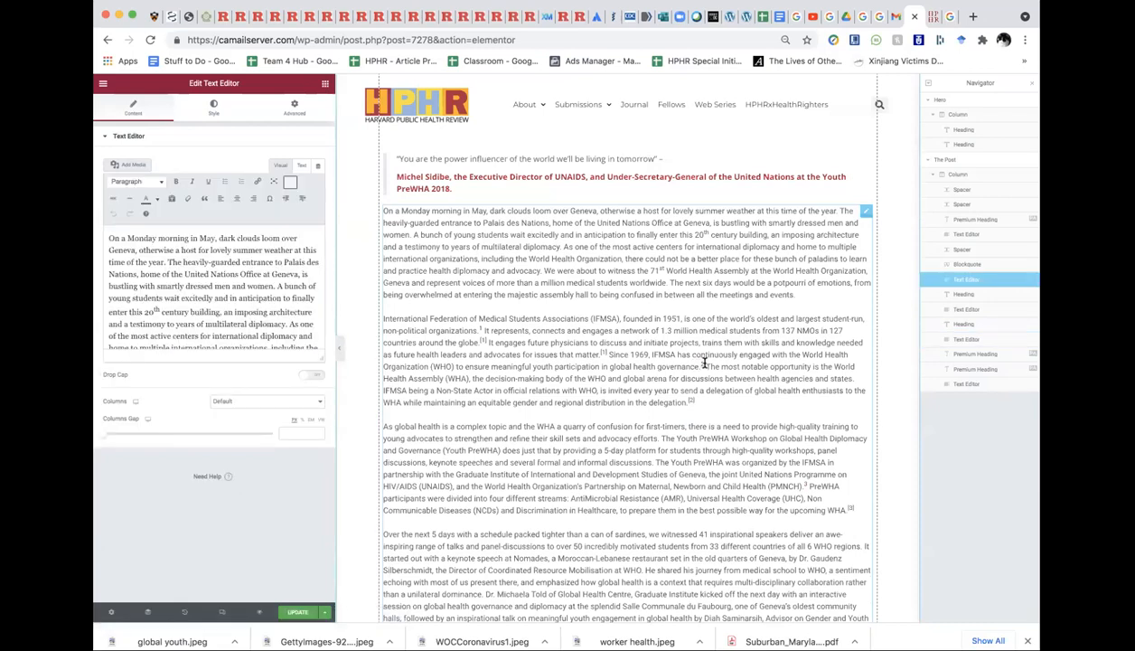
{"action": "left_click_drag", "start_coordinate": [707, 363], "coordinate": [704, 365]}
{"action": "scroll", "coordinate": [216, 275], "scroll_direction": "down", "scroll_amount": 5}
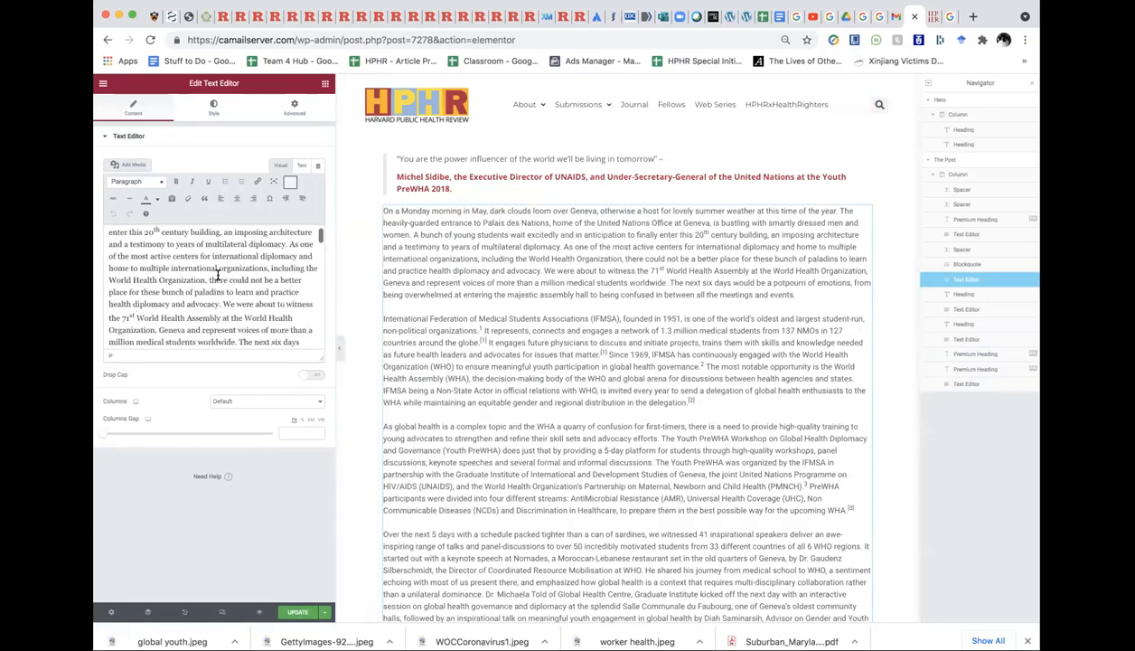
{"action": "scroll", "coordinate": [217, 275], "scroll_direction": "down", "scroll_amount": 2}
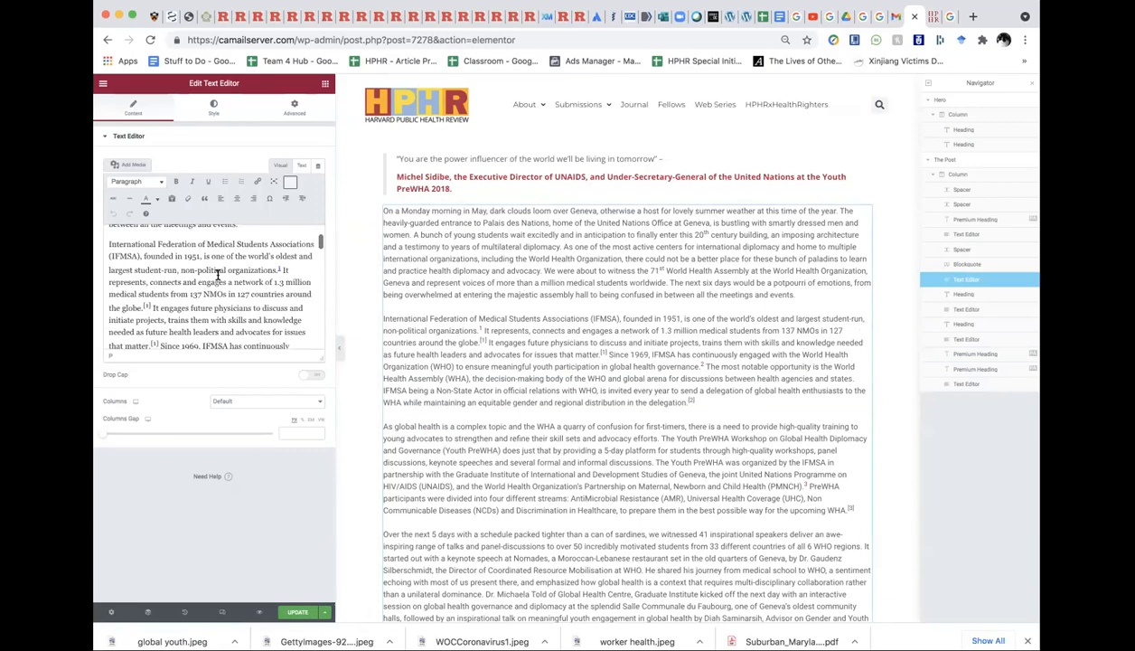
{"action": "left_click", "coordinate": [278, 269]}
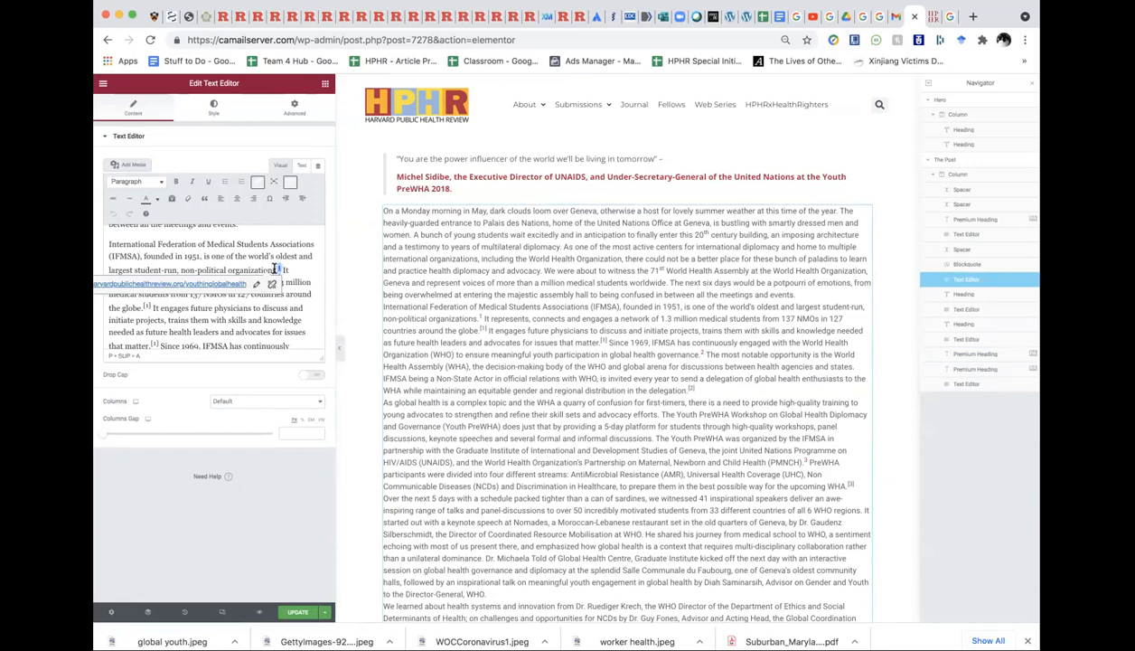
{"action": "key", "text": "BackSpace"}
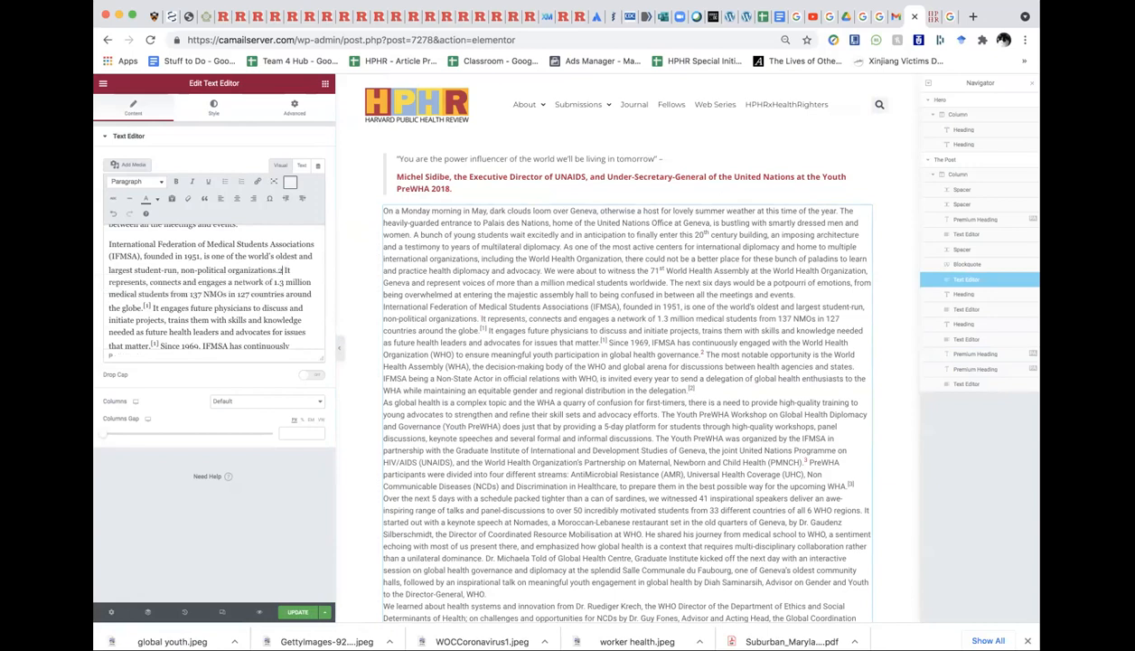
{"action": "type", "text": "1"}
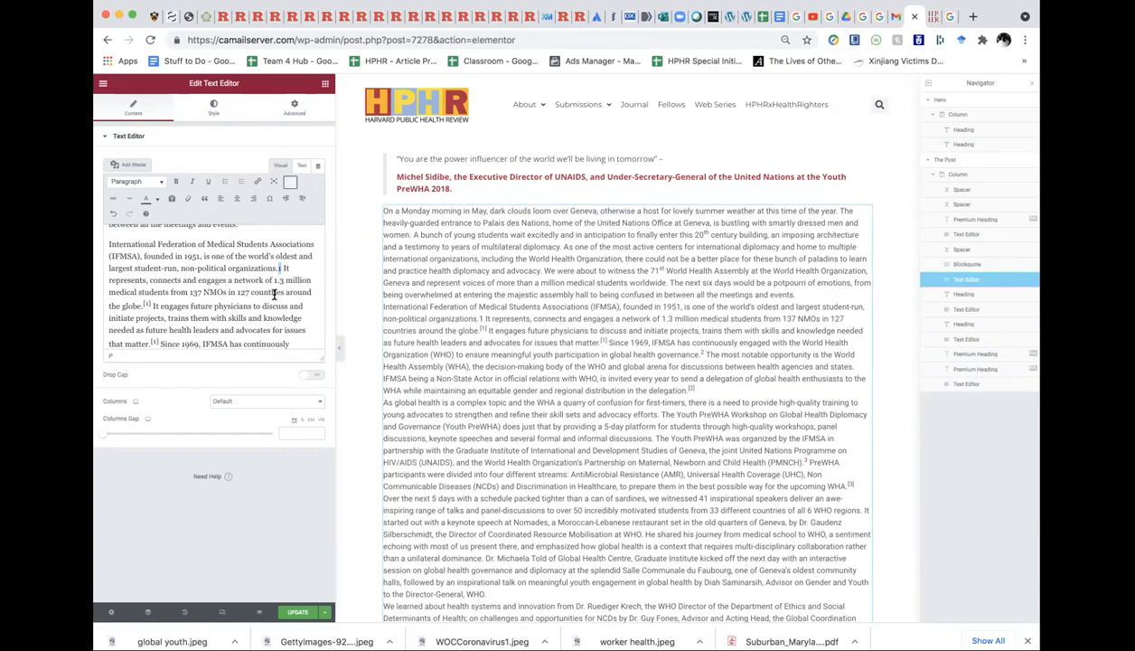
- Expand the article body editor to full screen and review the footnote markers throughout the text
{"action": "scroll", "coordinate": [202, 280], "scroll_direction": "up", "scroll_amount": 2}
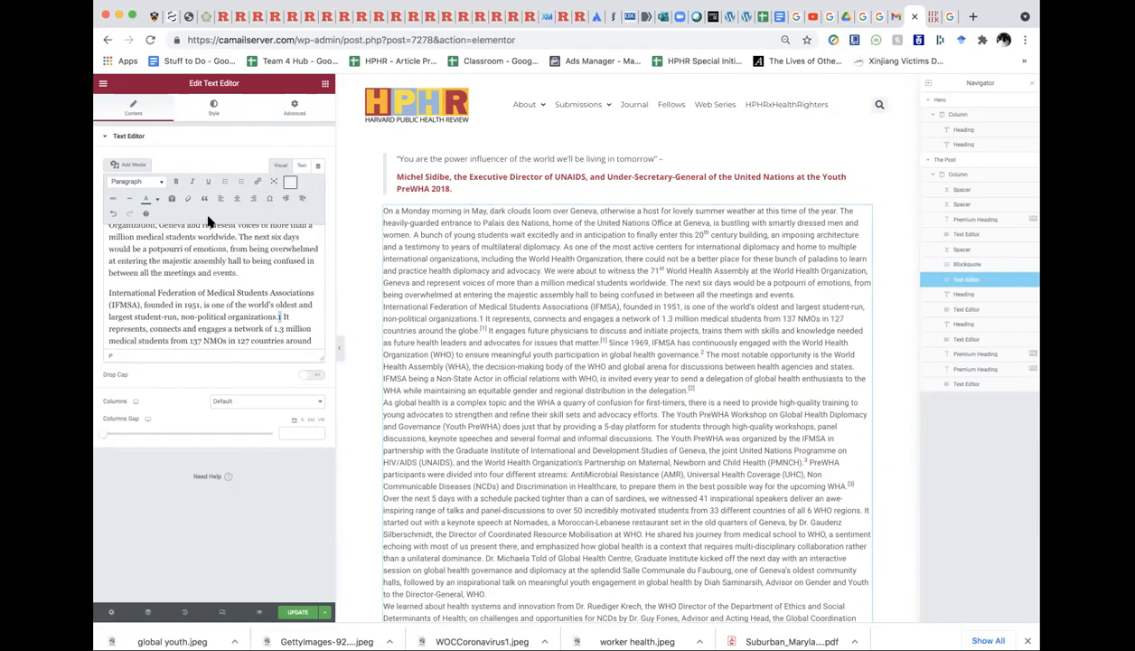
{"action": "left_click", "coordinate": [289, 182]}
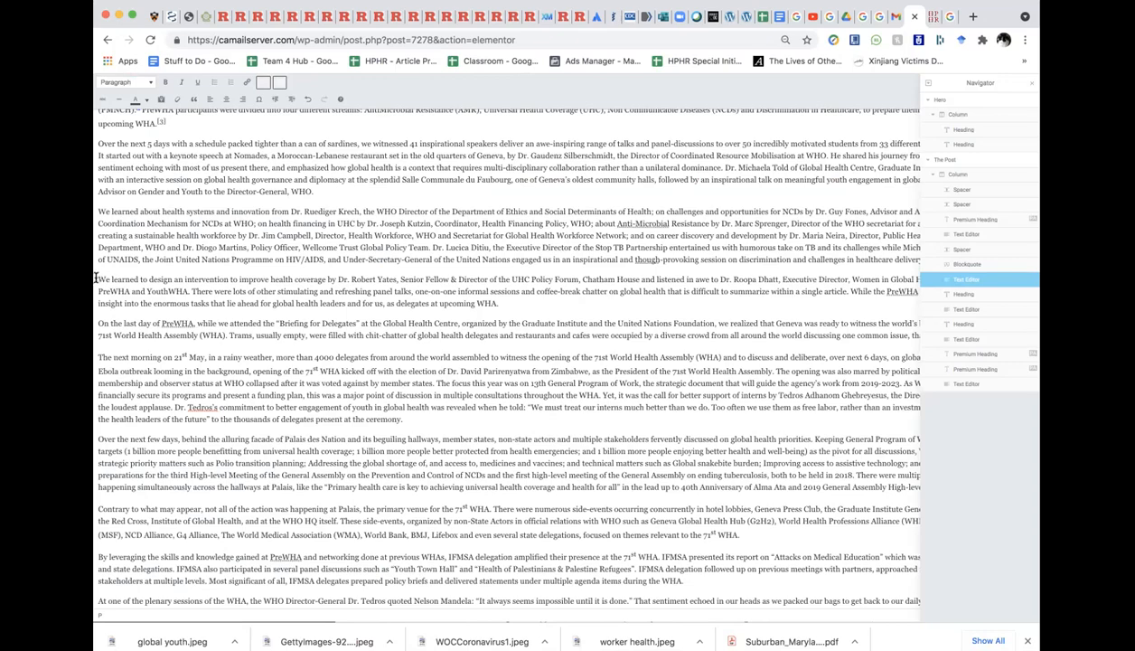
{"action": "mouse_move", "coordinate": [101, 279]}
{"action": "left_mouse_down"}
{"action": "mouse_move", "coordinate": [142, 269]}
{"action": "mouse_move", "coordinate": [98, 259]}
{"action": "left_mouse_up"}
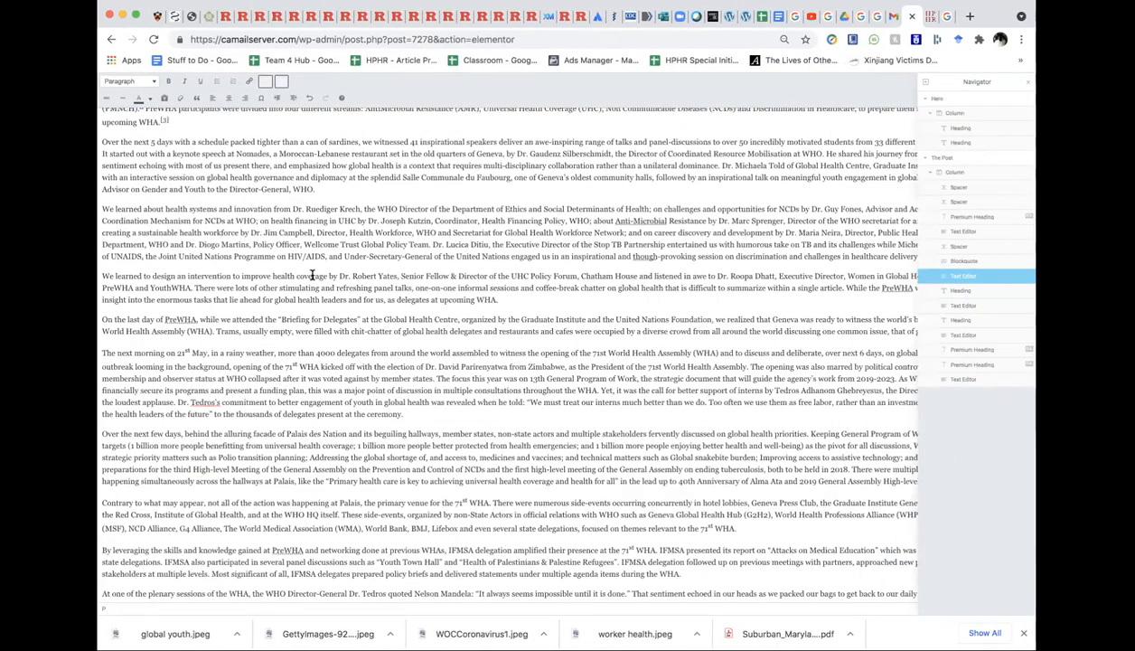
{"action": "scroll", "coordinate": [340, 255], "scroll_direction": "up", "scroll_amount": 2}
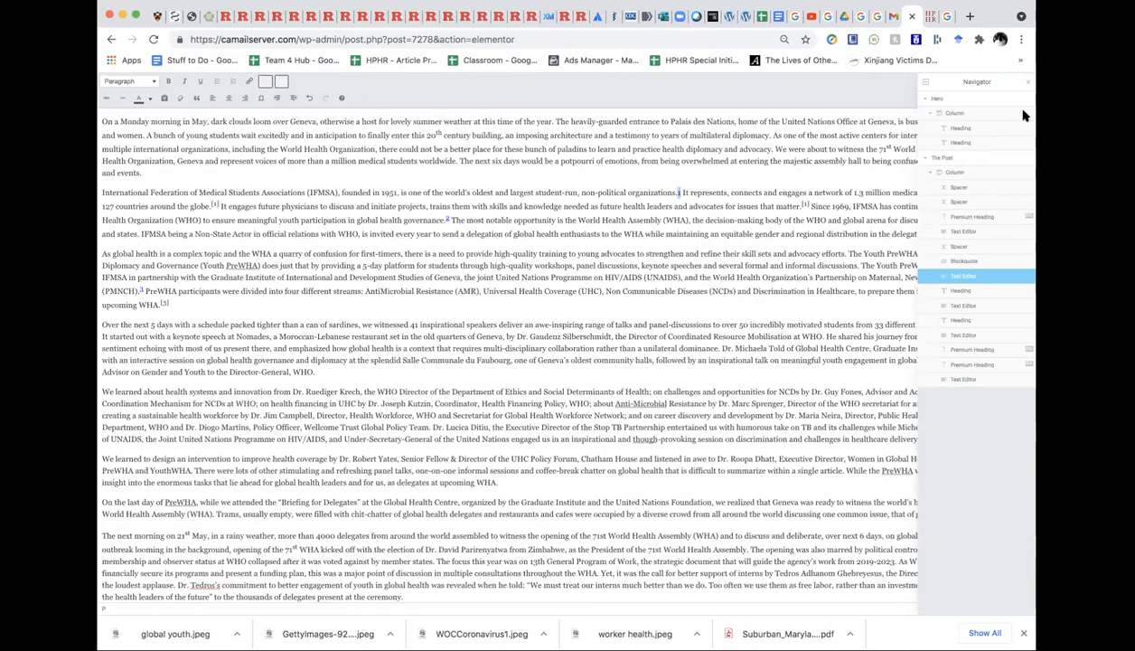
{"action": "scroll", "coordinate": [697, 251], "scroll_direction": "down", "scroll_amount": 3}
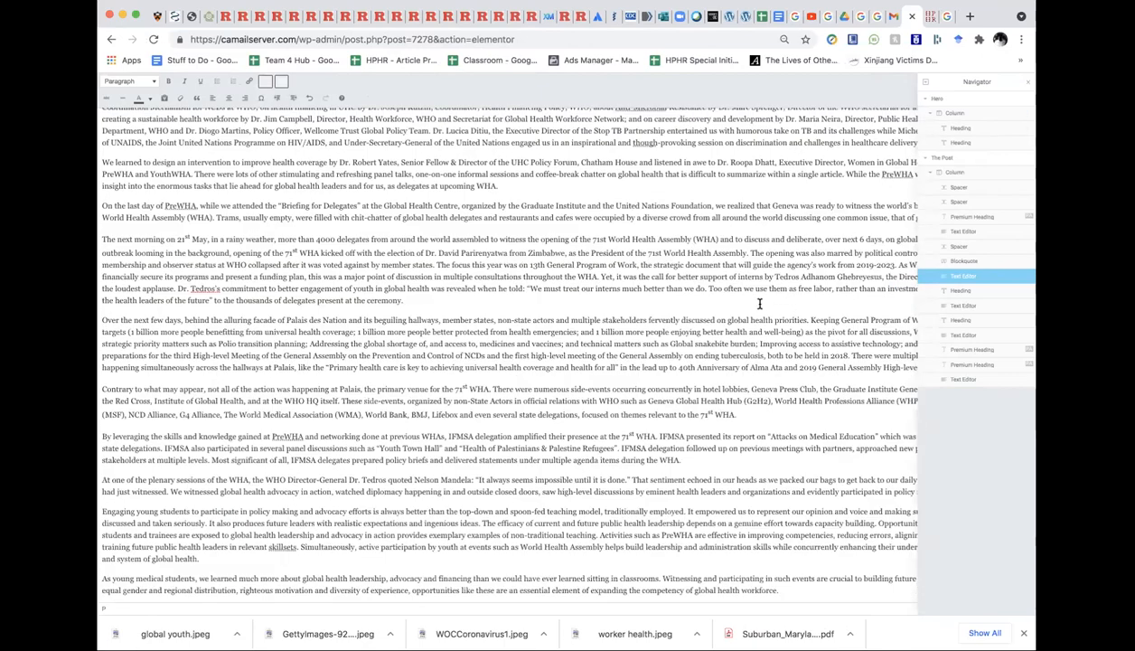
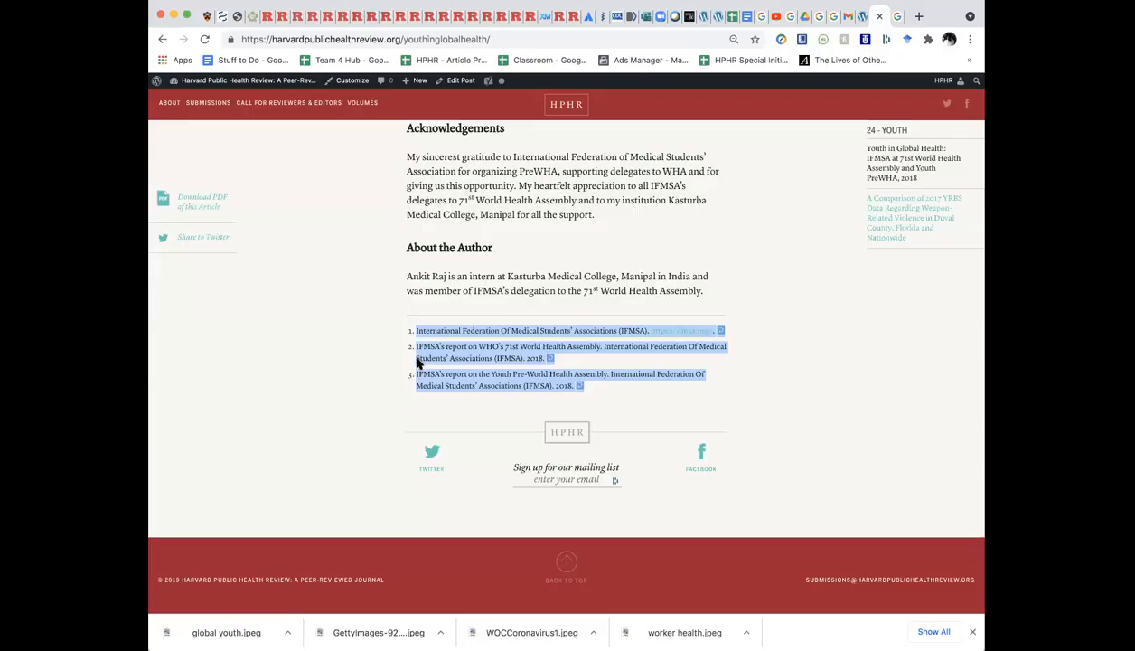
{"action": "left_click", "coordinate": [306, 326]}
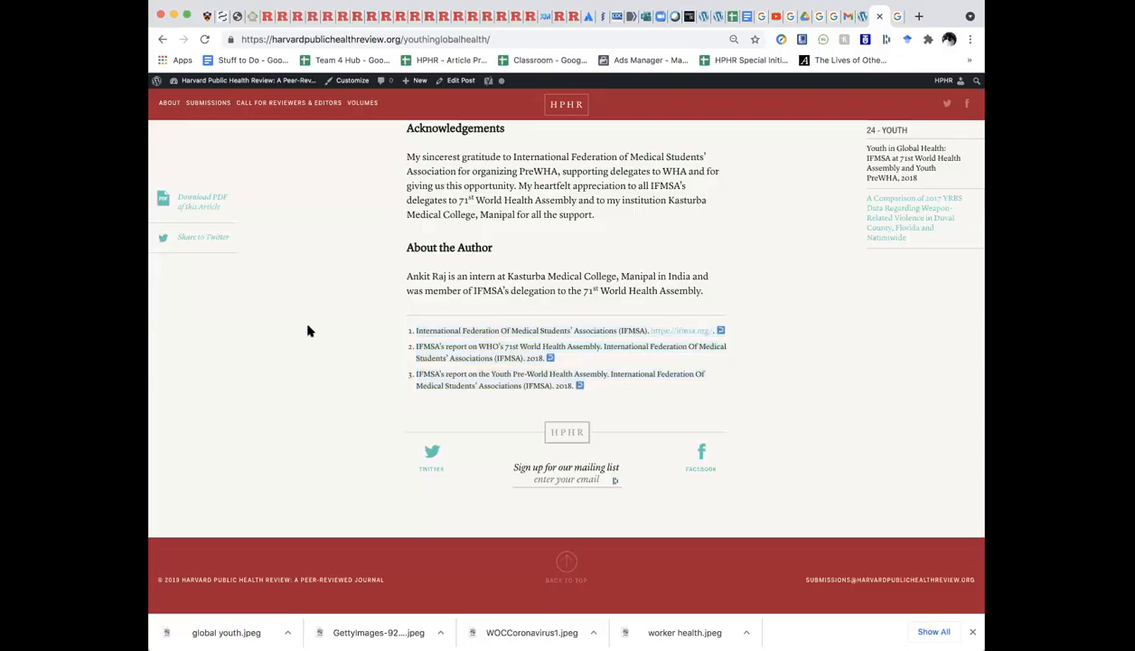
{"action": "scroll", "coordinate": [383, 294], "scroll_direction": "up", "scroll_amount": 10}
{"action": "scroll", "coordinate": [383, 294], "scroll_direction": "up", "scroll_amount": 15}
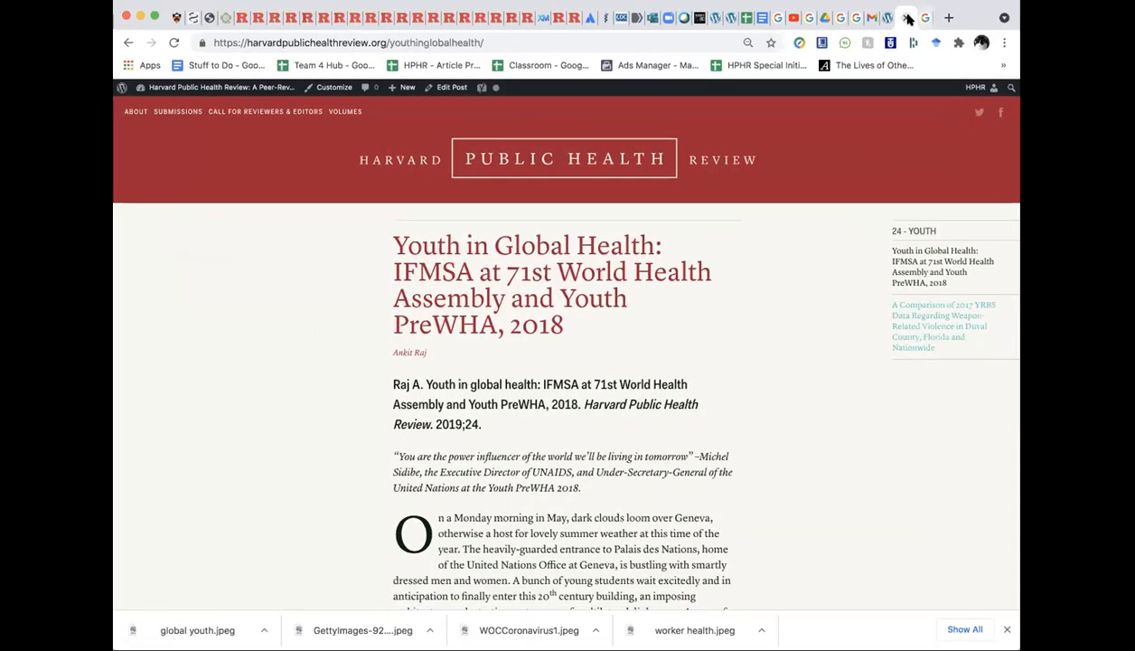
{"action": "left_click", "coordinate": [886, 21]}
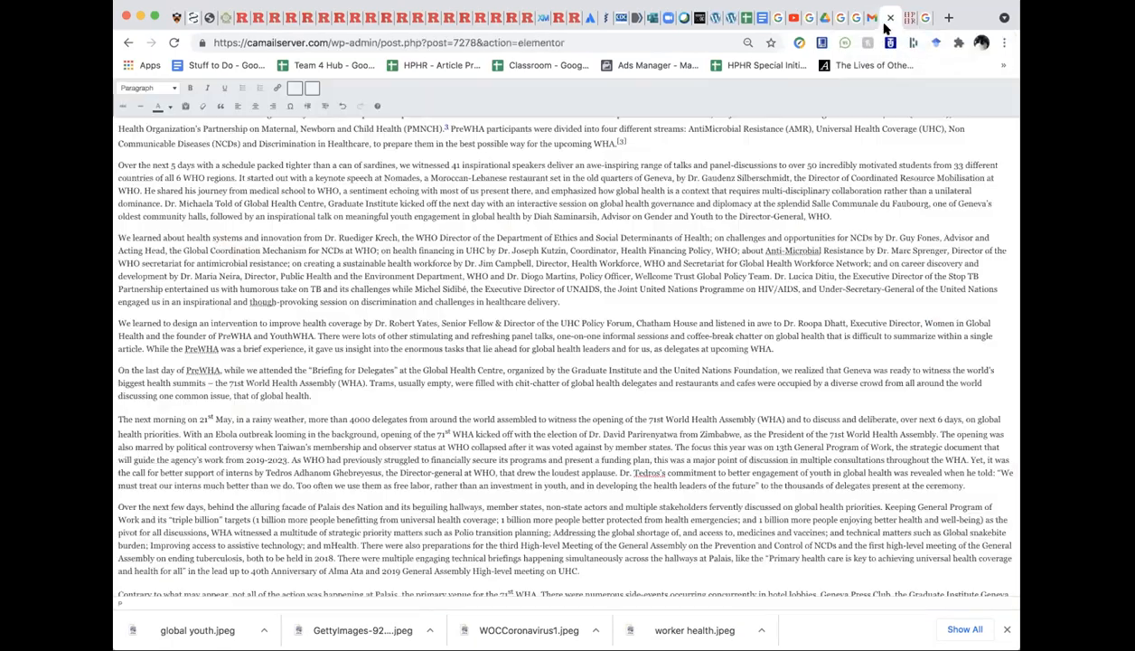
- Open the post "How America's Flawed Supplement Law Creates the Mirage of Weight Loss Cures" from the last page of the WordPress posts list
{"action": "left_click", "coordinate": [725, 19]}
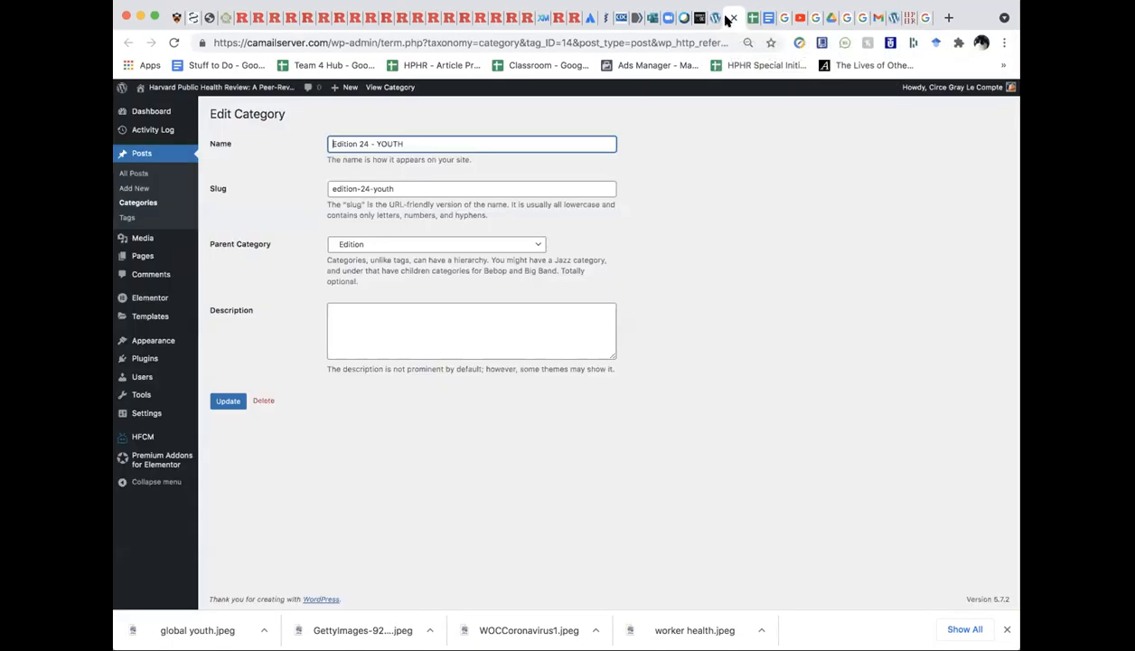
{"action": "left_click", "coordinate": [144, 154]}
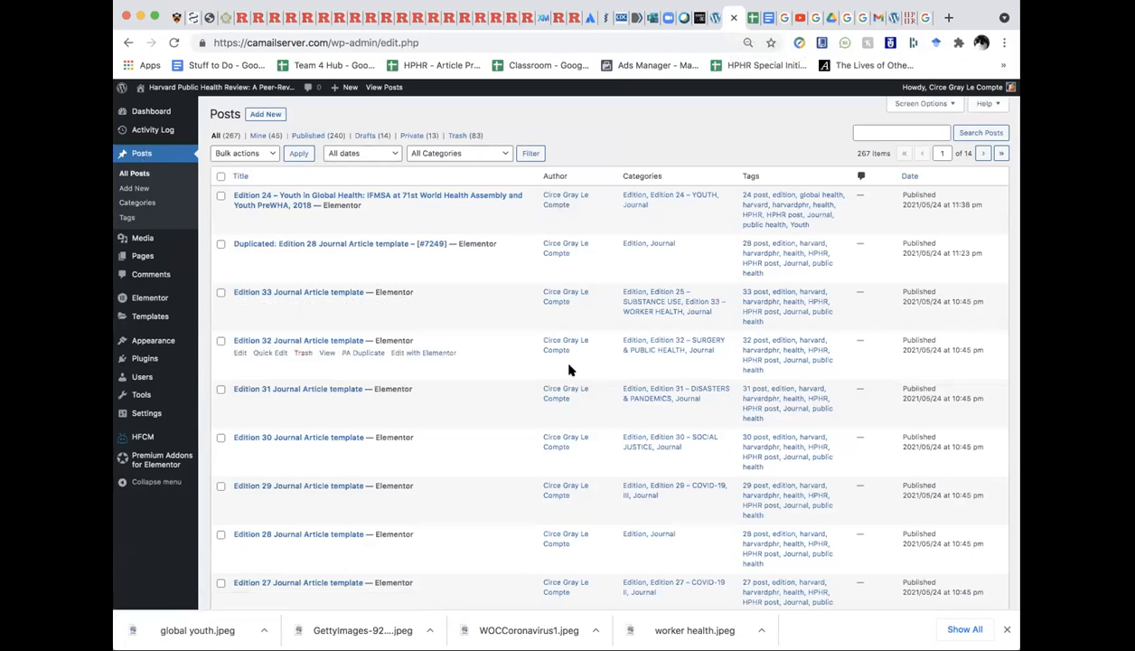
{"action": "scroll", "coordinate": [570, 371], "scroll_direction": "down", "scroll_amount": 5}
{"action": "scroll", "coordinate": [569, 369], "scroll_direction": "up", "scroll_amount": 5}
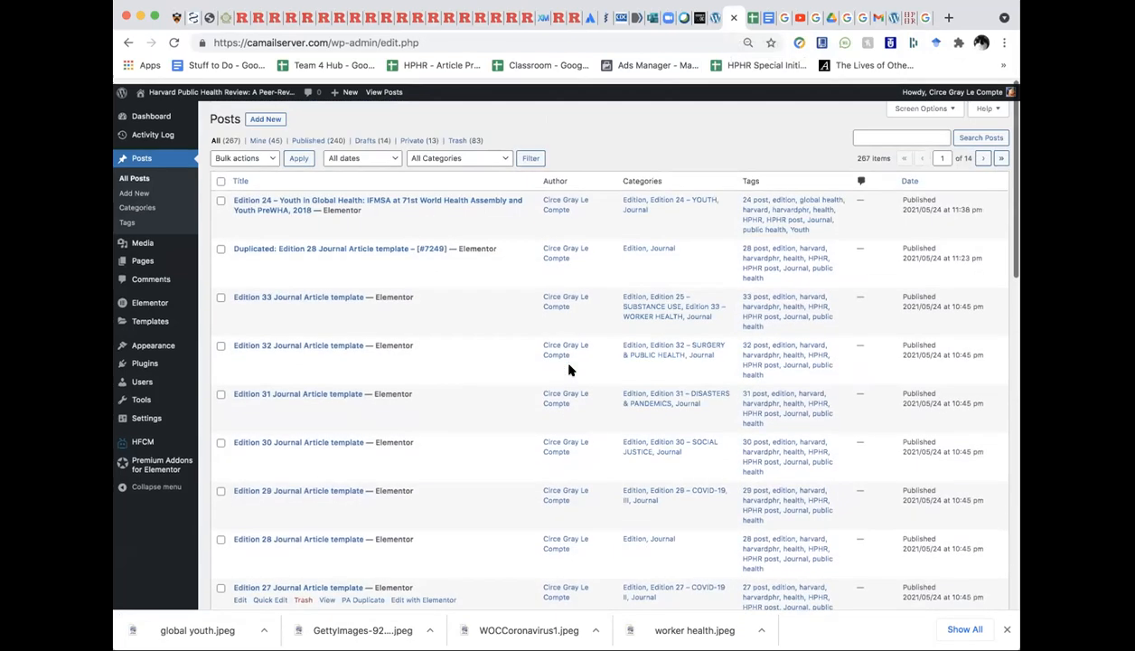
{"action": "left_click", "coordinate": [994, 154]}
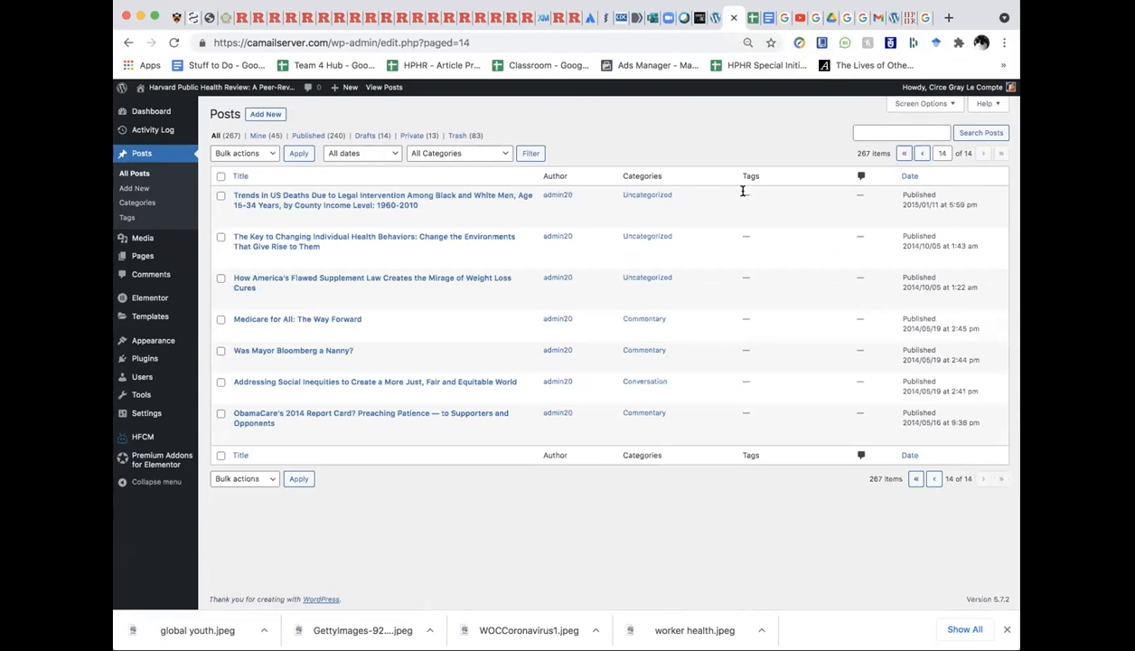
{"action": "left_click", "coordinate": [327, 281]}
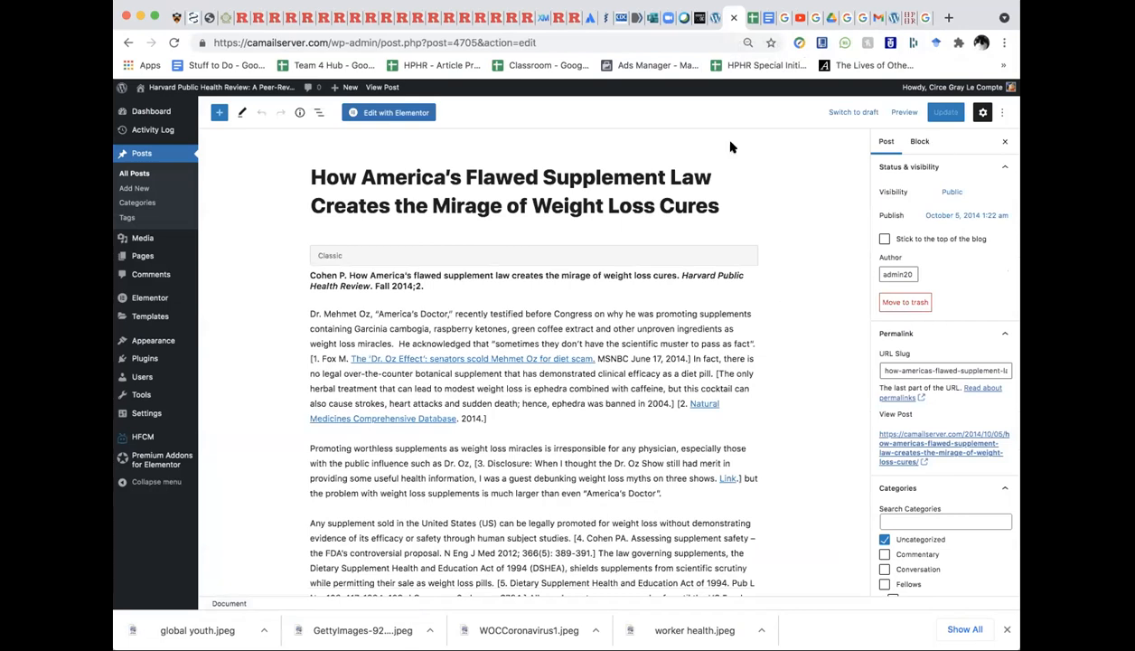
- Load the supplement law post in Elementor and open its article text block for editing
{"action": "left_click", "coordinate": [407, 117]}
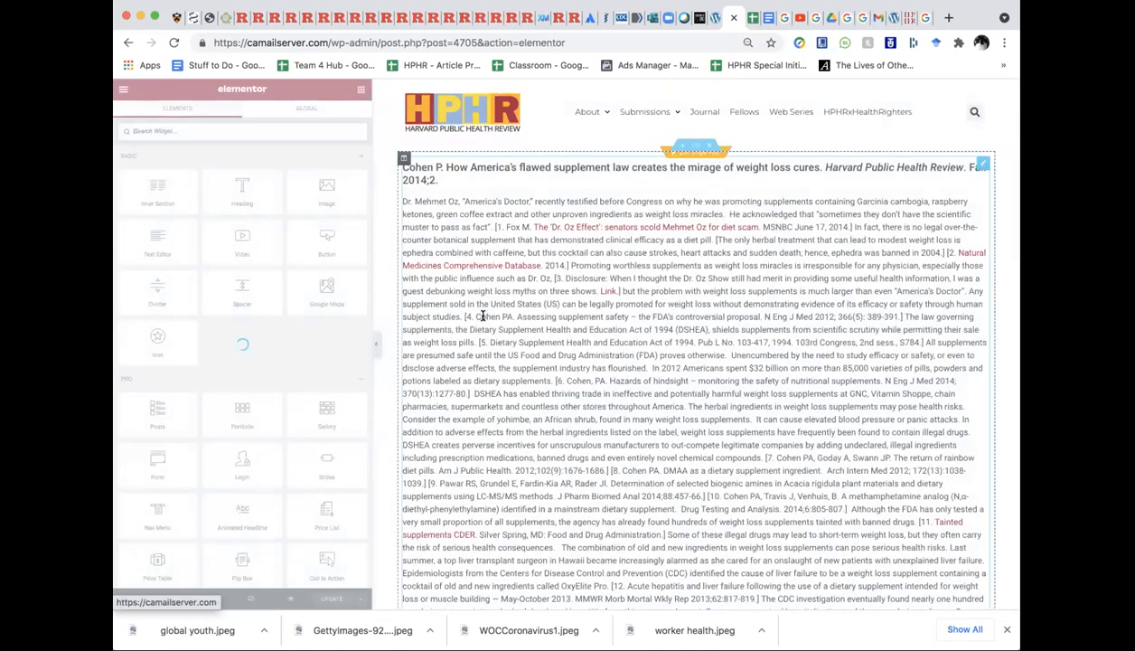
{"action": "scroll", "coordinate": [484, 321], "scroll_direction": "down", "scroll_amount": 10}
{"action": "scroll", "coordinate": [484, 325], "scroll_direction": "up", "scroll_amount": 10}
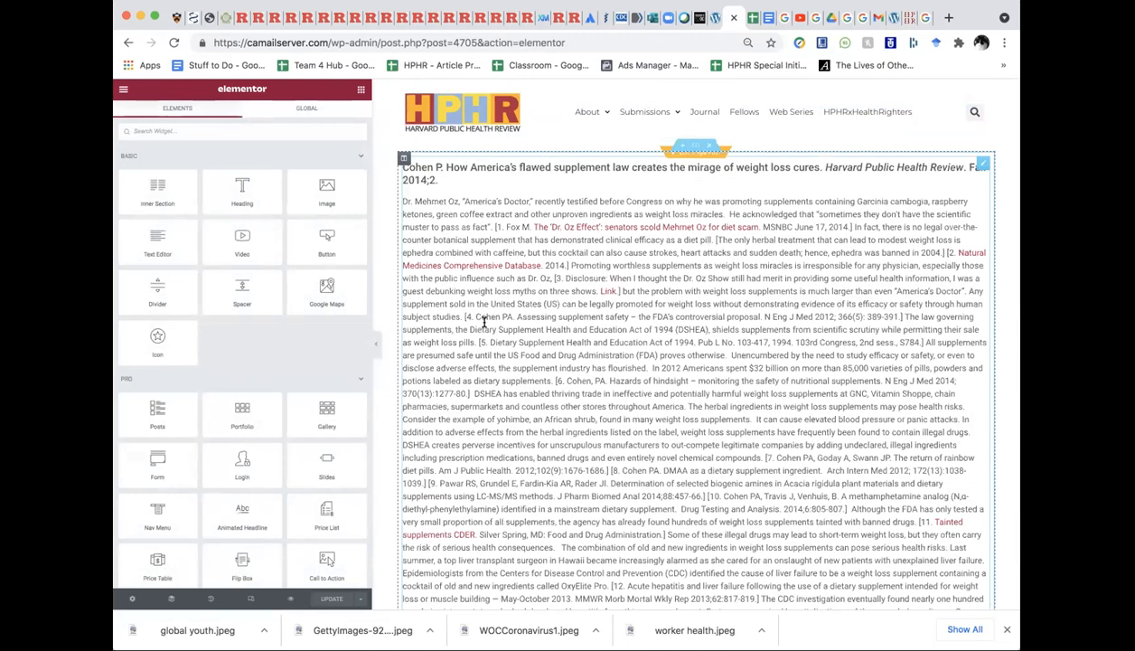
{"action": "right_click", "coordinate": [483, 321]}
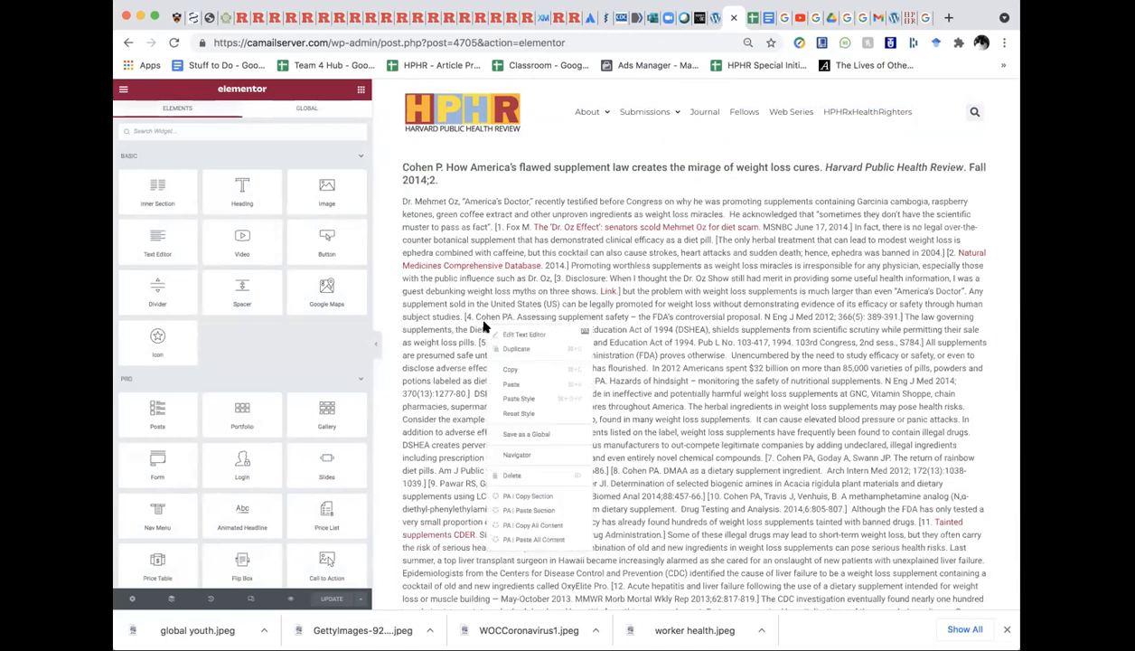
{"action": "left_click", "coordinate": [466, 321]}
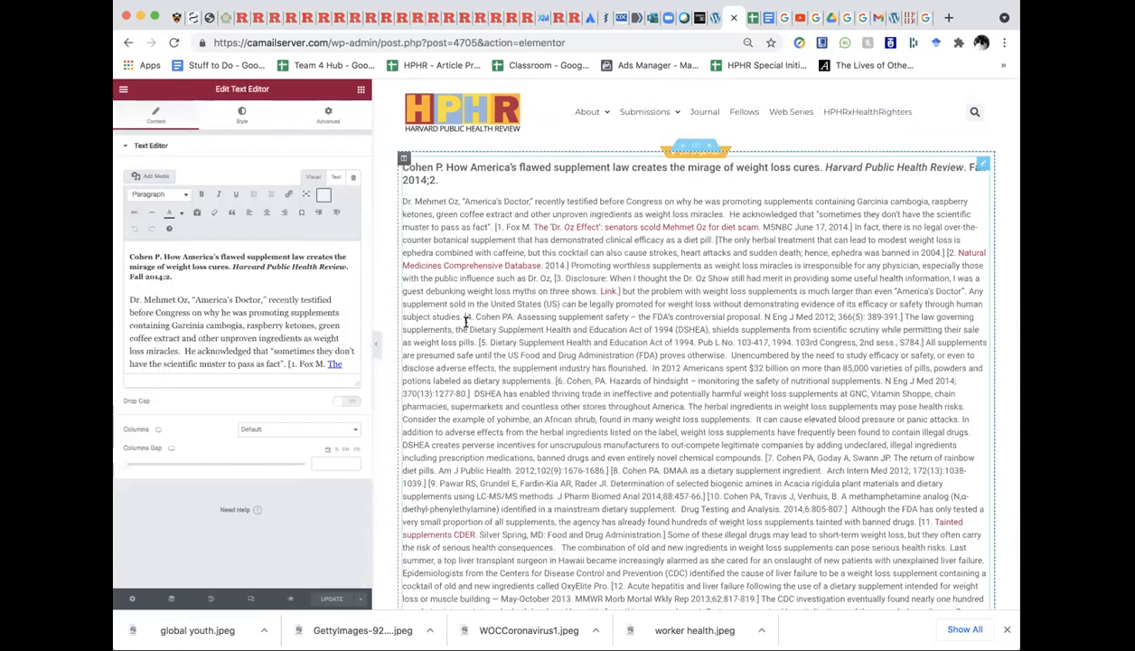
- Select the bracketed inline reference 3, the disclosure about the Dr. Oz Show, in the article text
{"action": "scroll", "coordinate": [167, 315], "scroll_direction": "down", "scroll_amount": 3}
{"action": "scroll", "coordinate": [167, 316], "scroll_direction": "down", "scroll_amount": 3}
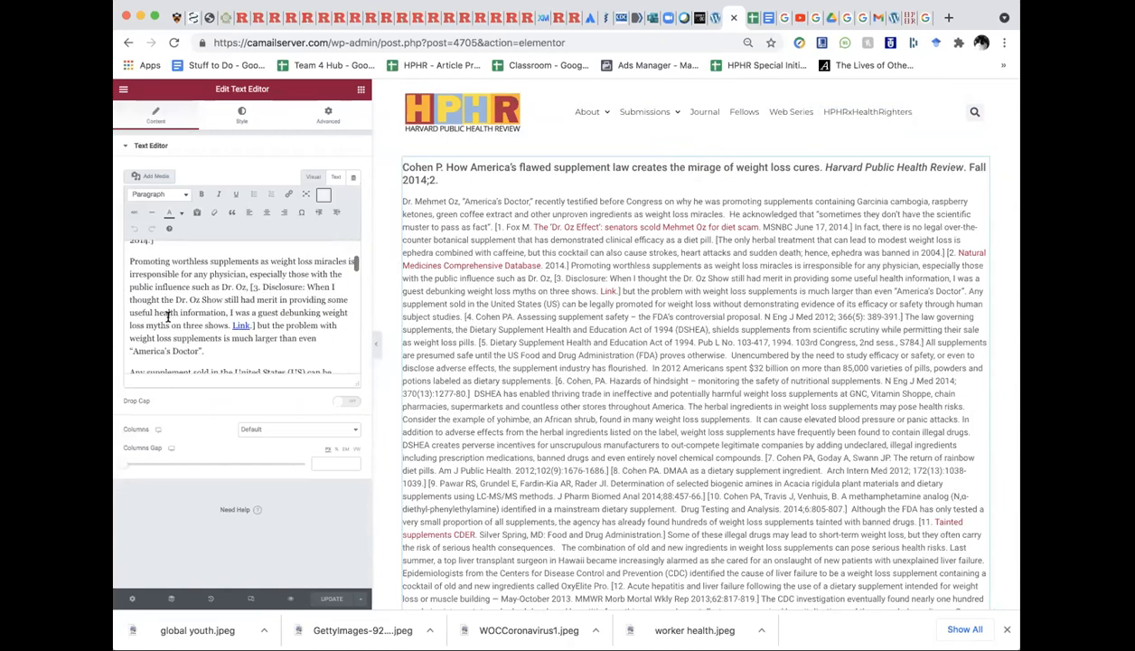
{"action": "scroll", "coordinate": [167, 316], "scroll_direction": "up", "scroll_amount": 1}
{"action": "left_click_drag", "start_coordinate": [251, 277], "coordinate": [254, 315]}
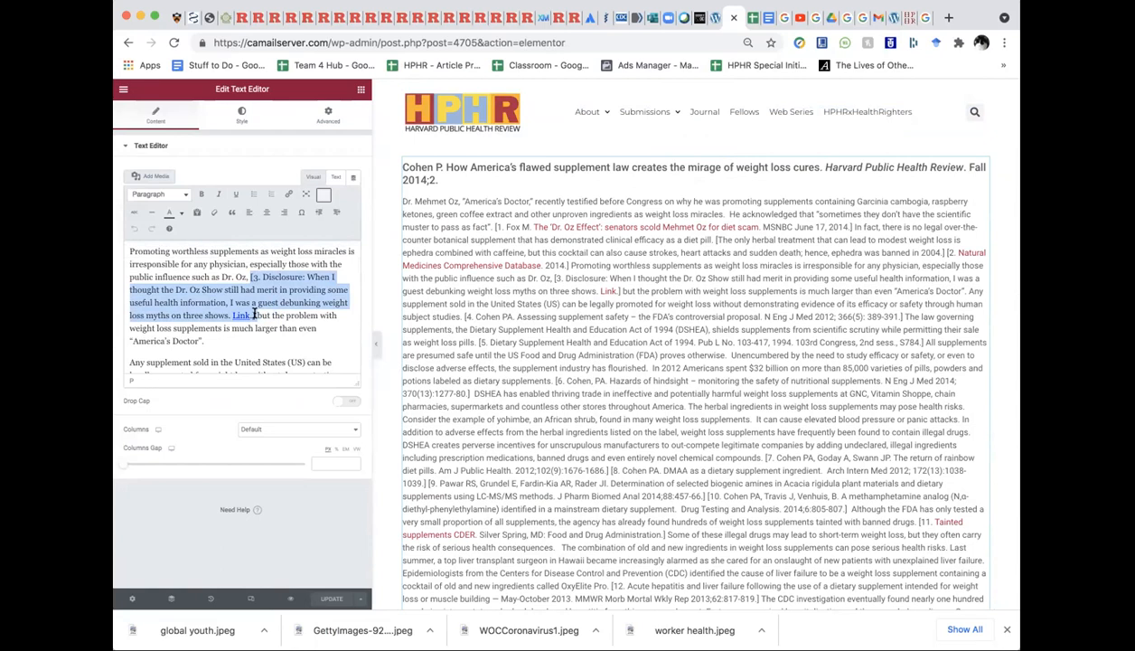
{"action": "left_click", "coordinate": [893, 17]}
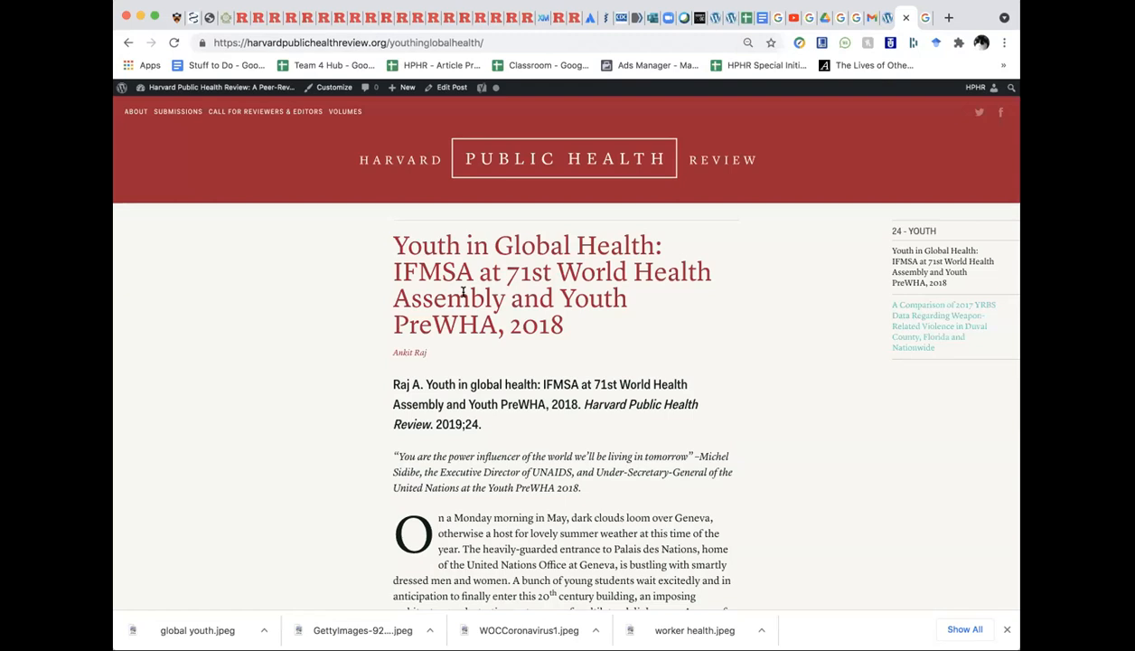
{"action": "scroll", "coordinate": [463, 292], "scroll_direction": "down", "scroll_amount": 3}
{"action": "scroll", "coordinate": [465, 291], "scroll_direction": "up", "scroll_amount": 4}
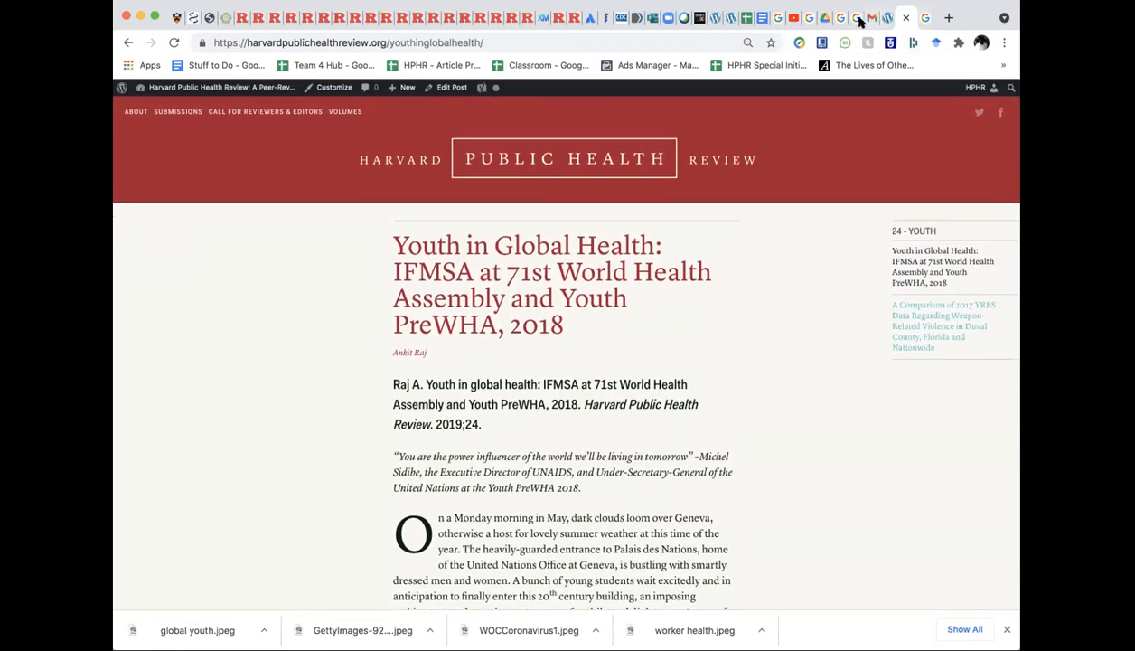
{"action": "left_click", "coordinate": [860, 18]}
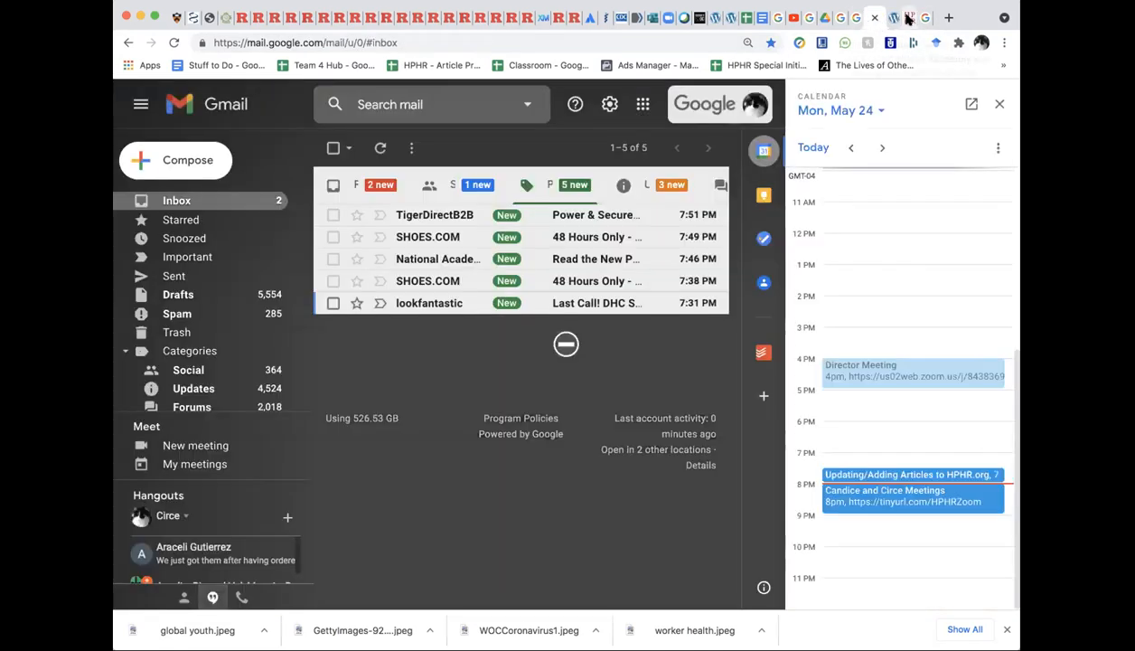
{"action": "left_click", "coordinate": [909, 18]}
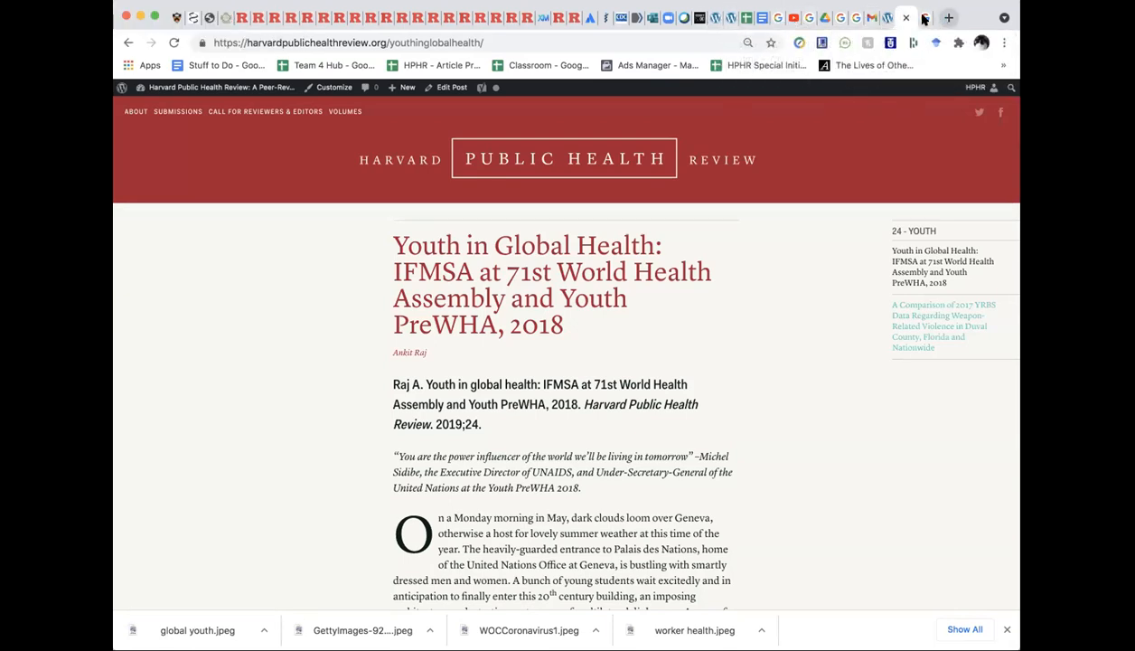
- Switch to Google Drive, dismiss the folder Rename dialog, and look through the volume folders under Accepted Articles for Processing/Publication
{"action": "left_click", "coordinate": [824, 18]}
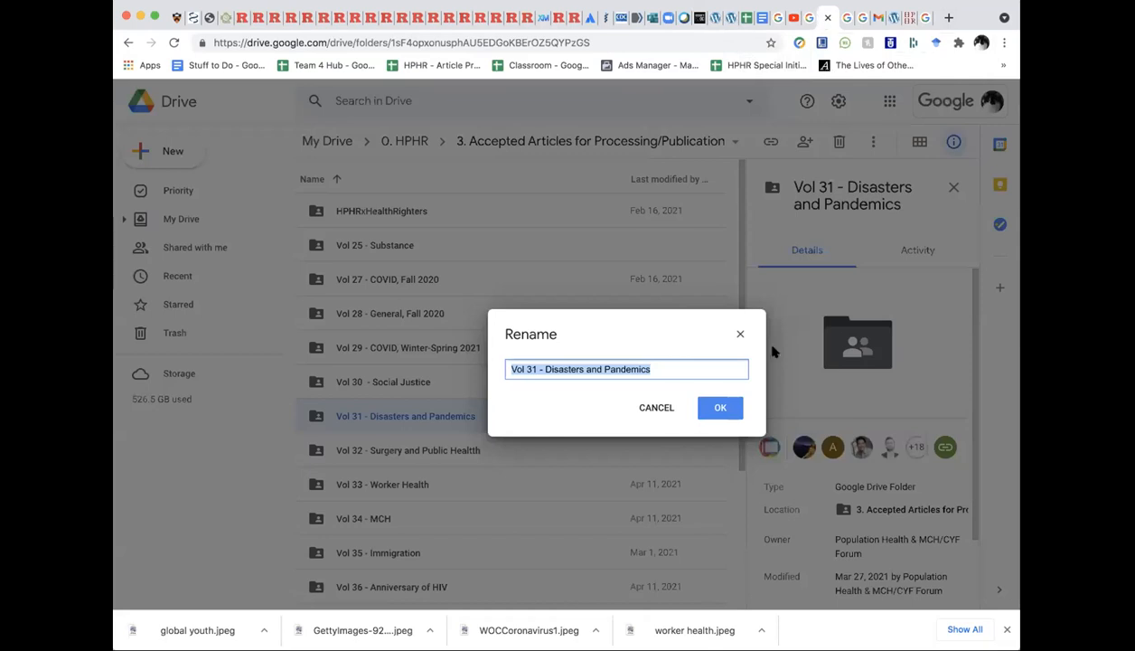
{"action": "left_click", "coordinate": [738, 337]}
{"action": "scroll", "coordinate": [444, 423], "scroll_direction": "down", "scroll_amount": 3}
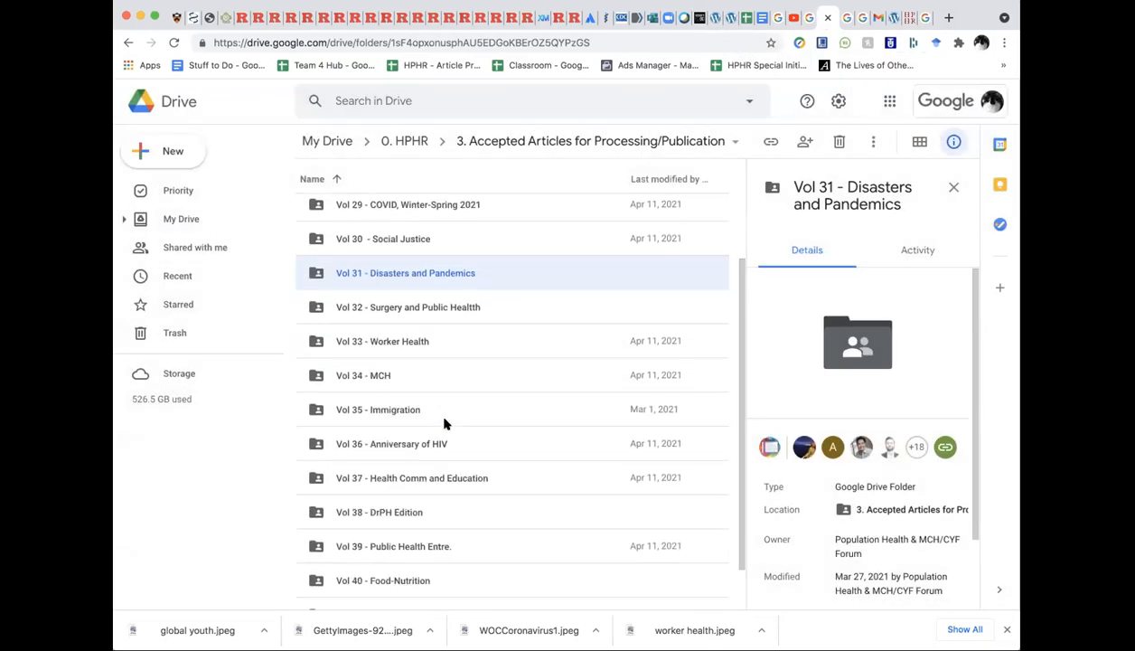
{"action": "scroll", "coordinate": [444, 423], "scroll_direction": "up", "scroll_amount": 3}
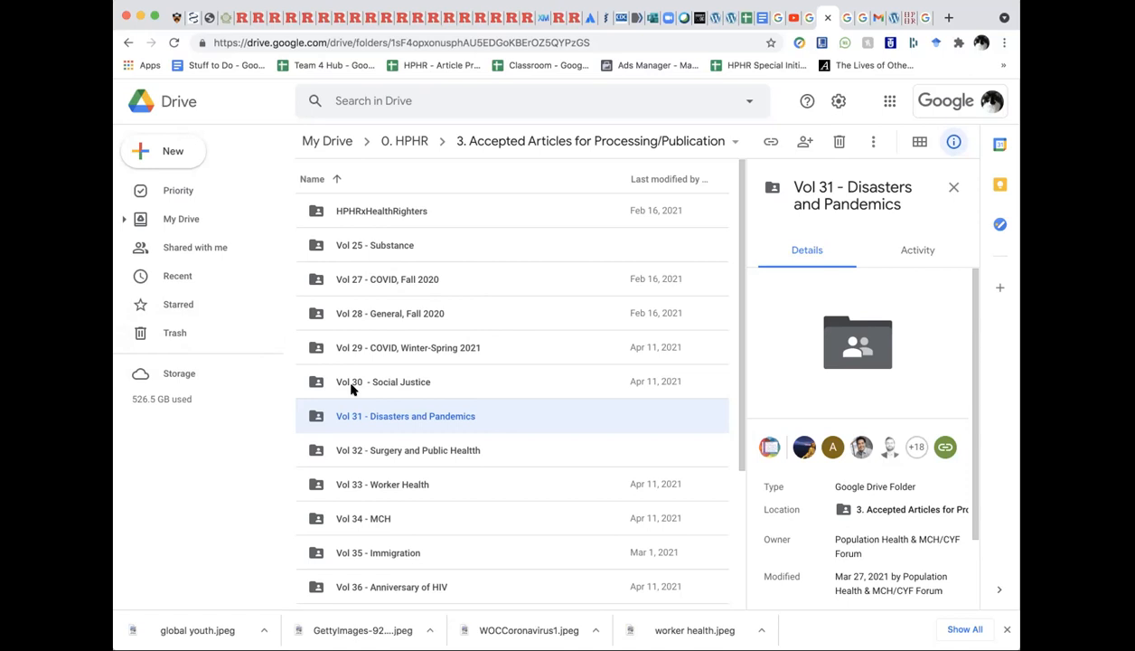
- Switch to the HPHR - Article Processing Dashboard spreadsheet and examine the issue 30 article rows, starting from "Ending the Opioid Crisis in Five Years"
{"action": "scroll", "coordinate": [352, 389], "scroll_direction": "down", "scroll_amount": 1}
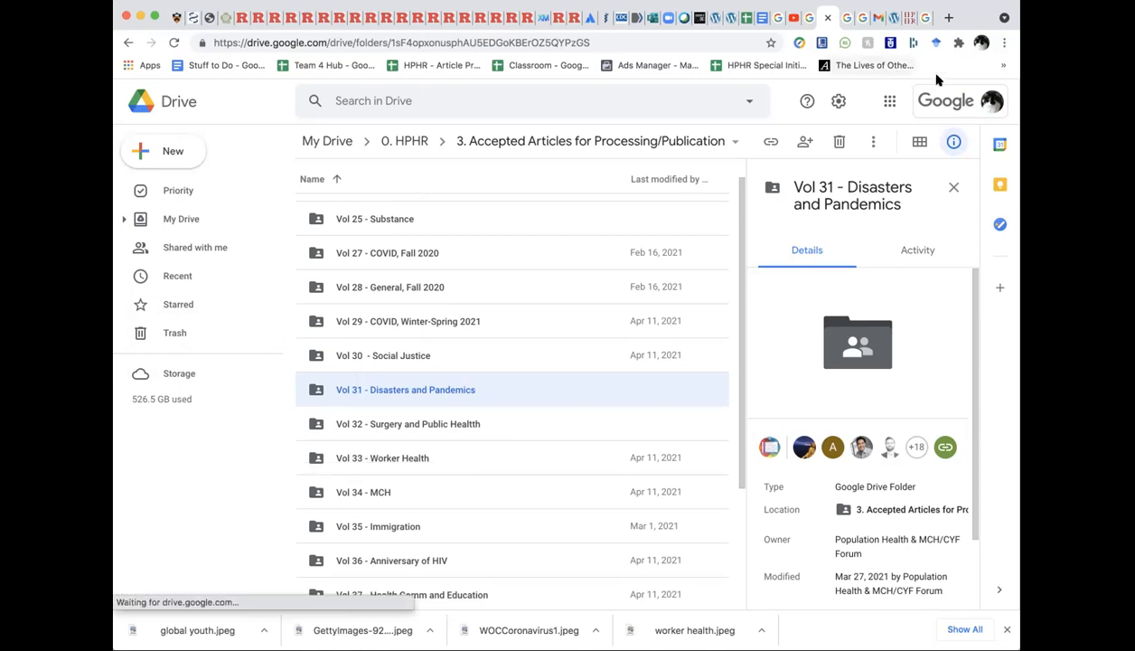
{"action": "scroll", "coordinate": [351, 345], "scroll_direction": "down", "scroll_amount": 1}
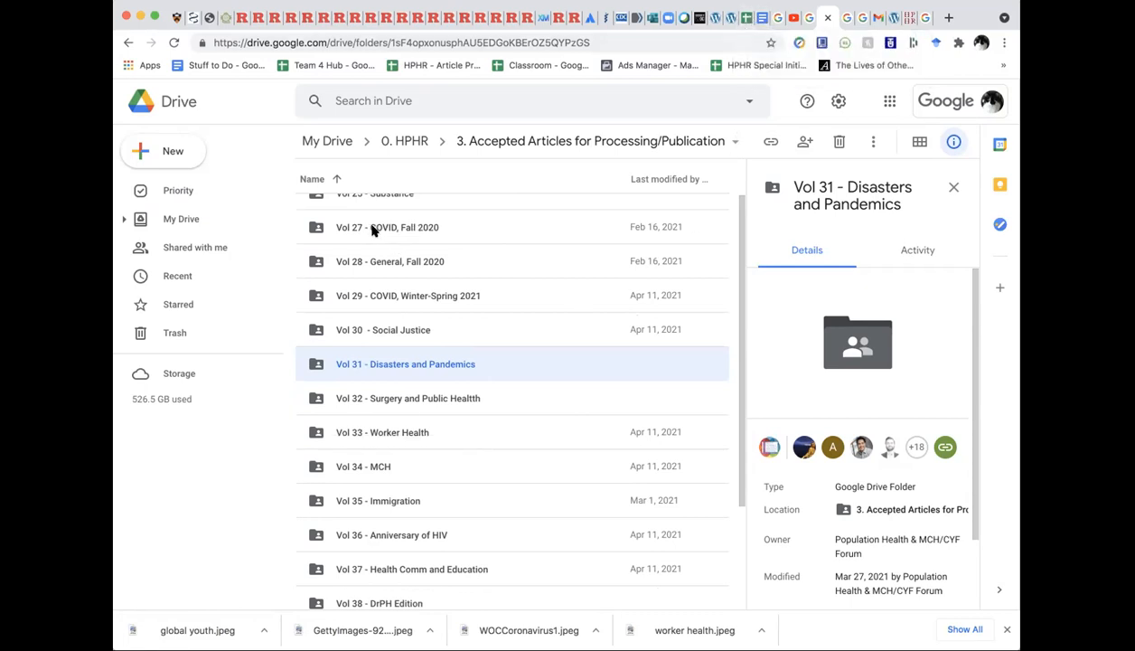
{"action": "left_click", "coordinate": [744, 19]}
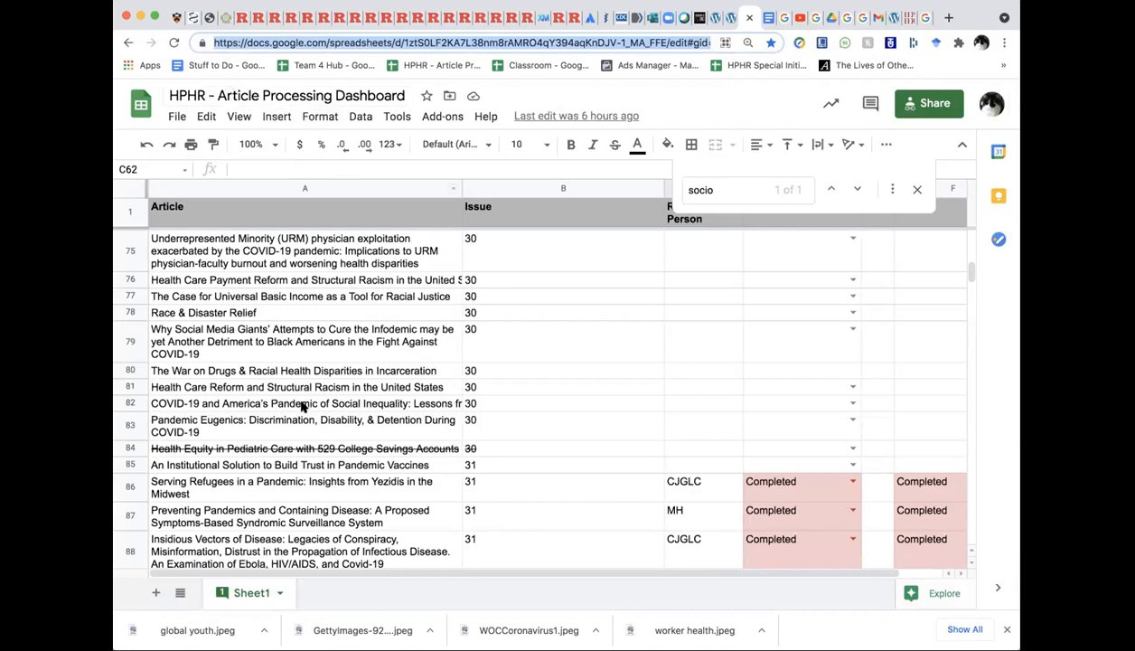
{"action": "scroll", "coordinate": [302, 407], "scroll_direction": "up", "scroll_amount": 5}
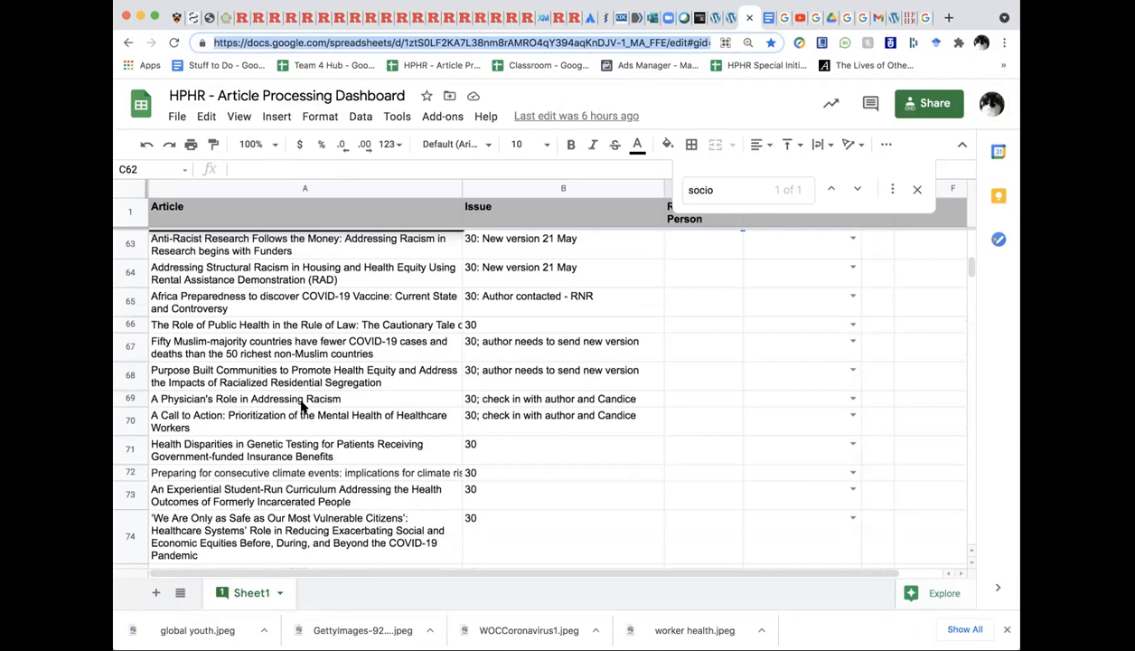
{"action": "left_click", "coordinate": [908, 17]}
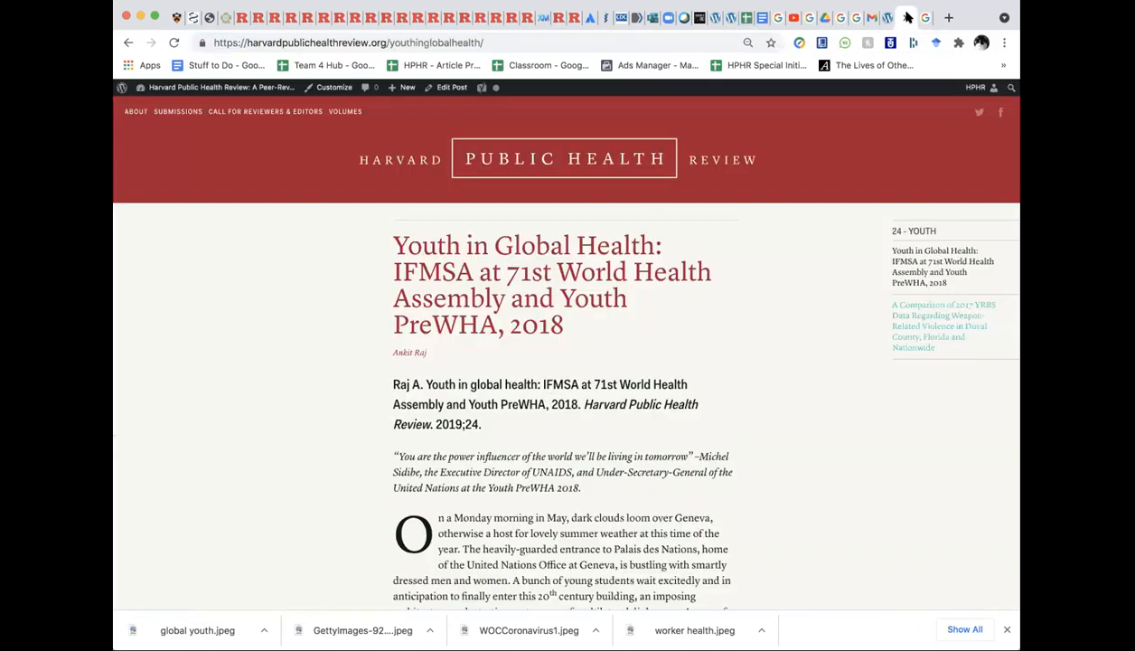
{"action": "left_click", "coordinate": [733, 18]}
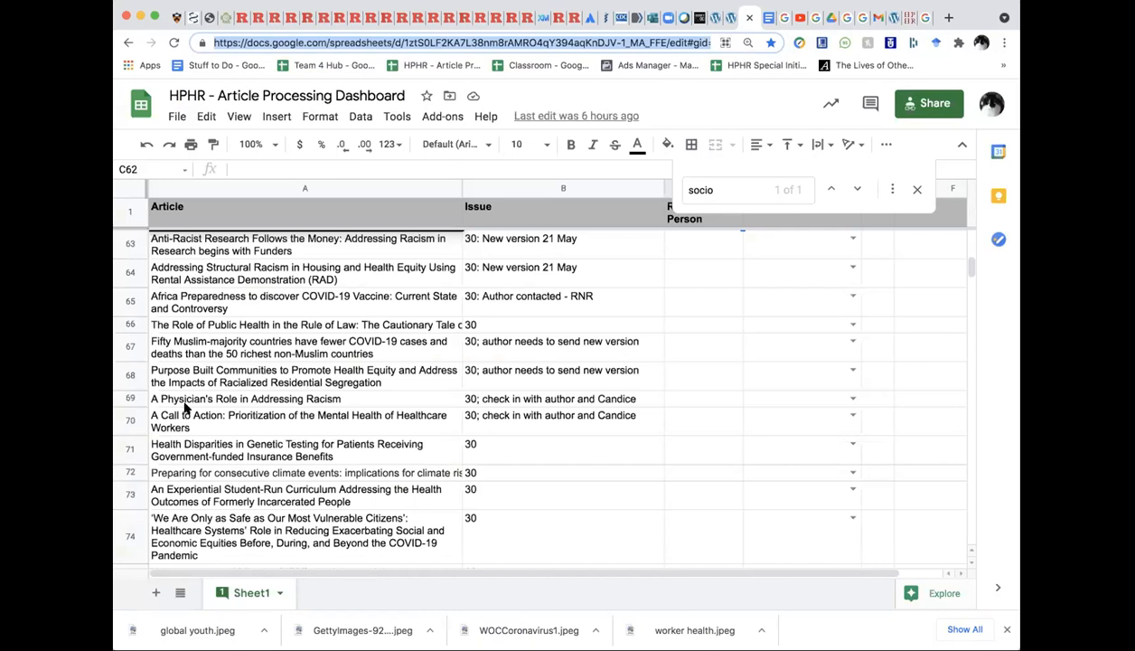
{"action": "scroll", "coordinate": [183, 406], "scroll_direction": "up", "scroll_amount": 10}
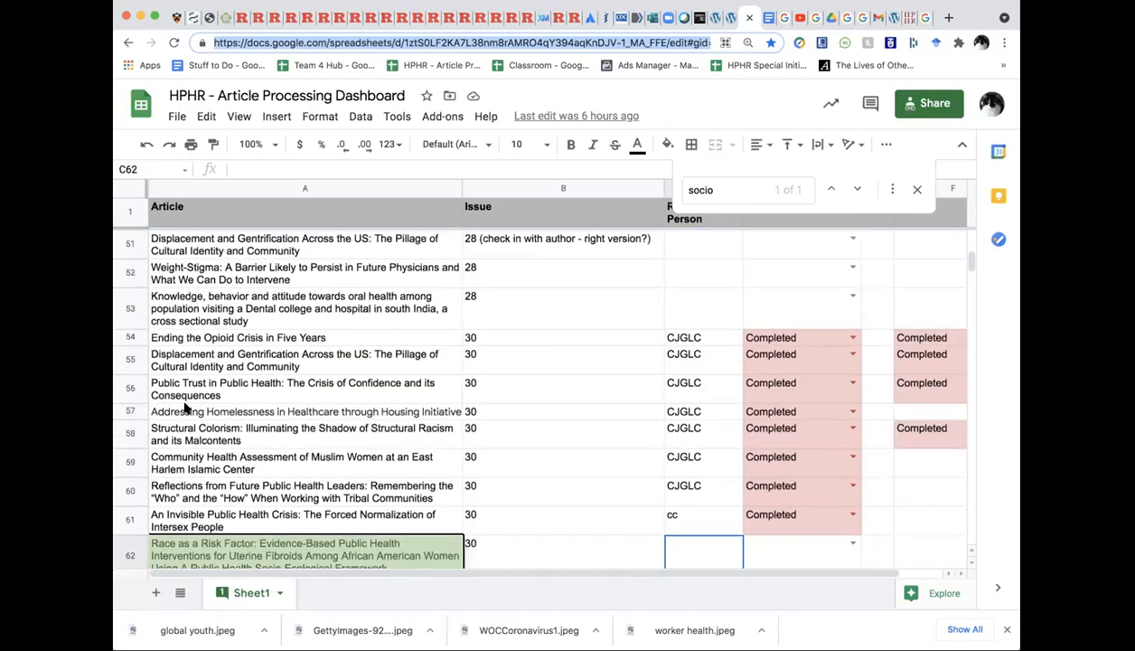
{"action": "left_click", "coordinate": [197, 337]}
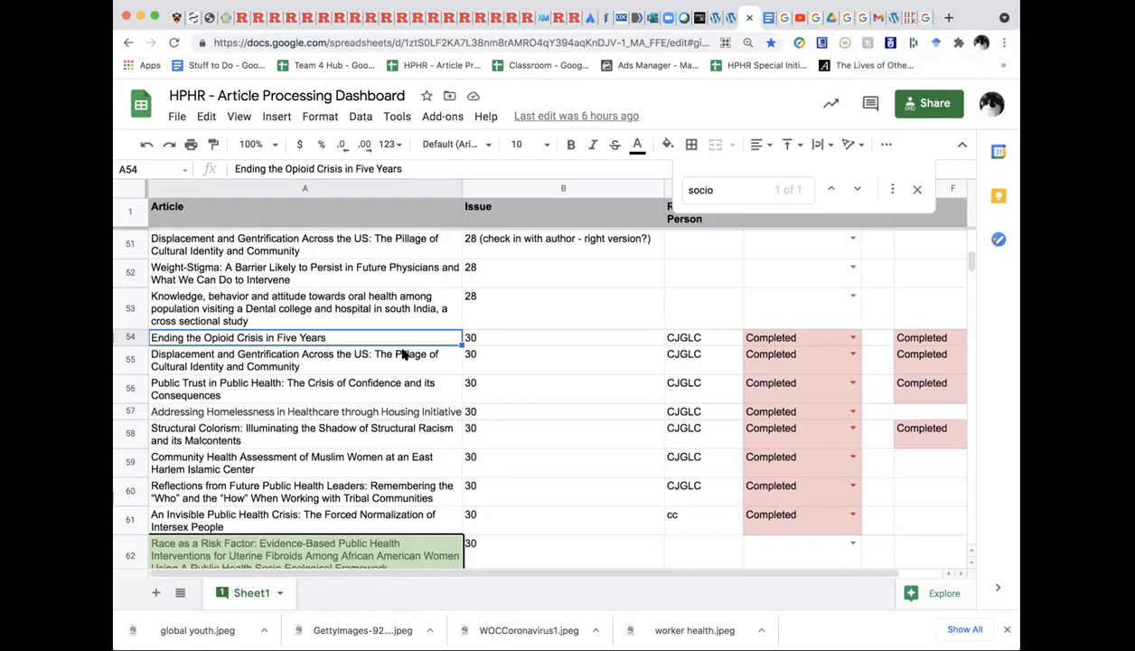
{"action": "scroll", "coordinate": [324, 479], "scroll_direction": "down", "scroll_amount": 5}
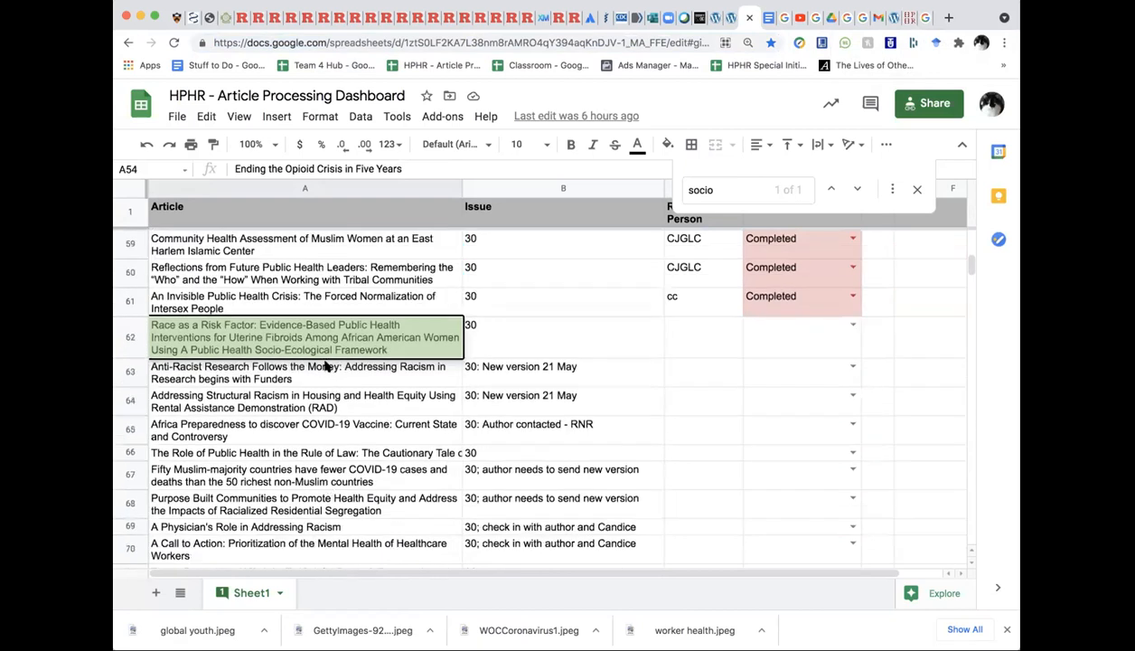
{"action": "left_click", "coordinate": [322, 350]}
{"action": "key", "text": "Down"}
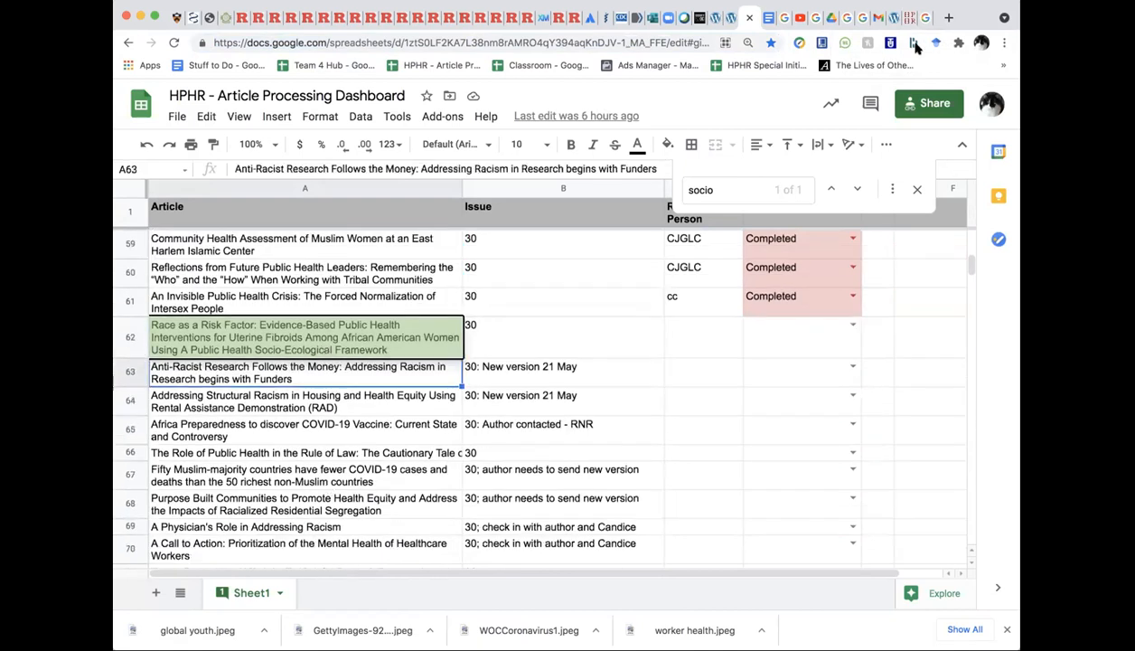
- Switch to Google Drive, open the Vol 30 - Social Justice folder, and look through its article files
{"action": "left_click", "coordinate": [830, 19]}
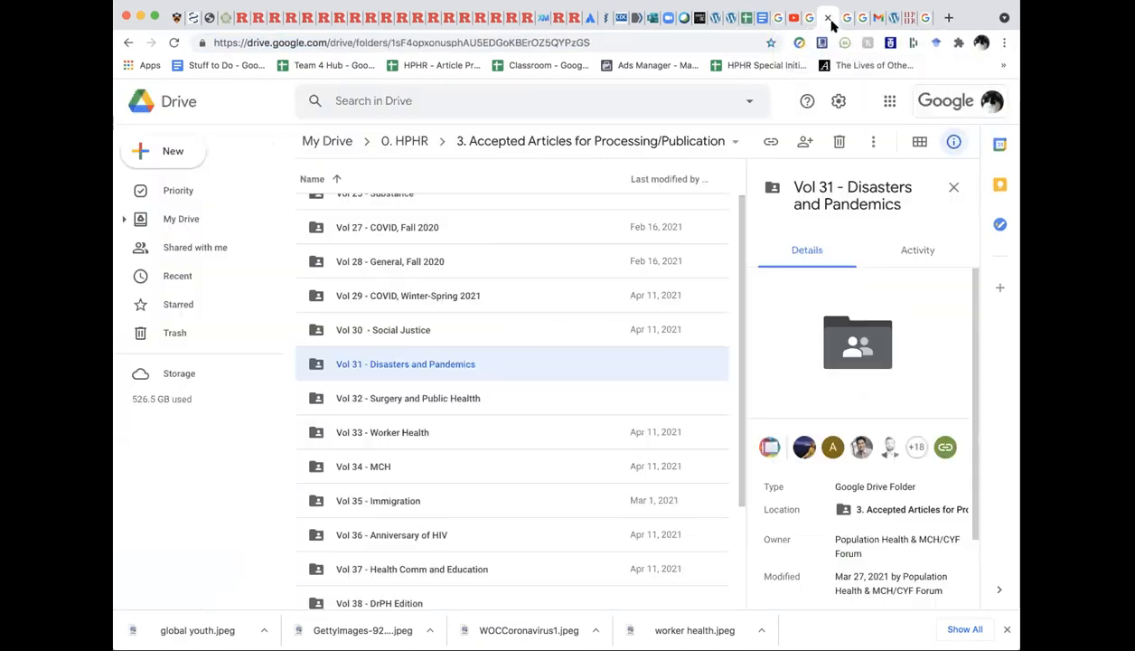
{"action": "double_click", "coordinate": [375, 332]}
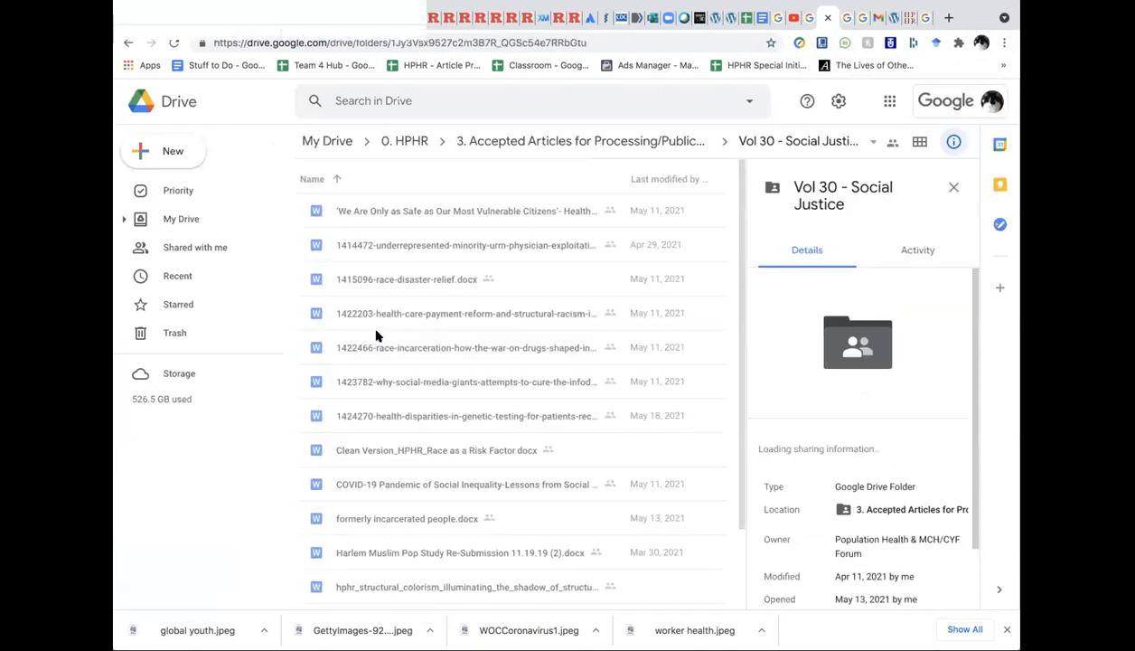
{"action": "scroll", "coordinate": [381, 546], "scroll_direction": "down", "scroll_amount": 2}
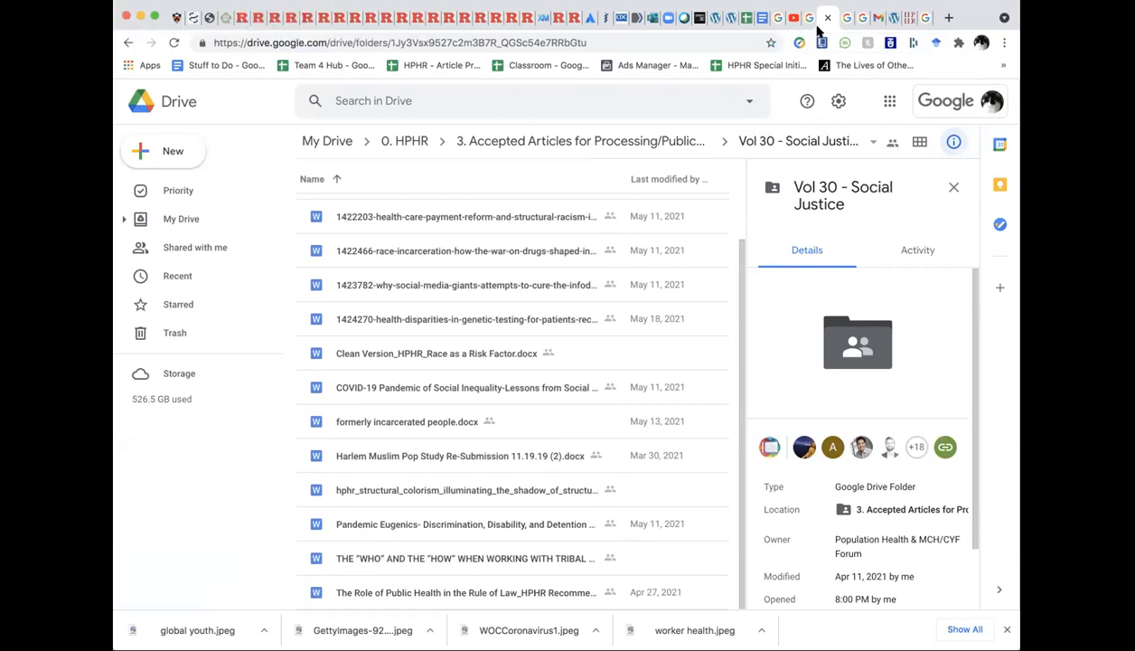
- Return to the Article Processing Dashboard and review the Issue column's author status notes for the issue 30 articles in rows 65 to 70
{"action": "left_click", "coordinate": [737, 17]}
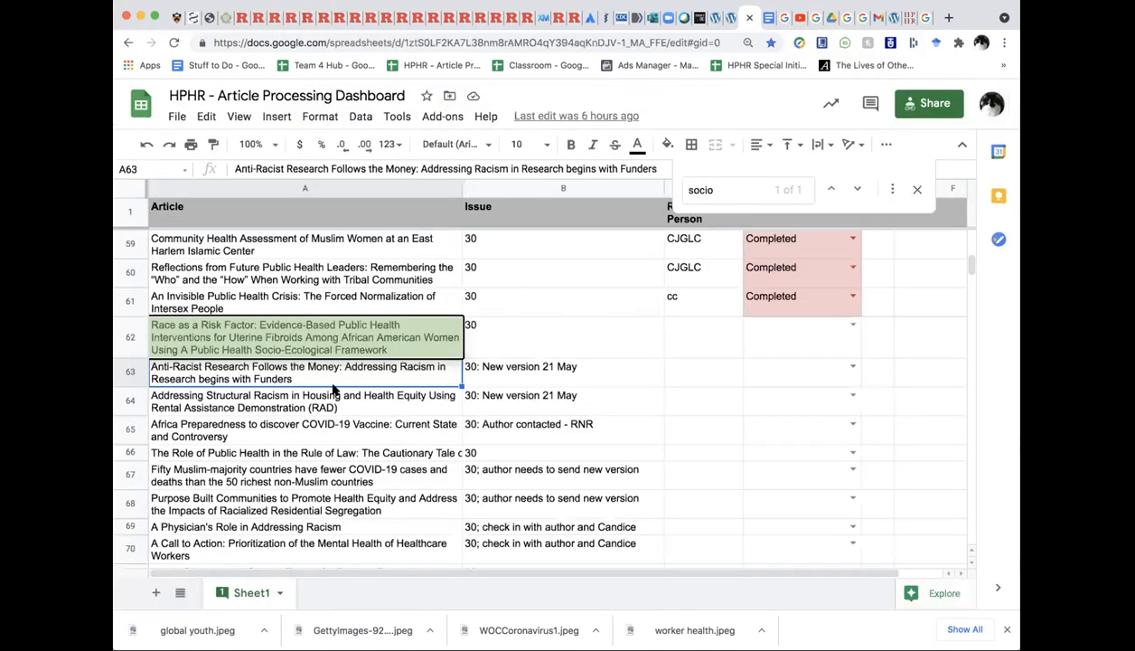
{"action": "scroll", "coordinate": [274, 434], "scroll_direction": "down", "scroll_amount": 5}
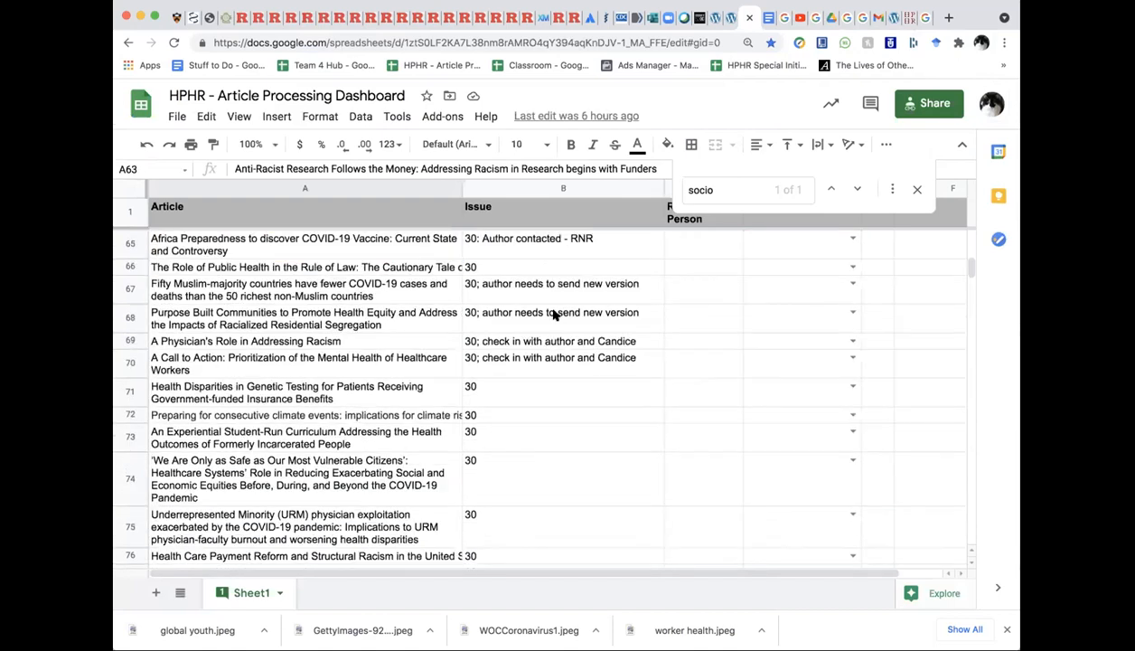
{"action": "left_click", "coordinate": [515, 342]}
{"action": "left_click", "coordinate": [506, 244]}
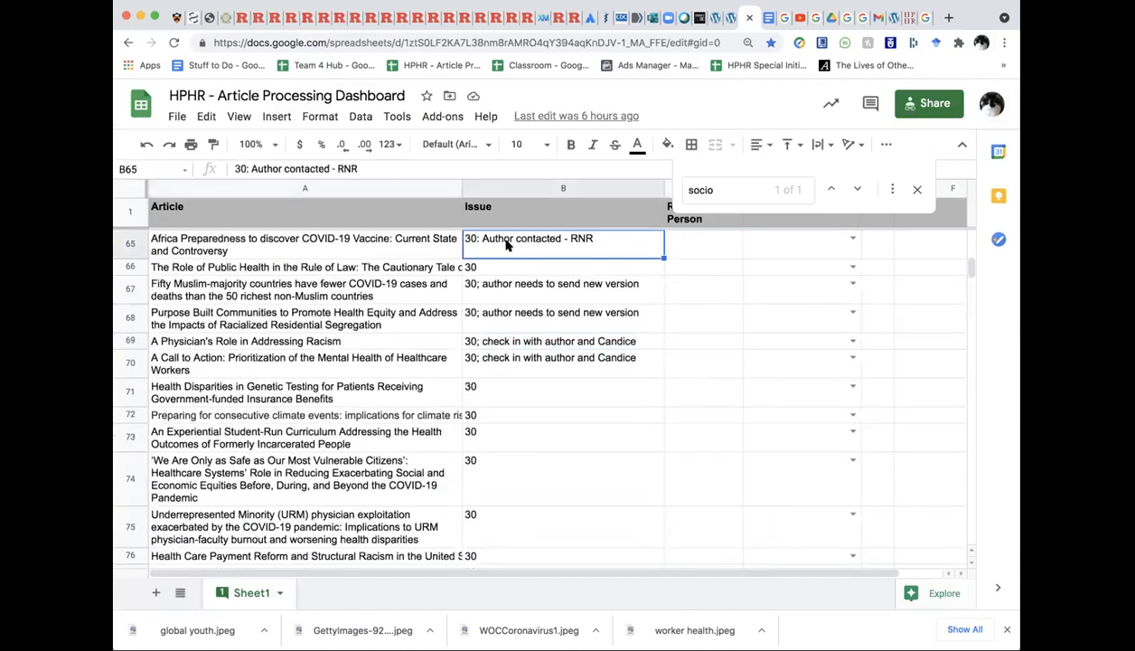
{"action": "key", "text": "Down"}
{"action": "key", "text": "Down"}
{"action": "key", "text": "Down"}
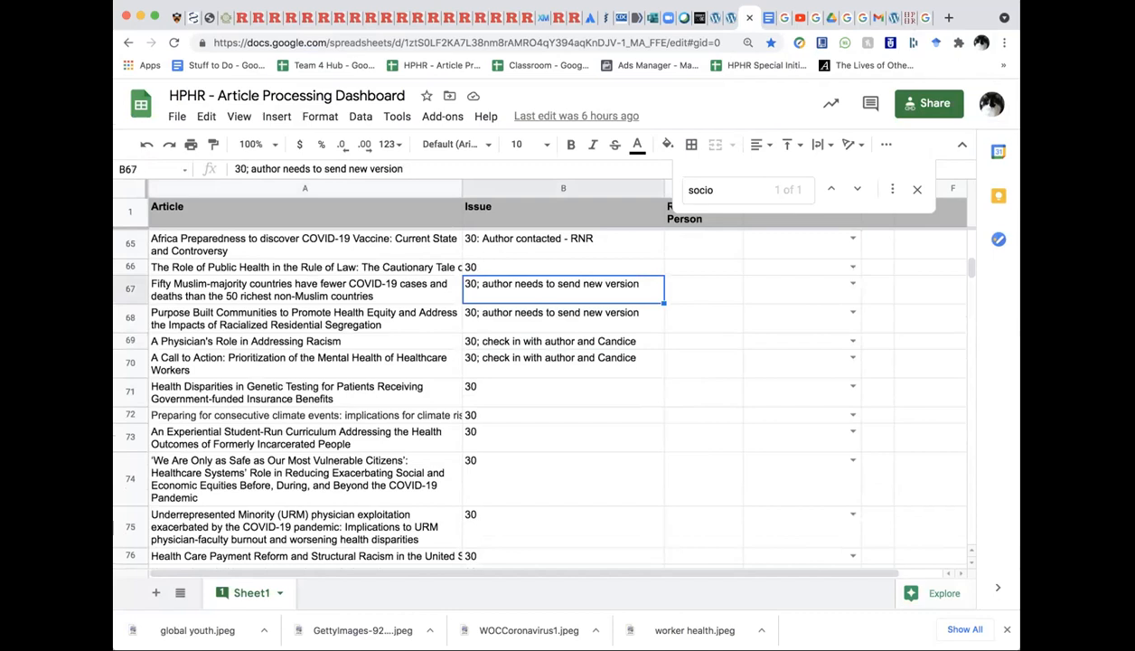
{"action": "key", "text": "Down"}
{"action": "key", "text": "Down"}
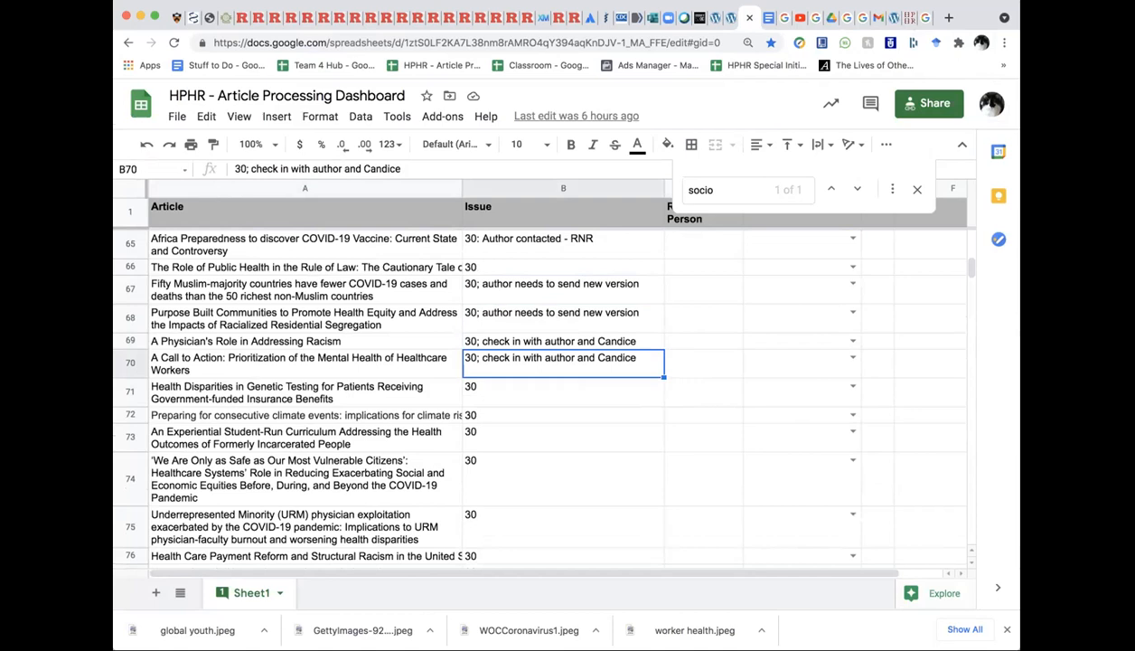
- Look through the remaining issue 30 articles in the dashboard, down to where the issue 31 entries begin
{"action": "scroll", "coordinate": [407, 357], "scroll_direction": "up", "scroll_amount": 2}
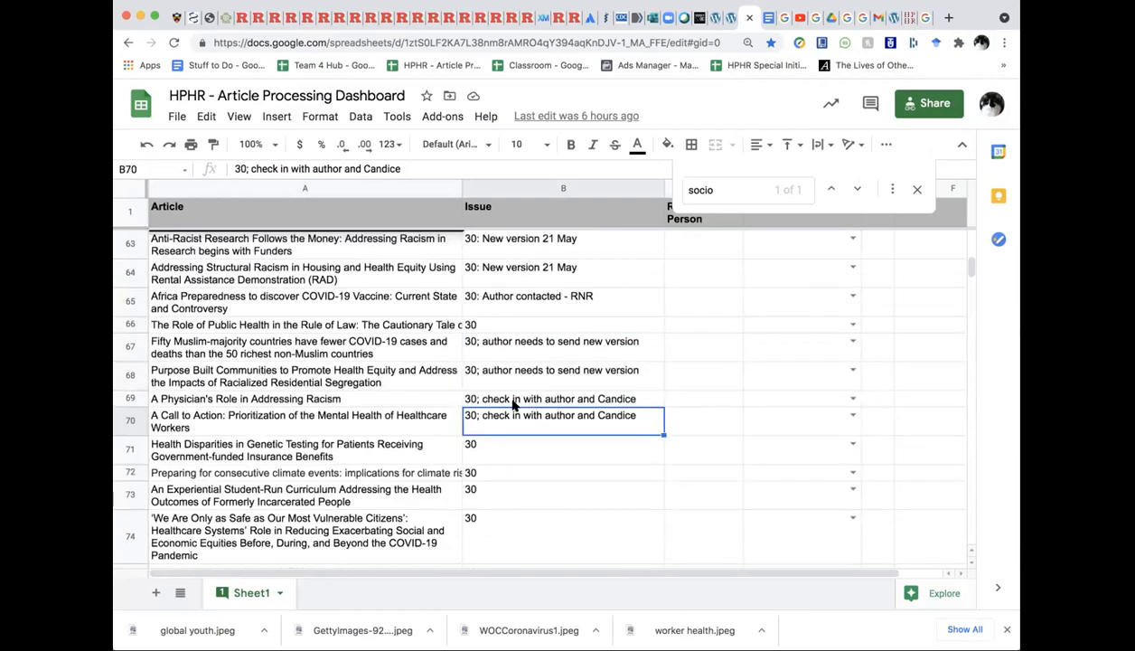
{"action": "scroll", "coordinate": [510, 404], "scroll_direction": "up", "scroll_amount": 2}
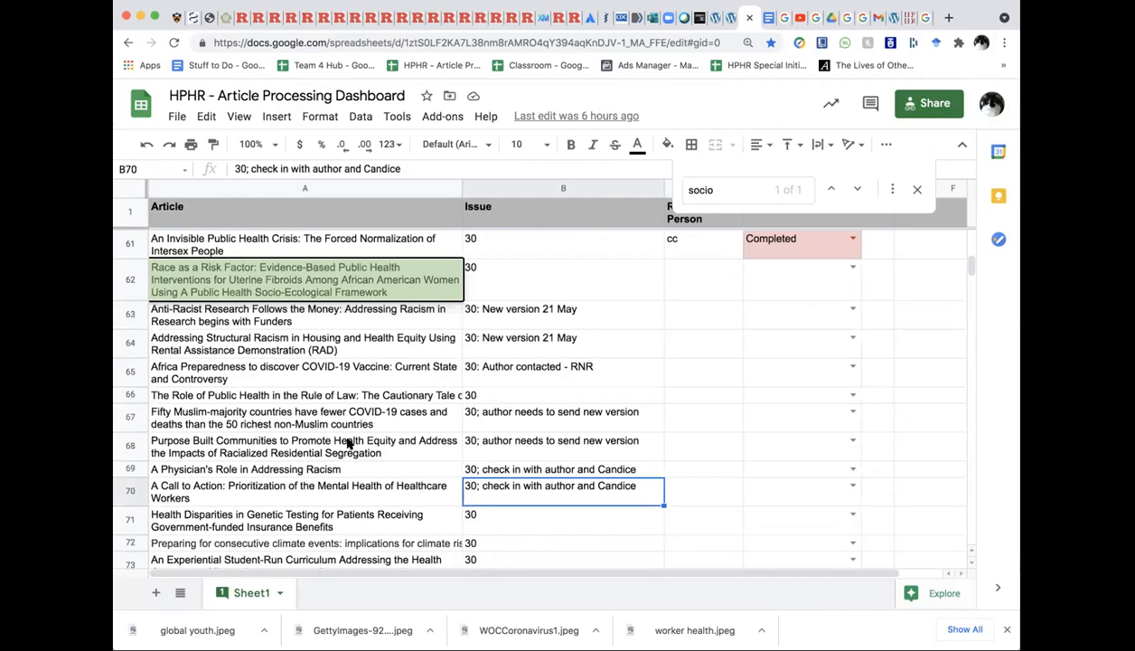
{"action": "scroll", "coordinate": [349, 443], "scroll_direction": "down", "scroll_amount": 1}
{"action": "scroll", "coordinate": [349, 443], "scroll_direction": "down", "scroll_amount": 2}
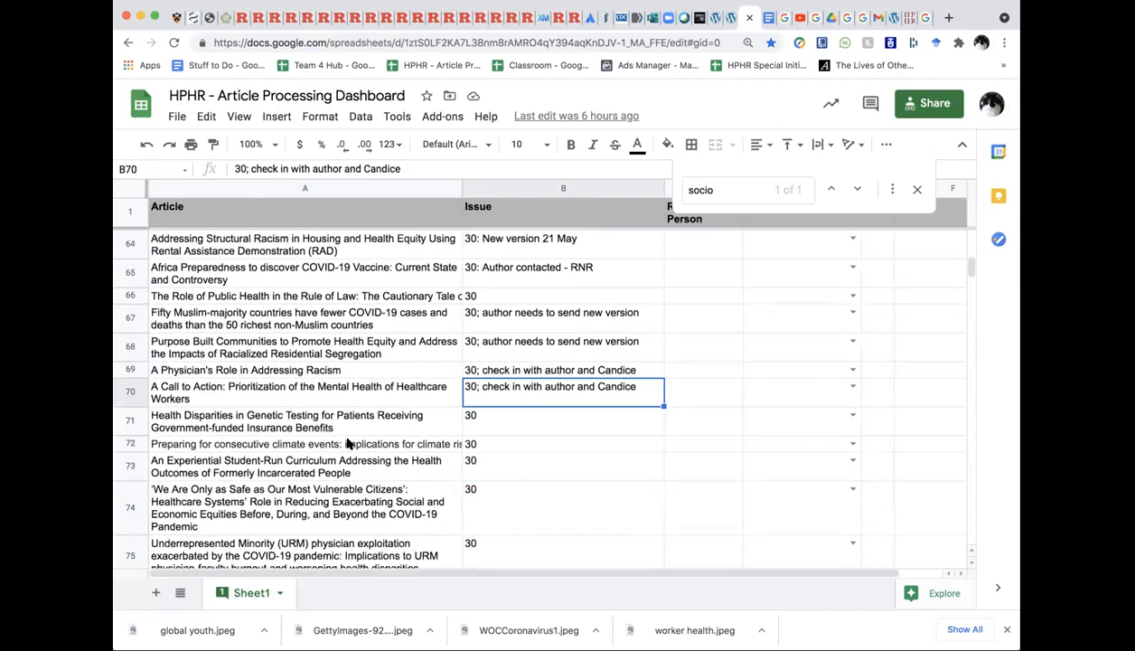
{"action": "scroll", "coordinate": [348, 443], "scroll_direction": "down", "scroll_amount": 7}
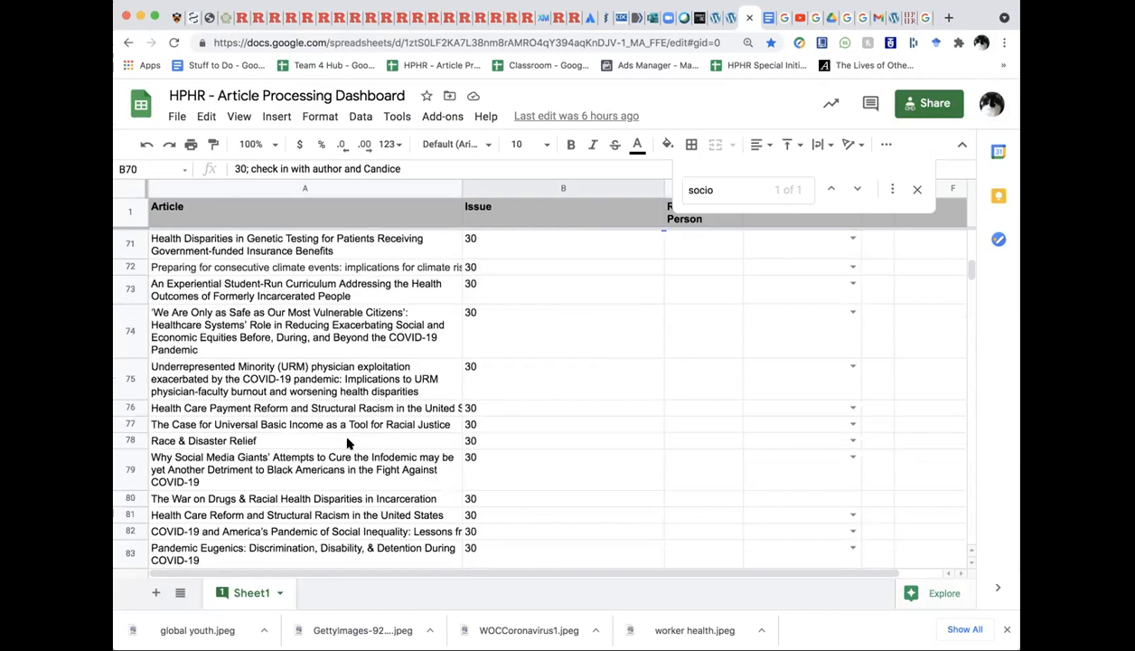
{"action": "scroll", "coordinate": [347, 442], "scroll_direction": "down", "scroll_amount": 9}
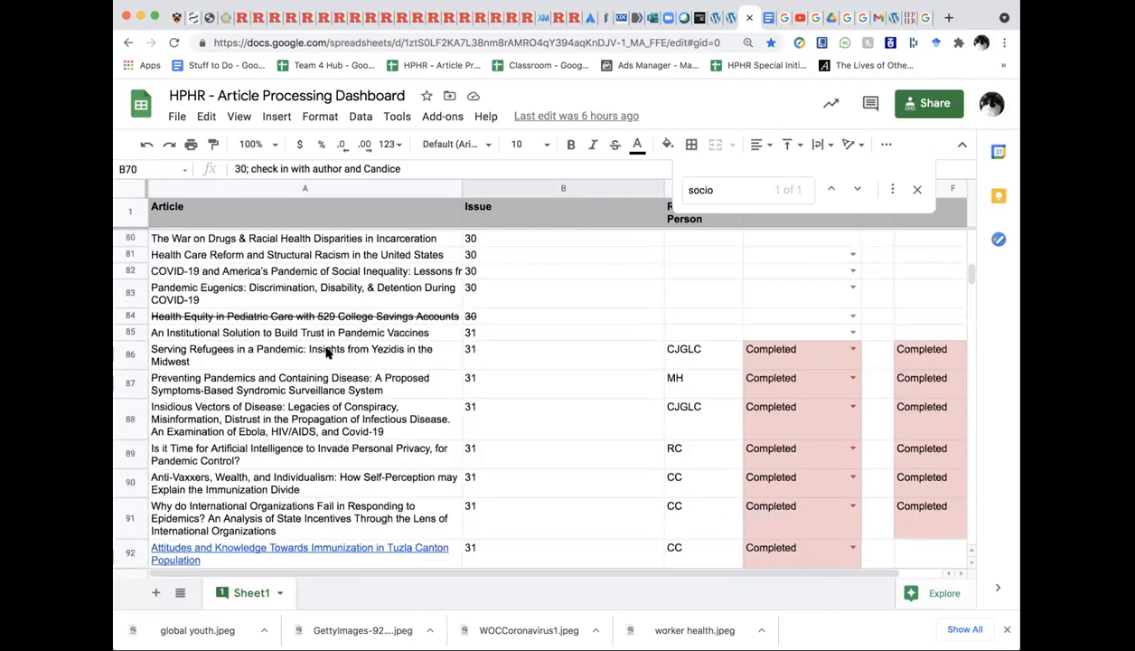
- Go through the issue 31 articles row by row from "An Institutional Solution to Build Trust in Pandemic Vaccines" to the first issue 32 entry
{"action": "left_click", "coordinate": [322, 335]}
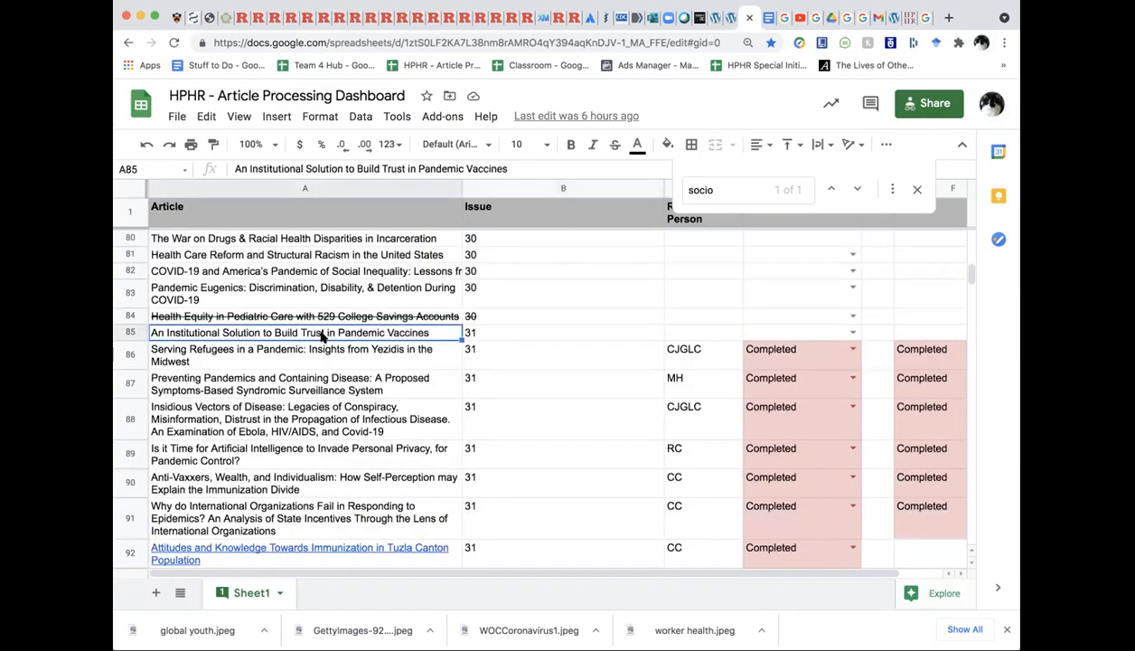
{"action": "key", "text": "Down"}
{"action": "key", "text": "Down"}
{"action": "key", "text": "Down"}
{"action": "key", "text": "Down"}
{"action": "key", "text": "Down"}
{"action": "key", "text": "Down"}
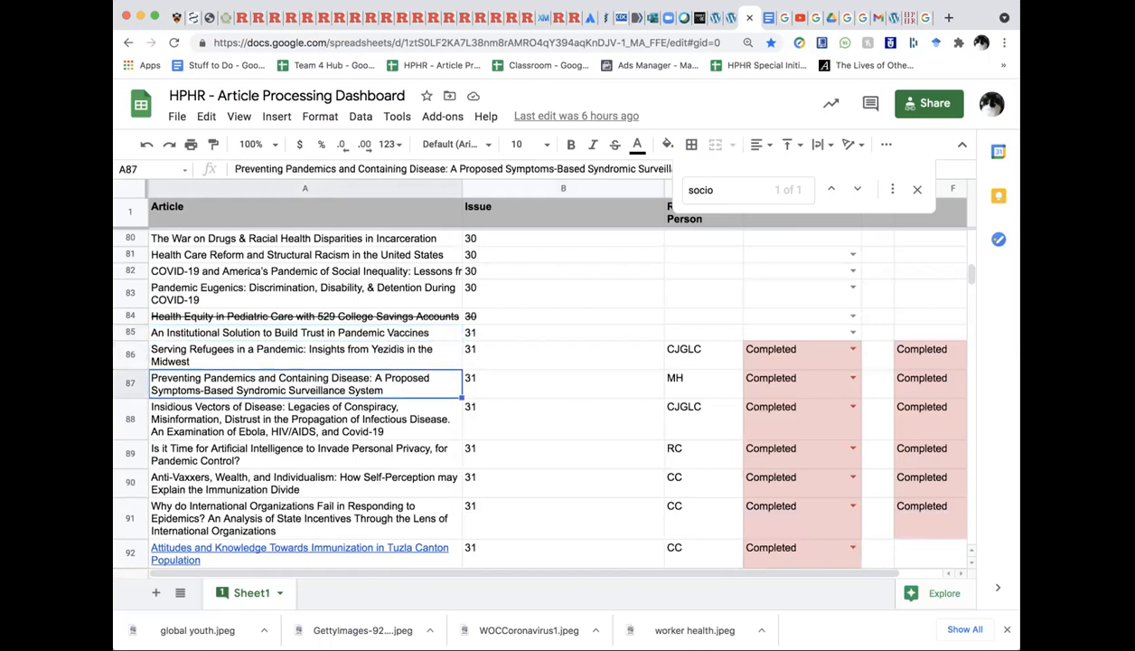
{"action": "key", "text": "Down"}
{"action": "key", "text": "Down"}
{"action": "key", "text": "Down"}
{"action": "key", "text": "Down"}
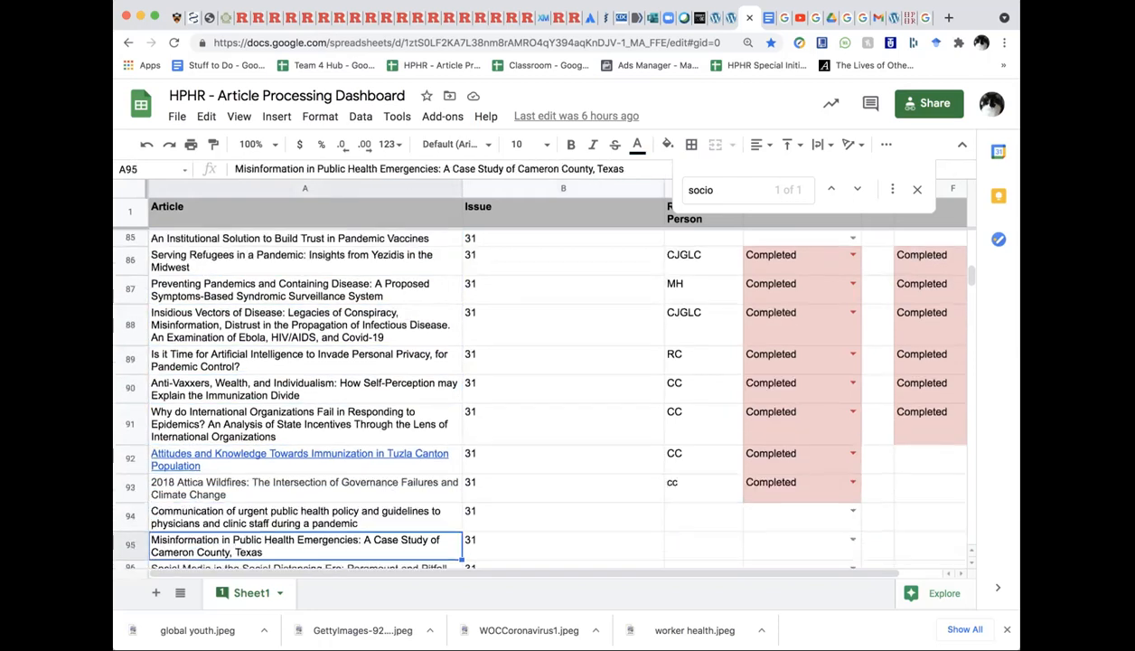
{"action": "key", "text": "Down"}
{"action": "key", "text": "Down"}
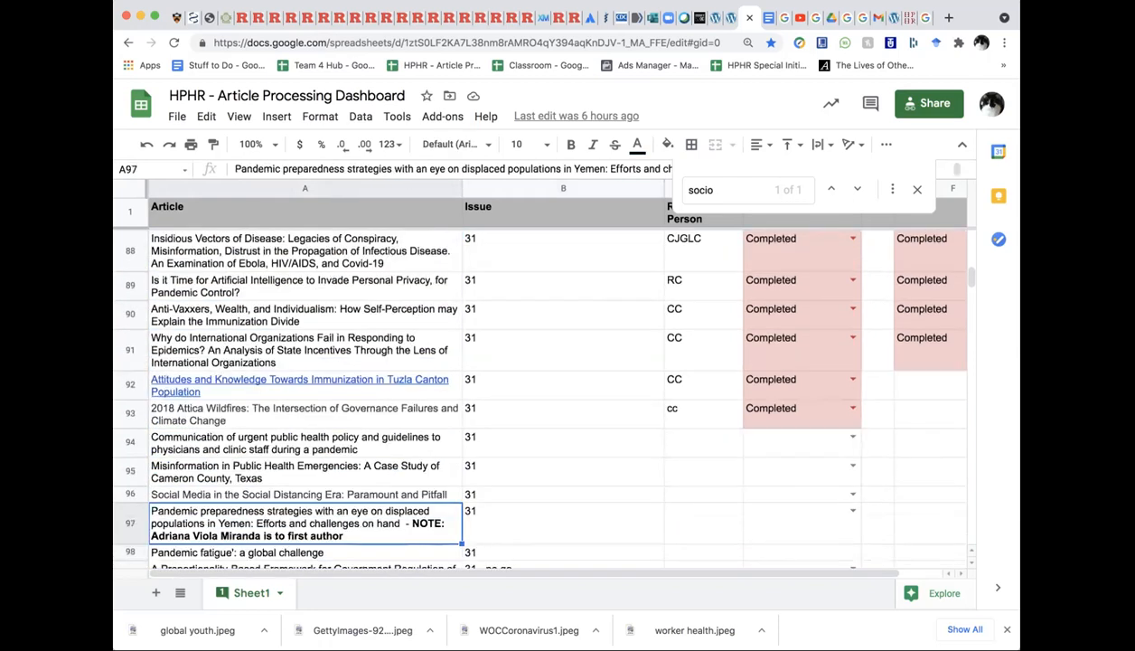
{"action": "key", "text": "Down"}
{"action": "key", "text": "Down"}
{"action": "key", "text": "Down"}
{"action": "key", "text": "Down"}
{"action": "key", "text": "Down"}
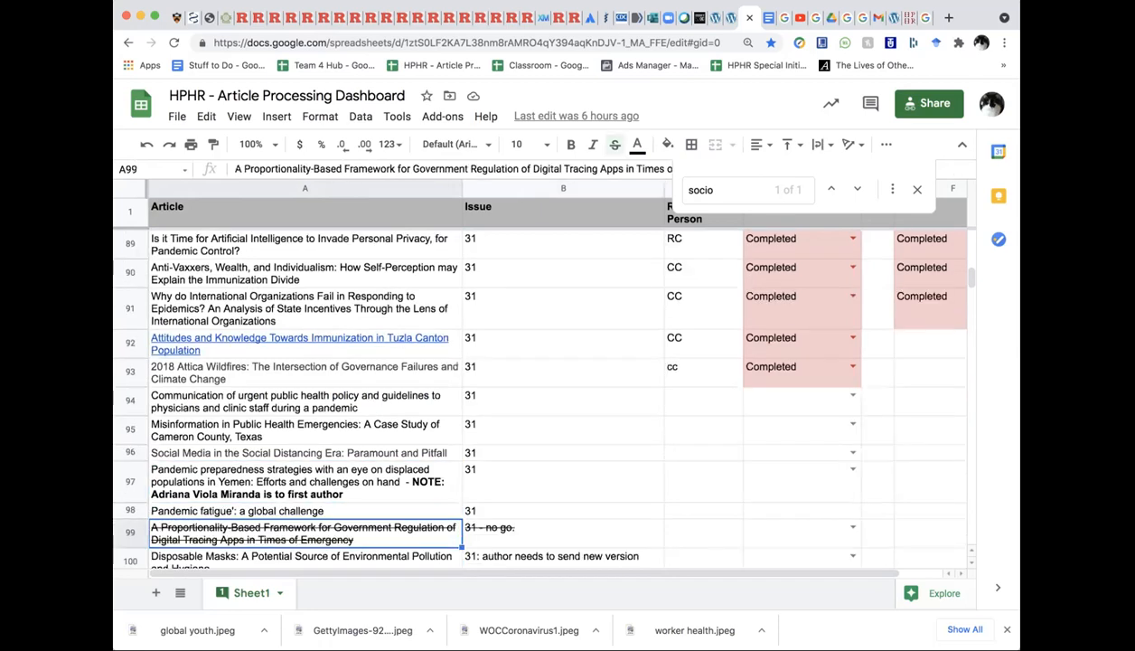
{"action": "key", "text": "Down"}
{"action": "key", "text": "Down"}
{"action": "key", "text": "Down"}
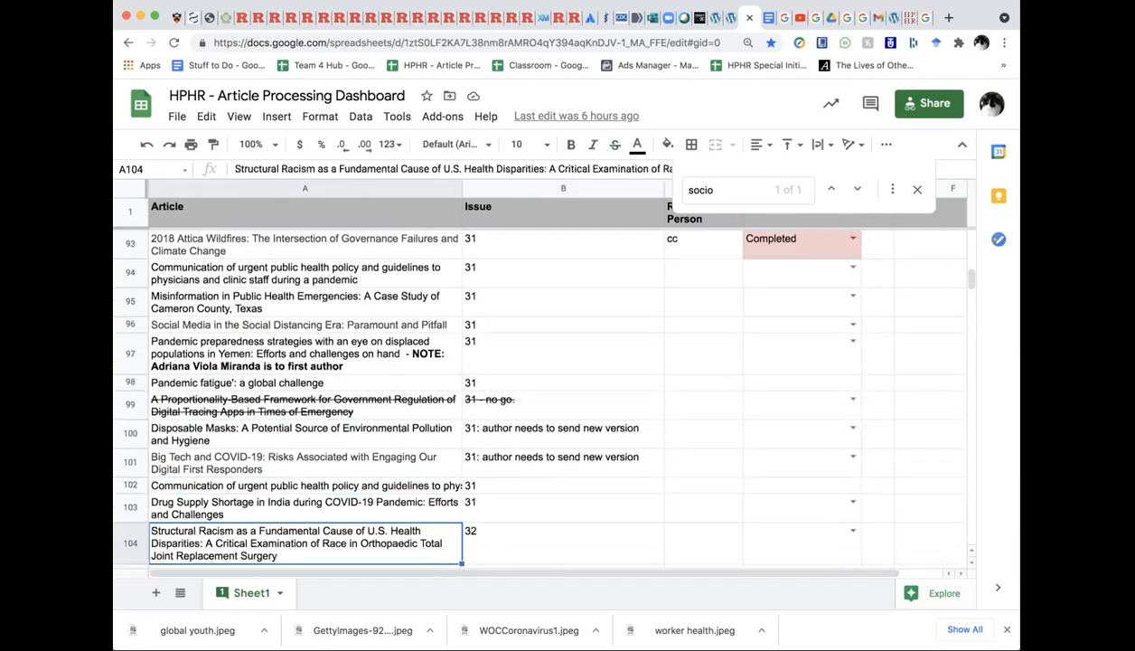
{"action": "key", "text": "Up"}
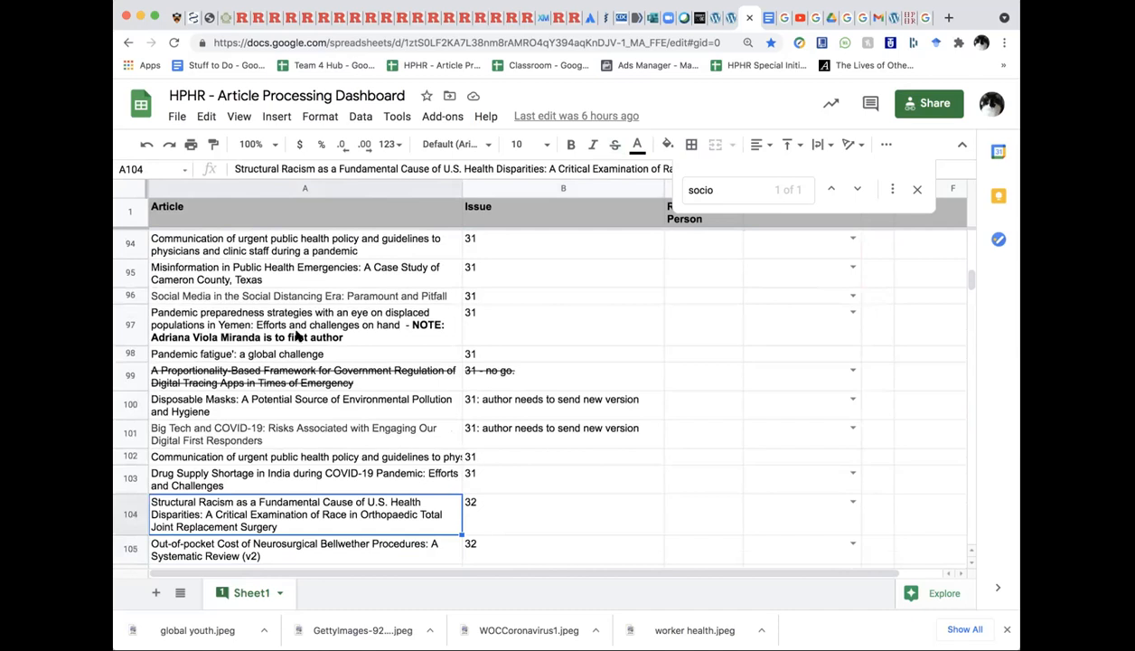
- Look over the issue 32 and issue 33 articles and their processing statuses in the dashboard
{"action": "scroll", "coordinate": [296, 389], "scroll_direction": "down", "scroll_amount": 3}
{"action": "scroll", "coordinate": [301, 395], "scroll_direction": "down", "scroll_amount": 1}
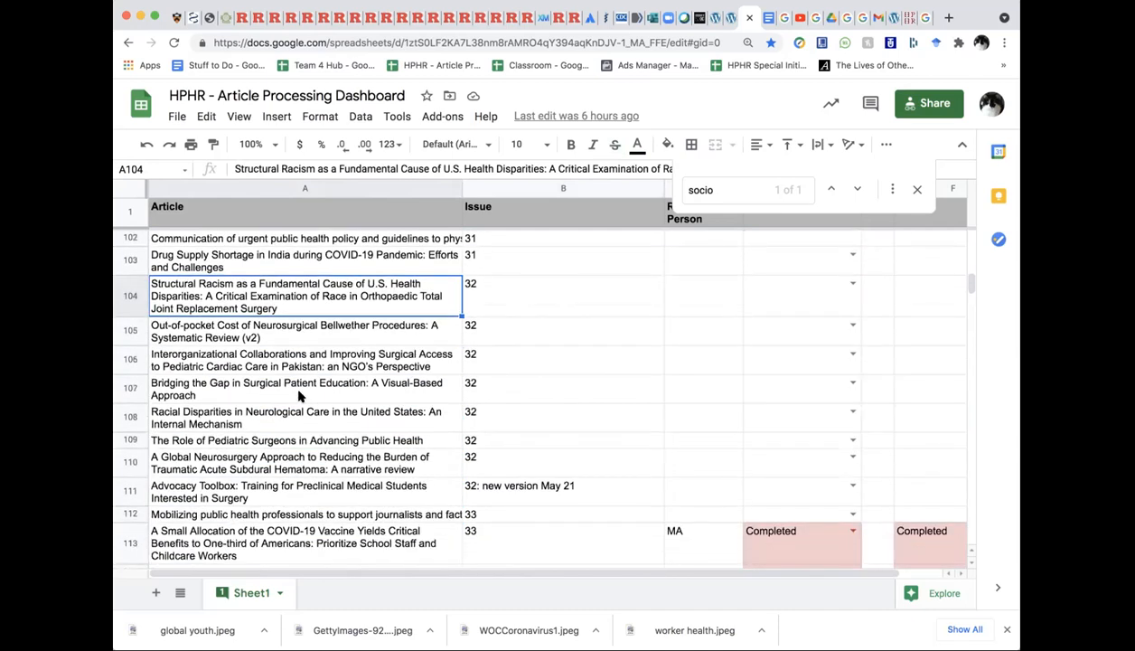
{"action": "scroll", "coordinate": [301, 395], "scroll_direction": "down", "scroll_amount": 4}
{"action": "scroll", "coordinate": [301, 395], "scroll_direction": "down", "scroll_amount": 3}
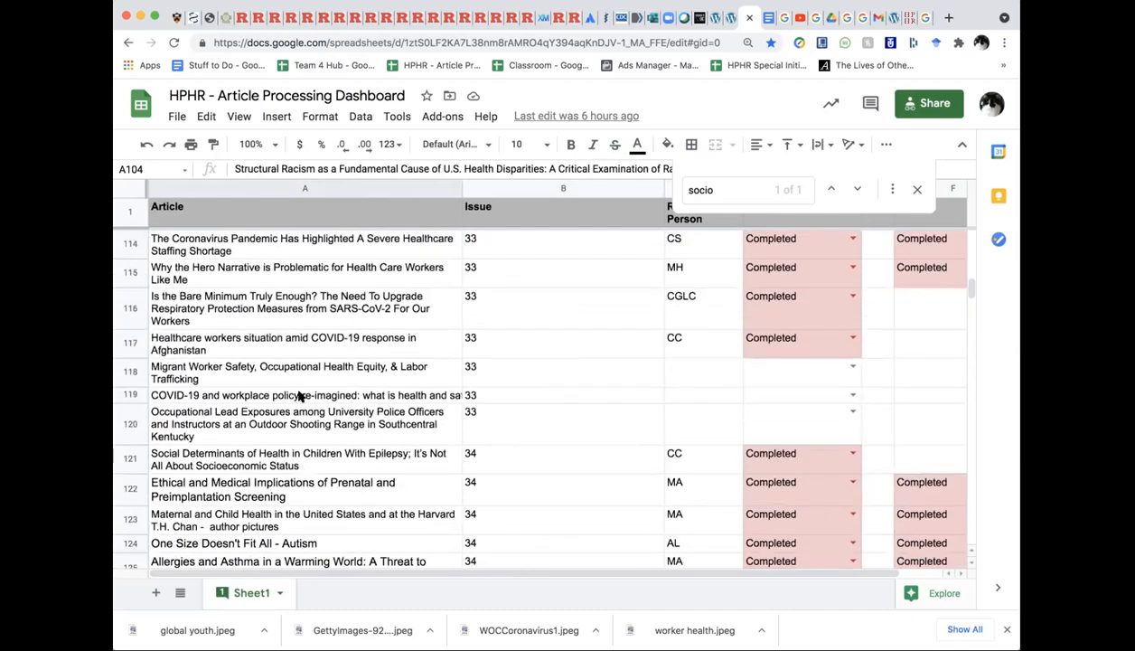
- Go through the issue 34 articles row by row, starting from "Social Determinants of Health in Children With Epilepsy"
{"action": "left_click", "coordinate": [290, 464]}
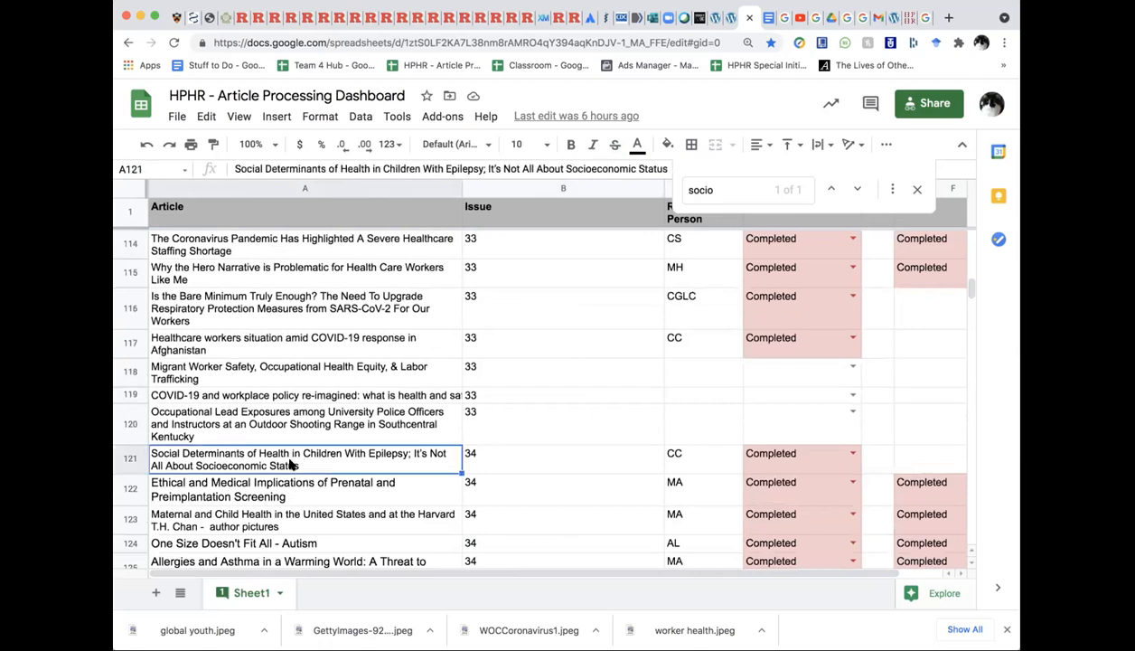
{"action": "key", "text": "Down"}
{"action": "key", "text": "Down"}
{"action": "key", "text": "Down"}
{"action": "key", "text": "Down"}
{"action": "key", "text": "Down"}
{"action": "key", "text": "Down"}
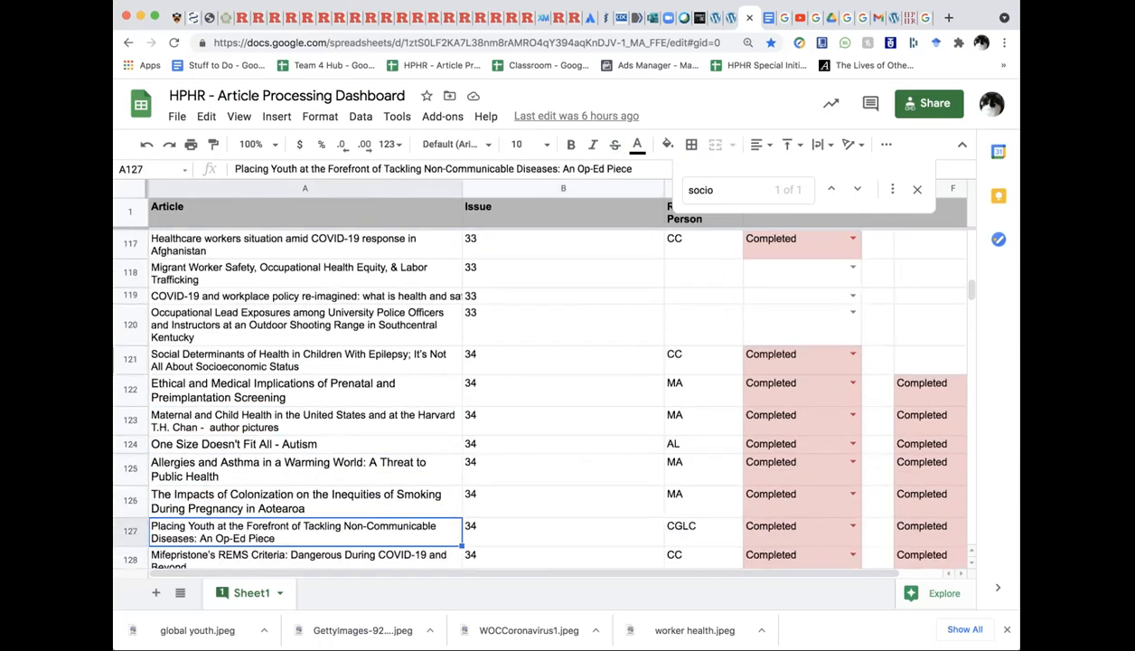
{"action": "key", "text": "Down"}
{"action": "key", "text": "Down"}
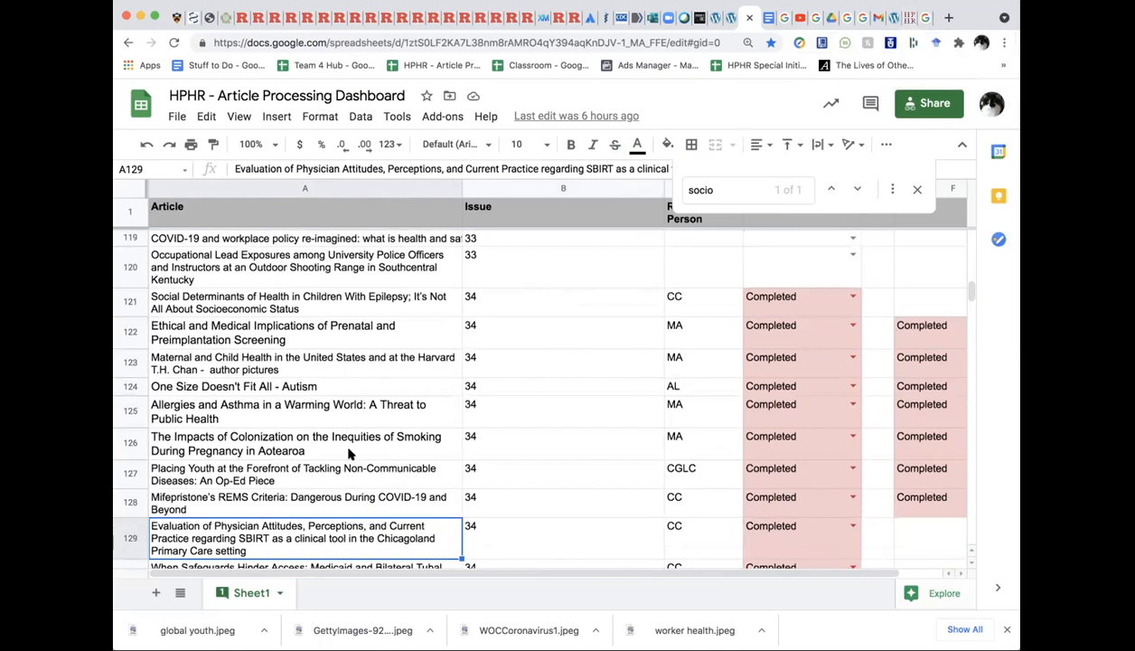
- Look back over the article processing dashboard from the issue 34 entries up to the first article row
{"action": "scroll", "coordinate": [396, 393], "scroll_direction": "up", "scroll_amount": 10}
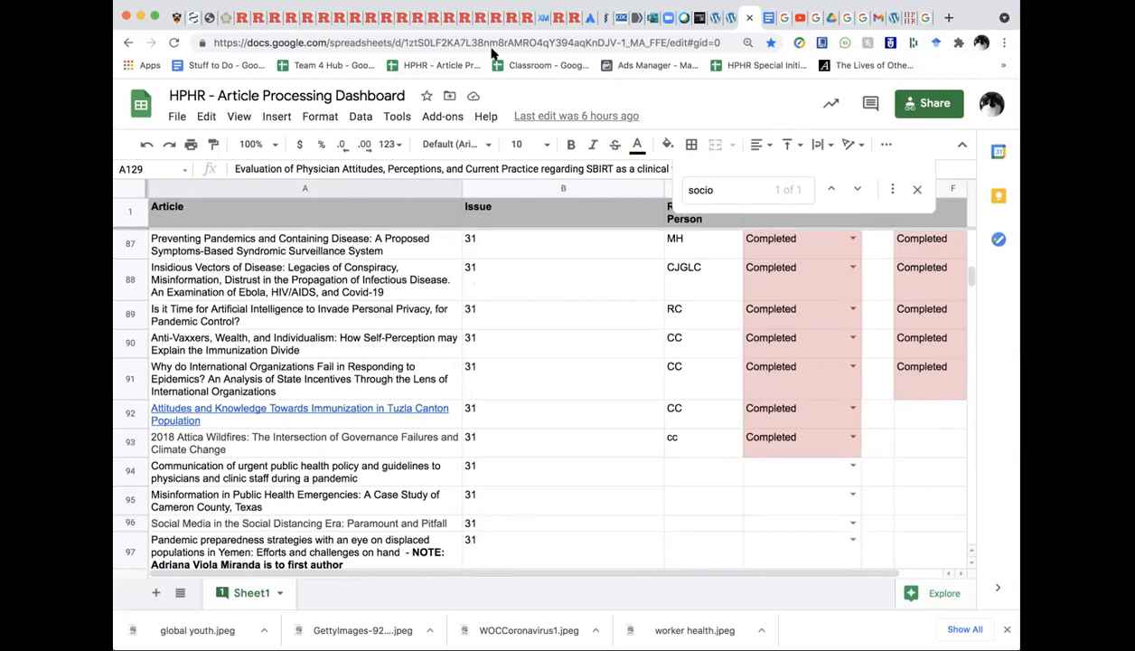
{"action": "scroll", "coordinate": [246, 398], "scroll_direction": "up", "scroll_amount": 20}
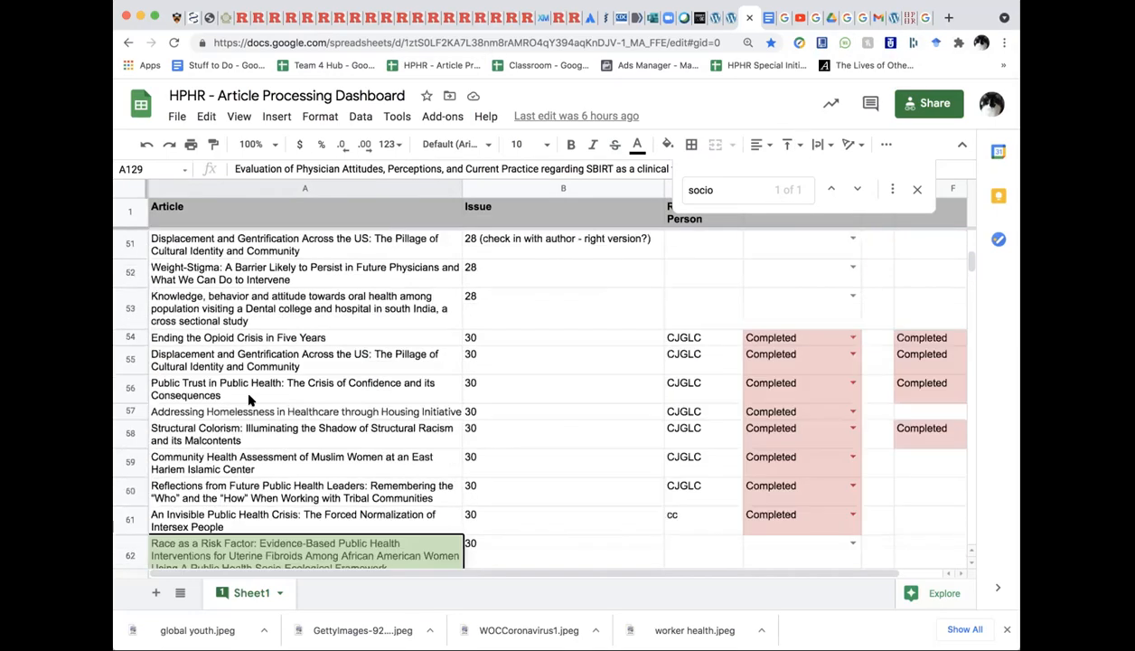
{"action": "scroll", "coordinate": [250, 401], "scroll_direction": "up", "scroll_amount": 6}
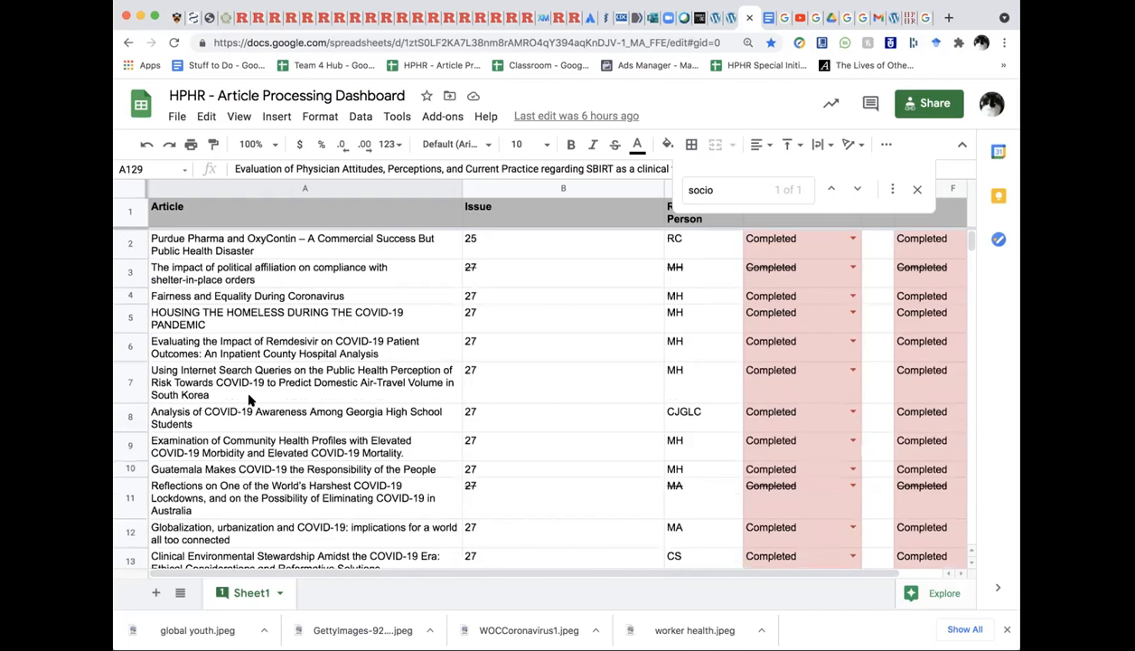
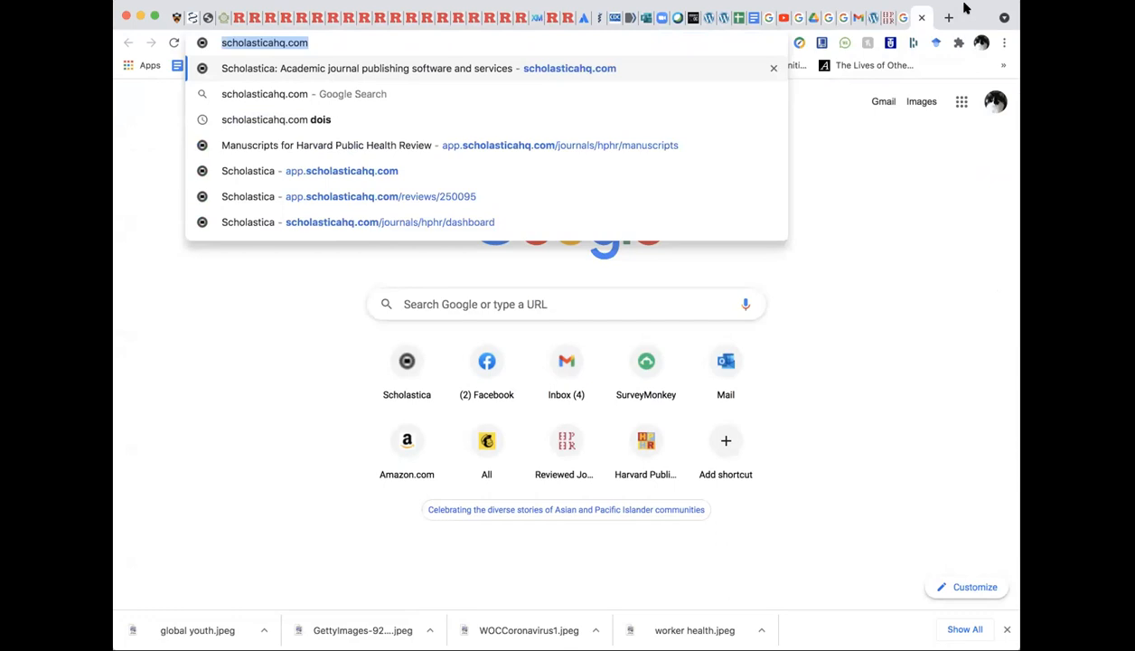
- Open the Harvard Public Health Review site at camailserver.com in the blank browser page
{"action": "type", "text": "camailserver"}
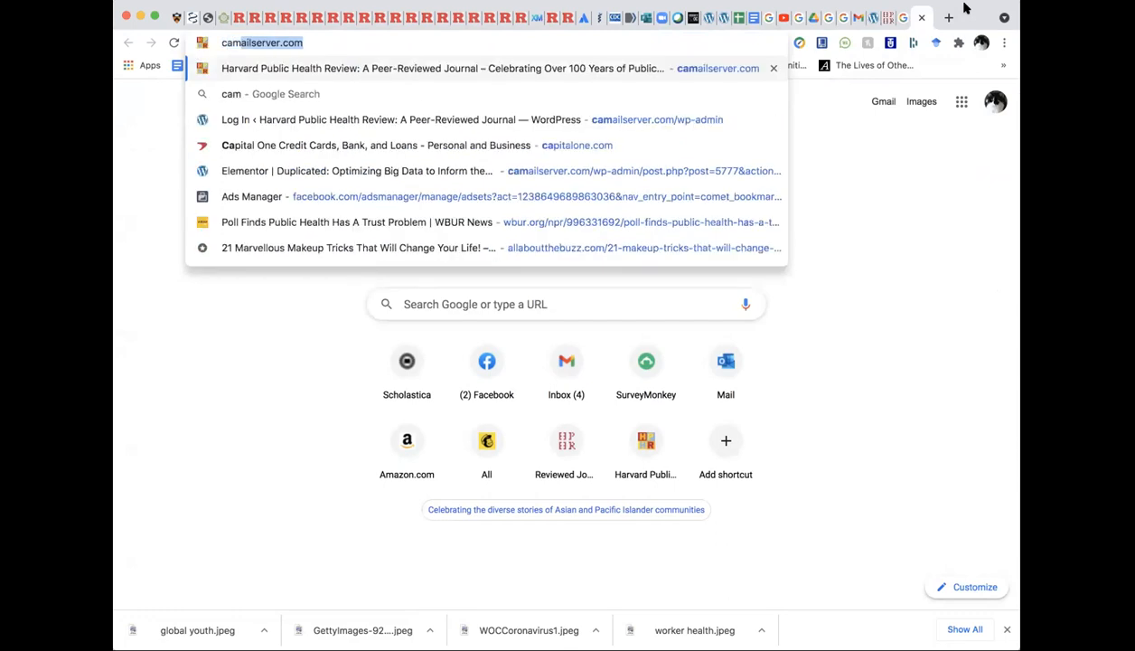
{"action": "key", "text": "Return"}
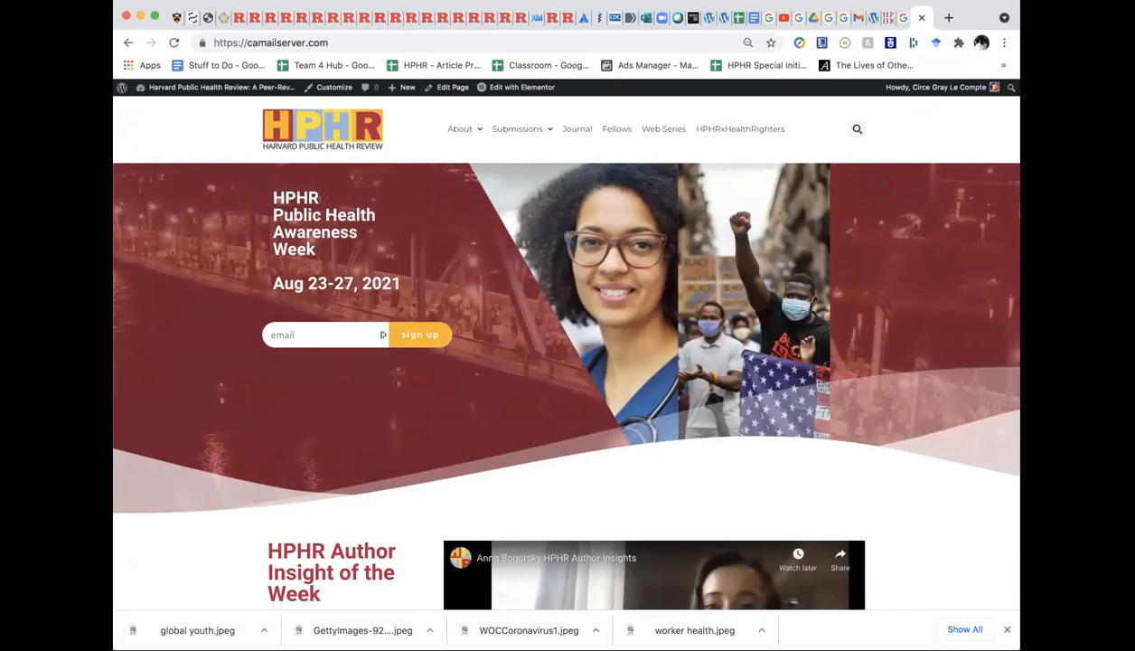
{"action": "key", "text": "super+Tab"}
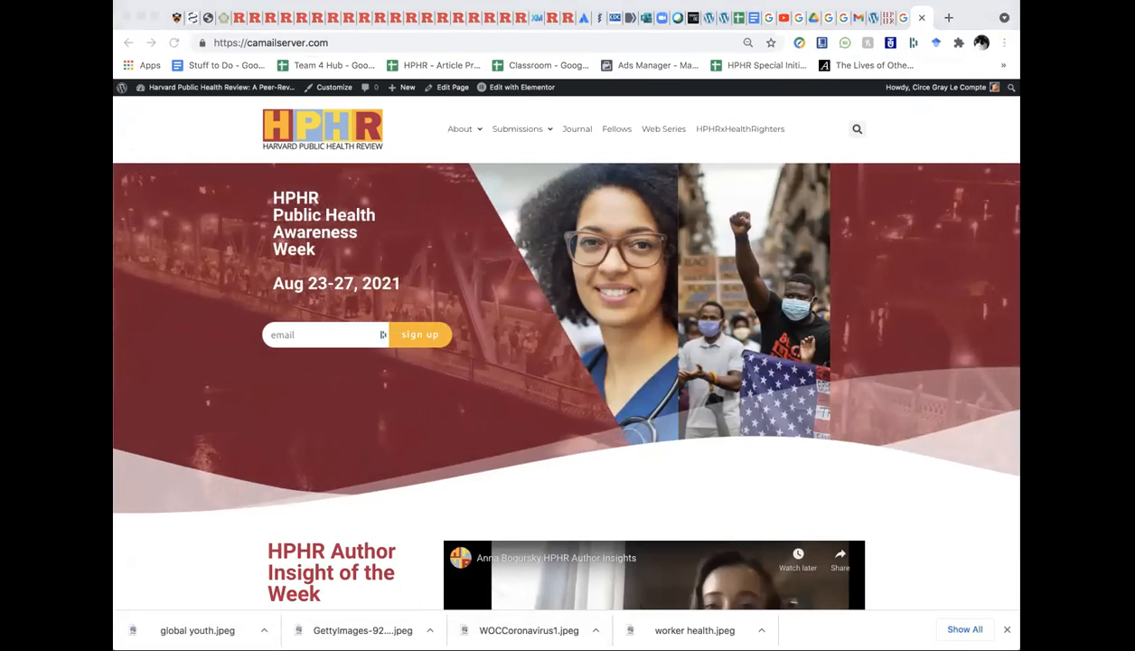
{"action": "left_click", "coordinate": [968, 8]}
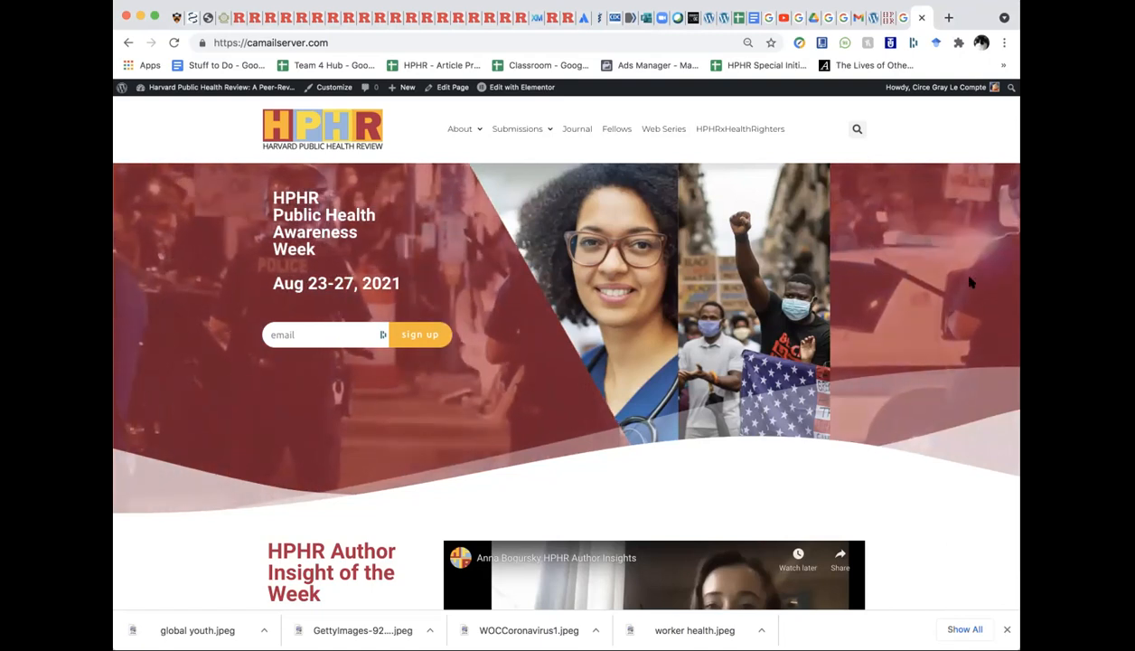
- Open the site's Journal page, look over the listed editions and open Edition 33 – Worker Health
{"action": "left_click_drag", "start_coordinate": [1020, 262], "coordinate": [1083, 262]}
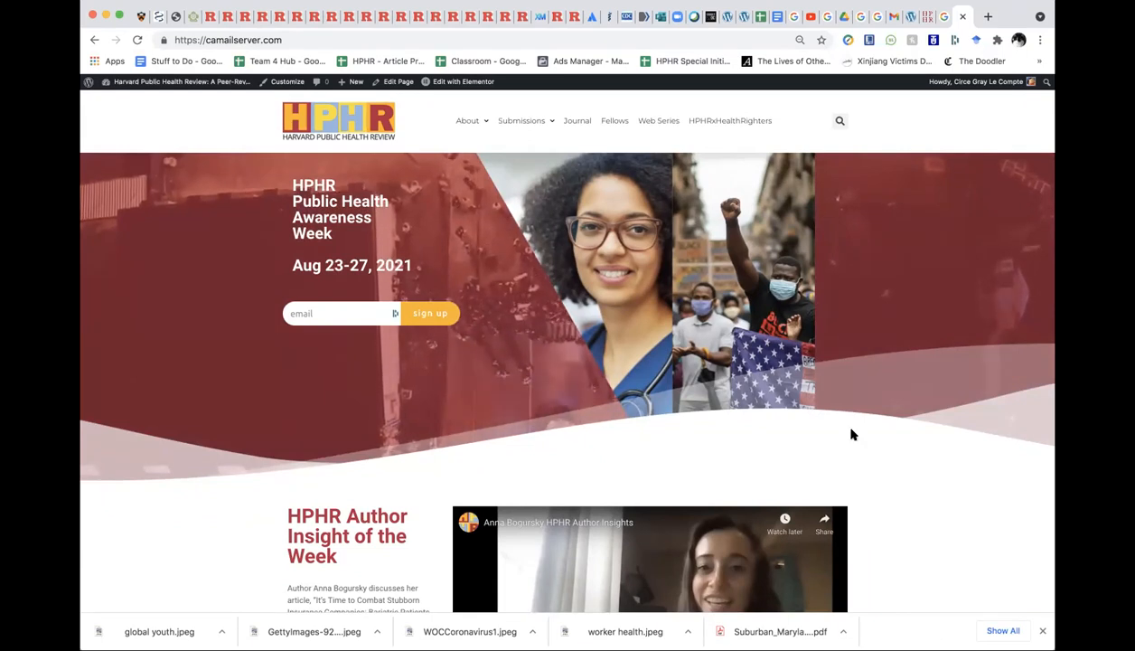
{"action": "left_click", "coordinate": [572, 123]}
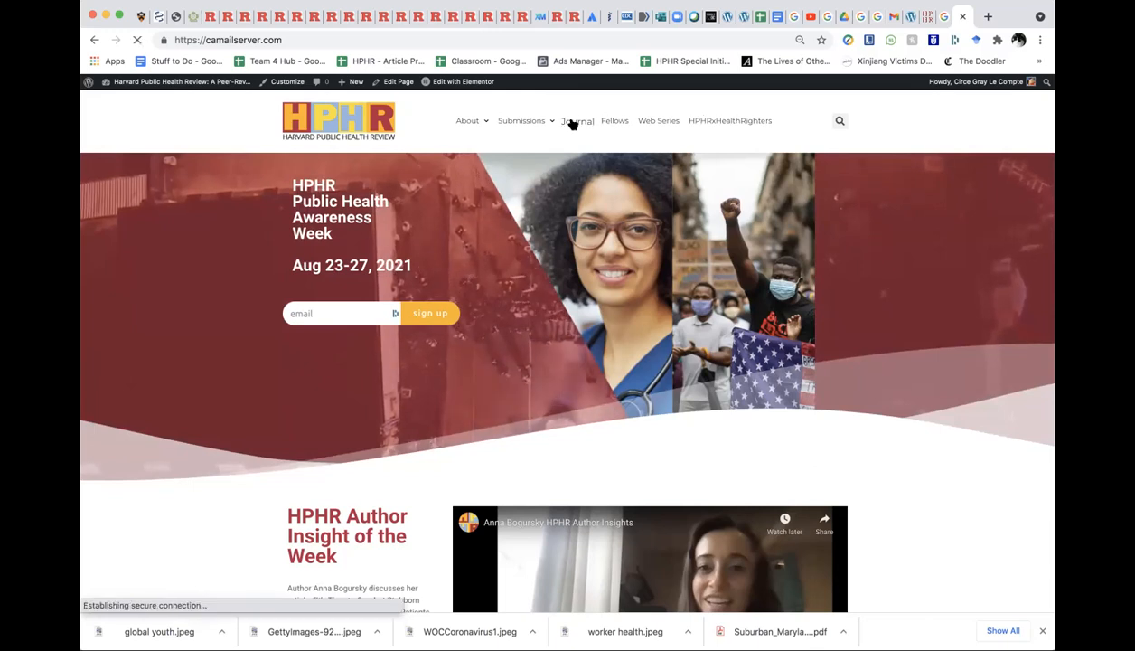
{"action": "scroll", "coordinate": [395, 411], "scroll_direction": "down", "scroll_amount": 3}
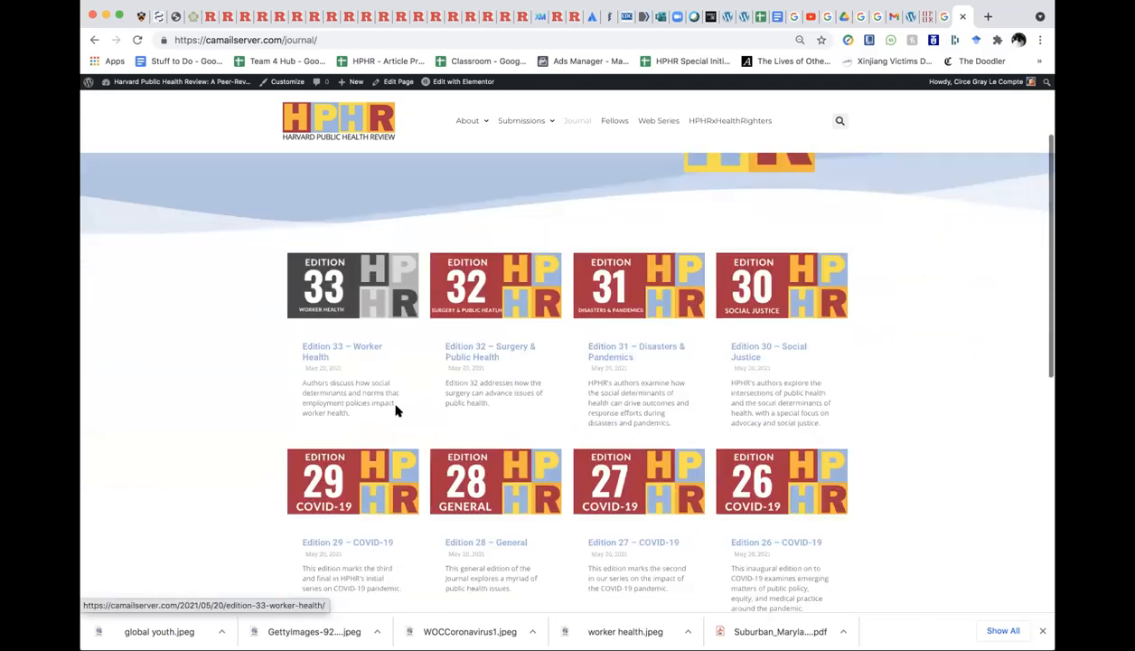
{"action": "scroll", "coordinate": [395, 411], "scroll_direction": "down", "scroll_amount": 2}
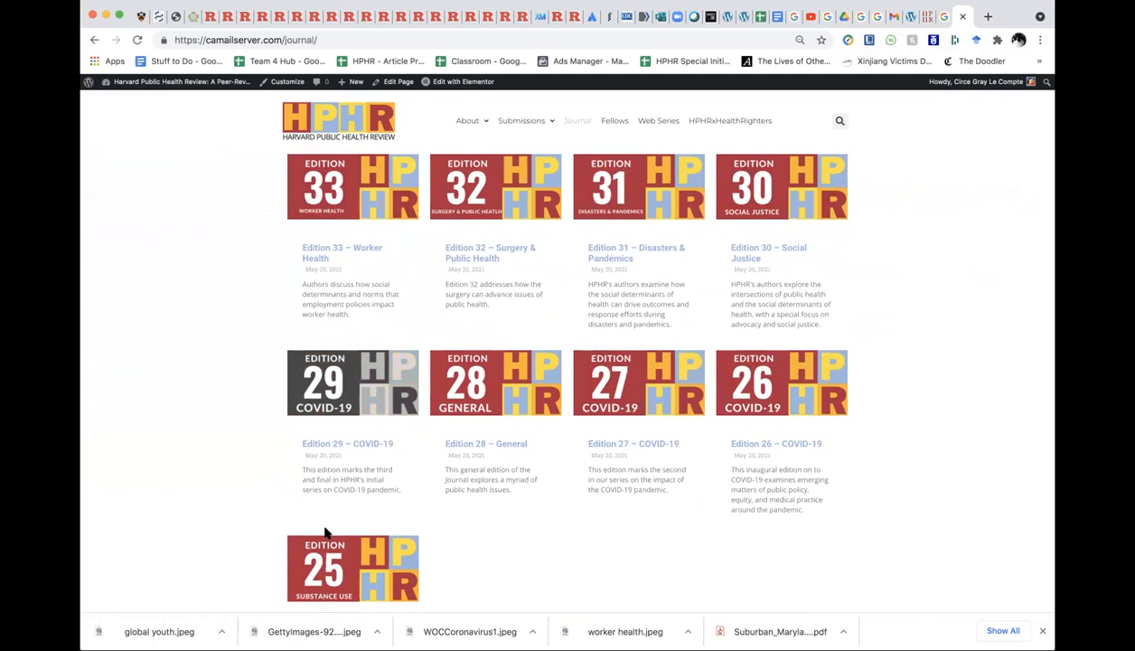
{"action": "left_click", "coordinate": [349, 209]}
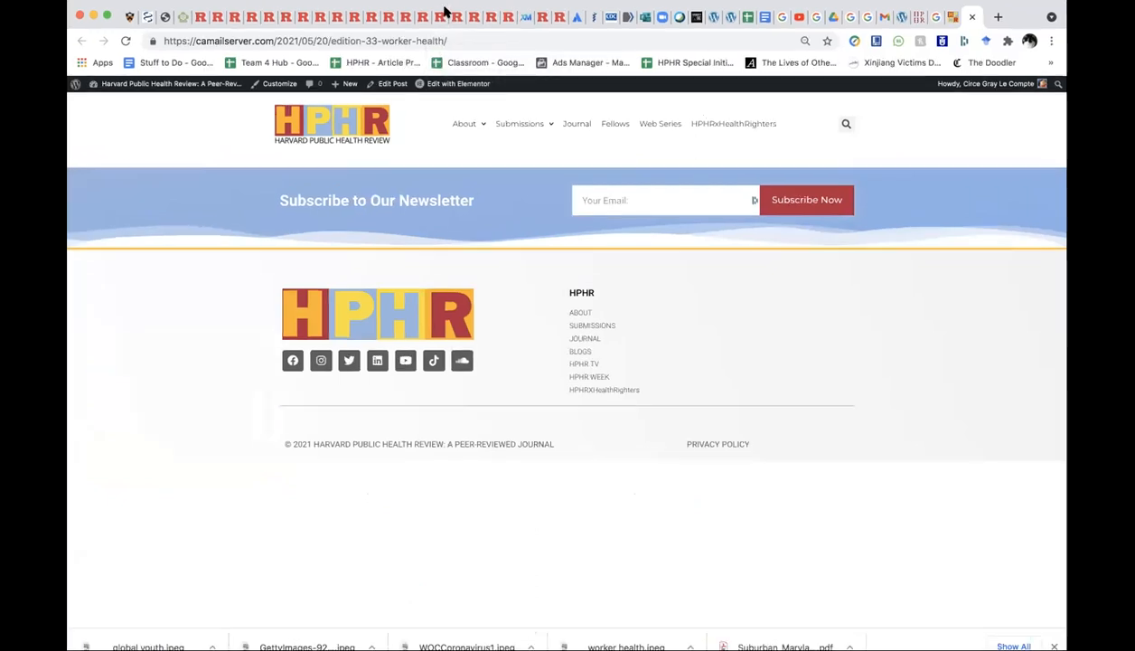
- Return to the Journal page with the list of editions
{"action": "left_click", "coordinate": [949, 18]}
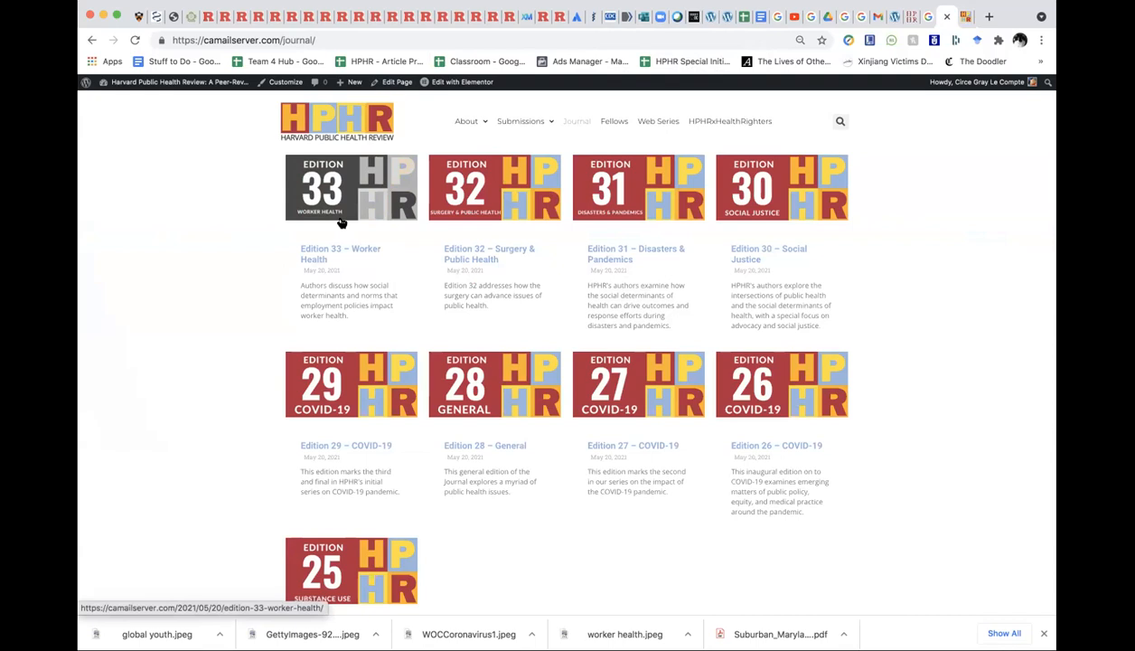
{"action": "left_click", "coordinate": [895, 18]}
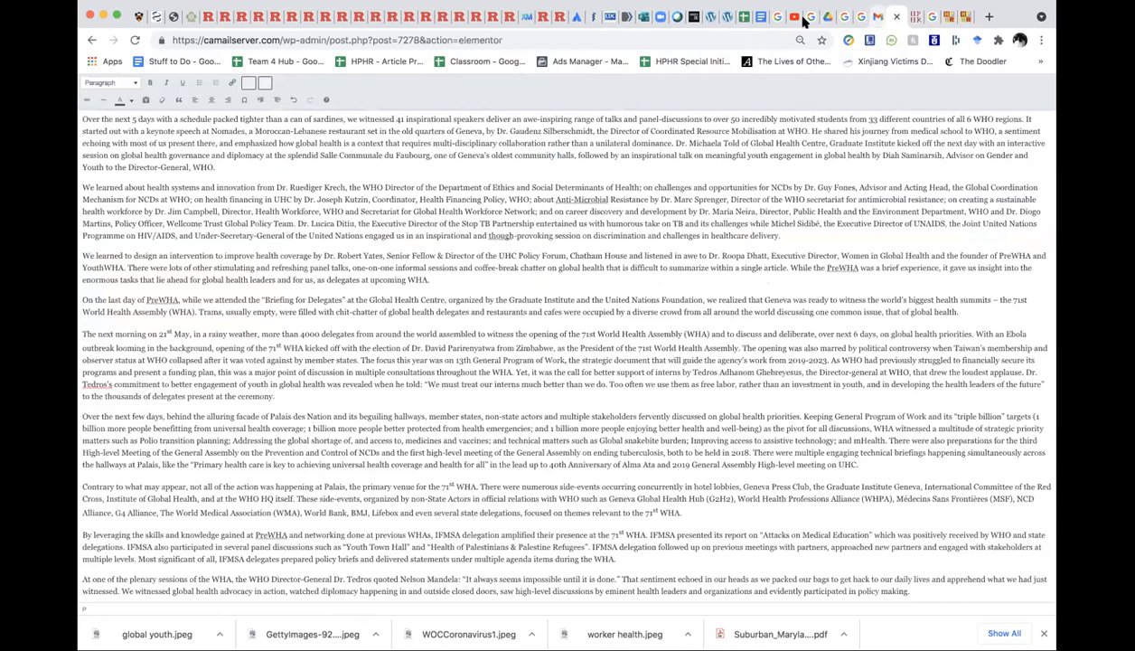
{"action": "left_click", "coordinate": [875, 22]}
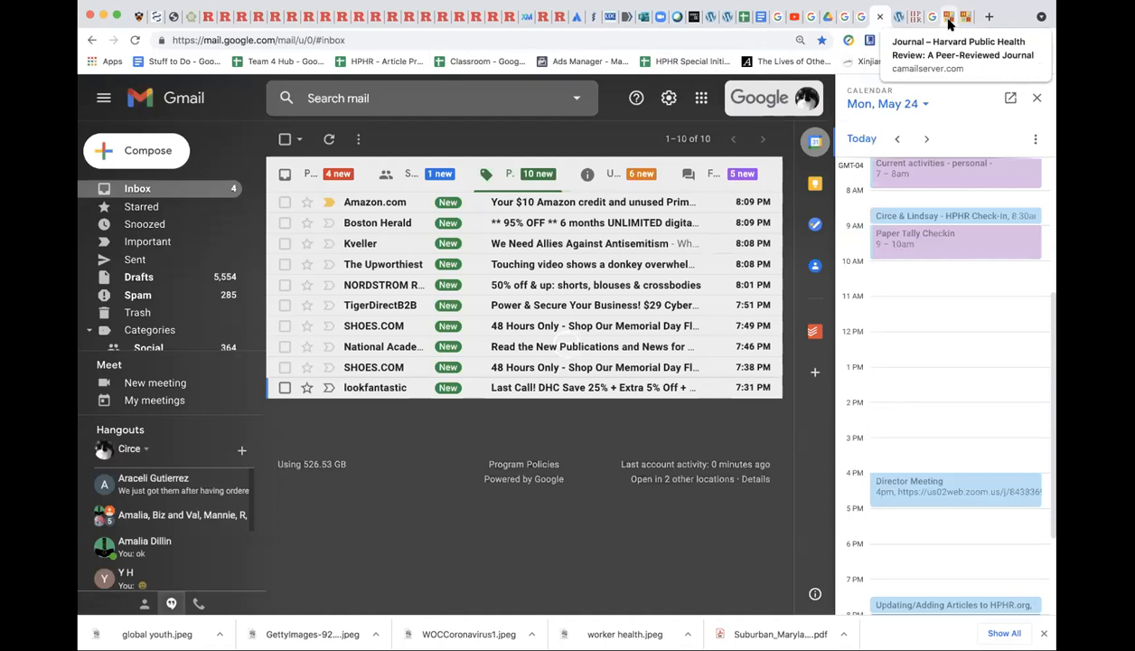
{"action": "left_click", "coordinate": [949, 18]}
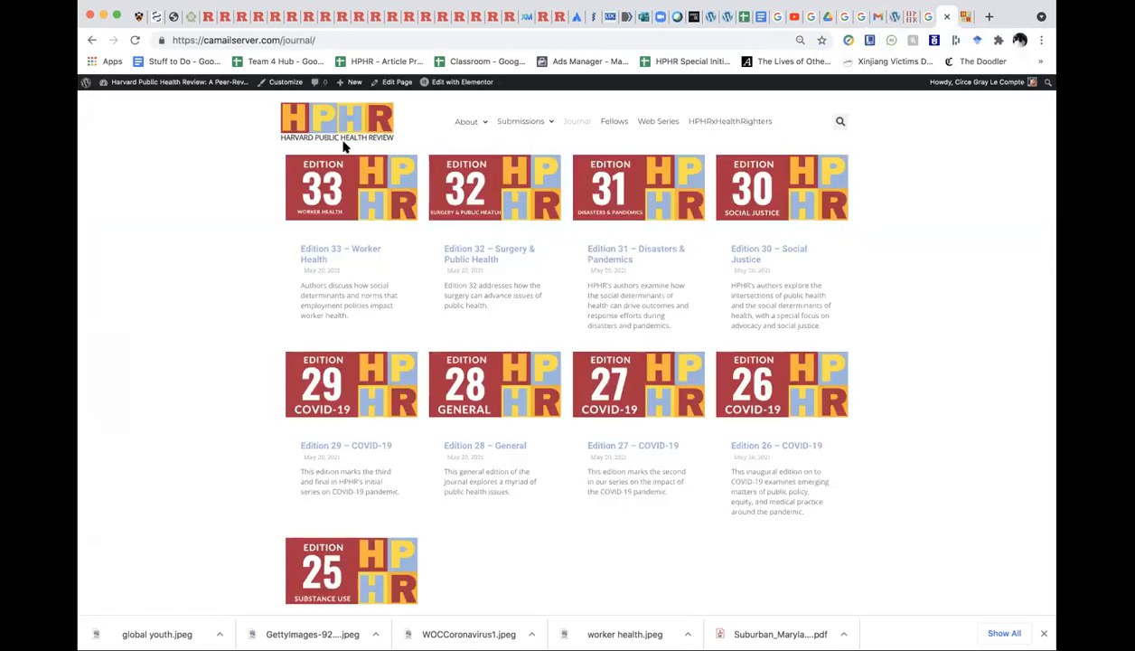
- Go to the WordPress dashboard's list of all posts and open Quick Edit for the Edition 33 Journal Article template
{"action": "mouse_move", "coordinate": [176, 83]}
{"action": "left_click", "coordinate": [159, 102]}
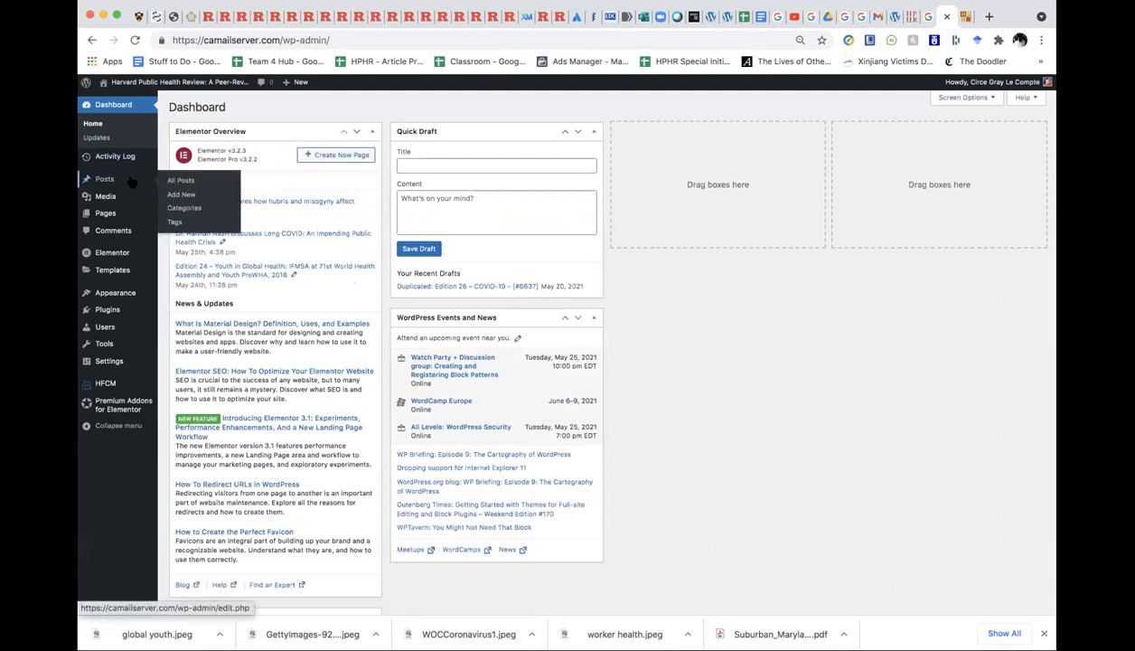
{"action": "left_click", "coordinate": [131, 180]}
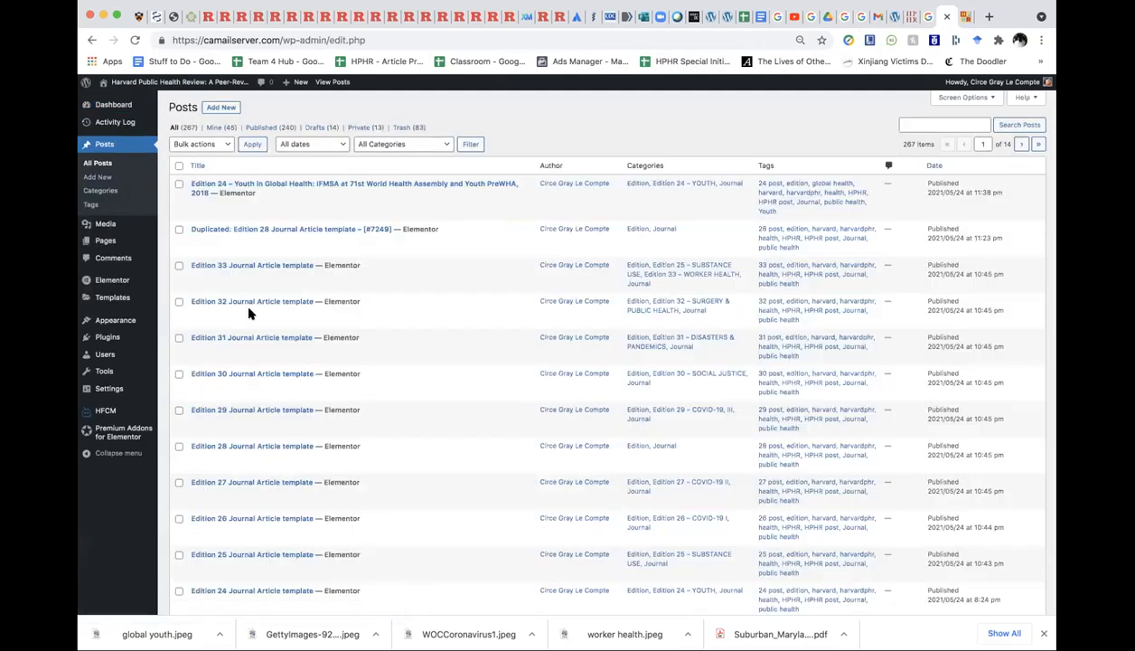
{"action": "scroll", "coordinate": [230, 267], "scroll_direction": "down", "scroll_amount": 2}
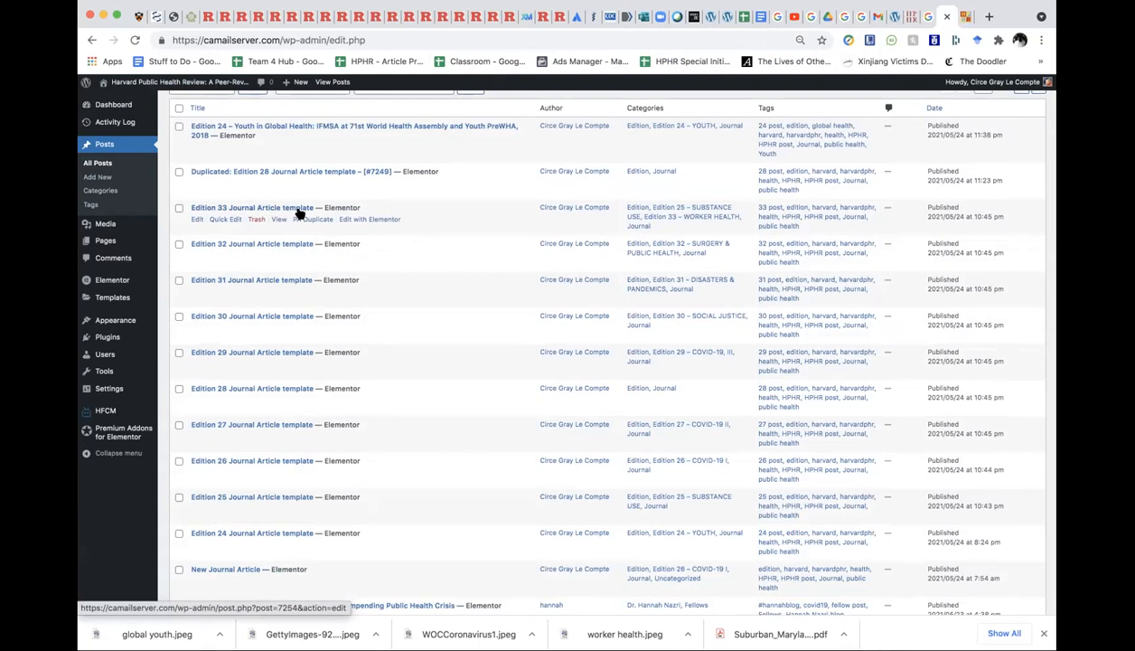
{"action": "left_click", "coordinate": [217, 220]}
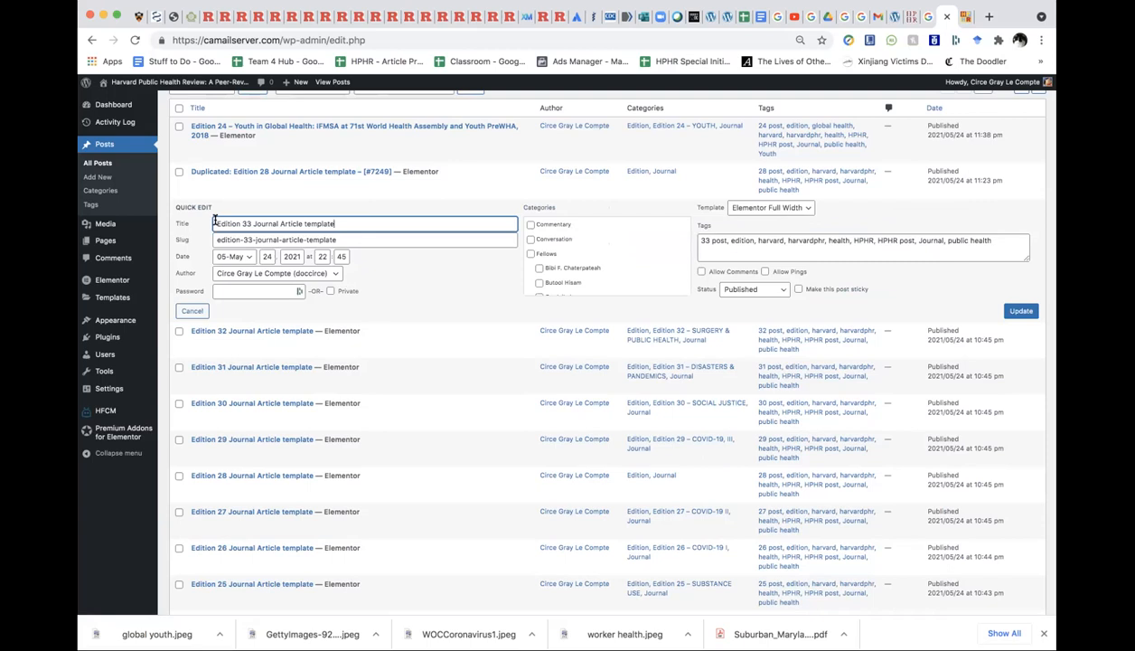
- Switch to the HPHR - Article Processing Dashboard spreadsheet and select the Issue 33 article in A113, "A Small Allocation of the COVID-19 Vaccine…"
{"action": "mouse_move", "coordinate": [960, 81]}
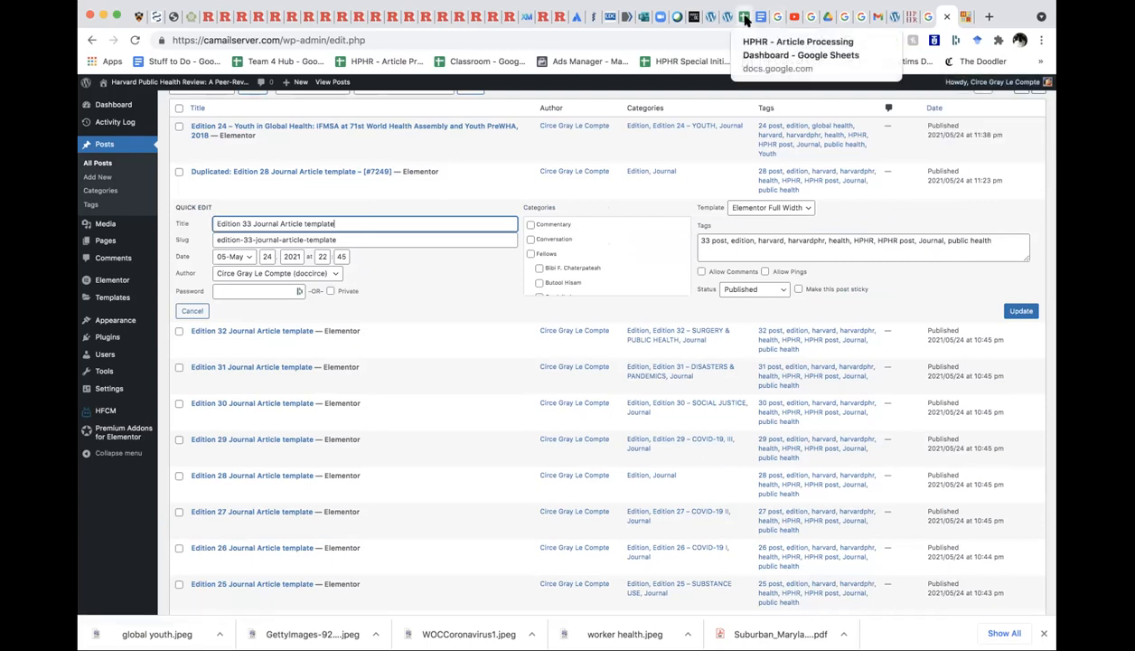
{"action": "left_click", "coordinate": [739, 20]}
{"action": "scroll", "coordinate": [188, 533], "scroll_direction": "down", "scroll_amount": 2}
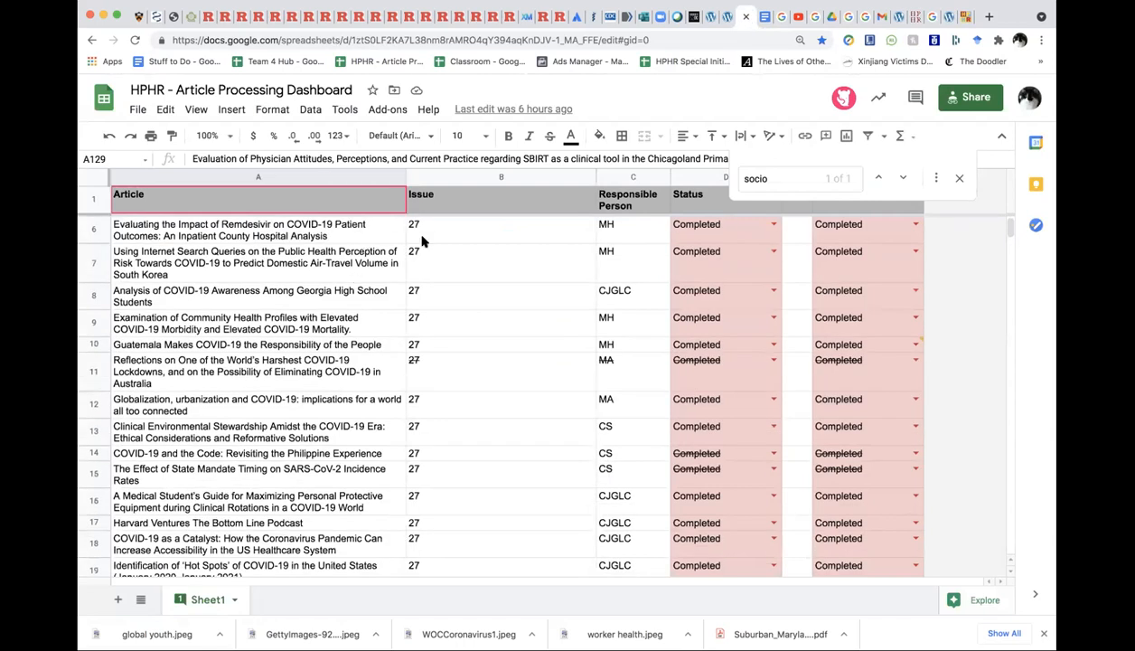
{"action": "scroll", "coordinate": [374, 482], "scroll_direction": "down", "scroll_amount": 15}
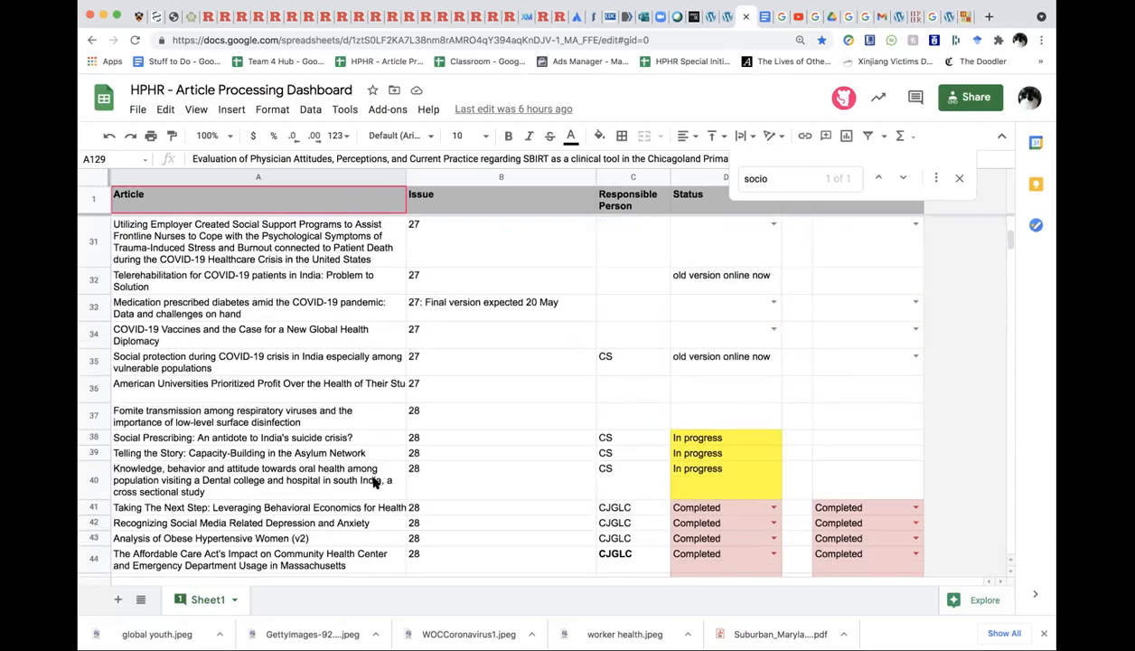
{"action": "scroll", "coordinate": [375, 482], "scroll_direction": "down", "scroll_amount": 15}
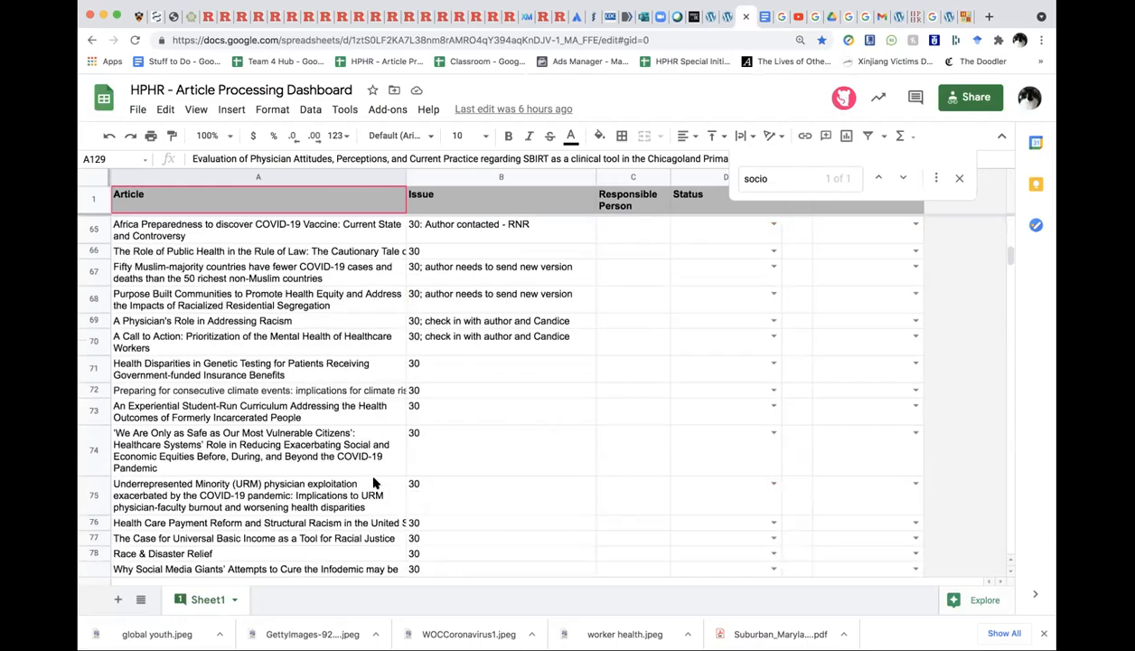
{"action": "scroll", "coordinate": [374, 482], "scroll_direction": "down", "scroll_amount": 15}
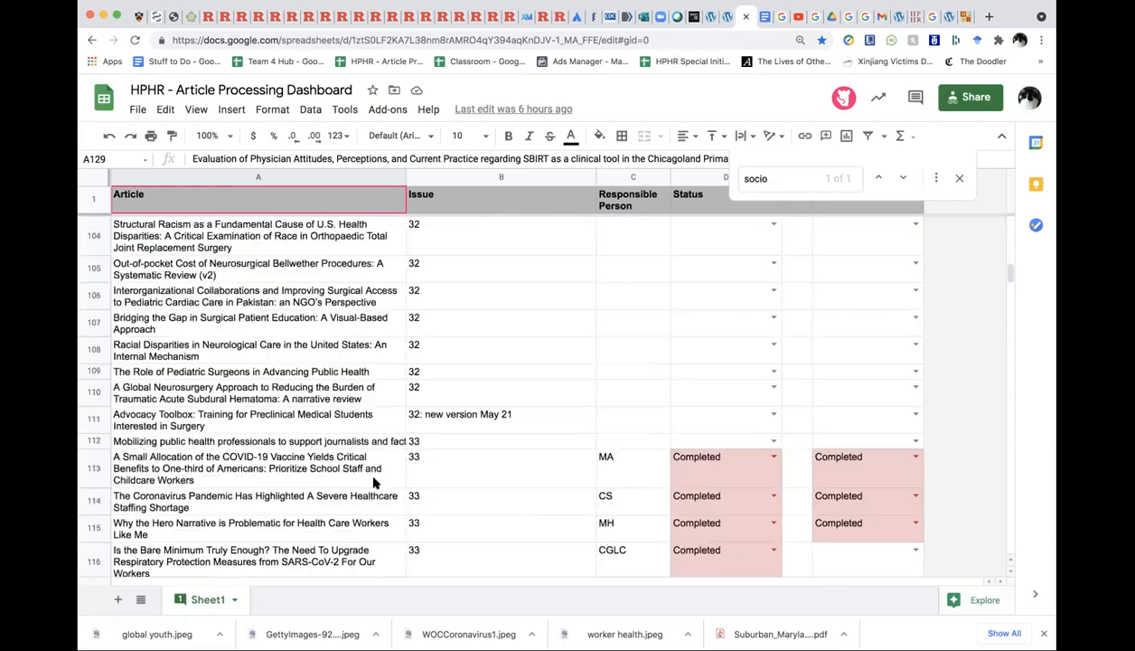
{"action": "scroll", "coordinate": [374, 482], "scroll_direction": "down", "scroll_amount": 2}
{"action": "scroll", "coordinate": [374, 482], "scroll_direction": "up", "scroll_amount": 3}
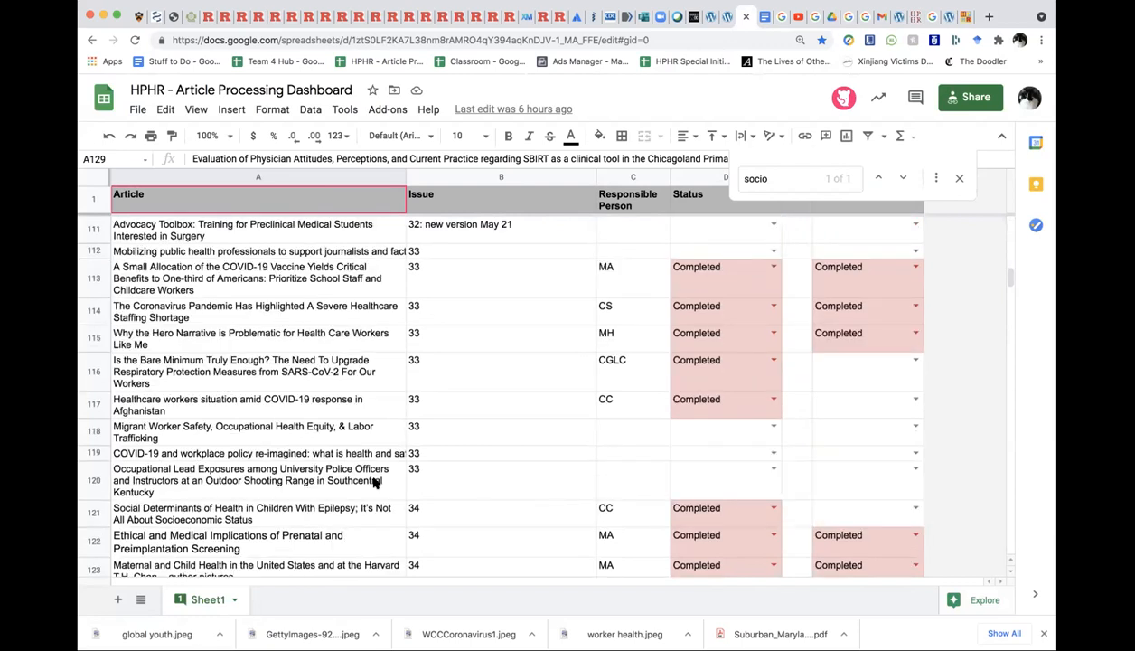
{"action": "left_click", "coordinate": [339, 269]}
{"action": "left_click", "coordinate": [344, 283]}
{"action": "left_click", "coordinate": [344, 306]}
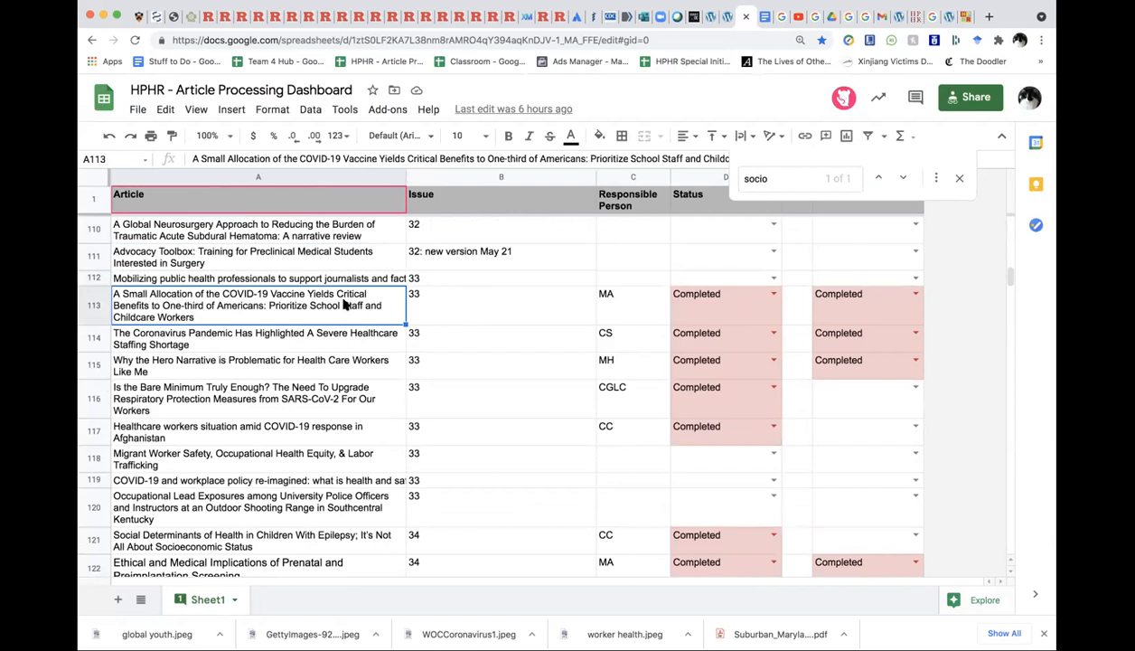
- Check the issue, responsible person and status entries for the article in row 113
{"action": "key", "text": "Right"}
{"action": "key", "text": "Right"}
{"action": "key", "text": "Right"}
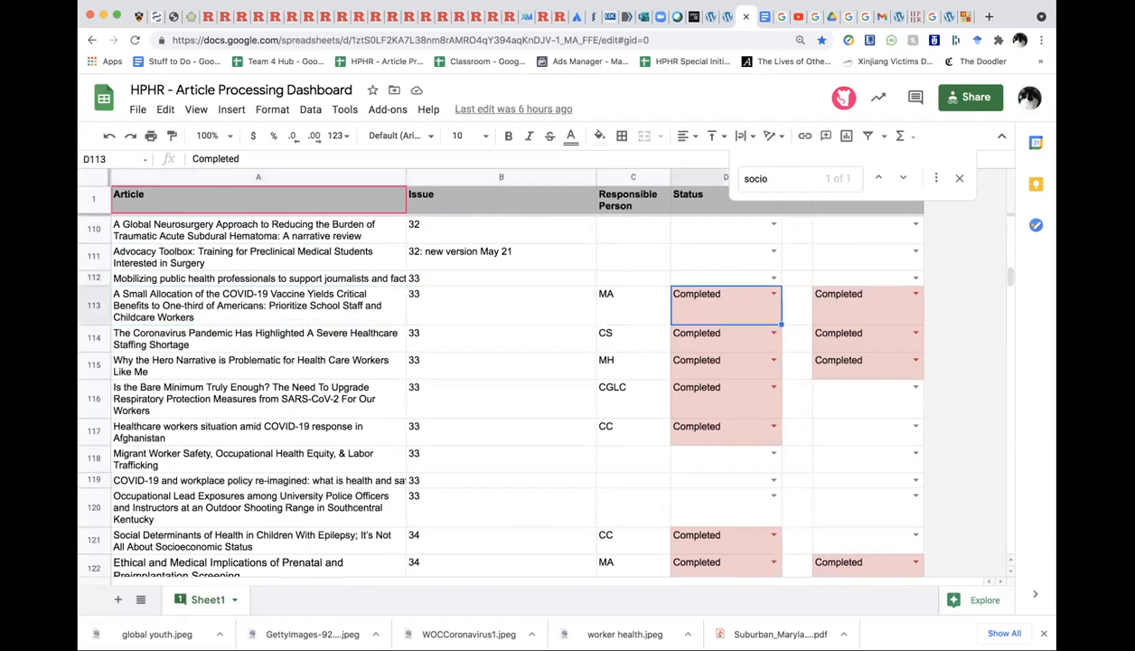
{"action": "key", "text": "Left"}
{"action": "key", "text": "Left"}
{"action": "key", "text": "Left"}
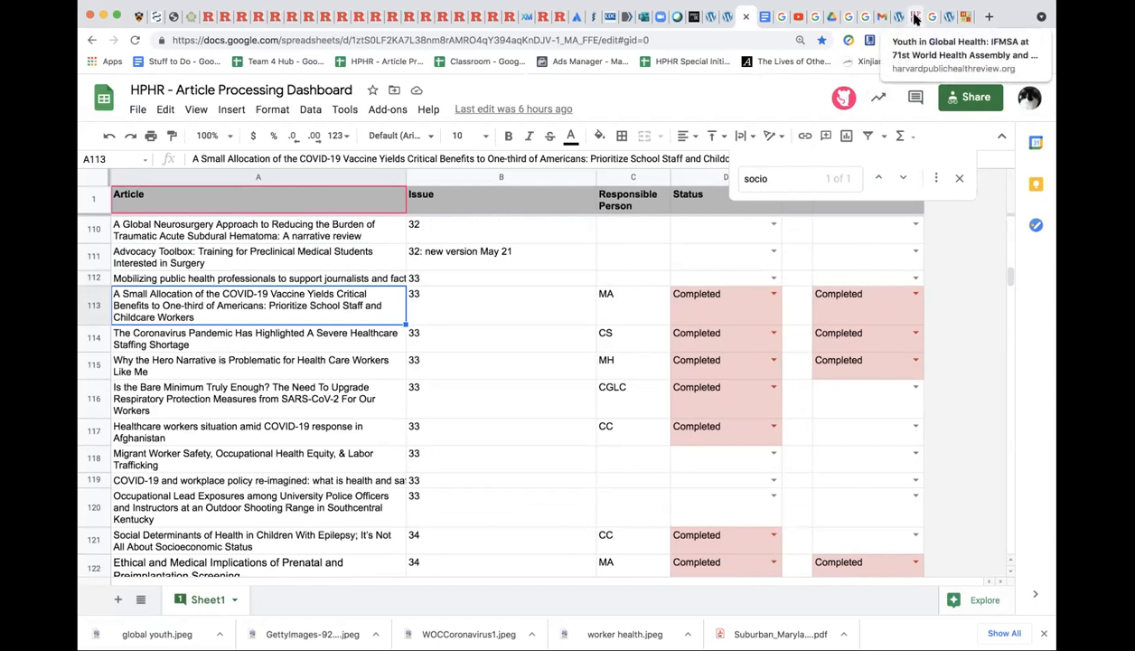
- Copy the full article title text from cell A113
{"action": "double_click", "coordinate": [175, 312]}
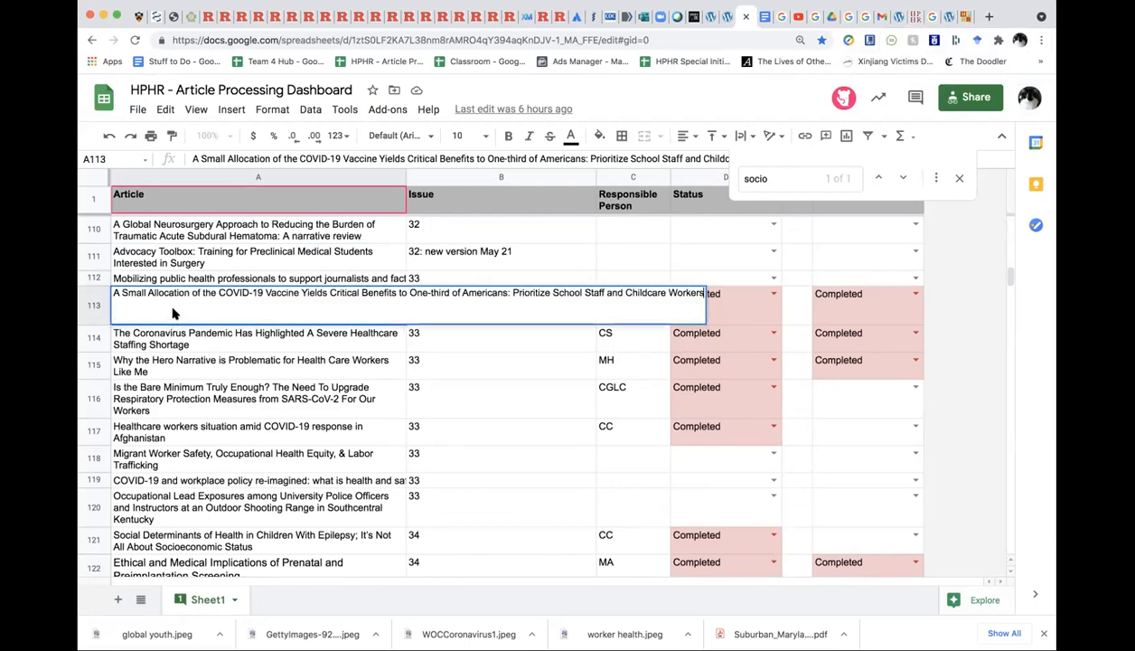
{"action": "triple_click", "coordinate": [149, 297]}
{"action": "left_click", "coordinate": [150, 297]}
{"action": "triple_click", "coordinate": [113, 290]}
{"action": "left_click_drag", "start_coordinate": [112, 293], "coordinate": [689, 304]}
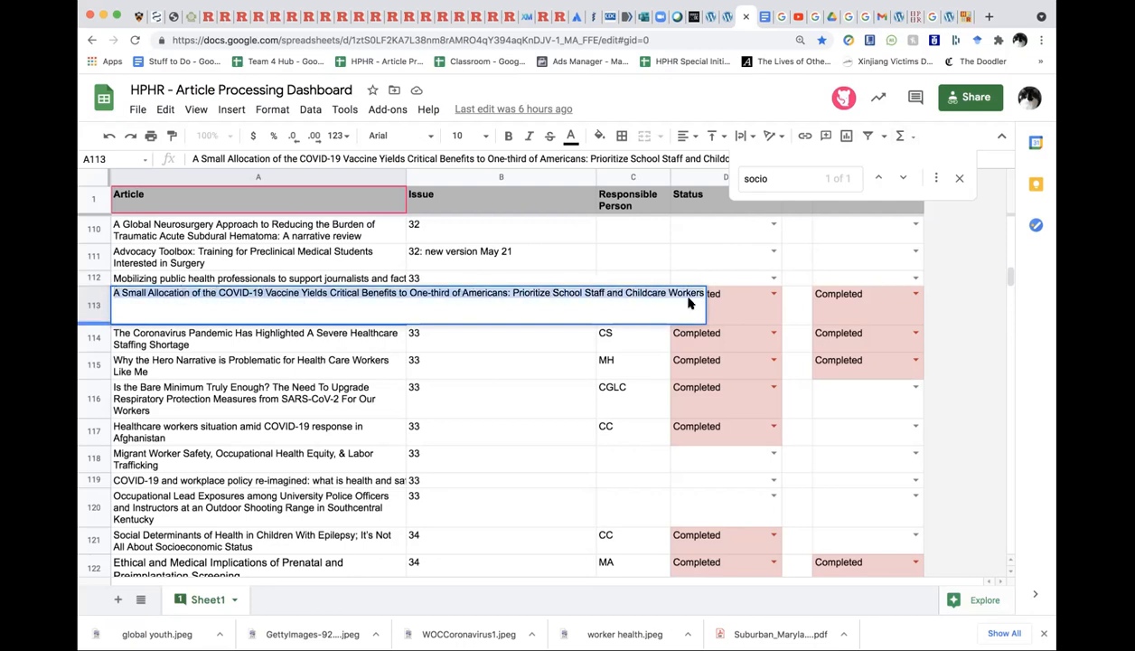
- Search Google for the copied title in the Youth in Global Health tab and open the matching article on harvardpublichealthreview.org
{"action": "left_click", "coordinate": [914, 17]}
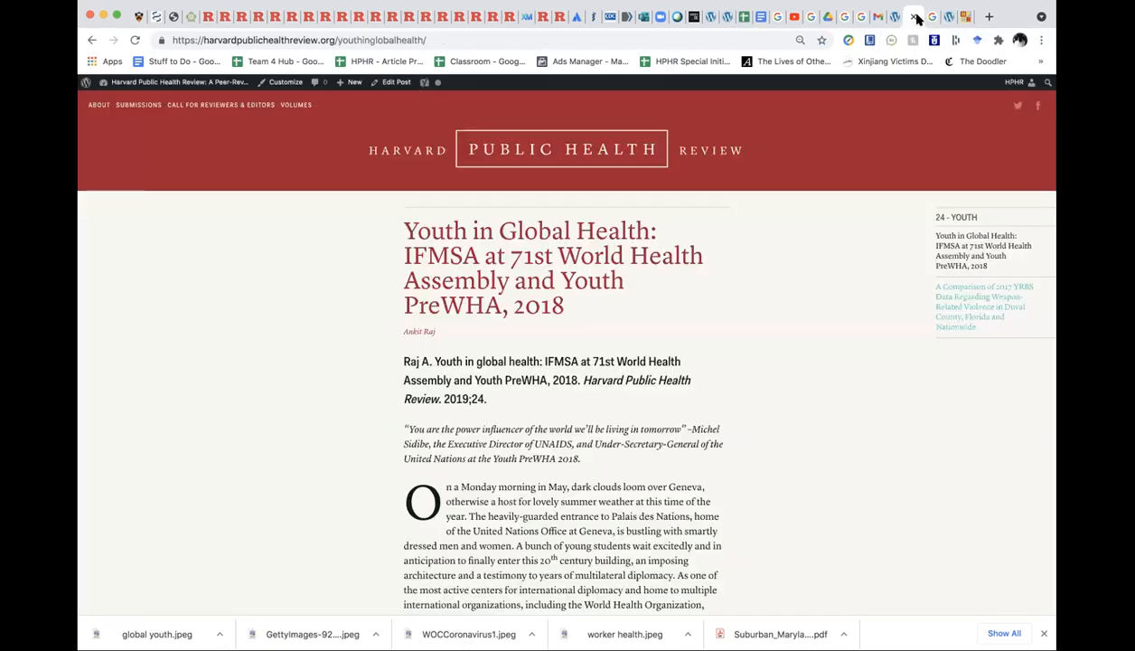
{"action": "left_click", "coordinate": [424, 39]}
{"action": "key", "text": "super+a"}
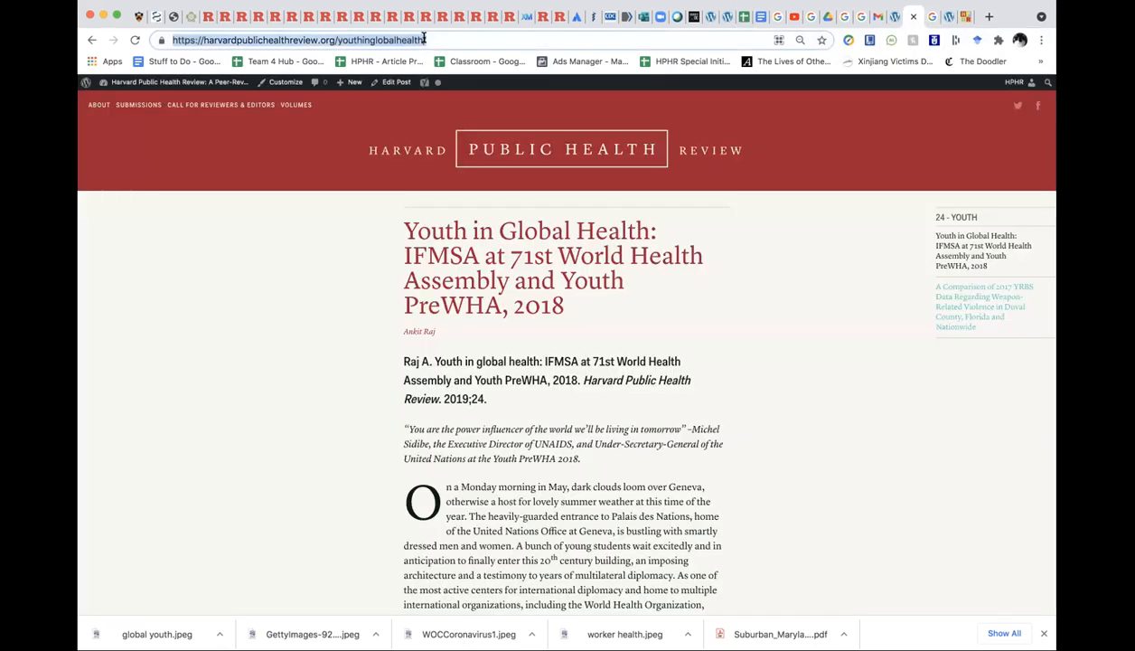
{"action": "key", "text": "super+v"}
{"action": "key", "text": "Return"}
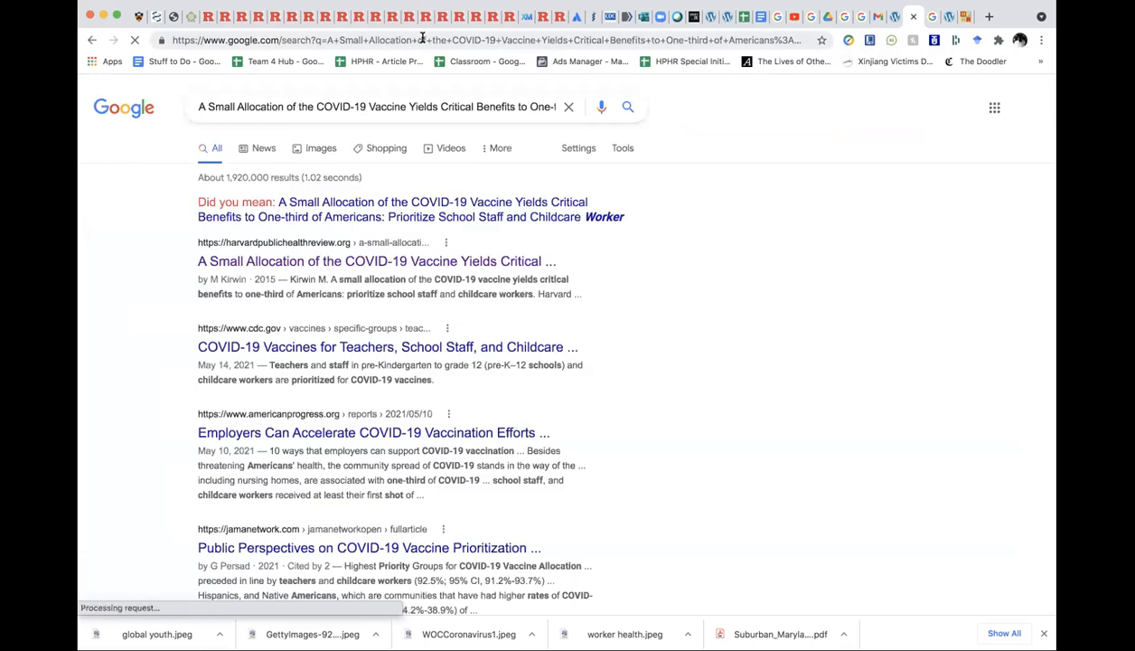
{"action": "left_click", "coordinate": [290, 263]}
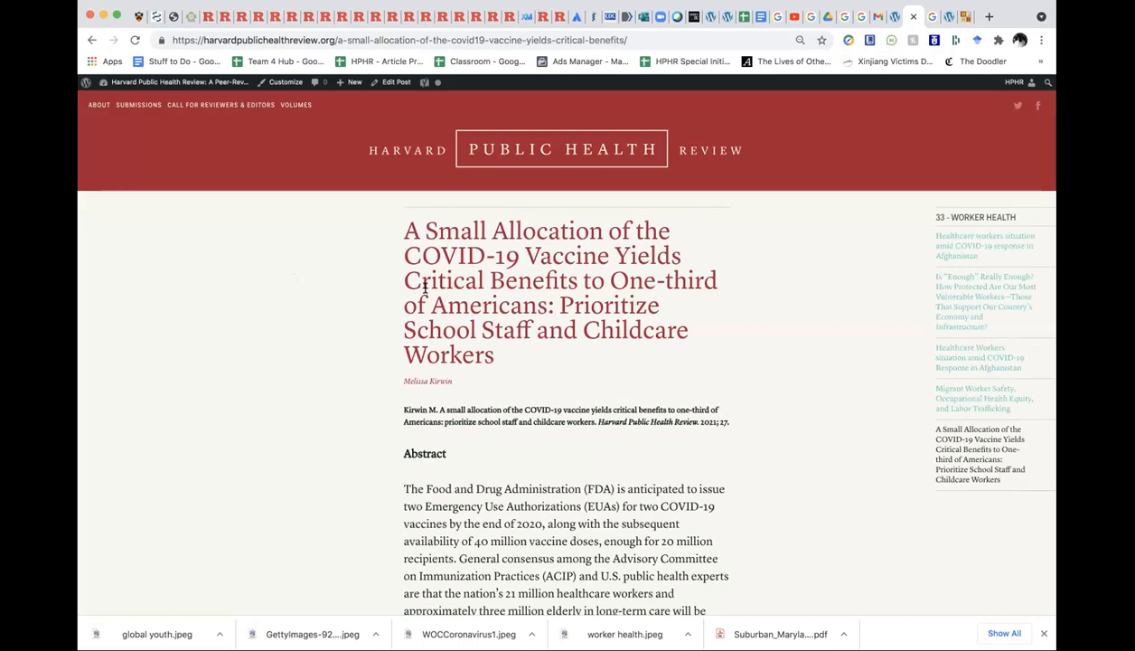
- Copy the article's heading and replace the entire Quick Edit title of the Edition 26 Journal Article template with it
{"action": "left_click_drag", "start_coordinate": [406, 231], "coordinate": [496, 358]}
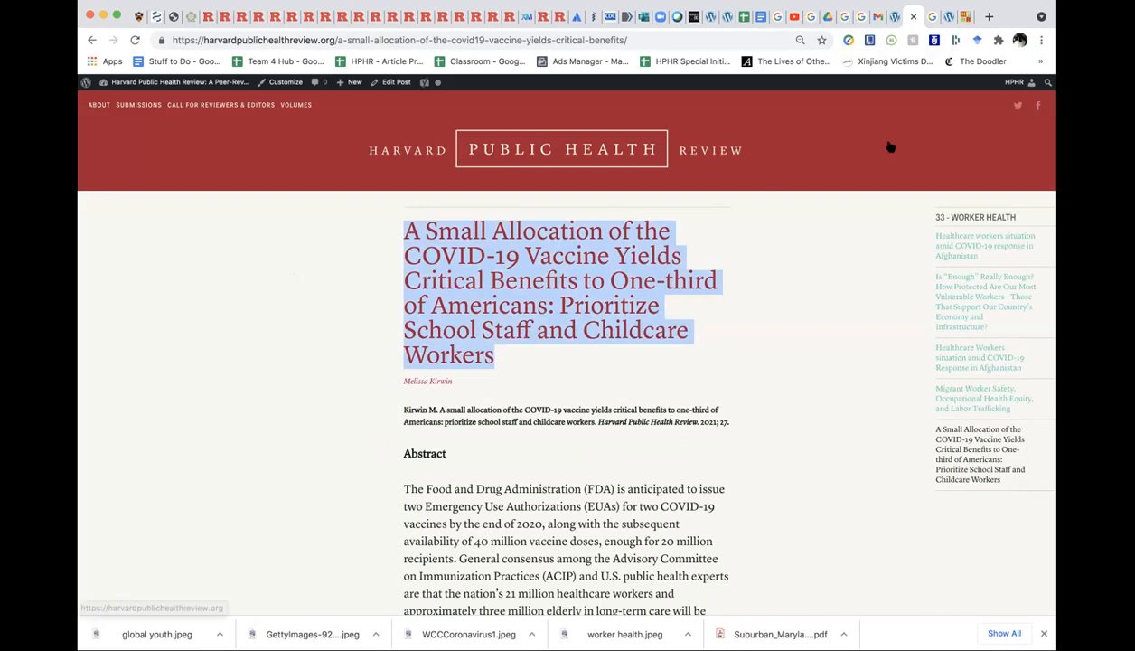
{"action": "left_click", "coordinate": [894, 17]}
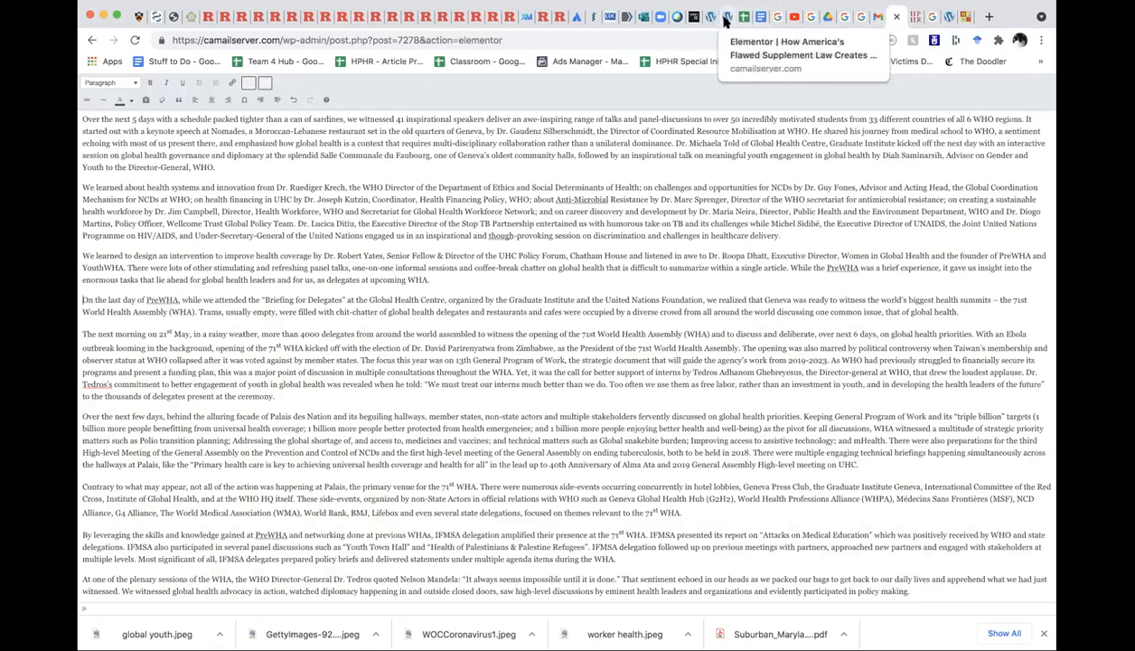
{"action": "left_click", "coordinate": [724, 18]}
{"action": "left_click", "coordinate": [709, 18]}
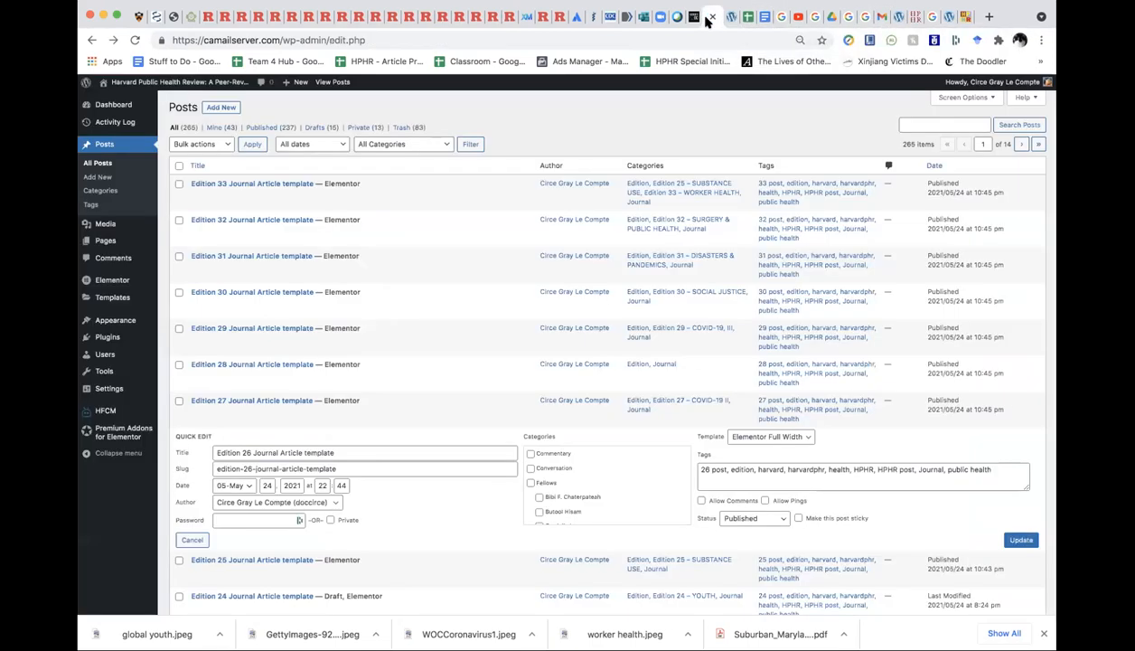
{"action": "scroll", "coordinate": [496, 305], "scroll_direction": "down", "scroll_amount": 2}
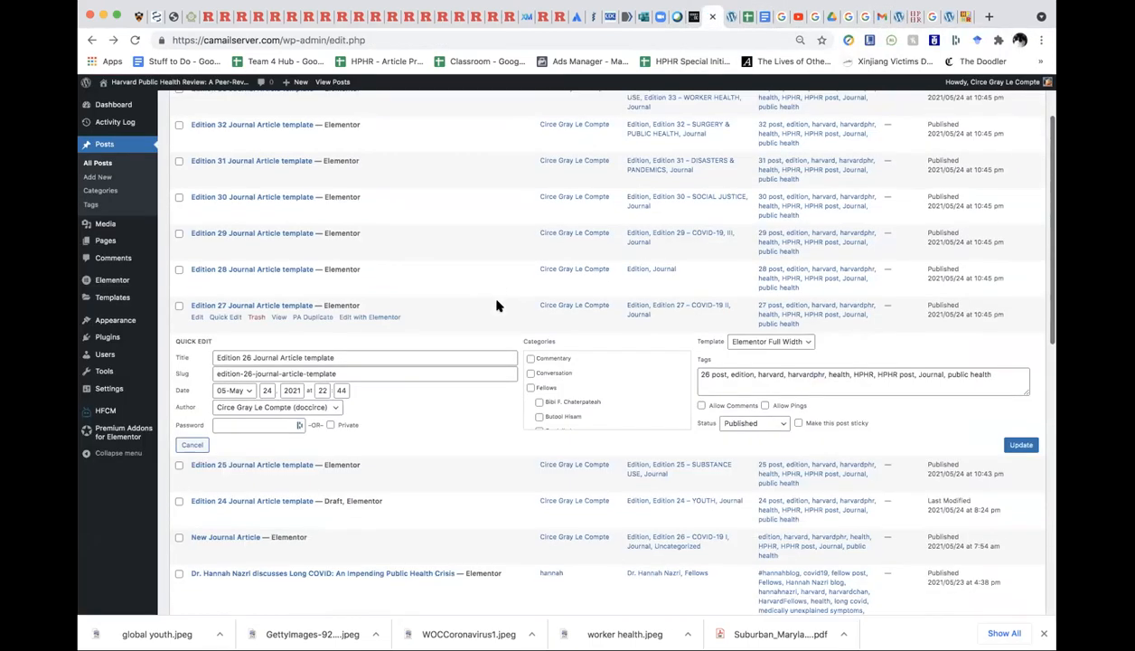
{"action": "left_click", "coordinate": [357, 359]}
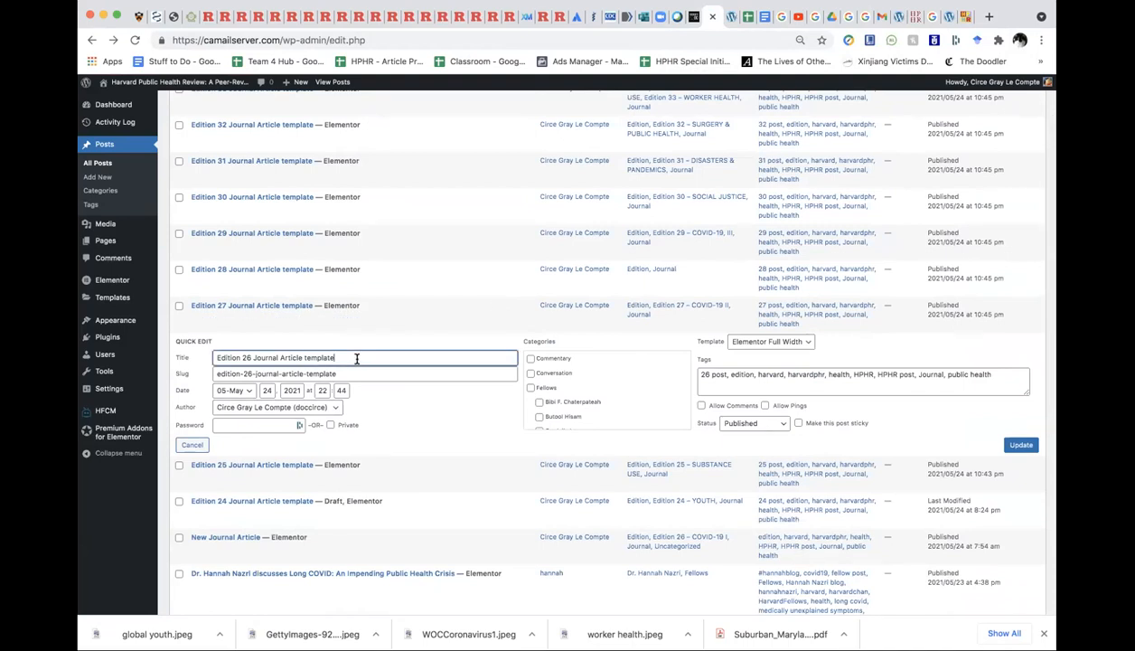
{"action": "key", "text": "alt+shift+Left"}
{"action": "key", "text": "alt+shift+Left"}
{"action": "key", "text": "alt+shift+Left"}
{"action": "key", "text": "super+v"}
{"action": "key", "text": "super+Left"}
{"action": "left_click_drag", "start_coordinate": [253, 358], "coordinate": [215, 357]}
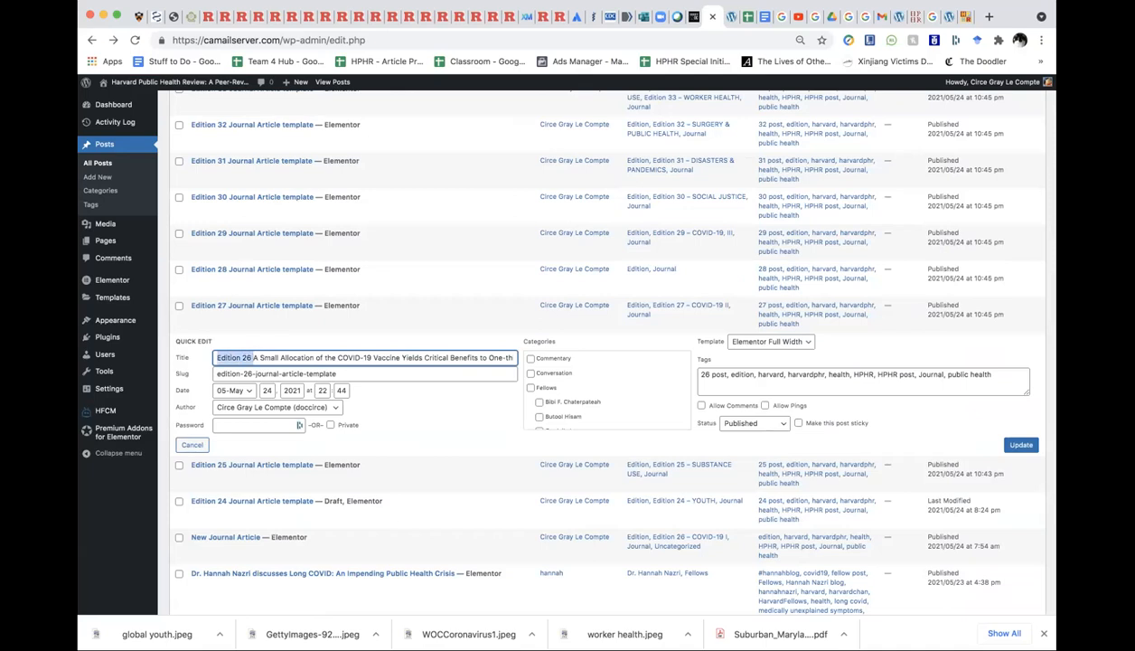
{"action": "key", "text": "BackSpace"}
- Replace the Quick Edit slug of the Edition 26 template post with 26-article- followed by the author's surname
{"action": "left_click", "coordinate": [339, 373]}
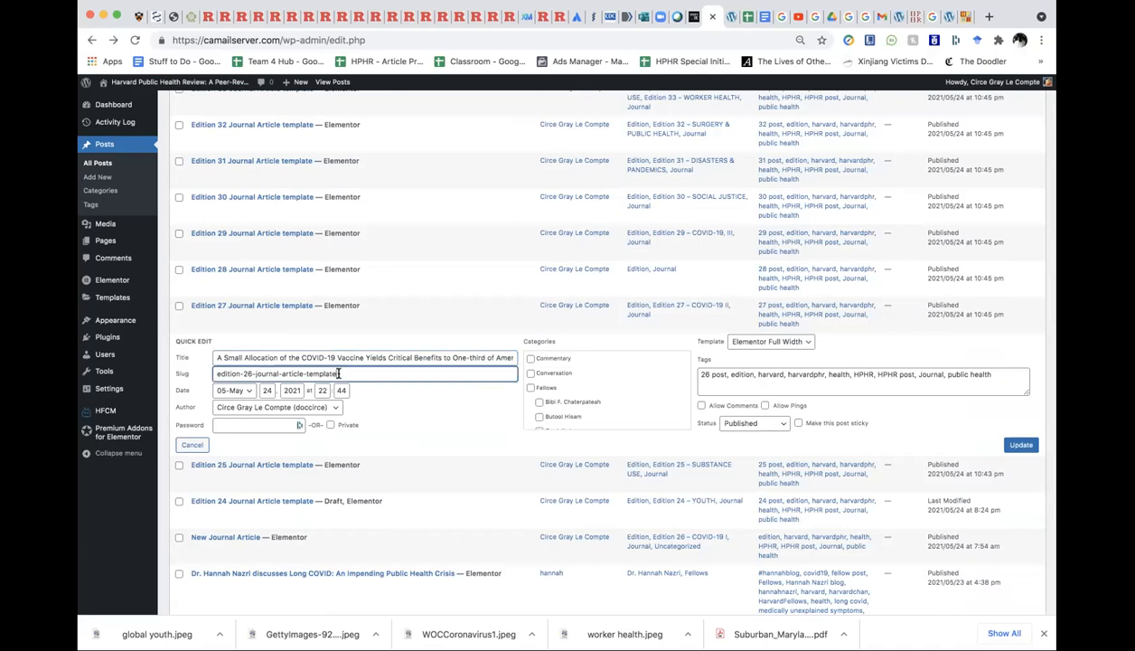
{"action": "left_click_drag", "start_coordinate": [339, 373], "coordinate": [216, 373]}
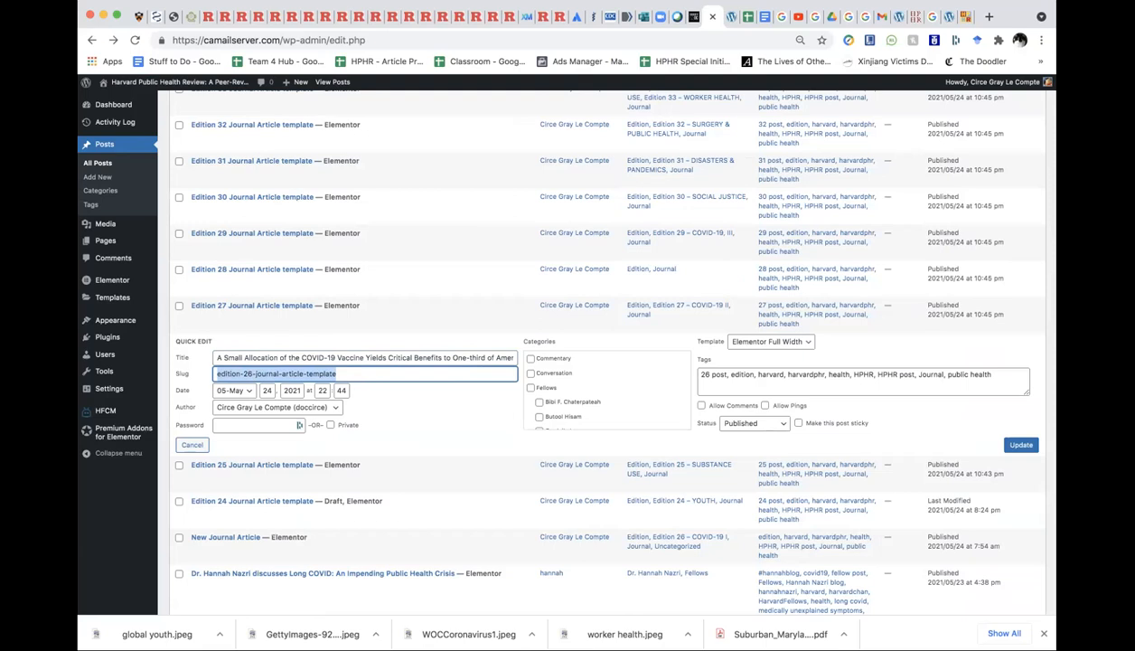
{"action": "type", "text": "26"}
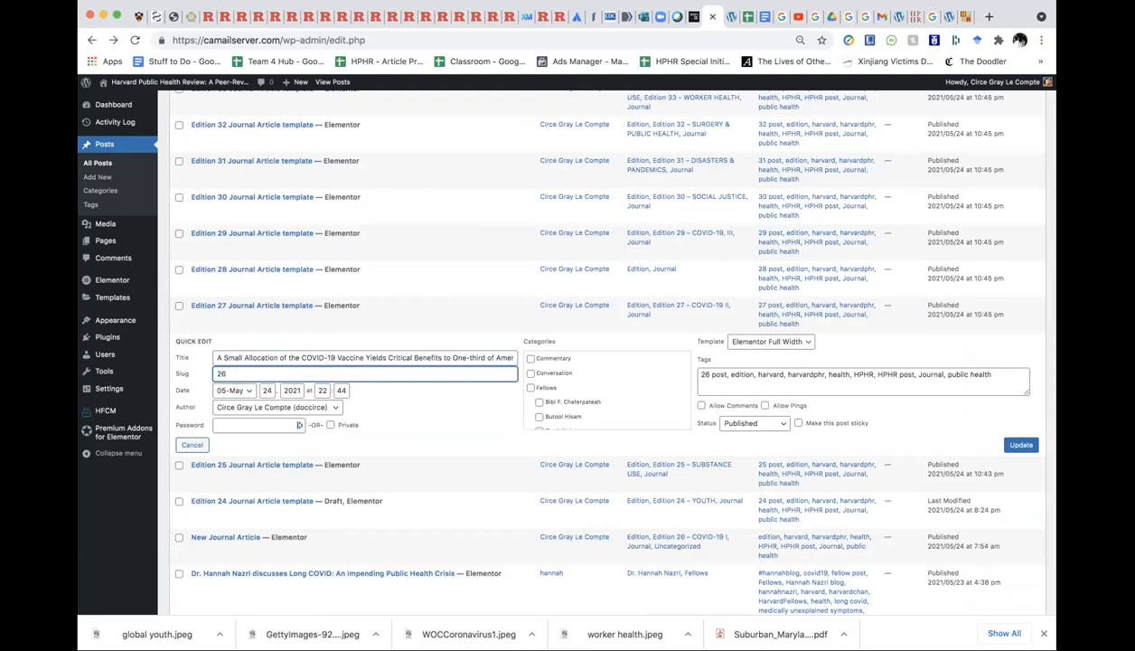
{"action": "type", "text": "-"}
{"action": "type", "text": "artcile"}
{"action": "key", "text": "BackSpace"}
{"action": "key", "text": "BackSpace"}
{"action": "key", "text": "BackSpace"}
{"action": "key", "text": "BackSpace"}
{"action": "type", "text": "icle-kirwin"}
- Review the categories assigned to the post and the edition tag at the start of its tag list
{"action": "scroll", "coordinate": [565, 405], "scroll_direction": "down", "scroll_amount": 2}
{"action": "scroll", "coordinate": [560, 407], "scroll_direction": "down", "scroll_amount": 10}
{"action": "scroll", "coordinate": [560, 400], "scroll_direction": "down", "scroll_amount": 2}
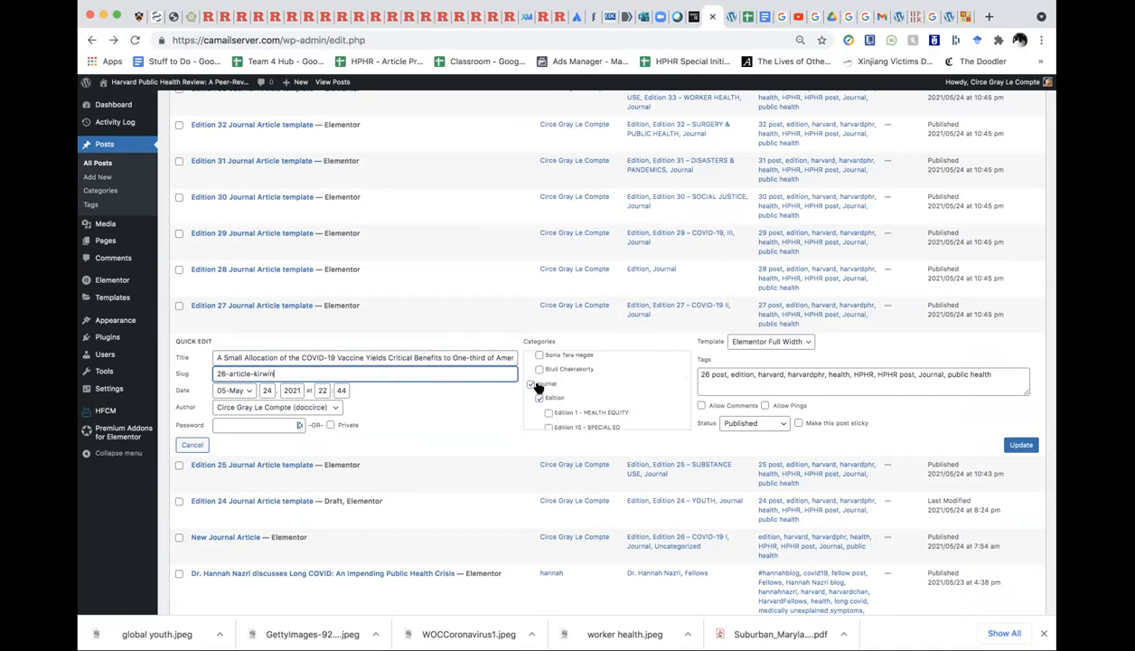
{"action": "scroll", "coordinate": [547, 401], "scroll_direction": "down", "scroll_amount": 5}
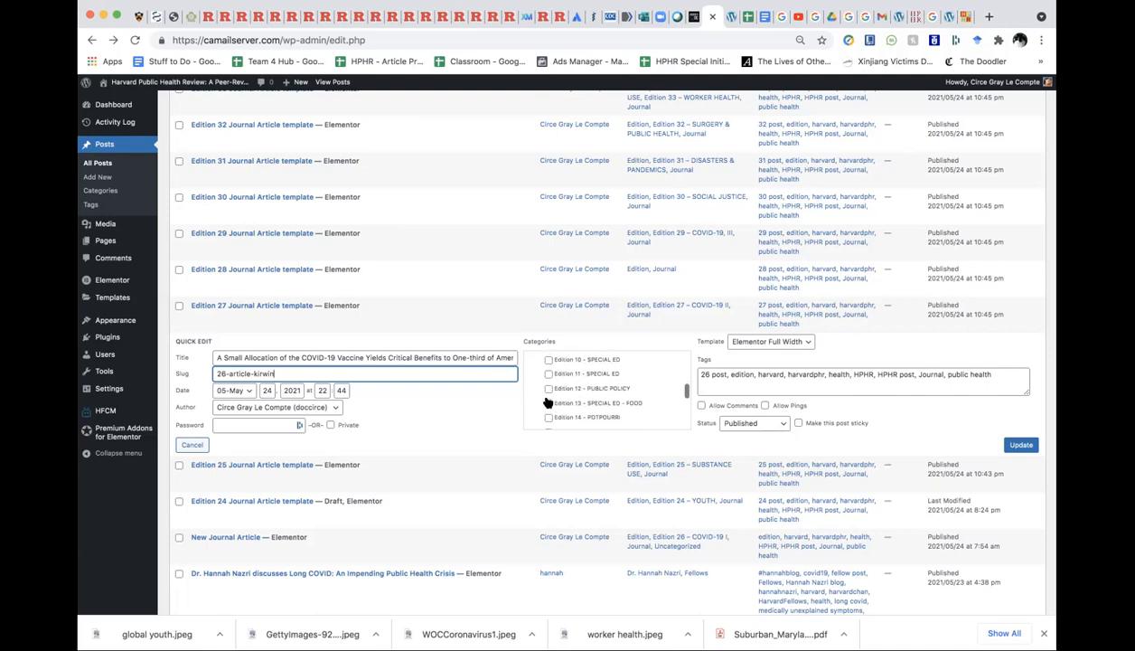
{"action": "scroll", "coordinate": [547, 401], "scroll_direction": "down", "scroll_amount": 5}
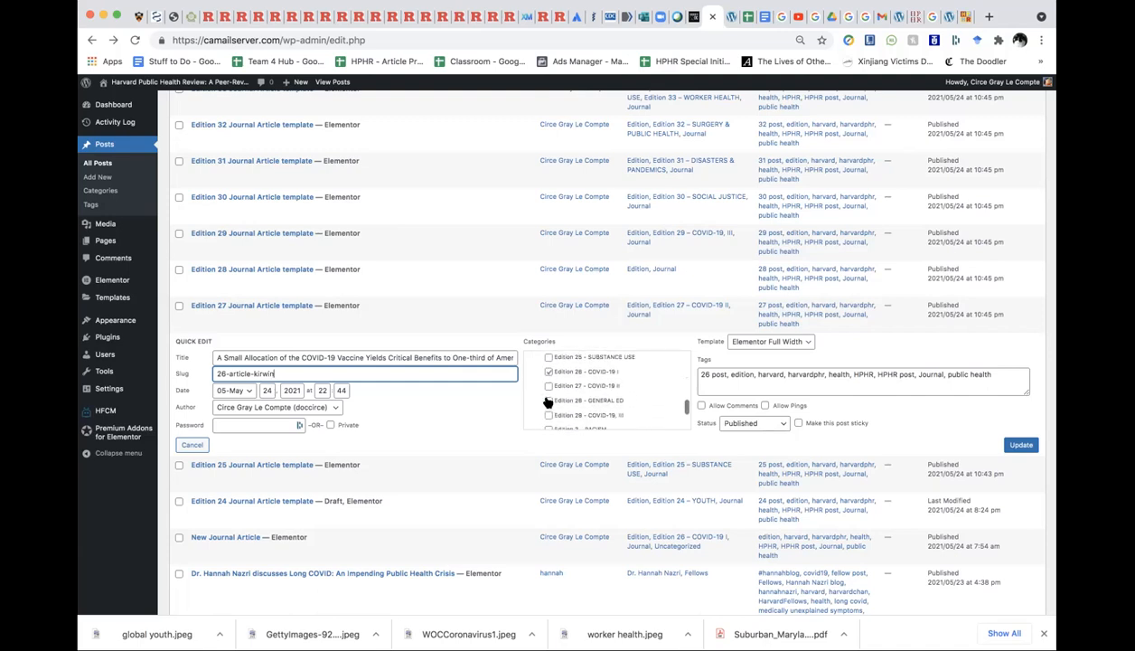
{"action": "scroll", "coordinate": [559, 398], "scroll_direction": "down", "scroll_amount": 1}
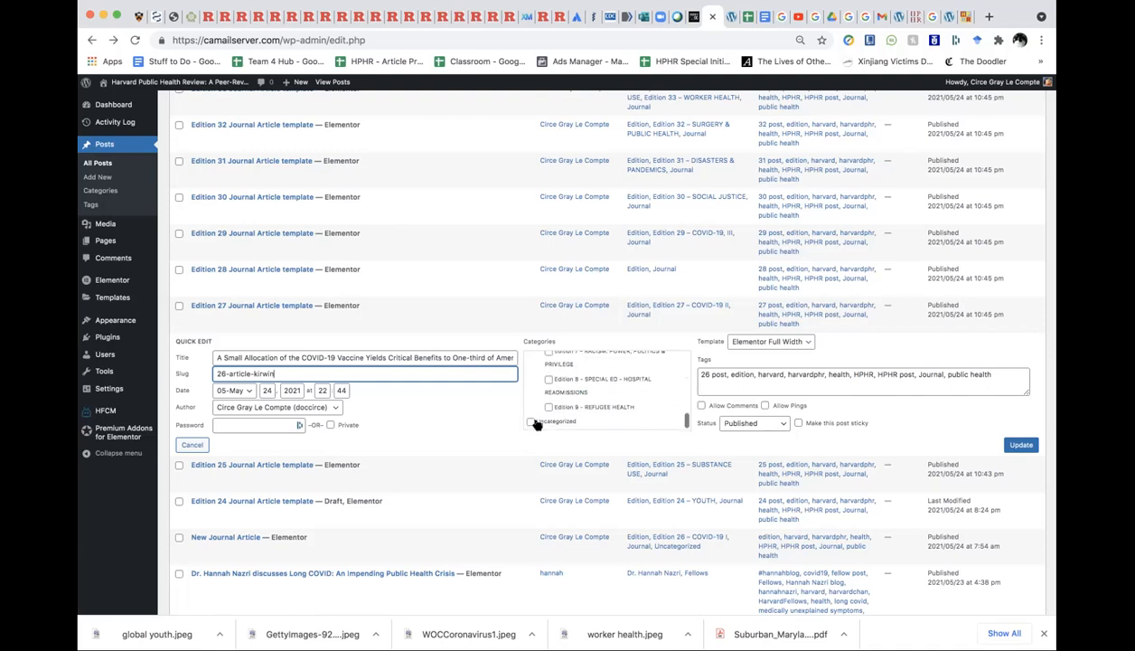
{"action": "left_click", "coordinate": [729, 375]}
{"action": "key", "text": "alt+shift+Left"}
{"action": "key", "text": "alt+shift+Left"}
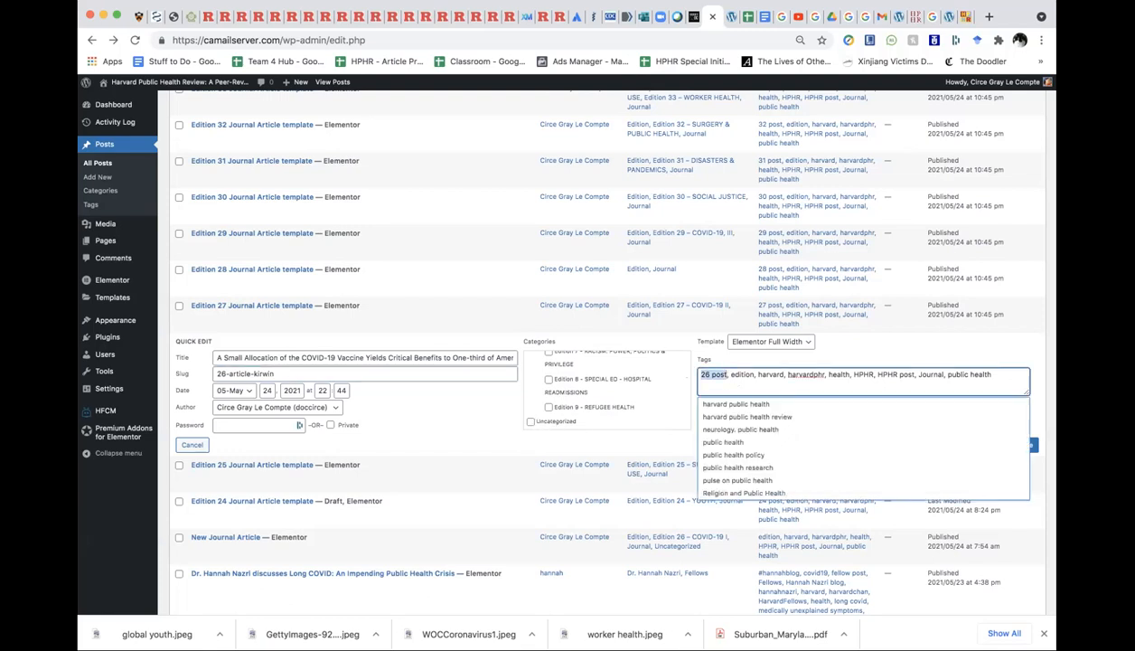
{"action": "left_click", "coordinate": [743, 379]}
{"action": "left_click", "coordinate": [566, 441]}
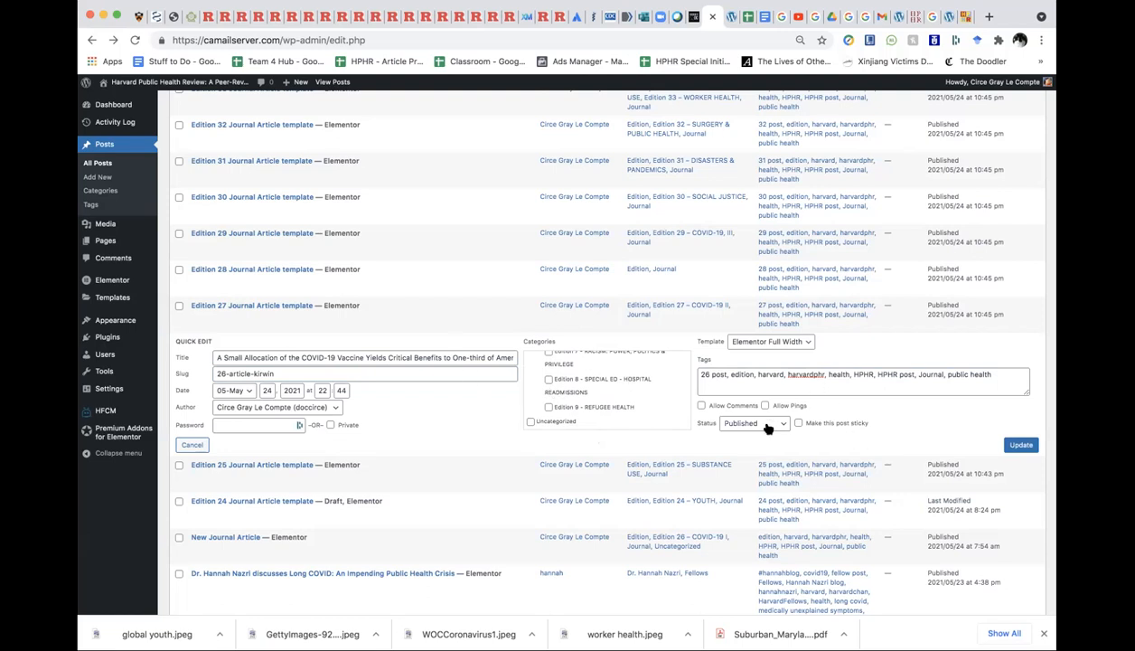
- Start another tag with the letter c after public health, consulting the byline on the original article page
{"action": "left_click", "coordinate": [992, 374]}
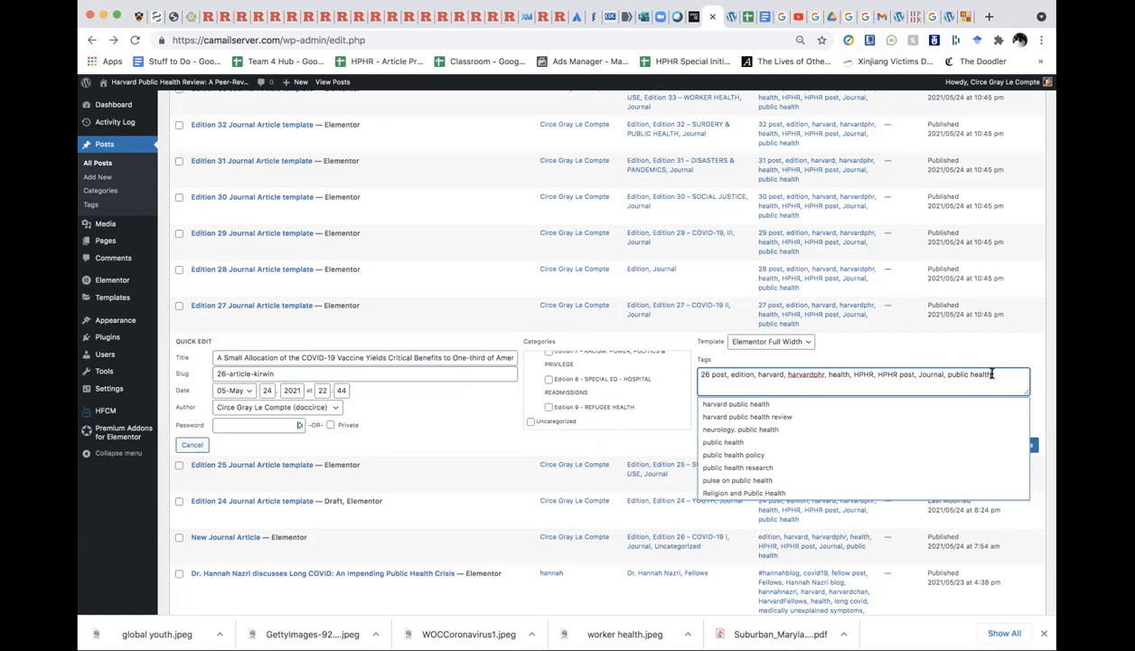
{"action": "type", "text": ","}
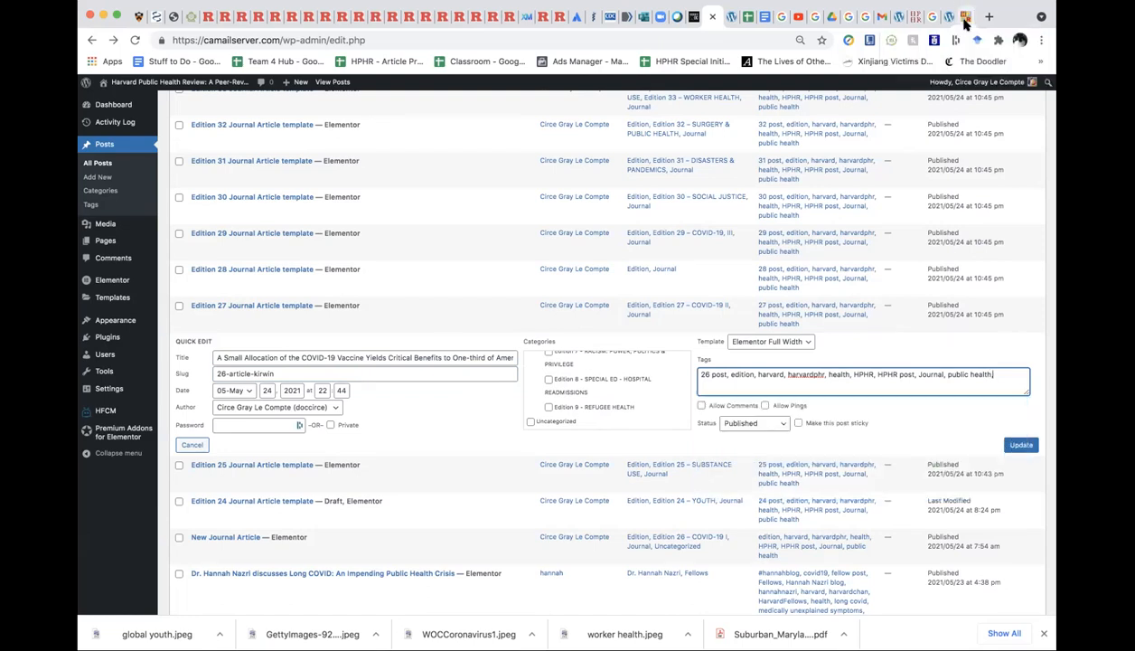
{"action": "left_click", "coordinate": [965, 22]}
{"action": "left_click", "coordinate": [949, 18]}
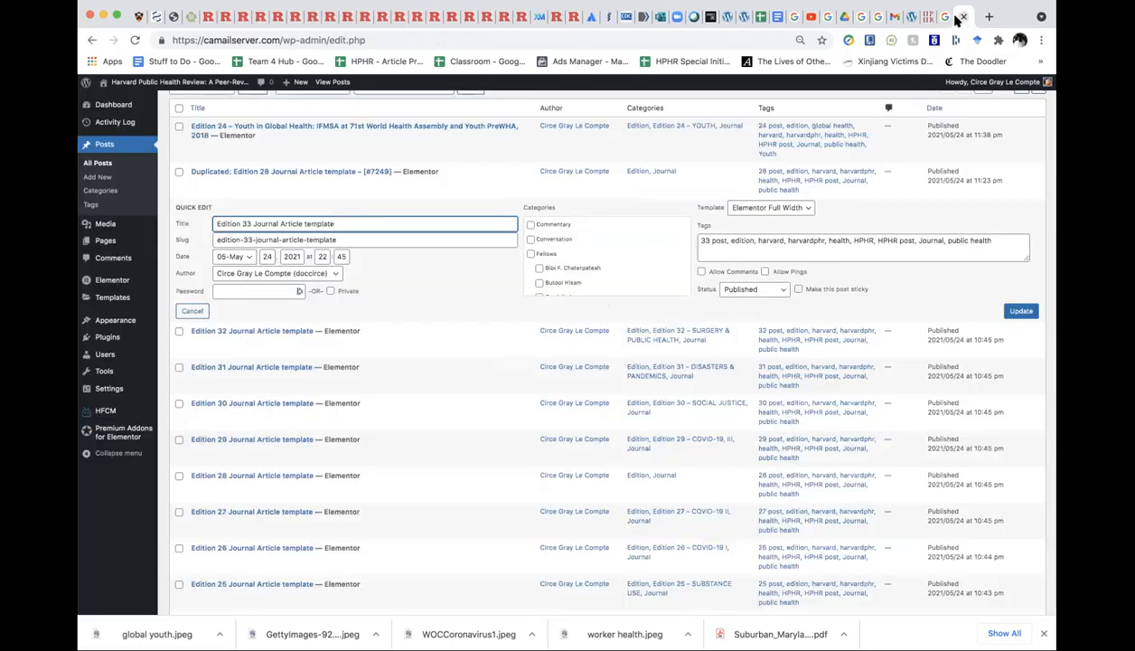
{"action": "left_click", "coordinate": [931, 16]}
{"action": "left_click_drag", "start_coordinate": [451, 382], "coordinate": [430, 378]}
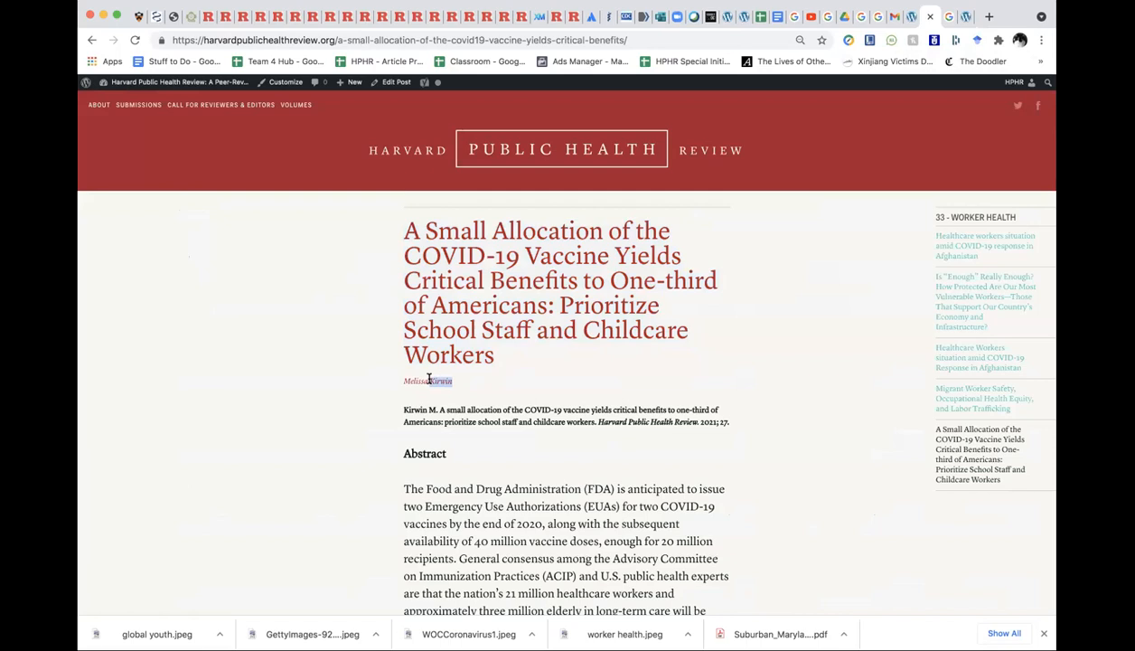
{"action": "left_click", "coordinate": [742, 18]}
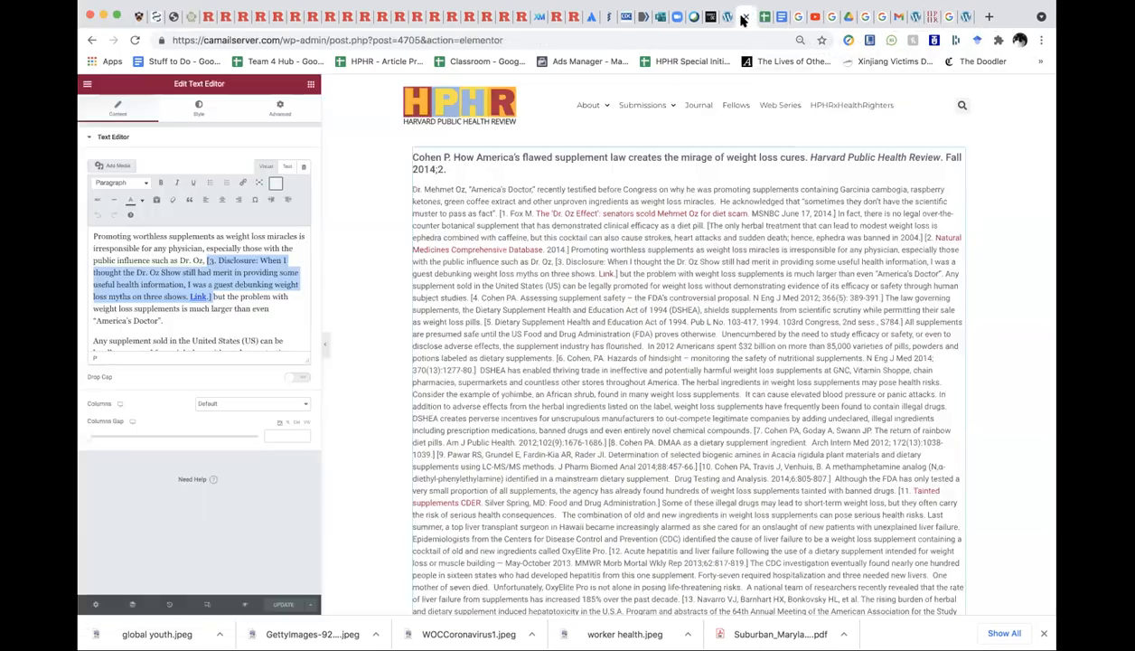
{"action": "left_click", "coordinate": [720, 18]}
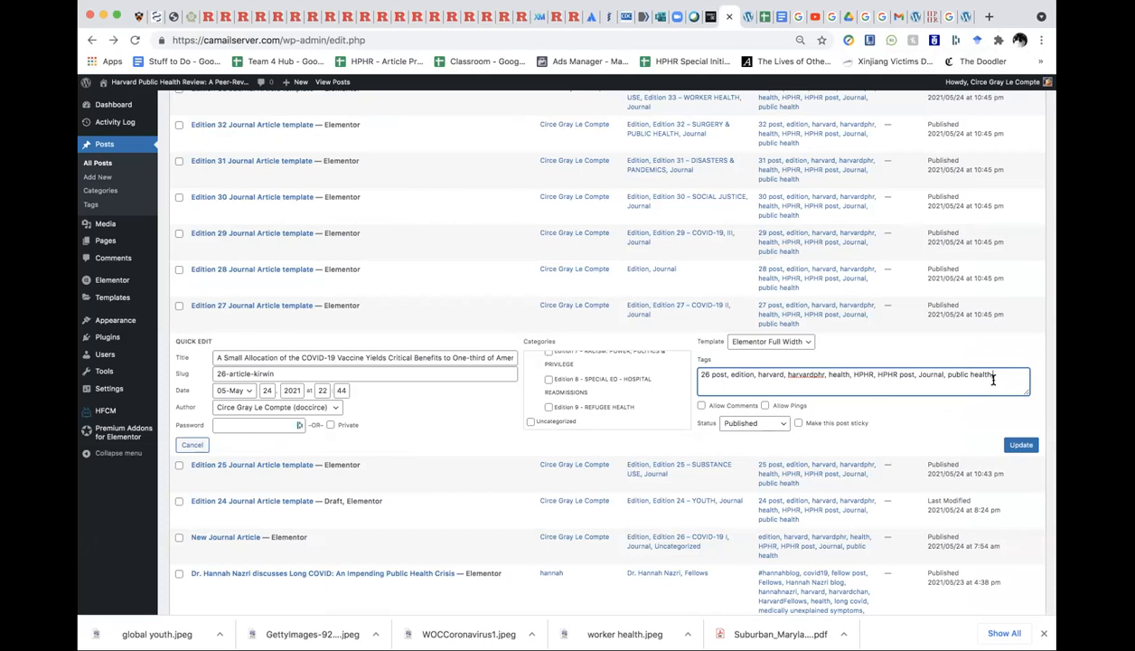
{"action": "type", "text": ", c"}
- Check the article's edition number in the processing spreadsheet and on the original article page, and return to the Quick Edit form
{"action": "left_click", "coordinate": [762, 18]}
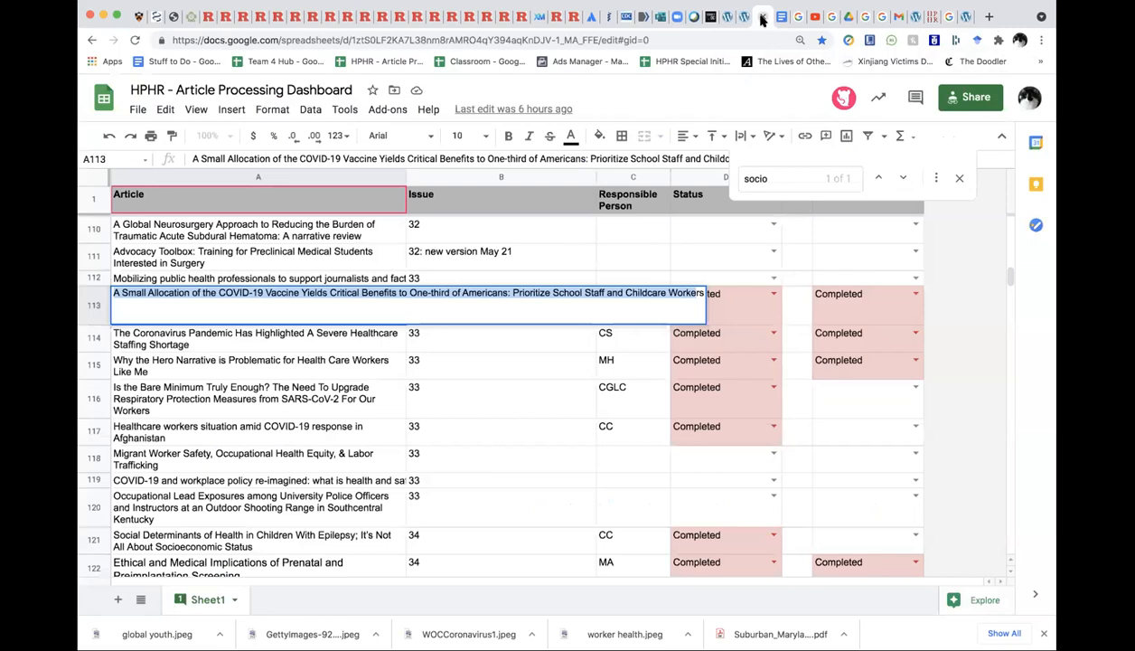
{"action": "left_click", "coordinate": [931, 18]}
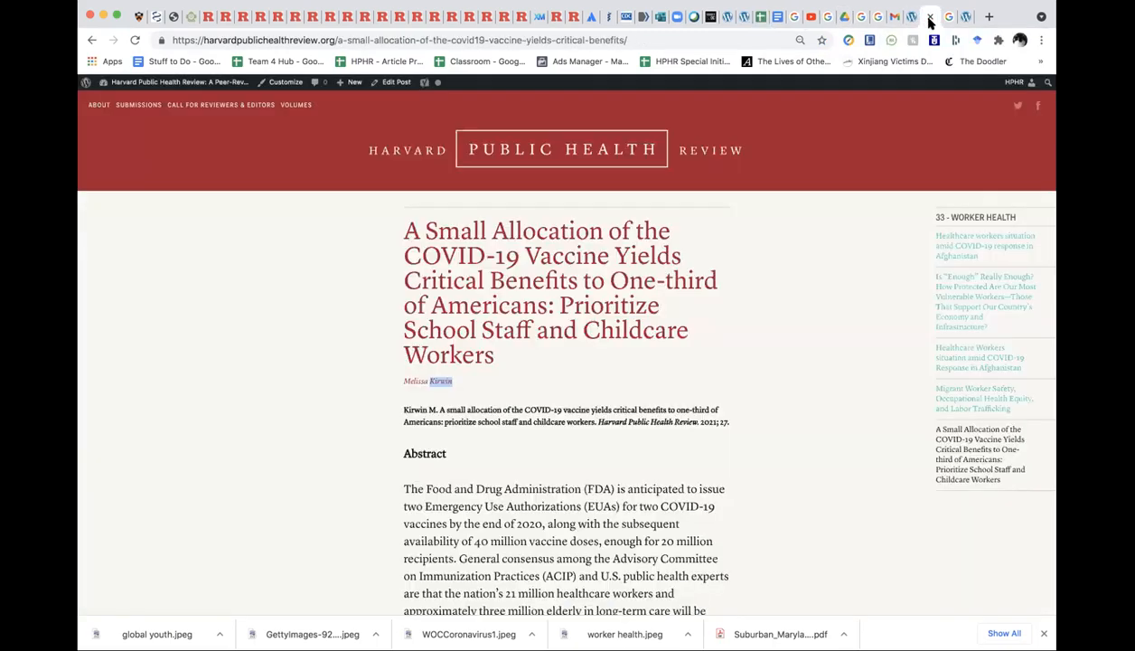
{"action": "left_click", "coordinate": [913, 18]}
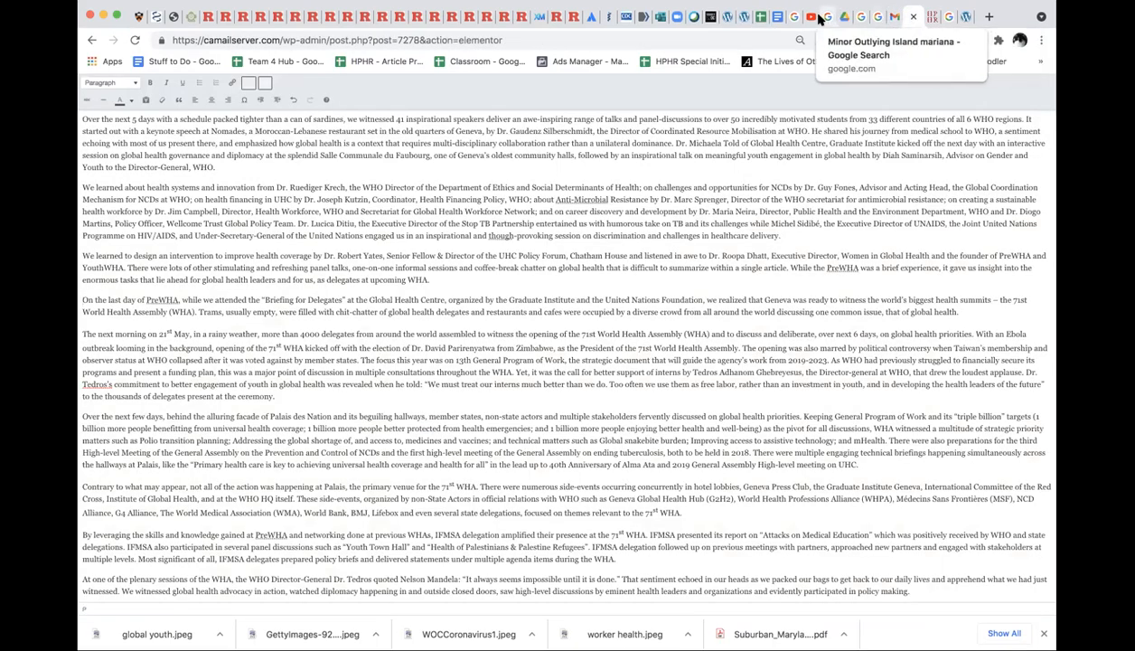
{"action": "left_click", "coordinate": [728, 18]}
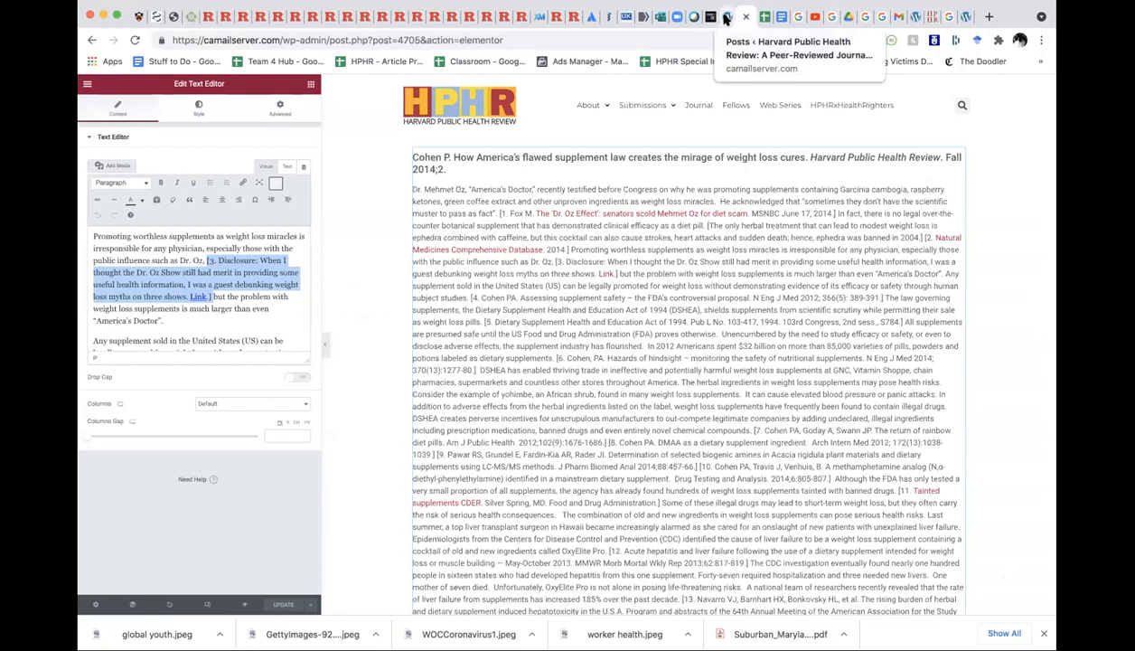
{"action": "left_click", "coordinate": [726, 18]}
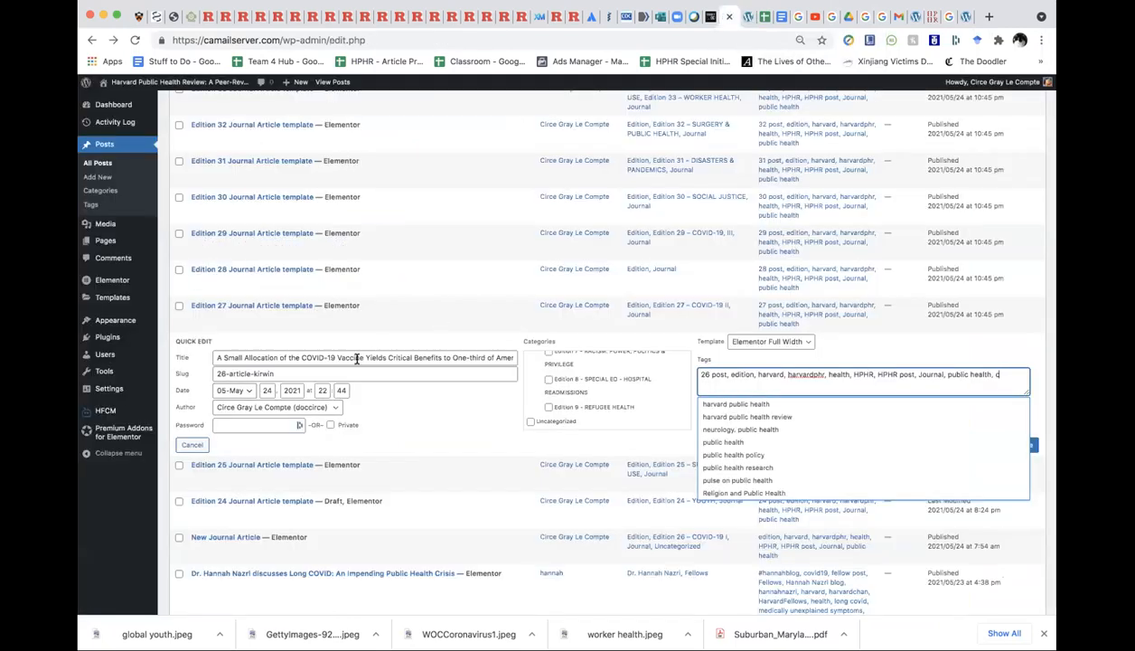
- Change the edition number to 33 in both the slug and the edition post tag
{"action": "left_click", "coordinate": [286, 373]}
{"action": "left_click_drag", "start_coordinate": [217, 373], "coordinate": [227, 373]}
{"action": "type", "text": "33"}
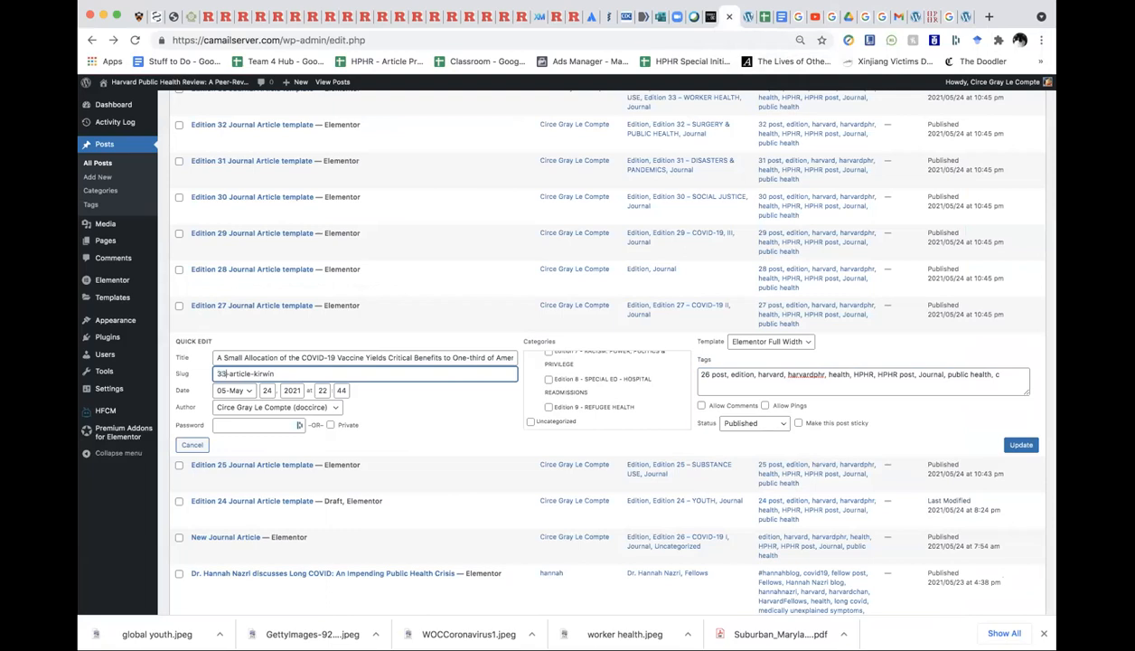
{"action": "left_click", "coordinate": [305, 357]}
{"action": "left_click", "coordinate": [291, 371]}
{"action": "left_click_drag", "start_coordinate": [711, 375], "coordinate": [700, 375]}
{"action": "type", "text": "33"}
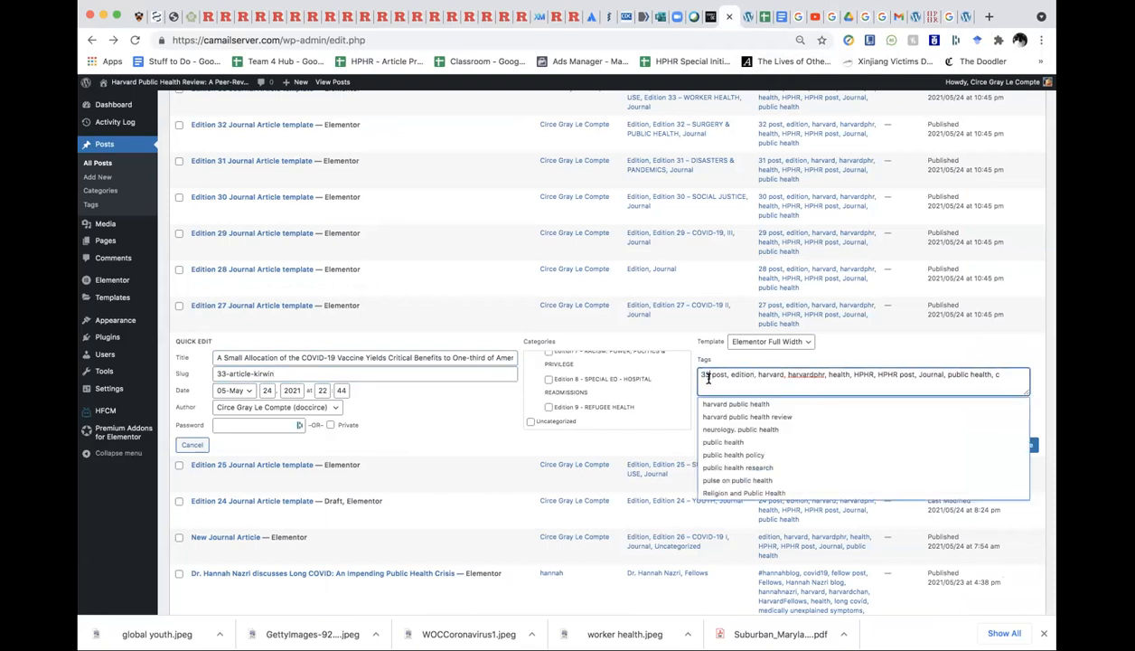
{"action": "left_click", "coordinate": [656, 441]}
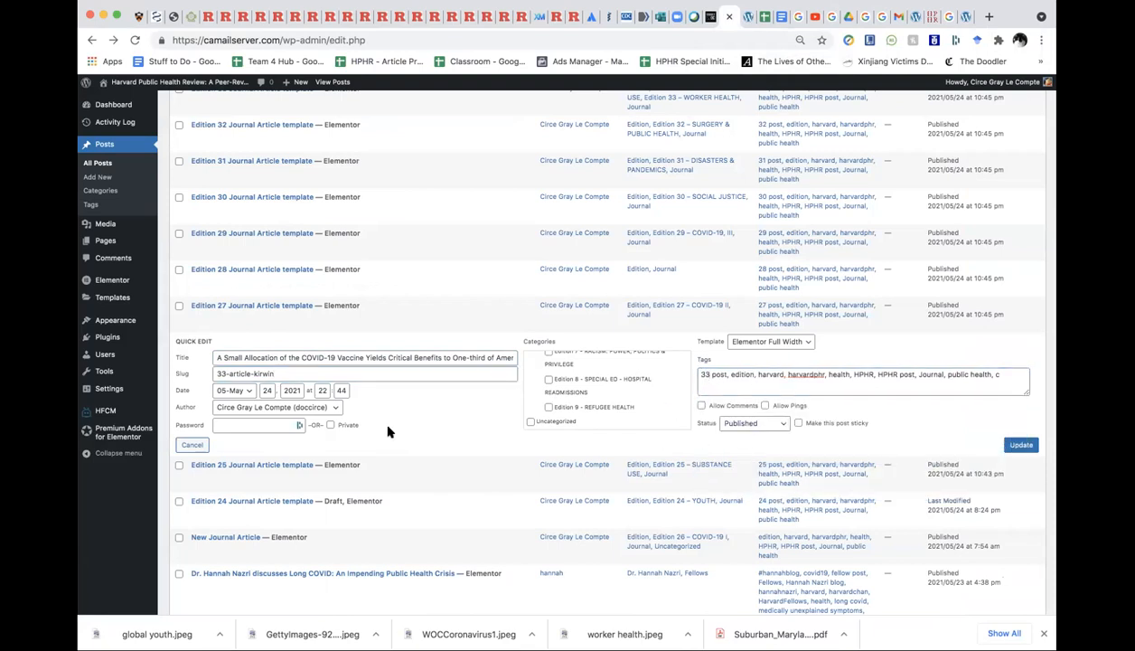
- Replace the category Edition 26 – COVID-19 I with Edition 33 – WORKER HEALTH
{"action": "scroll", "coordinate": [589, 385], "scroll_direction": "up", "scroll_amount": 3}
{"action": "scroll", "coordinate": [589, 384], "scroll_direction": "up", "scroll_amount": 5}
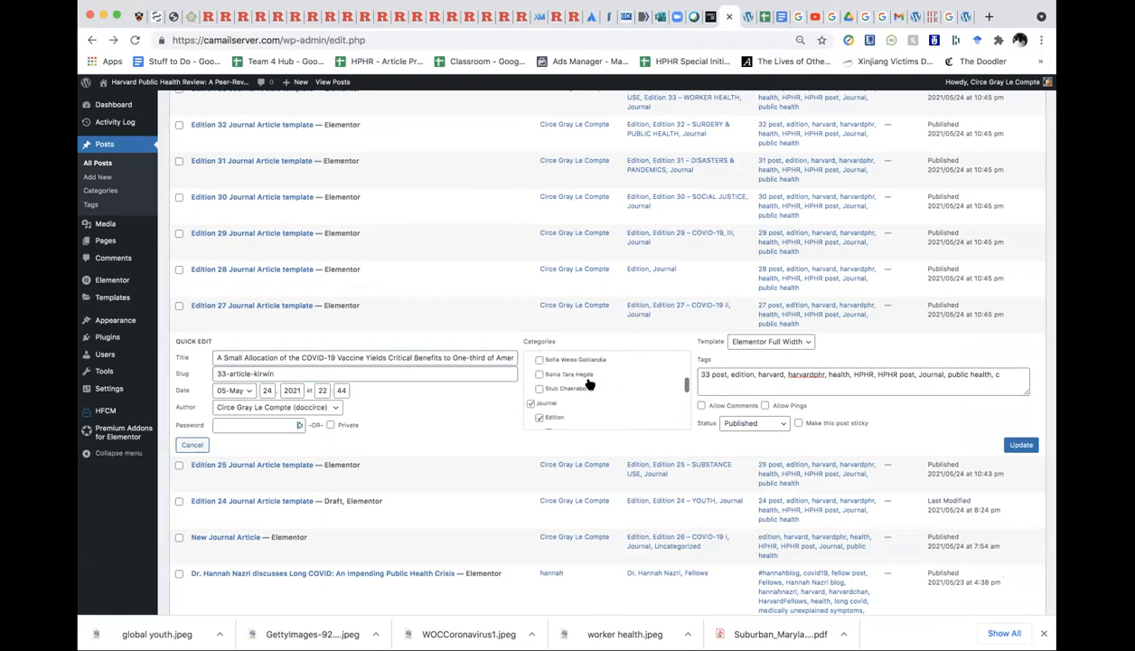
{"action": "scroll", "coordinate": [575, 390], "scroll_direction": "down", "scroll_amount": 5}
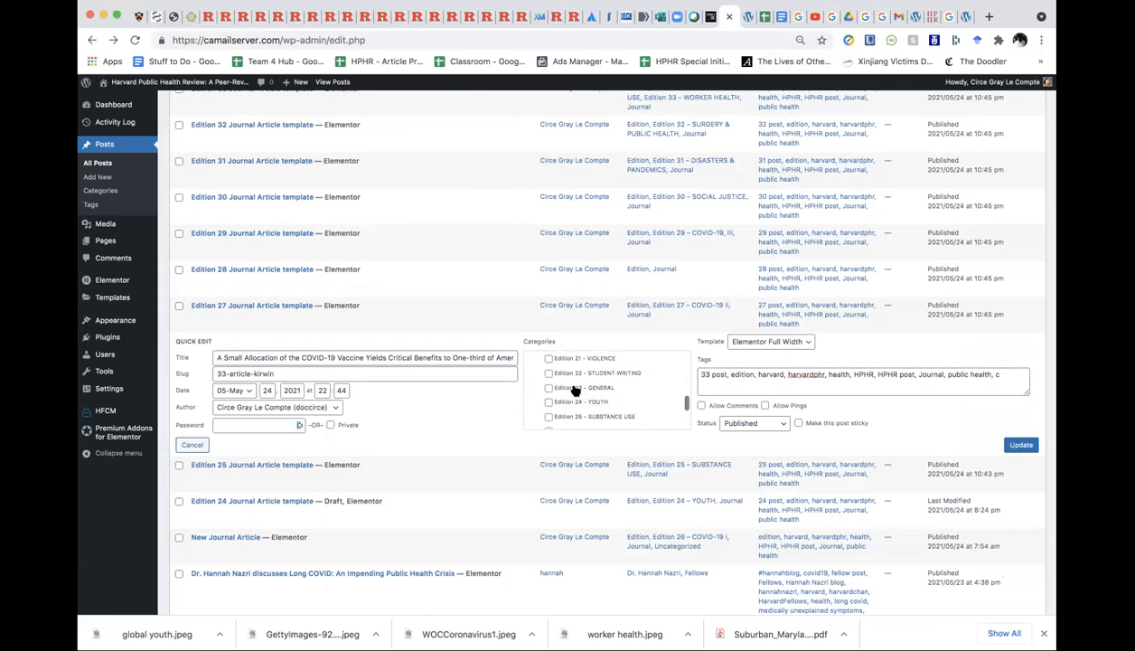
{"action": "scroll", "coordinate": [556, 388], "scroll_direction": "down", "scroll_amount": 10}
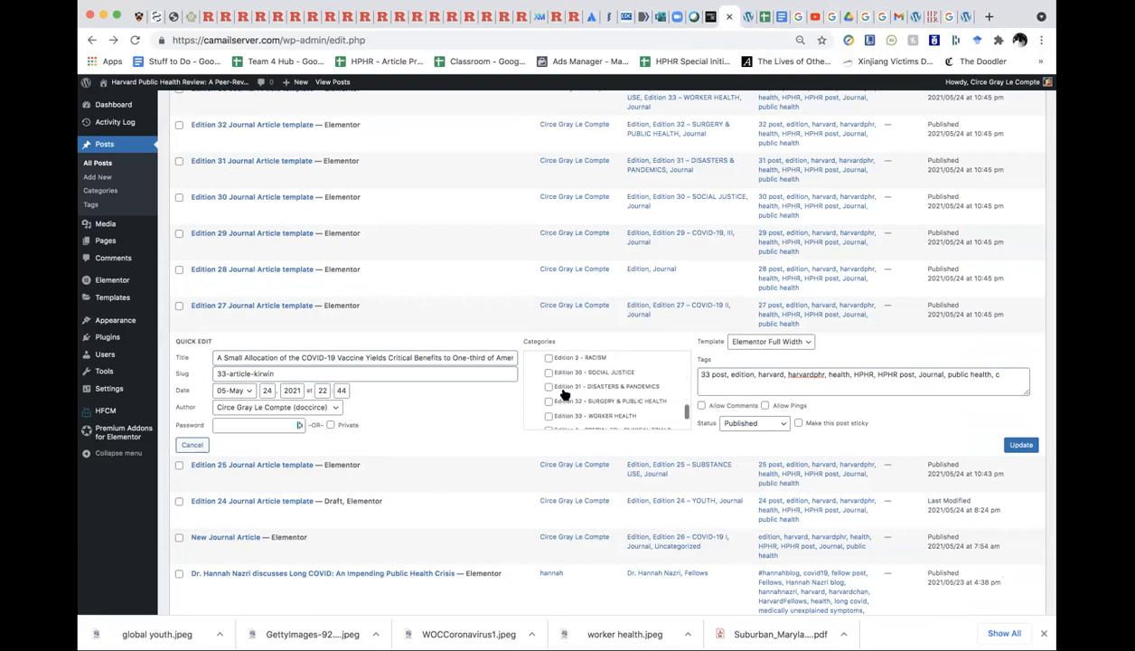
{"action": "scroll", "coordinate": [563, 395], "scroll_direction": "up", "scroll_amount": 3}
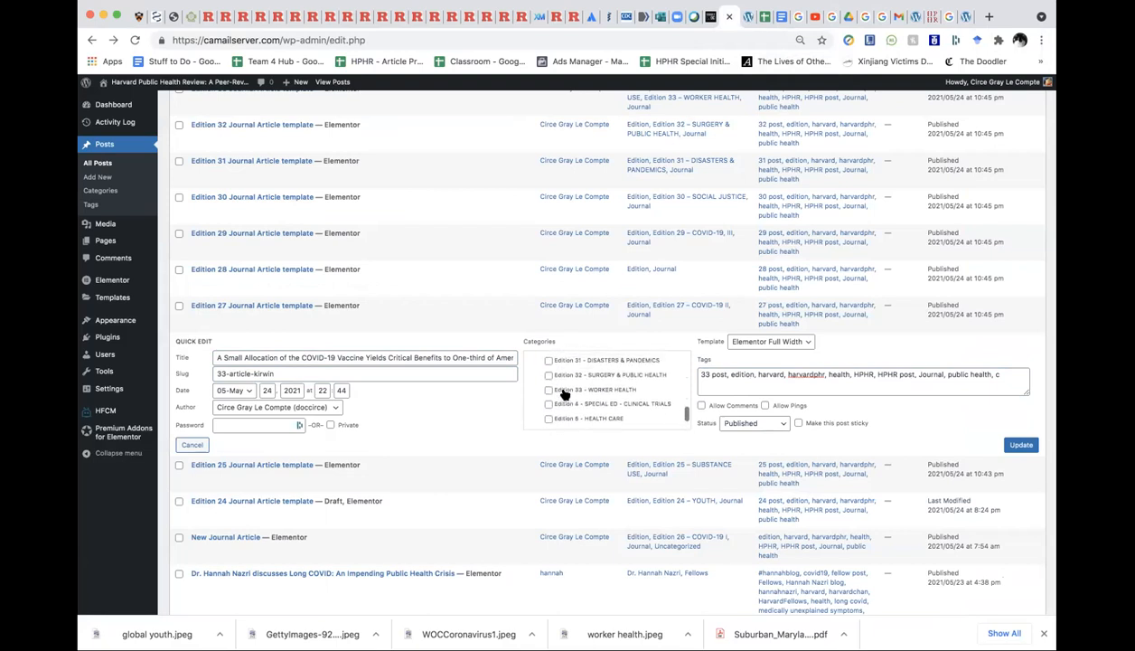
{"action": "left_click", "coordinate": [548, 390]}
{"action": "left_click", "coordinate": [467, 357]}
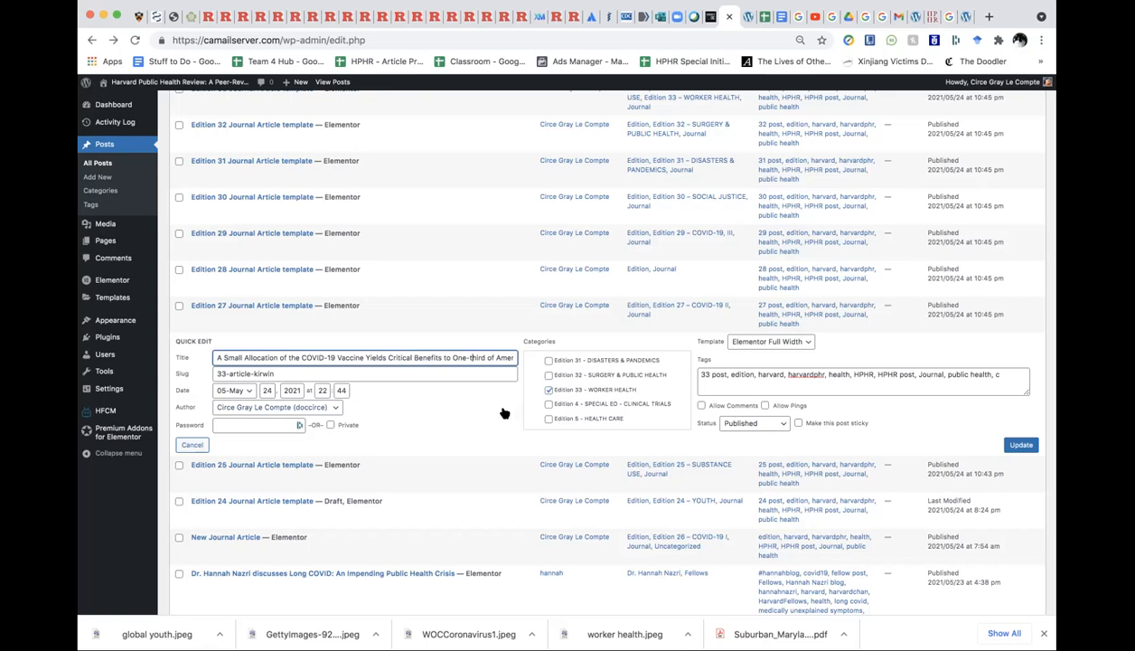
- Complete the last tag as covid-19 and update the post
{"action": "left_click", "coordinate": [907, 421]}
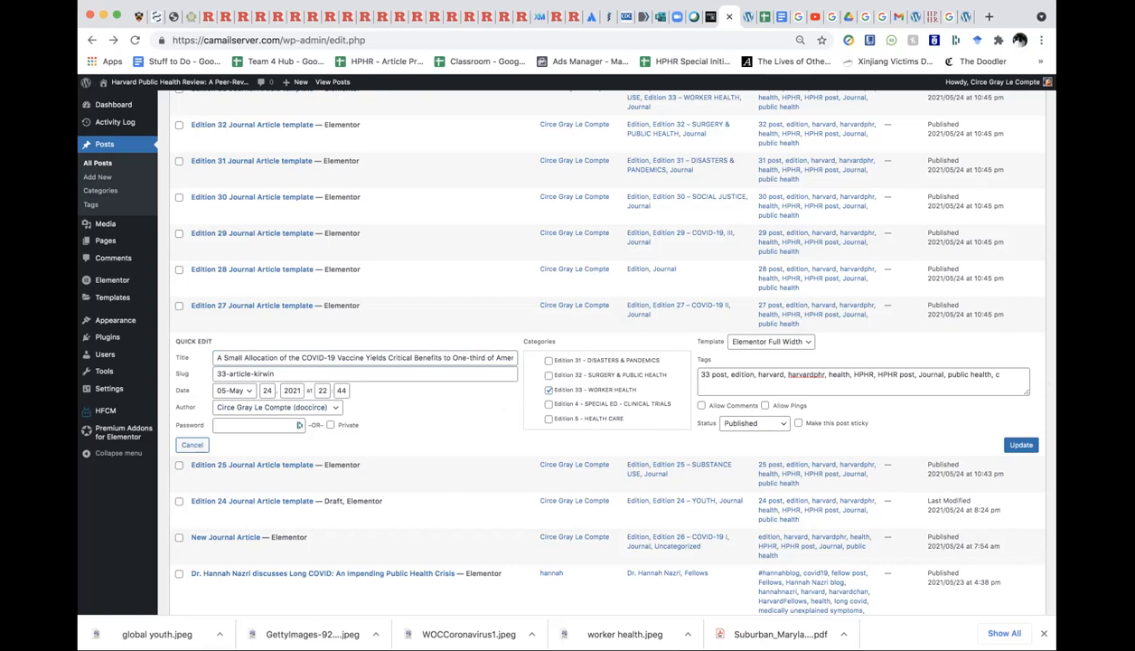
{"action": "left_click", "coordinate": [1014, 374]}
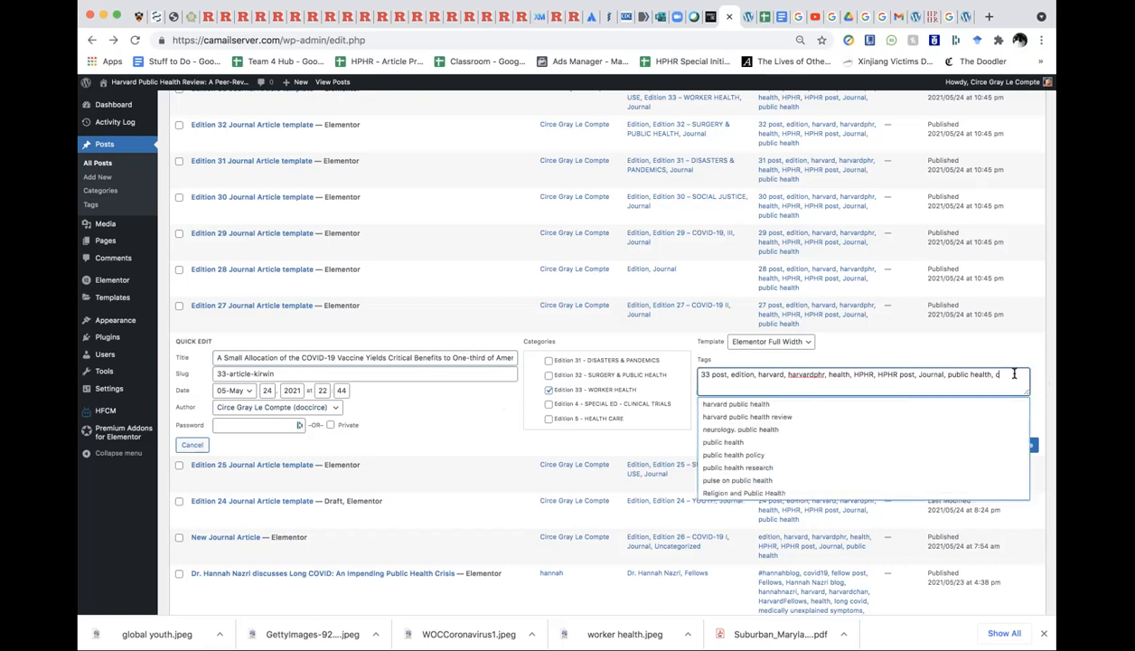
{"action": "type", "text": "ovid-19"}
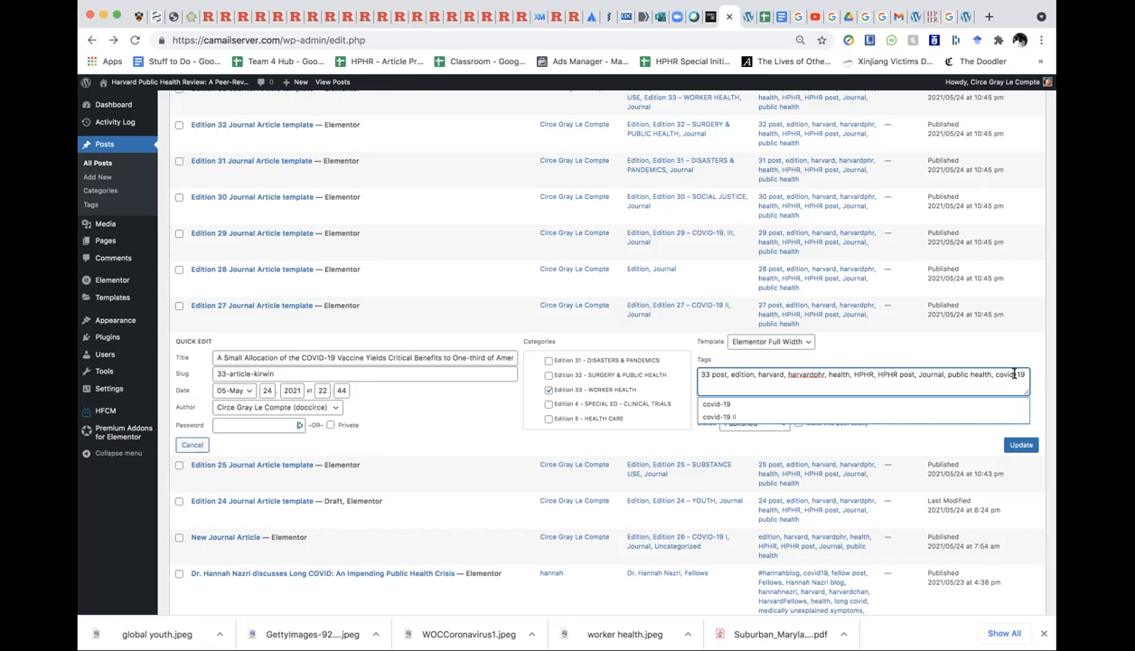
{"action": "left_click", "coordinate": [1022, 445]}
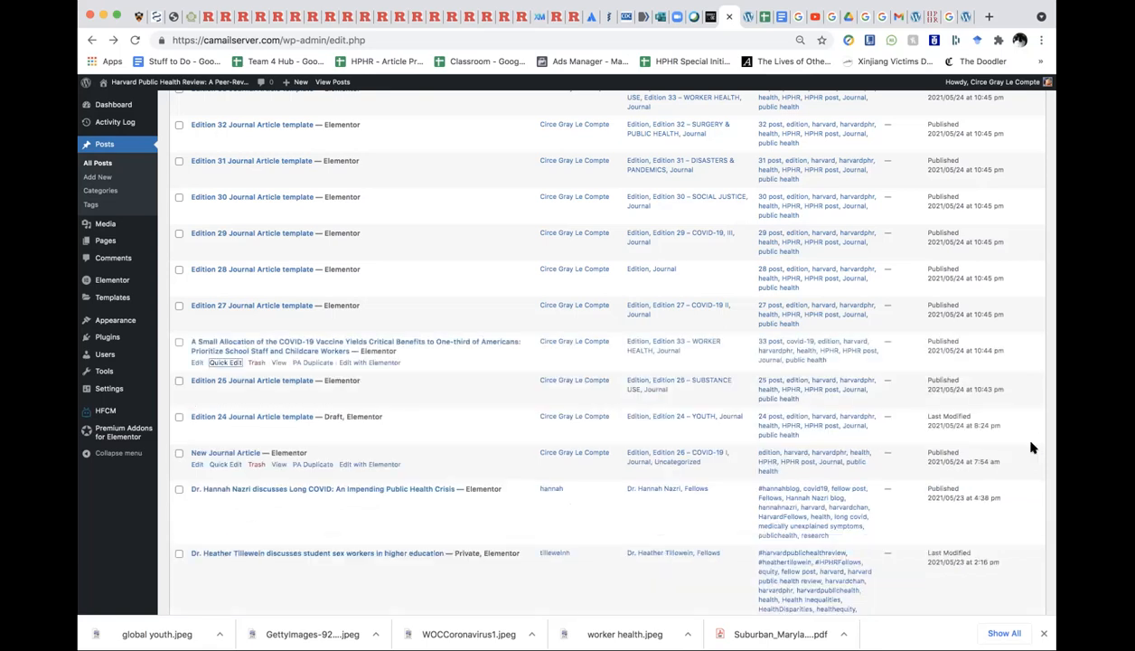
- Review the COVID-19 vaccine article's title, slug and tags in Quick Edit for possible additional keywords, and close the form by updating
{"action": "left_click", "coordinate": [226, 362]}
{"action": "left_click", "coordinate": [226, 374]}
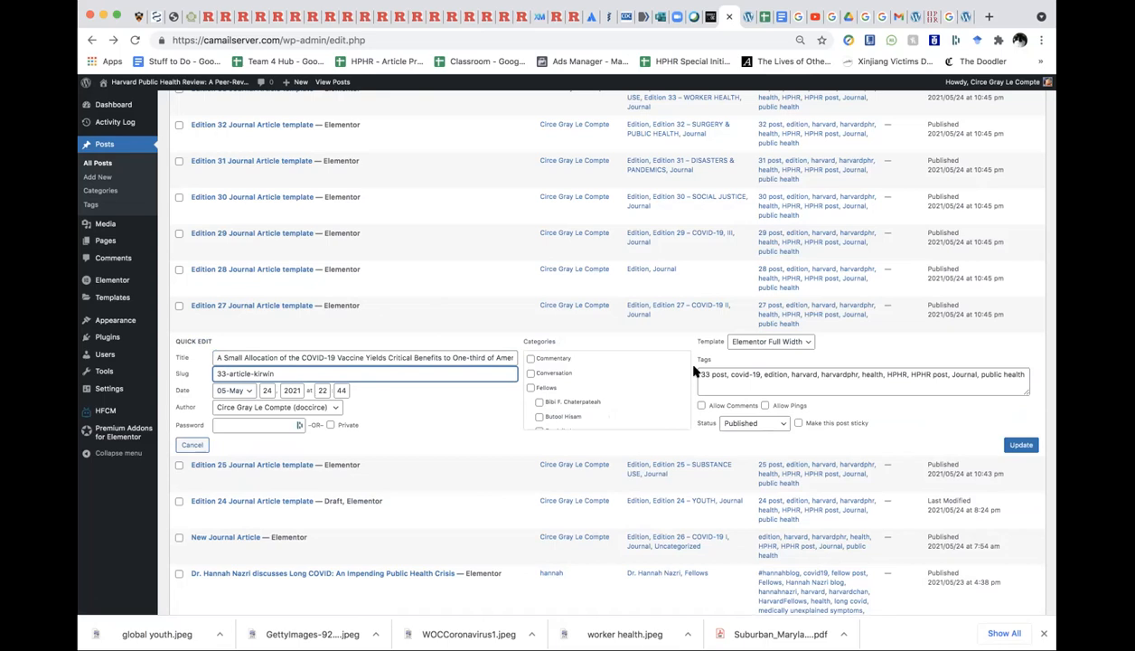
{"action": "left_click", "coordinate": [1023, 376]}
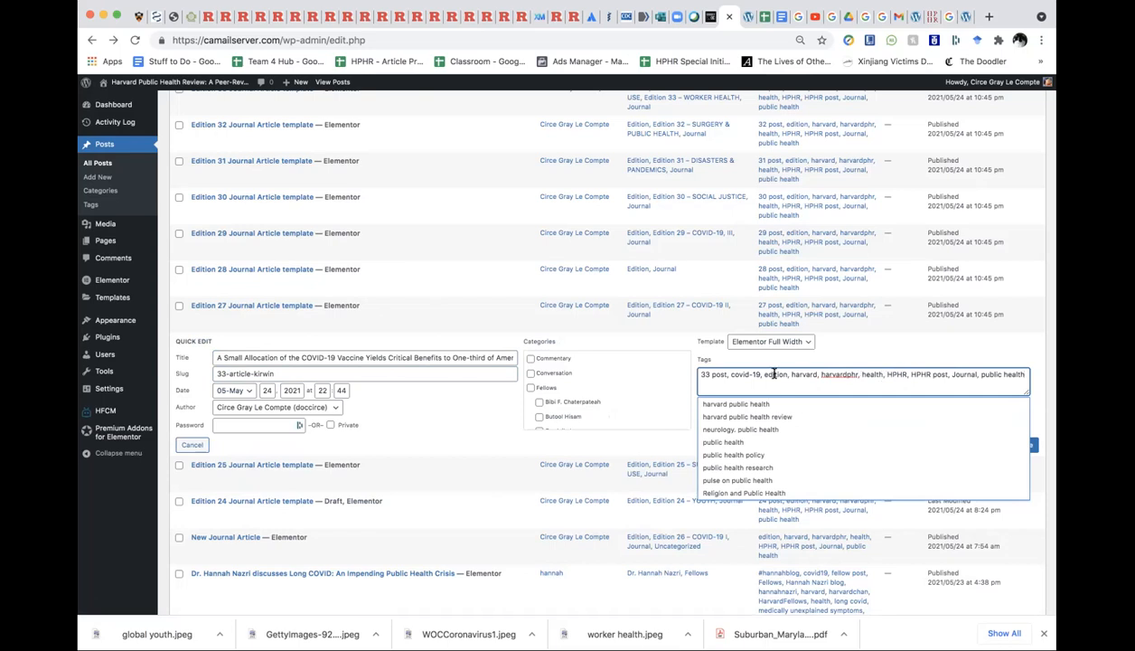
{"action": "left_click_drag", "start_coordinate": [729, 373], "coordinate": [768, 374]}
{"action": "left_click_drag", "start_coordinate": [459, 356], "coordinate": [517, 358]}
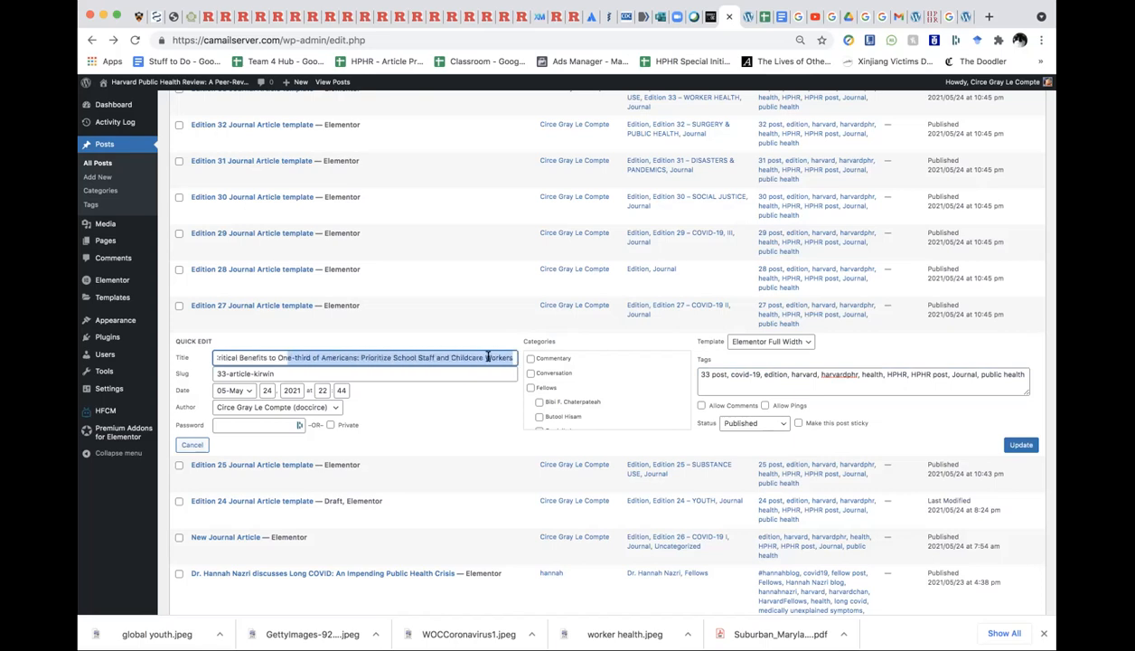
{"action": "left_click", "coordinate": [488, 358]}
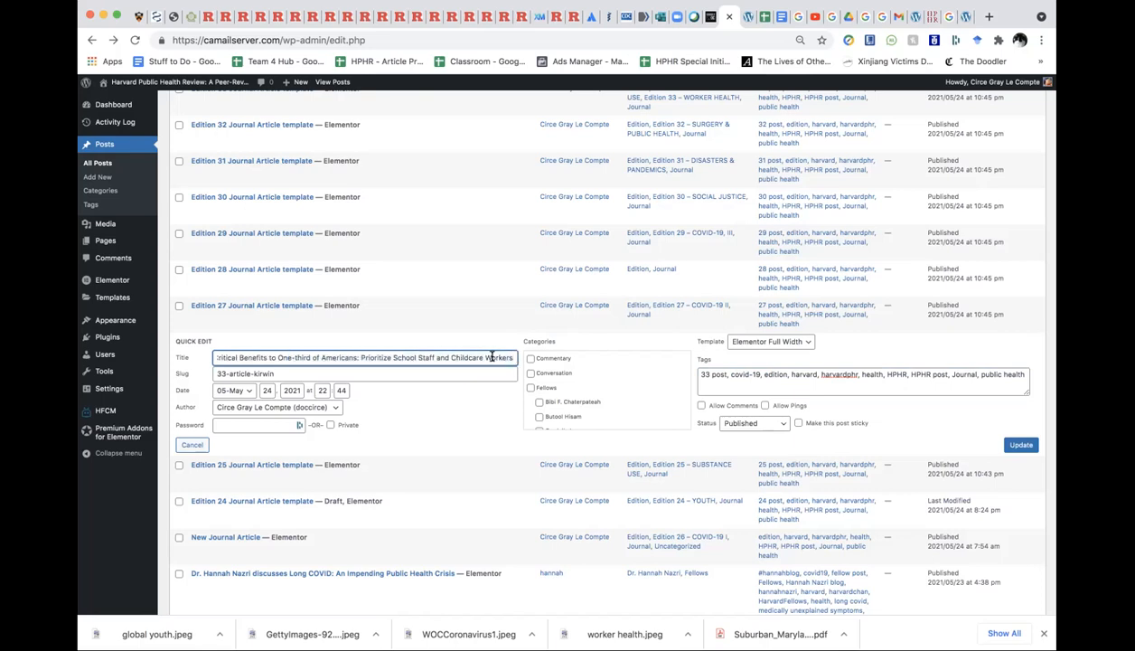
{"action": "mouse_move", "coordinate": [418, 358]}
{"action": "left_mouse_down"}
{"action": "mouse_move", "coordinate": [509, 360]}
{"action": "mouse_move", "coordinate": [435, 354]}
{"action": "left_mouse_up"}
{"action": "left_click", "coordinate": [450, 358]}
{"action": "left_click", "coordinate": [826, 385]}
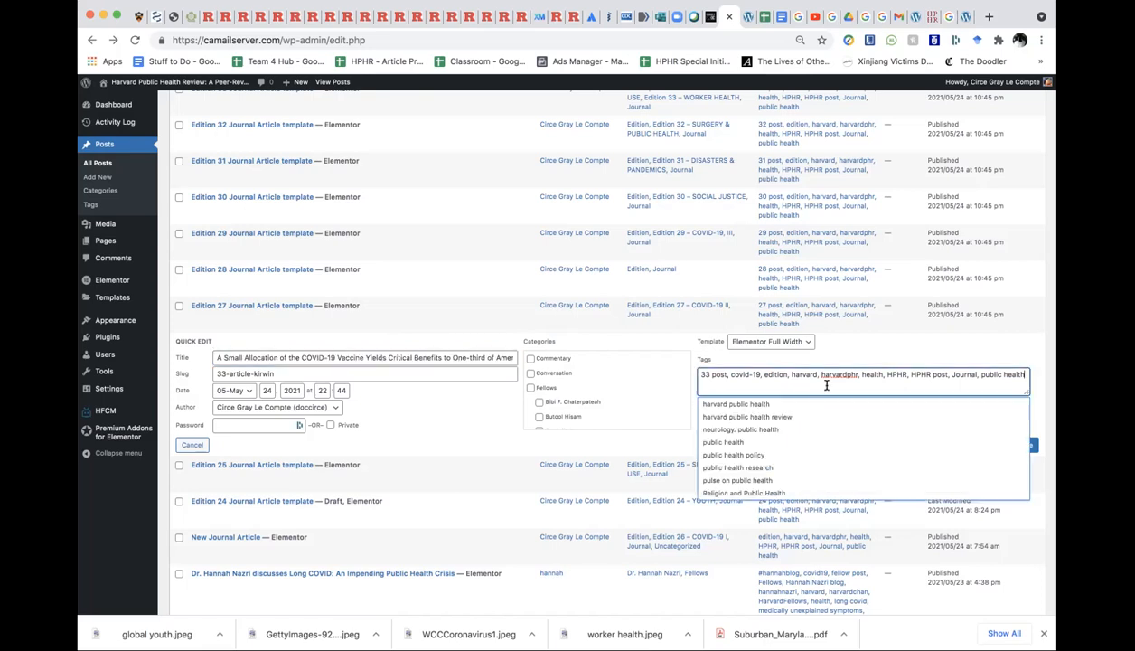
{"action": "left_click", "coordinate": [883, 353]}
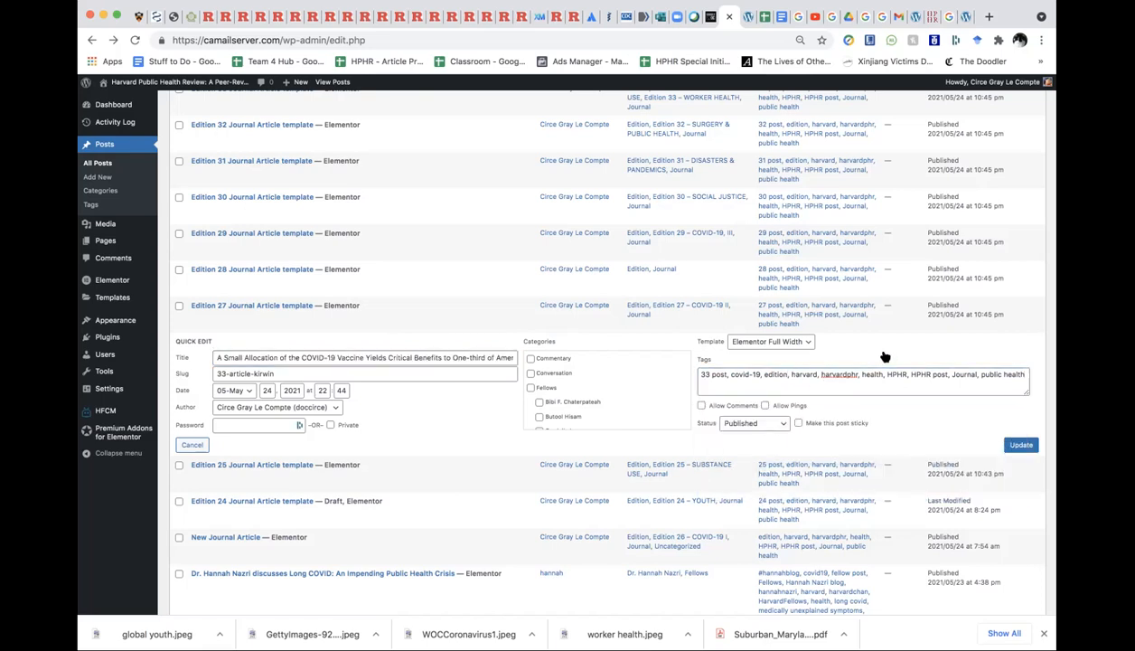
{"action": "left_click", "coordinate": [588, 447]}
{"action": "left_click", "coordinate": [1021, 445]}
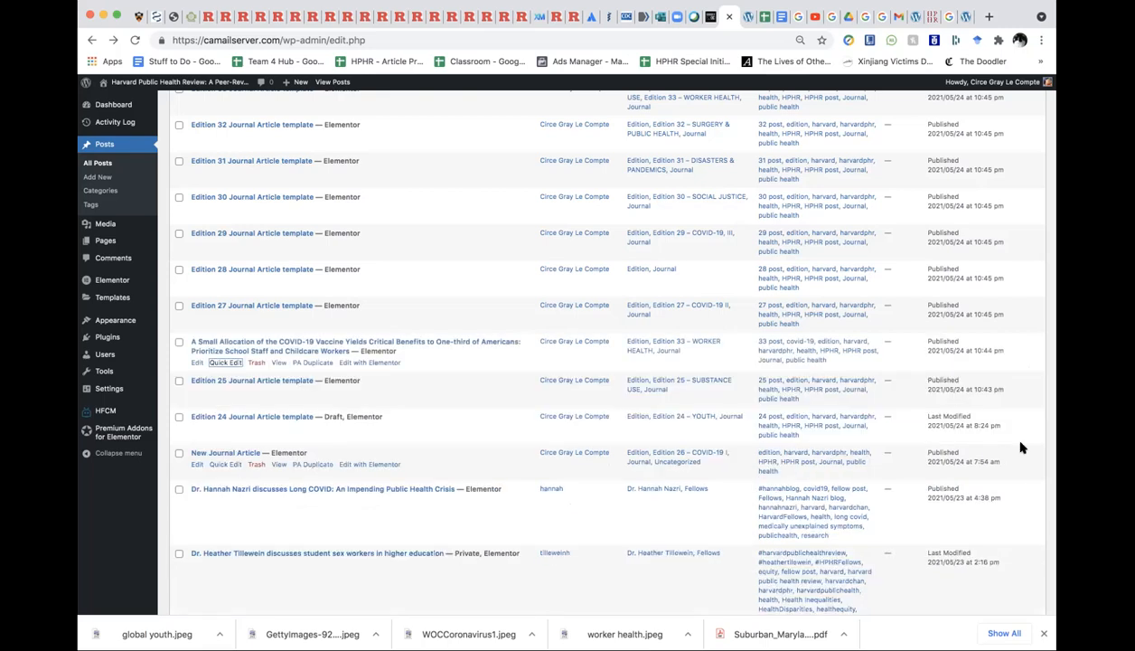
- Append worker health to the end of the COVID-19 vaccine article's tags in Quick Edit and update the post
{"action": "left_click", "coordinate": [225, 362]}
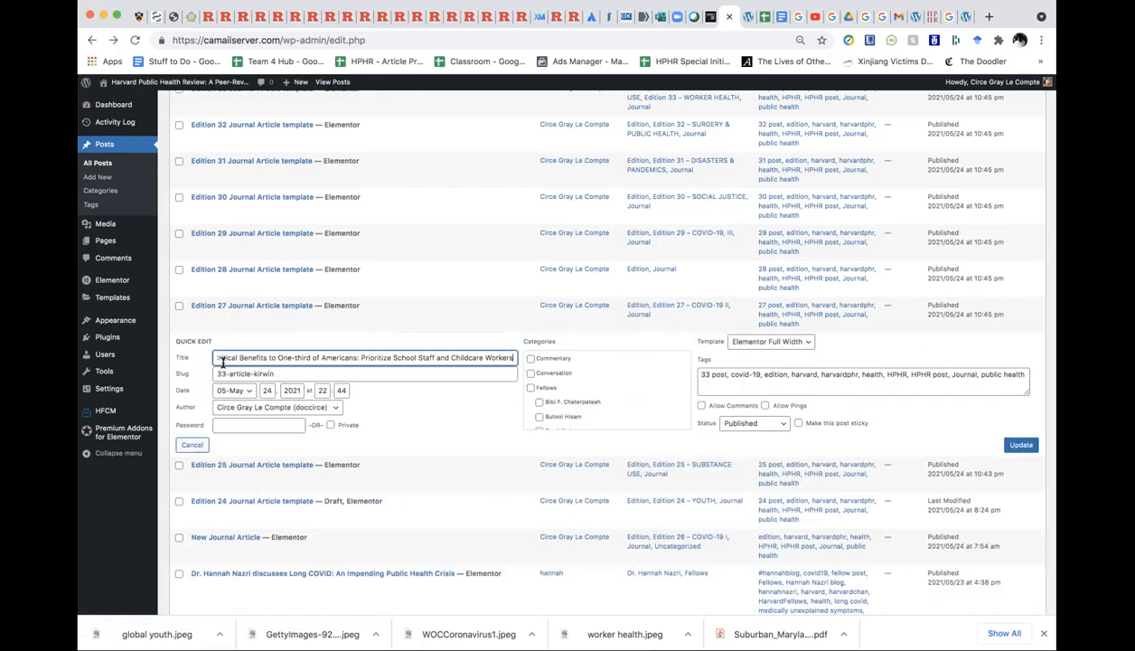
{"action": "left_click", "coordinate": [920, 380]}
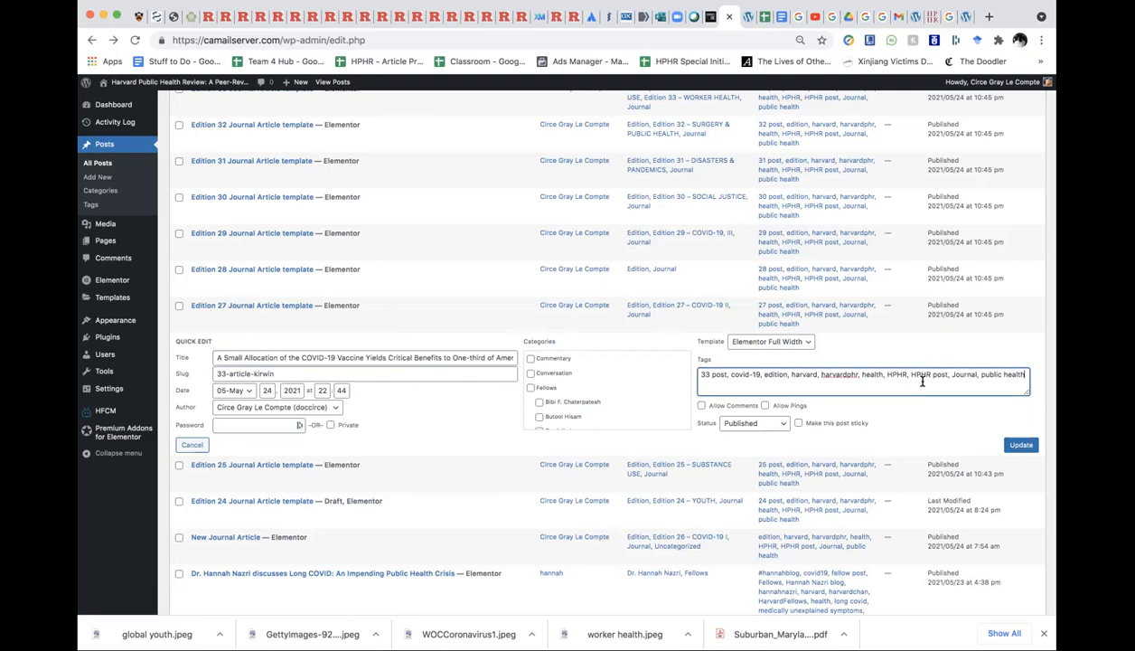
{"action": "type", "text": ", e"}
{"action": "key", "text": "BackSpace"}
{"action": "left_click", "coordinate": [1019, 444]}
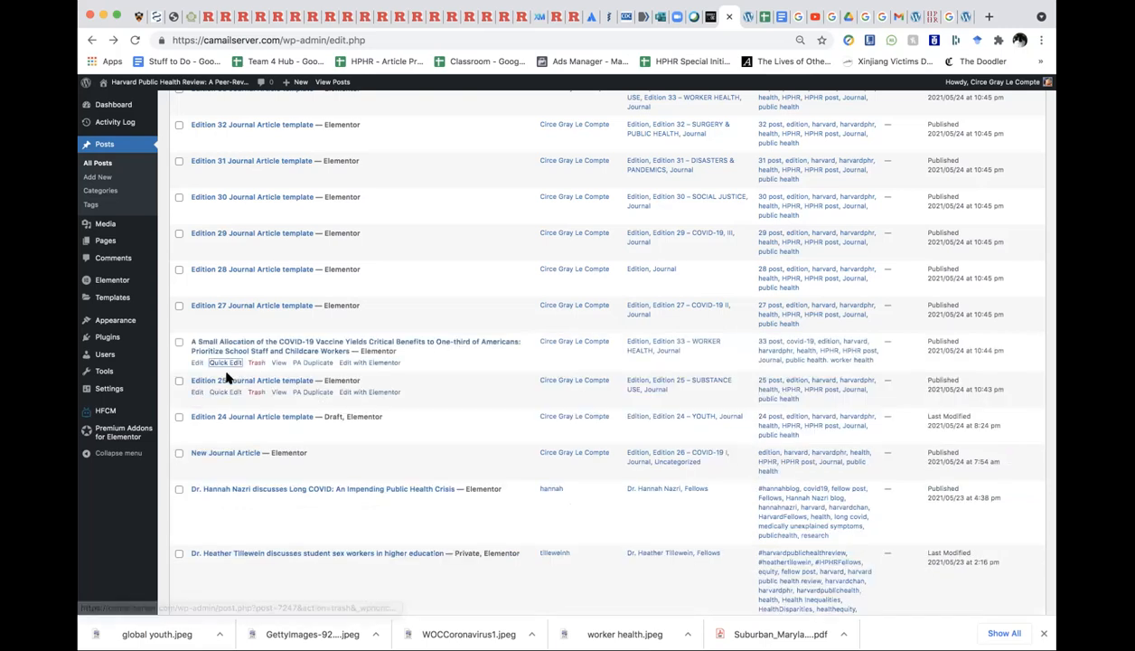
- Open the COVID-19 vaccine article in the full post editor and start replacing its featured image
{"action": "left_click", "coordinate": [195, 363]}
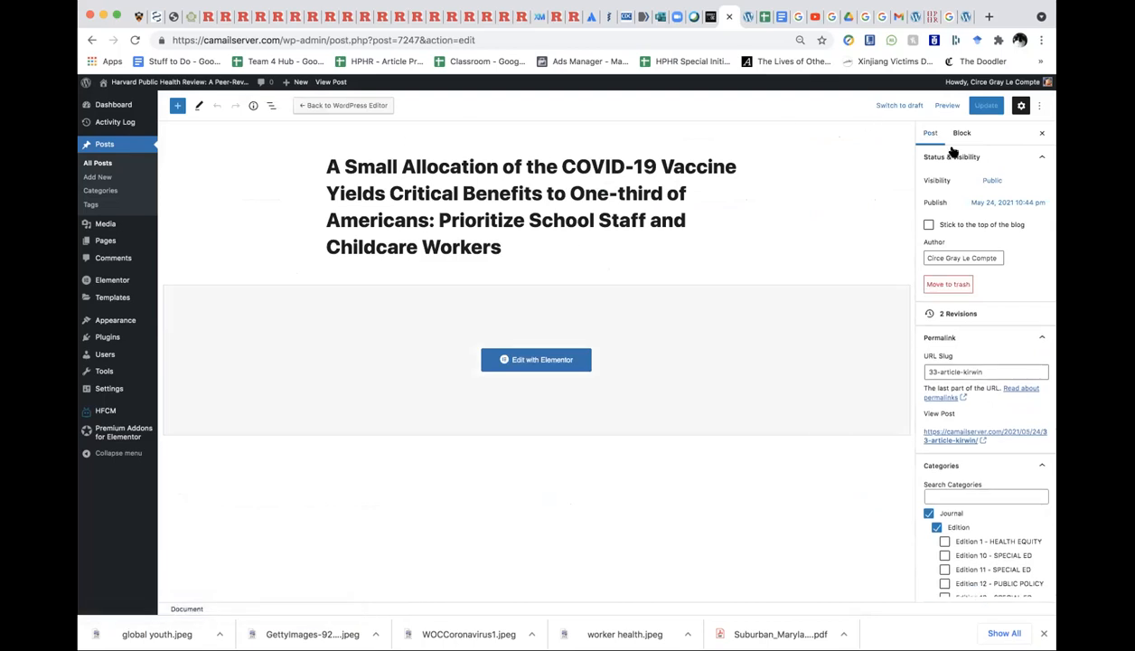
{"action": "scroll", "coordinate": [981, 315], "scroll_direction": "down", "scroll_amount": 4}
{"action": "scroll", "coordinate": [983, 315], "scroll_direction": "down", "scroll_amount": 6}
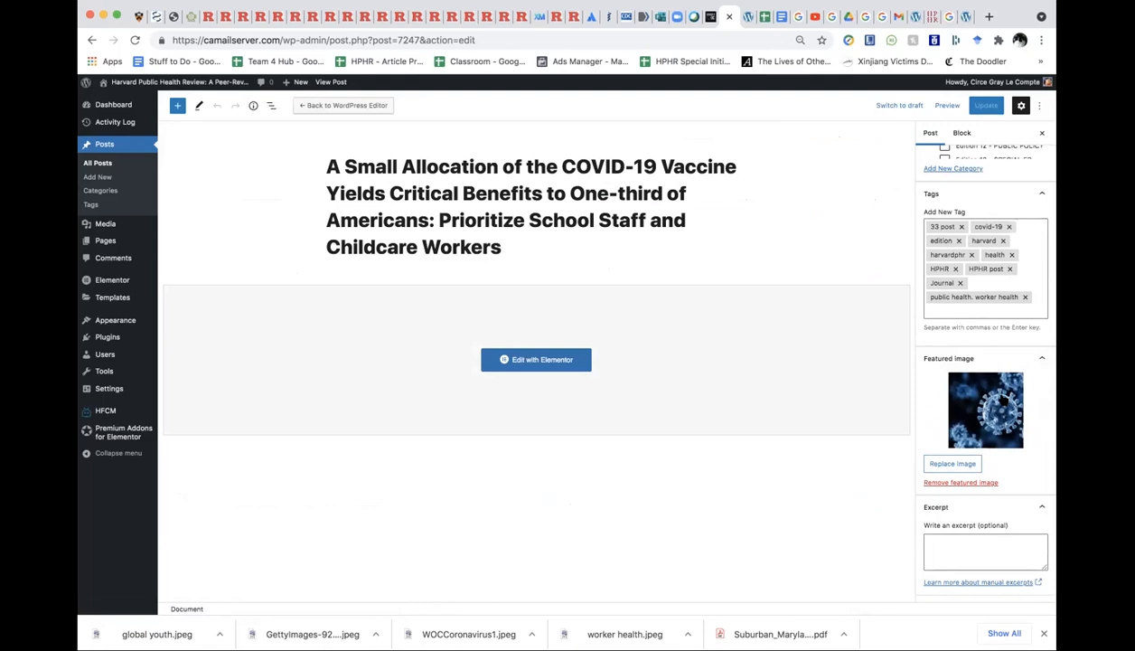
{"action": "left_click", "coordinate": [957, 461]}
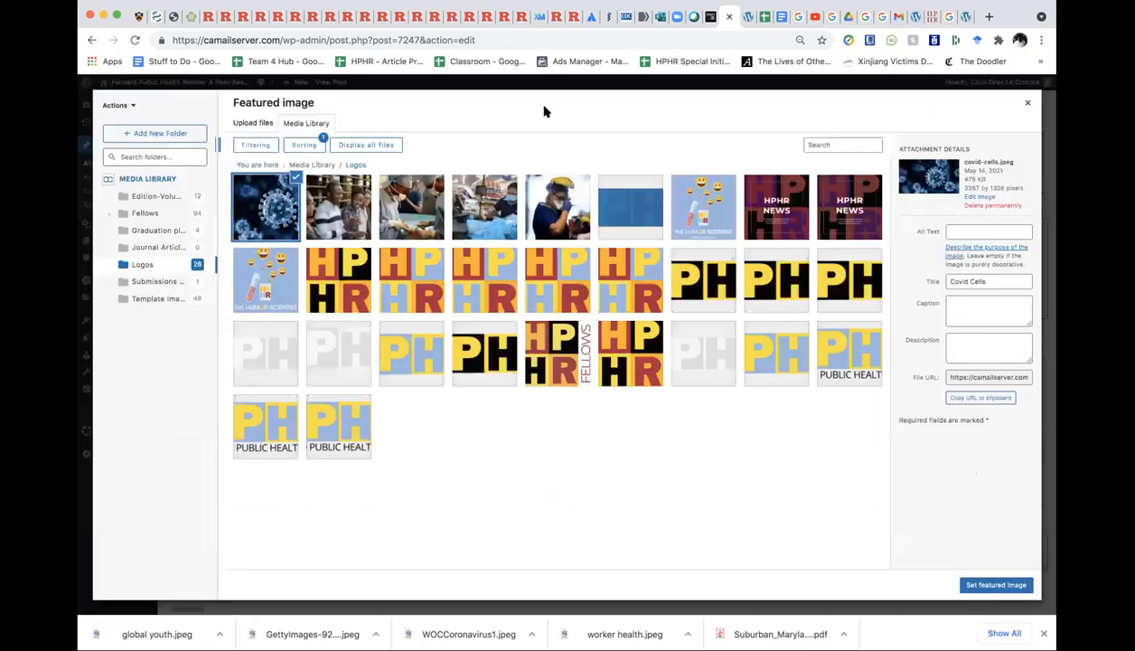
- Check the upload area and inspect the surgery and worker health pictures in the media library's Logos folder as featured image candidates
{"action": "left_click", "coordinate": [244, 124]}
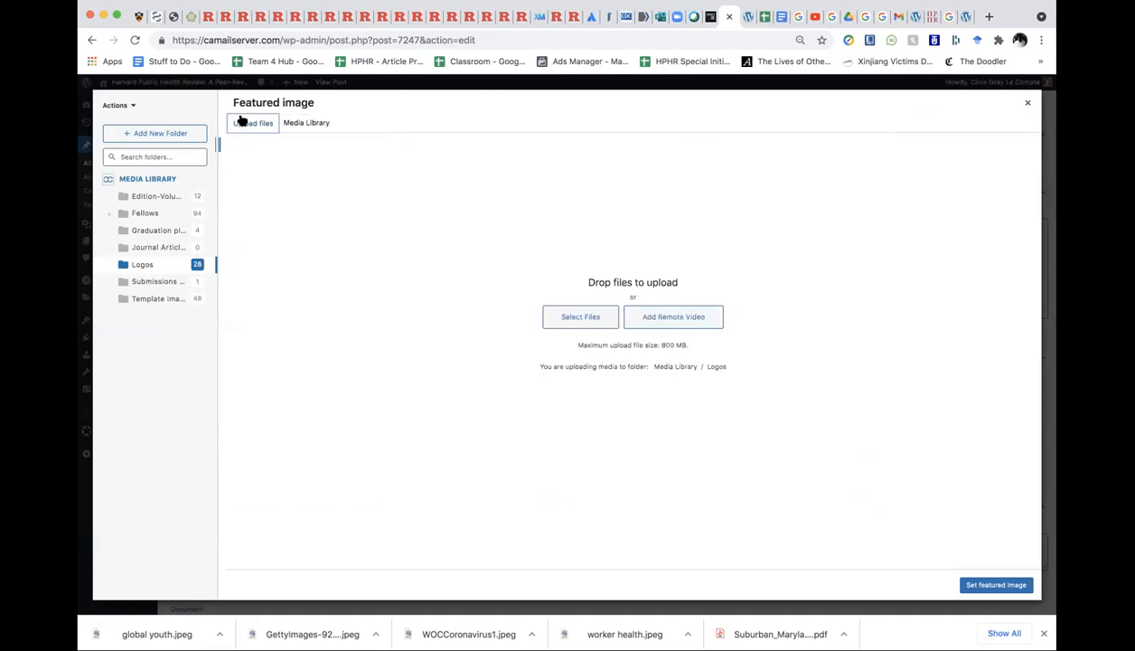
{"action": "left_click", "coordinate": [287, 126]}
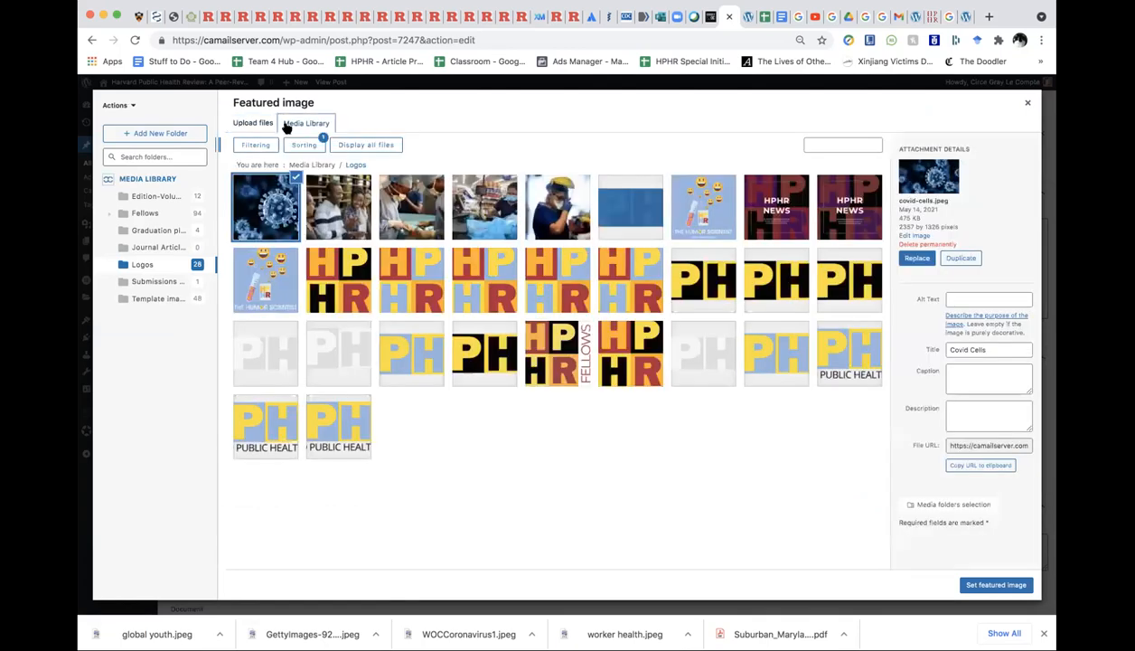
{"action": "mouse_move", "coordinate": [468, 197]}
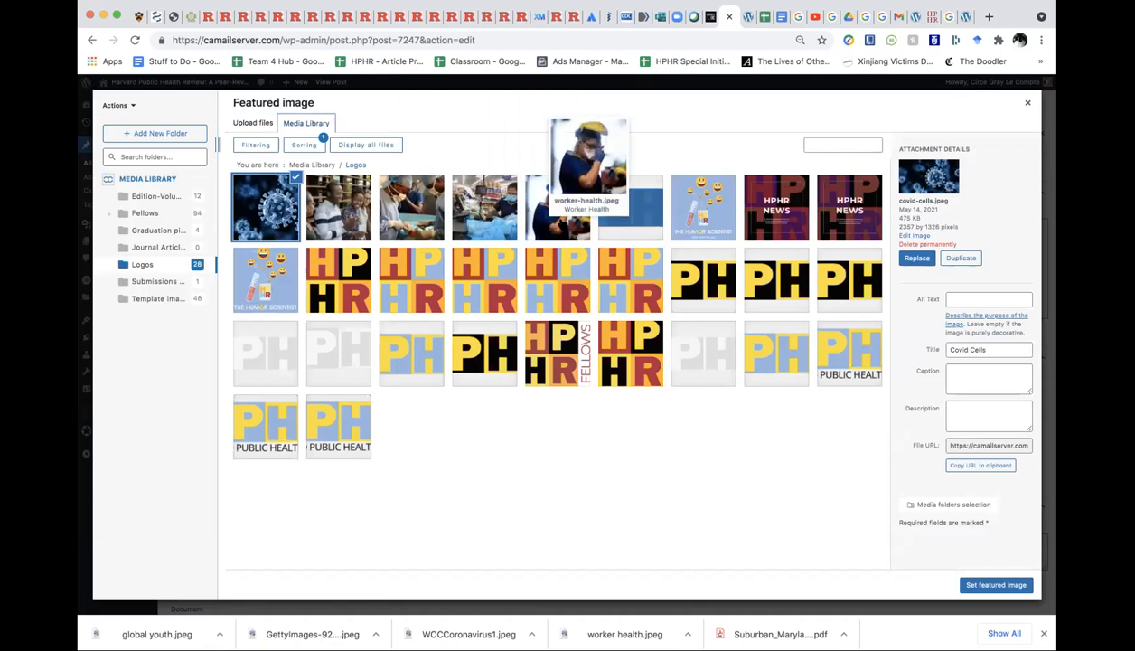
{"action": "left_click", "coordinate": [402, 209]}
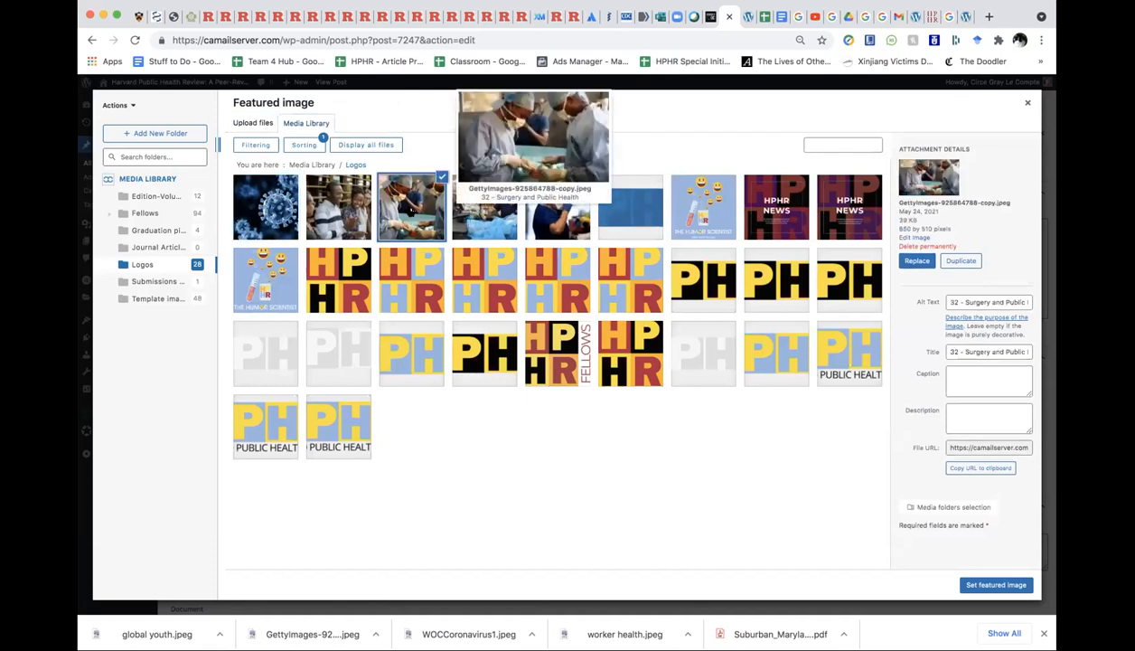
{"action": "mouse_move", "coordinate": [500, 232]}
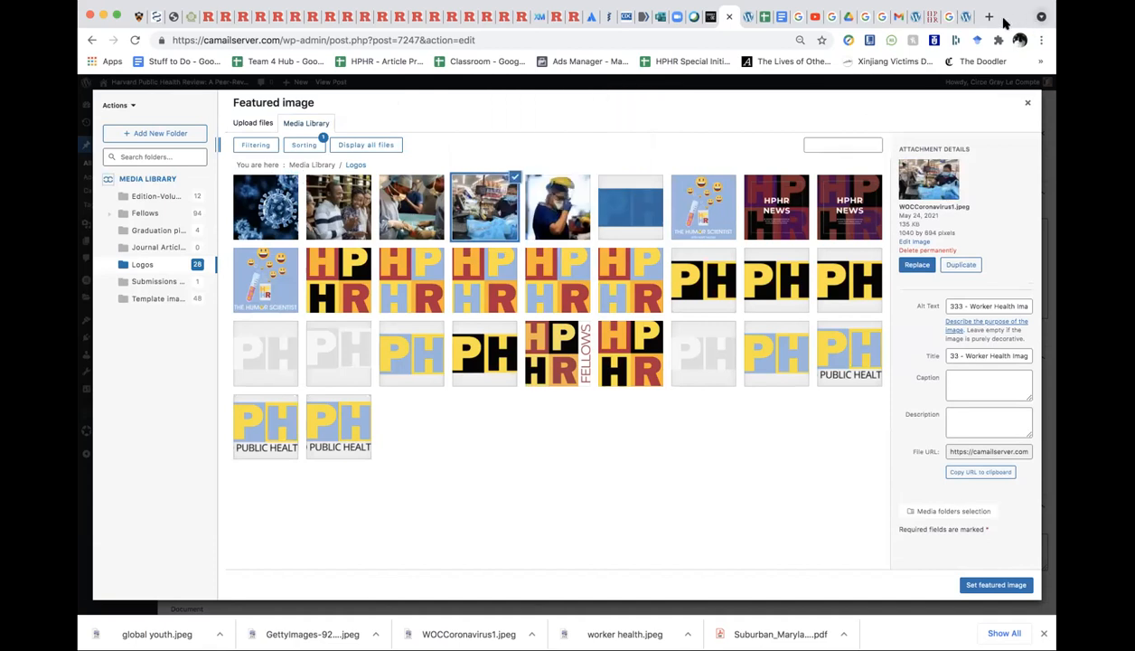
- Search Google Images for teachers in school in a new browser tab and look through the pictures
{"action": "left_click", "coordinate": [989, 17]}
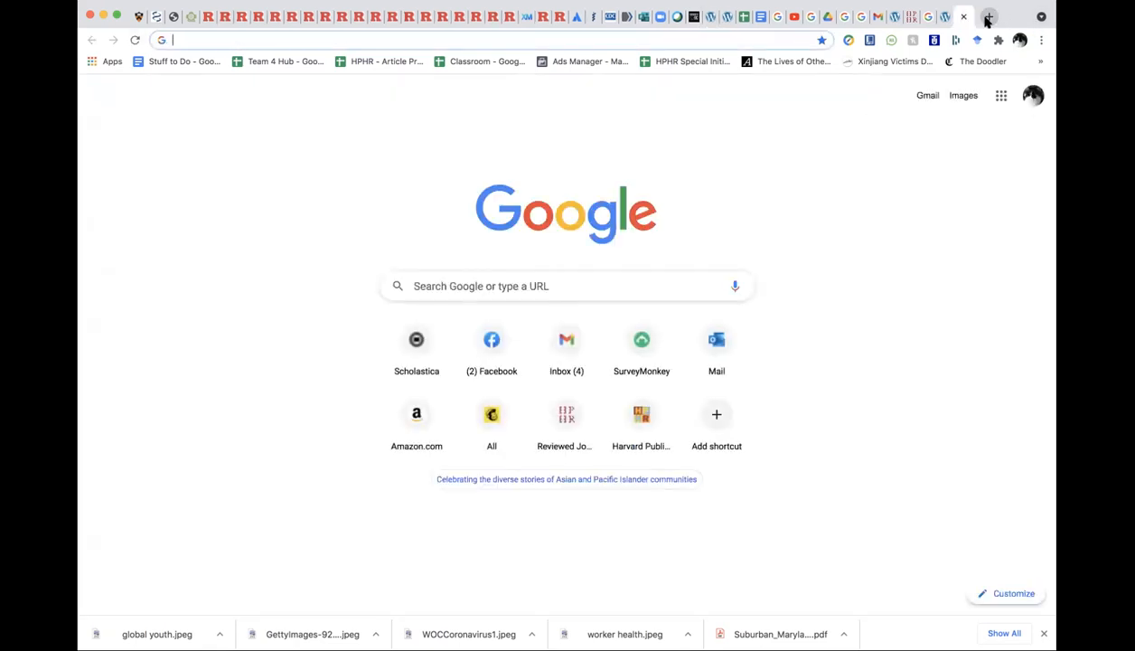
{"action": "type", "text": "teachhers"}
{"action": "key", "text": "BackSpace"}
{"action": "key", "text": "BackSpace"}
{"action": "key", "text": "BackSpace"}
{"action": "key", "text": "BackSpace"}
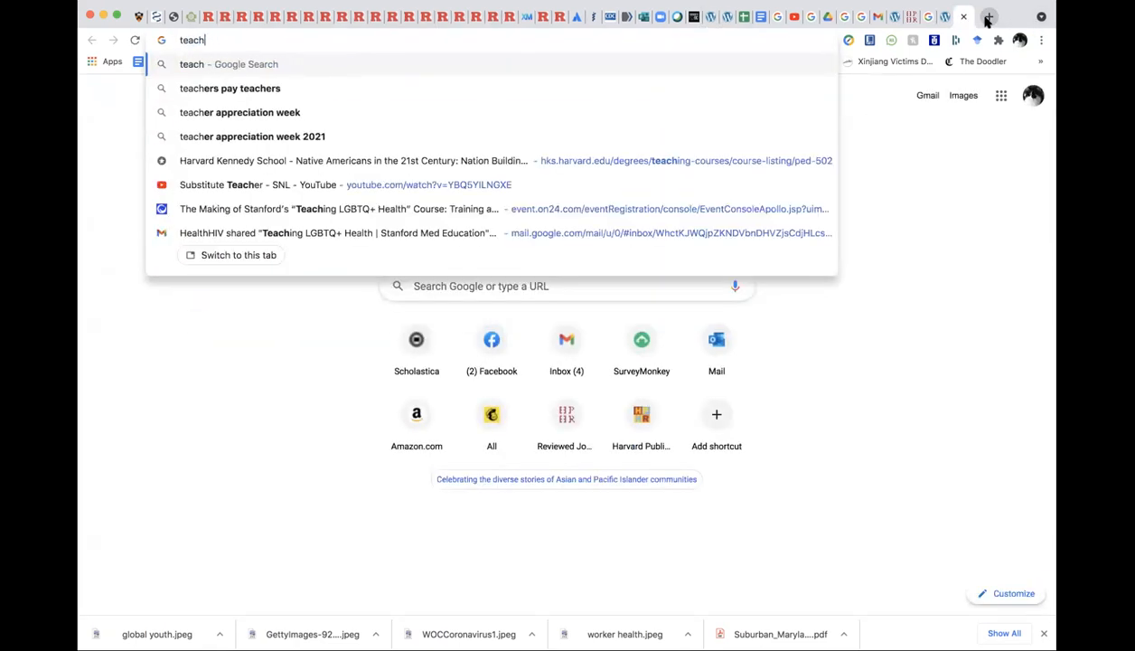
{"action": "type", "text": "ers in school"}
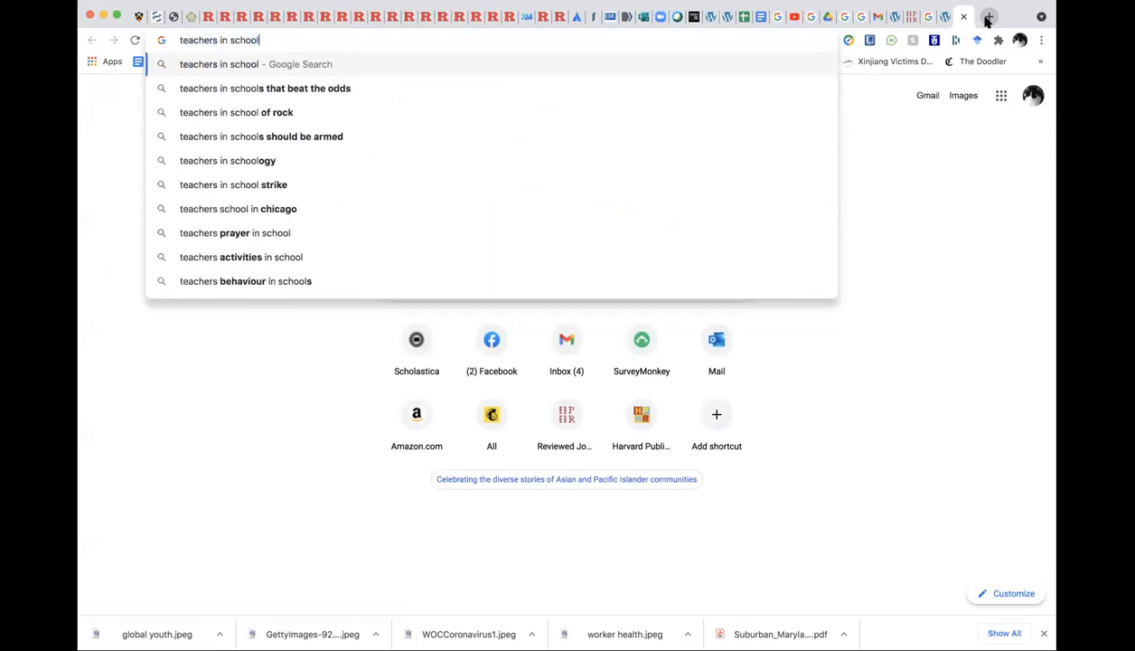
{"action": "key", "text": "Return"}
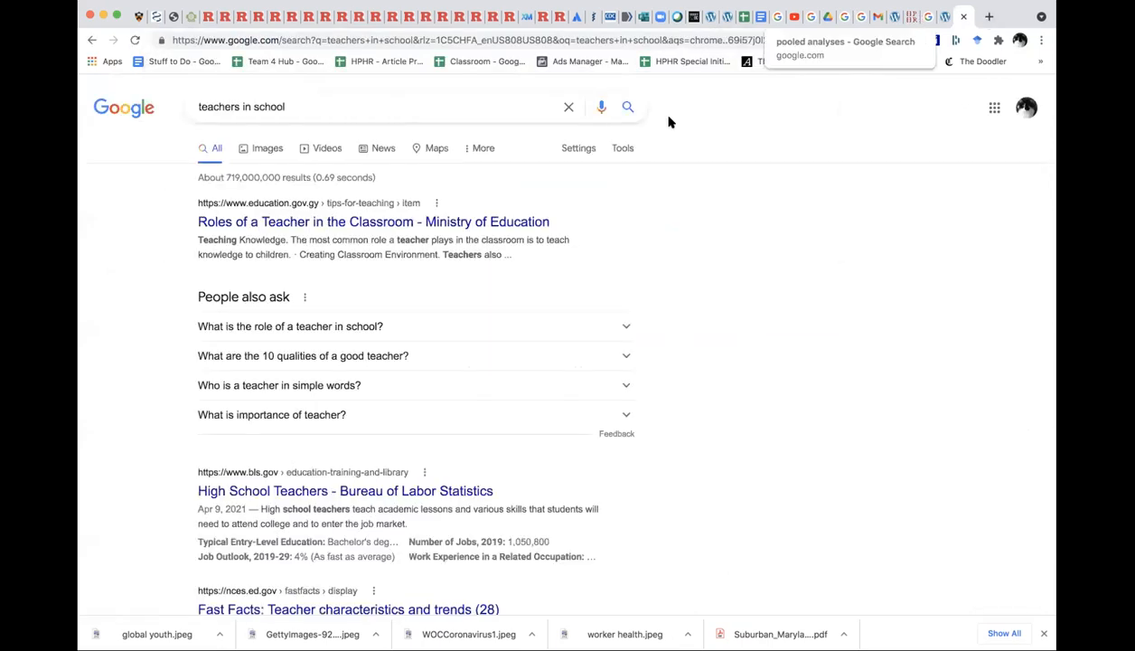
{"action": "left_click", "coordinate": [264, 149]}
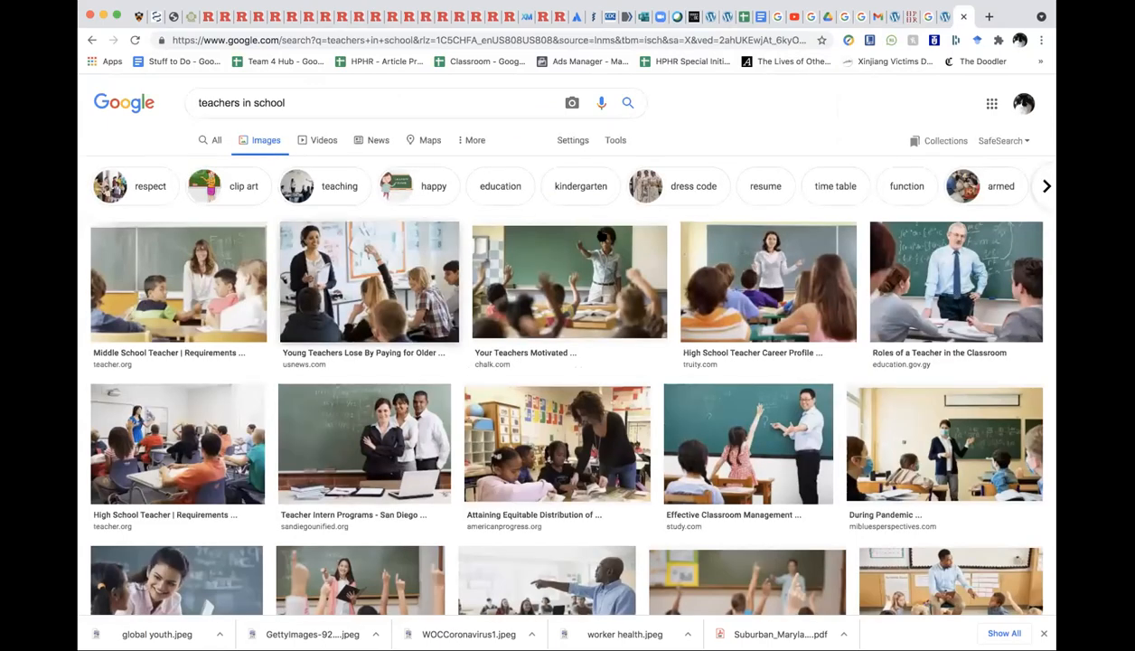
{"action": "scroll", "coordinate": [390, 459], "scroll_direction": "down", "scroll_amount": 5}
{"action": "scroll", "coordinate": [391, 459], "scroll_direction": "down", "scroll_amount": 4}
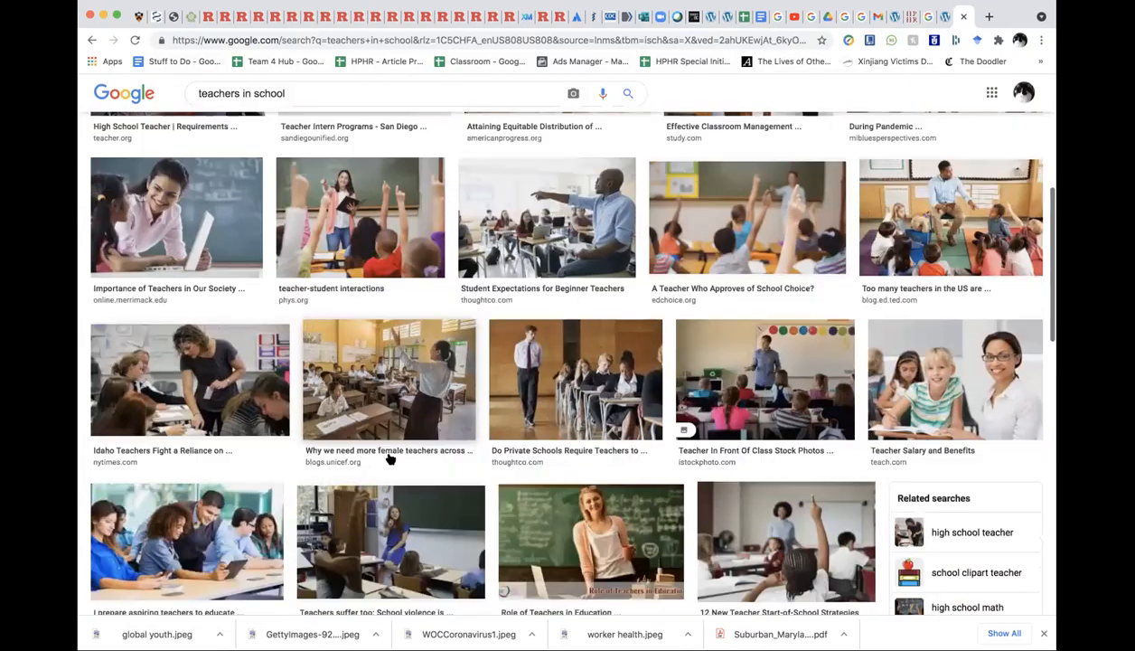
{"action": "scroll", "coordinate": [391, 459], "scroll_direction": "down", "scroll_amount": 1}
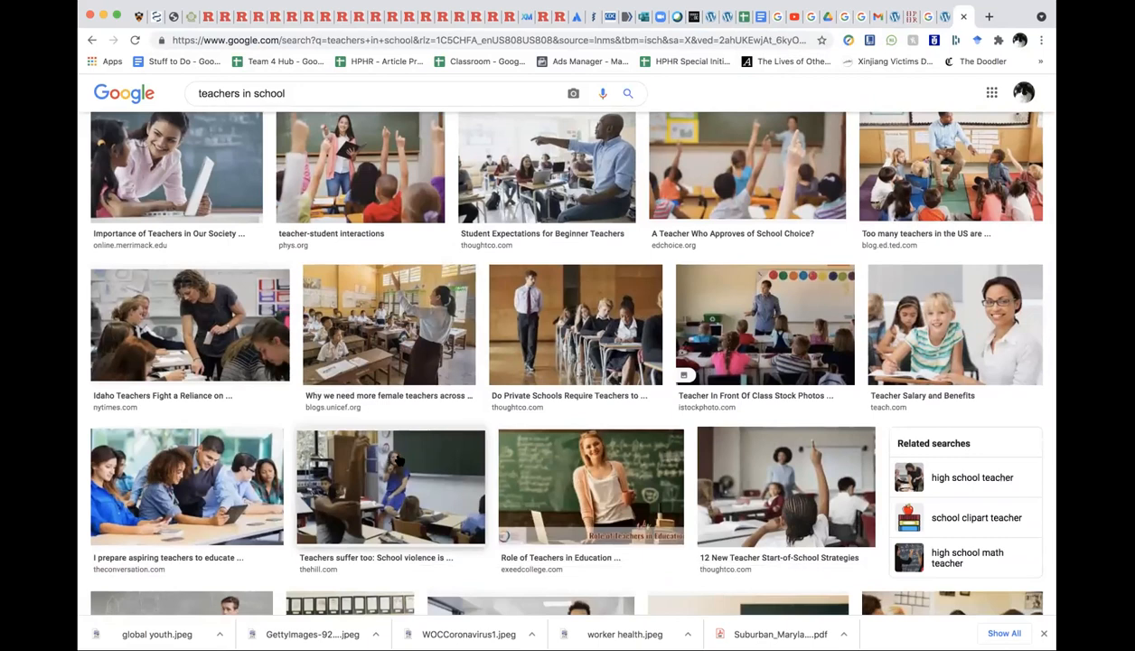
- Refine the image search to teachers in school covid and browse the results for a suitable classroom photo
{"action": "scroll", "coordinate": [391, 434], "scroll_direction": "up", "scroll_amount": 10}
{"action": "left_click", "coordinate": [322, 102]}
{"action": "type", "text": "covid"}
{"action": "key", "text": "Return"}
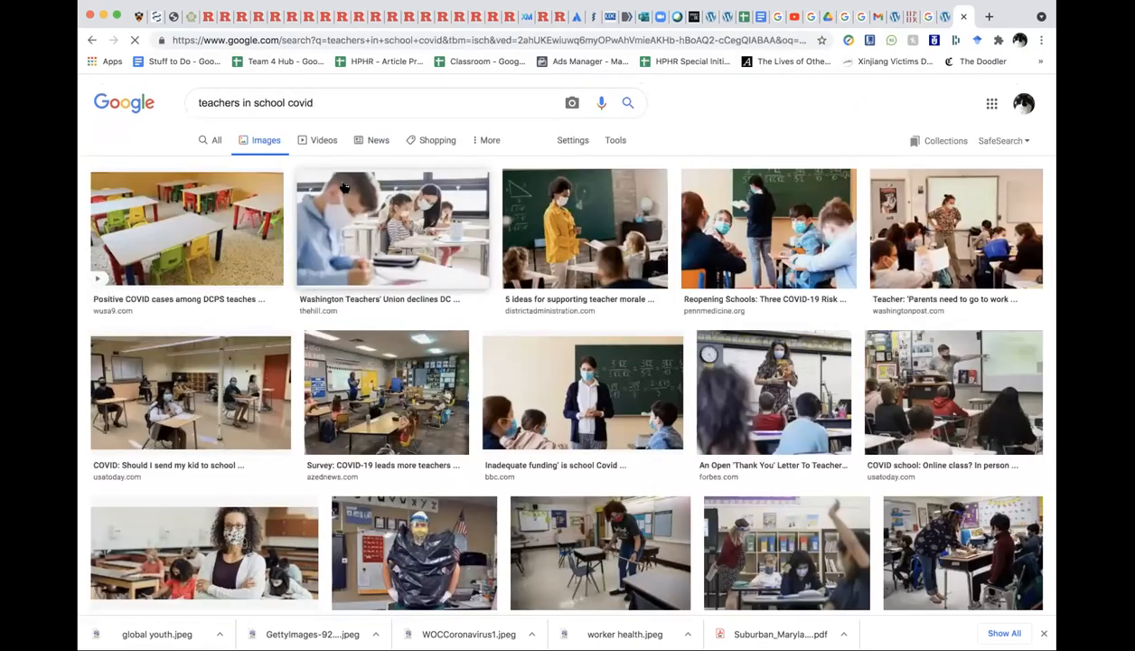
{"action": "scroll", "coordinate": [801, 262], "scroll_direction": "down", "scroll_amount": 2}
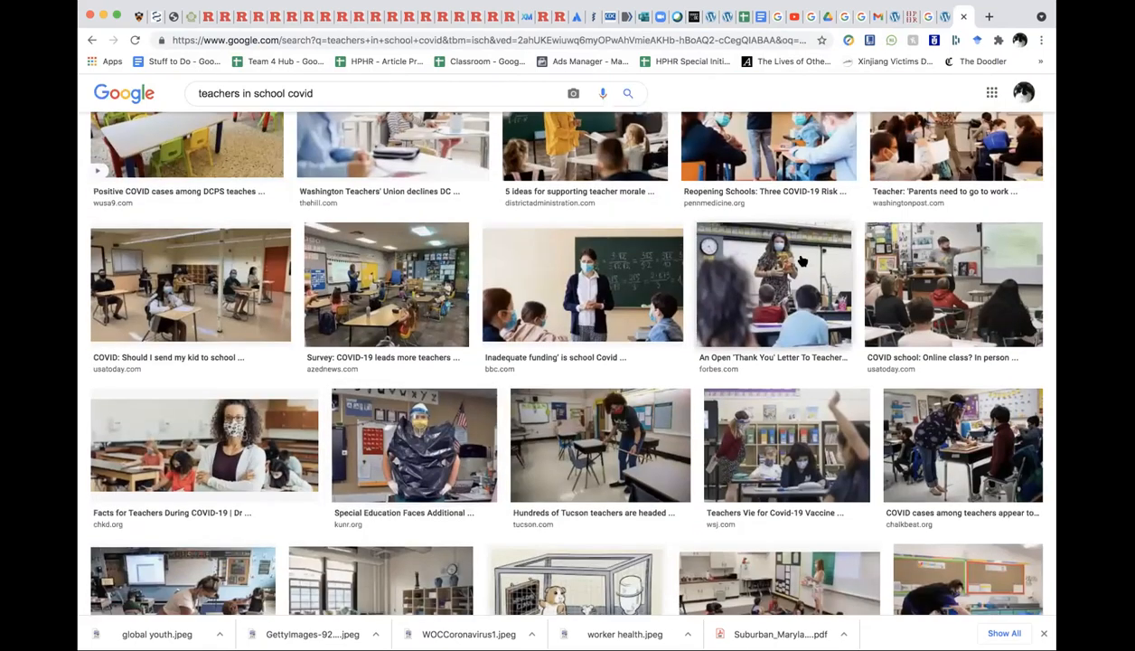
{"action": "scroll", "coordinate": [801, 261], "scroll_direction": "down", "scroll_amount": 3}
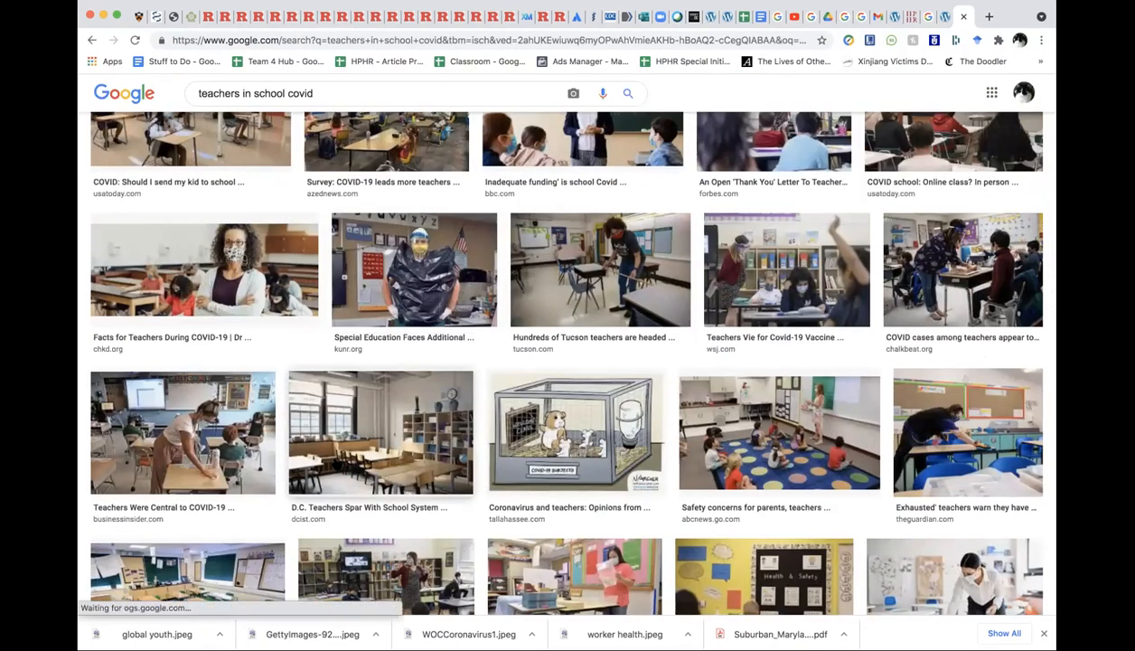
{"action": "scroll", "coordinate": [414, 301], "scroll_direction": "down", "scroll_amount": 8}
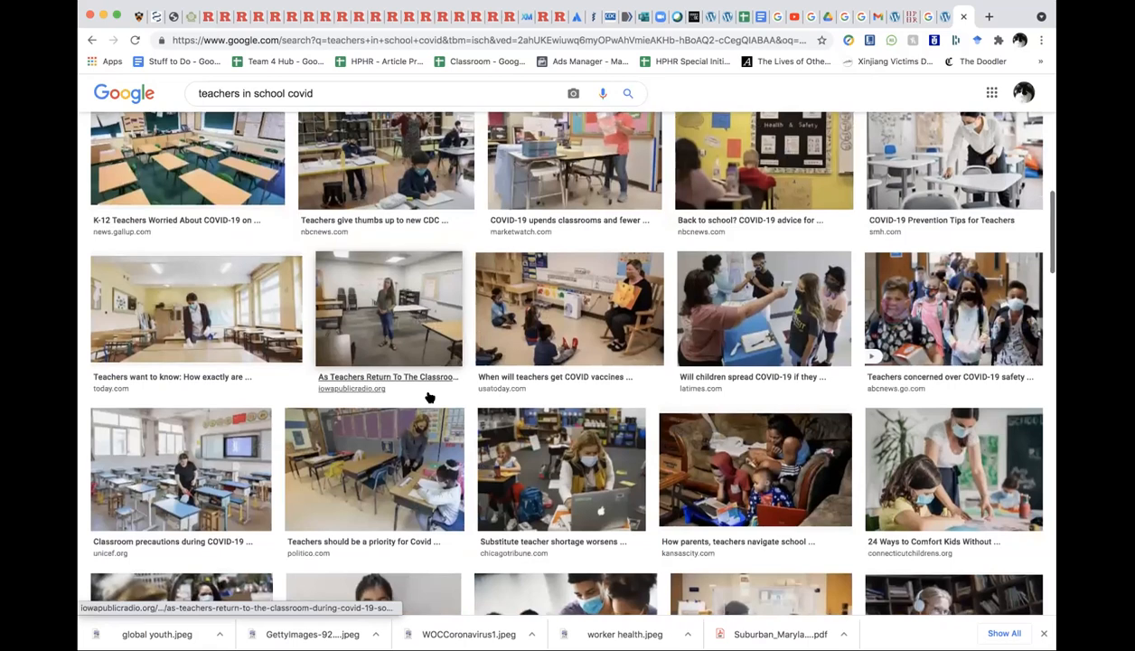
{"action": "scroll", "coordinate": [469, 391], "scroll_direction": "down", "scroll_amount": 3}
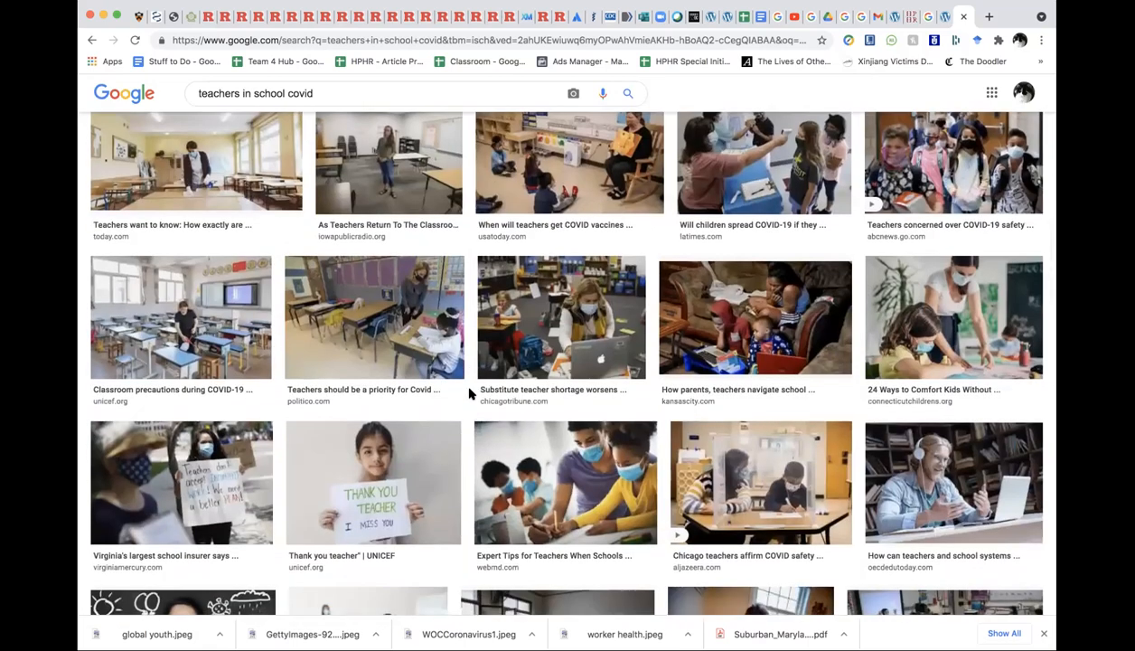
{"action": "scroll", "coordinate": [469, 391], "scroll_direction": "down", "scroll_amount": 5}
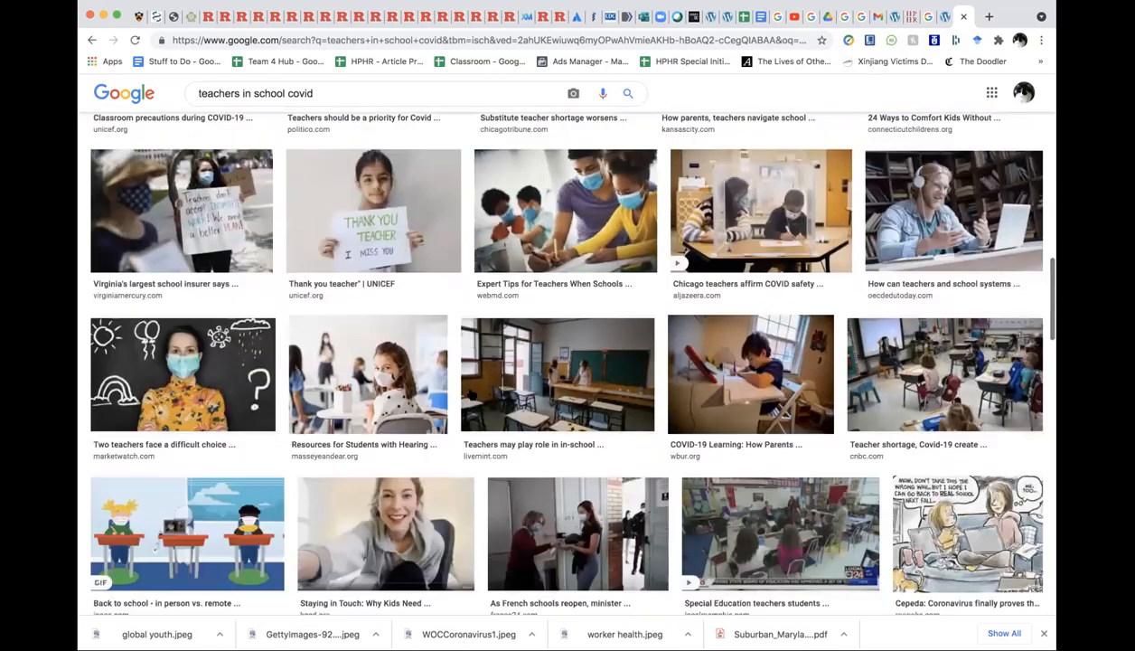
{"action": "scroll", "coordinate": [451, 379], "scroll_direction": "down", "scroll_amount": 1}
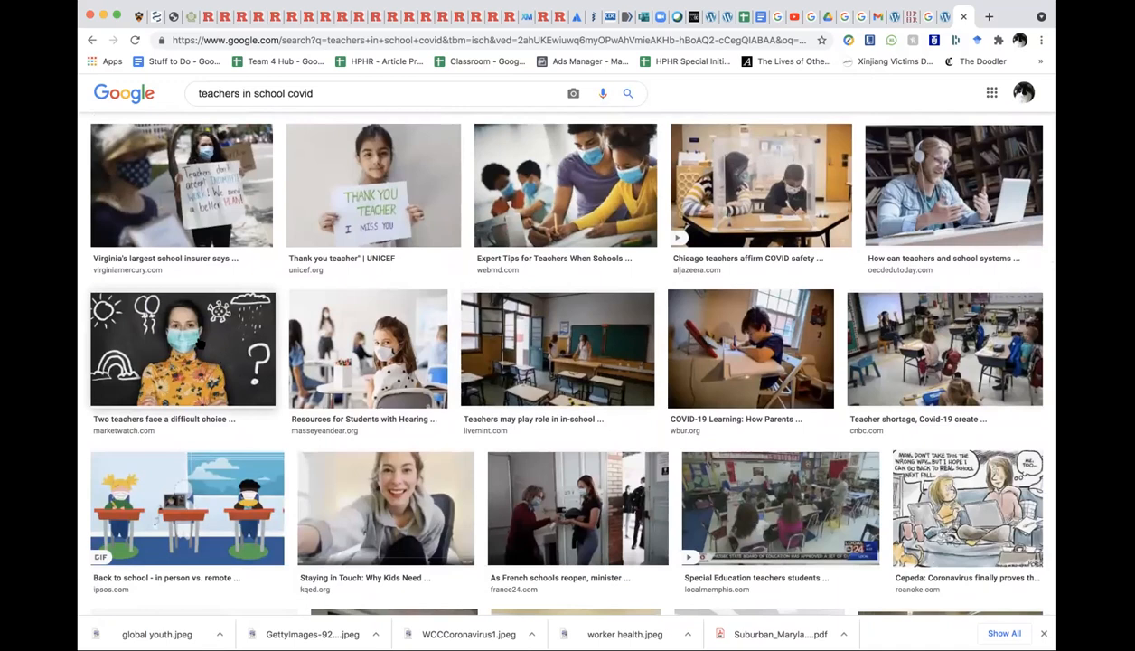
- Preview the Mint classroom photo of two teachers and browse further results for other school images
{"action": "left_click", "coordinate": [571, 358]}
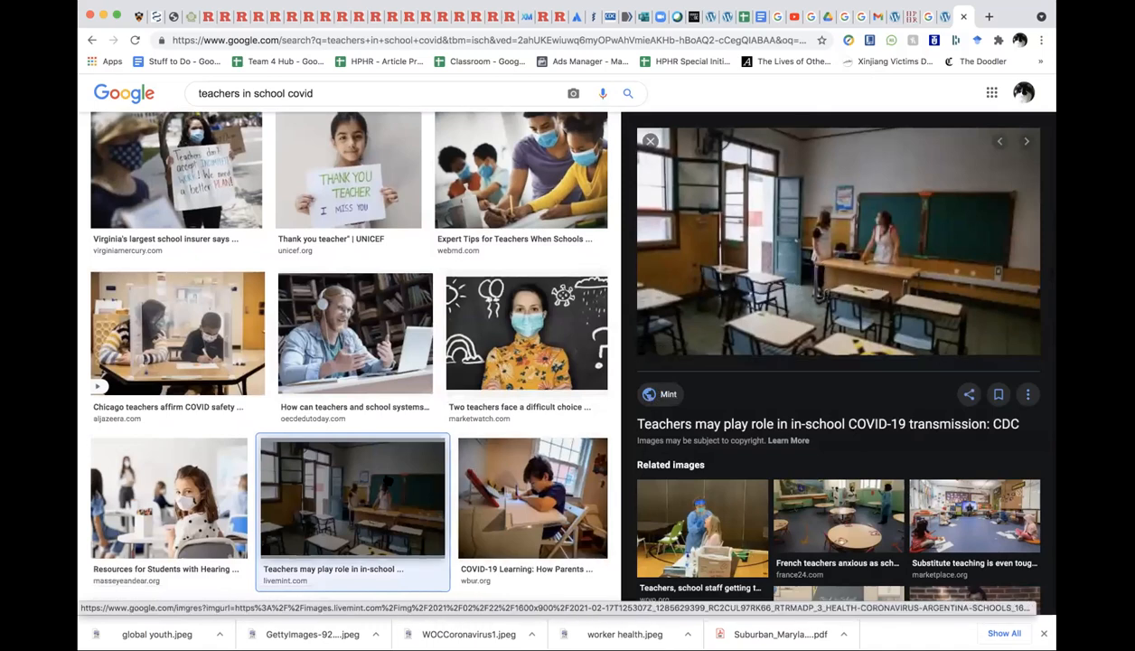
{"action": "scroll", "coordinate": [387, 480], "scroll_direction": "down", "scroll_amount": 2}
{"action": "scroll", "coordinate": [387, 480], "scroll_direction": "down", "scroll_amount": 5}
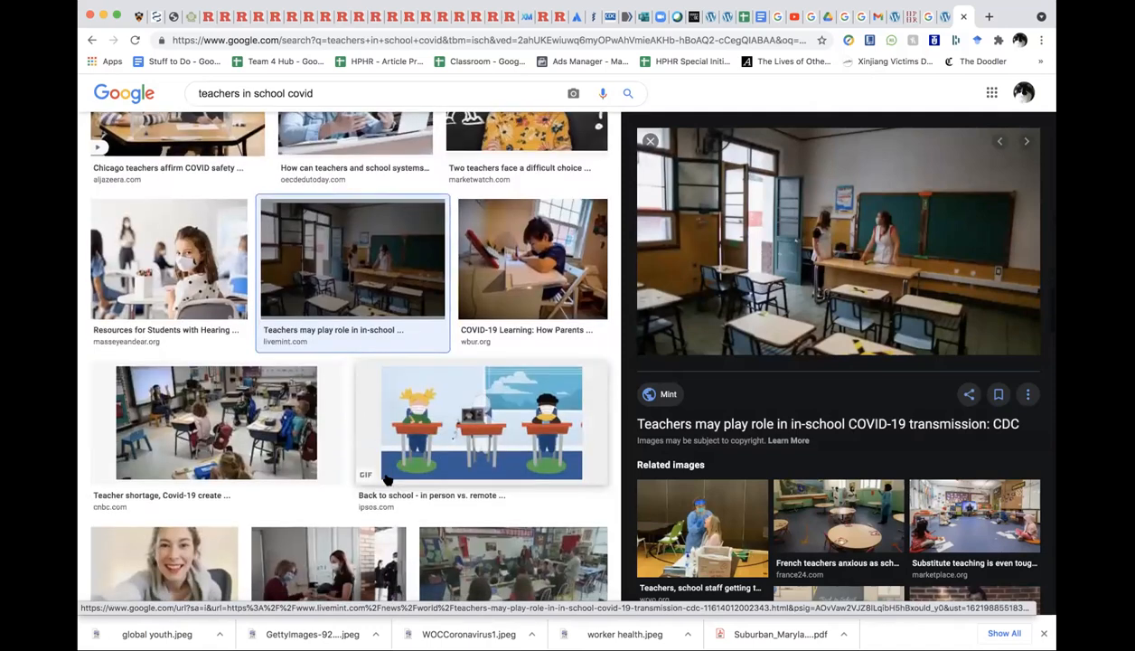
{"action": "scroll", "coordinate": [387, 480], "scroll_direction": "down", "scroll_amount": 1}
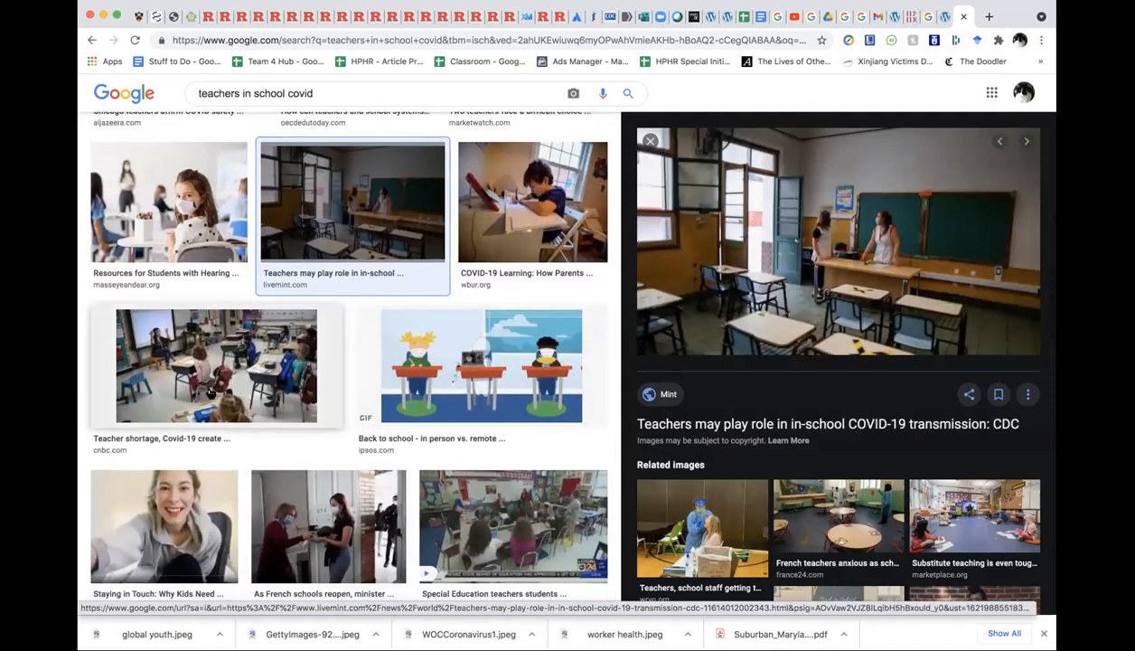
{"action": "scroll", "coordinate": [209, 393], "scroll_direction": "down", "scroll_amount": 2}
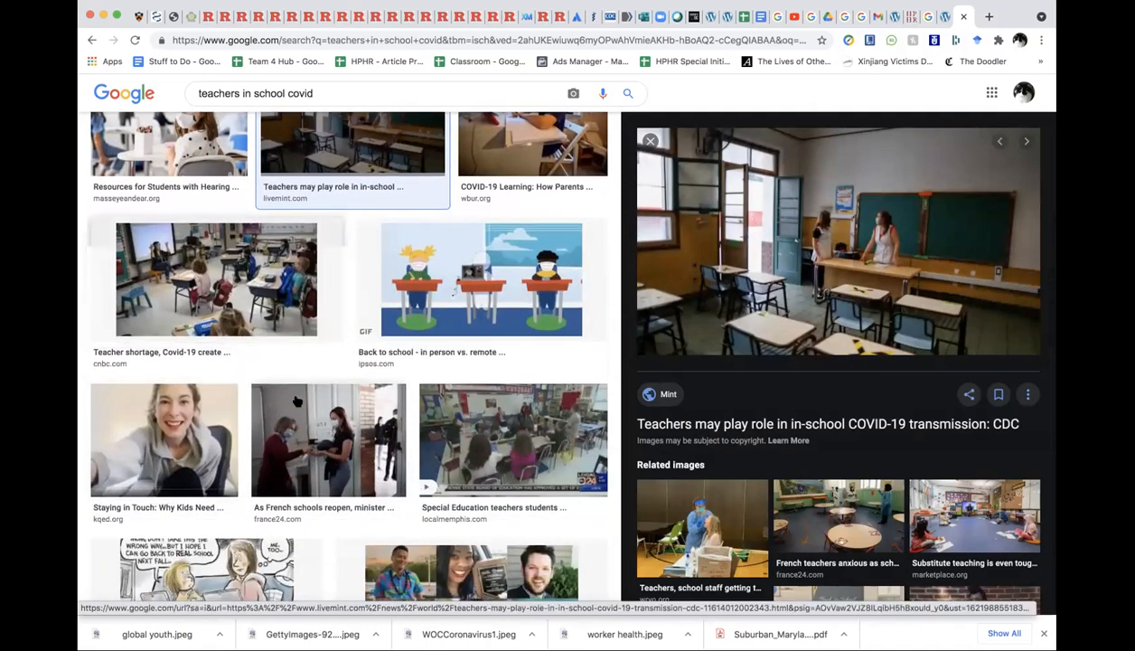
{"action": "scroll", "coordinate": [231, 266], "scroll_direction": "down", "scroll_amount": 2}
{"action": "scroll", "coordinate": [500, 257], "scroll_direction": "down", "scroll_amount": 3}
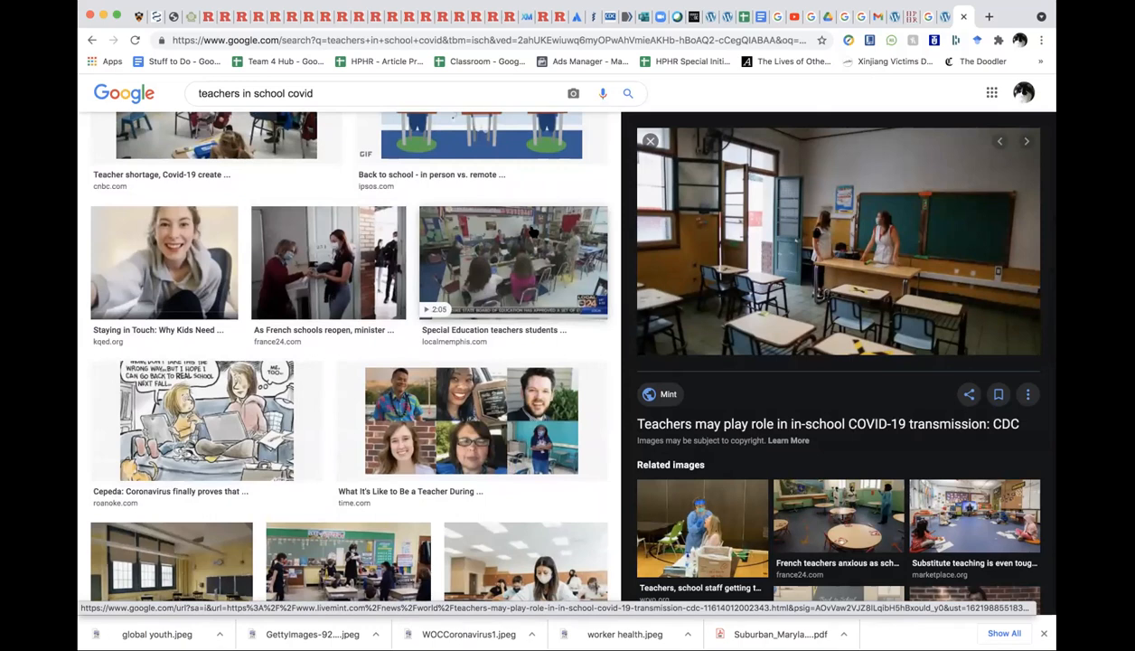
{"action": "scroll", "coordinate": [457, 368], "scroll_direction": "down", "scroll_amount": 4}
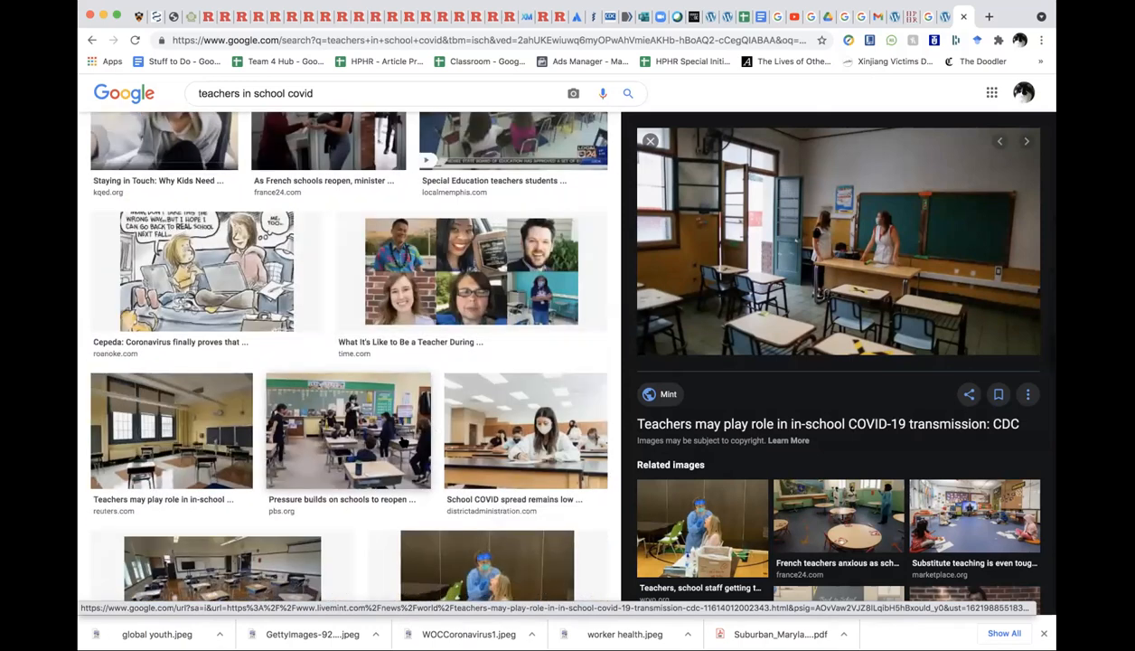
- Return to the COVID-19 vaccine post and set the worker-health.jpeg picture from the media library as its featured image
{"action": "left_click", "coordinate": [944, 16]}
{"action": "left_click", "coordinate": [893, 18]}
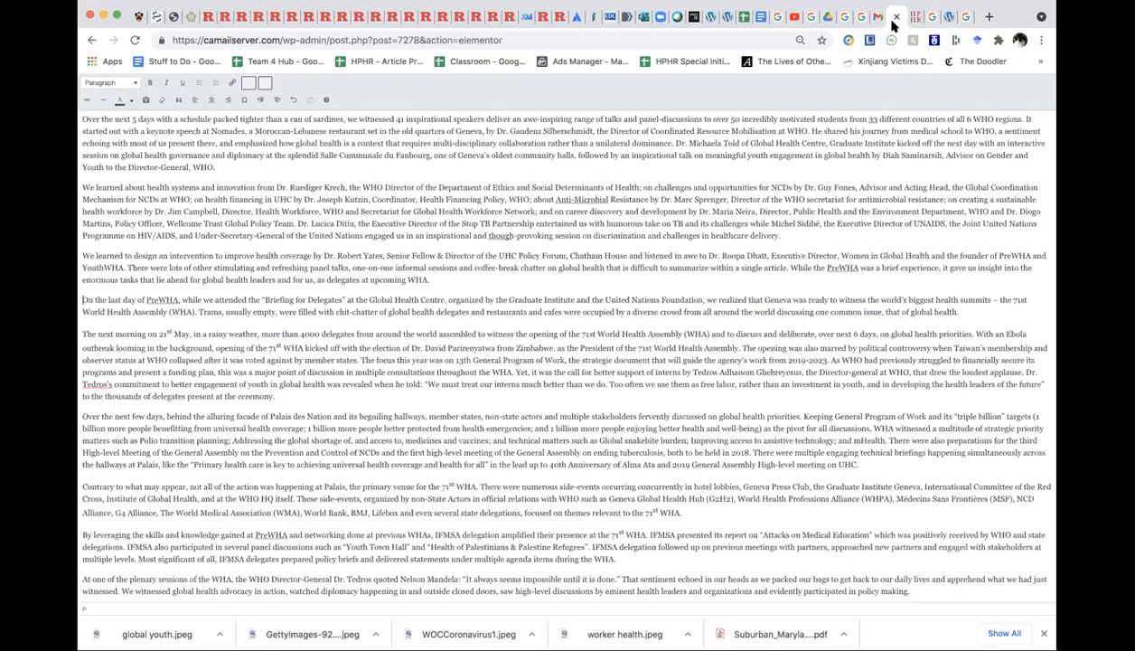
{"action": "left_click", "coordinate": [712, 18]}
{"action": "left_click", "coordinate": [696, 16]}
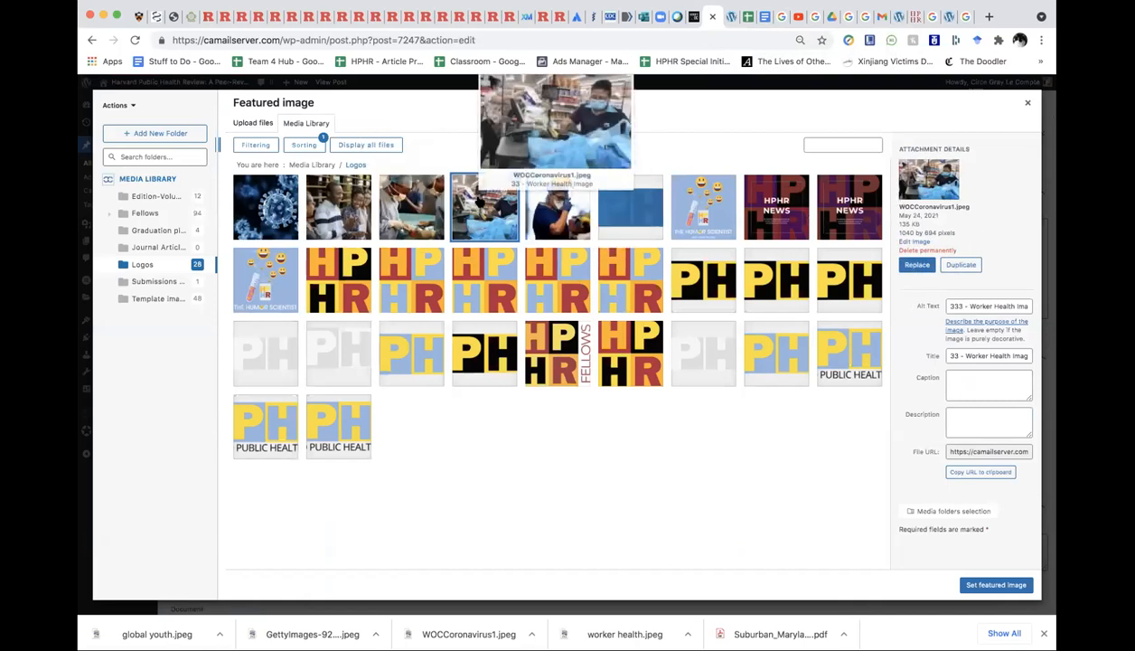
{"action": "left_click", "coordinate": [573, 214]}
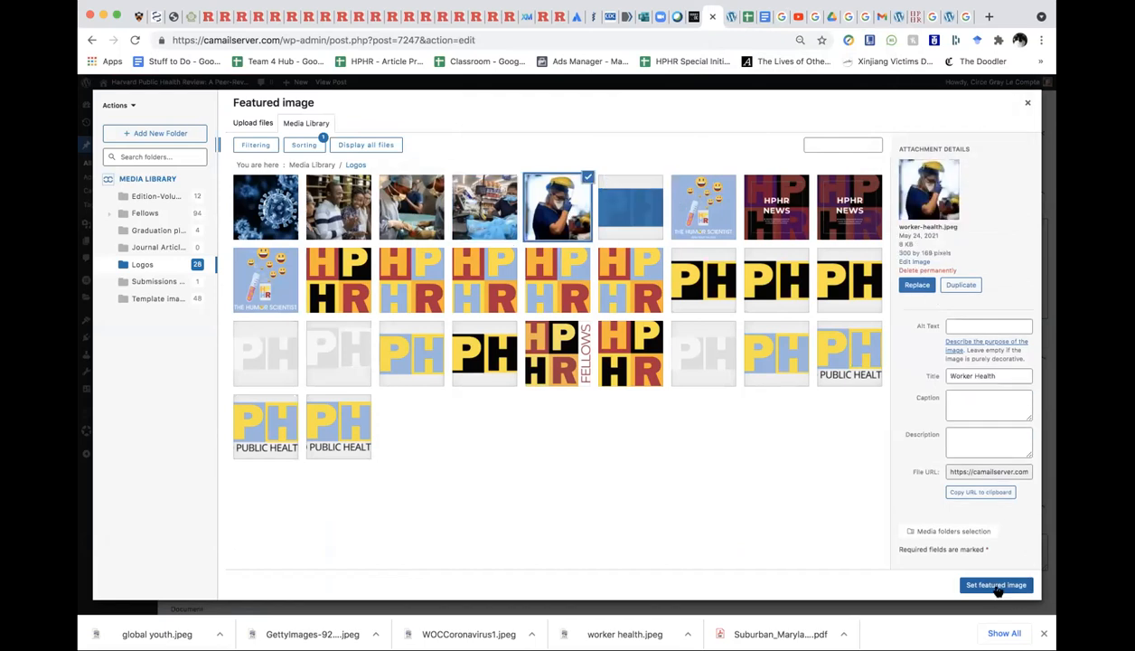
{"action": "left_click", "coordinate": [995, 586]}
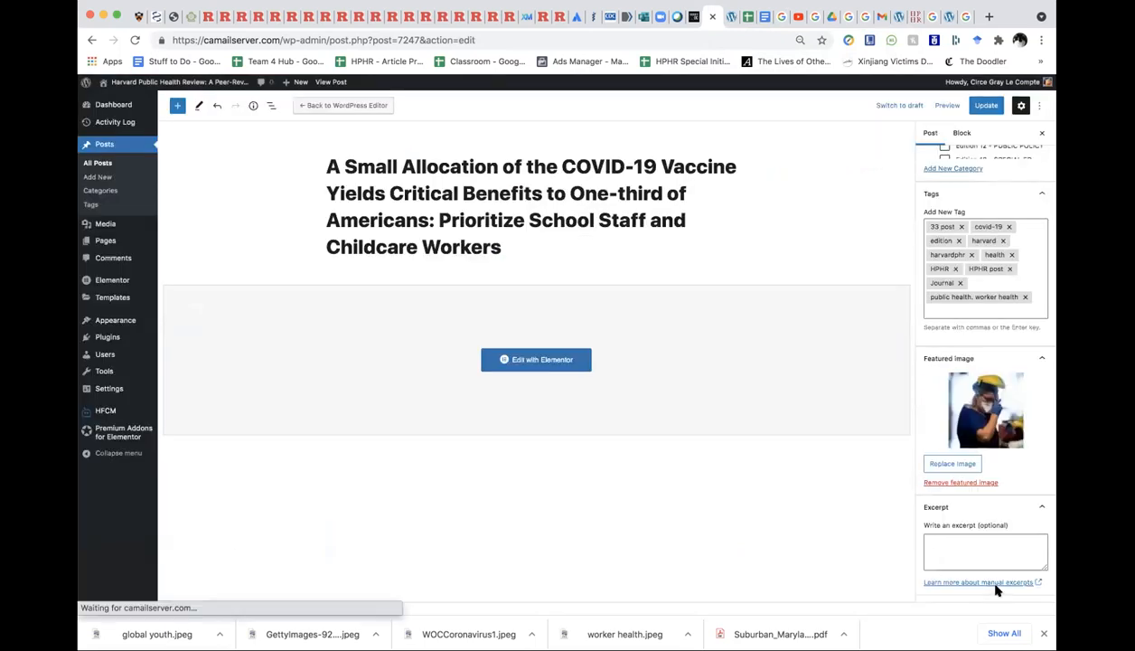
- Open the post for editing in Elementor, leaving the post editor page without saving first
{"action": "scroll", "coordinate": [998, 452], "scroll_direction": "down", "scroll_amount": 2}
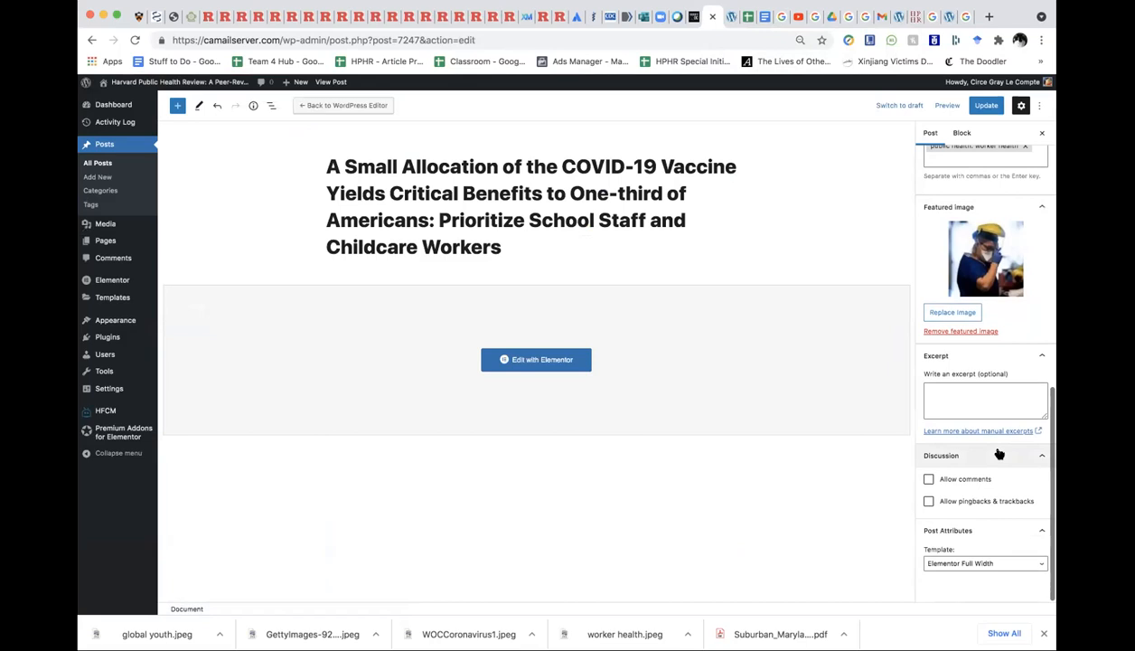
{"action": "left_click", "coordinate": [504, 365]}
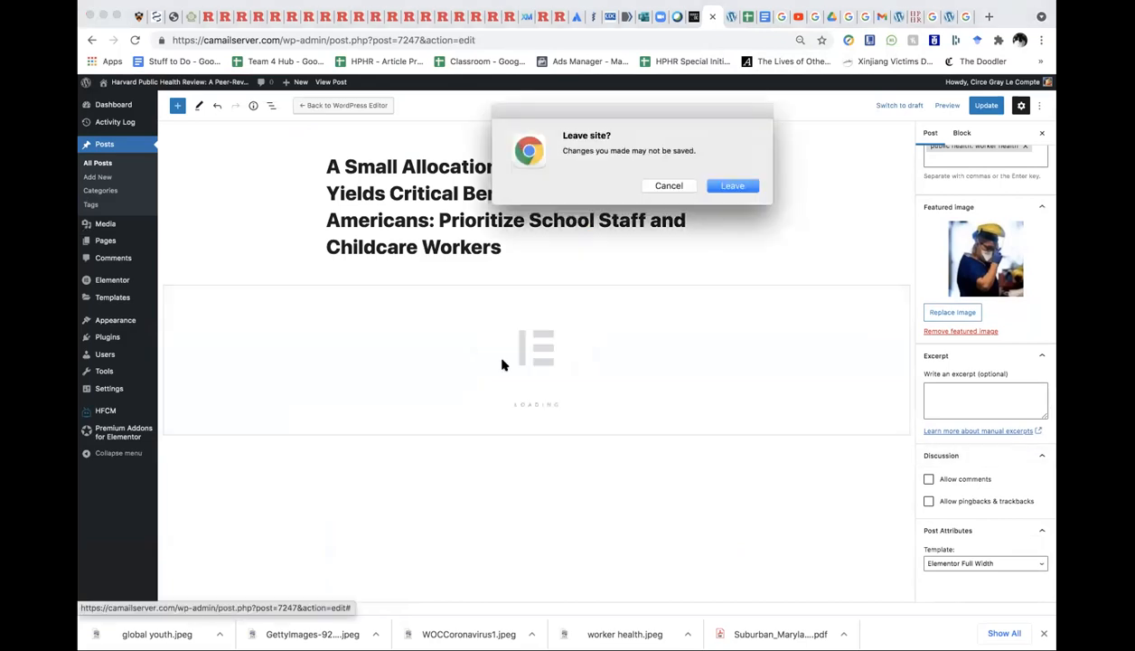
{"action": "left_click", "coordinate": [732, 185]}
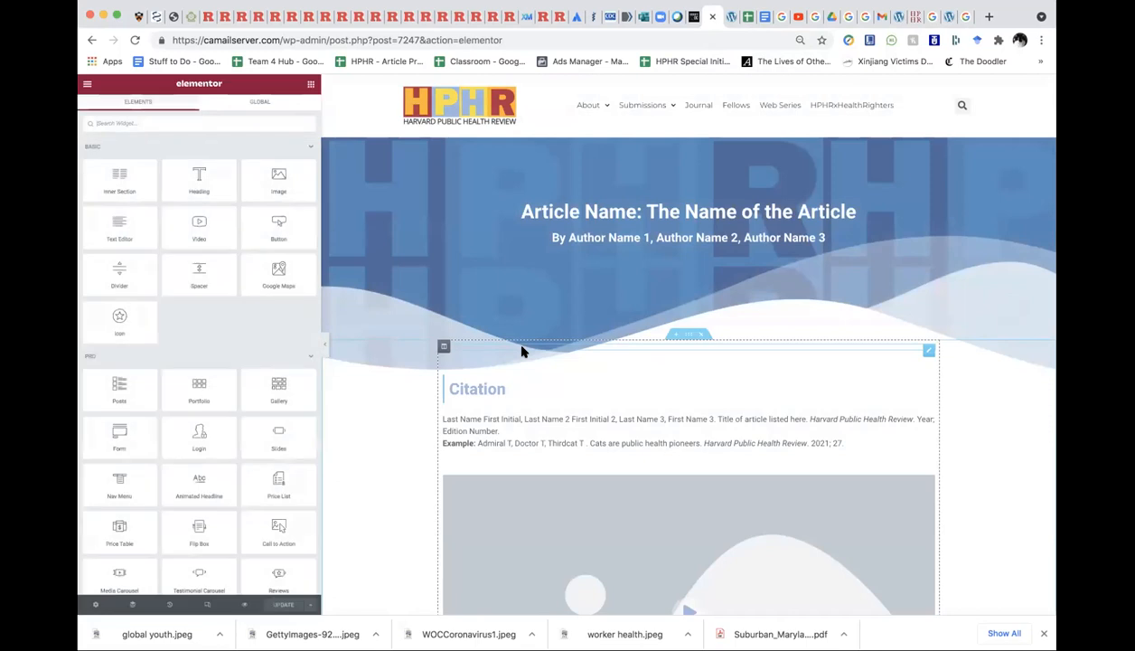
- Copy the COVID-19 vaccine article's title from the old site and replace the placeholder article name in the banner heading with it
{"action": "left_click", "coordinate": [914, 16]}
{"action": "left_click_drag", "start_coordinate": [409, 228], "coordinate": [511, 360]}
{"action": "key", "text": "super+c"}
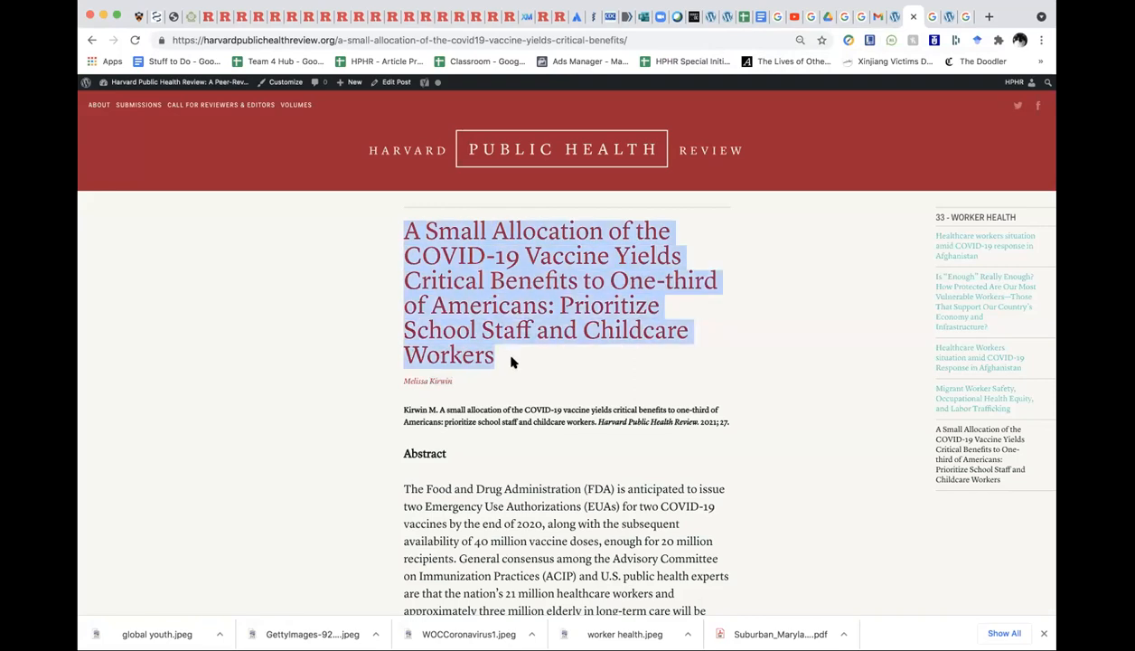
{"action": "left_click", "coordinate": [726, 16]}
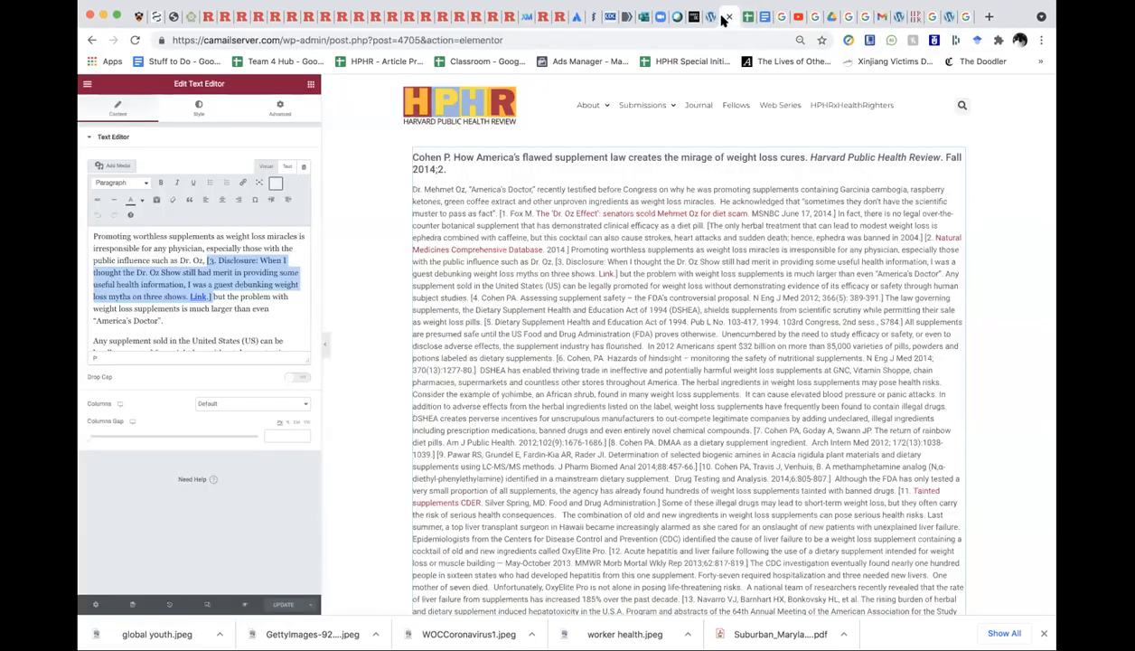
{"action": "left_click", "coordinate": [698, 16]}
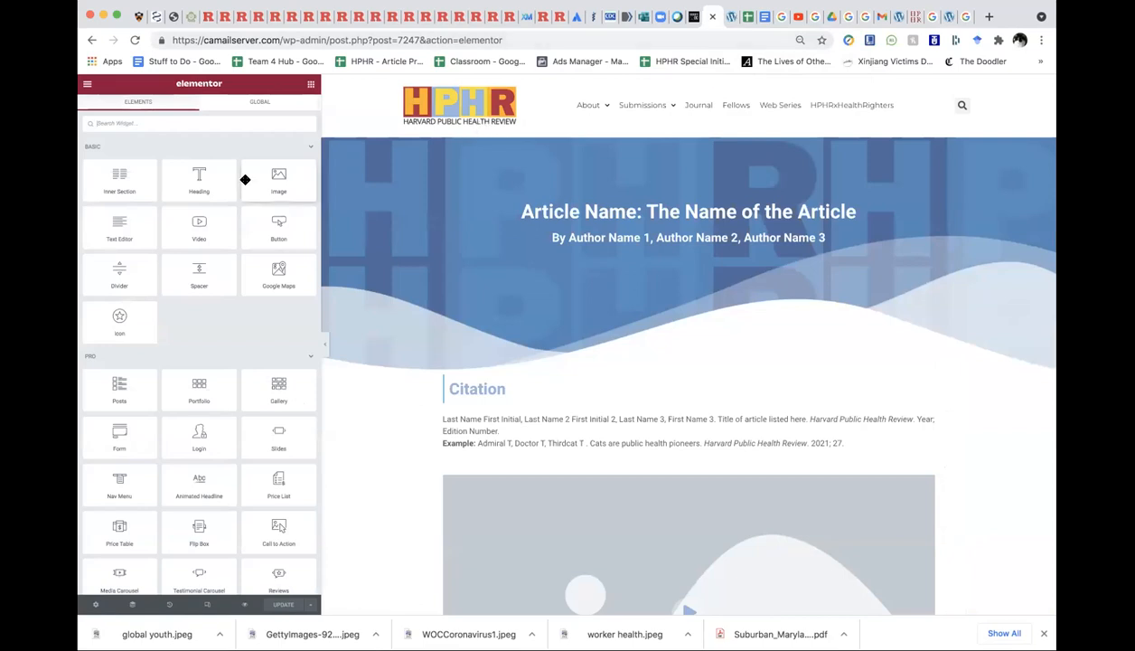
{"action": "left_click", "coordinate": [623, 200]}
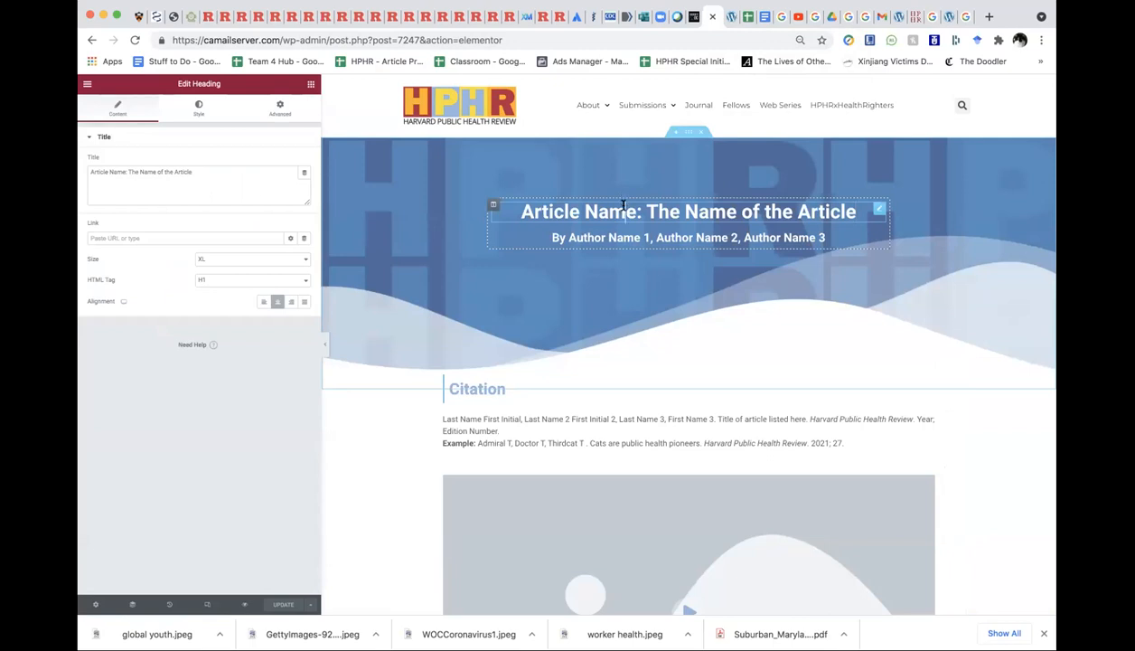
{"action": "left_click", "coordinate": [206, 187]}
{"action": "key", "text": "super+a"}
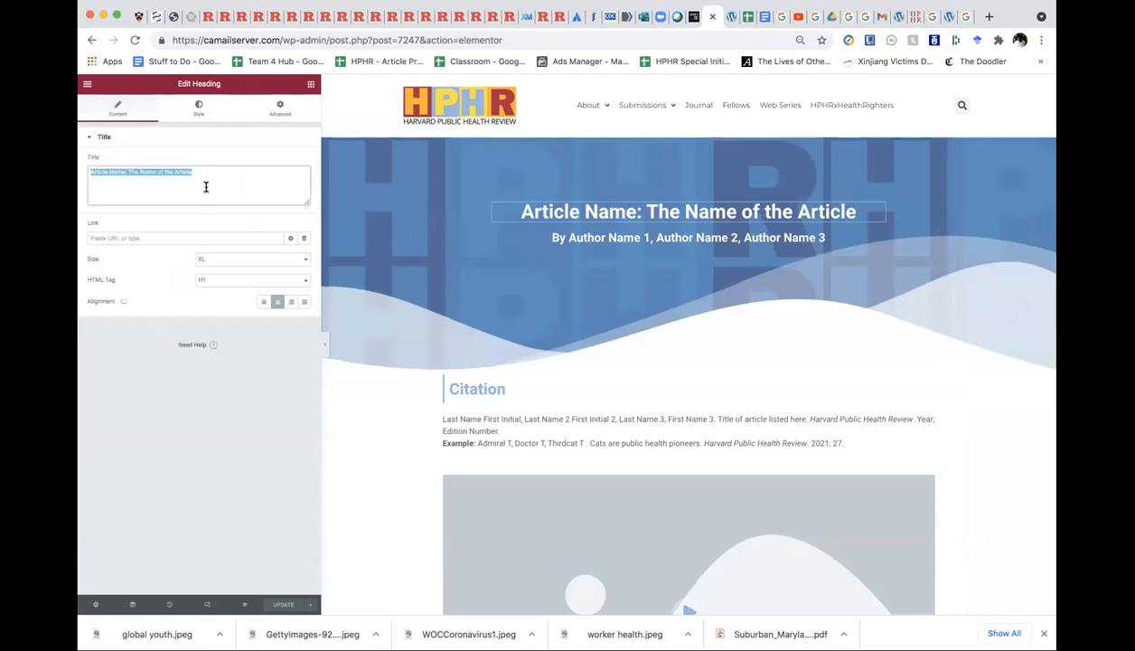
{"action": "key", "text": "super+v"}
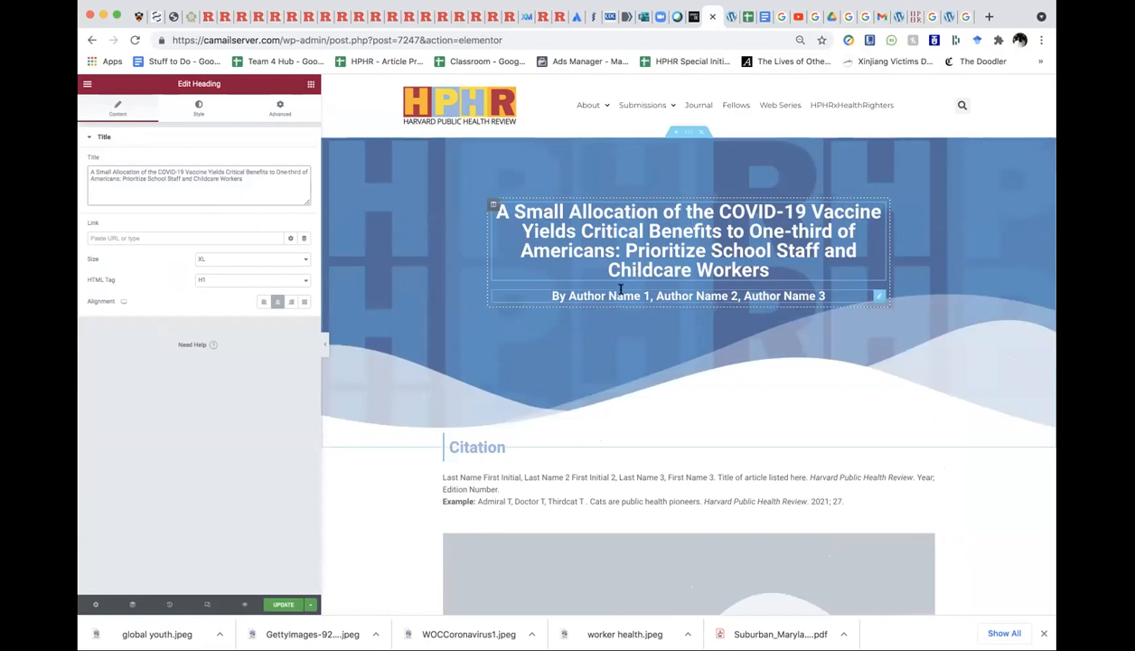
- Replace the placeholder author names after "By" in the banner byline with the author's name copied from the original article
{"action": "left_click", "coordinate": [863, 291]}
{"action": "left_click_drag", "start_coordinate": [100, 172], "coordinate": [248, 168]}
{"action": "key", "text": "BackSpace"}
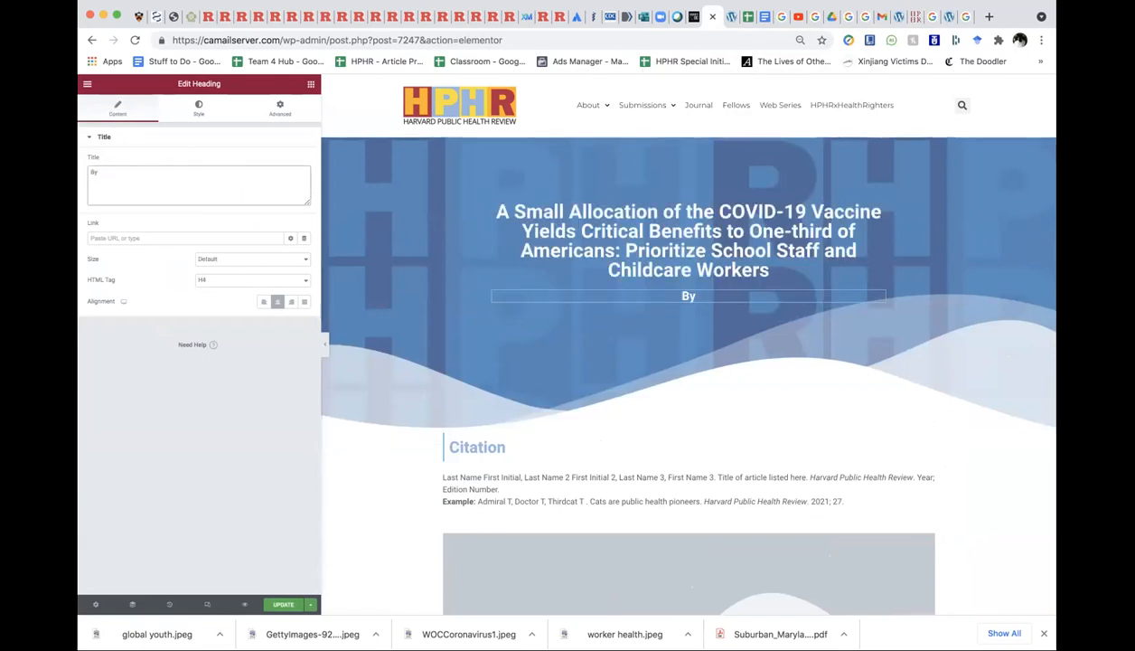
{"action": "left_click", "coordinate": [916, 18]}
{"action": "left_click_drag", "start_coordinate": [453, 380], "coordinate": [397, 378]}
{"action": "key", "text": "super+c"}
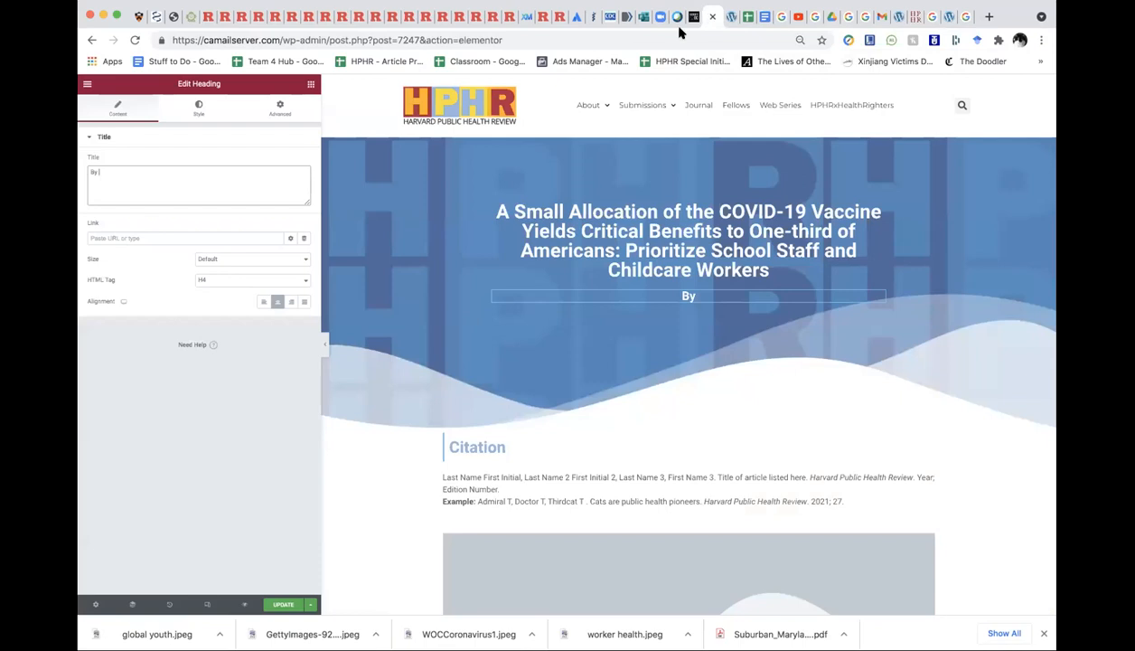
{"action": "left_click", "coordinate": [697, 18]}
{"action": "key", "text": "super+v"}
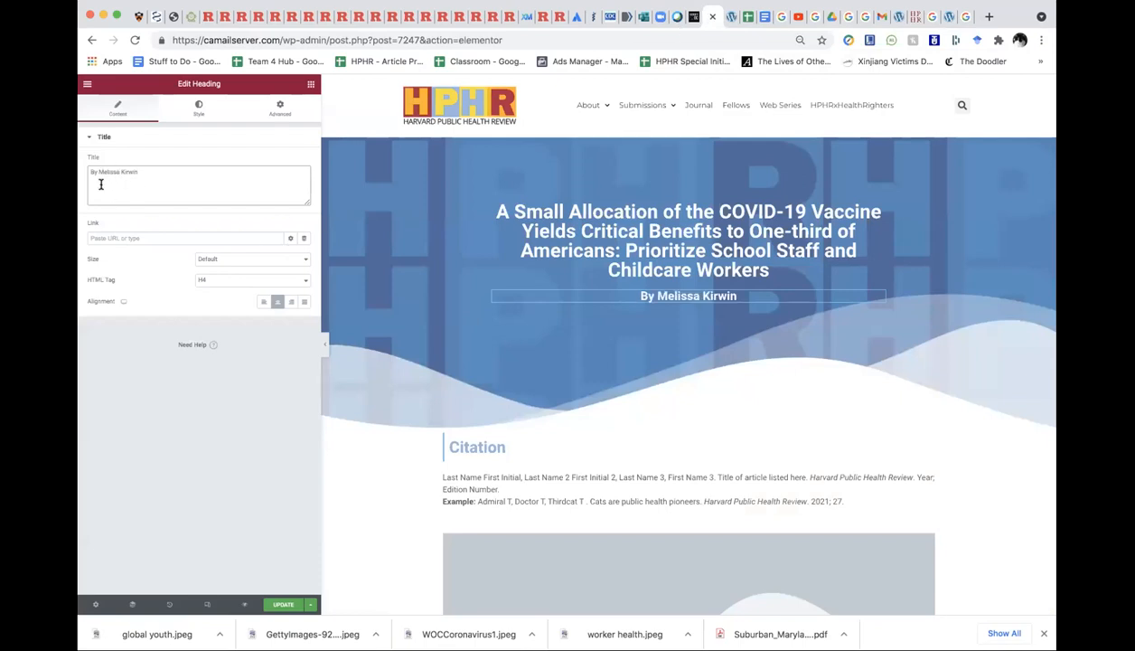
{"action": "left_click", "coordinate": [769, 298]}
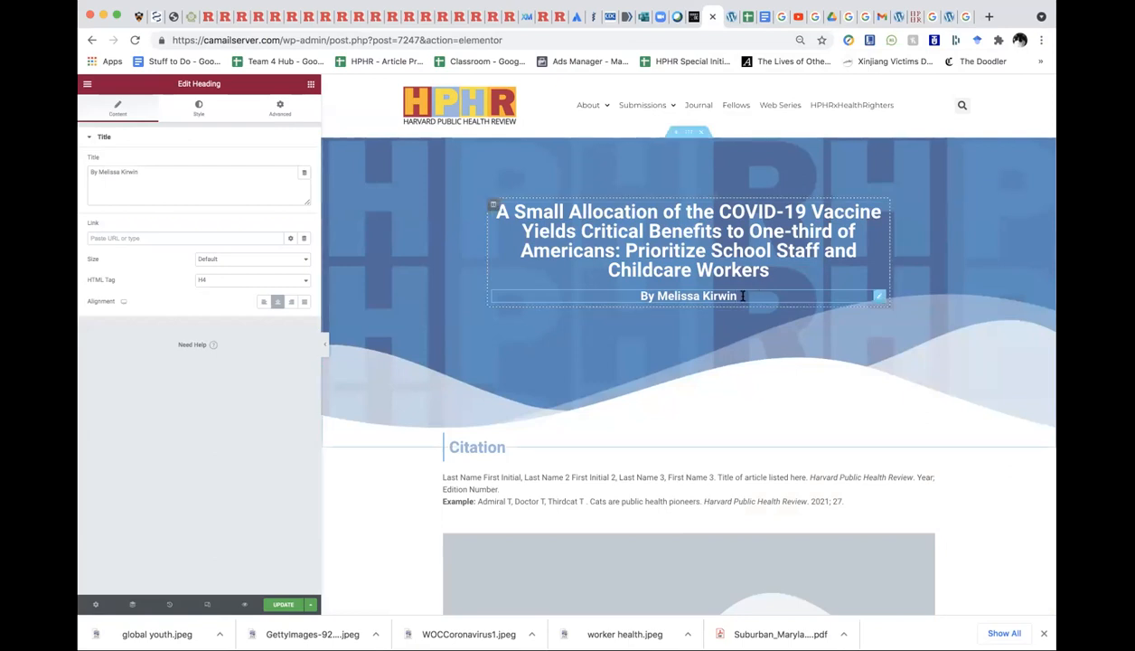
{"action": "key", "text": "super+v"}
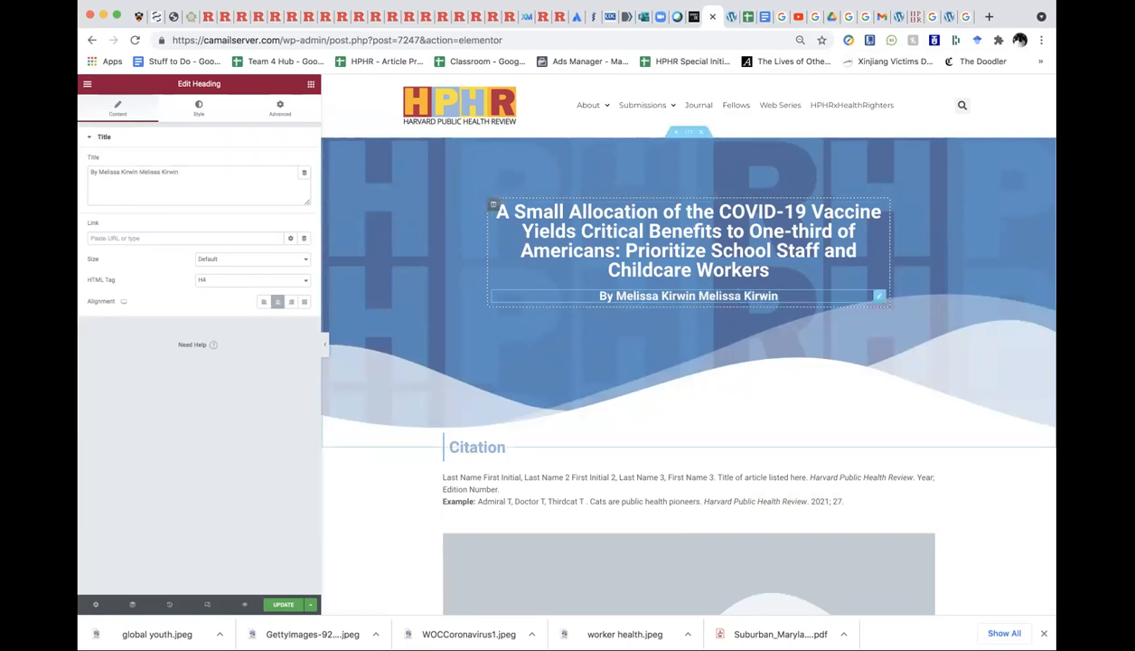
{"action": "key", "text": "super+z"}
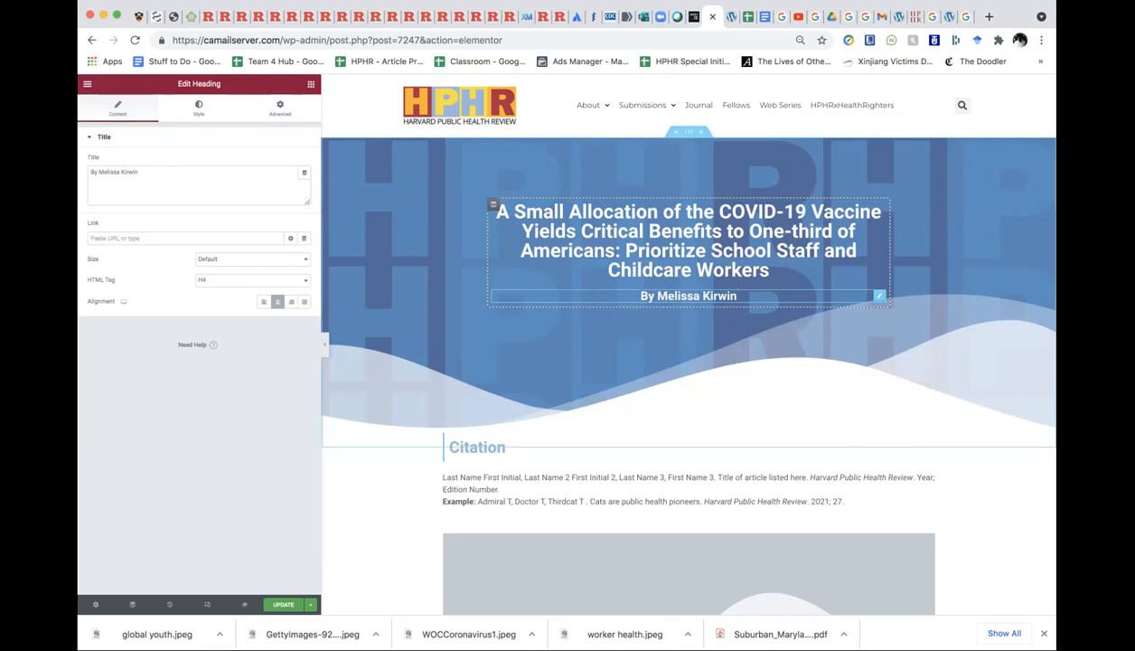
- Copy the full citation from the original article and open the text block under the template's Citation heading for editing
{"action": "left_click", "coordinate": [913, 20]}
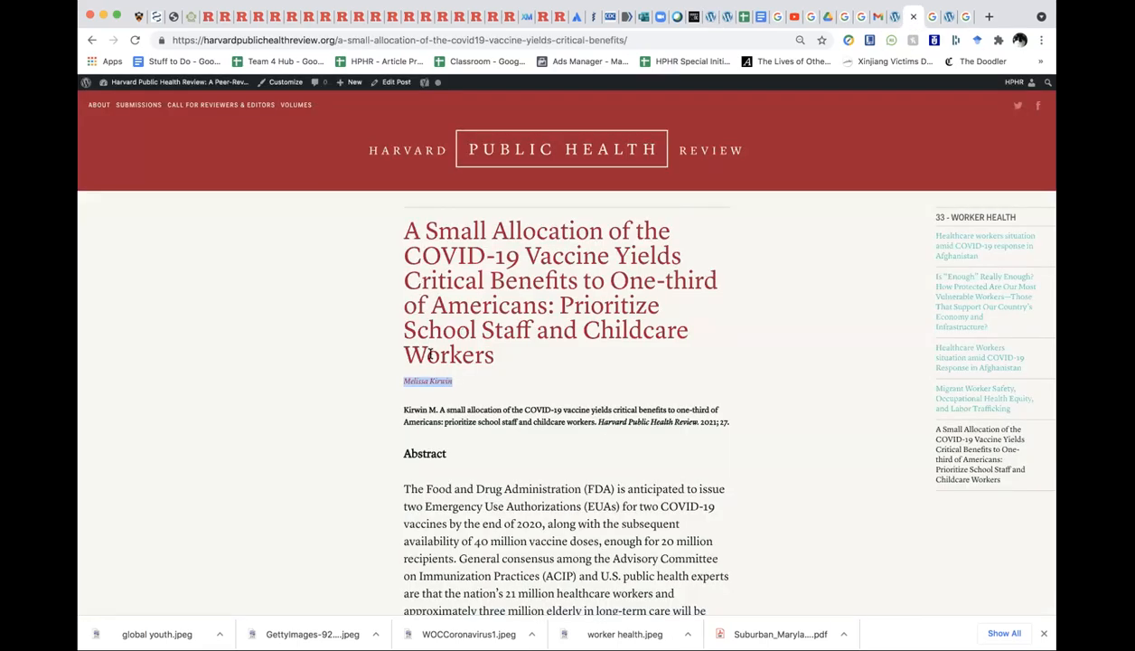
{"action": "scroll", "coordinate": [428, 355], "scroll_direction": "down", "scroll_amount": 3}
{"action": "left_click_drag", "start_coordinate": [400, 226], "coordinate": [729, 236]}
{"action": "key", "text": "super+c"}
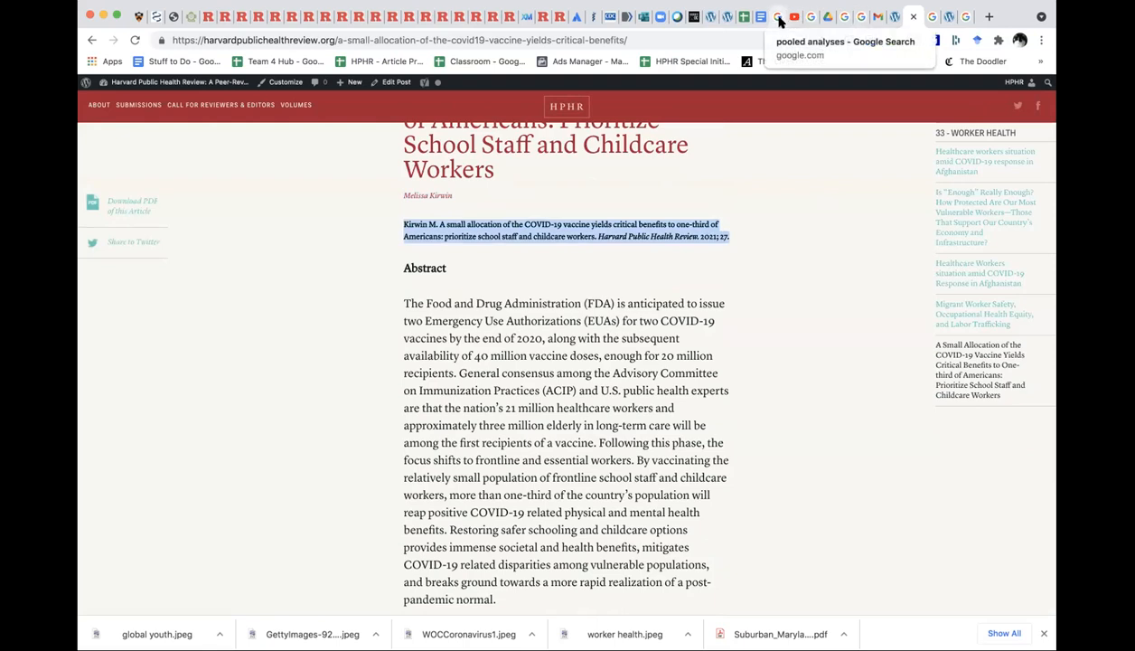
{"action": "left_click", "coordinate": [703, 16]}
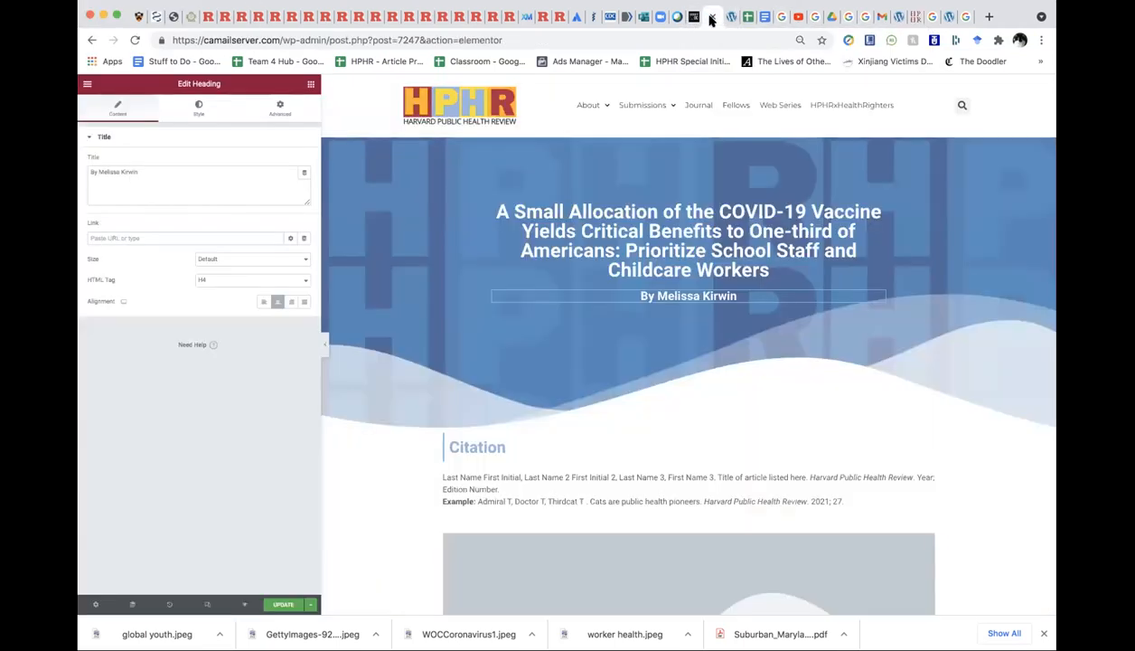
{"action": "scroll", "coordinate": [589, 416], "scroll_direction": "down", "scroll_amount": 3}
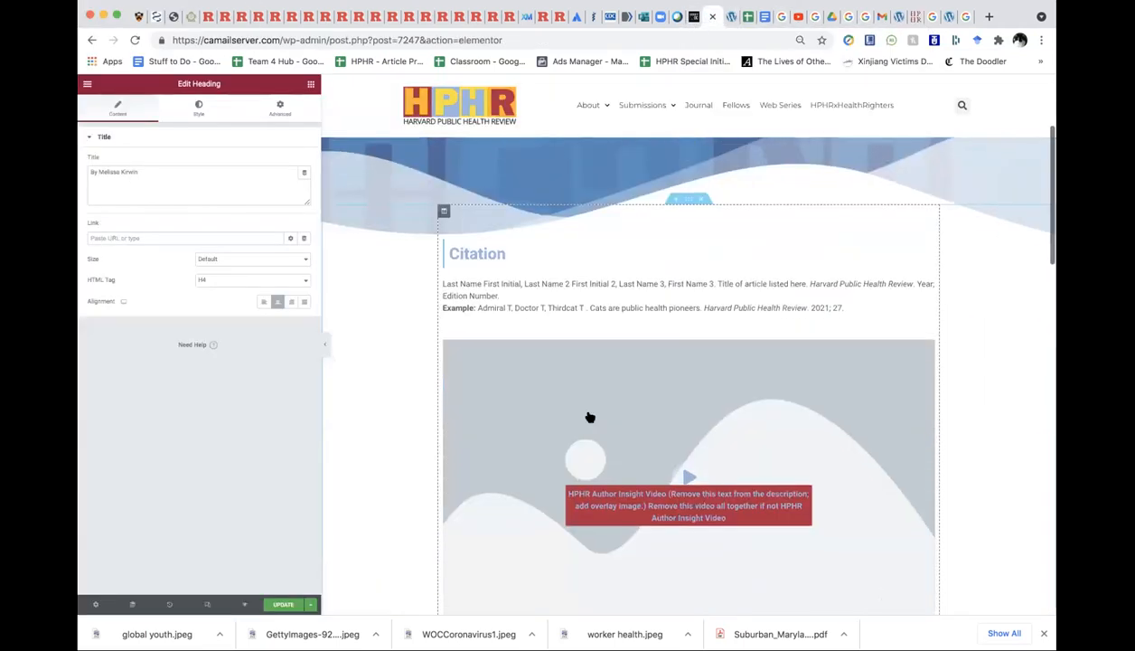
{"action": "left_click", "coordinate": [498, 257]}
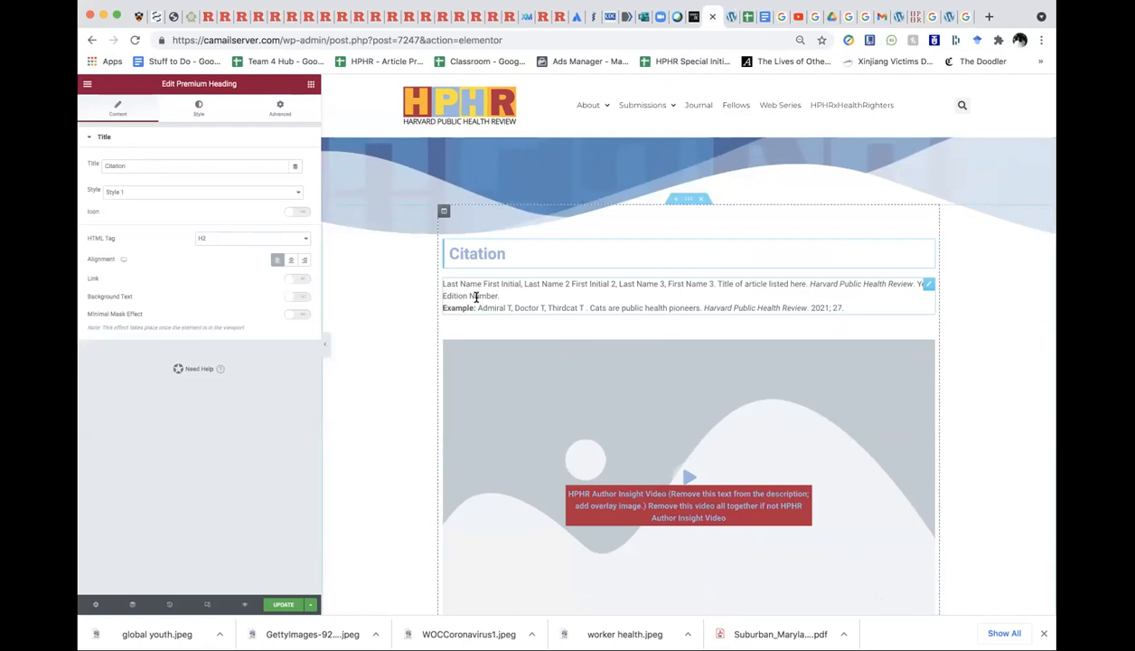
{"action": "left_click", "coordinate": [475, 296]}
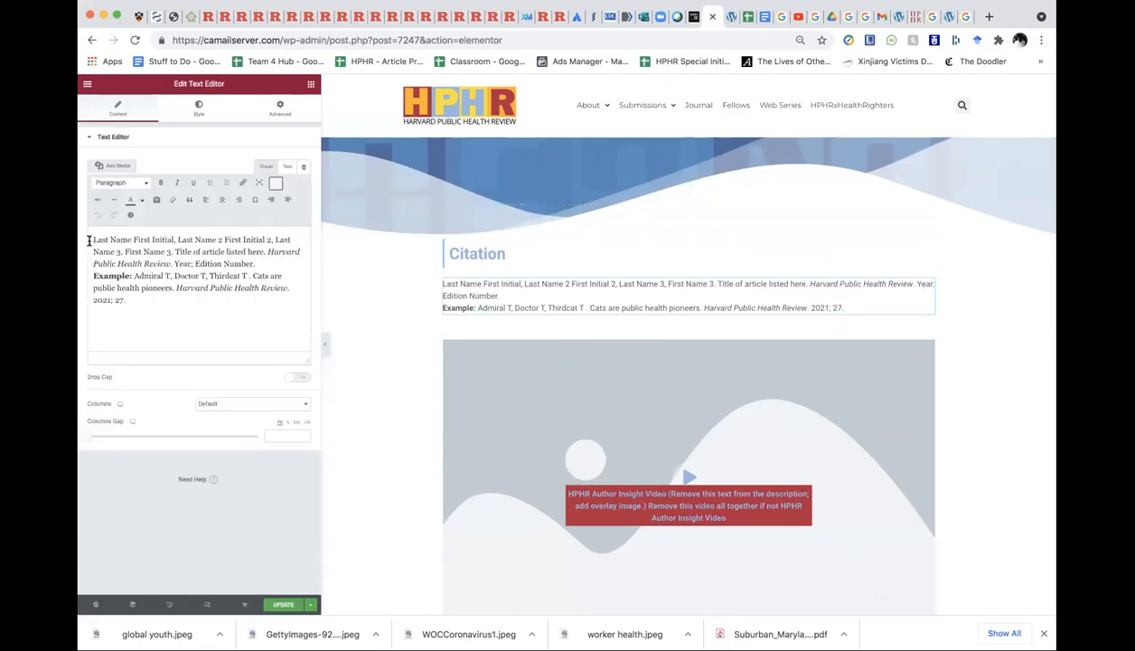
{"action": "left_click_drag", "start_coordinate": [90, 241], "coordinate": [259, 260]}
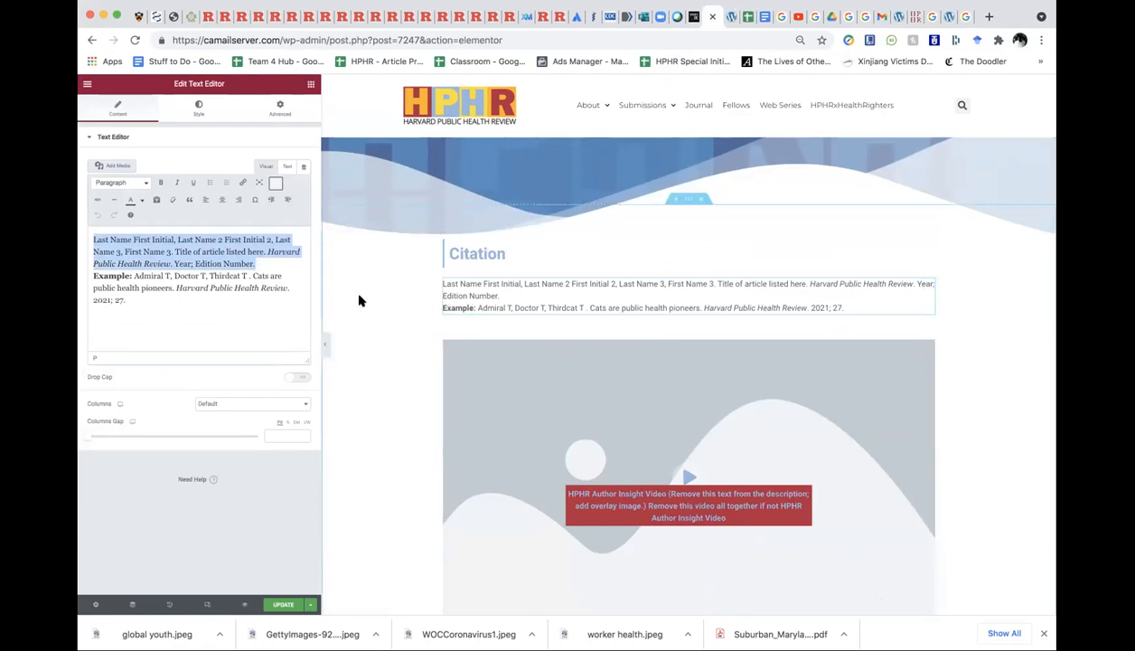
{"action": "left_click", "coordinate": [206, 283]}
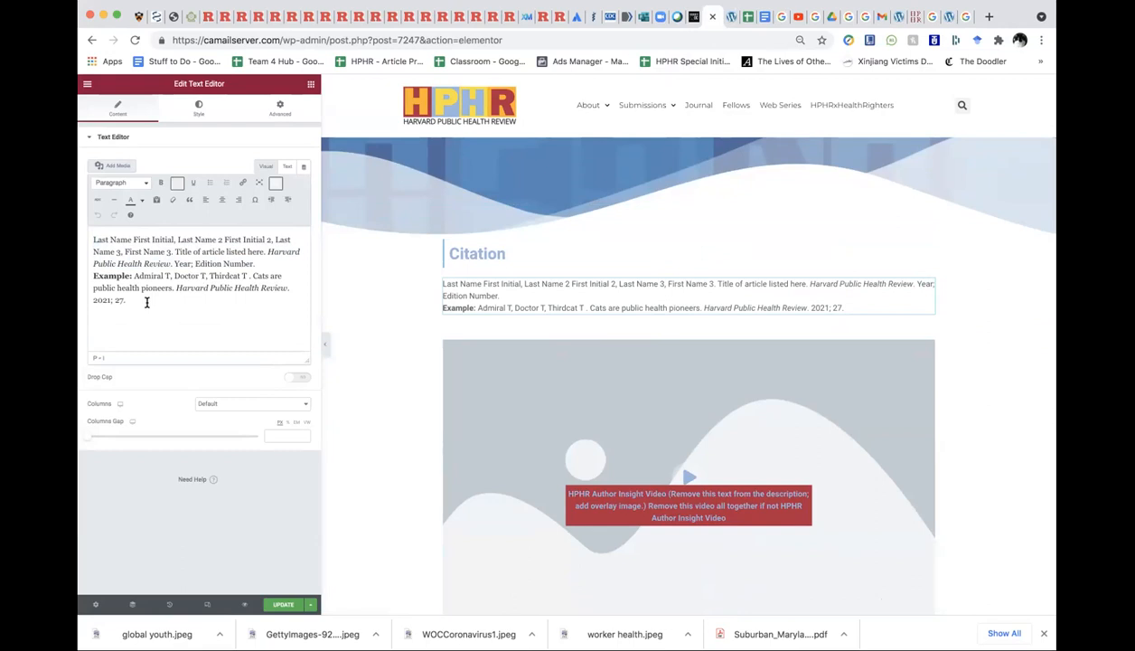
{"action": "mouse_move", "coordinate": [142, 299]}
{"action": "left_mouse_down"}
{"action": "mouse_move", "coordinate": [133, 279]}
{"action": "mouse_move", "coordinate": [285, 285]}
{"action": "left_mouse_up"}
{"action": "left_click", "coordinate": [178, 287]}
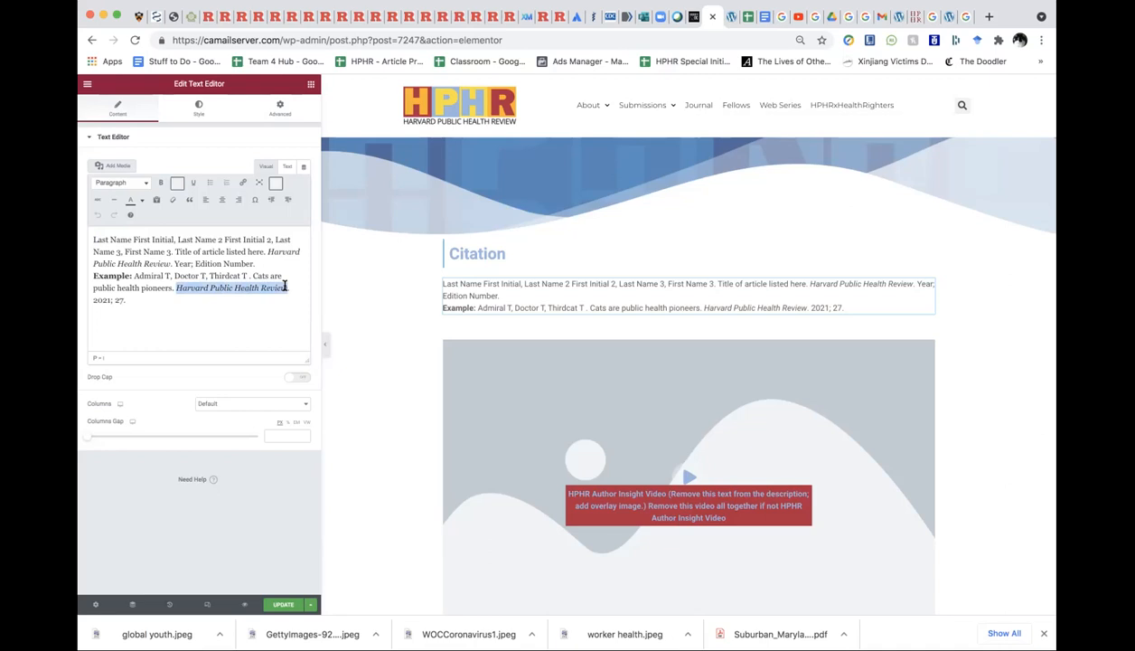
{"action": "key", "text": "BackSpace"}
{"action": "key", "text": "super+z"}
- Replace all placeholder text in the Citation text block with the copied citation, pasted without its source formatting
{"action": "left_click", "coordinate": [170, 306]}
{"action": "left_click_drag", "start_coordinate": [127, 300], "coordinate": [95, 240]}
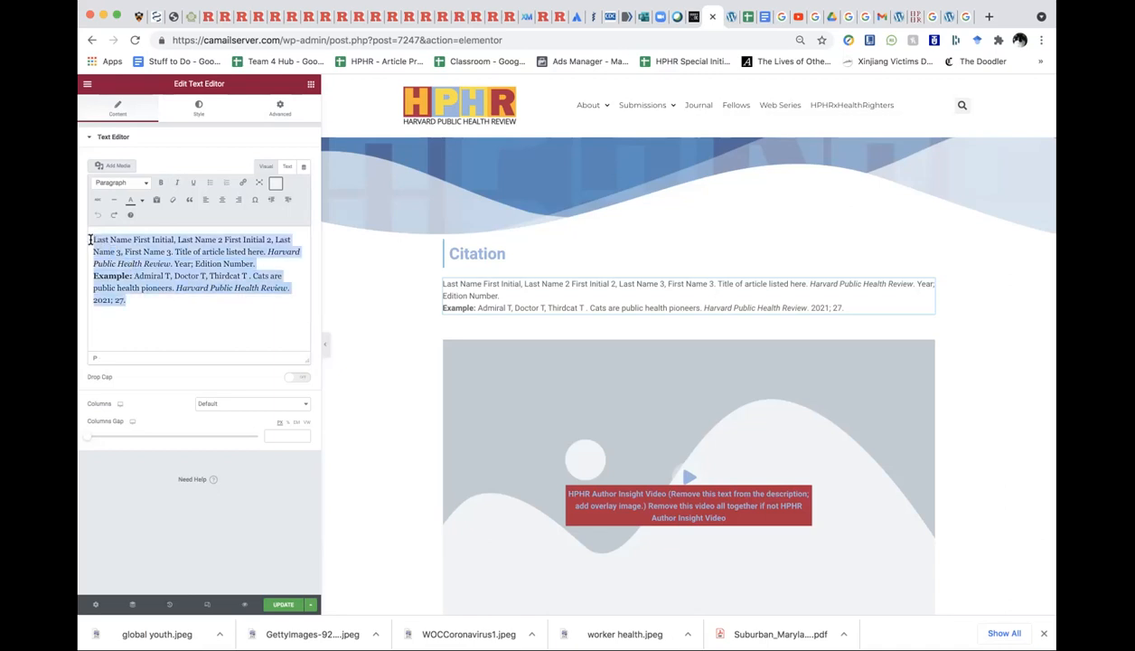
{"action": "key", "text": "super+v"}
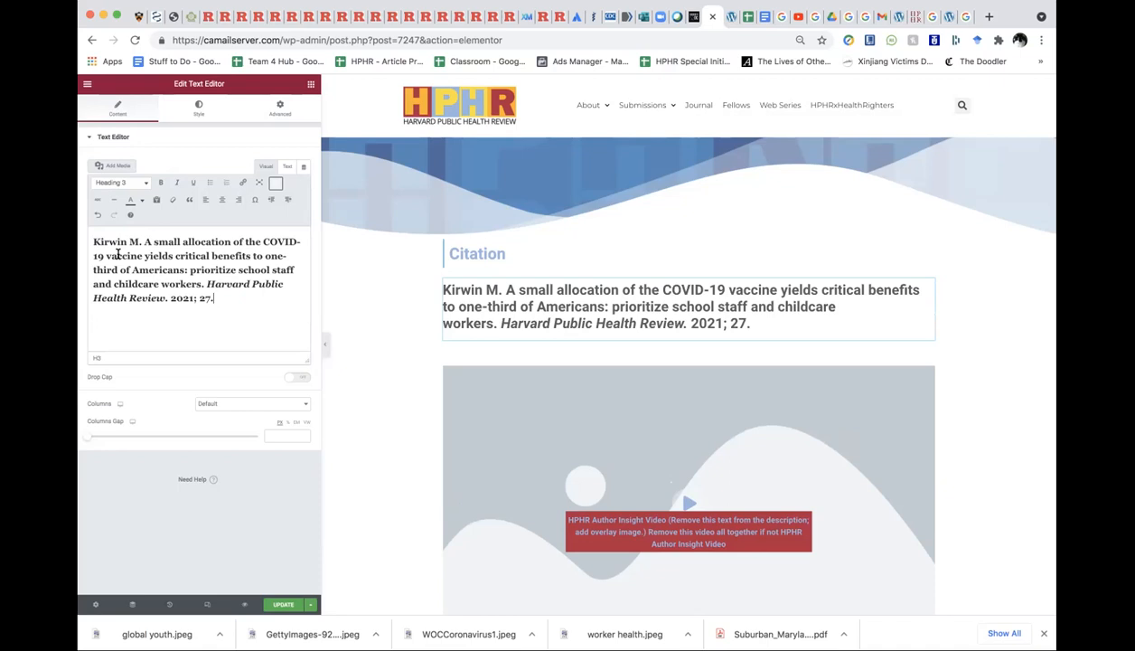
{"action": "key", "text": "super+z"}
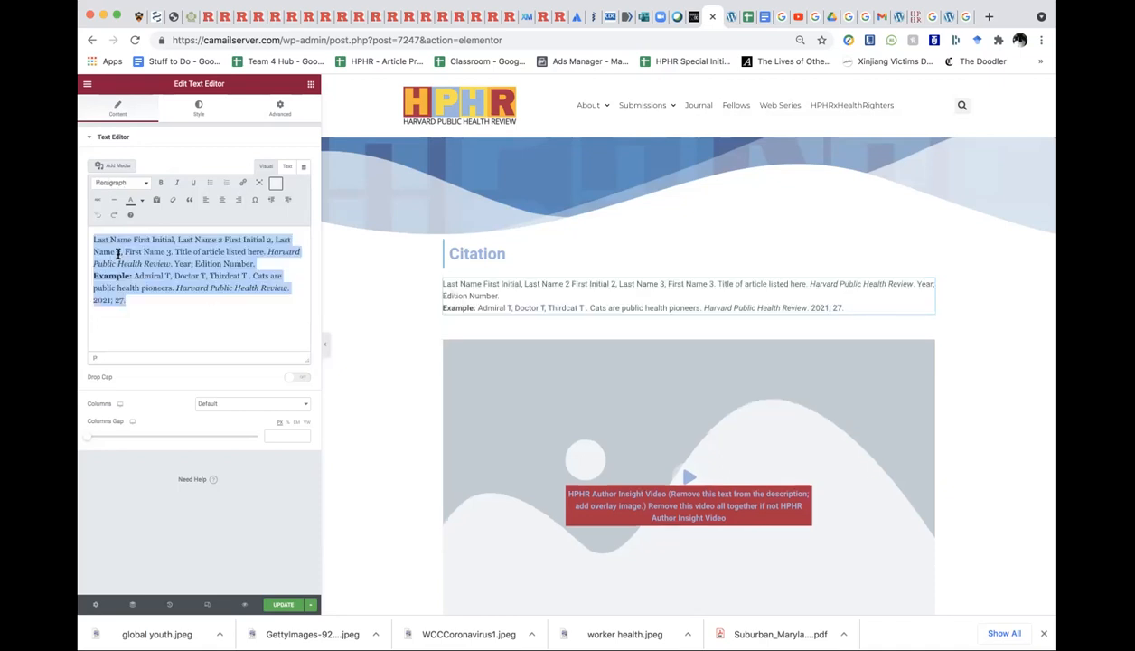
{"action": "left_click", "coordinate": [189, 1]}
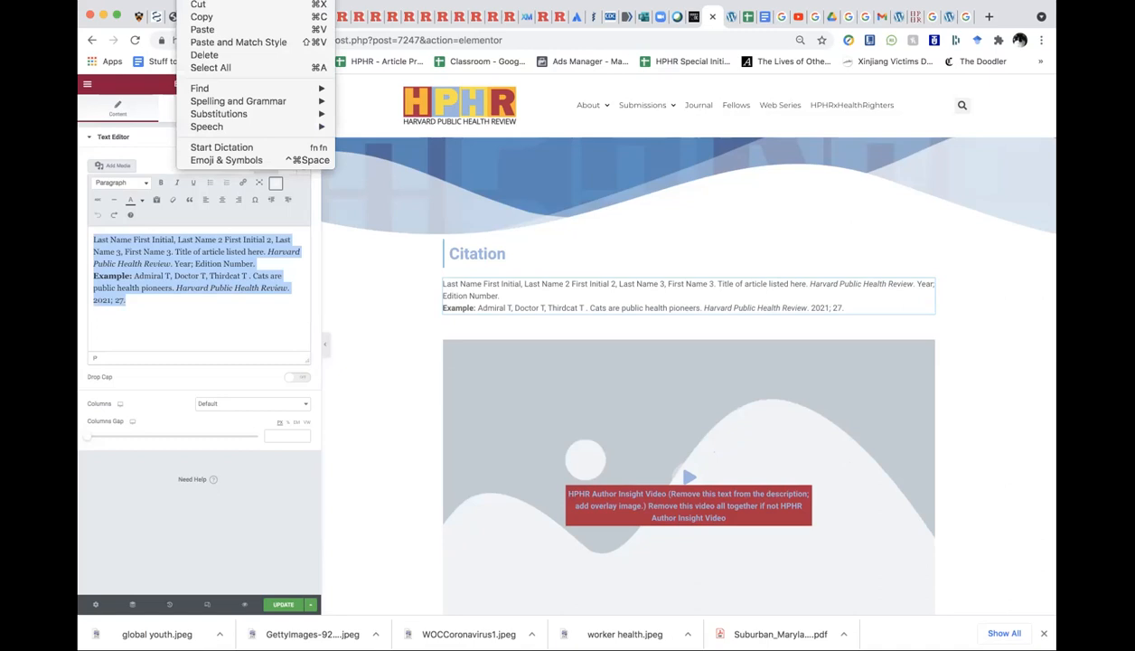
{"action": "left_click", "coordinate": [195, 42]}
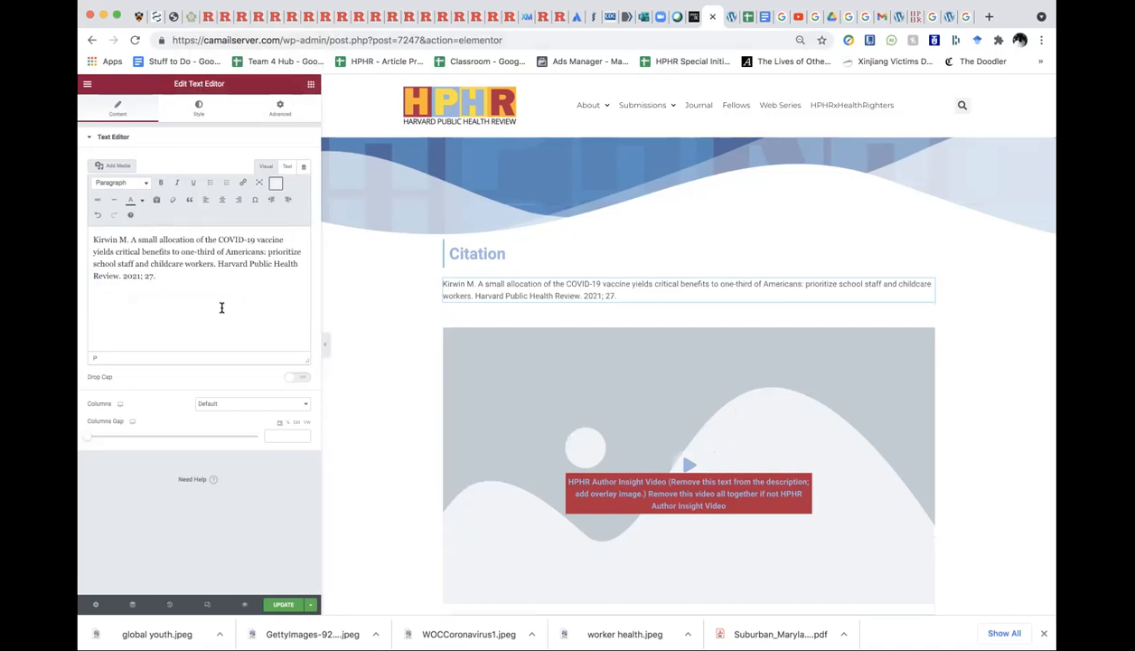
- Italicize "Harvard Public Health Review" in the citation and set its edition number to 33, saving the updated post
{"action": "mouse_move", "coordinate": [118, 275]}
{"action": "left_mouse_down"}
{"action": "mouse_move", "coordinate": [94, 275]}
{"action": "mouse_move", "coordinate": [245, 263]}
{"action": "mouse_move", "coordinate": [217, 263]}
{"action": "left_mouse_up"}
{"action": "key", "text": "super+i"}
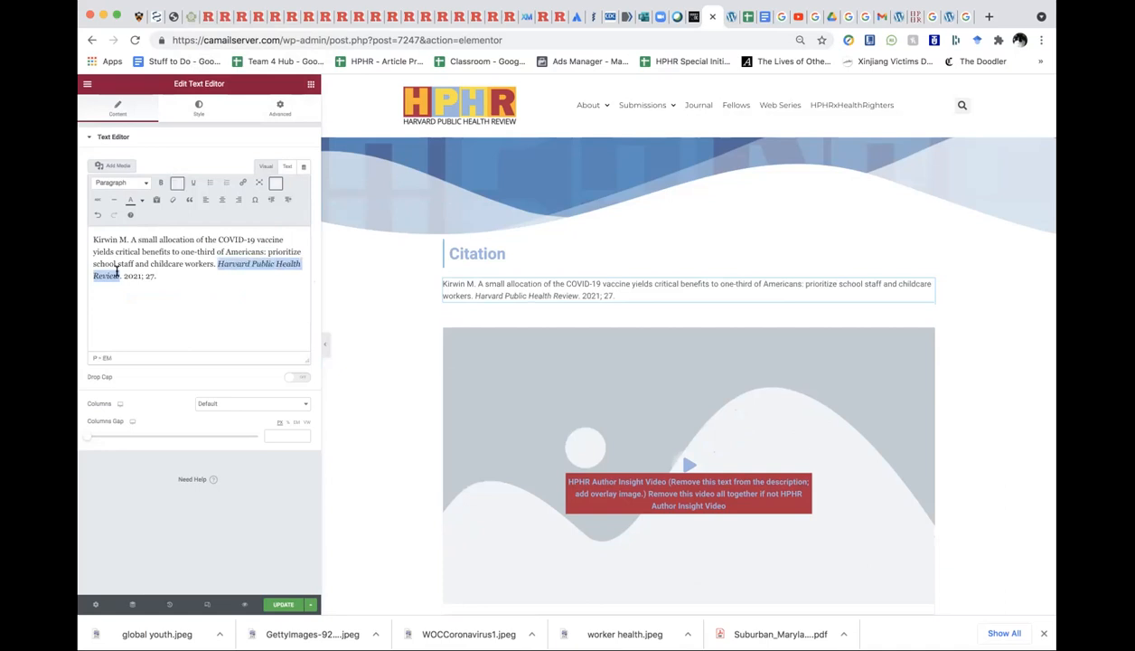
{"action": "left_click", "coordinate": [157, 278]}
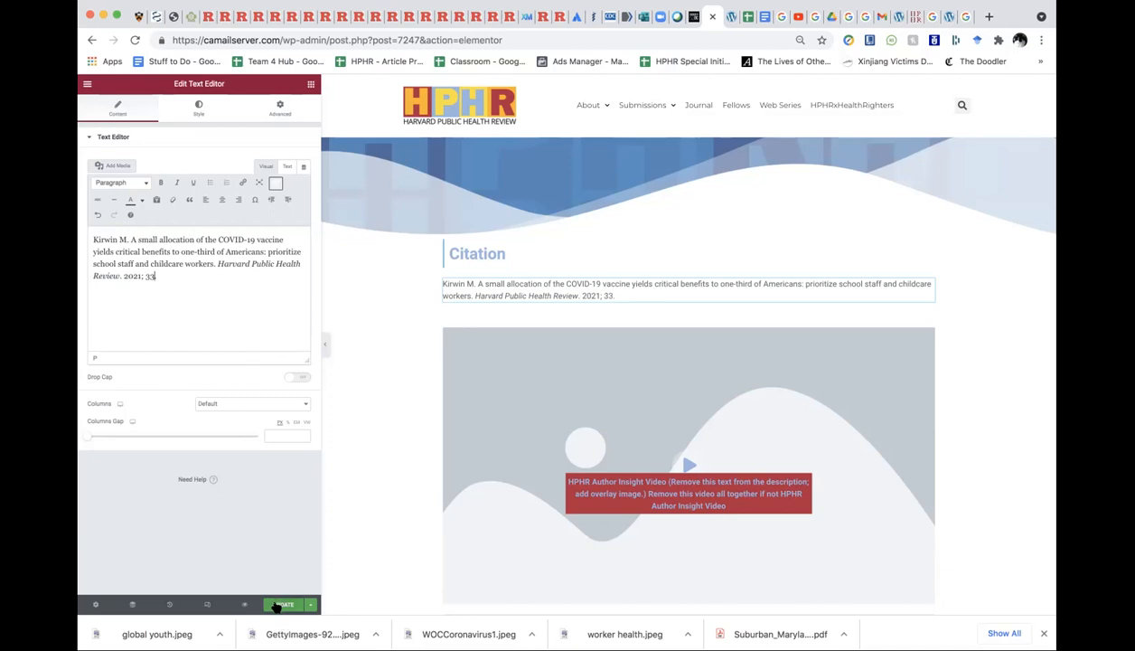
{"action": "left_click", "coordinate": [280, 604]}
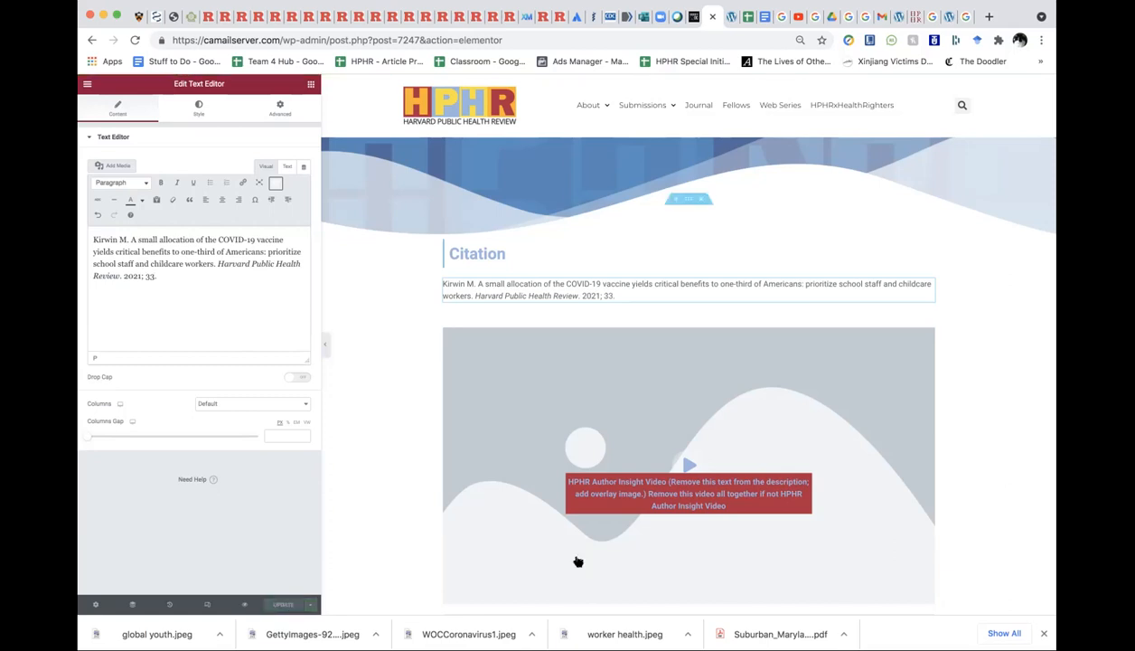
- Open the Navigator and delete the Premium Video Box holding the author insight video placeholder
{"action": "scroll", "coordinate": [595, 416], "scroll_direction": "down", "scroll_amount": 3}
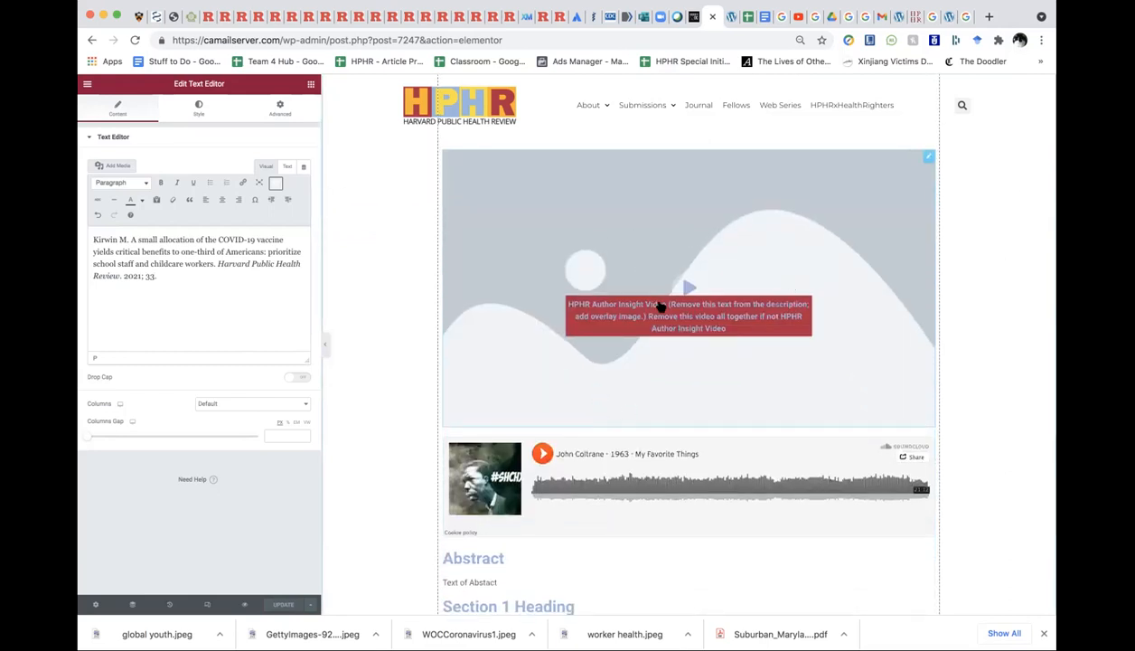
{"action": "scroll", "coordinate": [661, 308], "scroll_direction": "up", "scroll_amount": 1}
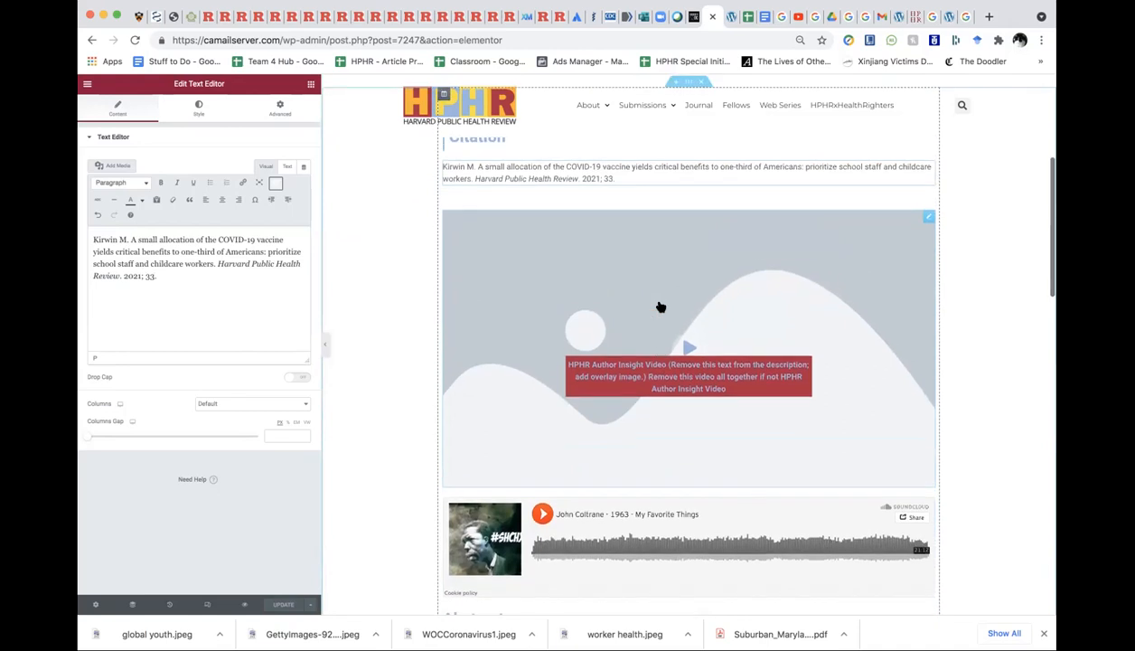
{"action": "scroll", "coordinate": [660, 307], "scroll_direction": "down", "scroll_amount": 1}
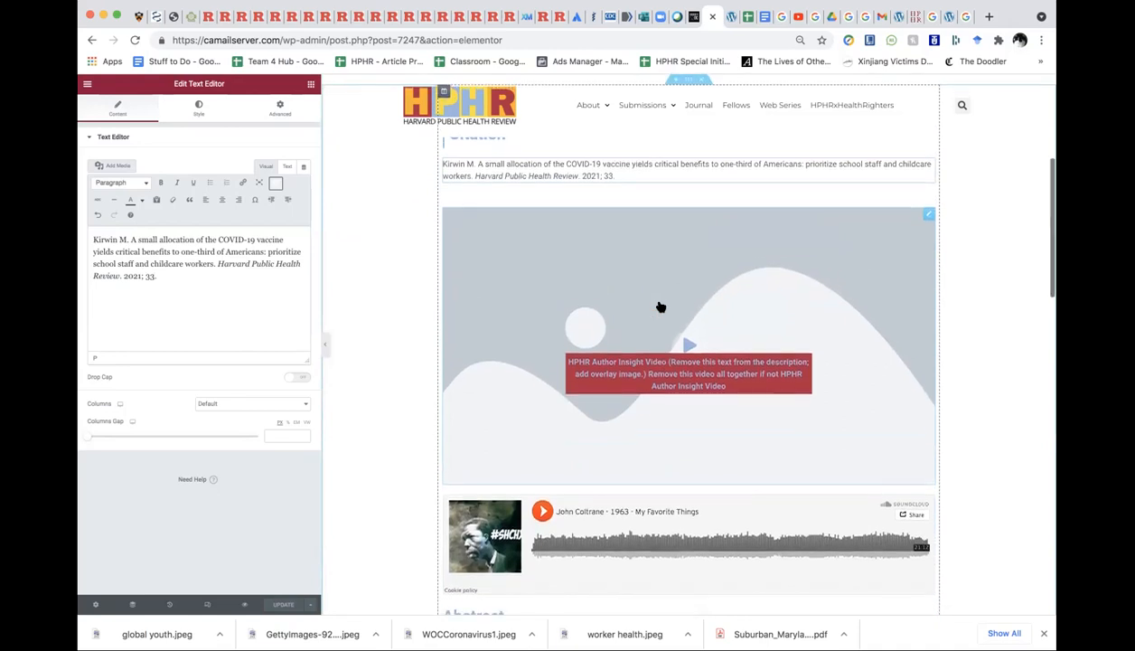
{"action": "scroll", "coordinate": [660, 308], "scroll_direction": "up", "scroll_amount": 1}
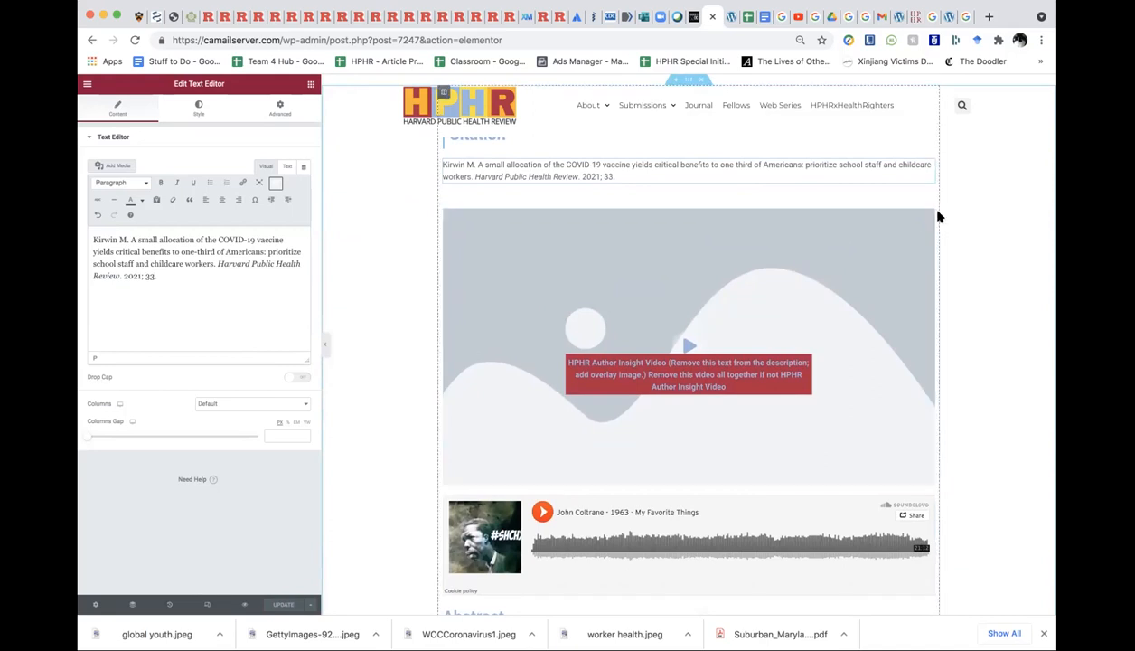
{"action": "left_click", "coordinate": [131, 605]}
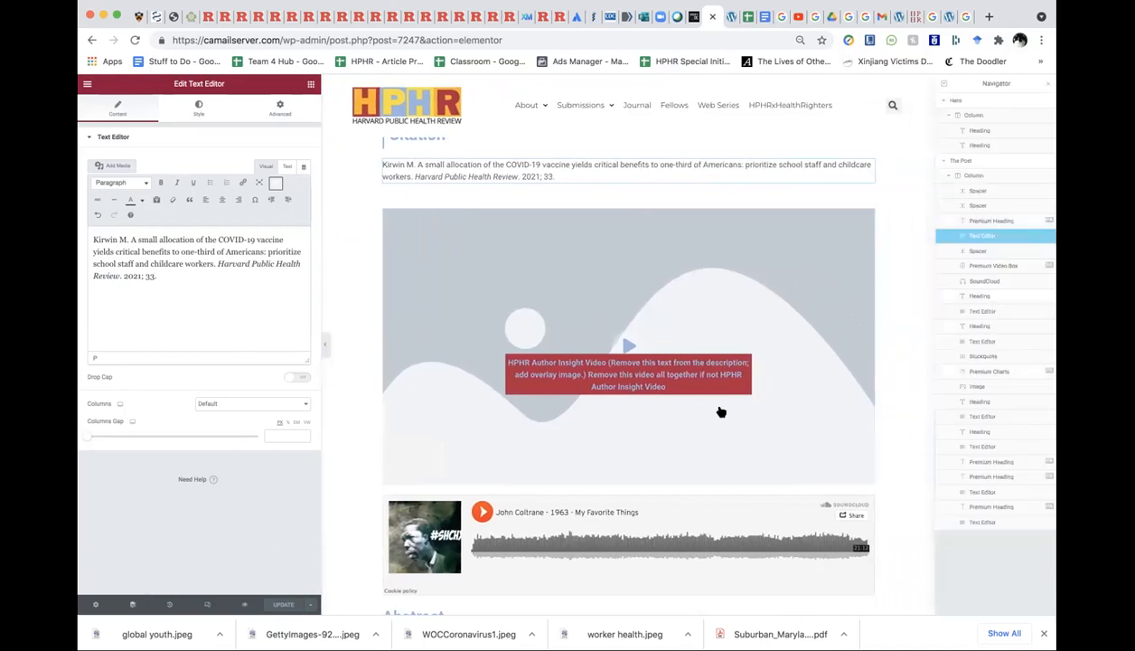
{"action": "left_click", "coordinate": [994, 266]}
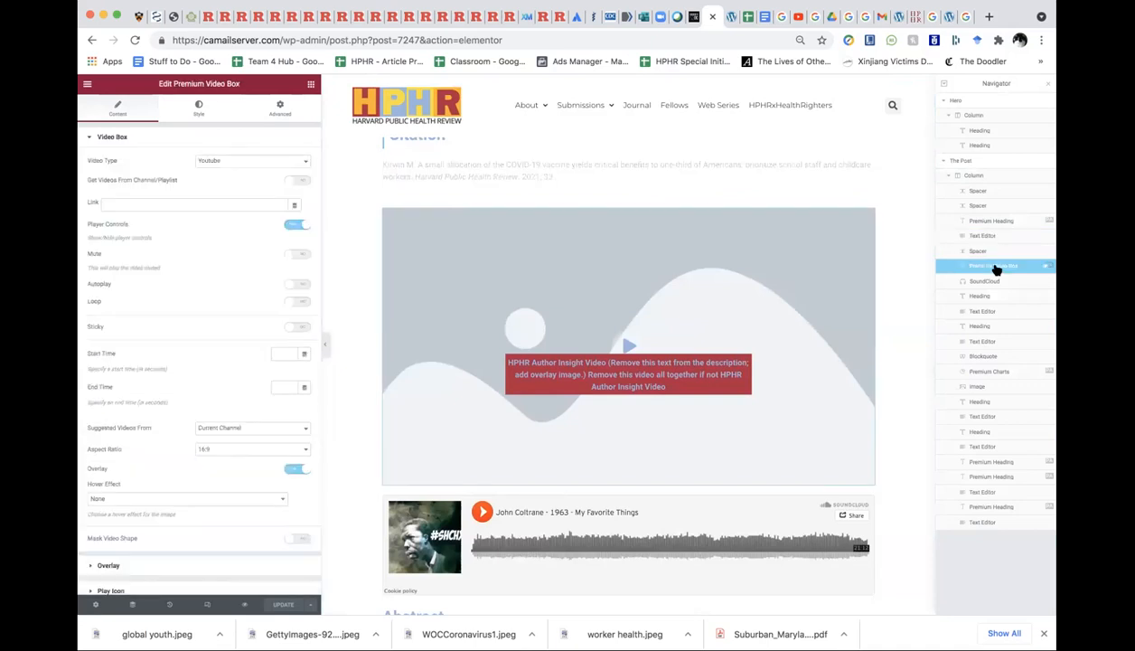
{"action": "right_click", "coordinate": [995, 273]}
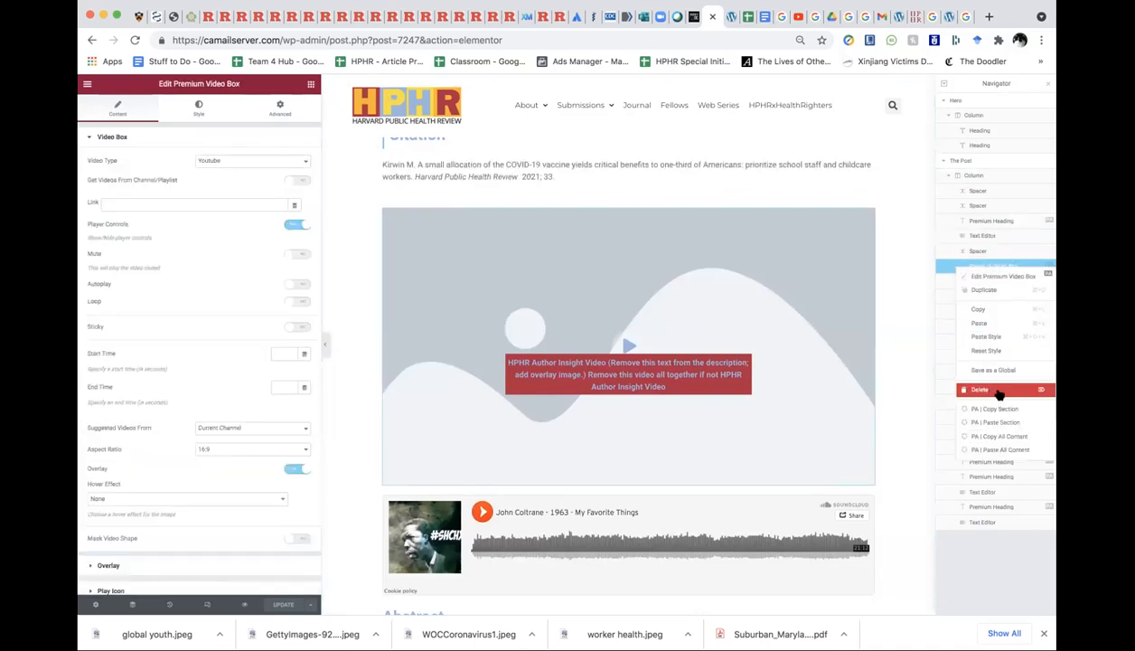
{"action": "left_click", "coordinate": [999, 394]}
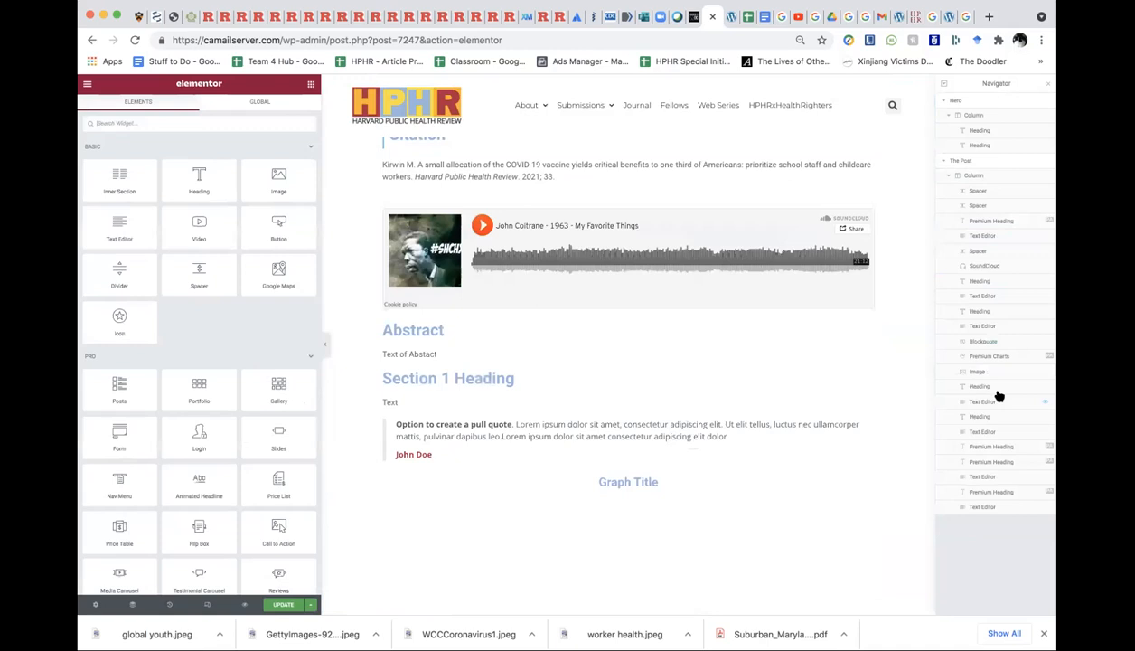
- Delete the SoundCloud player widget between the citation and the Abstract heading
{"action": "left_click", "coordinate": [868, 214]}
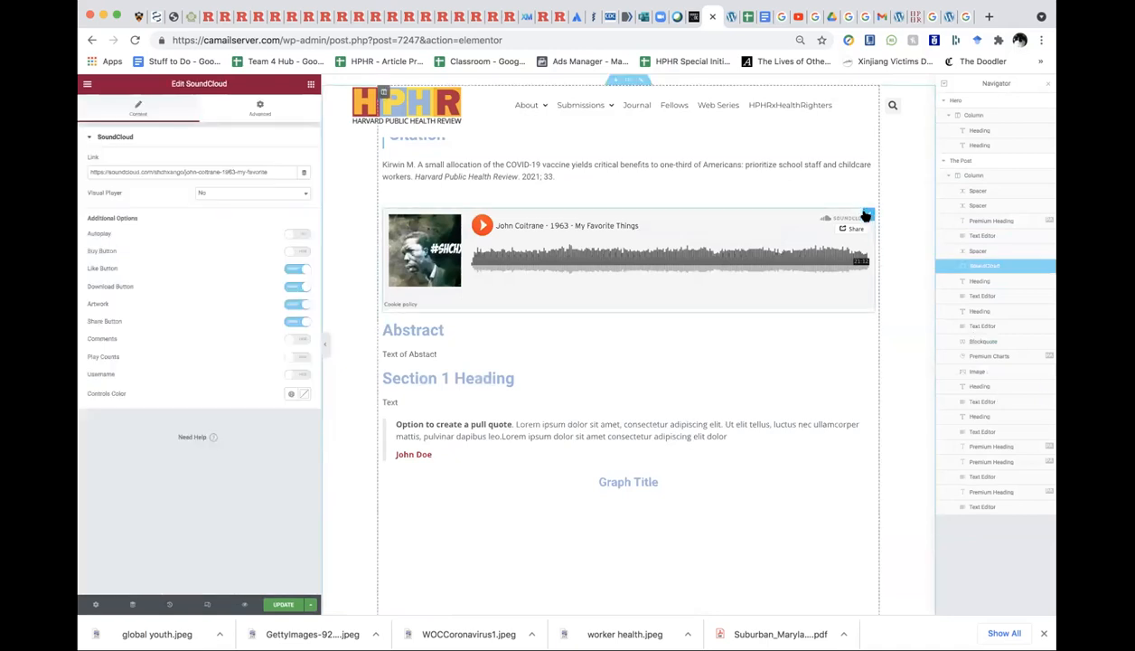
{"action": "right_click", "coordinate": [866, 217]}
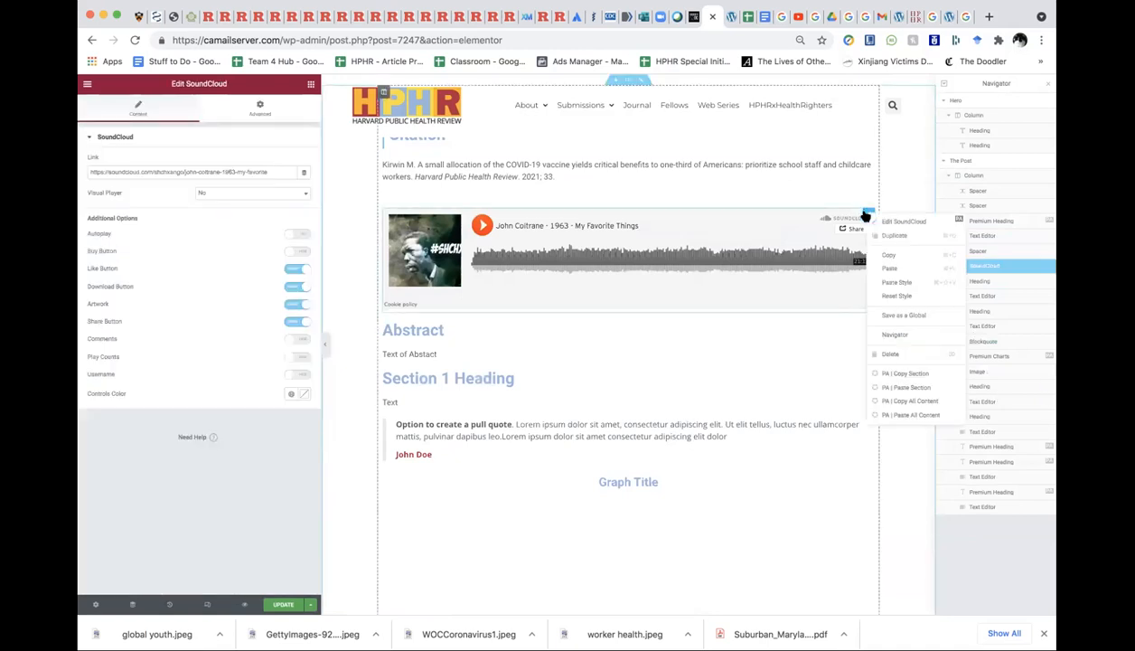
{"action": "left_click", "coordinate": [888, 355]}
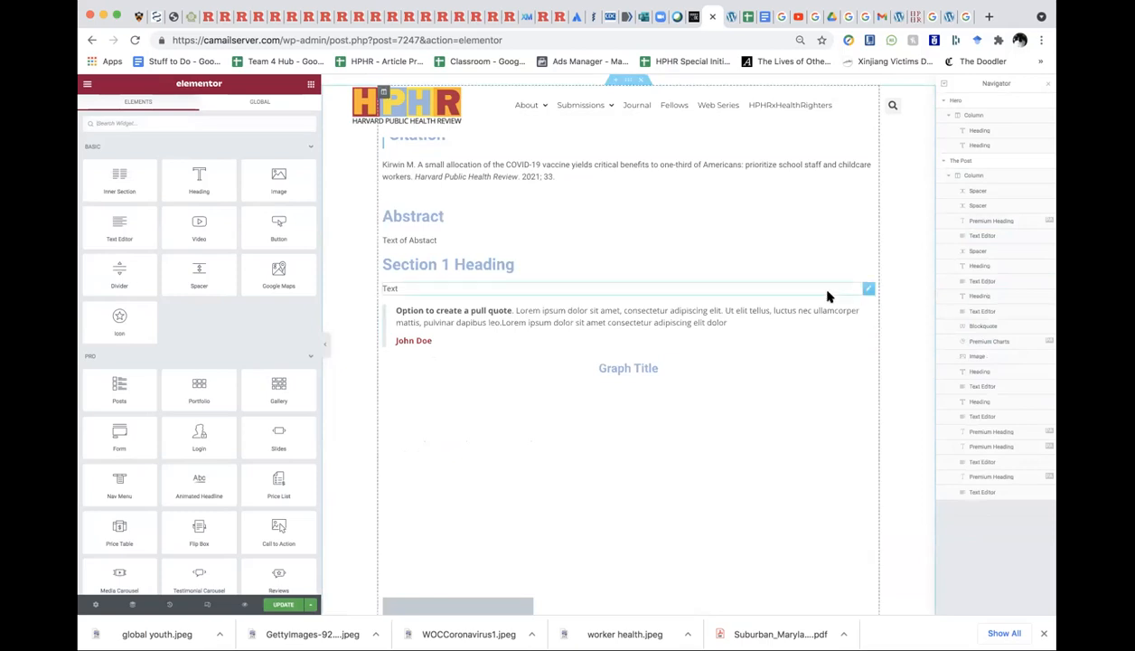
- Switch to the original COVID-19 vaccine article and copy the full paragraph under its Abstract heading
{"action": "scroll", "coordinate": [826, 299], "scroll_direction": "up", "scroll_amount": 3}
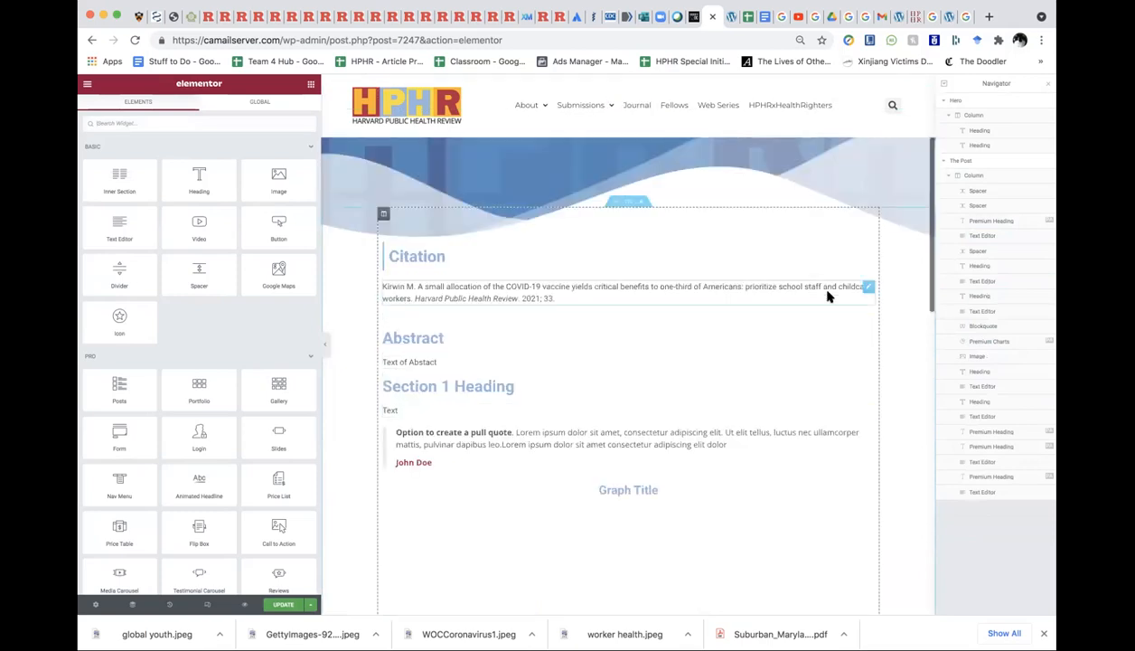
{"action": "left_click", "coordinate": [414, 335]}
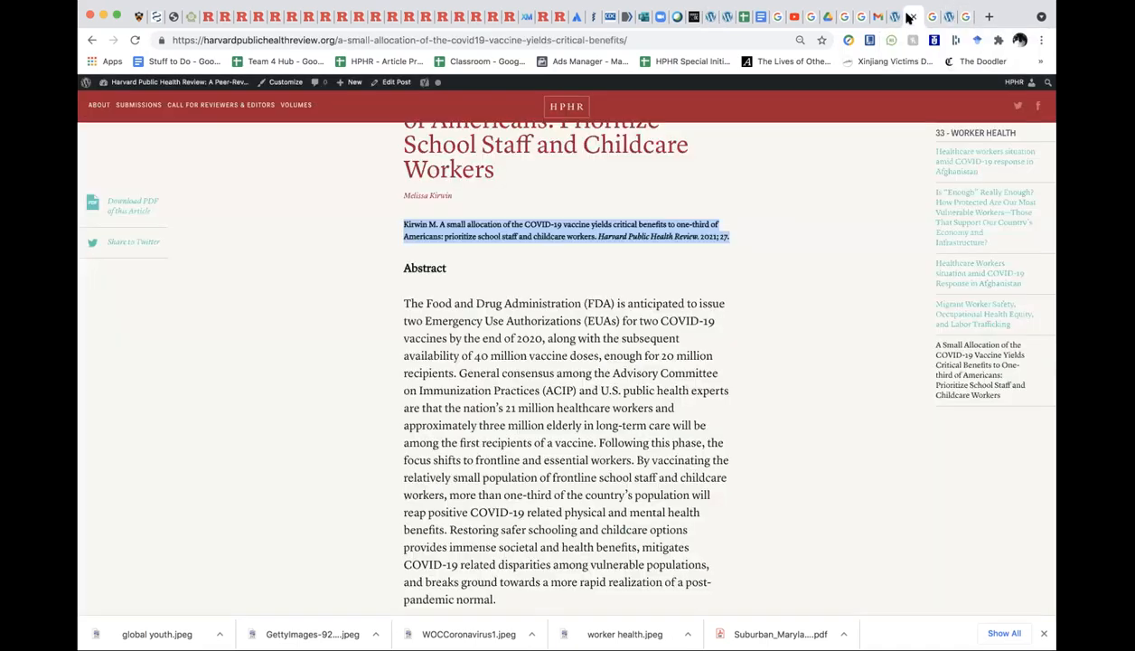
{"action": "left_click", "coordinate": [949, 18]}
{"action": "left_click", "coordinate": [400, 305]}
{"action": "left_click_drag", "start_coordinate": [403, 301], "coordinate": [503, 437]}
{"action": "key", "text": "ctrl+c"}
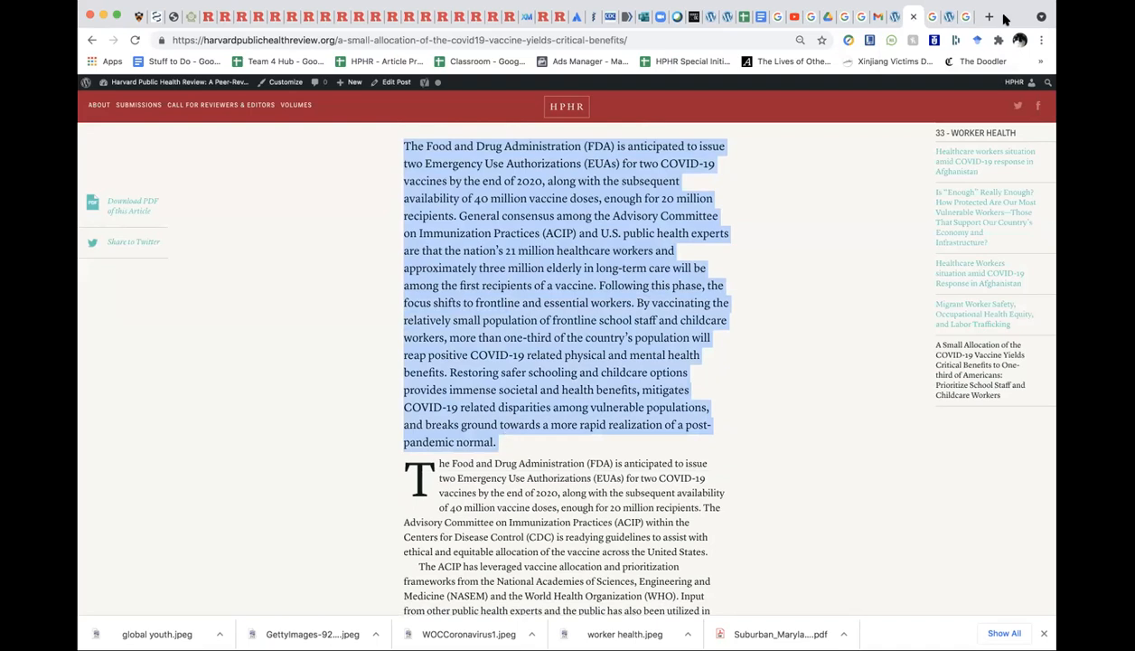
- Replace the placeholder text under the template's Abstract heading with the copied abstract, pasted without its source formatting
{"action": "left_click", "coordinate": [711, 16]}
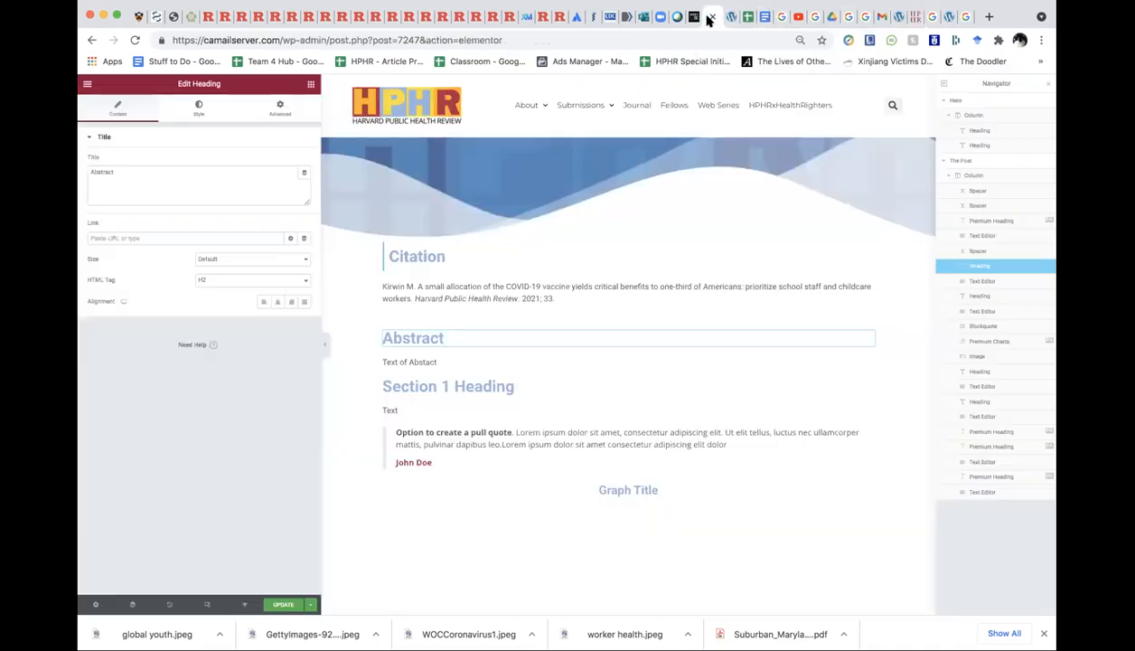
{"action": "left_click", "coordinate": [393, 361]}
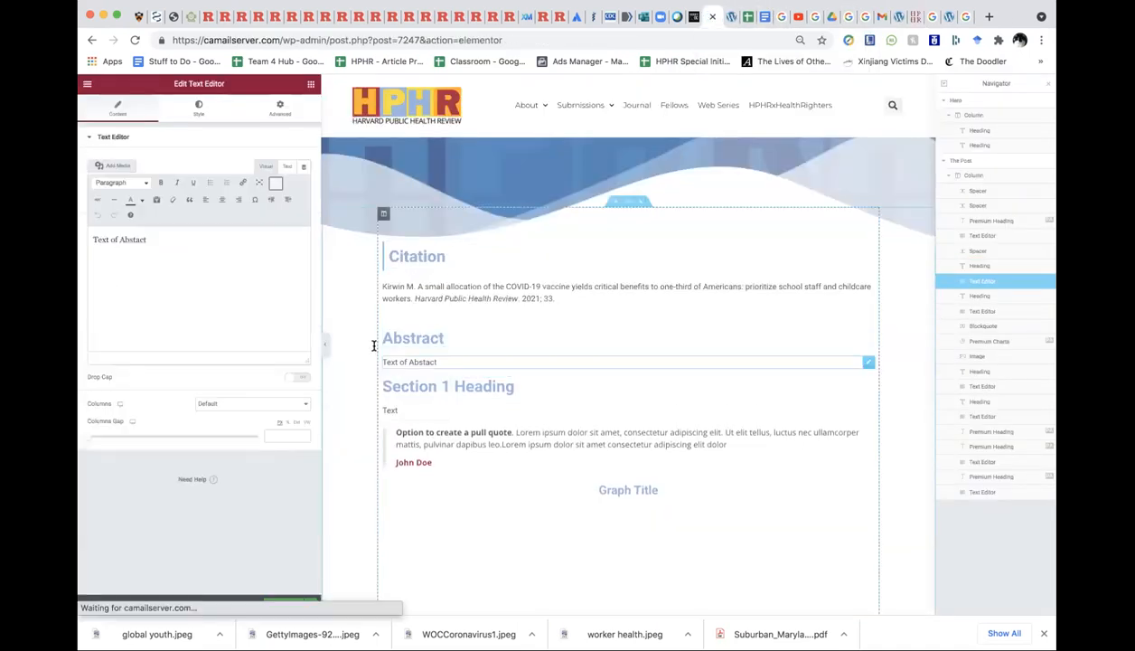
{"action": "key", "text": "ctrl+a"}
{"action": "key", "text": "ctrl+v"}
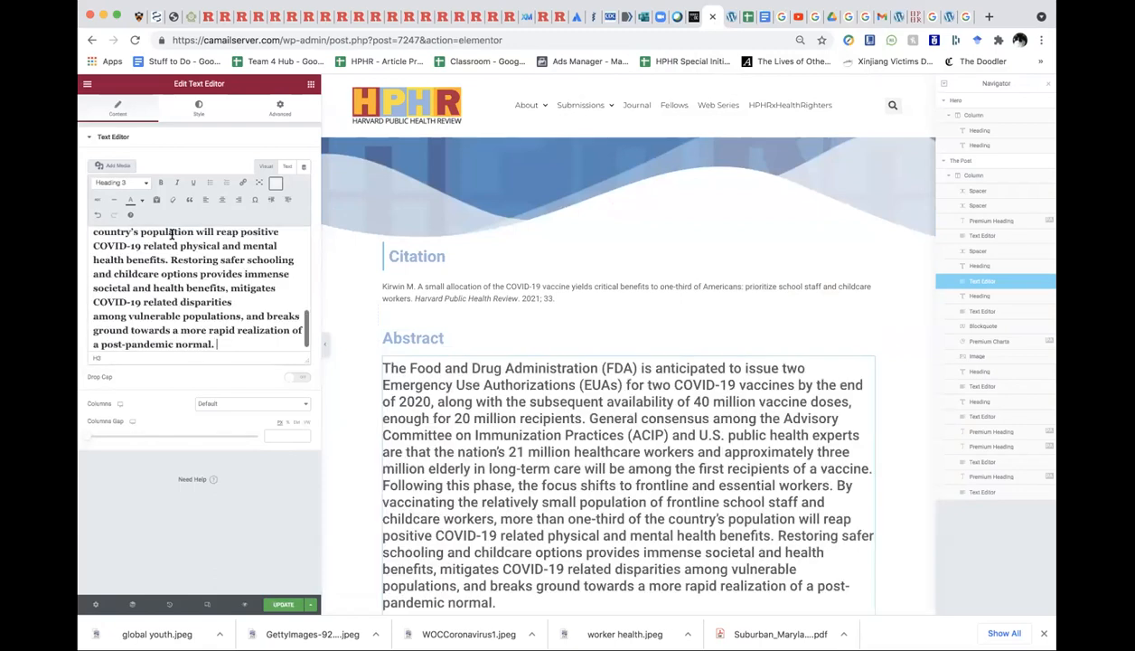
{"action": "key", "text": "ctrl+z"}
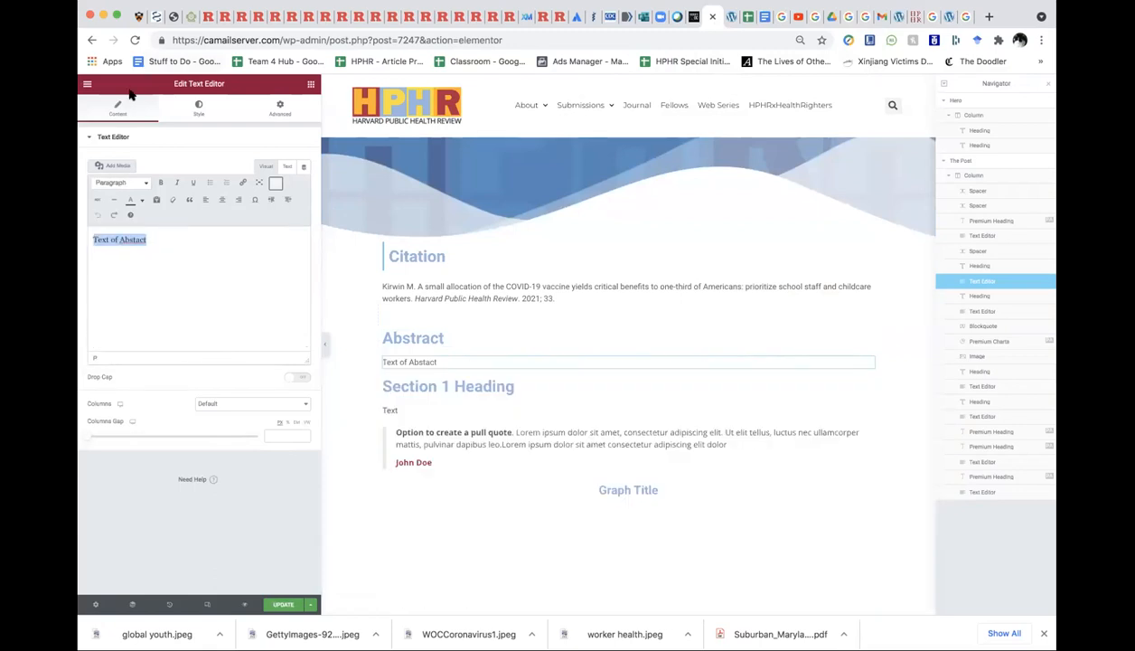
{"action": "left_click", "coordinate": [188, 1]}
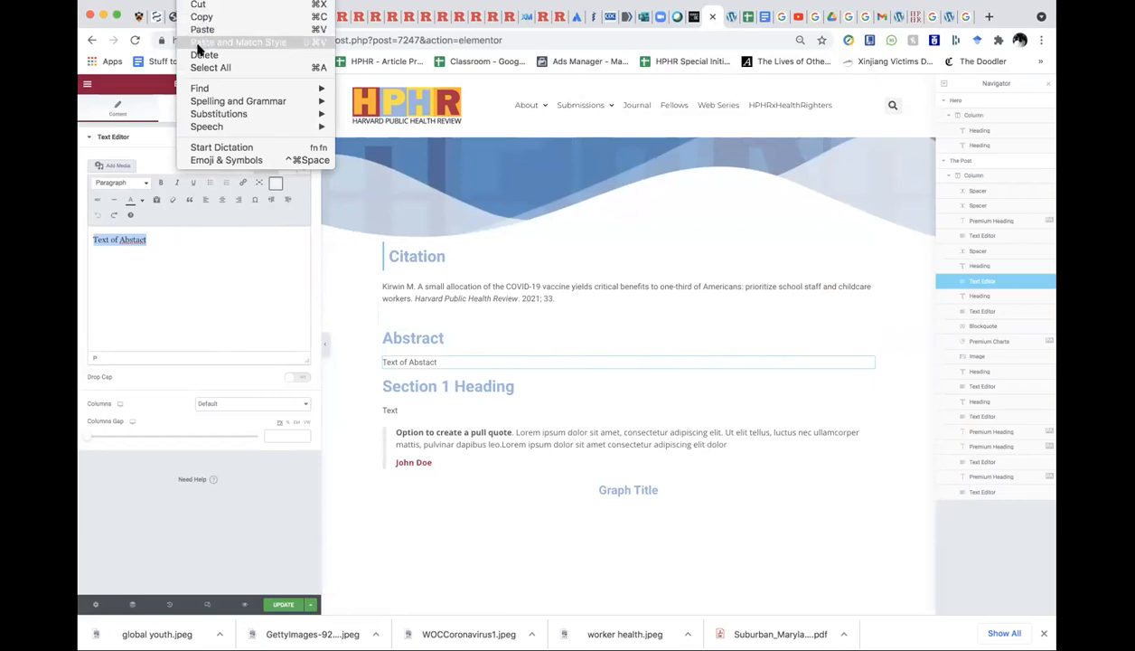
{"action": "left_click", "coordinate": [197, 46]}
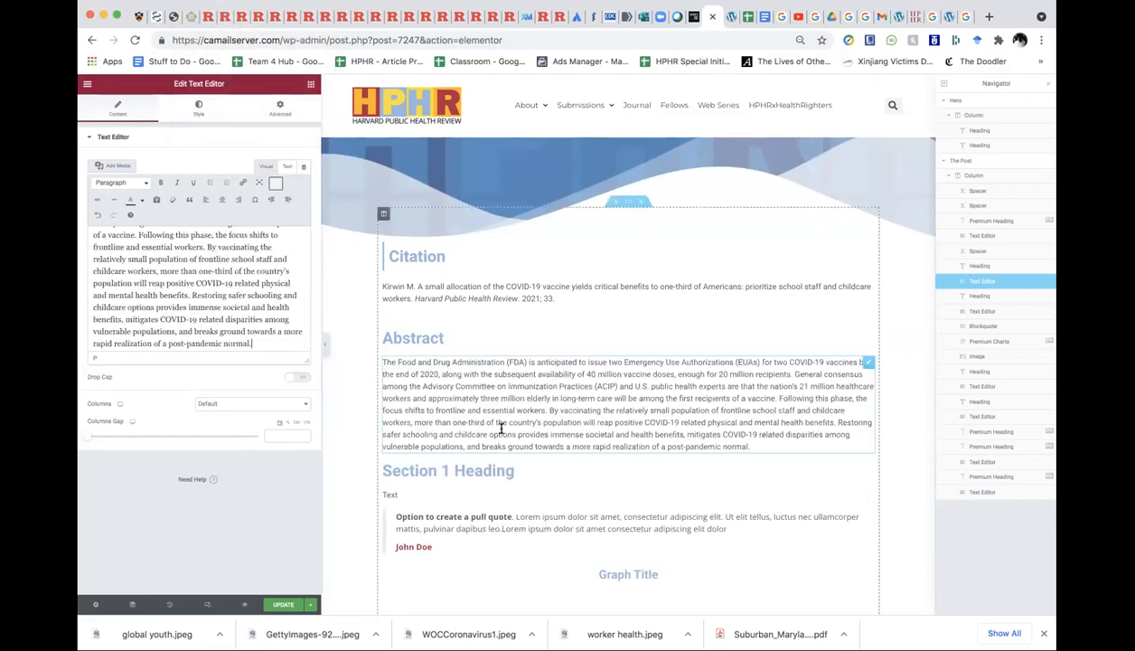
- Select and copy the original article's body text, from the paragraph after the abstract through the last paragraph before References
{"action": "scroll", "coordinate": [537, 418], "scroll_direction": "down", "scroll_amount": 2}
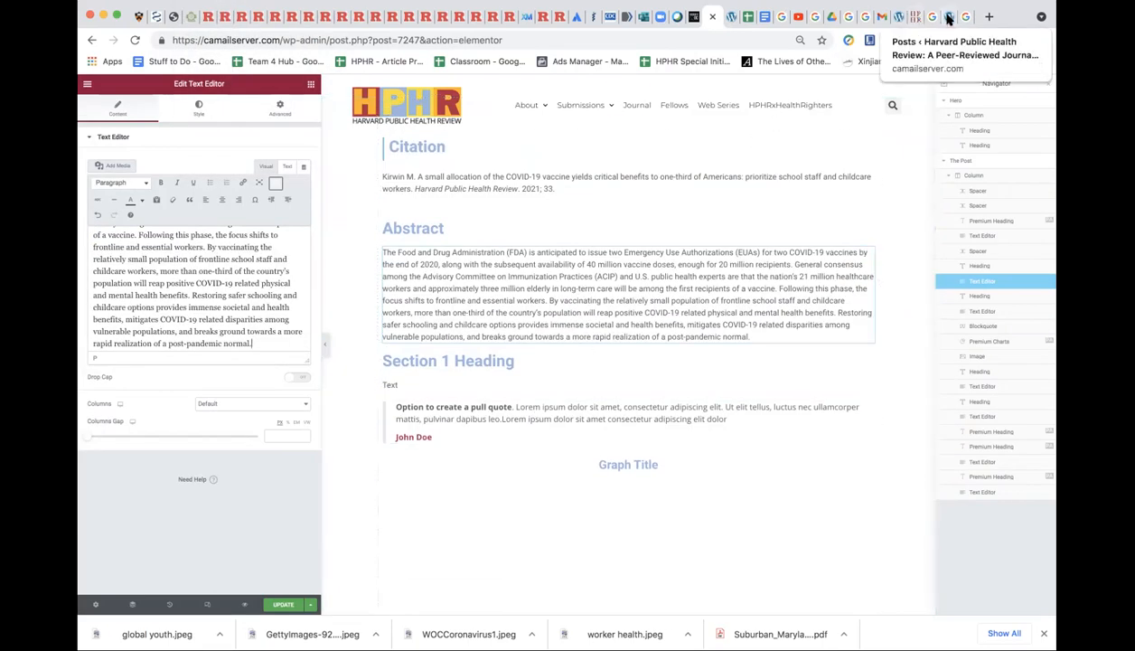
{"action": "left_click", "coordinate": [911, 20]}
{"action": "scroll", "coordinate": [646, 367], "scroll_direction": "down", "scroll_amount": 5}
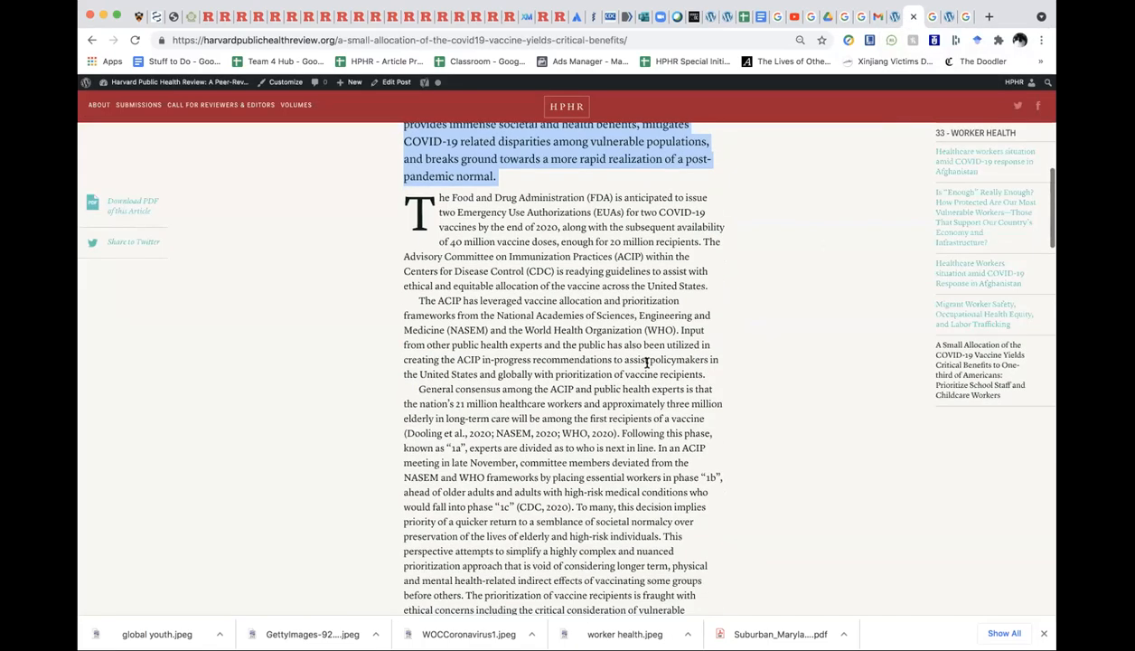
{"action": "left_click", "coordinate": [414, 213]}
{"action": "left_click_drag", "start_coordinate": [404, 203], "coordinate": [533, 370]}
{"action": "scroll", "coordinate": [503, 303], "scroll_direction": "up", "scroll_amount": 1}
{"action": "scroll", "coordinate": [503, 303], "scroll_direction": "up", "scroll_amount": 1}
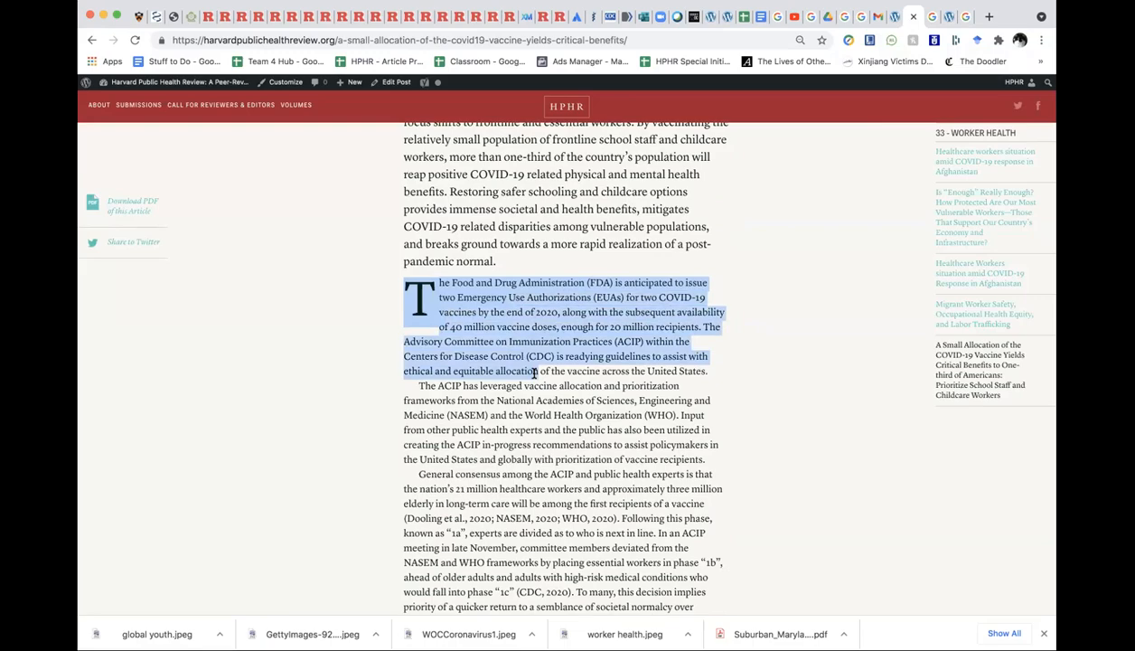
{"action": "scroll", "coordinate": [534, 374], "scroll_direction": "down", "scroll_amount": 5}
{"action": "scroll", "coordinate": [533, 374], "scroll_direction": "down", "scroll_amount": 15}
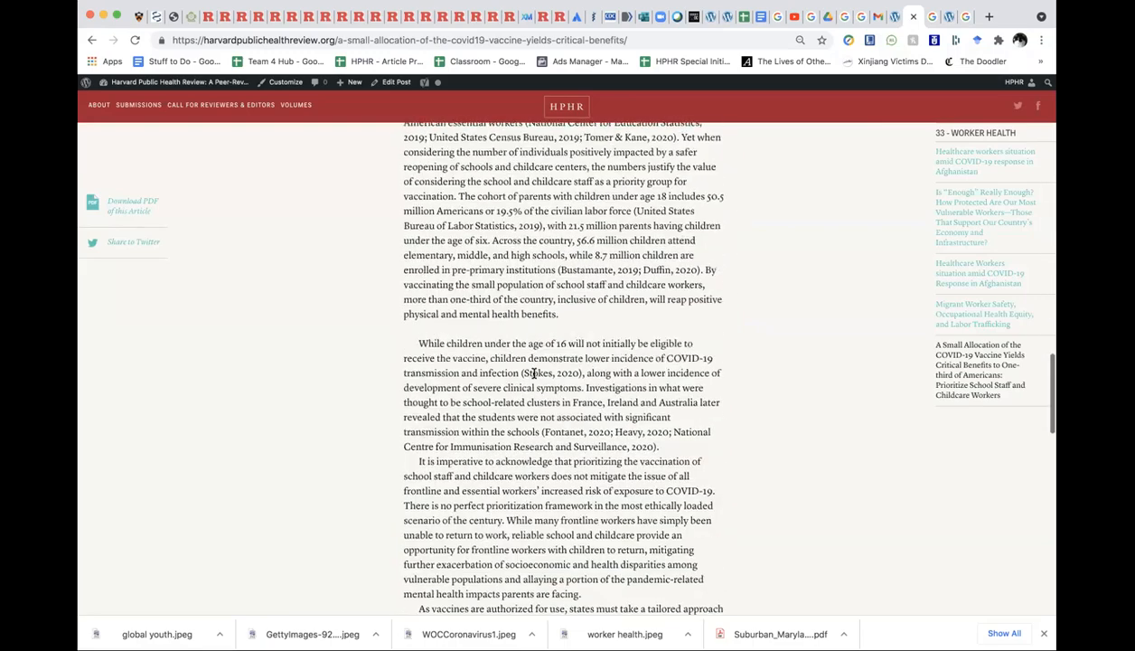
{"action": "scroll", "coordinate": [534, 375], "scroll_direction": "down", "scroll_amount": 3}
{"action": "scroll", "coordinate": [535, 374], "scroll_direction": "up", "scroll_amount": 1}
{"action": "left_click", "coordinate": [675, 242], "text": "shift"}
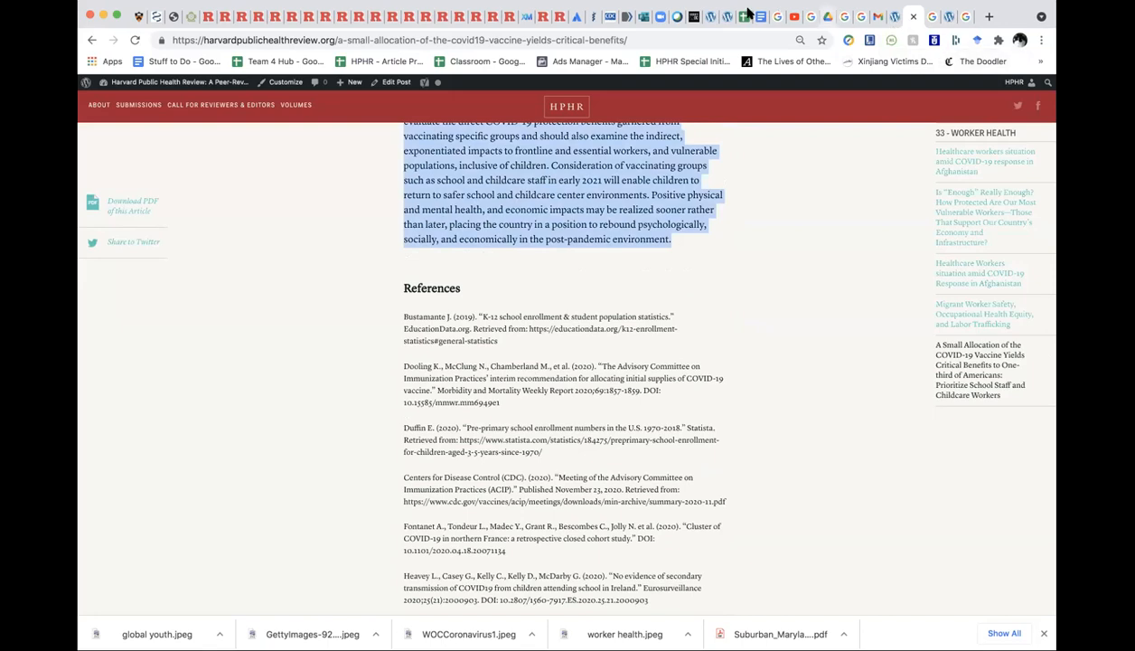
- Return to the Elementor template and replace the placeholder text under Section 1 Heading with the copied article body
{"action": "left_click", "coordinate": [711, 17]}
{"action": "left_click", "coordinate": [707, 18]}
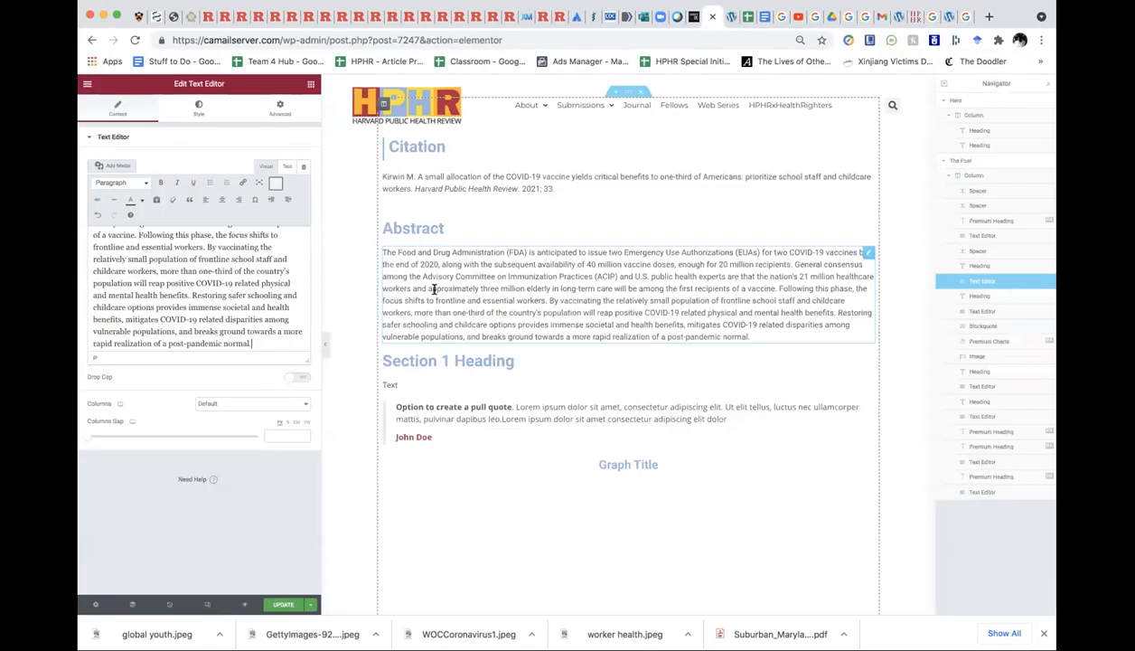
{"action": "left_click", "coordinate": [497, 384]}
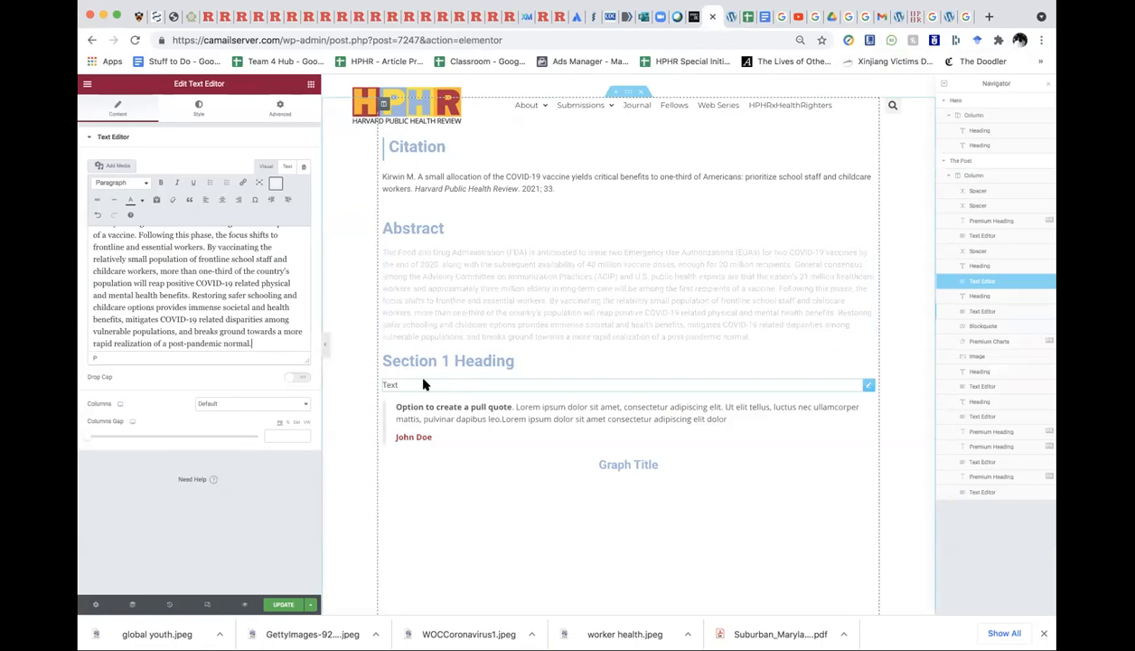
{"action": "key", "text": "ctrl+a"}
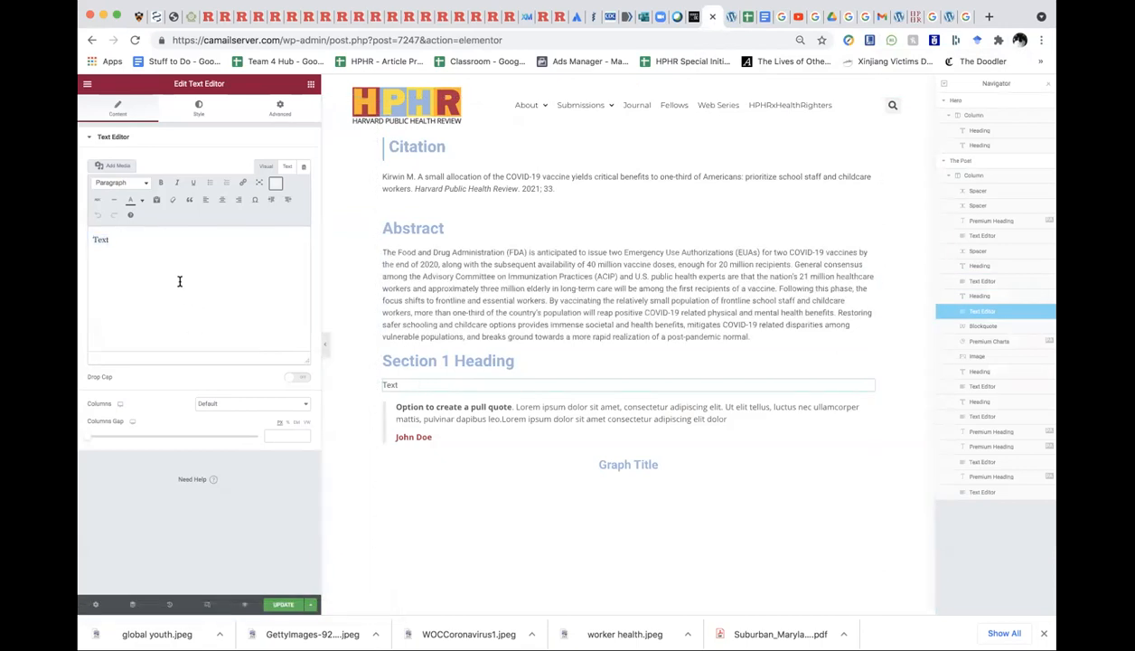
{"action": "key", "text": "ctrl+v"}
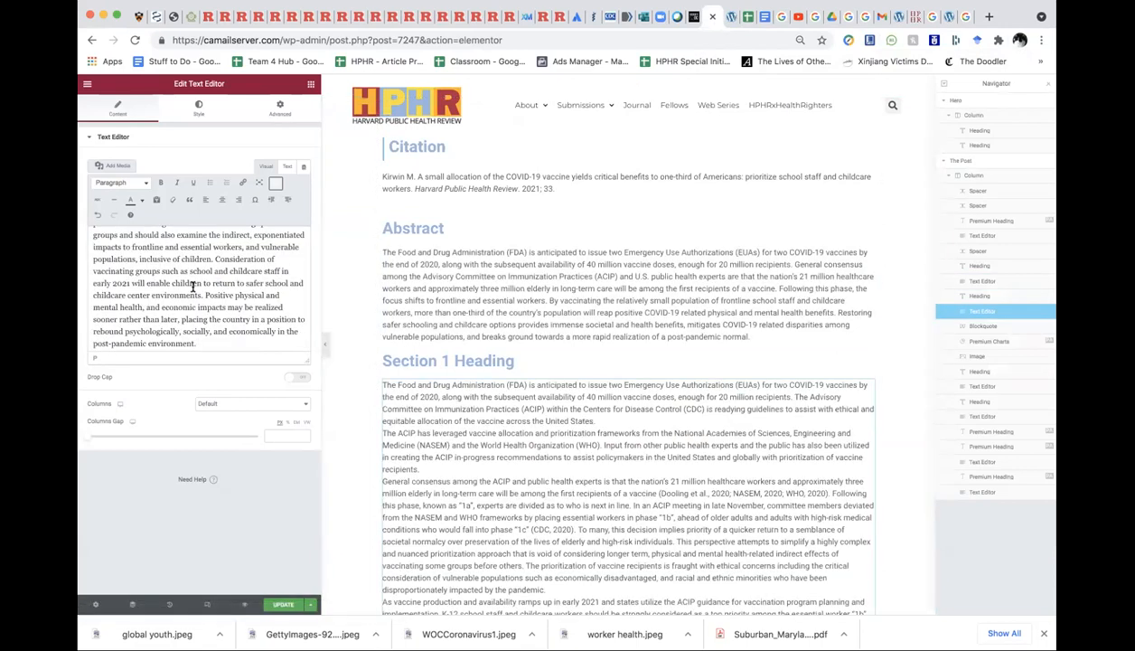
- Check the original article for a section heading between the abstract and body, and delete the template's Section 1 Heading widget
{"action": "left_click", "coordinate": [404, 354]}
{"action": "left_click_drag", "start_coordinate": [525, 361], "coordinate": [376, 361]}
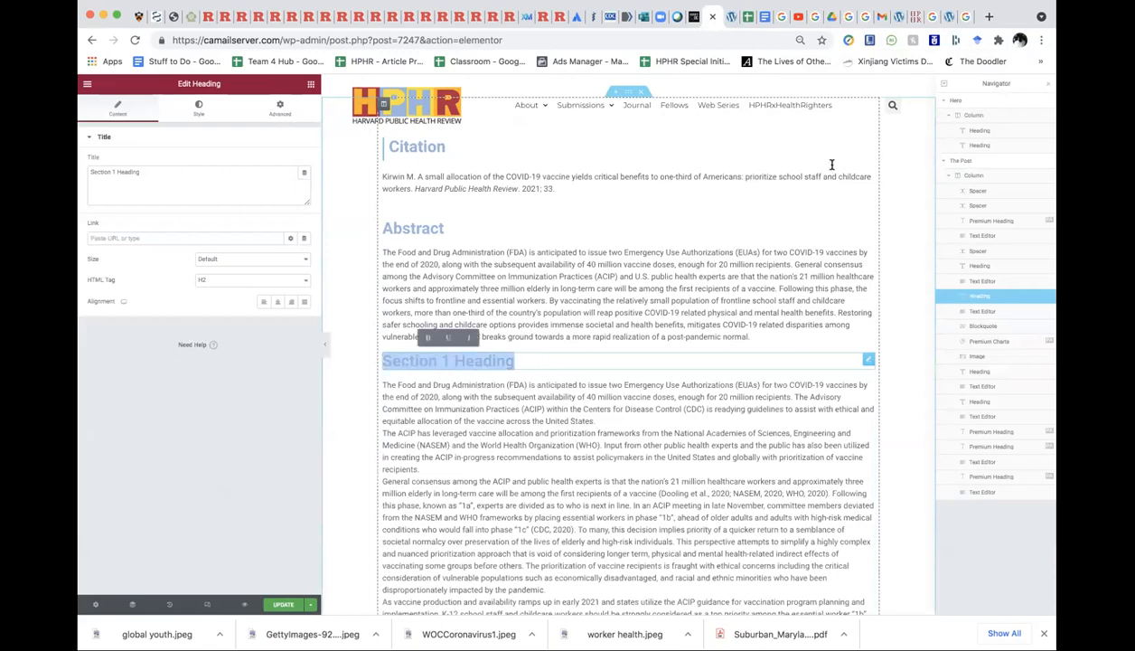
{"action": "left_click", "coordinate": [913, 16]}
{"action": "scroll", "coordinate": [632, 329], "scroll_direction": "up", "scroll_amount": 20}
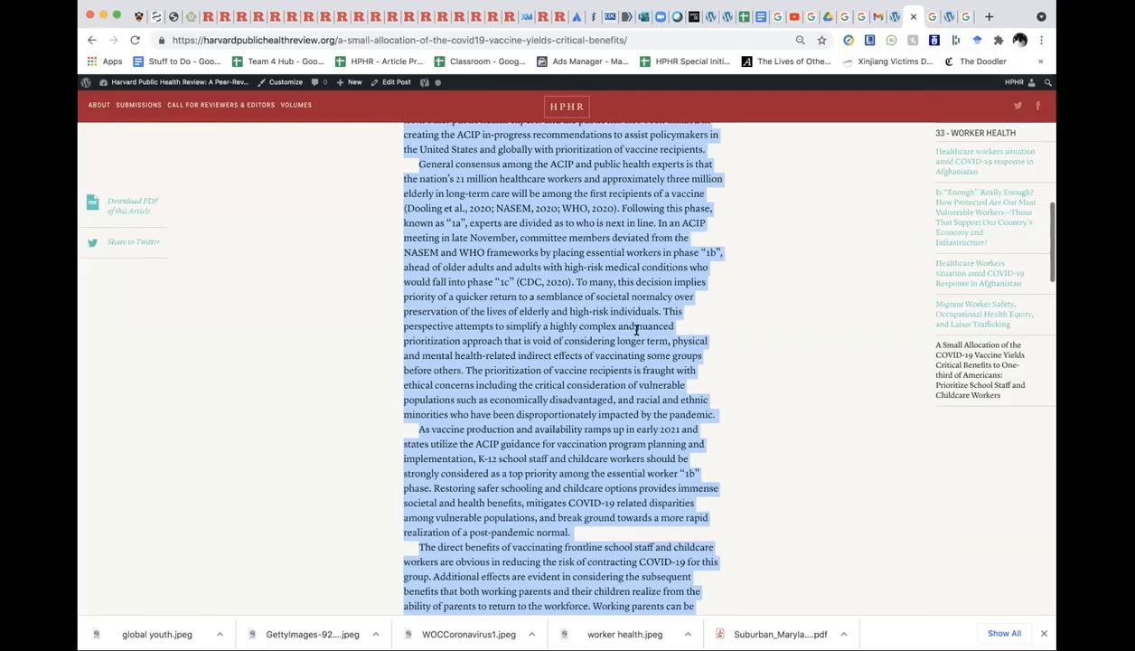
{"action": "scroll", "coordinate": [636, 332], "scroll_direction": "down", "scroll_amount": 5}
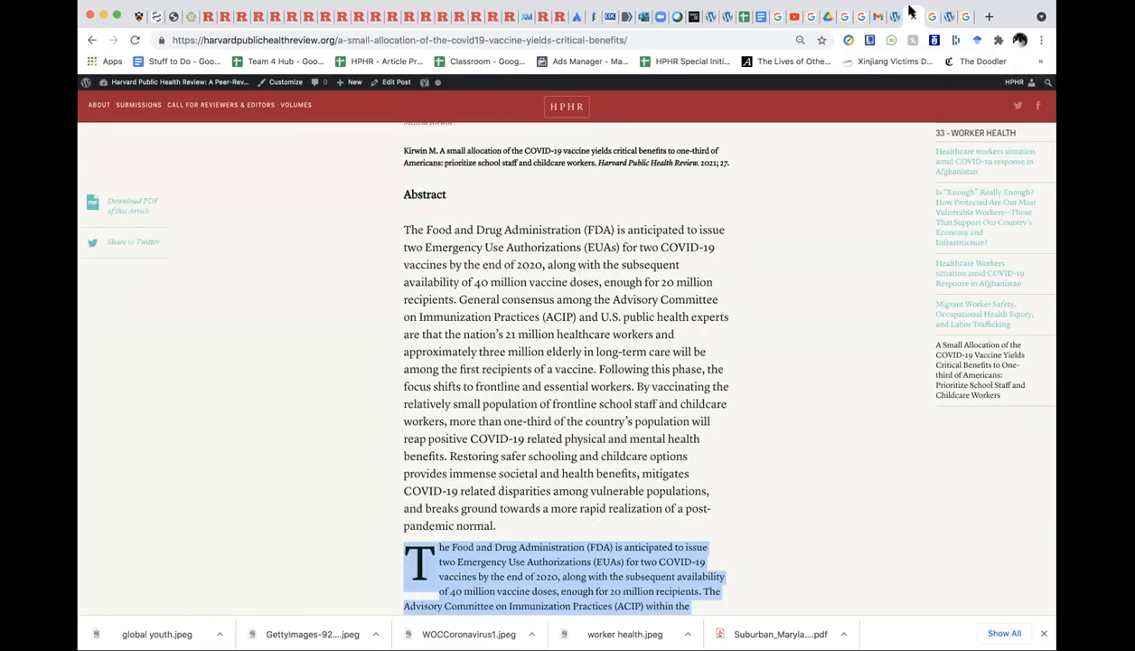
{"action": "left_click", "coordinate": [875, 17]}
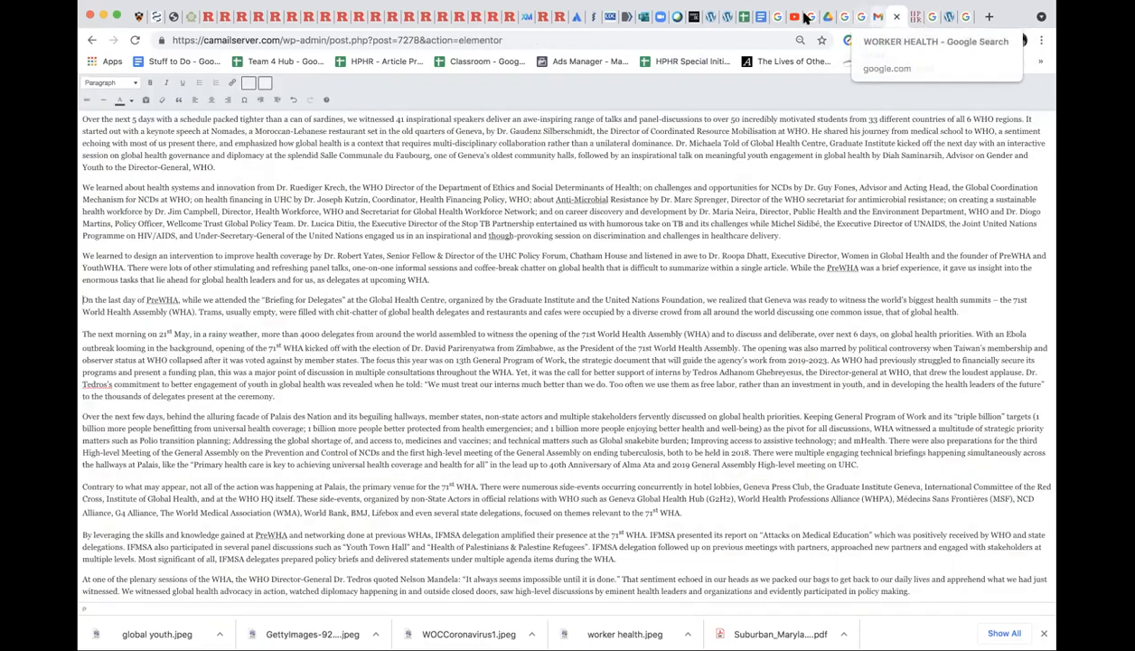
{"action": "left_click", "coordinate": [710, 17]}
{"action": "left_click", "coordinate": [695, 17]}
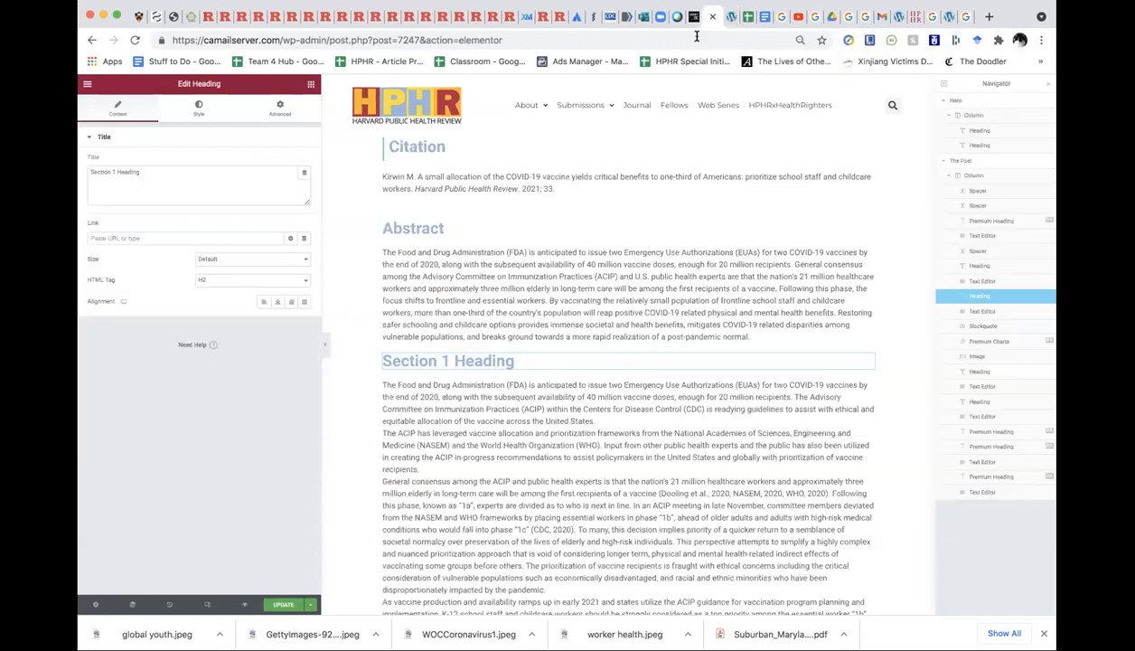
{"action": "right_click", "coordinate": [434, 361]}
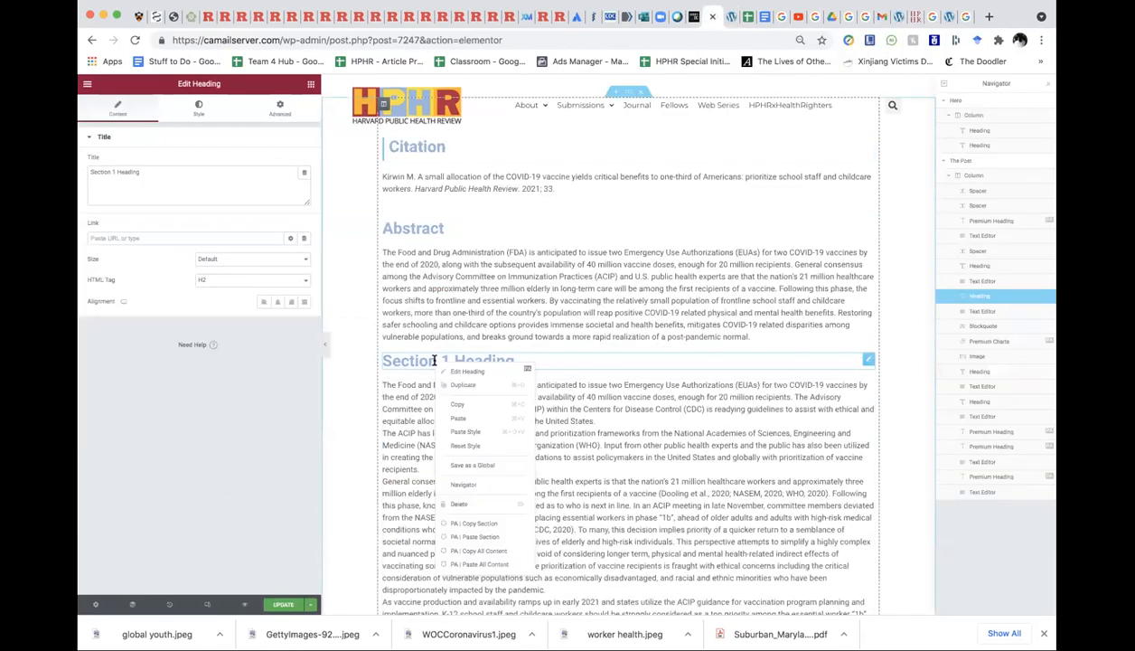
{"action": "left_click", "coordinate": [458, 503]}
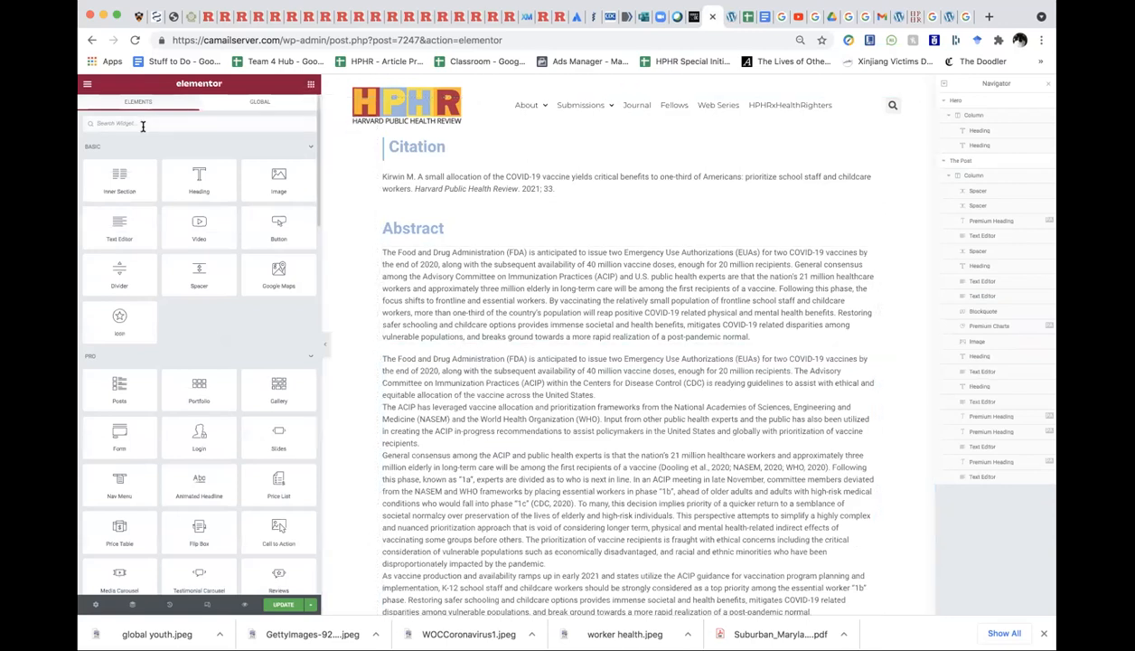
- Search the widgets for "div" and insert a Divider between the citation and the Abstract heading
{"action": "type", "text": "cha"}
{"action": "key", "text": "BackSpace"}
{"action": "key", "text": "BackSpace"}
{"action": "key", "text": "BackSpace"}
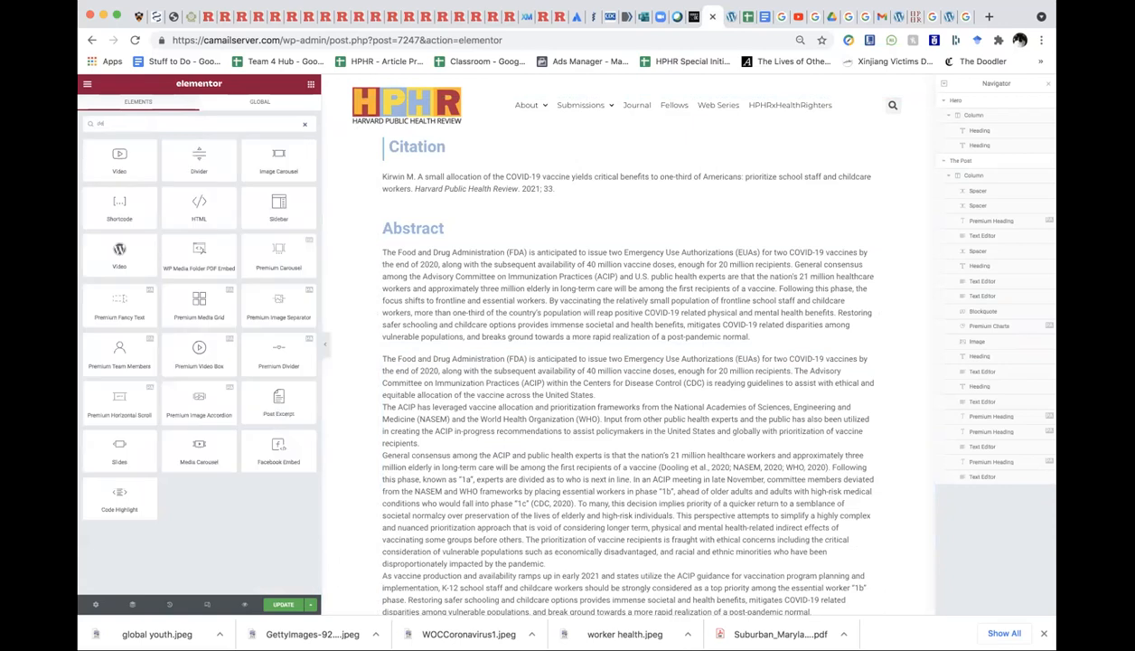
{"action": "type", "text": "div"}
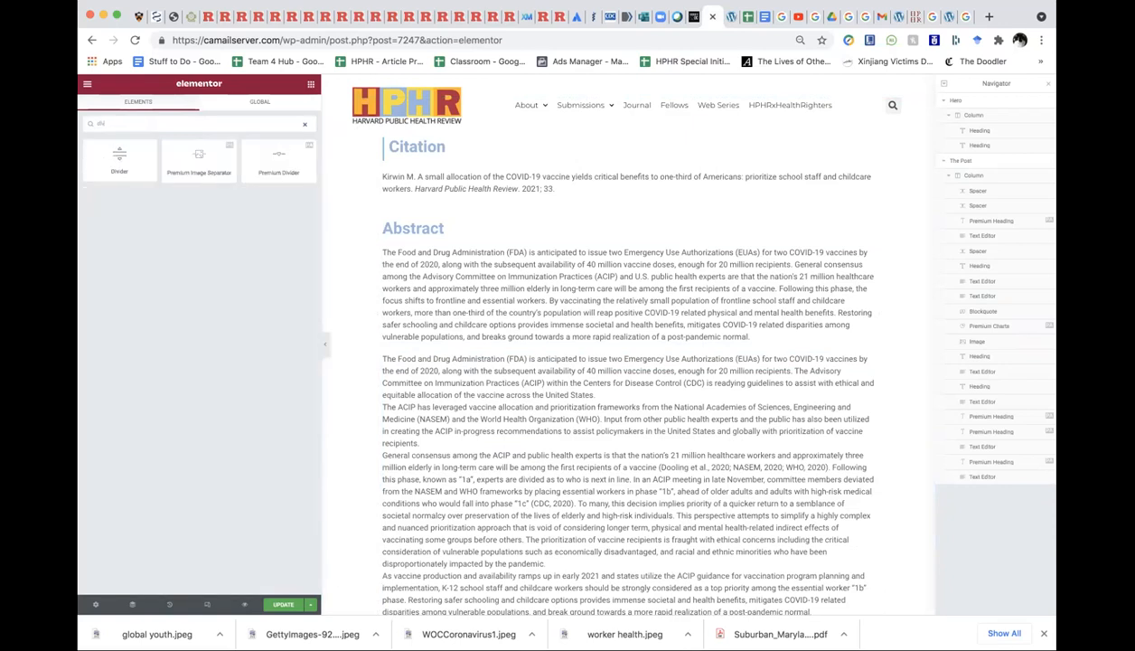
{"action": "left_click_drag", "start_coordinate": [122, 150], "coordinate": [432, 212]}
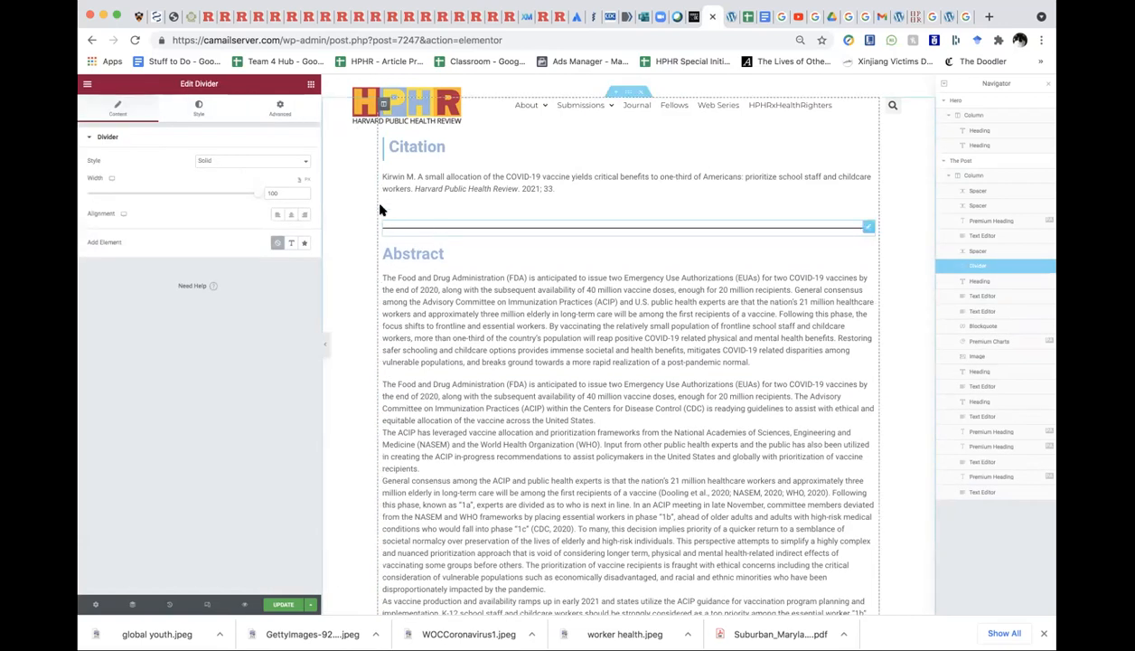
- Set the new divider's color to the global Primary color
{"action": "left_click", "coordinate": [199, 108]}
{"action": "left_click", "coordinate": [290, 162]}
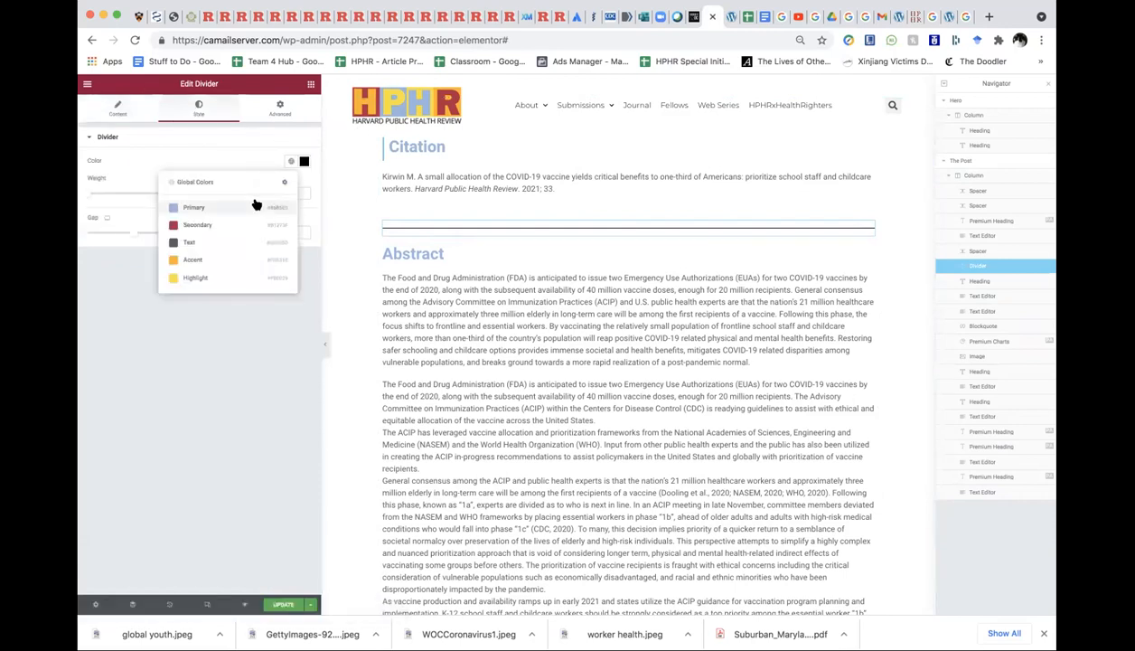
{"action": "left_click", "coordinate": [254, 207]}
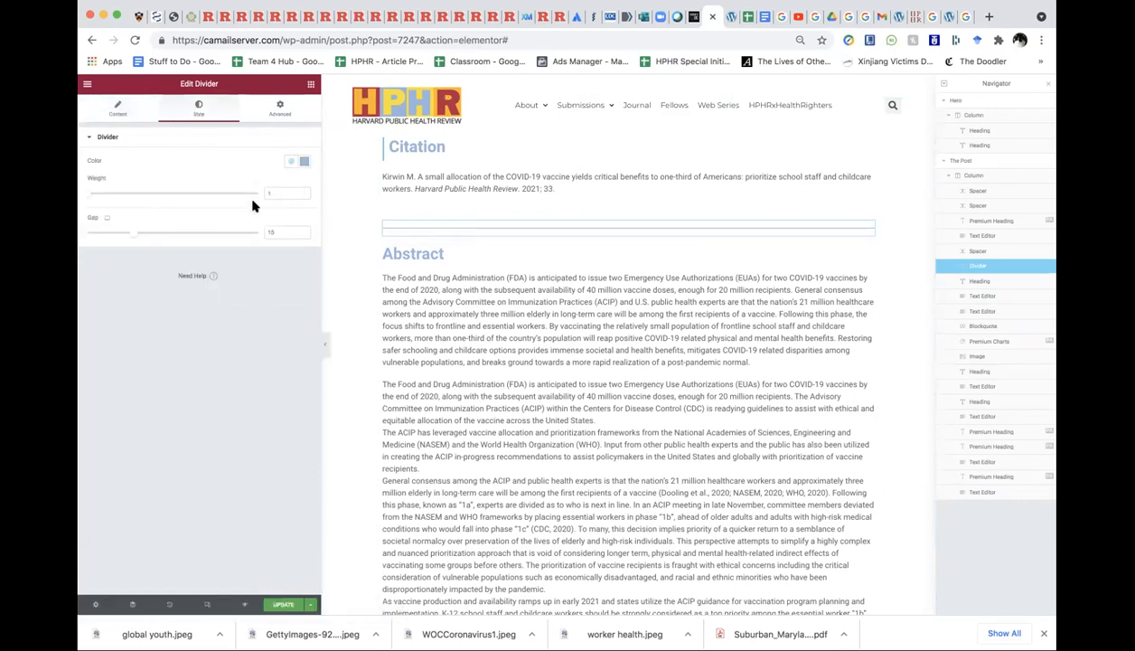
- Delete the Spacer widget between the citation text and the divider
{"action": "left_click", "coordinate": [419, 208]}
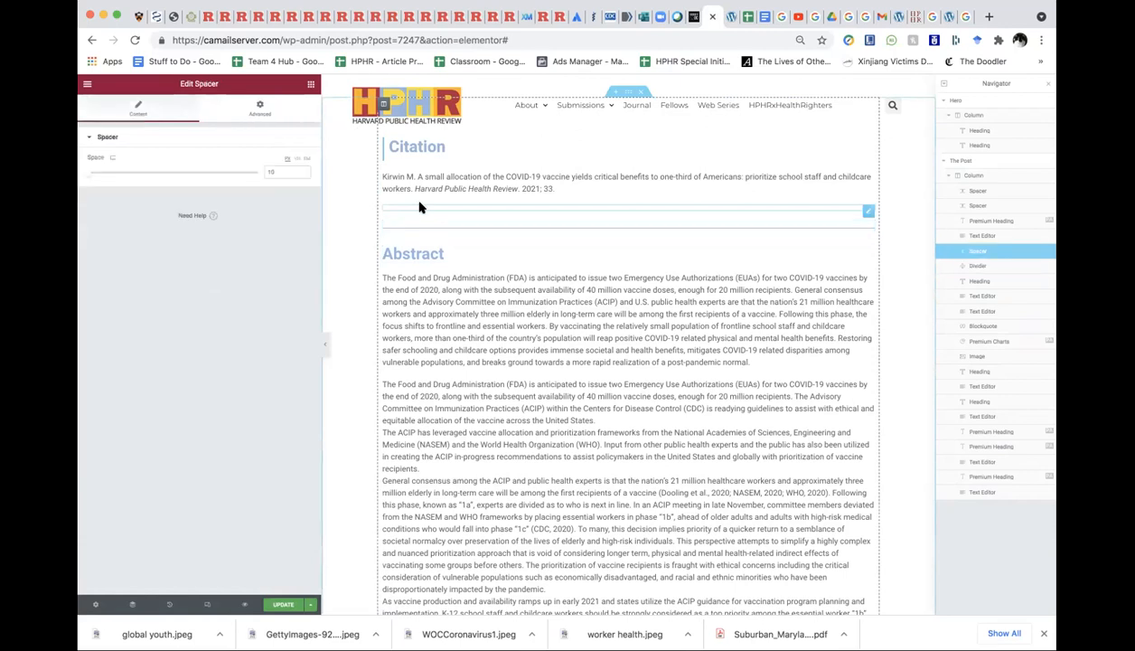
{"action": "right_click", "coordinate": [419, 208]}
{"action": "left_click", "coordinate": [441, 348]}
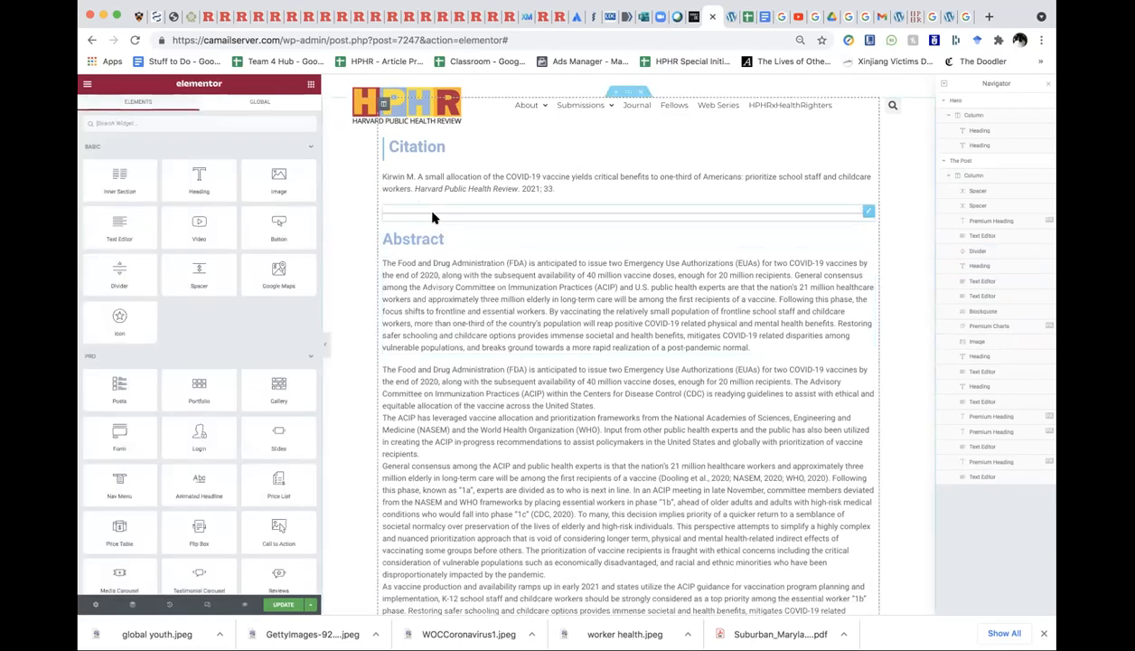
- Duplicate the divider and move the copy between the abstract text and the article body
{"action": "right_click", "coordinate": [432, 217]}
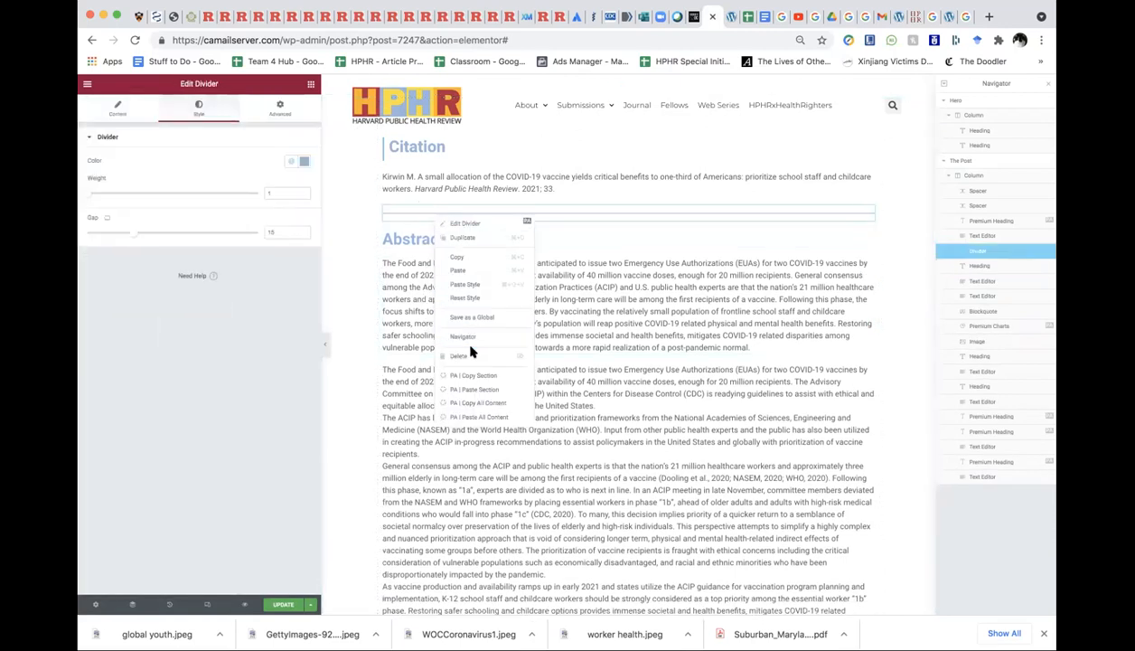
{"action": "left_click", "coordinate": [471, 236]}
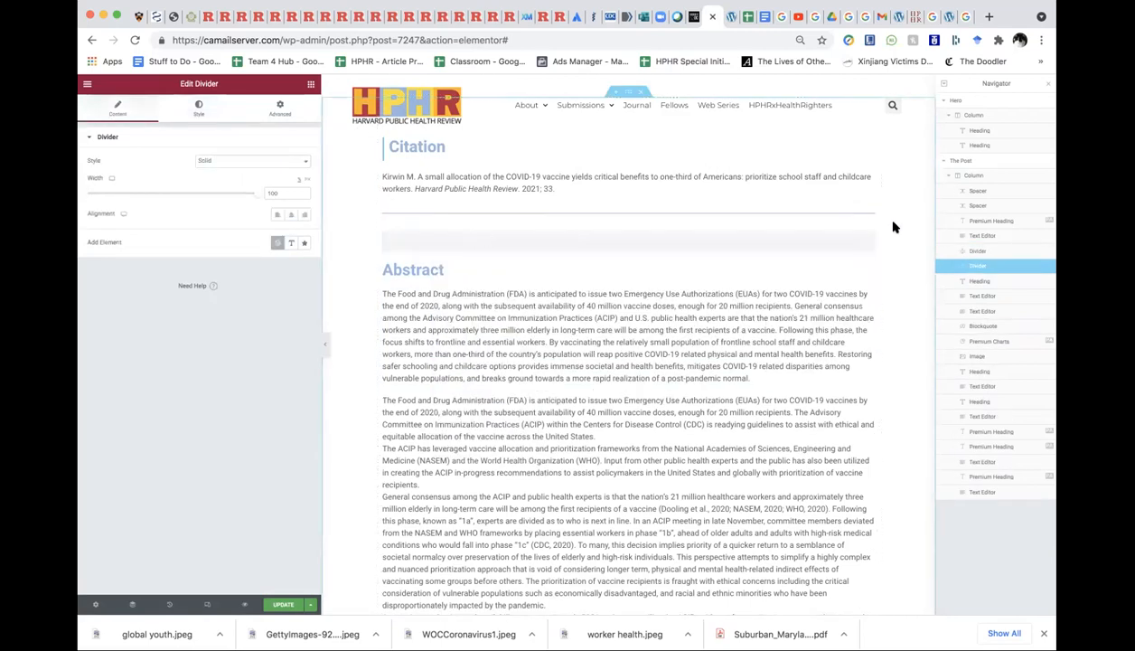
{"action": "left_click_drag", "start_coordinate": [868, 236], "coordinate": [851, 365]}
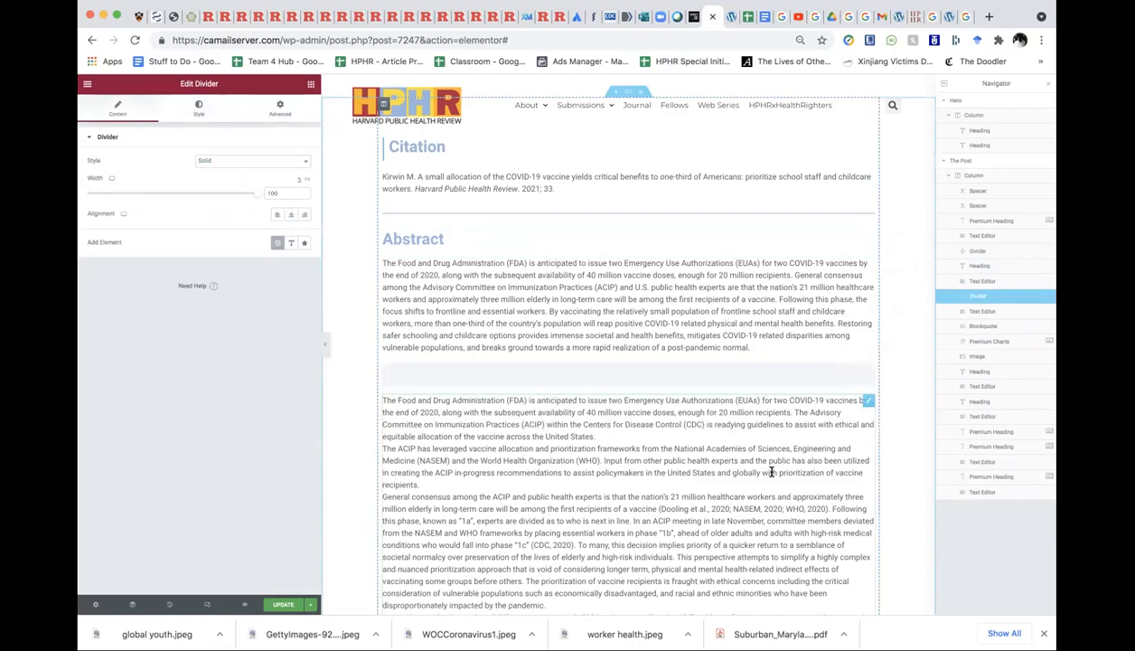
- Insert a blank line after each of the first three paragraphs of the article body, through the "General consensus" paragraph
{"action": "scroll", "coordinate": [773, 471], "scroll_direction": "down", "scroll_amount": 3}
{"action": "scroll", "coordinate": [773, 471], "scroll_direction": "down", "scroll_amount": 3}
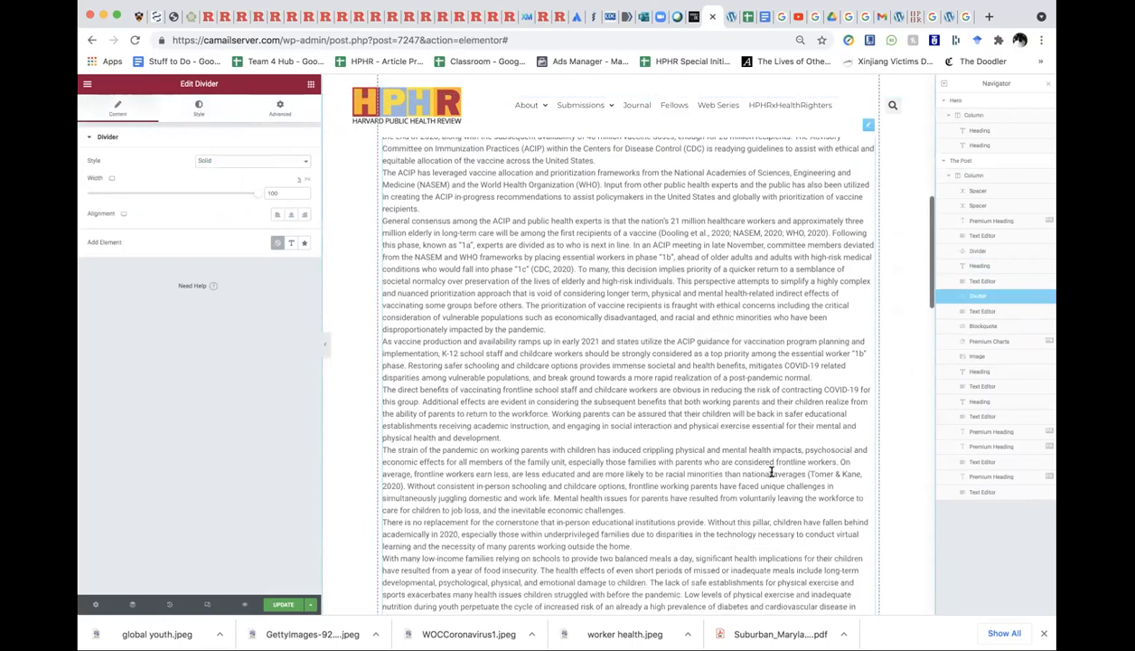
{"action": "left_click", "coordinate": [442, 213]}
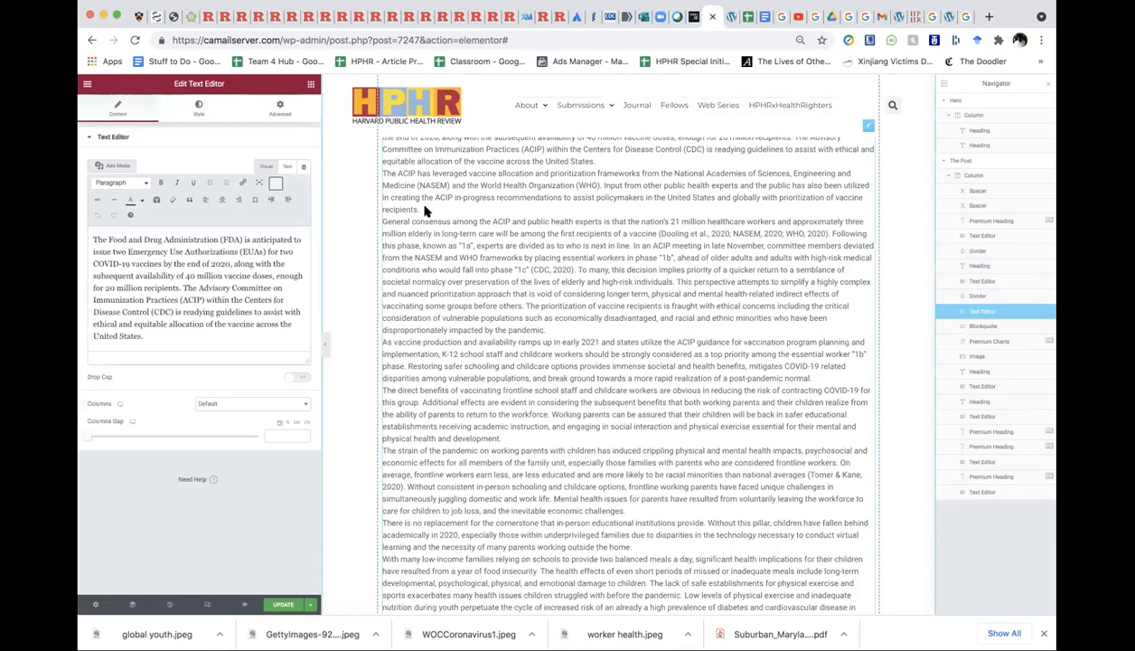
{"action": "left_click", "coordinate": [213, 309]}
{"action": "scroll", "coordinate": [212, 309], "scroll_direction": "down", "scroll_amount": 2}
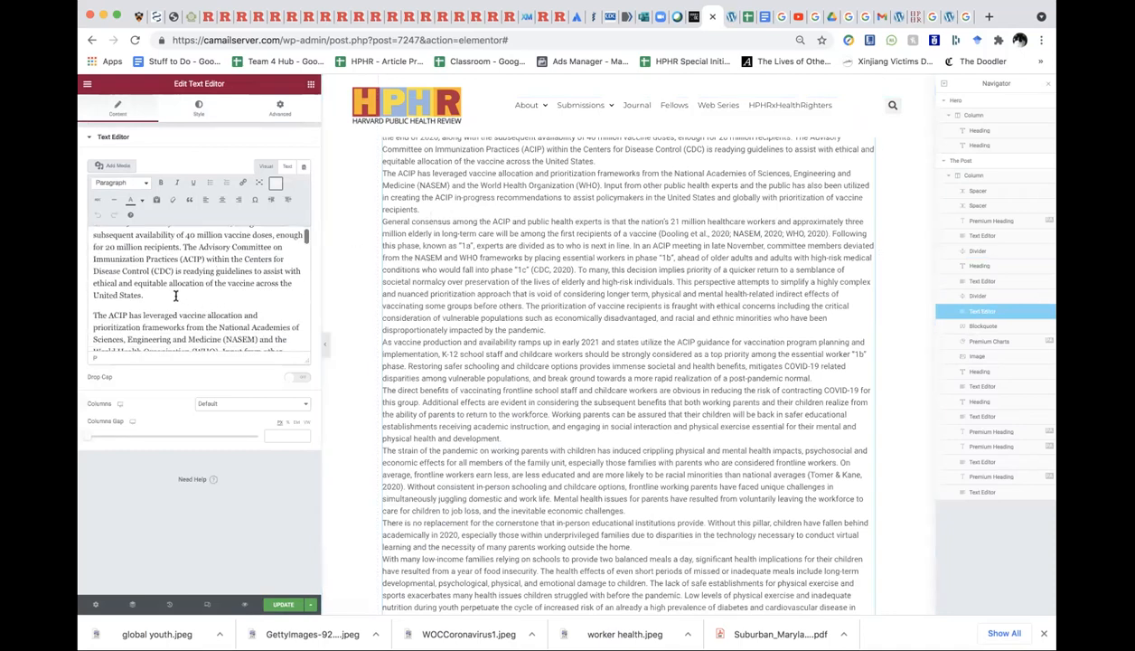
{"action": "key", "text": "Return"}
{"action": "scroll", "coordinate": [194, 284], "scroll_direction": "down", "scroll_amount": 4}
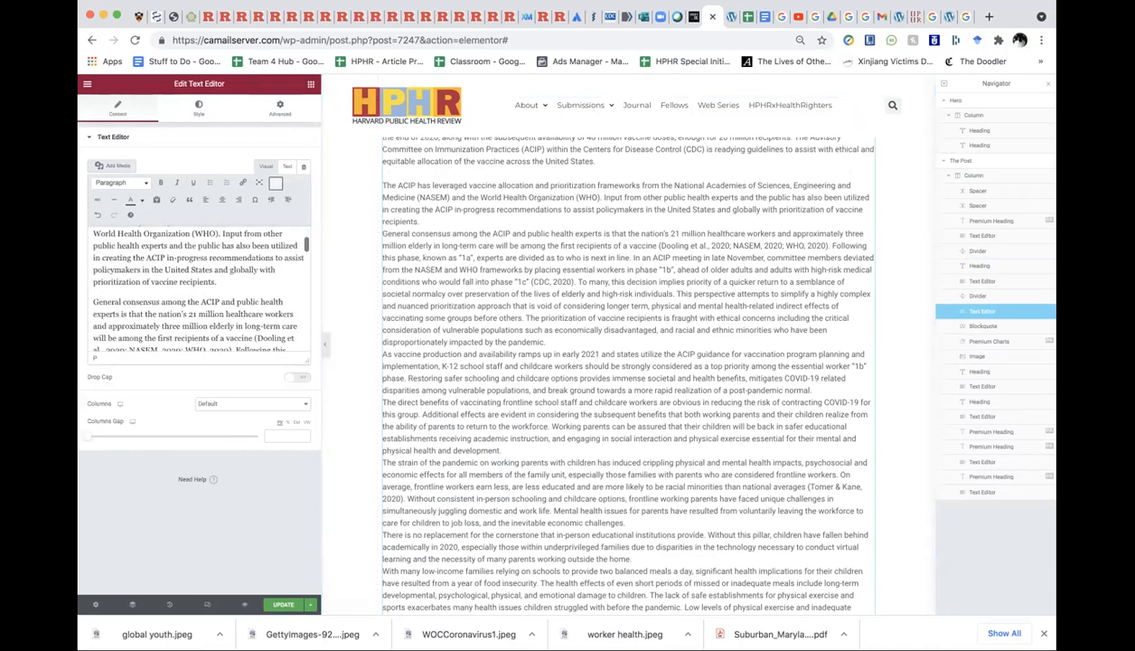
{"action": "key", "text": "Return"}
{"action": "scroll", "coordinate": [228, 271], "scroll_direction": "down", "scroll_amount": 5}
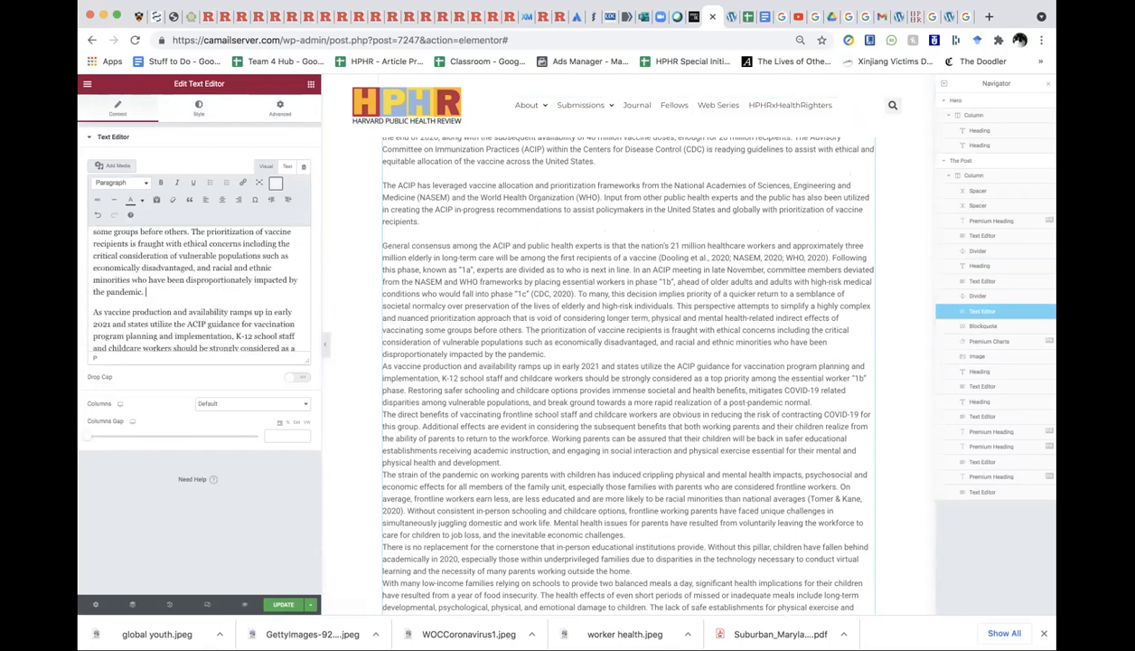
{"action": "key", "text": "Return"}
- Add blank lines after the body paragraphs starting "As vaccine production", "The direct benefits" and "The strain of the pandemic"
{"action": "scroll", "coordinate": [210, 287], "scroll_direction": "down", "scroll_amount": 3}
{"action": "left_click", "coordinate": [208, 276]}
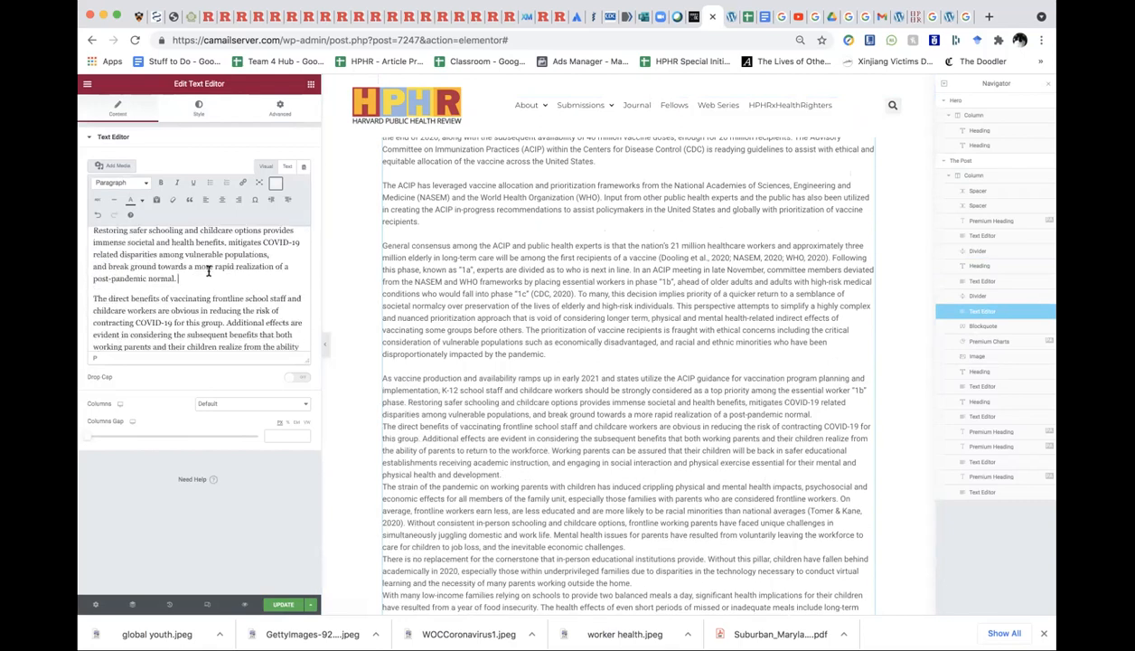
{"action": "key", "text": "Return"}
{"action": "scroll", "coordinate": [195, 298], "scroll_direction": "down", "scroll_amount": 3}
{"action": "left_click", "coordinate": [188, 246]}
{"action": "key", "text": "Return"}
{"action": "scroll", "coordinate": [175, 284], "scroll_direction": "down", "scroll_amount": 4}
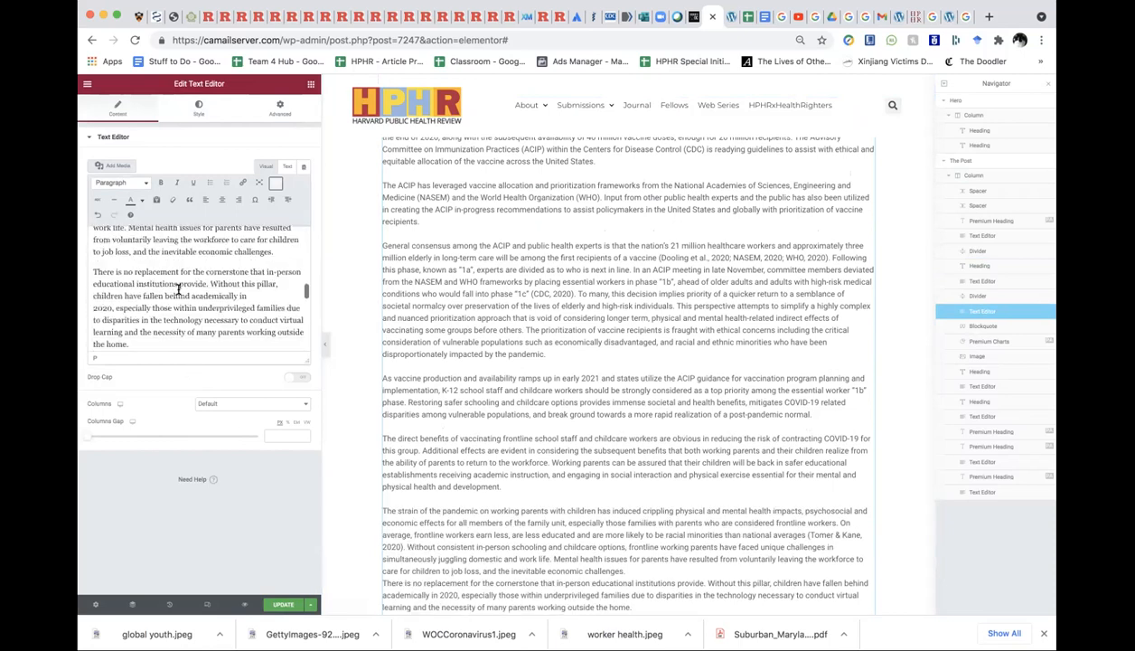
{"action": "left_click", "coordinate": [277, 254]}
{"action": "key", "text": "Return"}
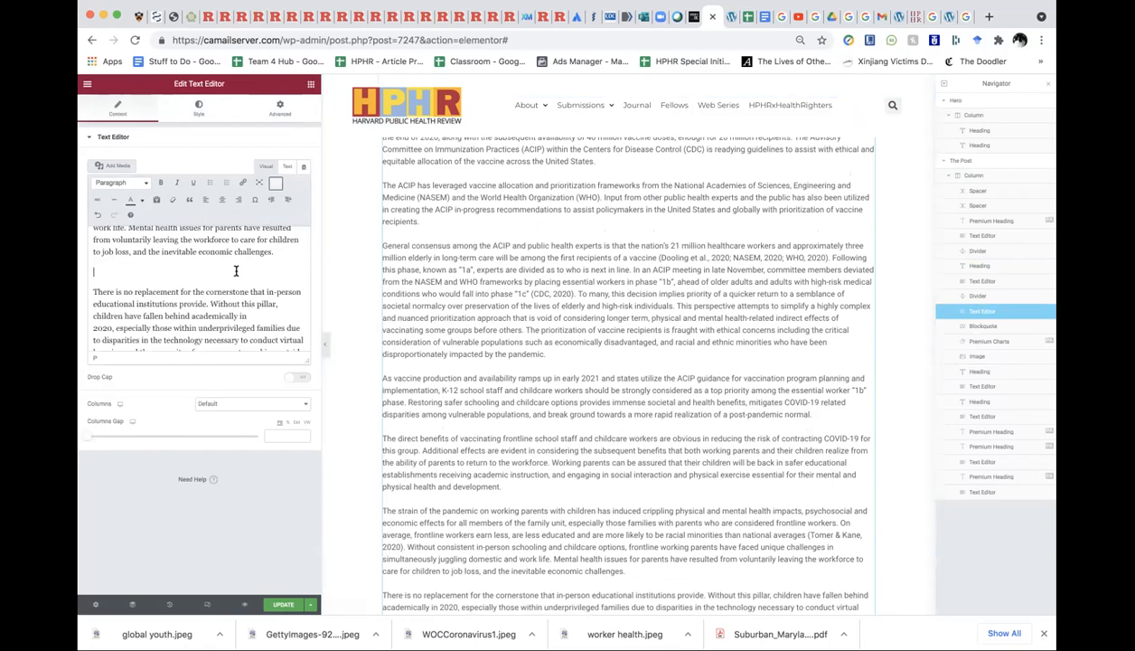
- Add blank lines after the body paragraphs starting "There is no replacement", "With many low-income families" and "The population of 3.7 million"
{"action": "scroll", "coordinate": [236, 271], "scroll_direction": "down", "scroll_amount": 3}
{"action": "left_click", "coordinate": [214, 244]}
{"action": "key", "text": "Return"}
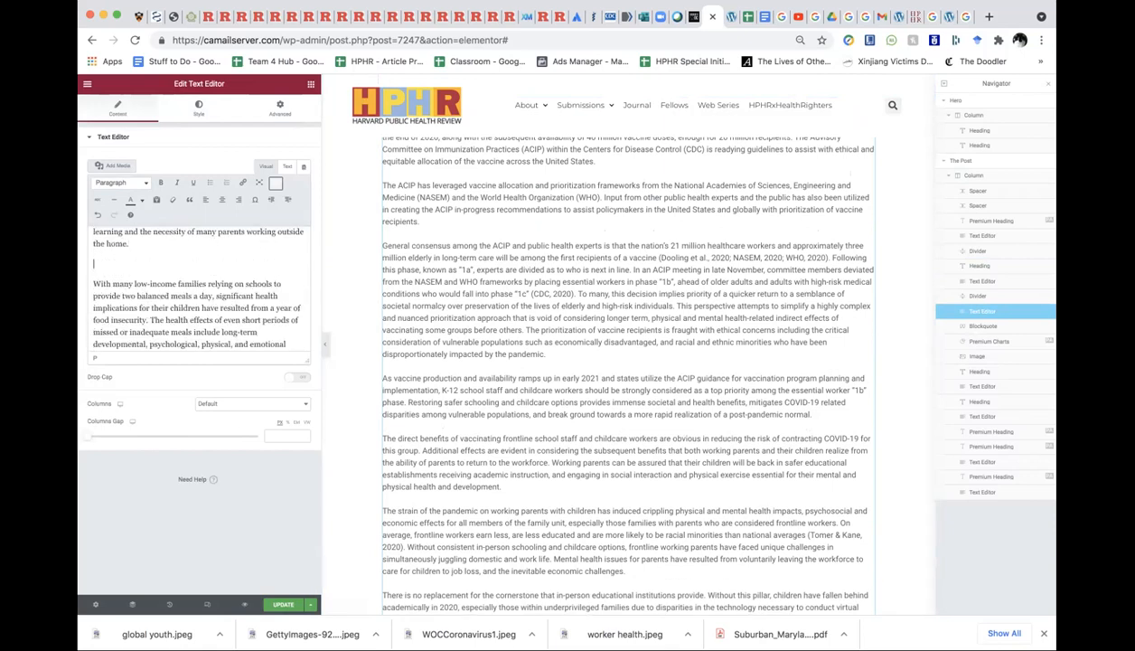
{"action": "scroll", "coordinate": [183, 285], "scroll_direction": "down", "scroll_amount": 6}
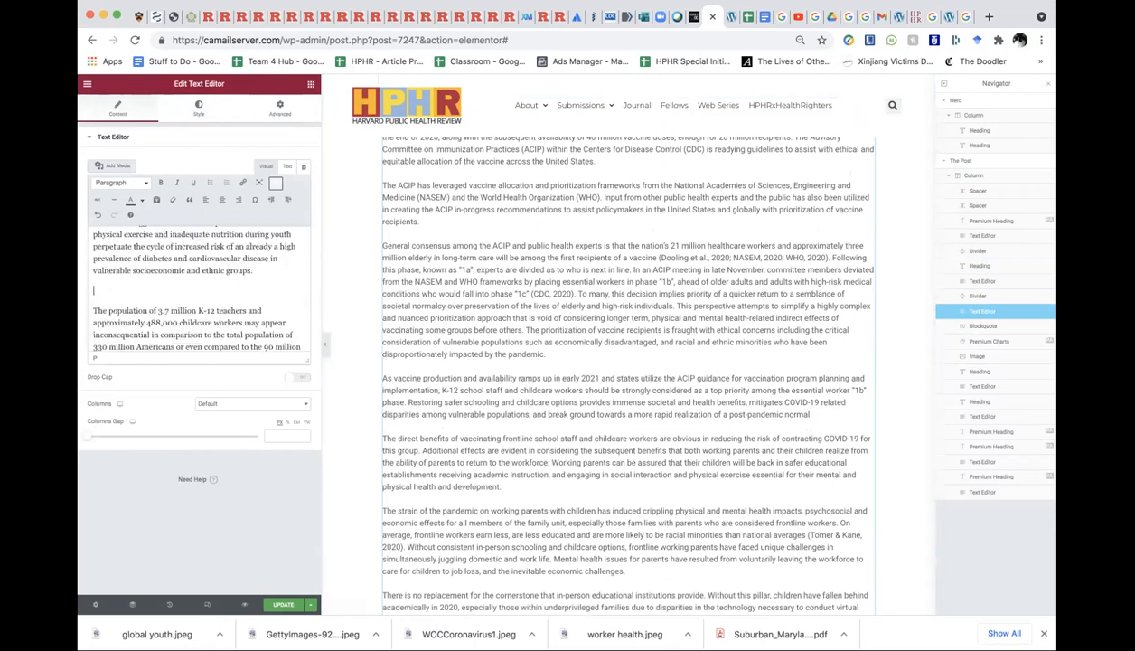
{"action": "scroll", "coordinate": [257, 259], "scroll_direction": "down", "scroll_amount": 8}
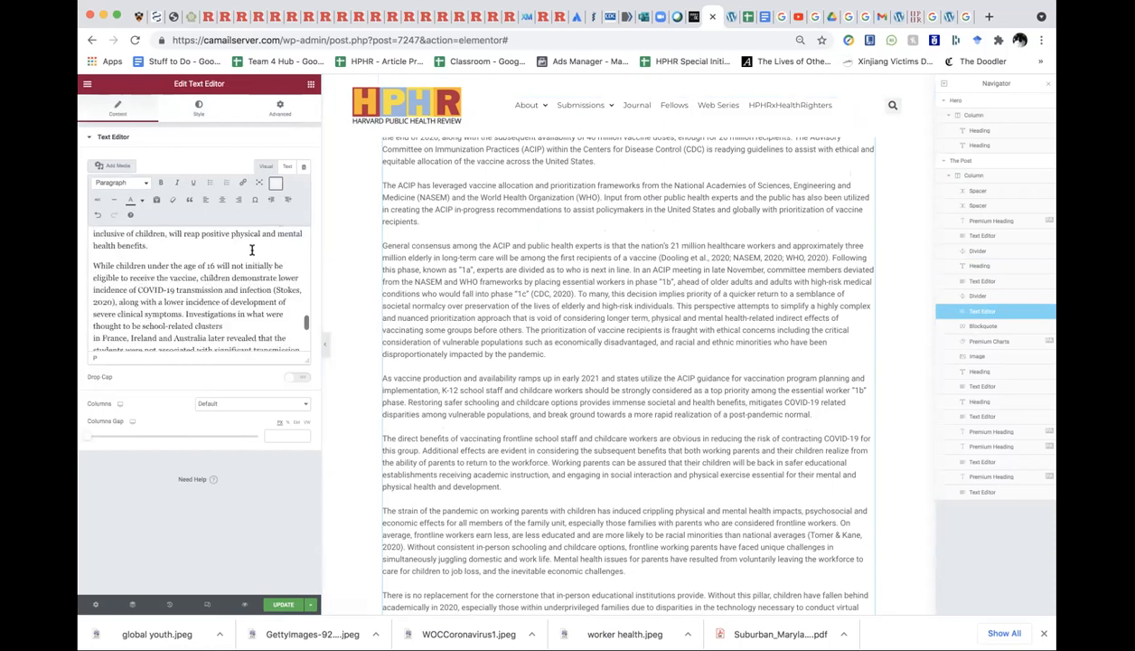
{"action": "scroll", "coordinate": [250, 247], "scroll_direction": "down", "scroll_amount": 6}
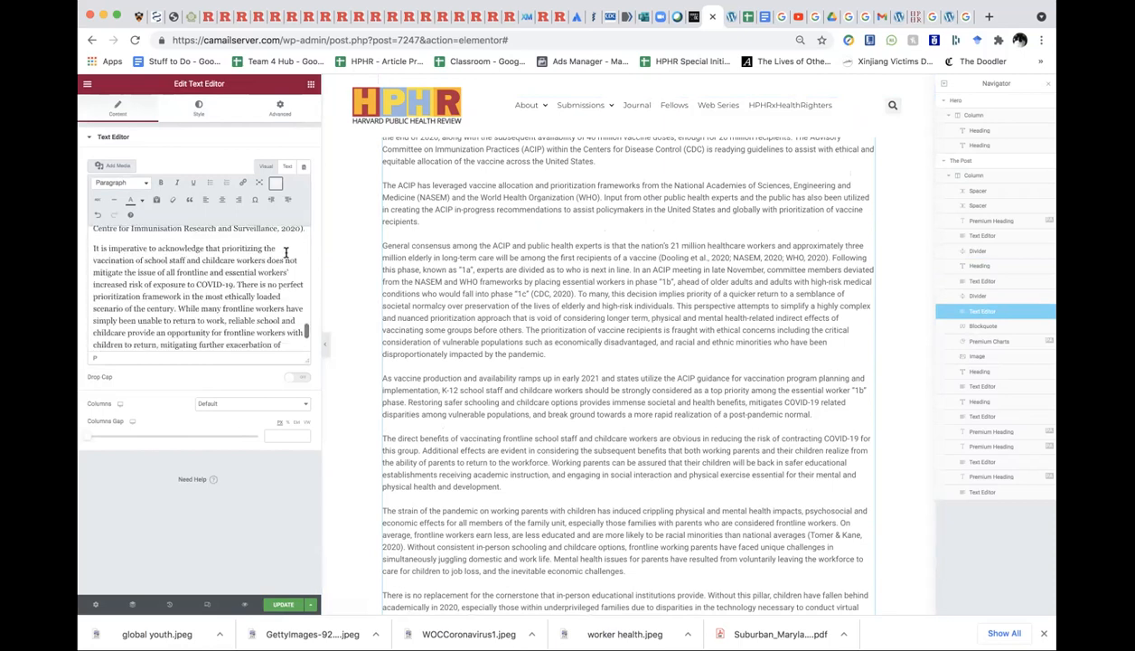
- Add blank lines after the body paragraphs starting "While children under" and "It is imperative", and update the page
{"action": "scroll", "coordinate": [279, 269], "scroll_direction": "up", "scroll_amount": 1}
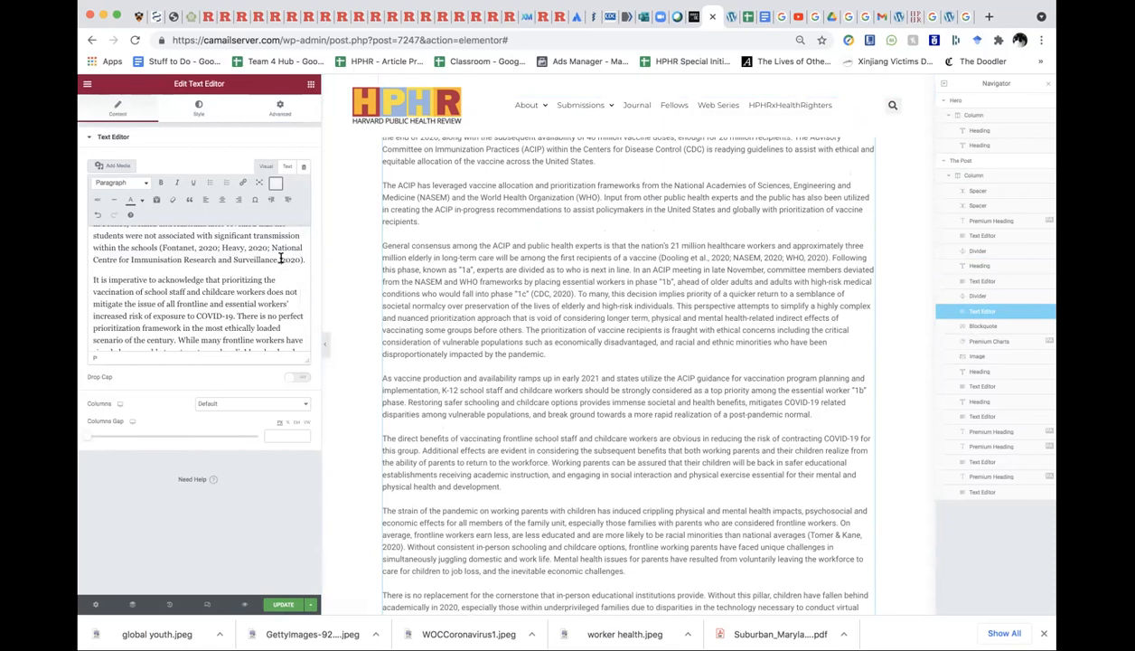
{"action": "scroll", "coordinate": [172, 263], "scroll_direction": "down", "scroll_amount": 10}
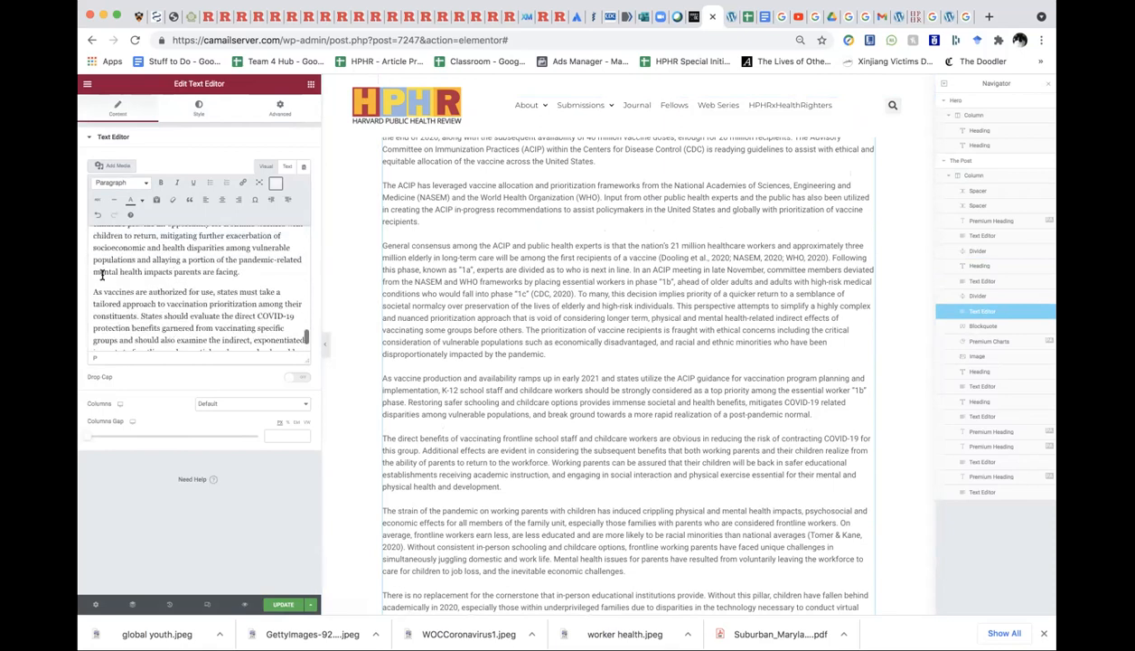
{"action": "scroll", "coordinate": [93, 281], "scroll_direction": "down", "scroll_amount": 4}
{"action": "scroll", "coordinate": [199, 289], "scroll_direction": "up", "scroll_amount": 5}
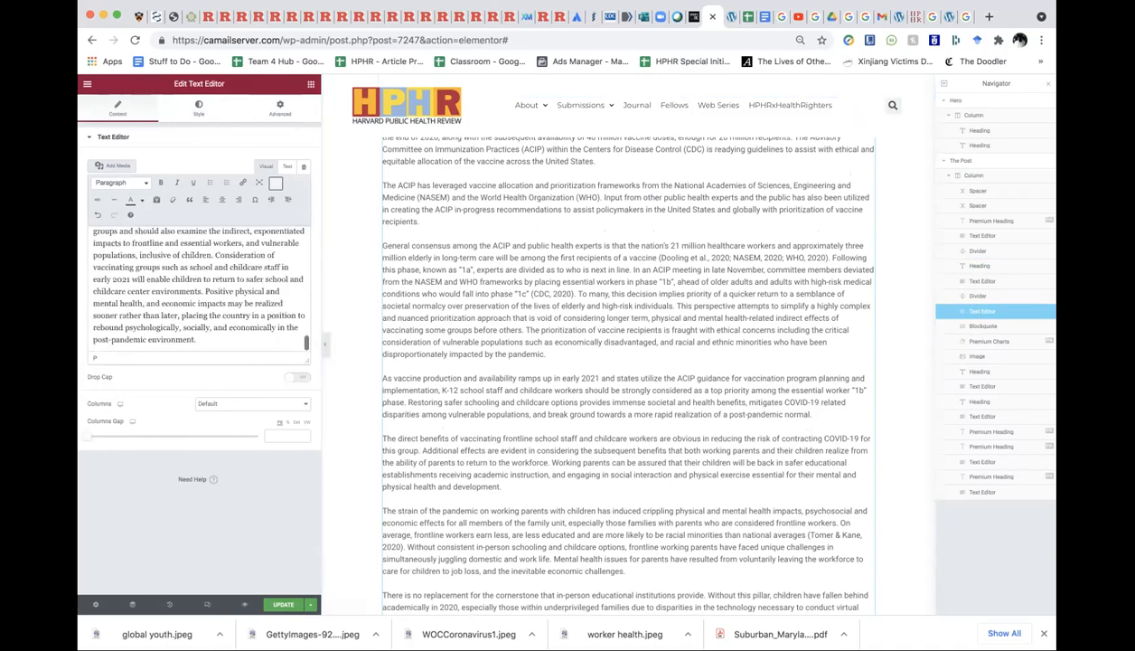
{"action": "scroll", "coordinate": [447, 354], "scroll_direction": "down", "scroll_amount": 15}
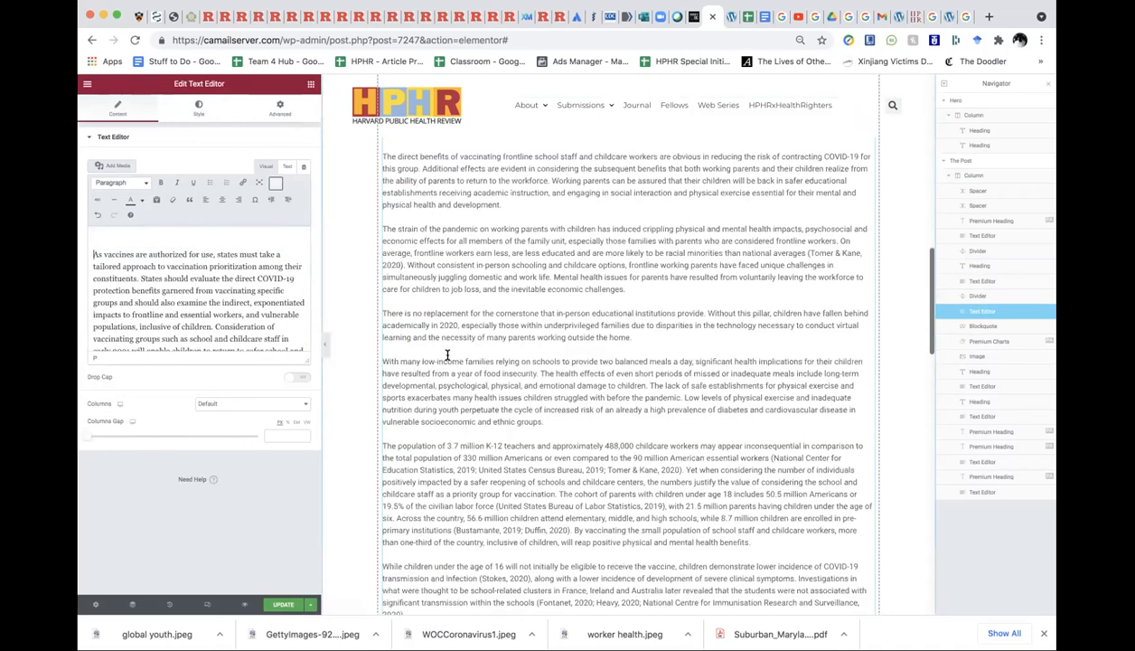
{"action": "left_click", "coordinate": [279, 605]}
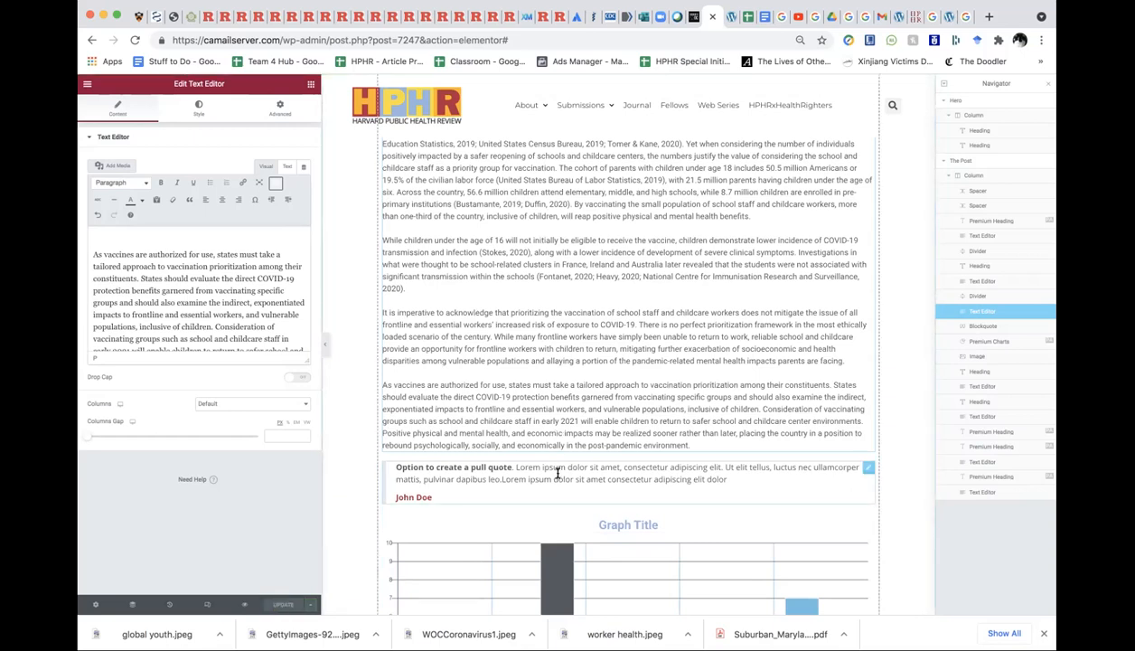
- Delete the pull quote Blockquote widget below the article body
{"action": "scroll", "coordinate": [543, 446], "scroll_direction": "down", "scroll_amount": 3}
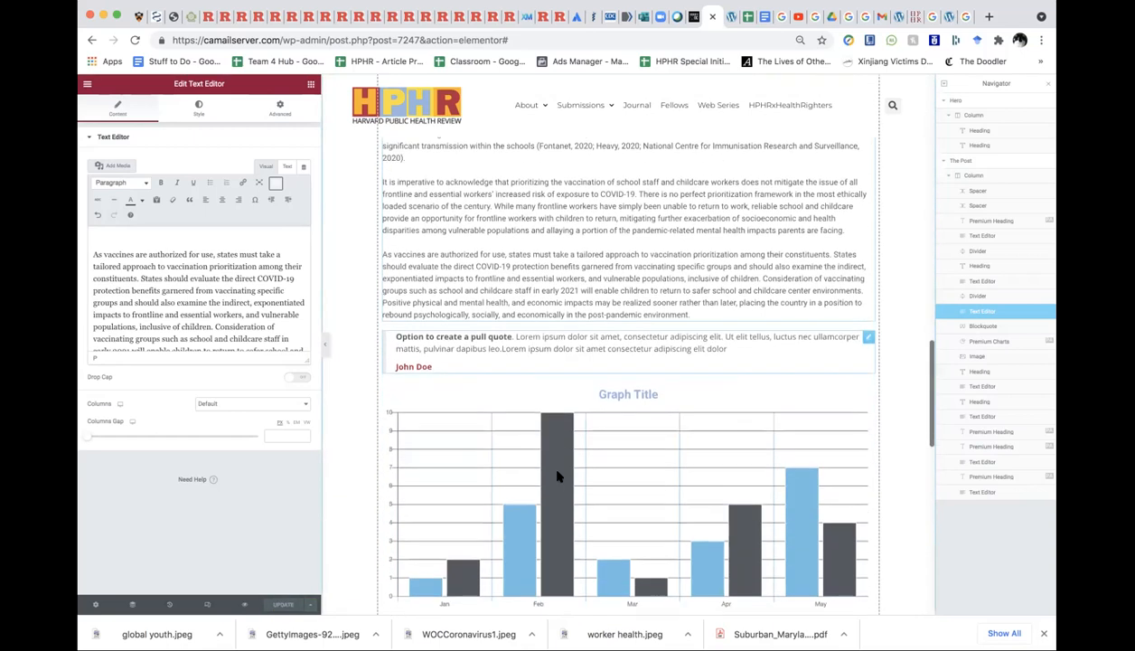
{"action": "right_click", "coordinate": [715, 344]}
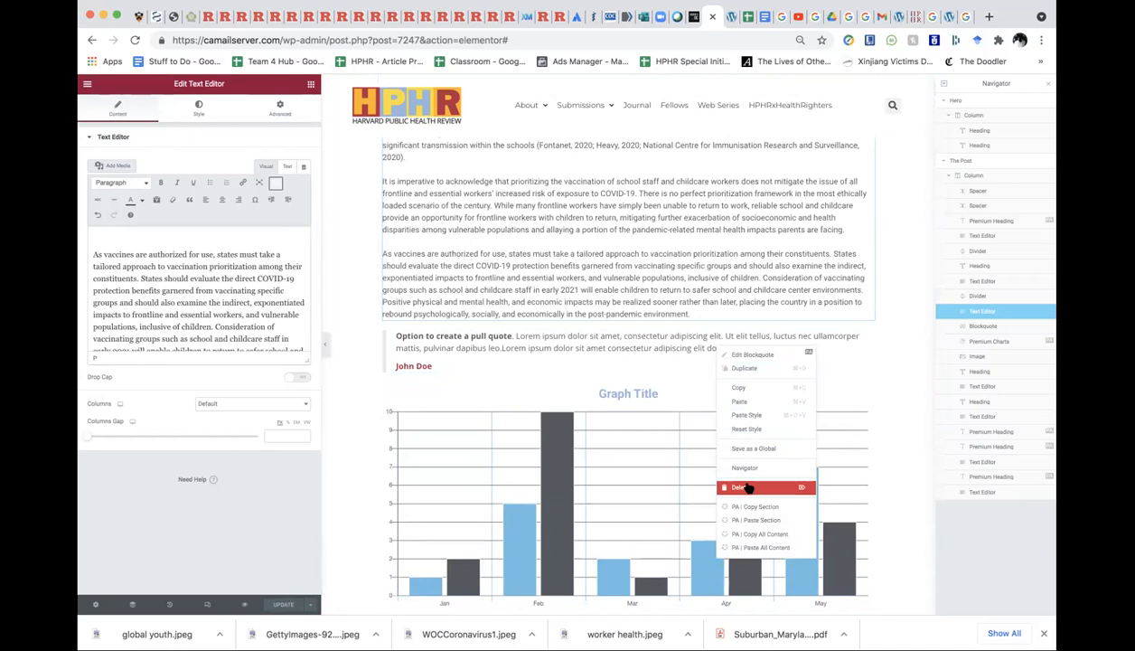
{"action": "left_click", "coordinate": [644, 346]}
{"action": "right_click", "coordinate": [643, 346]}
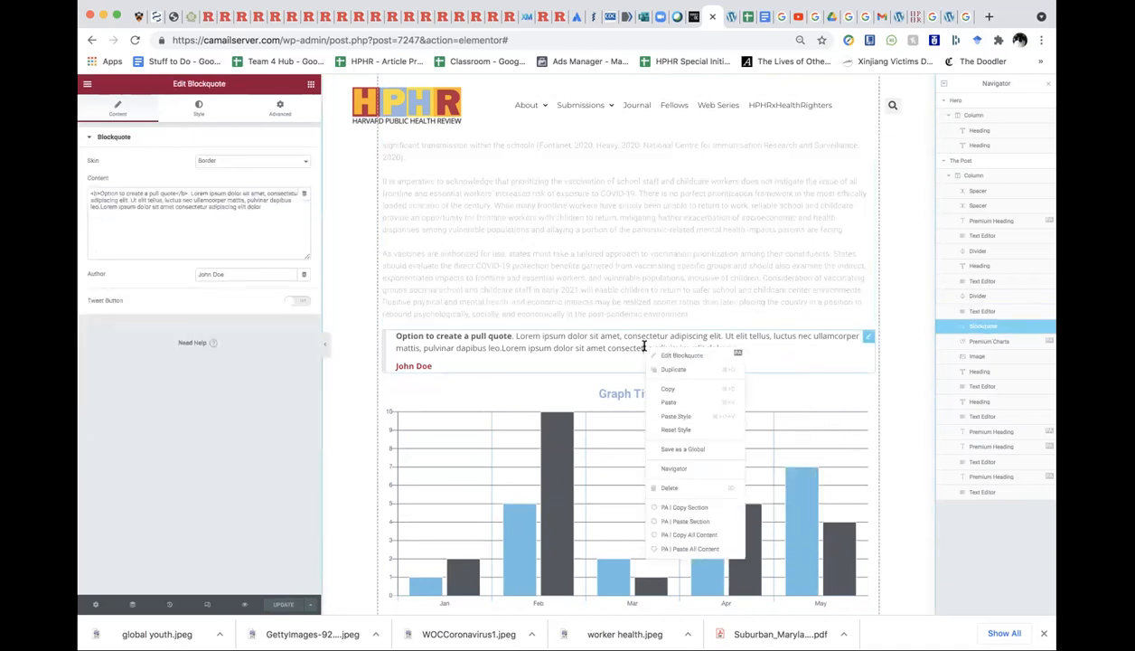
{"action": "left_click", "coordinate": [692, 486]}
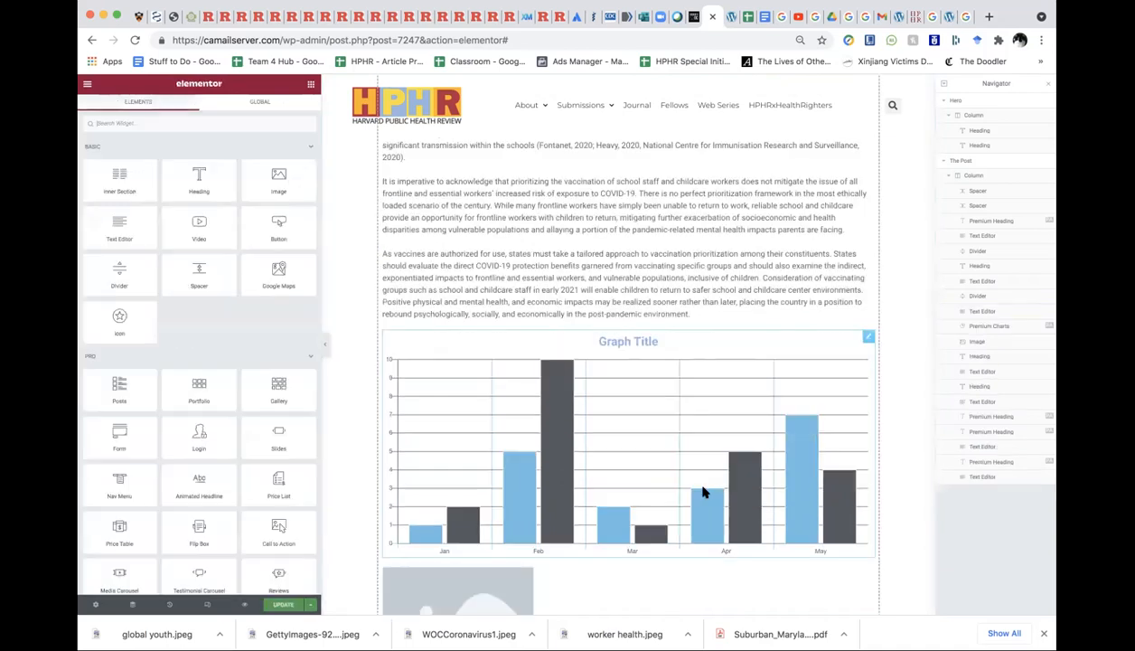
- Delete the Premium Charts bar graph below the article body
{"action": "right_click", "coordinate": [868, 337]}
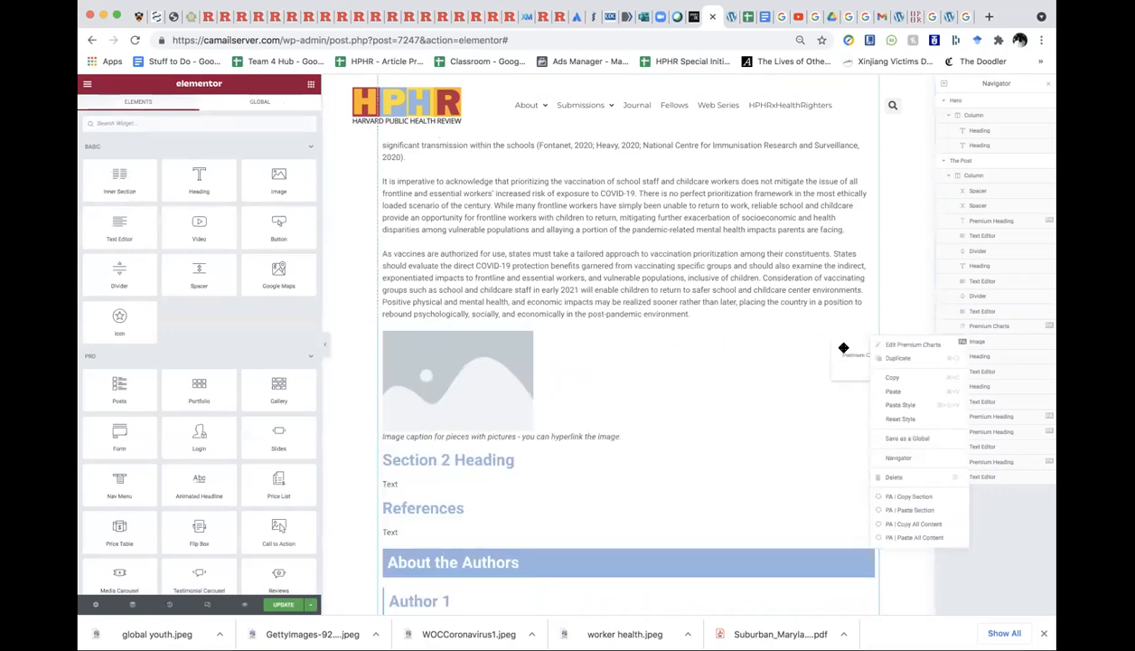
{"action": "left_click", "coordinate": [866, 336]}
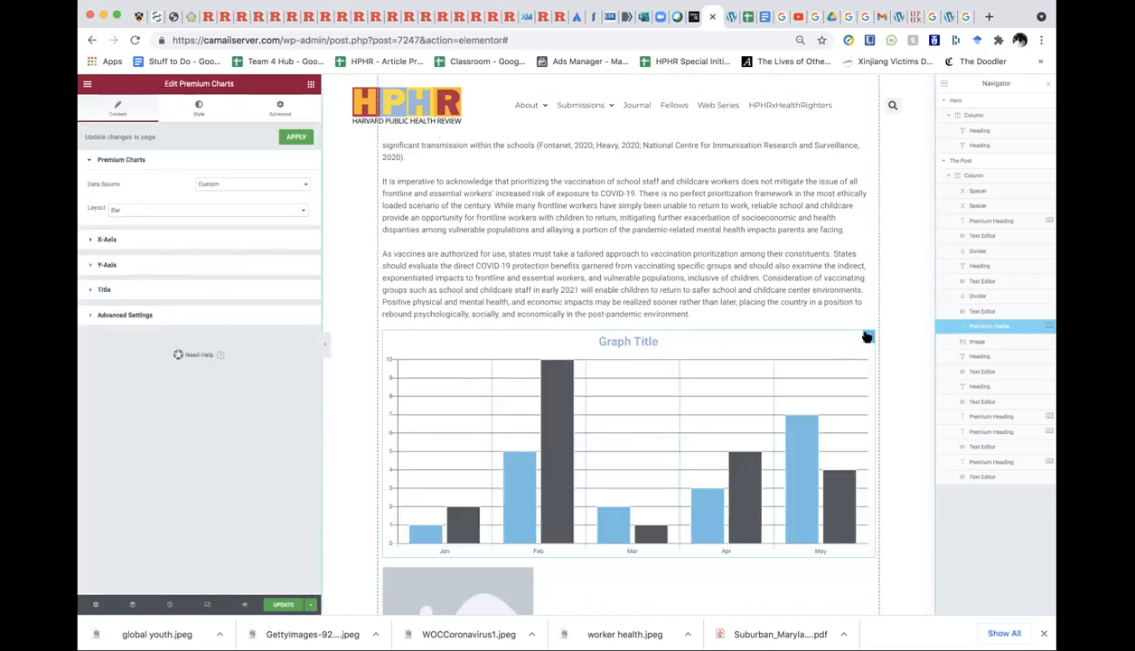
{"action": "right_click", "coordinate": [867, 338]}
{"action": "left_click", "coordinate": [881, 469]}
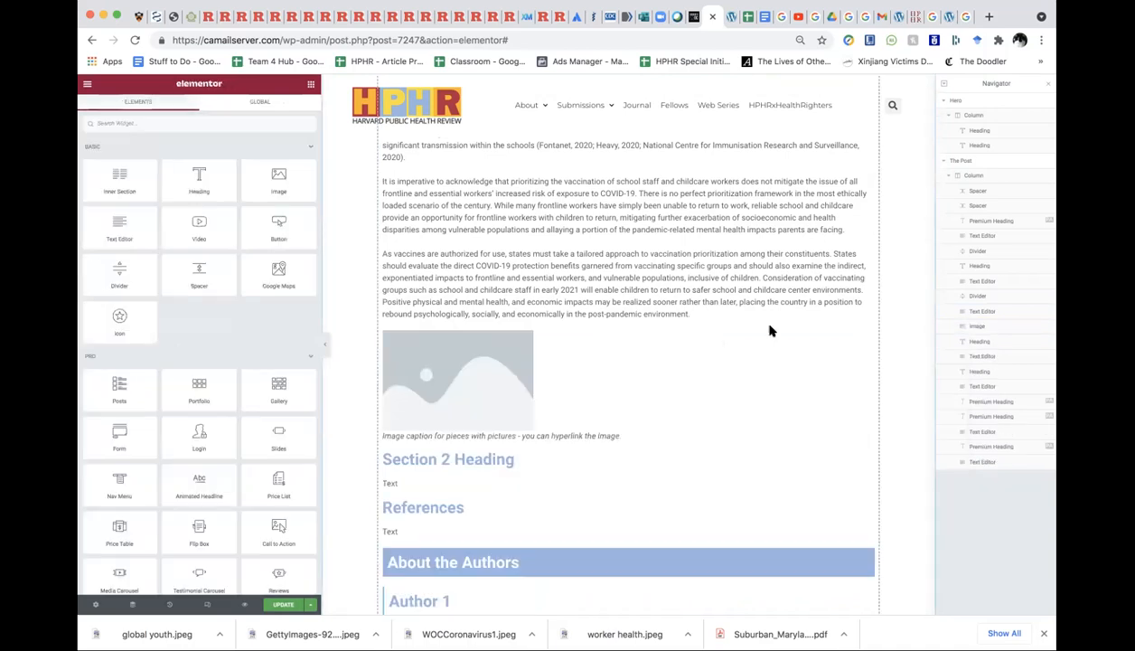
- Delete the placeholder Image widget above the Section 2 heading
{"action": "right_click", "coordinate": [866, 337]}
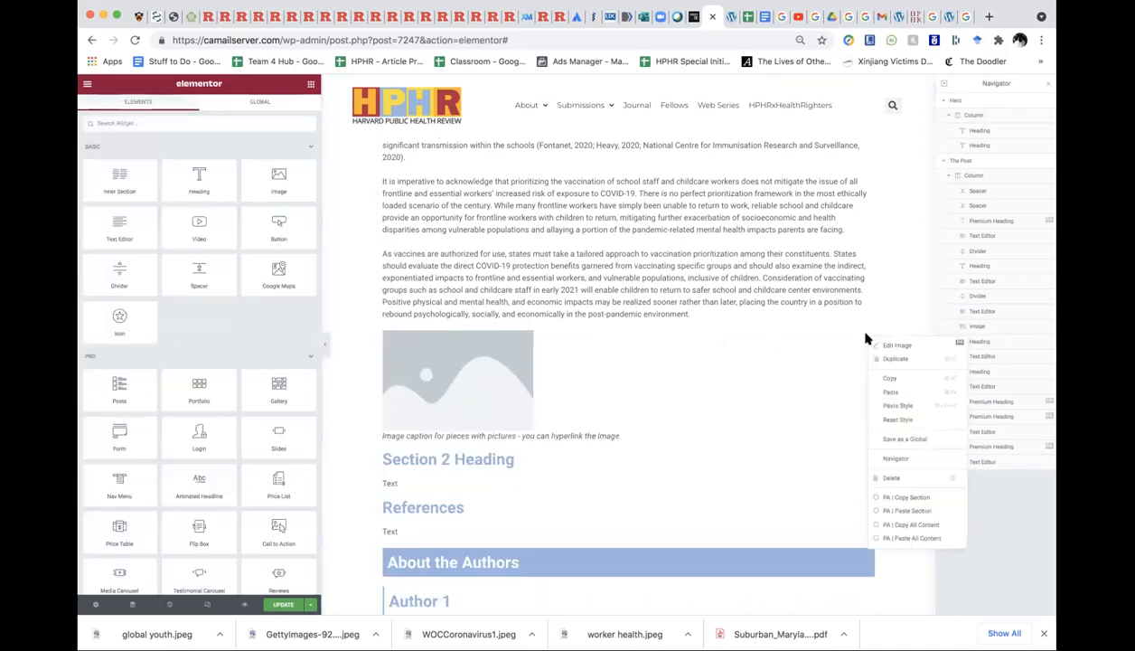
{"action": "left_click", "coordinate": [865, 337]}
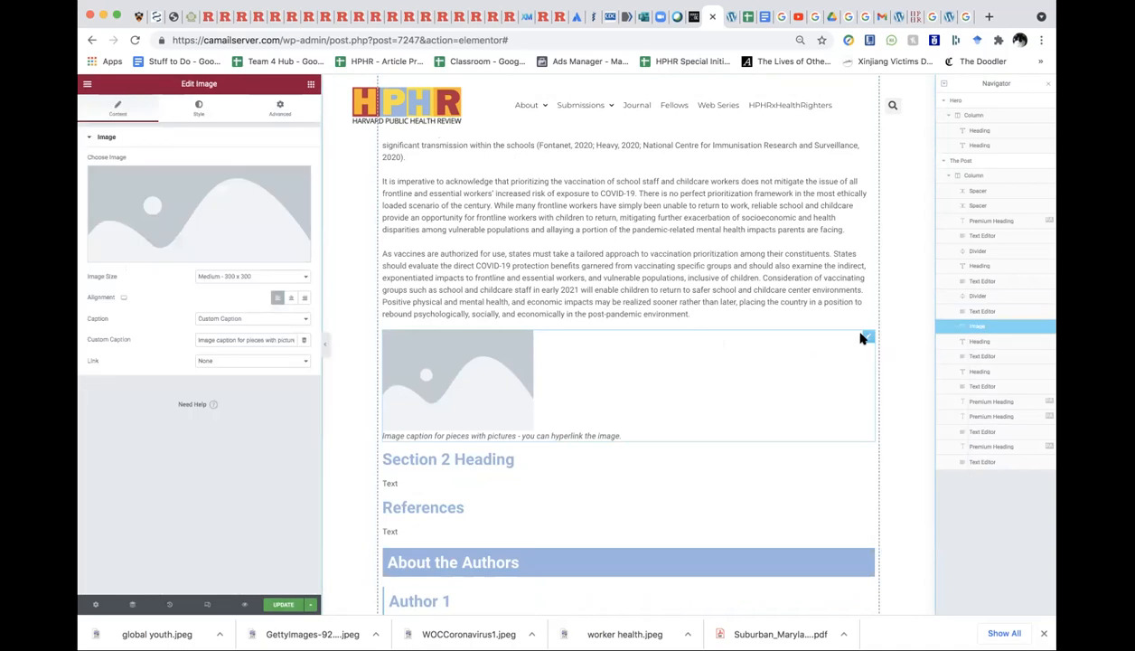
{"action": "right_click", "coordinate": [868, 337]}
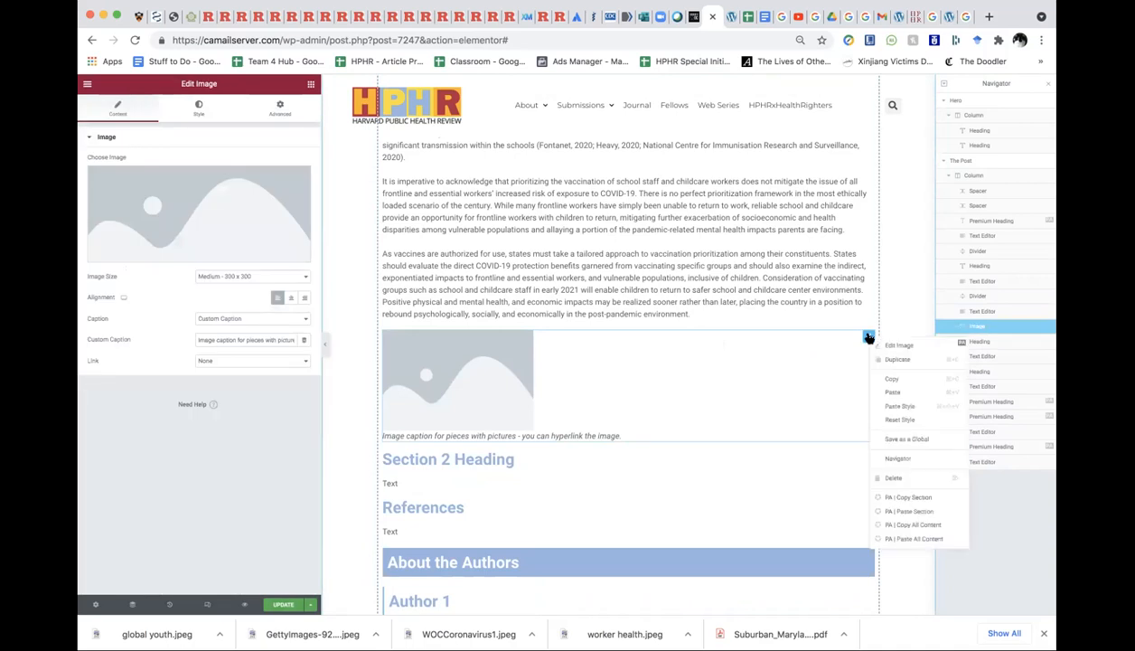
{"action": "left_click", "coordinate": [904, 477]}
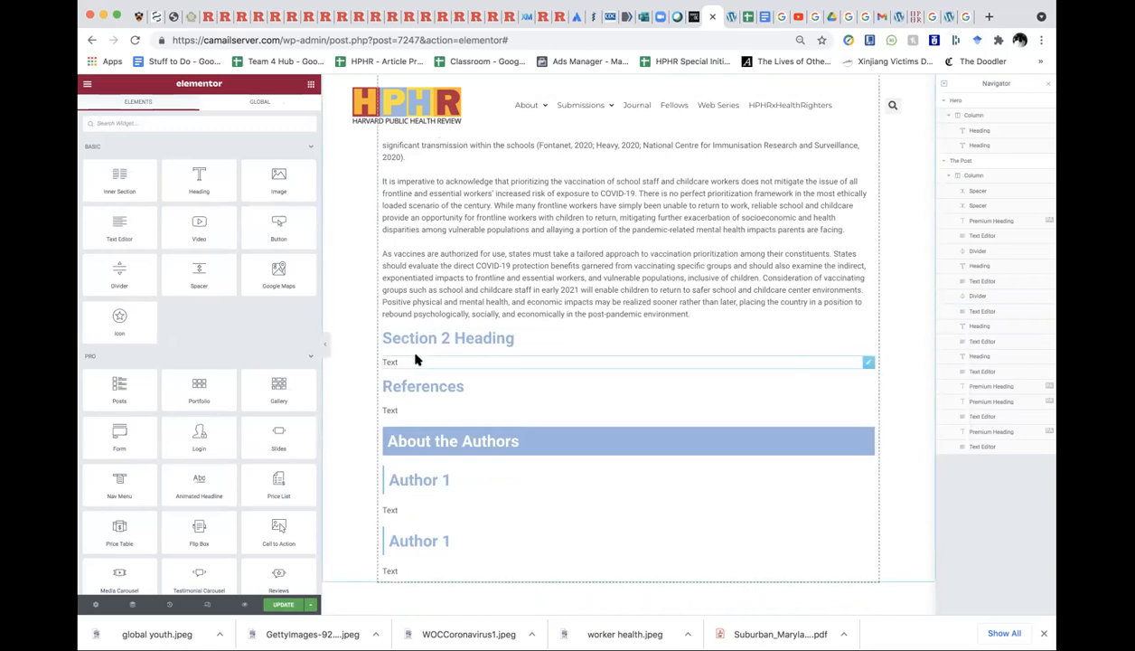
- Undo the deletions of the placeholder image, the bar graph and the pull quote
{"action": "key", "text": "super+z"}
{"action": "key", "text": "super+z"}
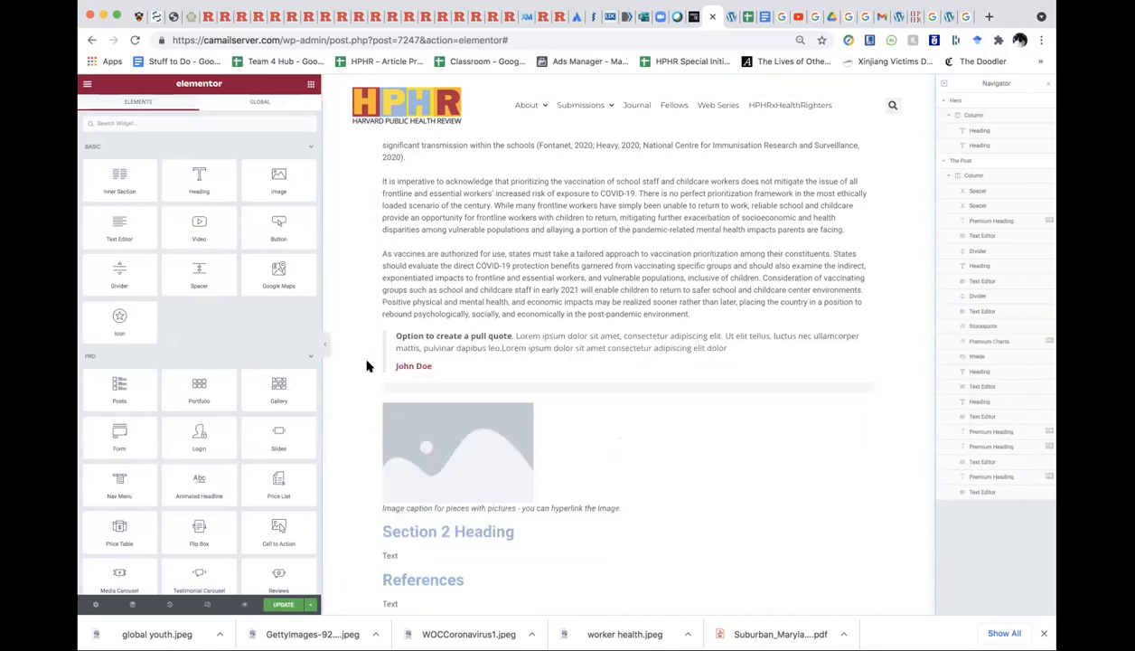
{"action": "scroll", "coordinate": [367, 366], "scroll_direction": "up", "scroll_amount": 15}
- Open the bar graph for editing and review its X-Axis and Y-Axis settings
{"action": "scroll", "coordinate": [367, 366], "scroll_direction": "down", "scroll_amount": 3}
{"action": "scroll", "coordinate": [367, 367], "scroll_direction": "down", "scroll_amount": 10}
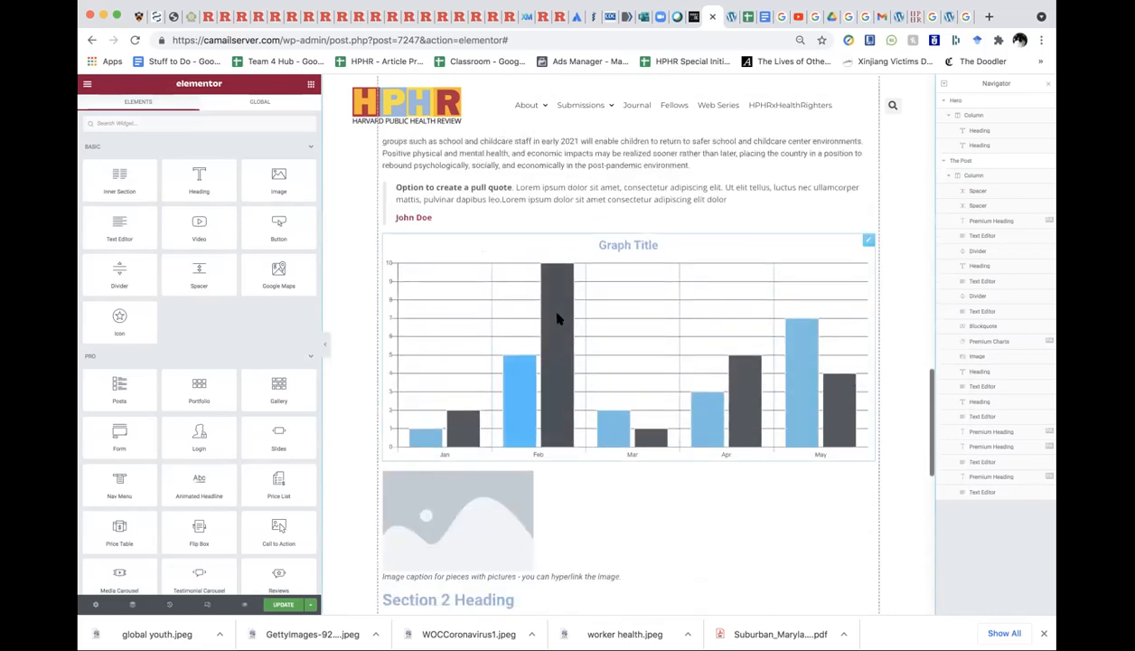
{"action": "left_click", "coordinate": [558, 318]}
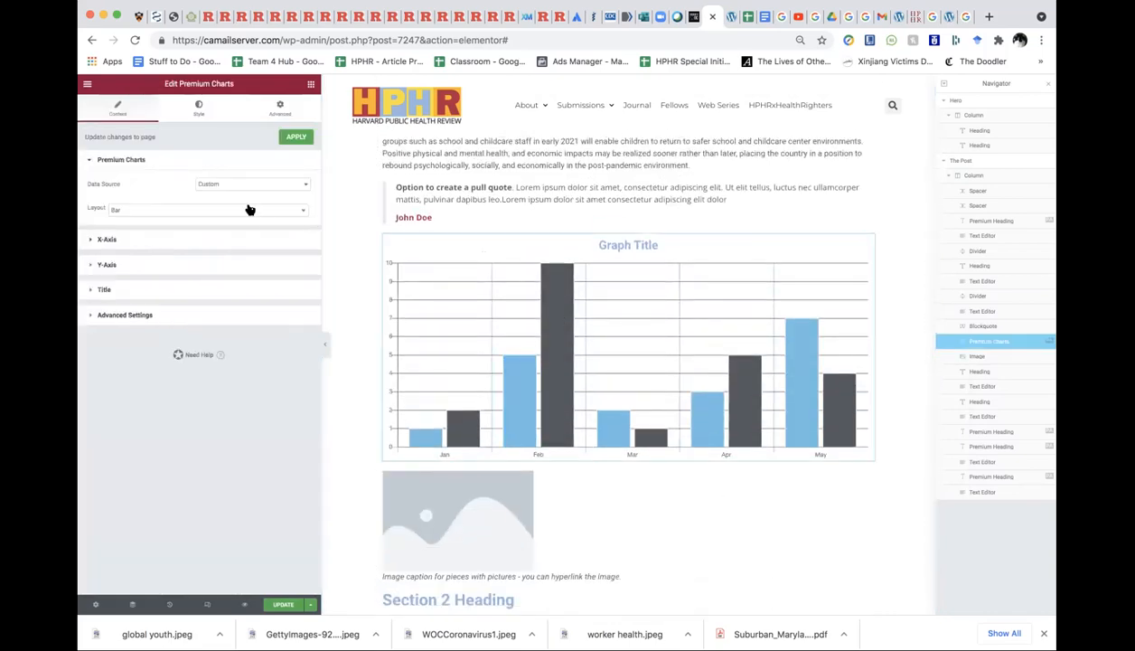
{"action": "left_click", "coordinate": [139, 237]}
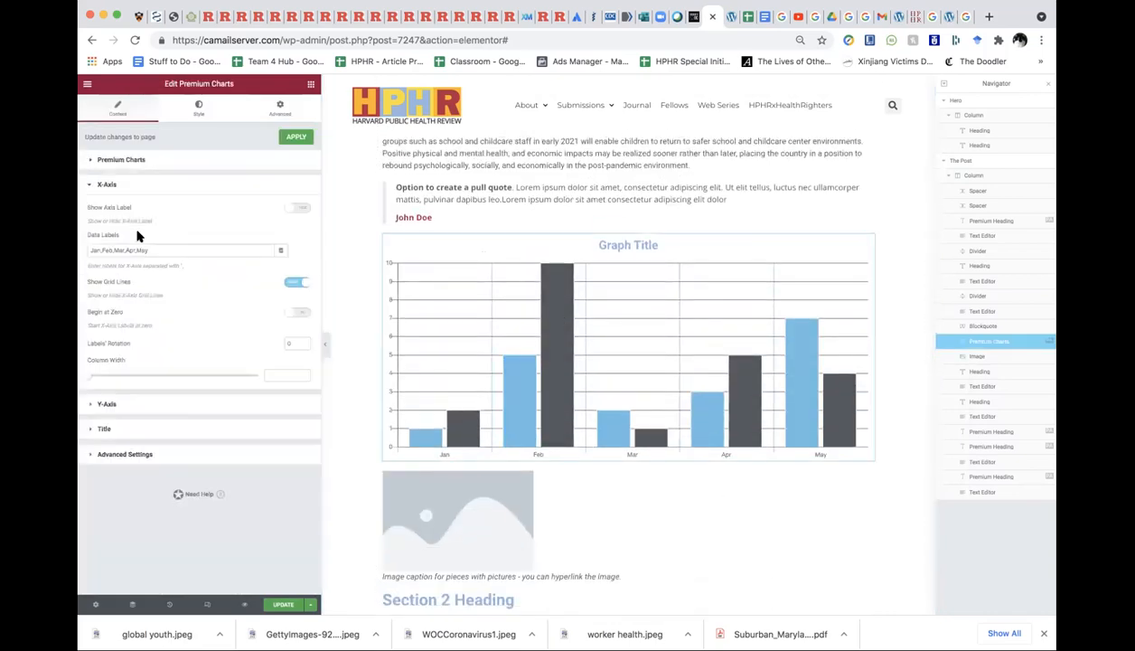
{"action": "left_click", "coordinate": [138, 400]}
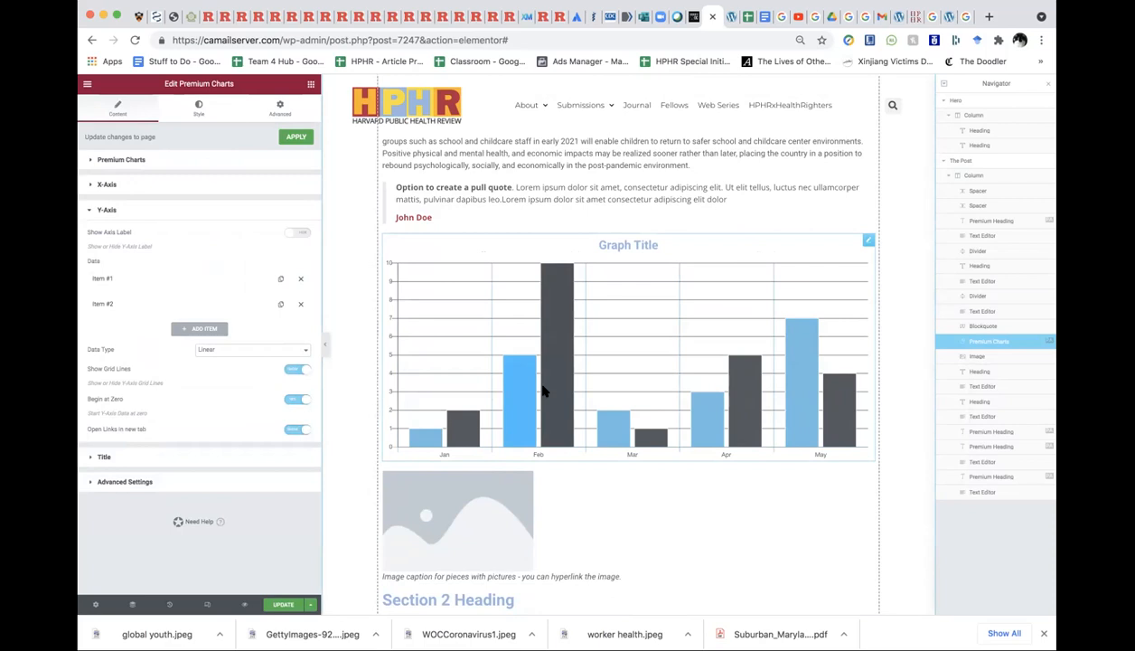
- Set the size of the placeholder image below the graph to Large - 1024 x 1024
{"action": "scroll", "coordinate": [543, 390], "scroll_direction": "down", "scroll_amount": 5}
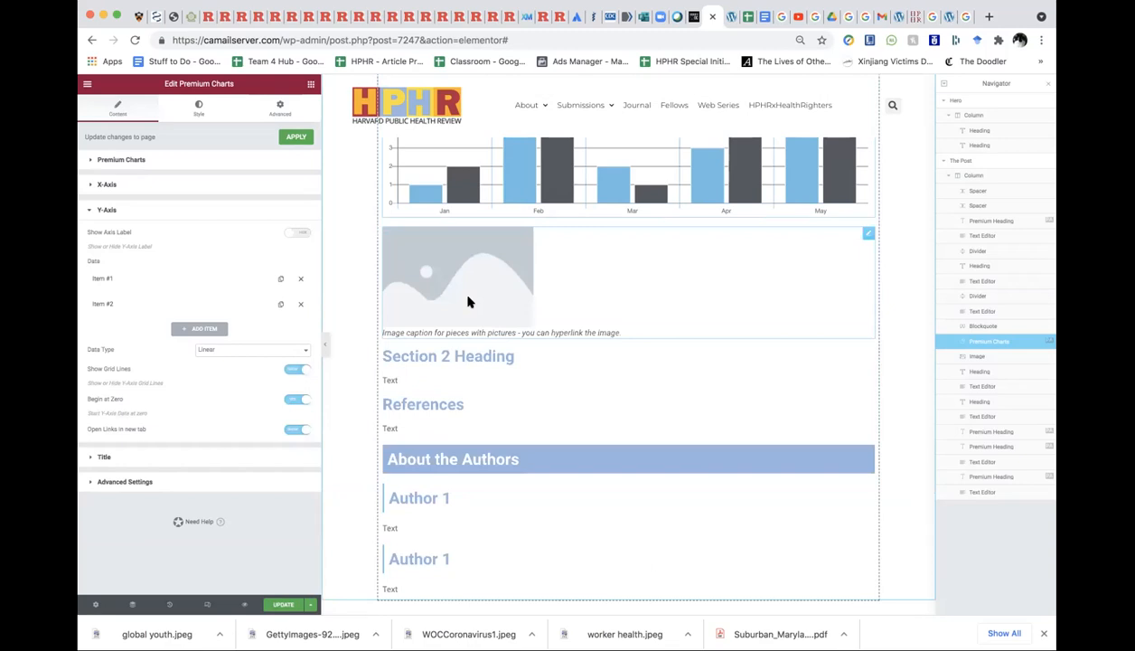
{"action": "left_click", "coordinate": [468, 301]}
{"action": "left_click", "coordinate": [271, 276]}
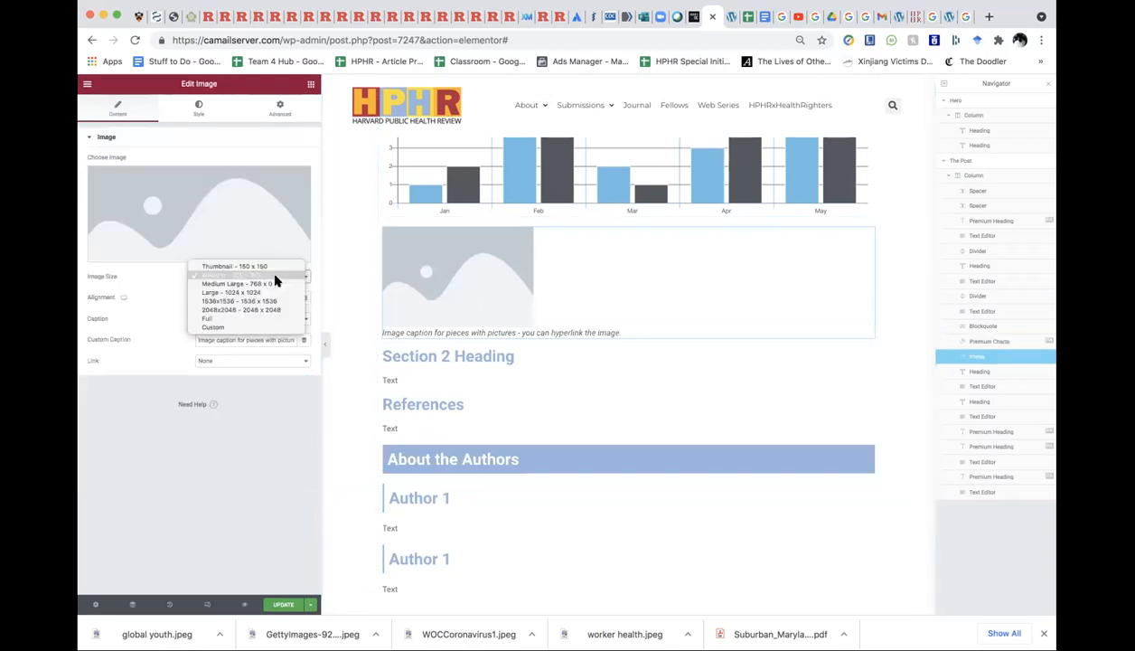
{"action": "left_click", "coordinate": [271, 292]}
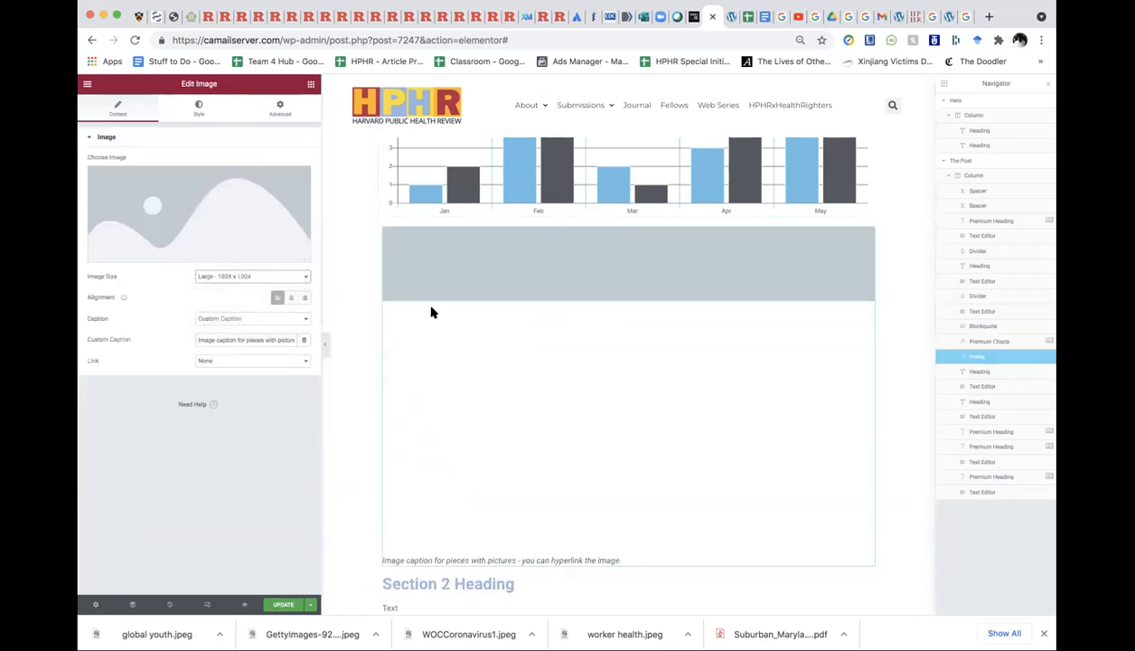
{"action": "right_click", "coordinate": [529, 323]}
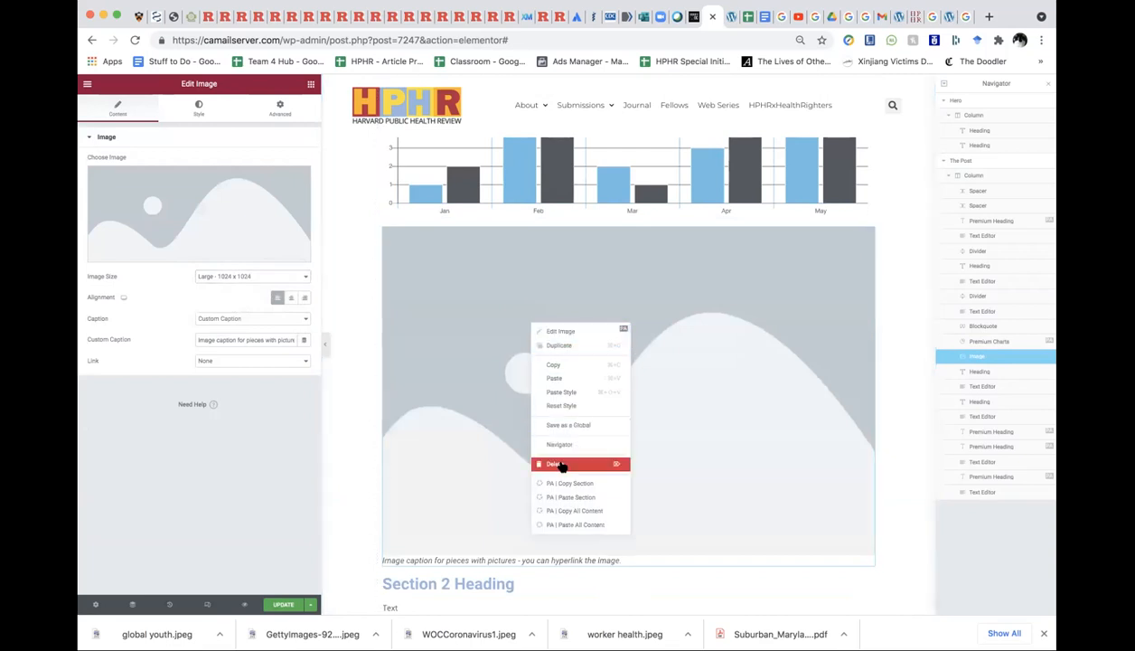
{"action": "left_click", "coordinate": [505, 417]}
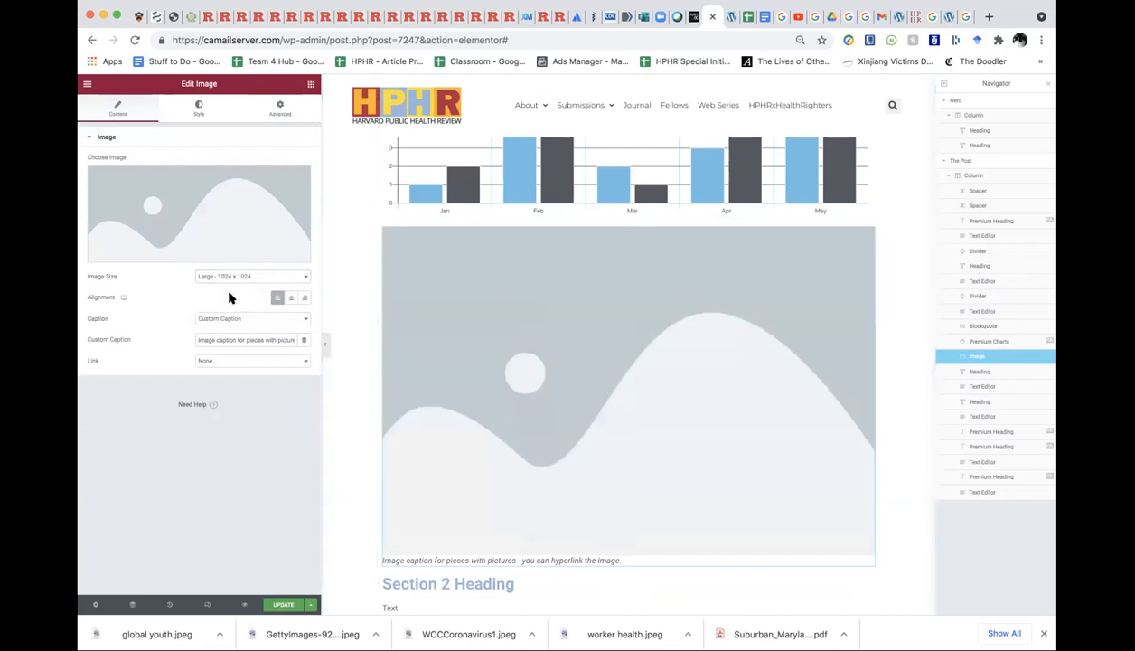
- Replace the placeholder image with the first Harvard Public Health Review logo in the media library's Logos folder
{"action": "left_click", "coordinate": [204, 203]}
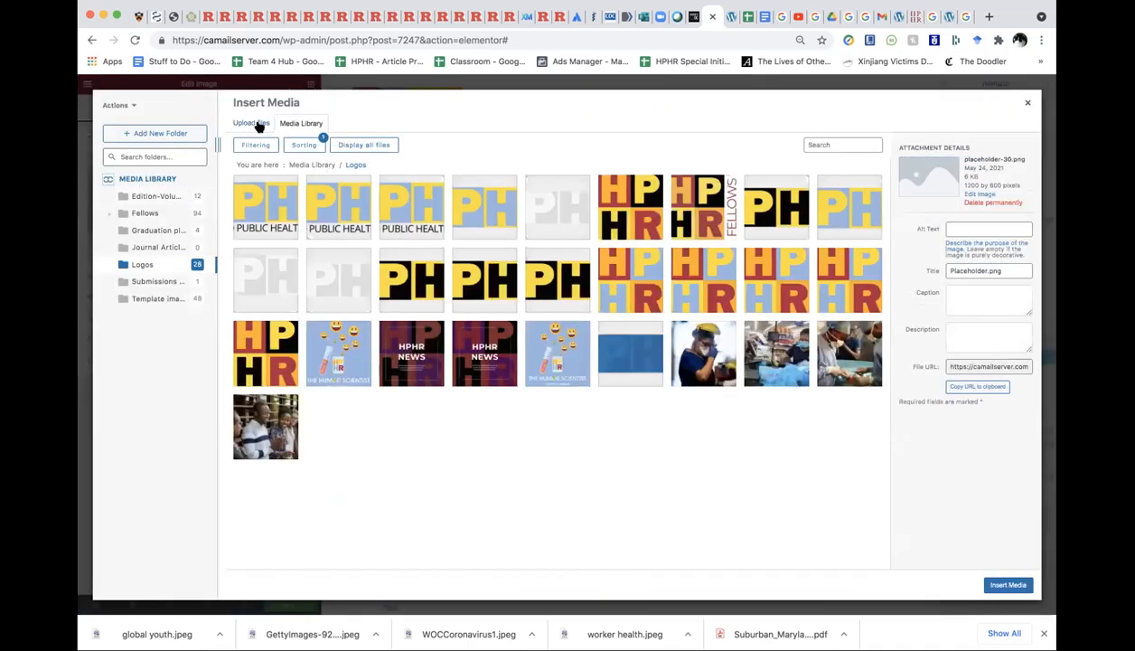
{"action": "left_click", "coordinate": [271, 217]}
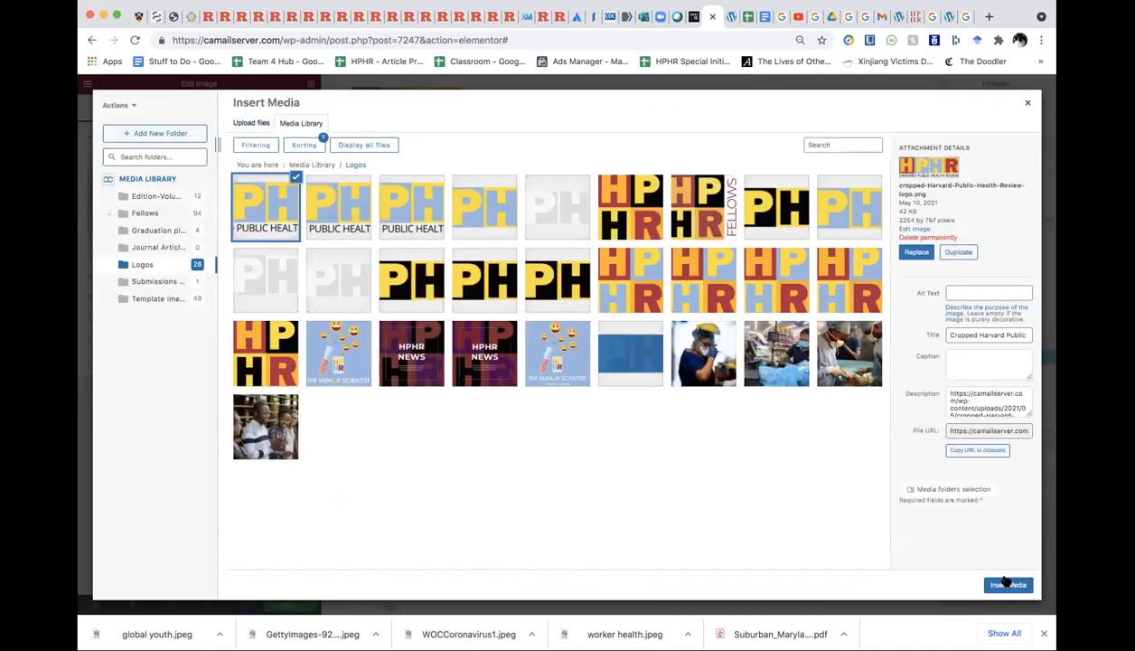
{"action": "left_click", "coordinate": [1006, 585]}
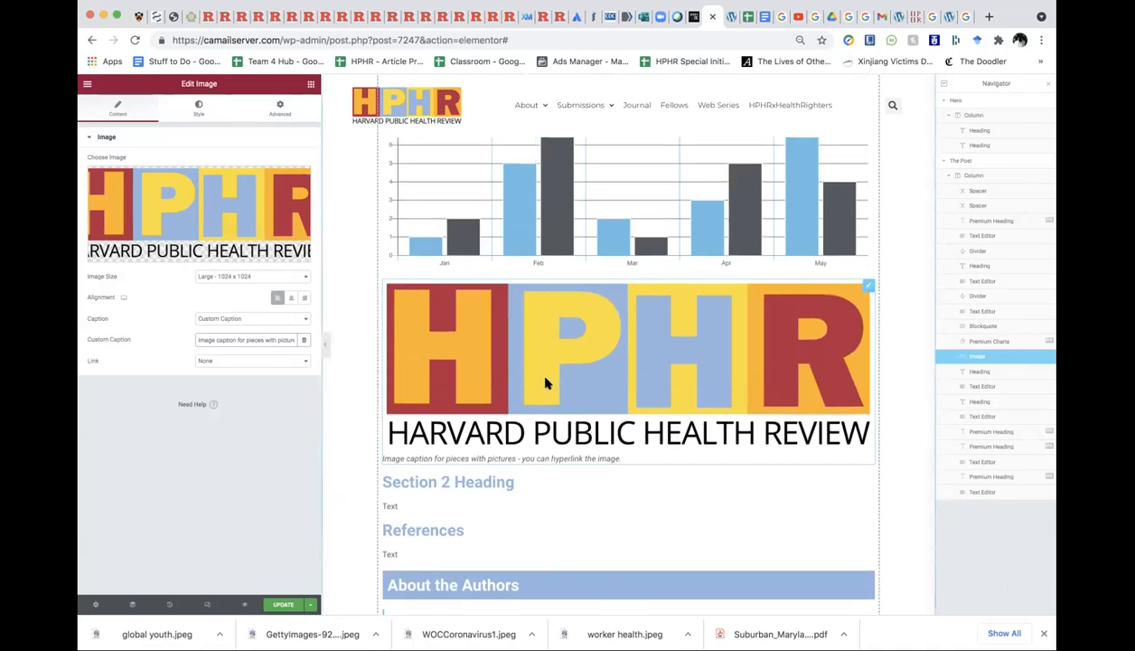
- Delete the Image widget holding the HPHR logo between the graph and the Section 2 heading
{"action": "right_click", "coordinate": [545, 384]}
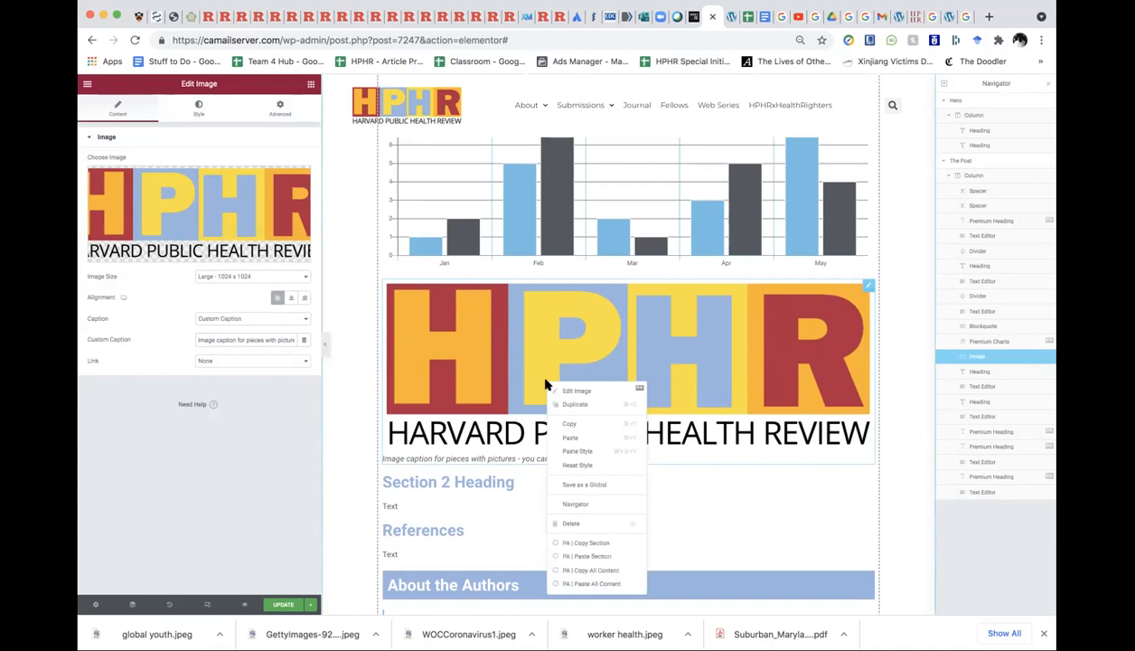
{"action": "left_click", "coordinate": [574, 518]}
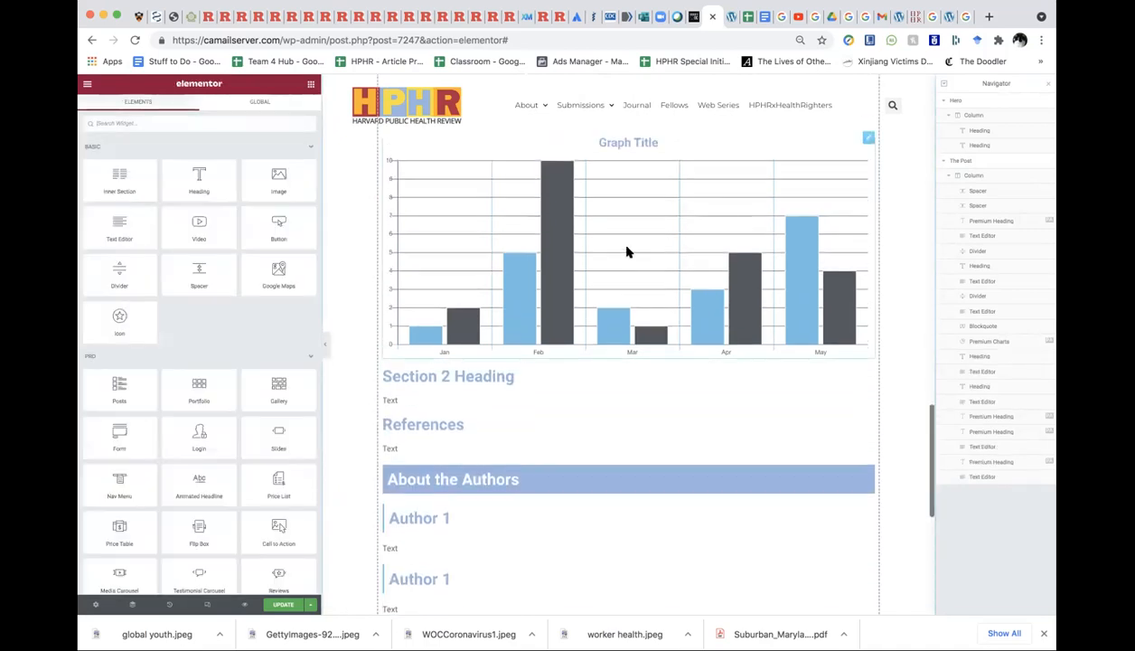
- Delete the bar graph and the pull-quote Blockquote widget above the Section 2 heading
{"action": "right_click", "coordinate": [628, 253]}
{"action": "left_click", "coordinate": [663, 385]}
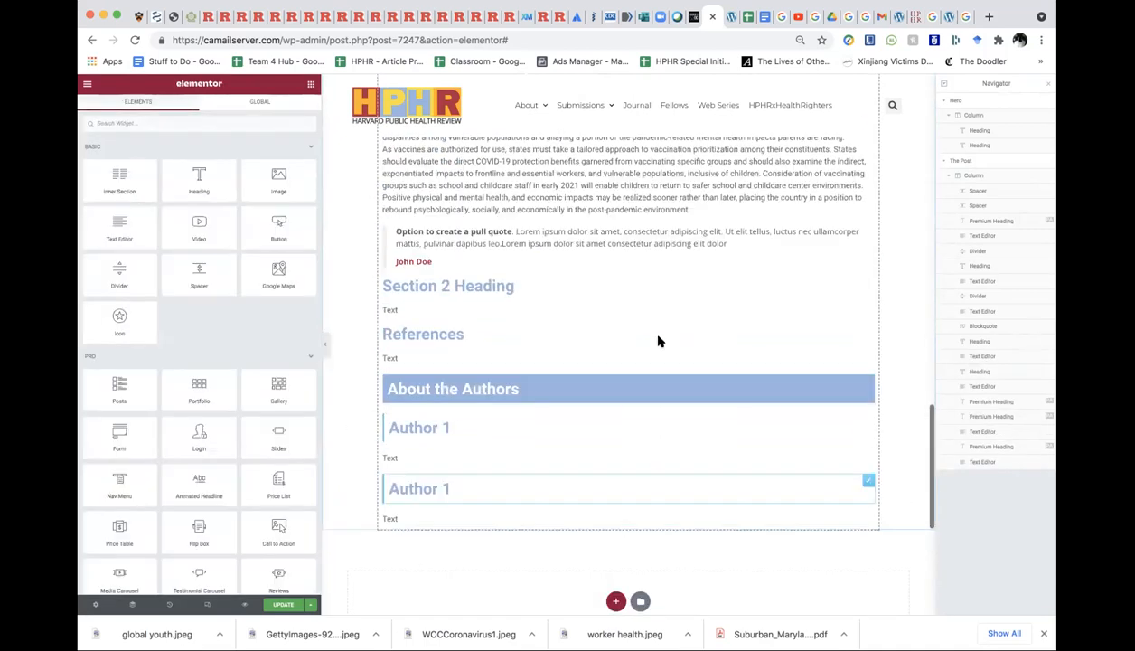
{"action": "scroll", "coordinate": [658, 341], "scroll_direction": "up", "scroll_amount": 3}
{"action": "right_click", "coordinate": [474, 378]}
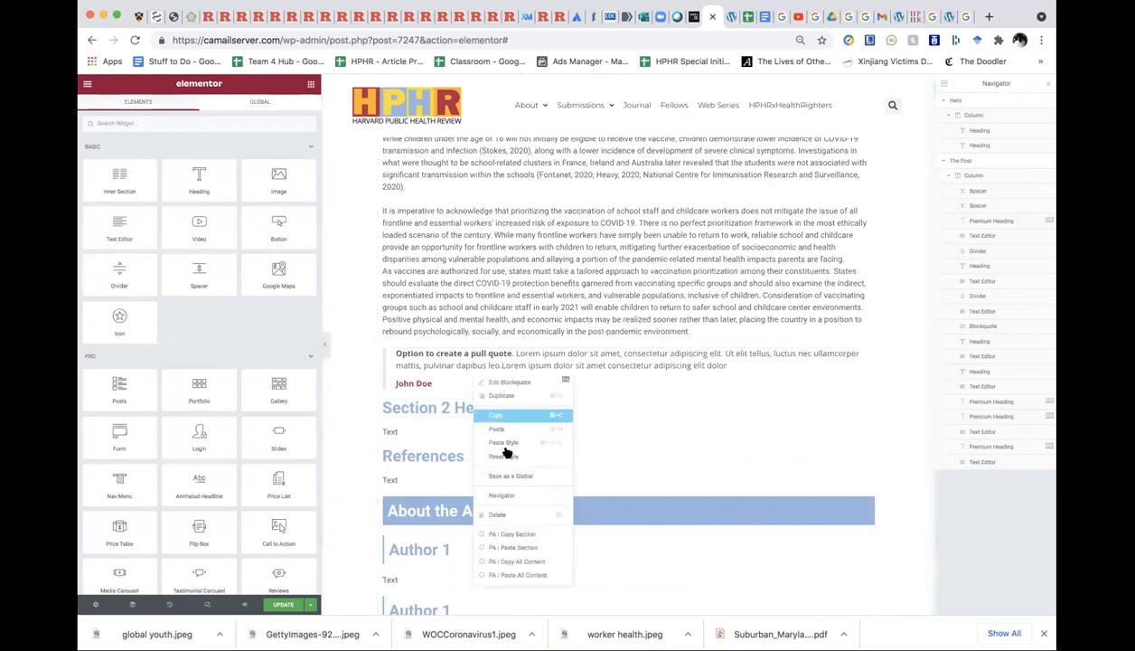
{"action": "left_click", "coordinate": [504, 514]}
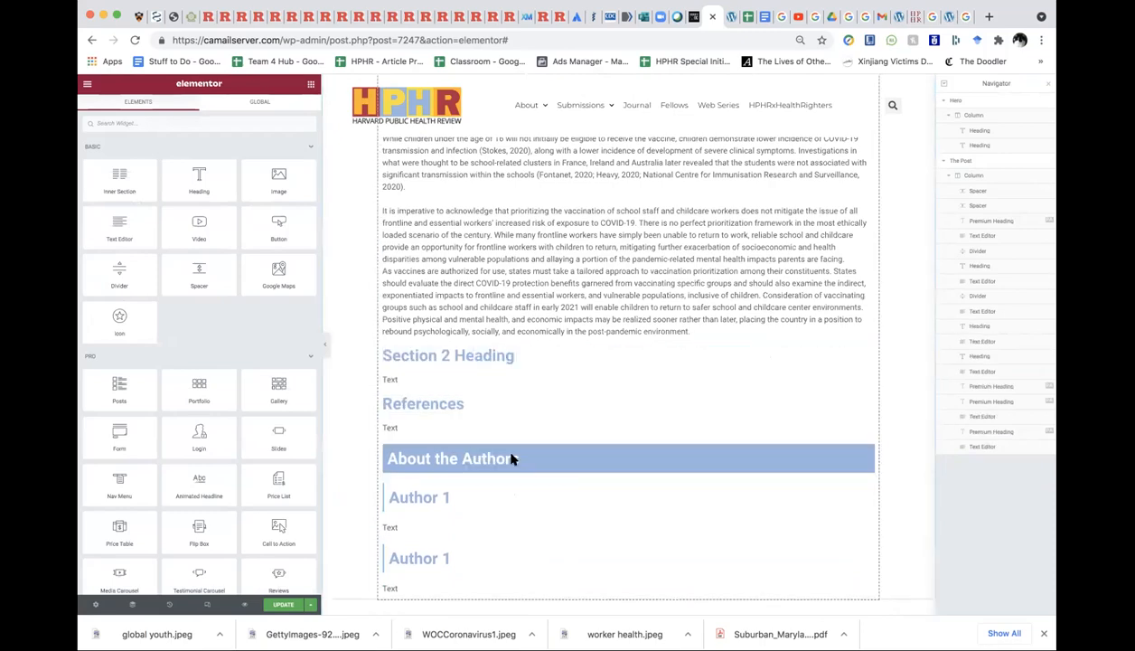
- Copy the complete list of references from the original article on the old Harvard Public Health Review site
{"action": "left_click", "coordinate": [913, 21]}
{"action": "scroll", "coordinate": [545, 490], "scroll_direction": "down", "scroll_amount": 20}
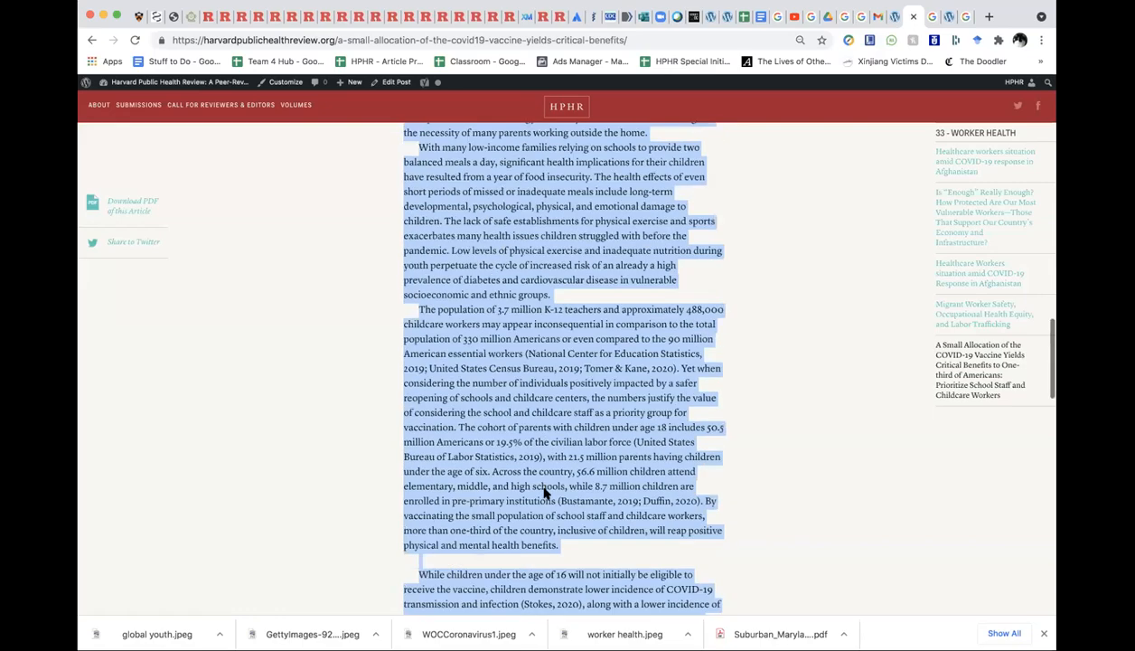
{"action": "scroll", "coordinate": [451, 317], "scroll_direction": "down", "scroll_amount": 10}
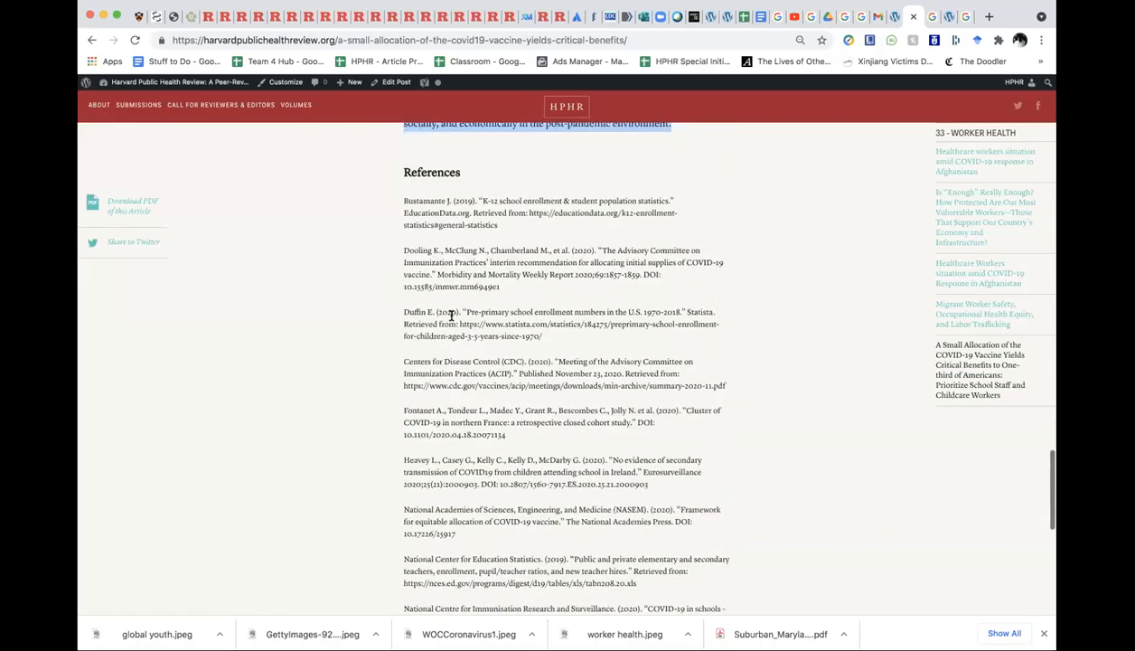
{"action": "scroll", "coordinate": [451, 316], "scroll_direction": "up", "scroll_amount": 10}
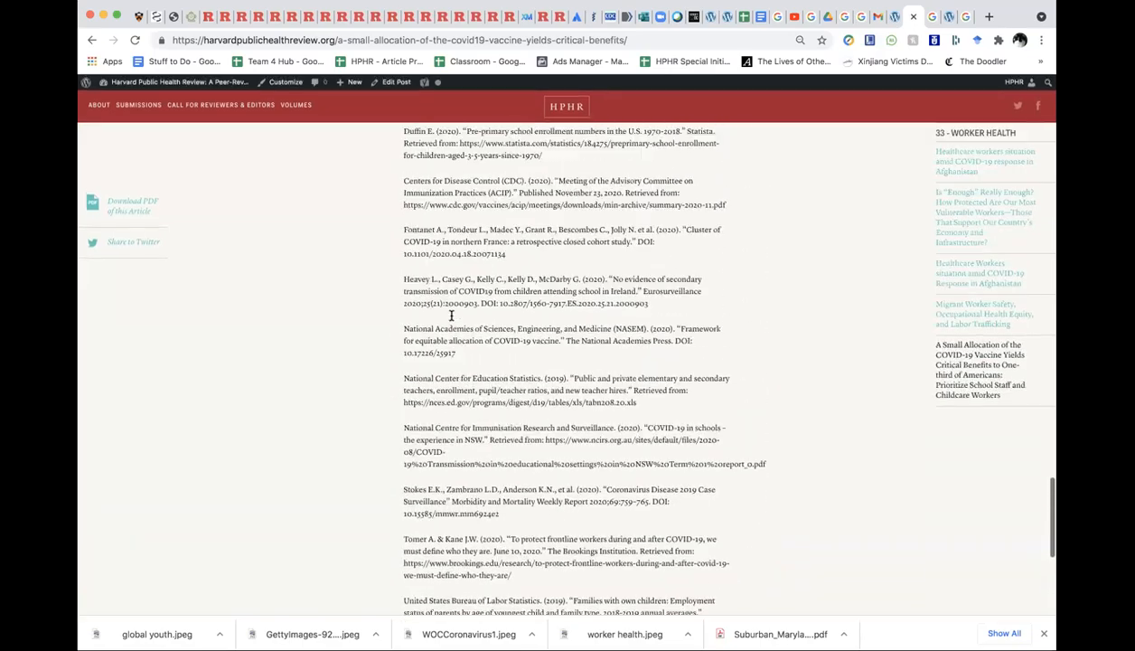
{"action": "mouse_move", "coordinate": [405, 279]}
{"action": "left_click_drag", "start_coordinate": [405, 279], "coordinate": [573, 489]}
{"action": "key", "text": "super+c"}
{"action": "scroll", "coordinate": [573, 489], "scroll_direction": "down", "scroll_amount": 6}
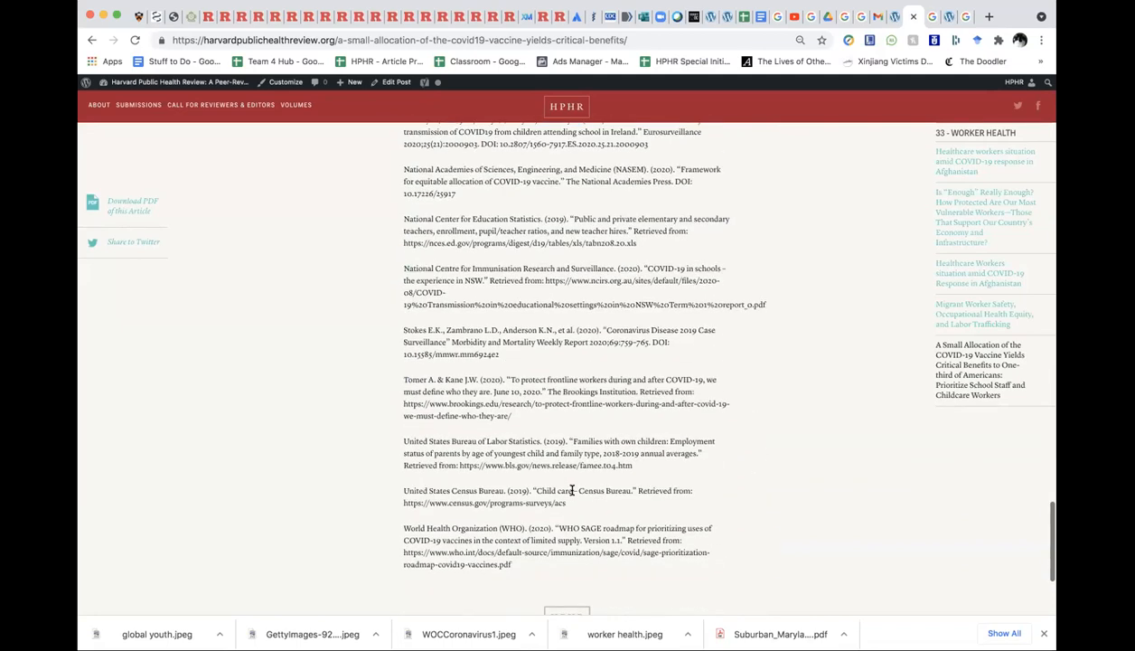
{"action": "left_click_drag", "start_coordinate": [531, 454], "coordinate": [531, 454]}
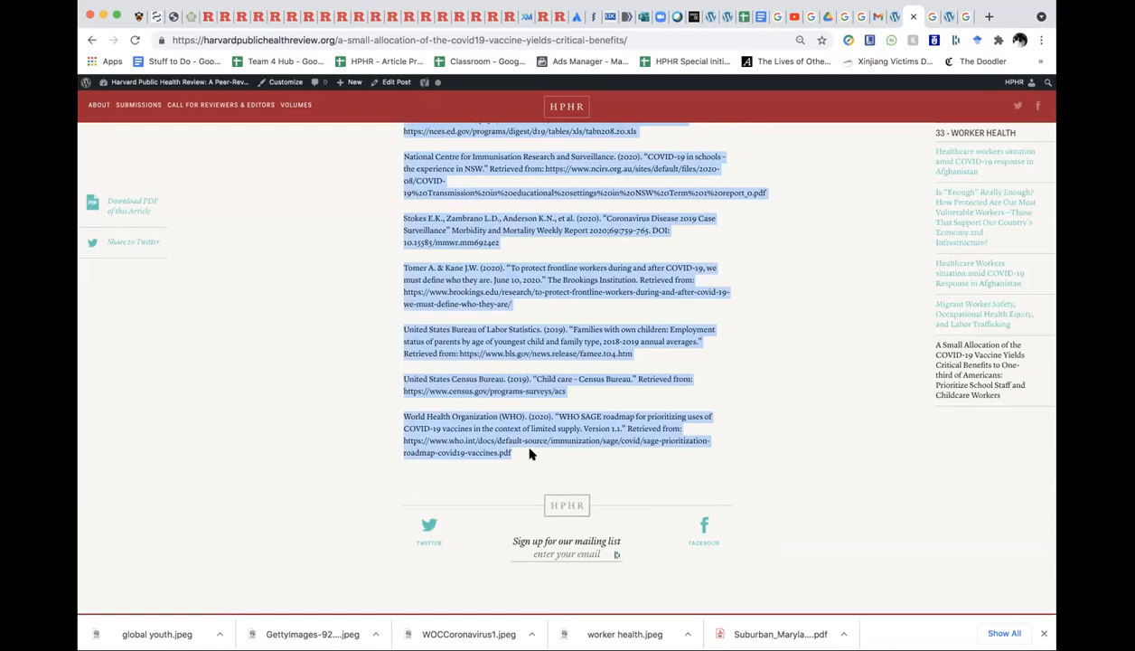
{"action": "scroll", "coordinate": [531, 454], "scroll_direction": "up", "scroll_amount": 8}
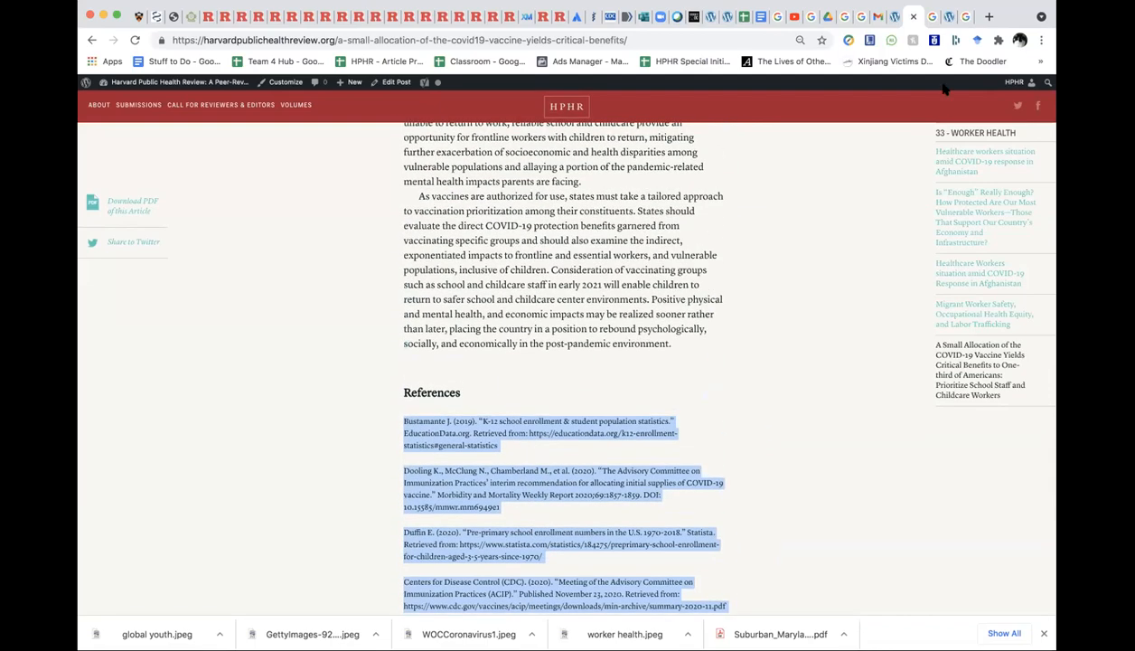
- In the Elementor page, replace the placeholder text under the References heading with the copied references, without their source formatting
{"action": "left_click", "coordinate": [701, 16]}
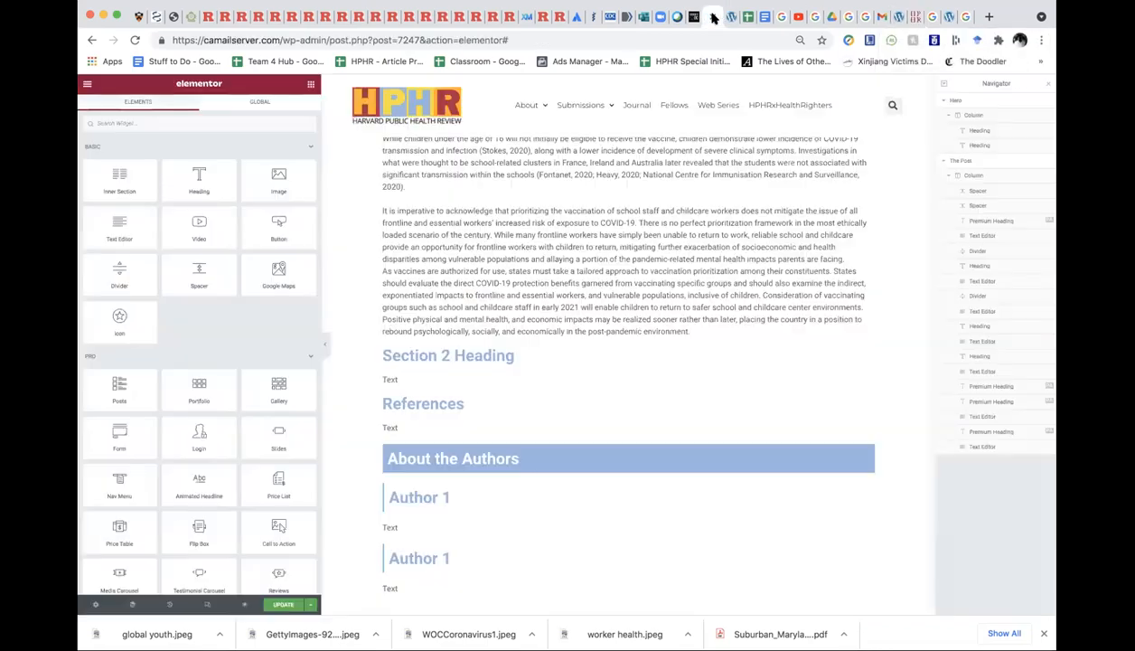
{"action": "left_click", "coordinate": [422, 407]}
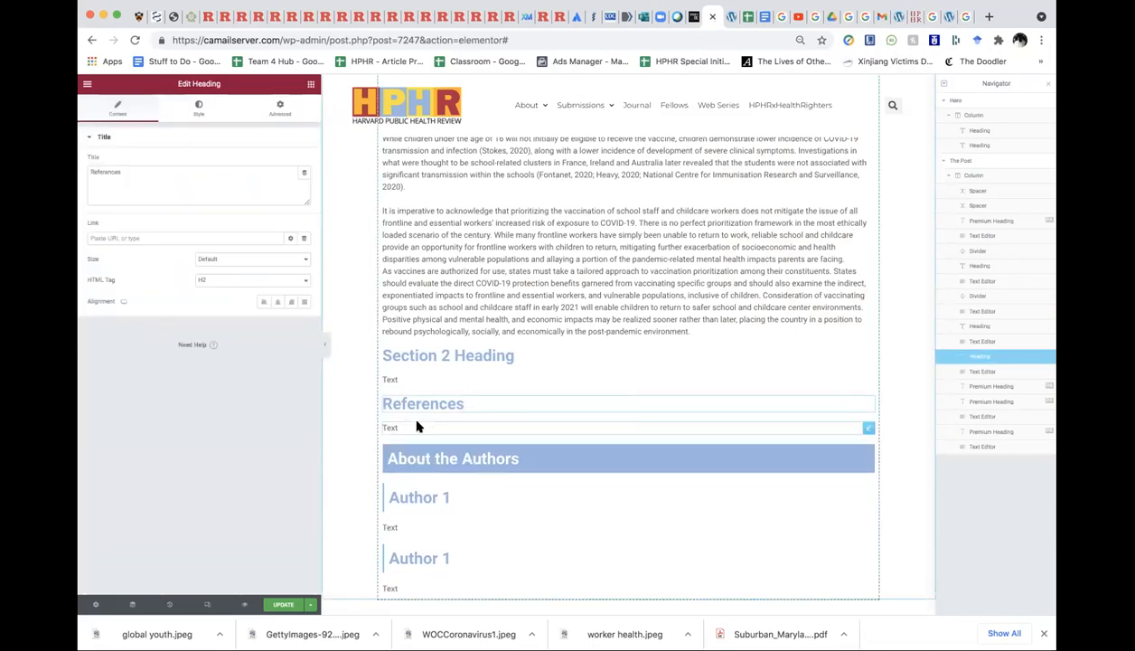
{"action": "left_click", "coordinate": [417, 427]}
{"action": "key", "text": "ctrl+a"}
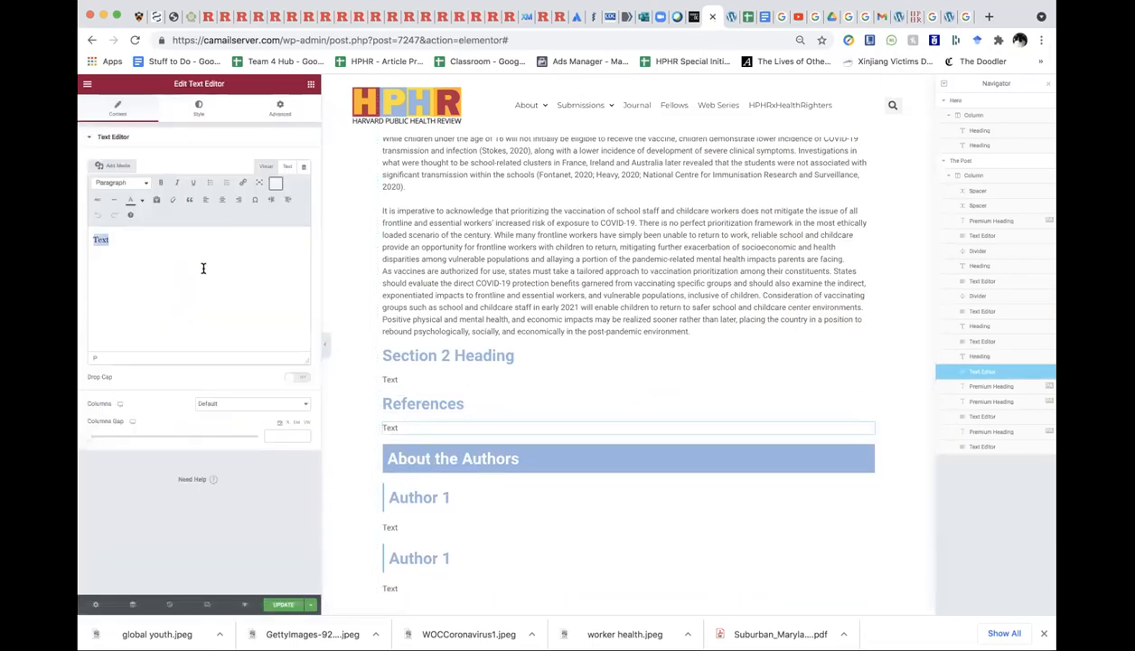
{"action": "key", "text": "ctrl+v"}
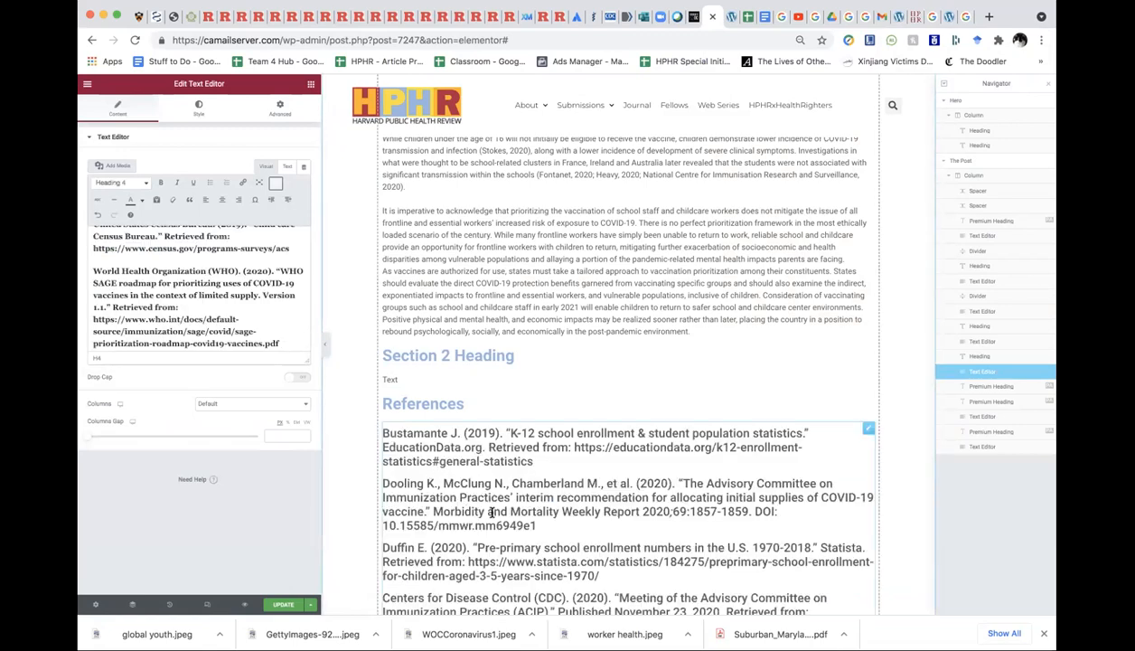
{"action": "key", "text": "ctrl+z"}
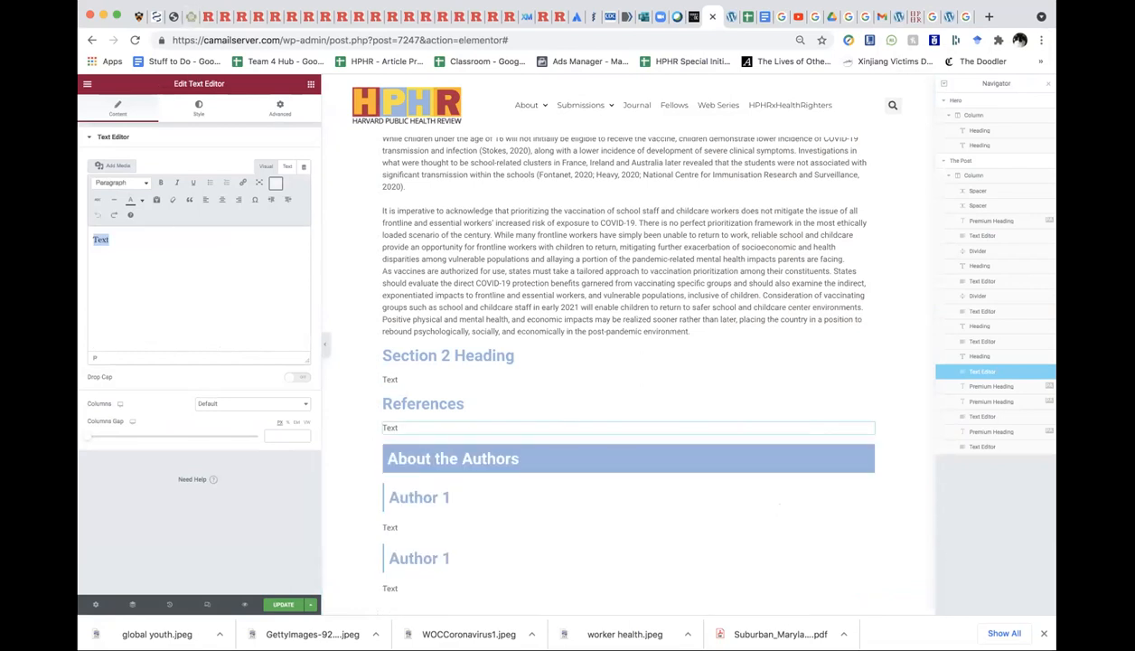
{"action": "left_click", "coordinate": [184, 2]}
{"action": "left_click", "coordinate": [198, 44]}
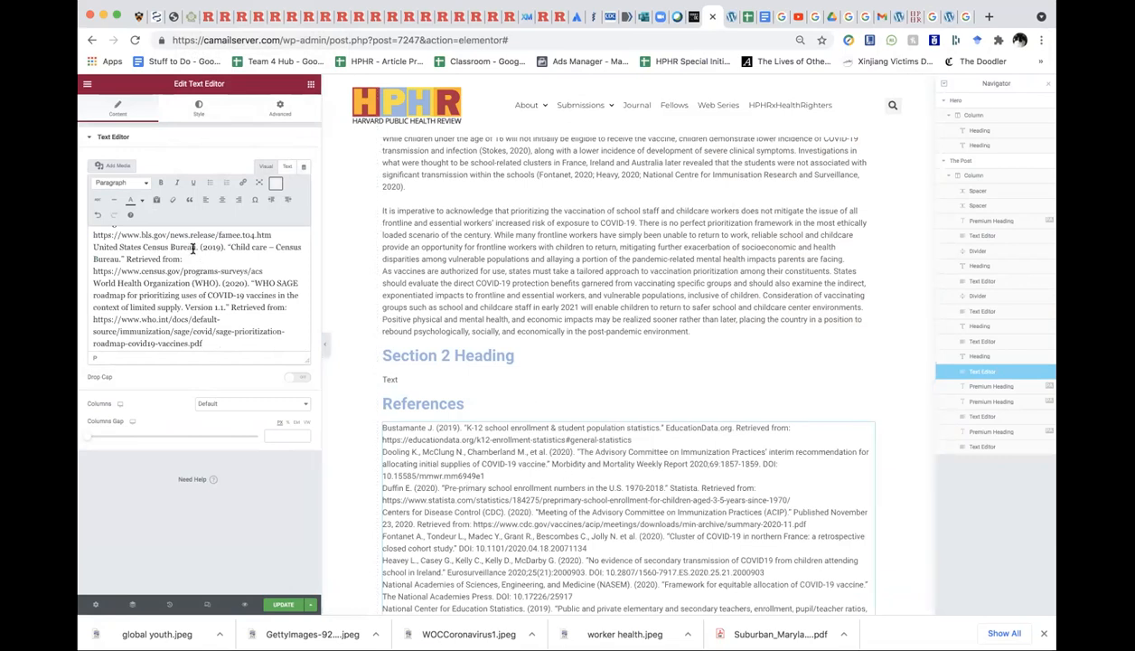
- Insert a blank line after the first and after the second reference in the list
{"action": "scroll", "coordinate": [194, 255], "scroll_direction": "down", "scroll_amount": 1}
{"action": "scroll", "coordinate": [193, 257], "scroll_direction": "up", "scroll_amount": 10}
{"action": "left_click", "coordinate": [225, 276]}
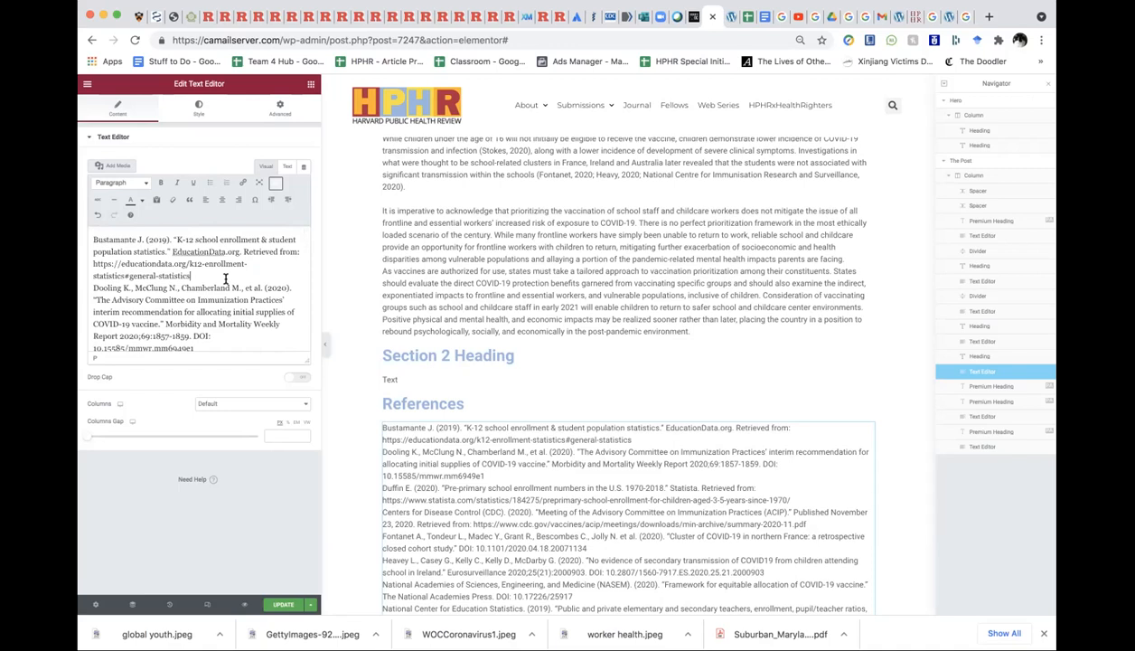
{"action": "key", "text": "Return"}
{"action": "scroll", "coordinate": [221, 262], "scroll_direction": "down", "scroll_amount": 3}
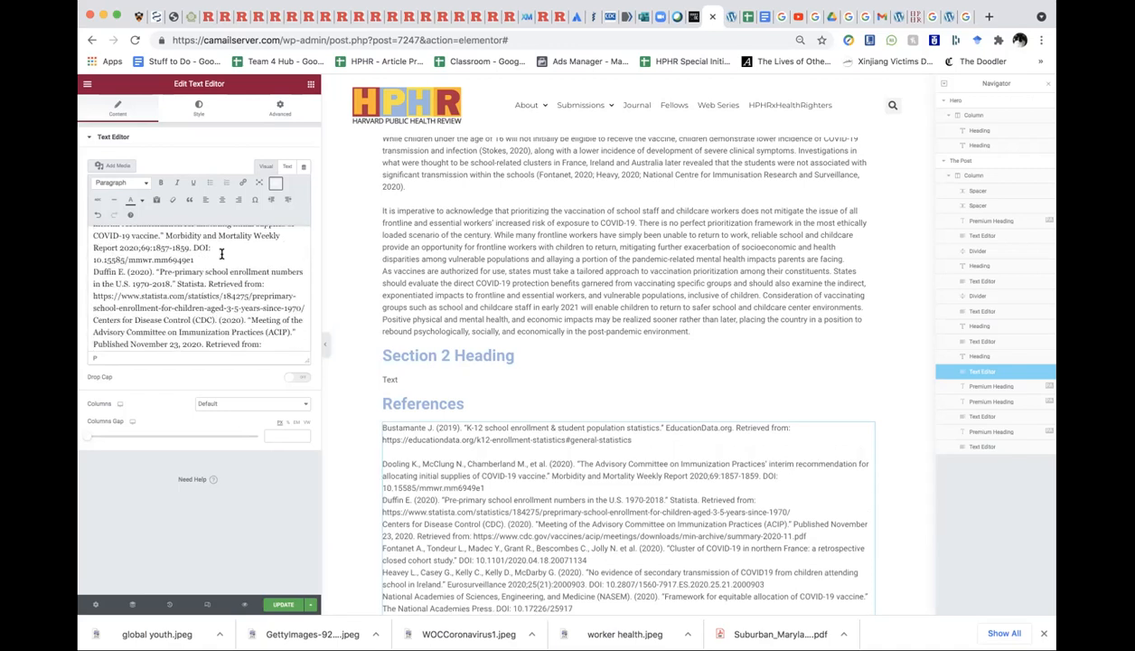
{"action": "left_click", "coordinate": [221, 256]}
{"action": "key", "text": "Return"}
{"action": "scroll", "coordinate": [221, 260], "scroll_direction": "down", "scroll_amount": 3}
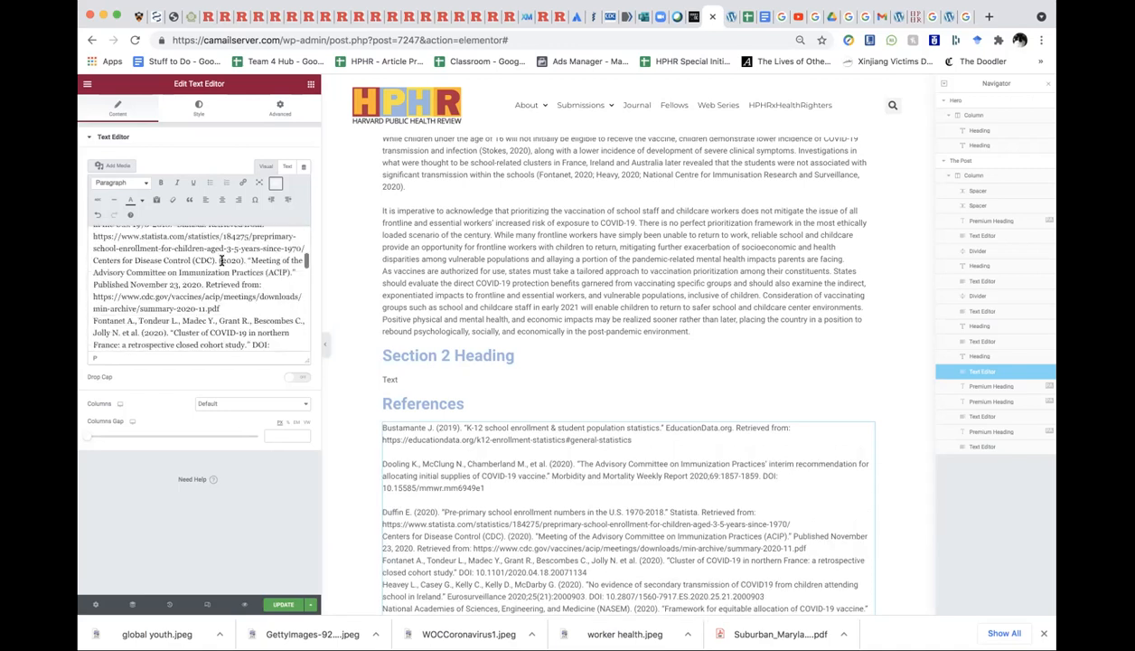
{"action": "scroll", "coordinate": [470, 483], "scroll_direction": "down", "scroll_amount": 5}
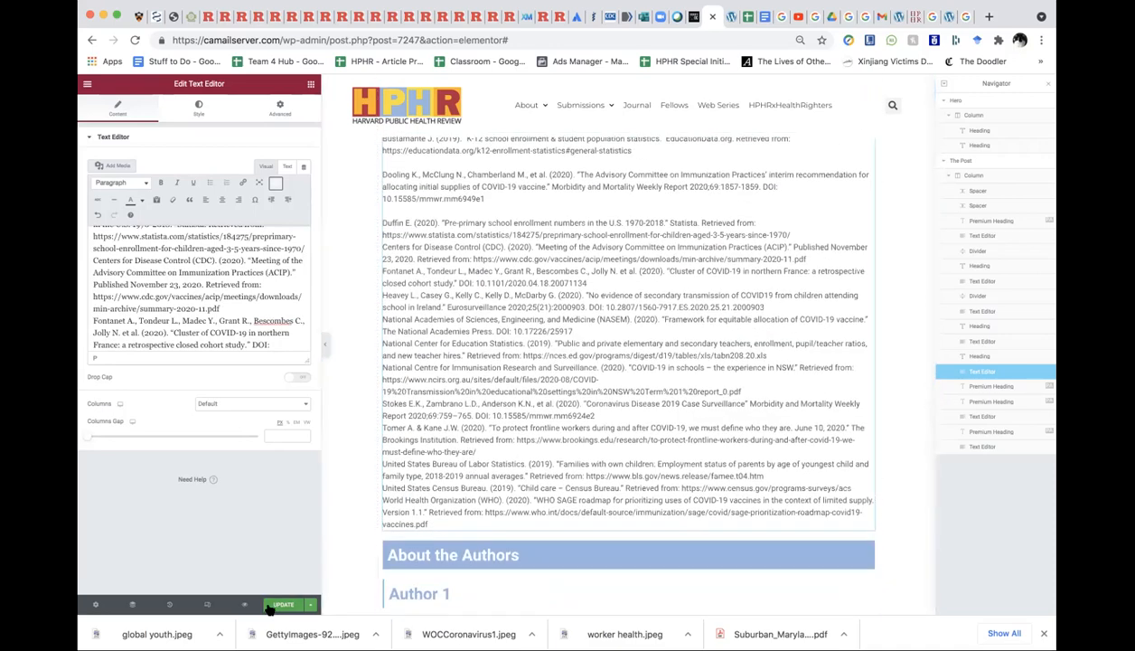
- Update the post to save the changes and look over the page from the title to the references
{"action": "scroll", "coordinate": [614, 434], "scroll_direction": "down", "scroll_amount": 4}
{"action": "left_click", "coordinate": [614, 398]}
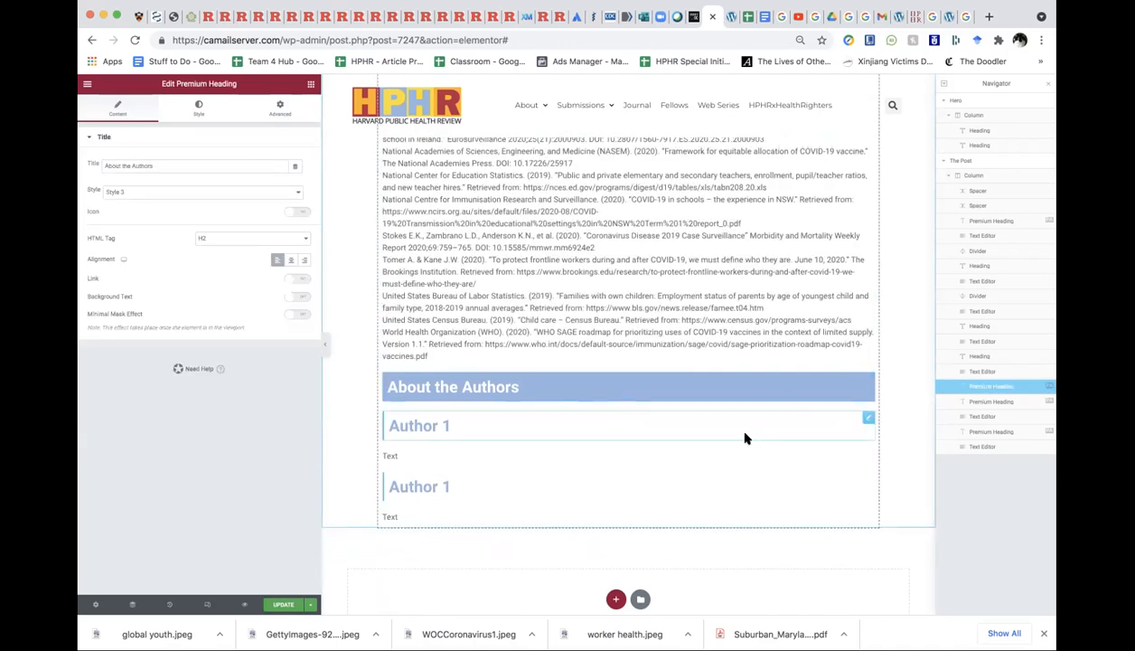
{"action": "scroll", "coordinate": [755, 476], "scroll_direction": "up", "scroll_amount": 5}
{"action": "left_click", "coordinate": [283, 606]}
{"action": "scroll", "coordinate": [740, 389], "scroll_direction": "up", "scroll_amount": 15}
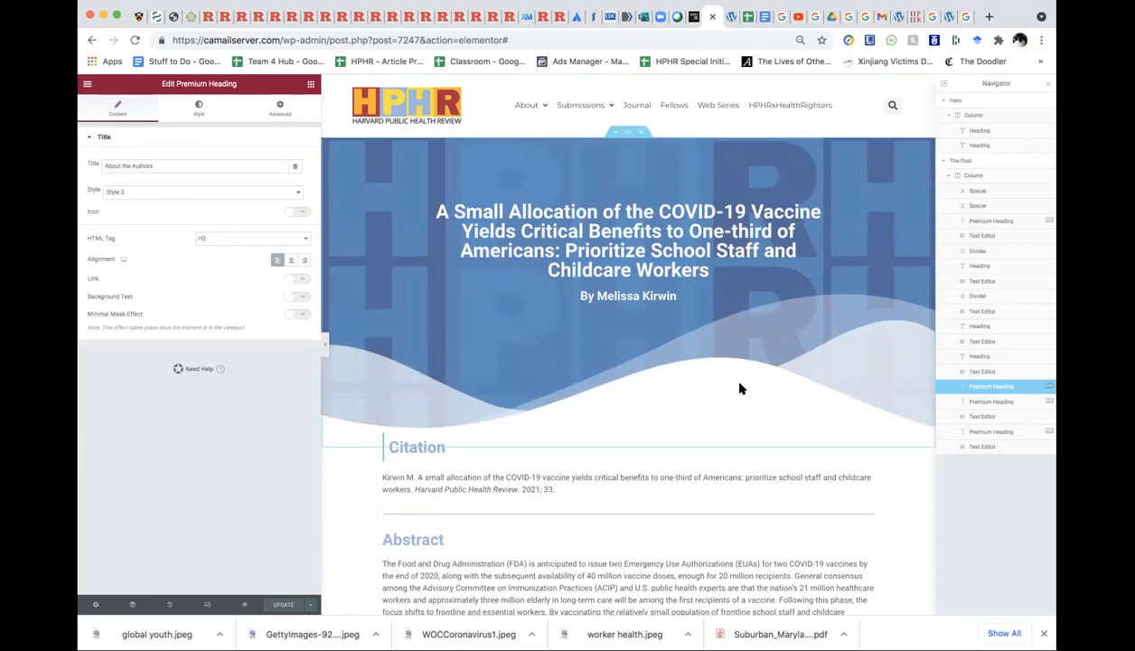
{"action": "scroll", "coordinate": [739, 389], "scroll_direction": "down", "scroll_amount": 15}
{"action": "scroll", "coordinate": [739, 388], "scroll_direction": "up", "scroll_amount": 5}
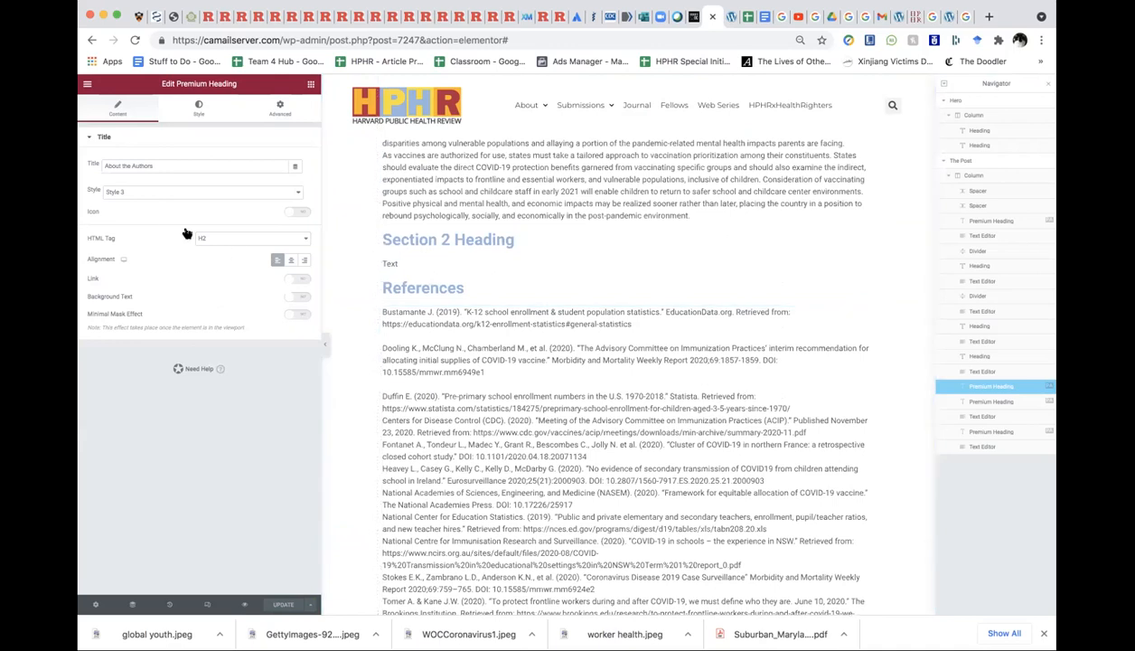
- Reopen the references text for editing and insert a blank line before the sixth reference, on COVID-19 transmission from children attending school in Ireland
{"action": "left_click", "coordinate": [436, 349]}
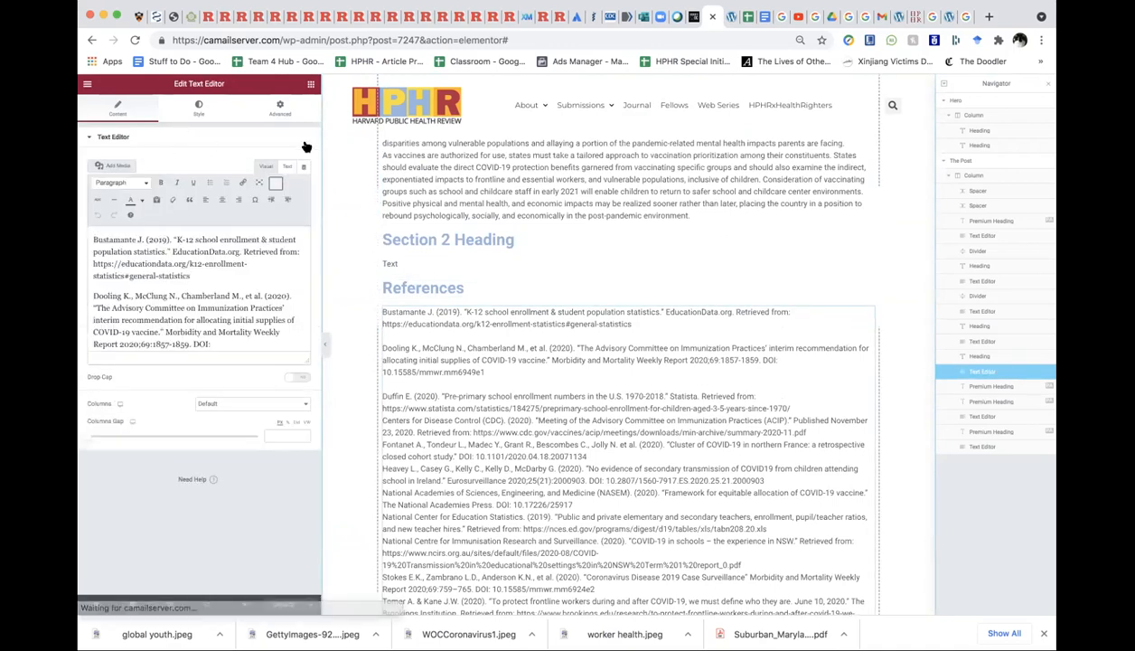
{"action": "scroll", "coordinate": [217, 298], "scroll_direction": "down", "scroll_amount": 5}
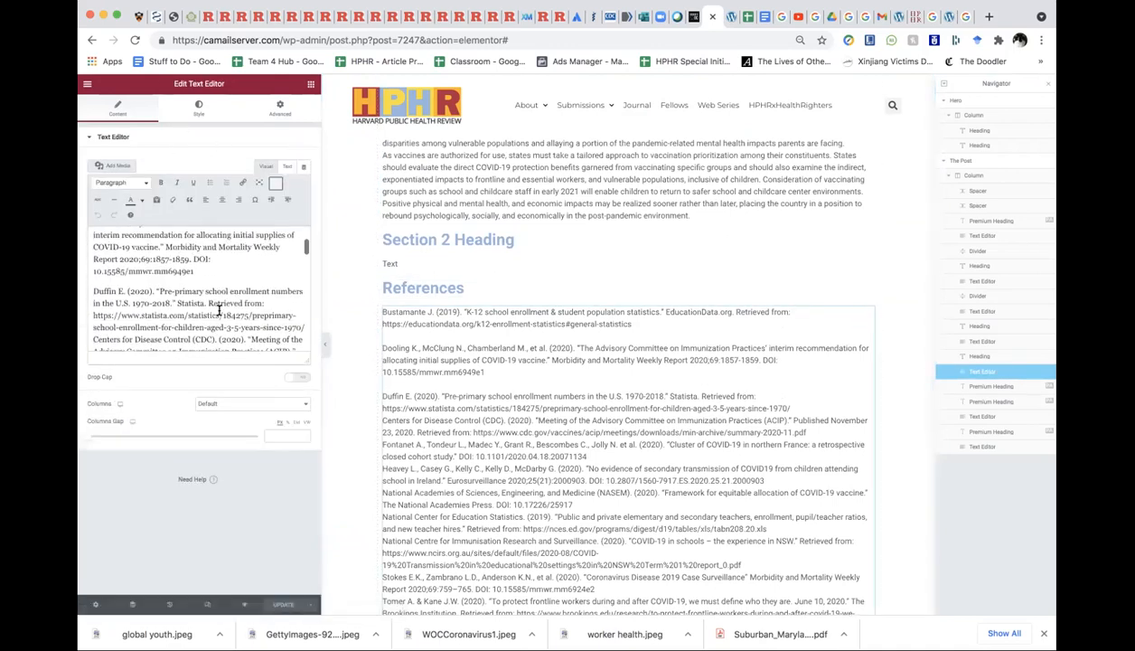
{"action": "scroll", "coordinate": [219, 310], "scroll_direction": "down", "scroll_amount": 2}
{"action": "scroll", "coordinate": [102, 298], "scroll_direction": "down", "scroll_amount": 3}
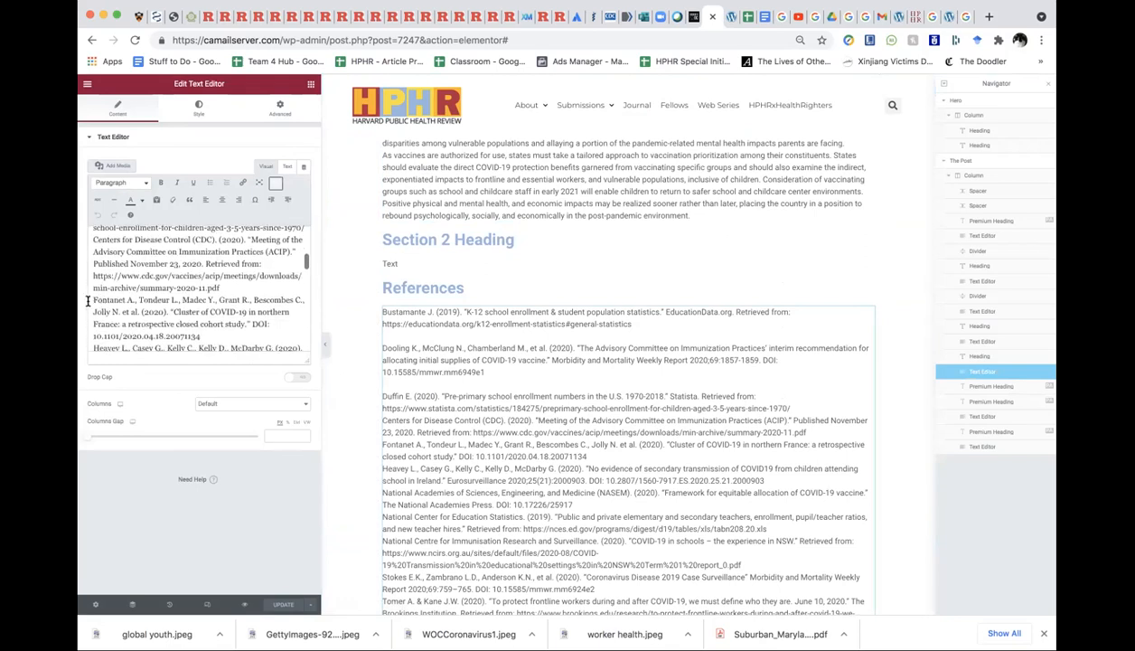
{"action": "scroll", "coordinate": [88, 300], "scroll_direction": "up", "scroll_amount": 4}
{"action": "left_click", "coordinate": [93, 291]}
{"action": "scroll", "coordinate": [93, 293], "scroll_direction": "down", "scroll_amount": 1}
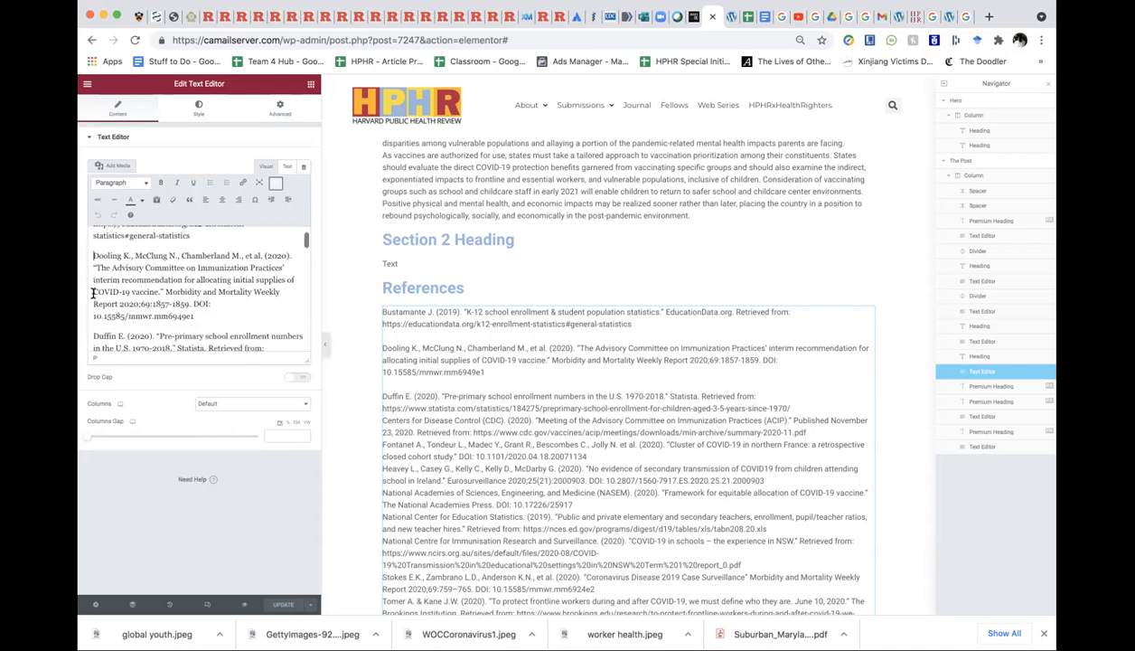
{"action": "key", "text": "Down"}
{"action": "key", "text": "Down"}
{"action": "key", "text": "Down"}
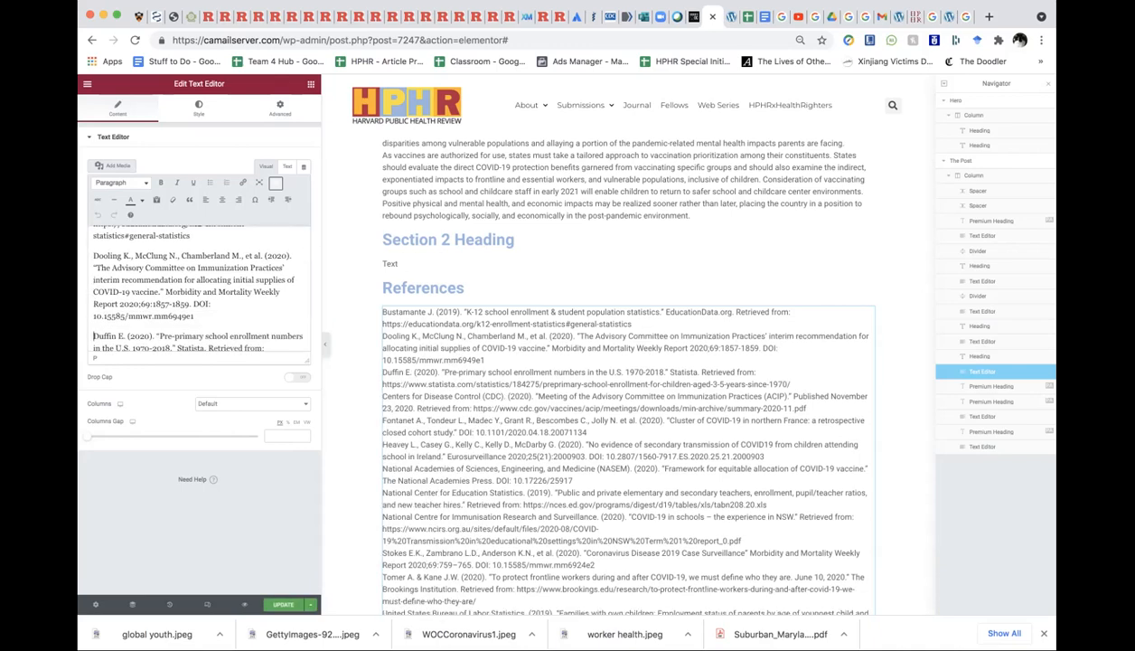
{"action": "scroll", "coordinate": [114, 314], "scroll_direction": "down", "scroll_amount": 4}
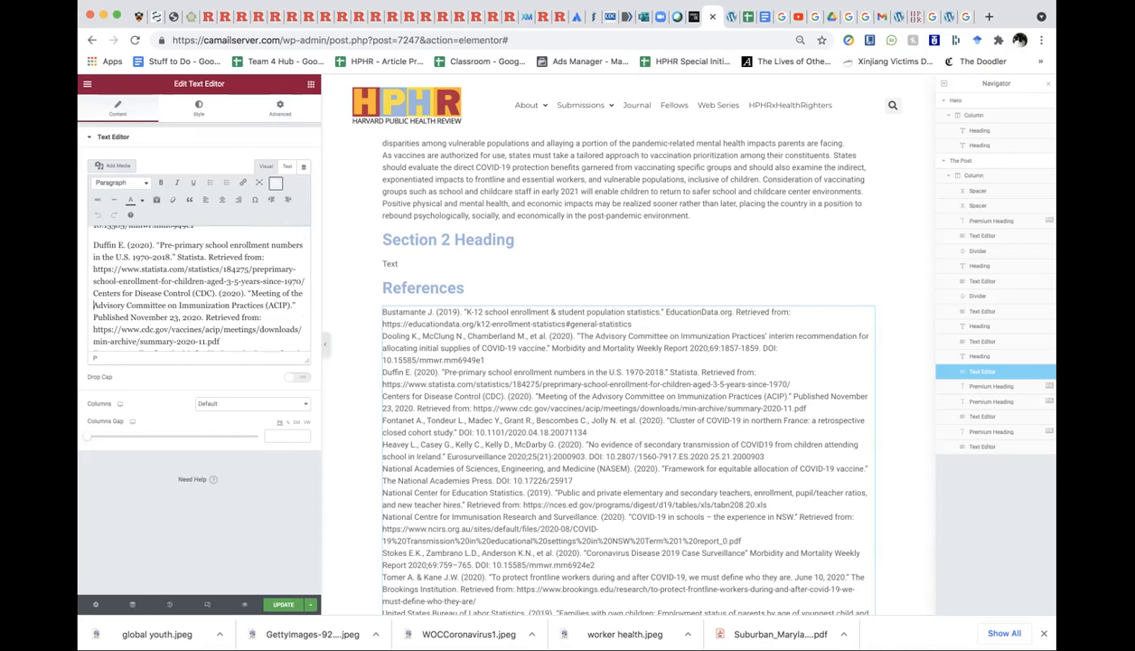
{"action": "key", "text": "Up"}
{"action": "key", "text": "Up"}
{"action": "key", "text": "Up"}
{"action": "key", "text": "Up"}
{"action": "key", "text": "Up"}
{"action": "key", "text": "Up"}
{"action": "key", "text": "Up"}
{"action": "key", "text": "Down"}
{"action": "key", "text": "Down"}
{"action": "key", "text": "Down"}
{"action": "key", "text": "Down"}
{"action": "key", "text": "Down"}
{"action": "key", "text": "Down"}
{"action": "key", "text": "Down"}
{"action": "key", "text": "Down"}
{"action": "key", "text": "Down"}
{"action": "key", "text": "Down"}
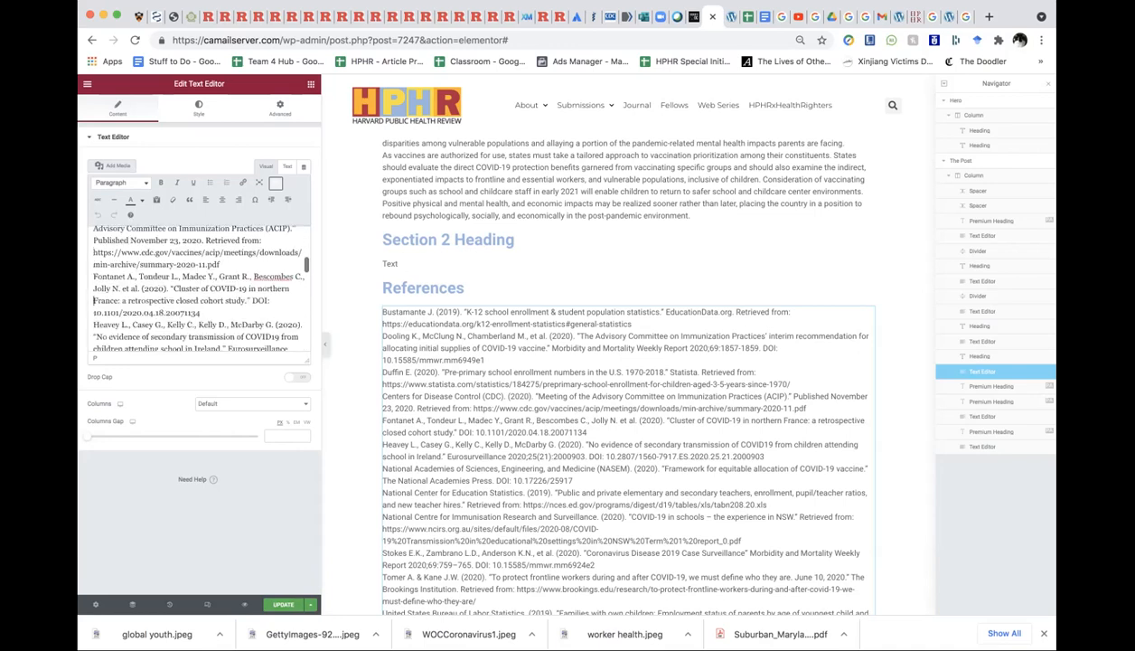
{"action": "key", "text": "Up"}
{"action": "key", "text": "Return"}
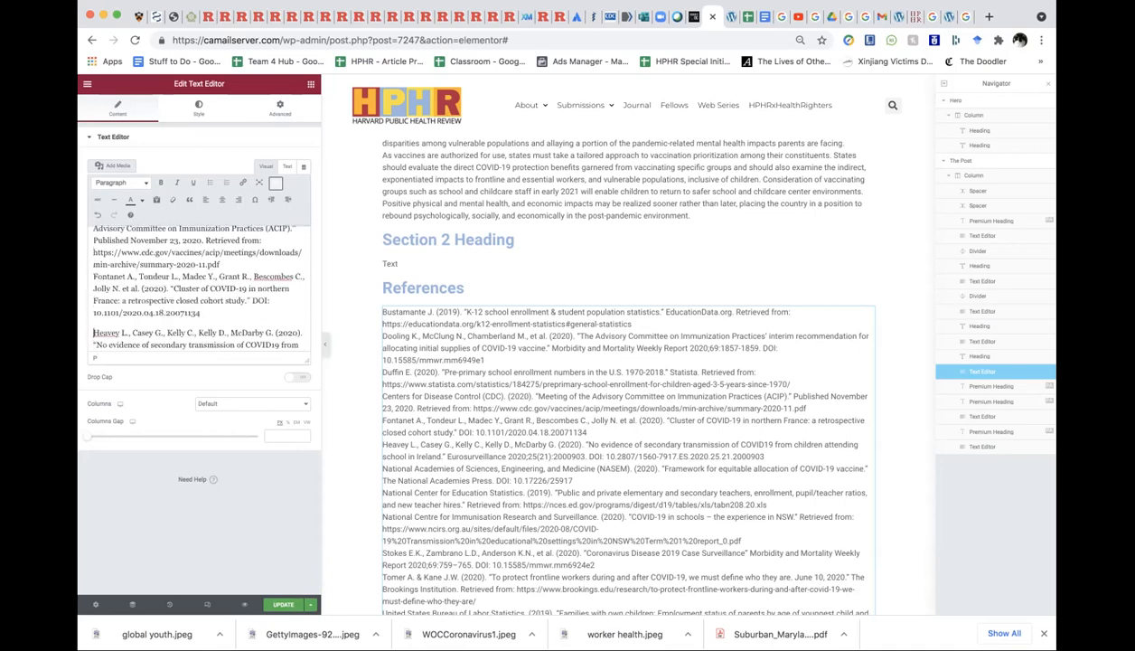
- Insert blank lines before the National Academies of Sciences and the National Center for Education Statistics references
{"action": "key", "text": "Down"}
{"action": "key", "text": "Down"}
{"action": "key", "text": "Down"}
{"action": "key", "text": "Down"}
{"action": "key", "text": "Return"}
{"action": "key", "text": "Down"}
{"action": "key", "text": "Down"}
{"action": "key", "text": "Down"}
{"action": "key", "text": "Return"}
- Insert a blank line before the National Centre for Immunisation Research and Surveillance reference
{"action": "key", "text": "Down"}
{"action": "key", "text": "Down"}
{"action": "key", "text": "Down"}
{"action": "key", "text": "Down"}
{"action": "key", "text": "Down"}
{"action": "key", "text": "Down"}
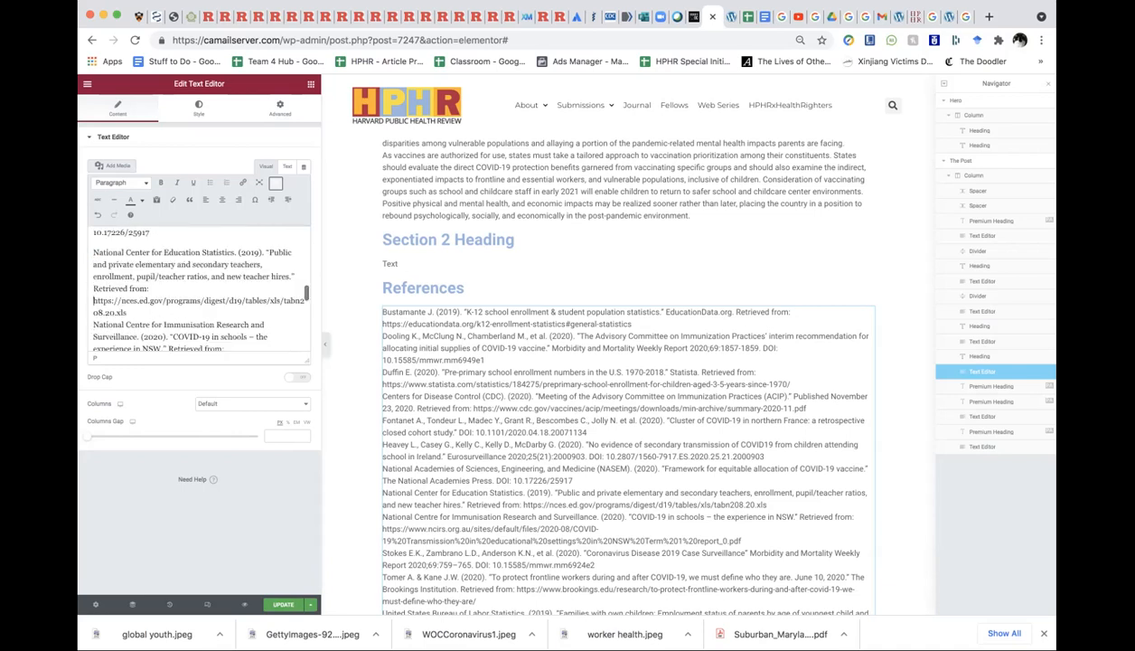
{"action": "key", "text": "Return"}
- Insert blank lines before the "Coronavirus Disease 2019 Case Surveillance" reference and the Brookings Institution reference
{"action": "key", "text": "Down"}
{"action": "key", "text": "Down"}
{"action": "key", "text": "Down"}
{"action": "key", "text": "Down"}
{"action": "key", "text": "Down"}
{"action": "key", "text": "Down"}
{"action": "key", "text": "Down"}
{"action": "key", "text": "Down"}
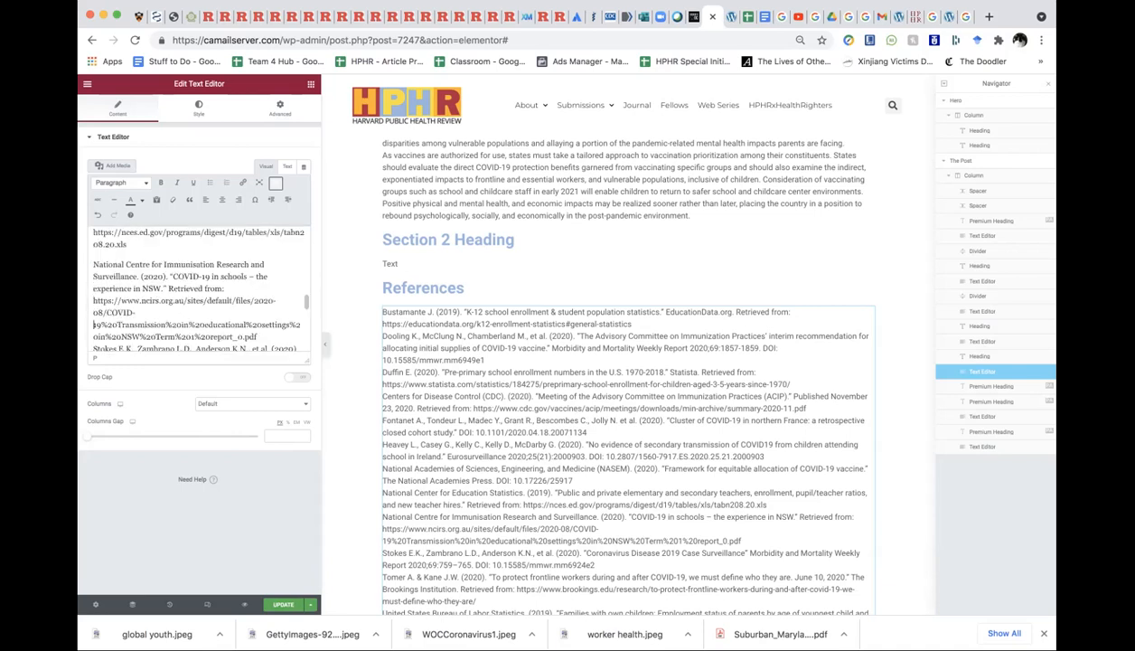
{"action": "key", "text": "Down"}
{"action": "key", "text": "Down"}
{"action": "key", "text": "Down"}
{"action": "key", "text": "Return"}
{"action": "key", "text": "Down"}
{"action": "key", "text": "Down"}
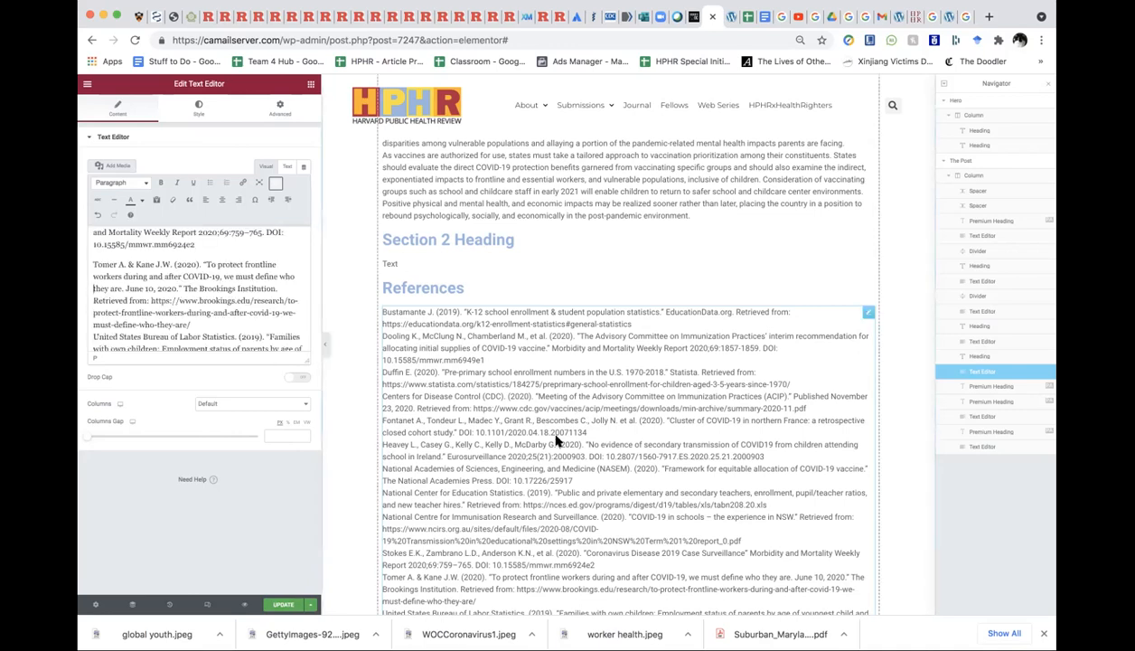
- Delete the unused "Section 2 Heading" widget and its placeholder "Text" widget above the References heading
{"action": "scroll", "coordinate": [557, 438], "scroll_direction": "up", "scroll_amount": 3}
{"action": "scroll", "coordinate": [557, 437], "scroll_direction": "down", "scroll_amount": 2}
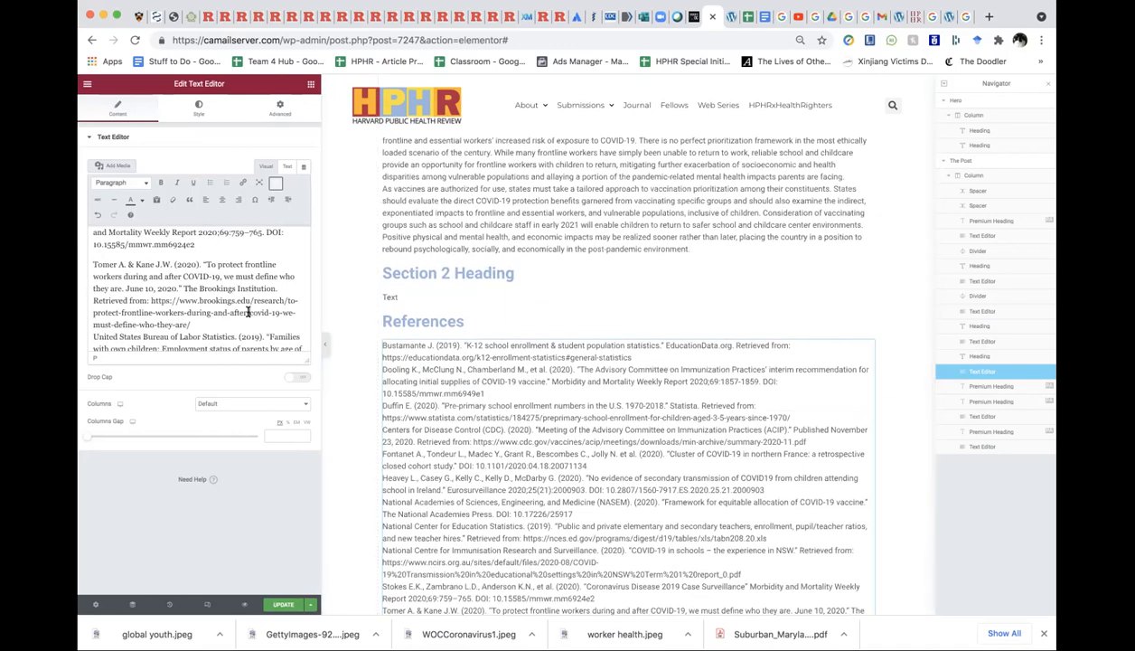
{"action": "scroll", "coordinate": [248, 312], "scroll_direction": "down", "scroll_amount": 3}
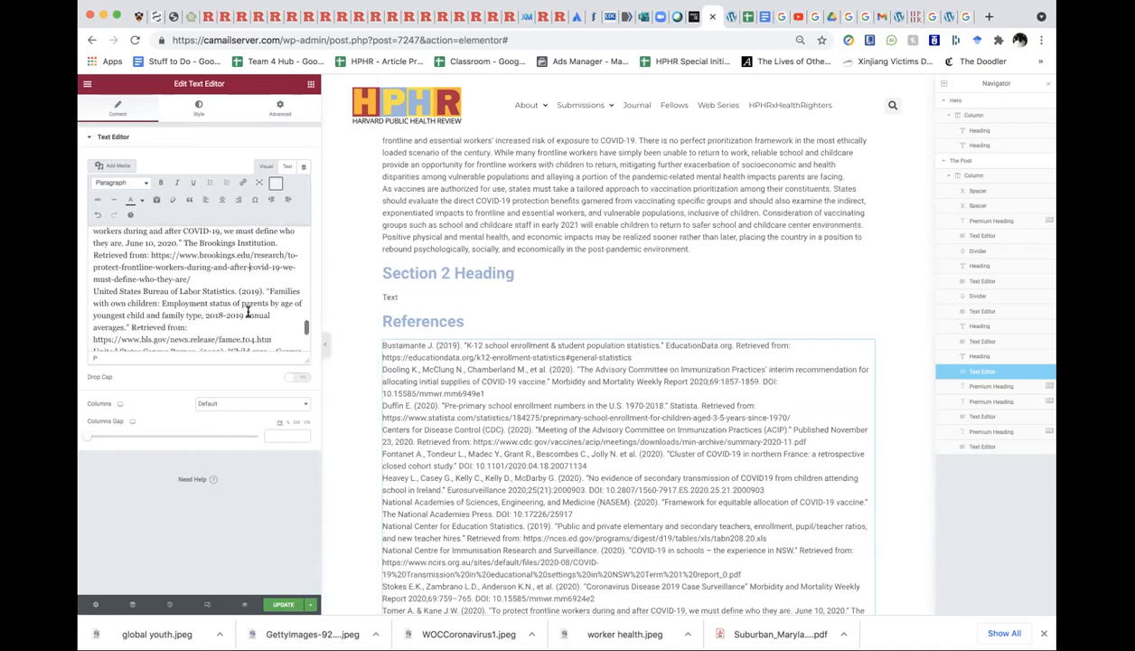
{"action": "right_click", "coordinate": [434, 273]}
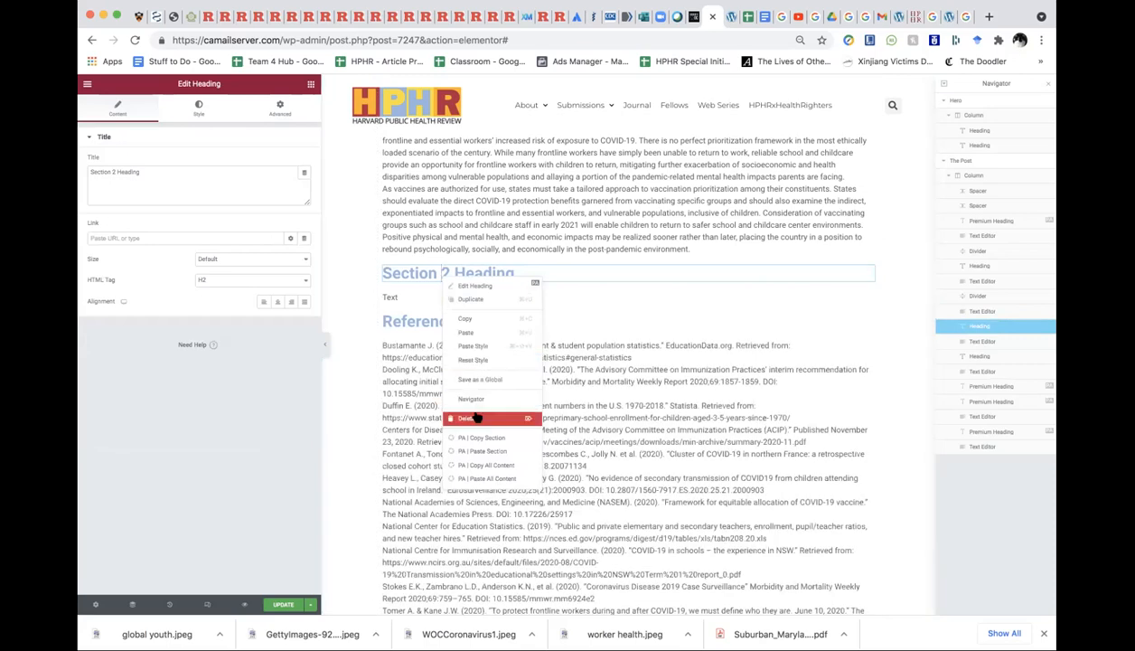
{"action": "left_click", "coordinate": [466, 418]}
{"action": "right_click", "coordinate": [425, 271]}
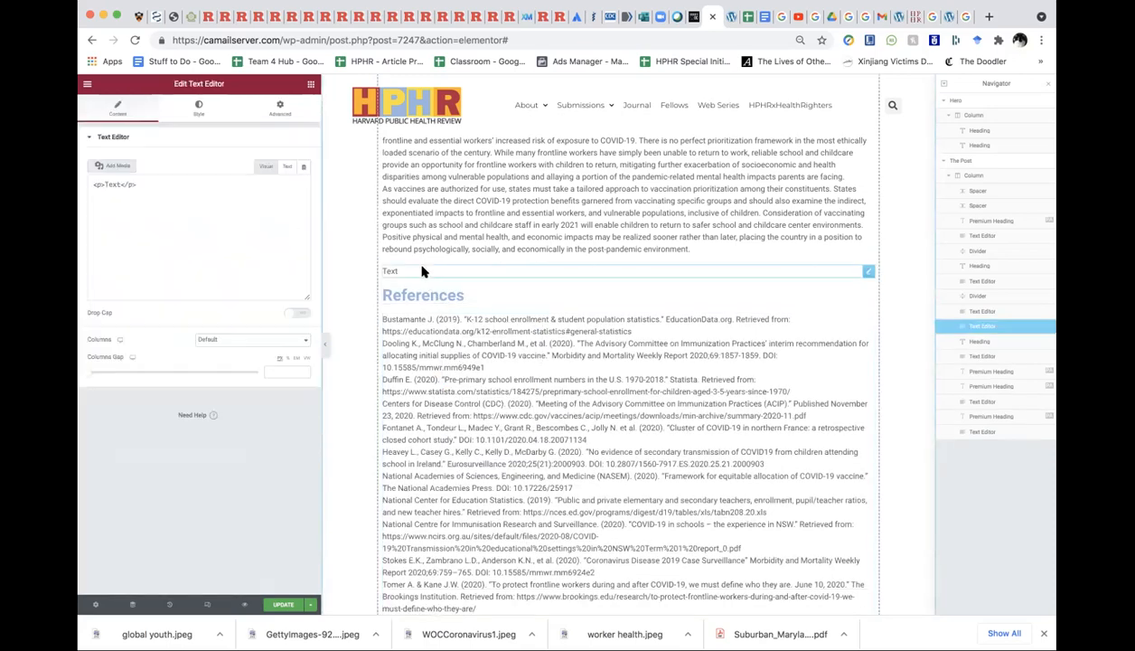
{"action": "left_click", "coordinate": [454, 411]}
- Review the article layout from the citation and abstract through the body text to the full references list
{"action": "scroll", "coordinate": [618, 278], "scroll_direction": "up", "scroll_amount": 5}
{"action": "scroll", "coordinate": [619, 278], "scroll_direction": "up", "scroll_amount": 10}
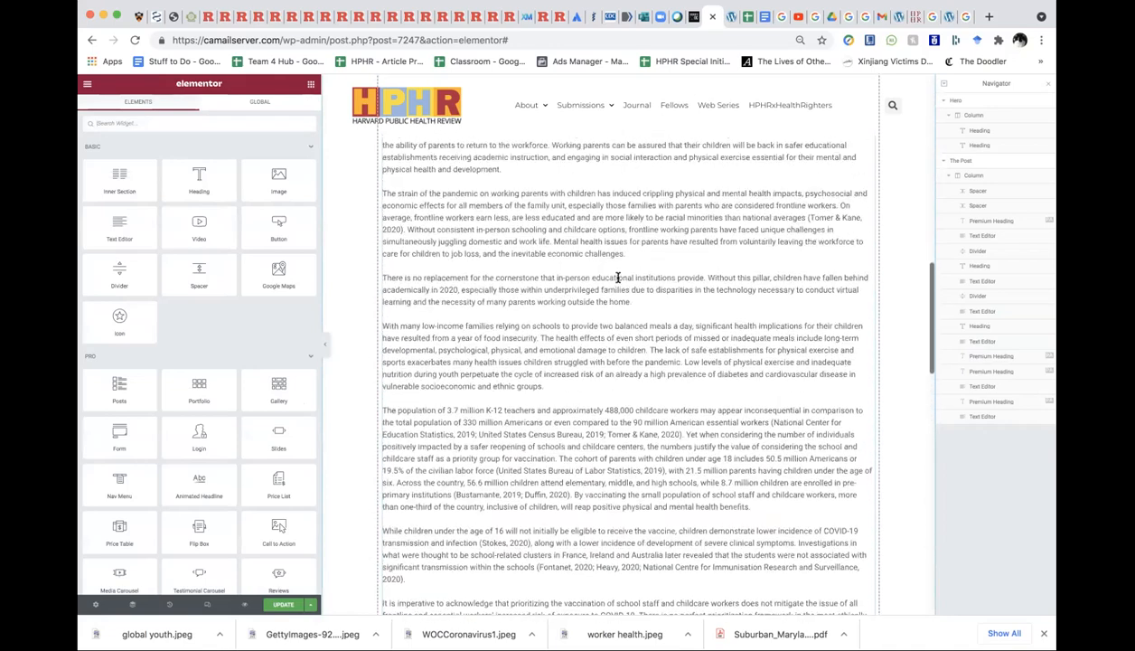
{"action": "scroll", "coordinate": [618, 278], "scroll_direction": "up", "scroll_amount": 4}
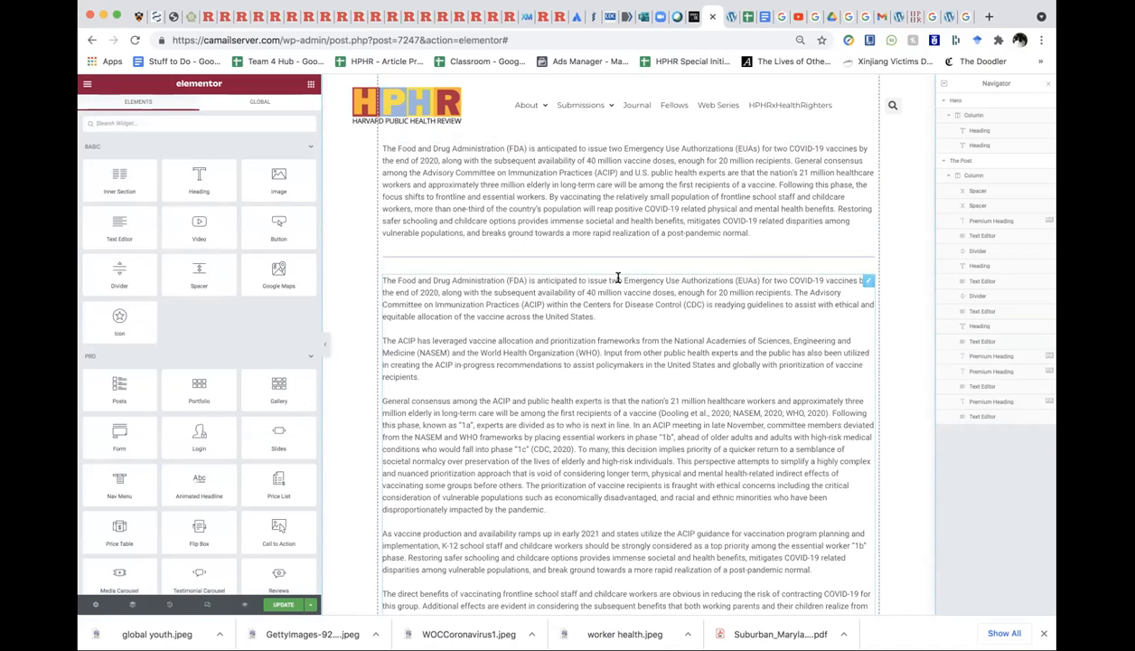
{"action": "scroll", "coordinate": [619, 278], "scroll_direction": "up", "scroll_amount": 5}
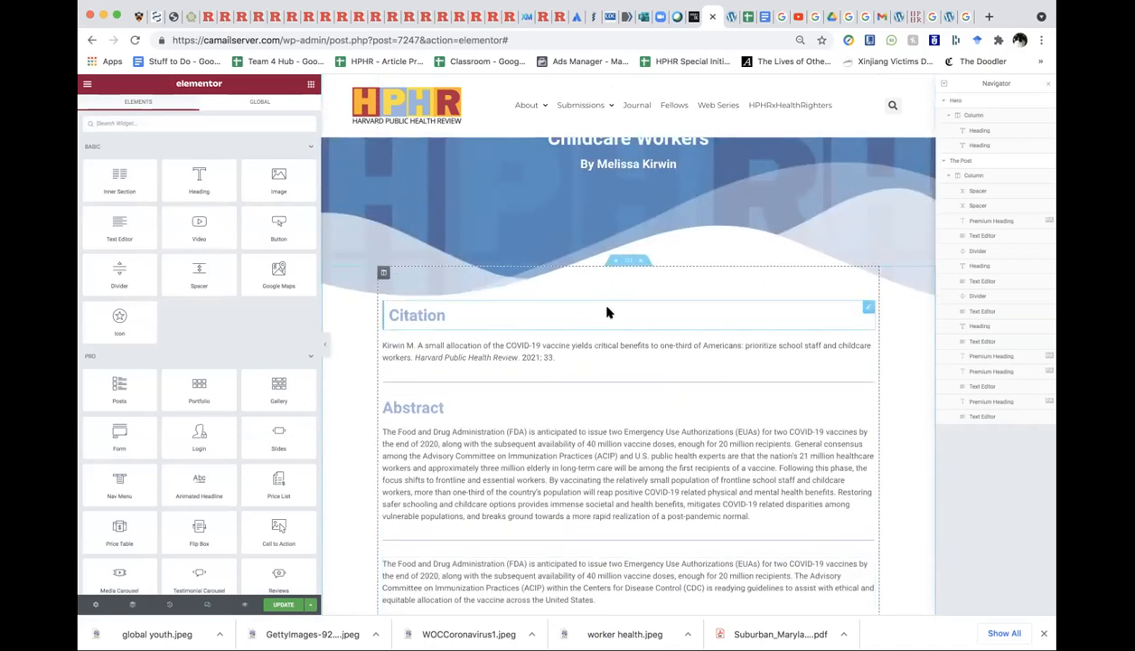
{"action": "scroll", "coordinate": [608, 313], "scroll_direction": "down", "scroll_amount": 3}
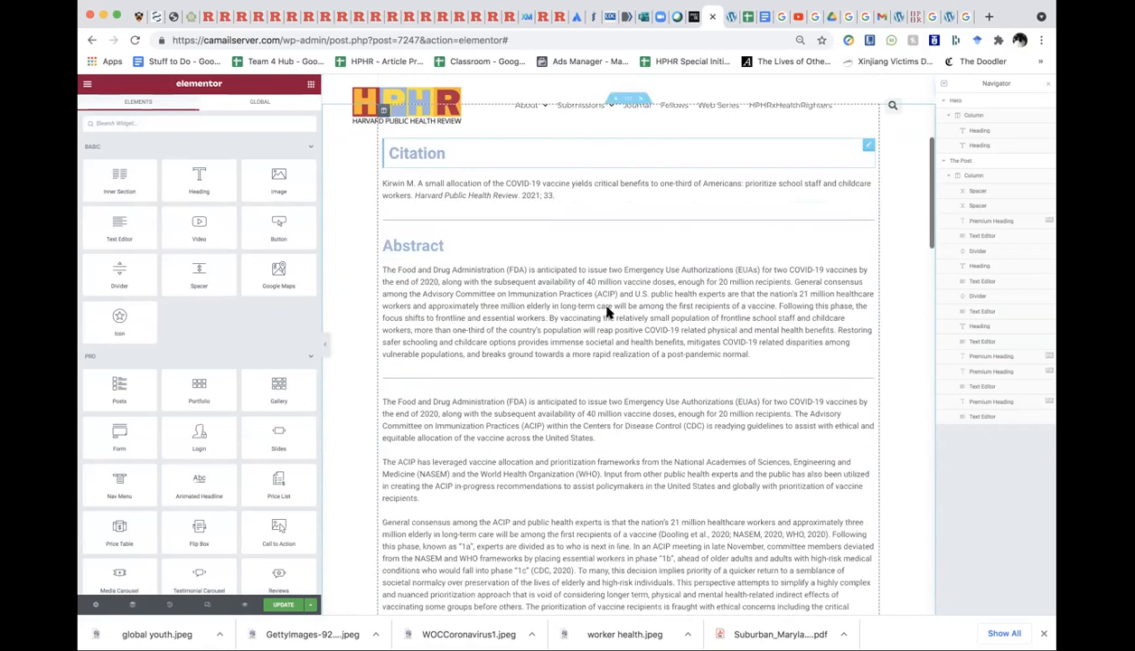
{"action": "scroll", "coordinate": [609, 313], "scroll_direction": "up", "scroll_amount": 1}
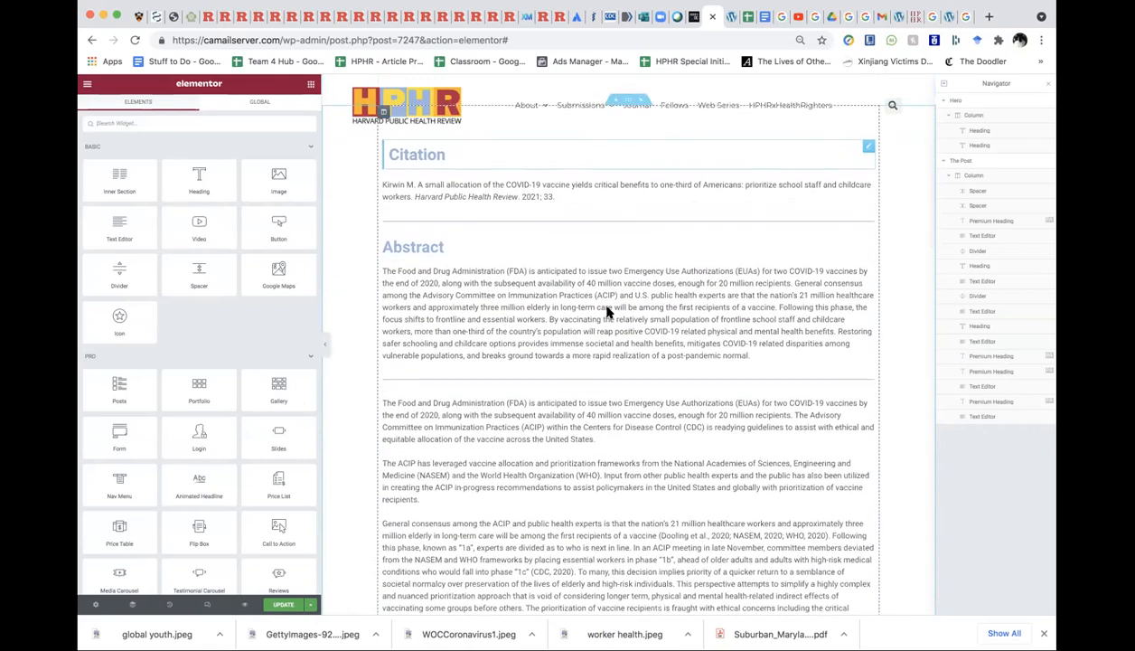
{"action": "scroll", "coordinate": [608, 312], "scroll_direction": "down", "scroll_amount": 1}
{"action": "scroll", "coordinate": [608, 313], "scroll_direction": "up", "scroll_amount": 1}
{"action": "scroll", "coordinate": [609, 313], "scroll_direction": "down", "scroll_amount": 1}
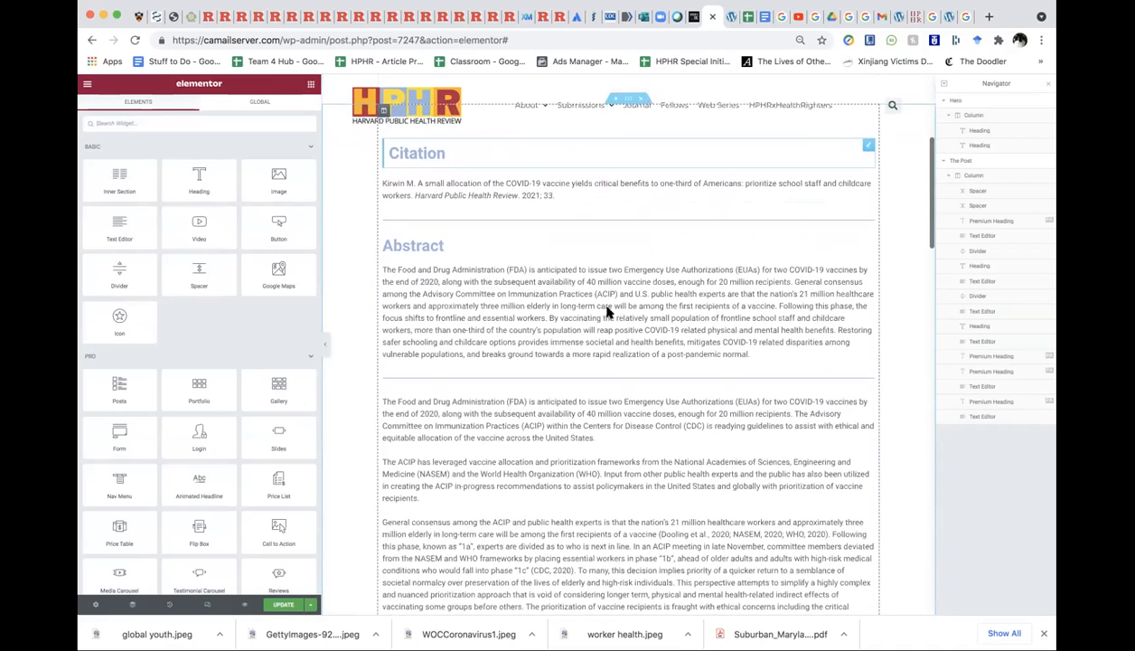
{"action": "scroll", "coordinate": [608, 312], "scroll_direction": "up", "scroll_amount": 3}
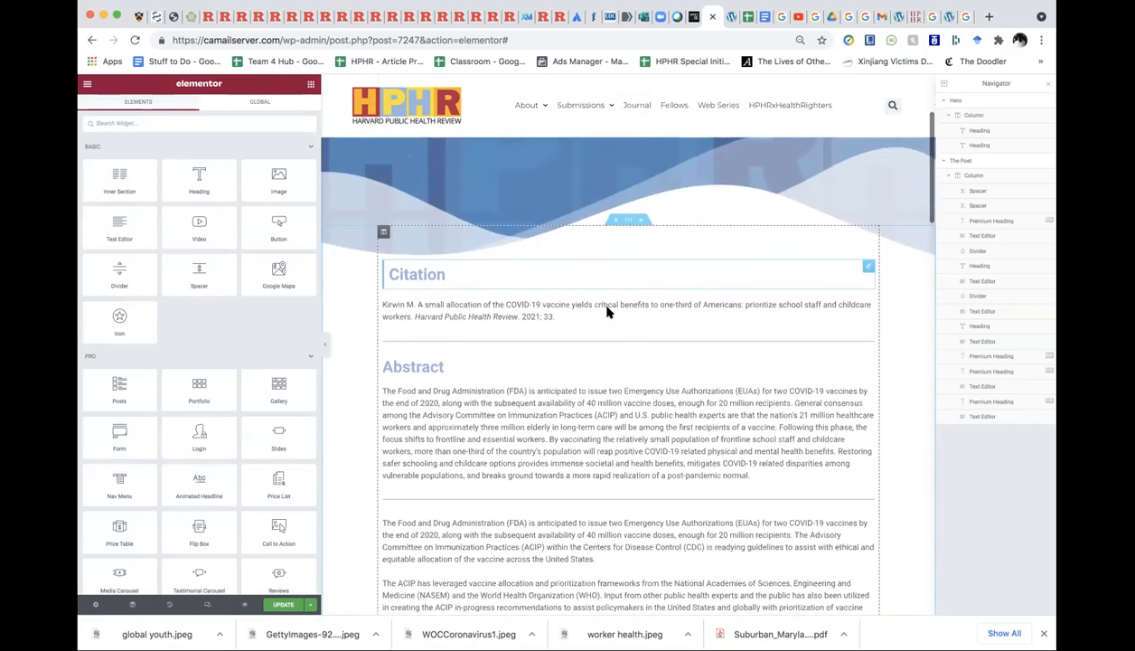
{"action": "scroll", "coordinate": [608, 313], "scroll_direction": "down", "scroll_amount": 1}
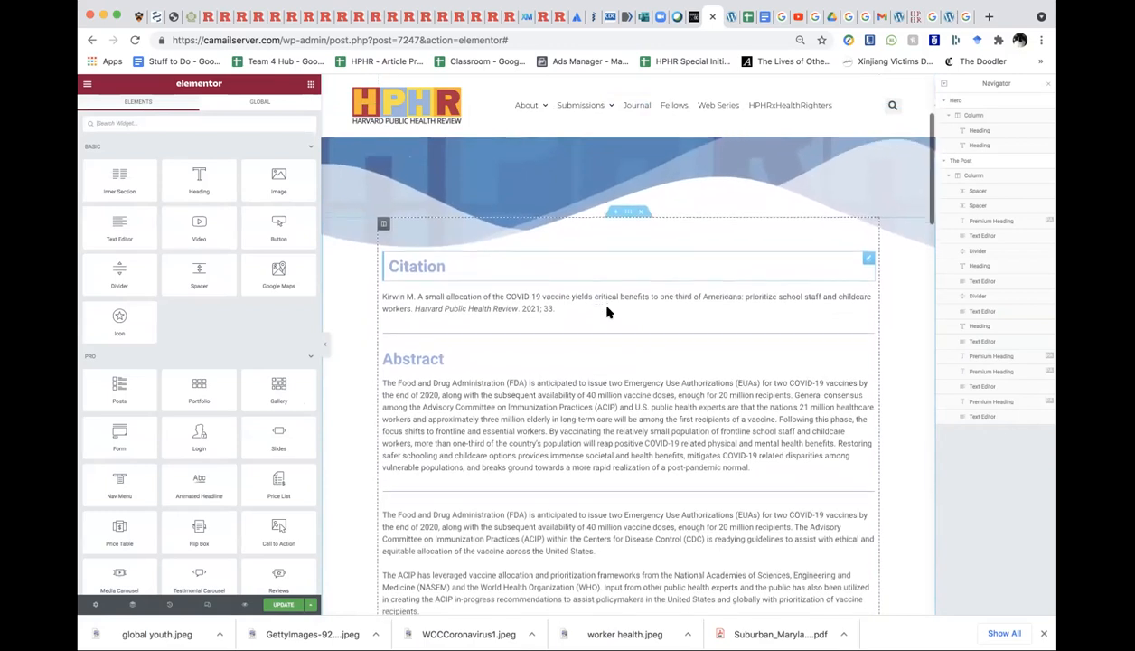
{"action": "scroll", "coordinate": [608, 313], "scroll_direction": "down", "scroll_amount": 5}
{"action": "scroll", "coordinate": [609, 313], "scroll_direction": "down", "scroll_amount": 20}
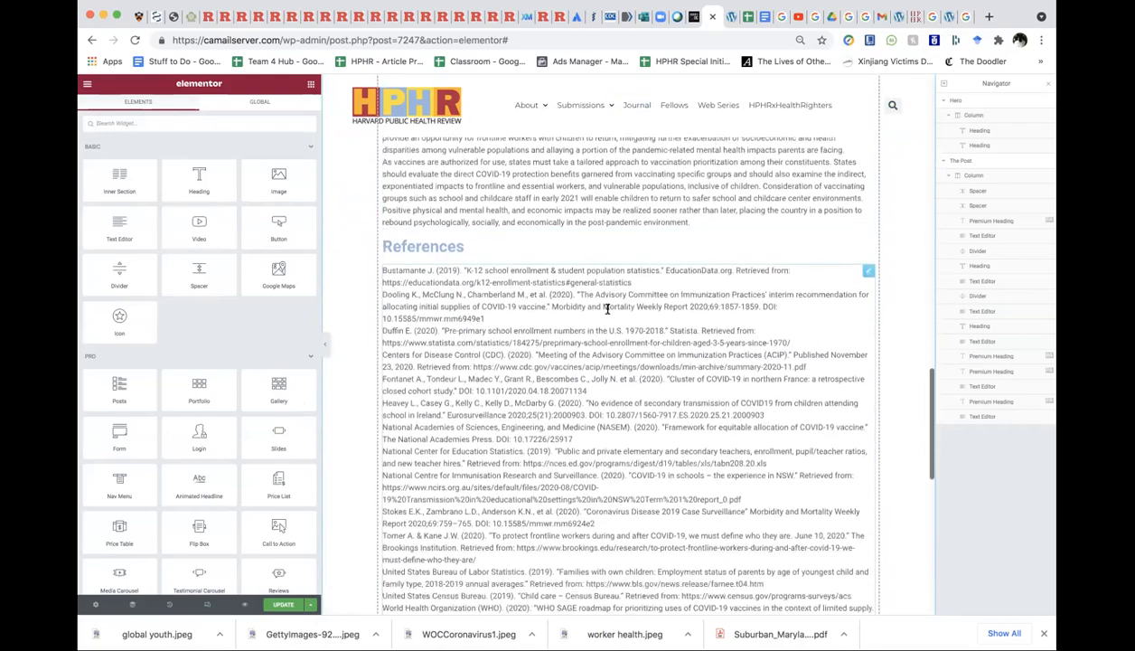
{"action": "scroll", "coordinate": [609, 309], "scroll_direction": "down", "scroll_amount": 2}
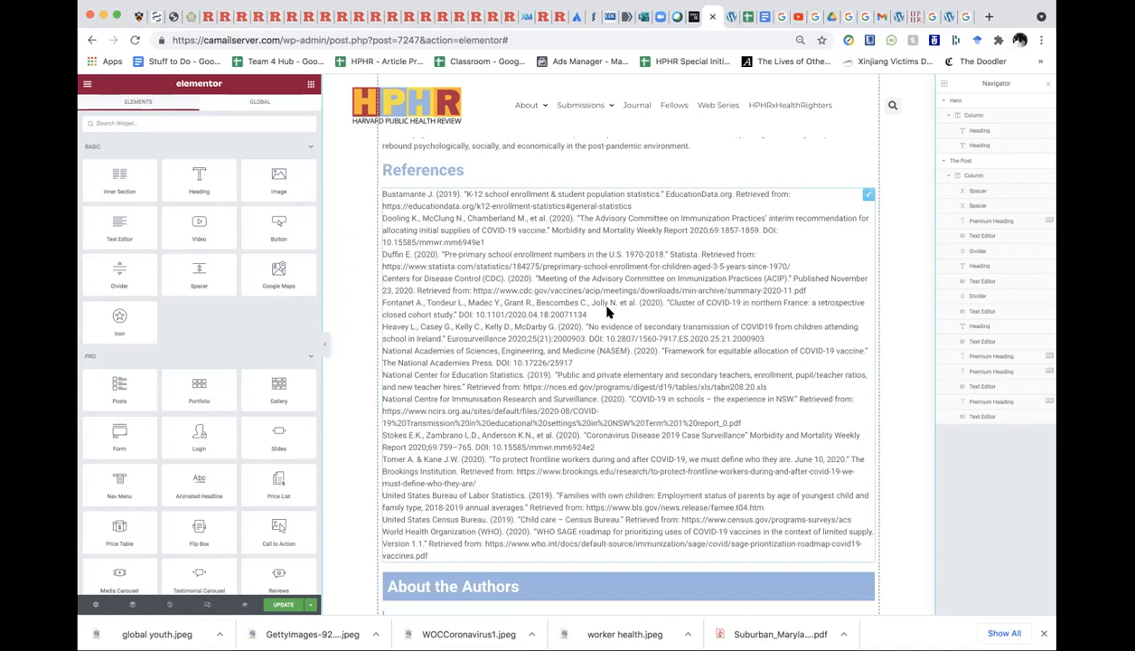
{"action": "scroll", "coordinate": [608, 313], "scroll_direction": "down", "scroll_amount": 1}
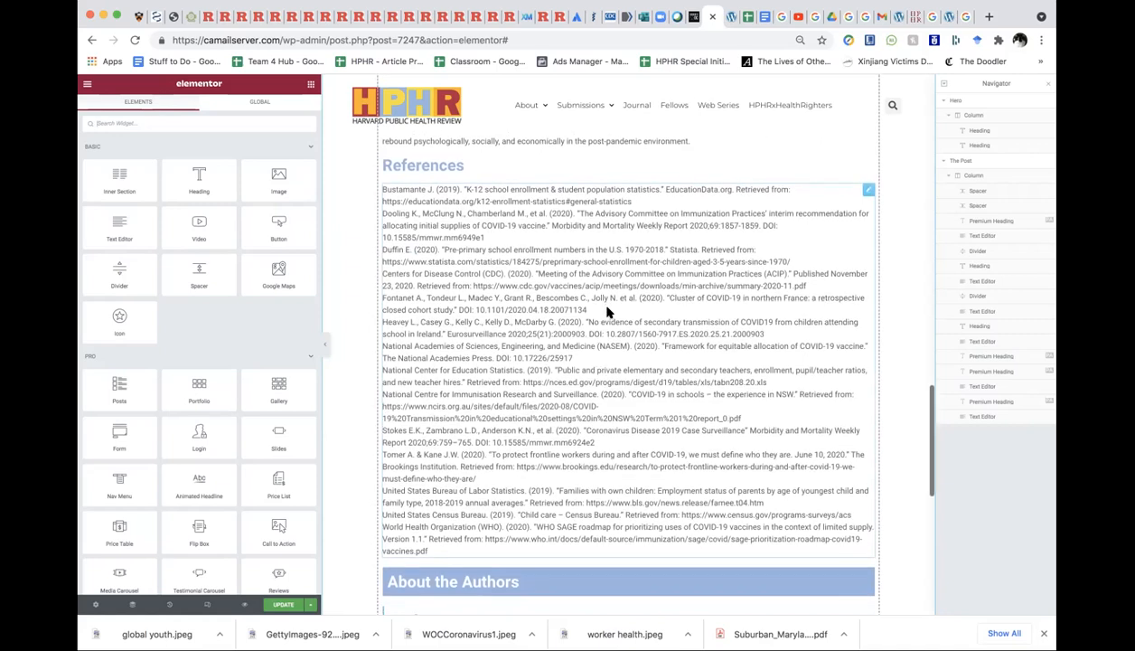
{"action": "scroll", "coordinate": [609, 312], "scroll_direction": "down", "scroll_amount": 1}
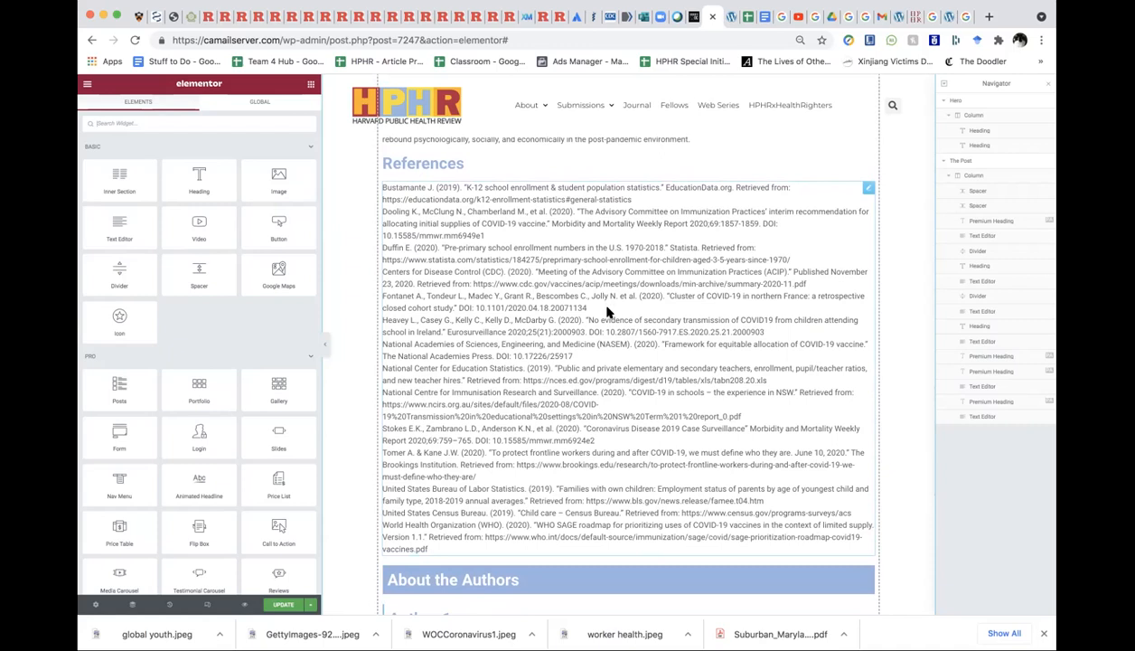
- Reopen the references text for editing and insert blank lines before the second reference and the third, on pre-primary school enrollment numbers
{"action": "left_click", "coordinate": [608, 313]}
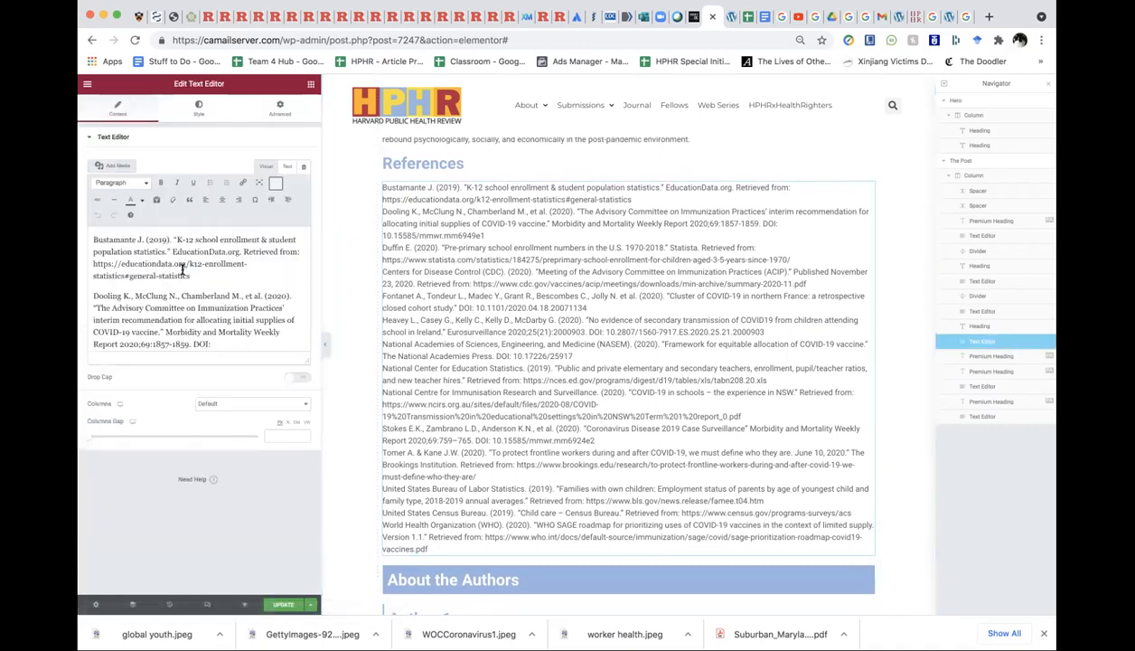
{"action": "key", "text": "Return"}
{"action": "key", "text": "Down"}
{"action": "key", "text": "Down"}
{"action": "key", "text": "Down"}
{"action": "key", "text": "Down"}
{"action": "key", "text": "Down"}
{"action": "key", "text": "Down"}
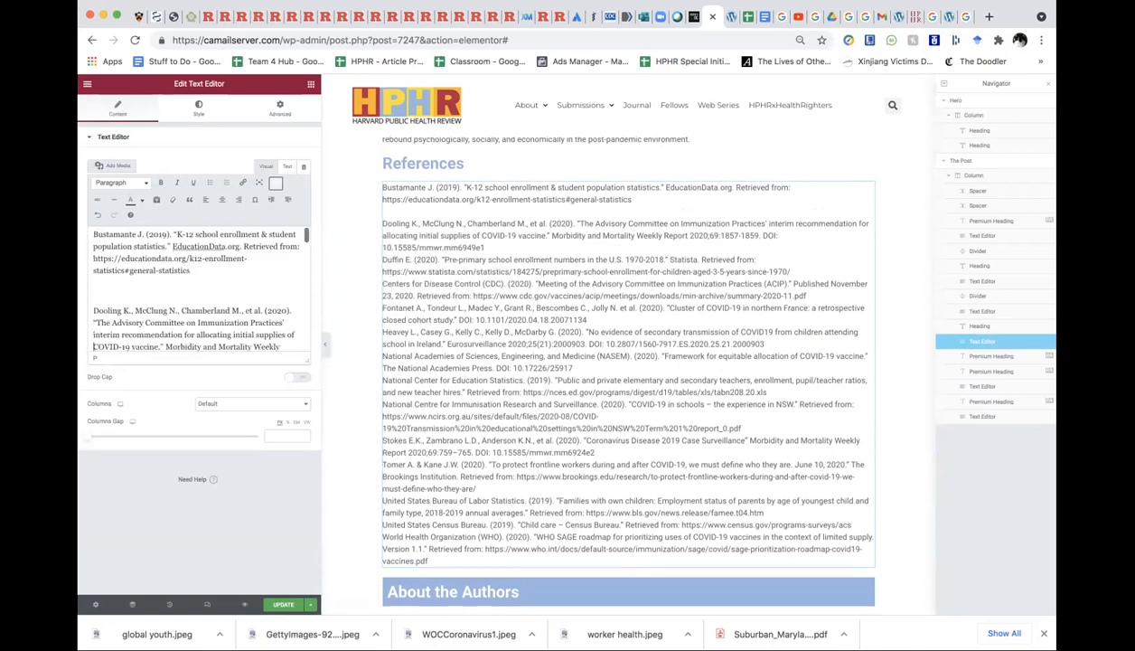
{"action": "key", "text": "Down"}
{"action": "key", "text": "Down"}
{"action": "key", "text": "Return"}
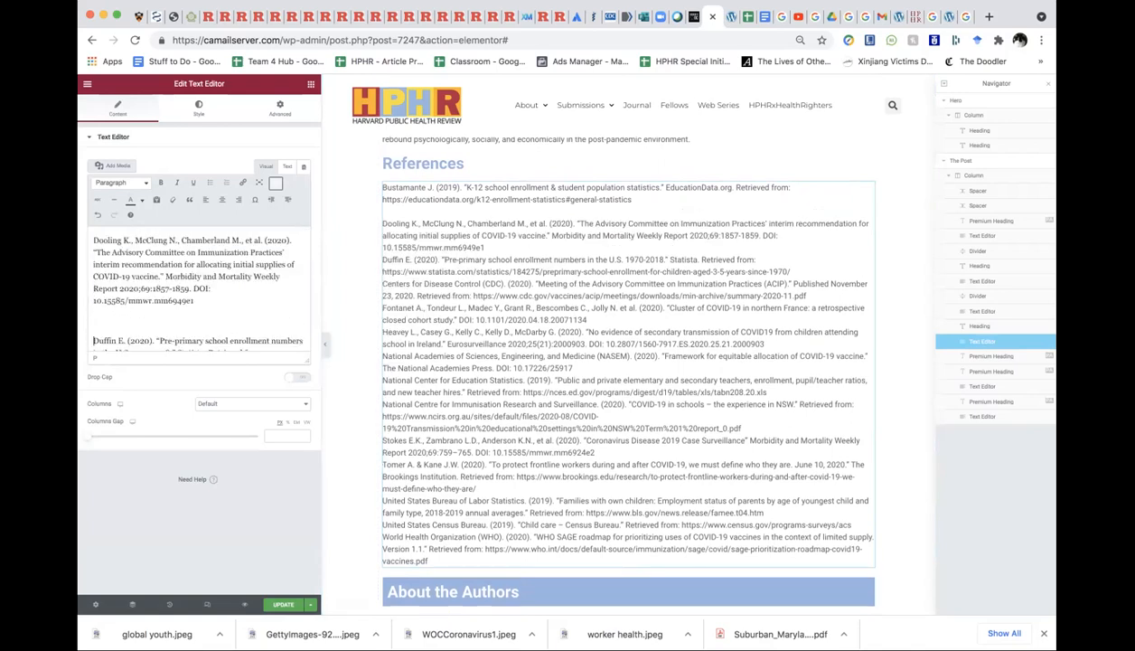
- Insert a blank line before the Centers for Disease Control (CDC) reference
{"action": "key", "text": "Down"}
{"action": "key", "text": "Down"}
{"action": "key", "text": "Down"}
{"action": "key", "text": "Down"}
{"action": "key", "text": "Down"}
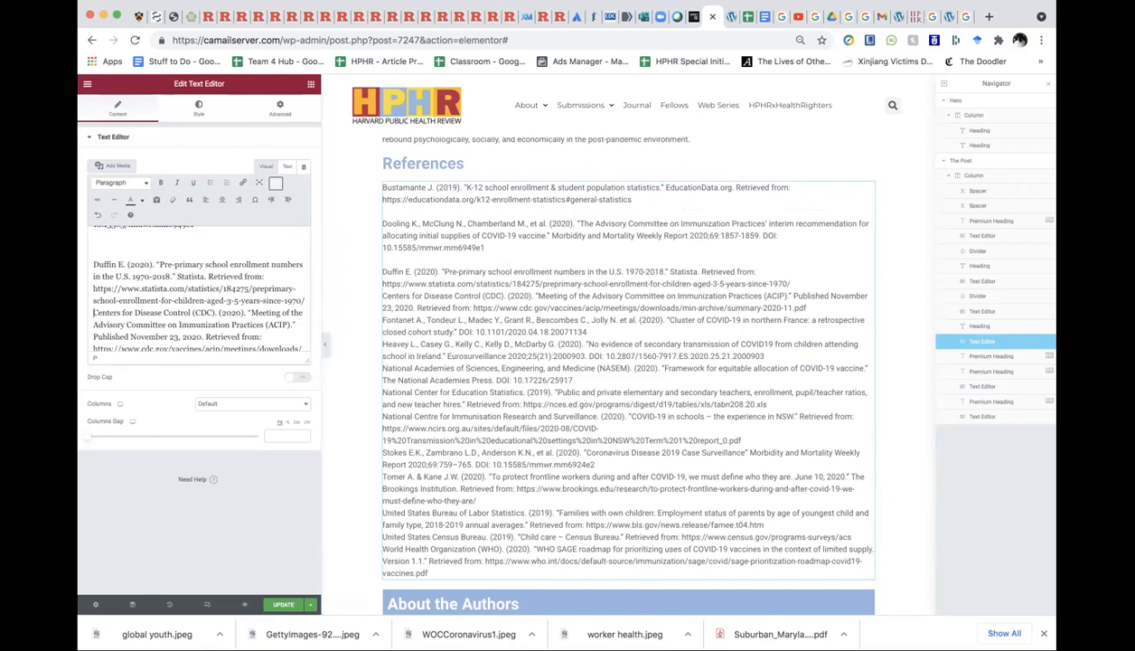
{"action": "key", "text": "Return"}
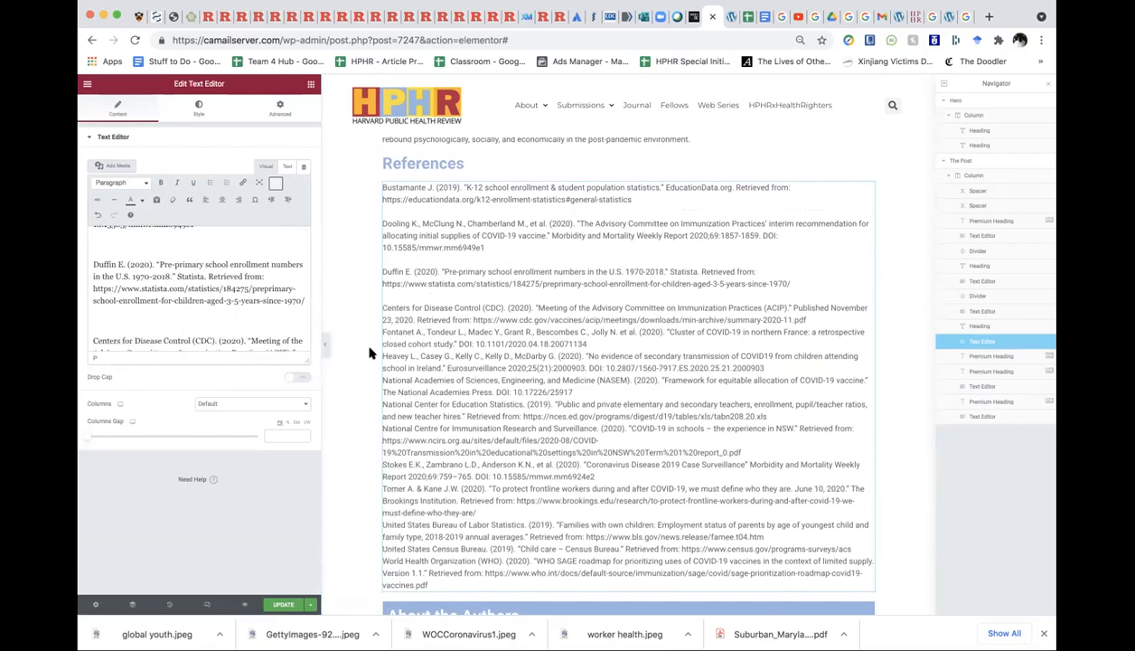
- Insert a blank line before the "Cluster of COVID-19 in northern France" reference
{"action": "scroll", "coordinate": [420, 364], "scroll_direction": "down", "scroll_amount": 1}
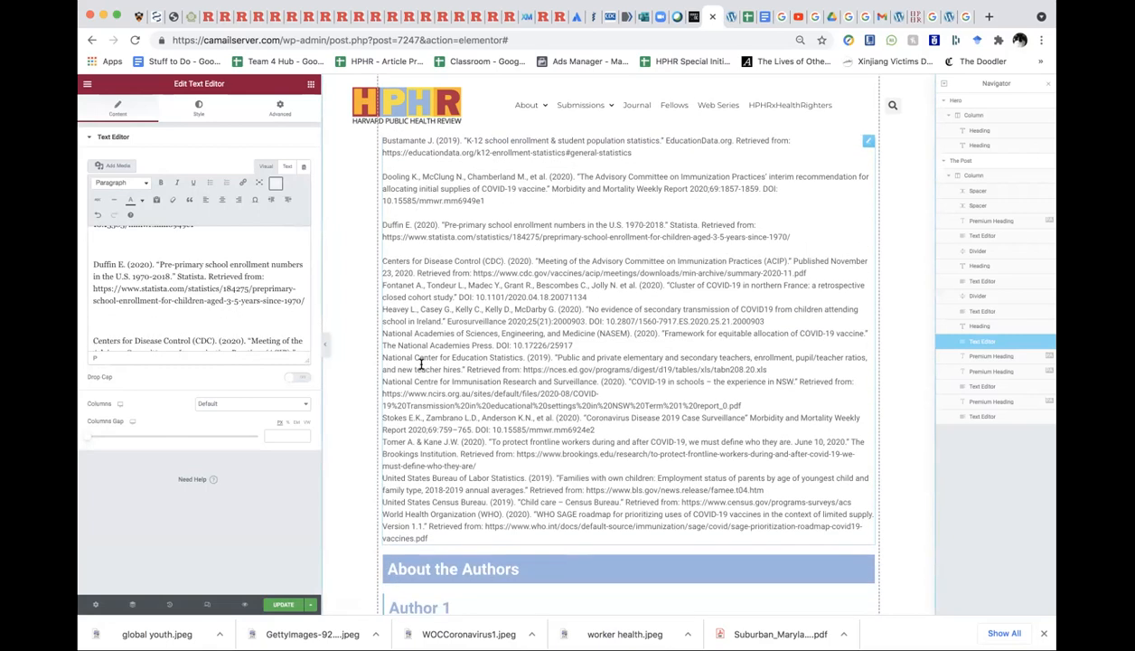
{"action": "scroll", "coordinate": [420, 362], "scroll_direction": "down", "scroll_amount": 1}
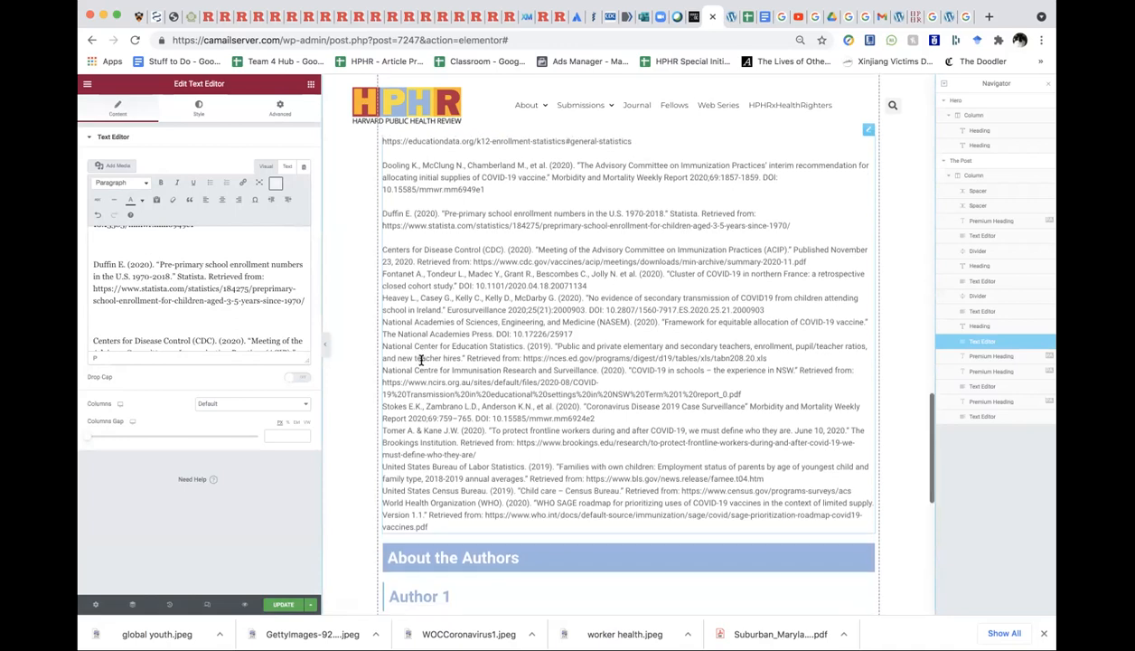
{"action": "scroll", "coordinate": [420, 360], "scroll_direction": "down", "scroll_amount": 1}
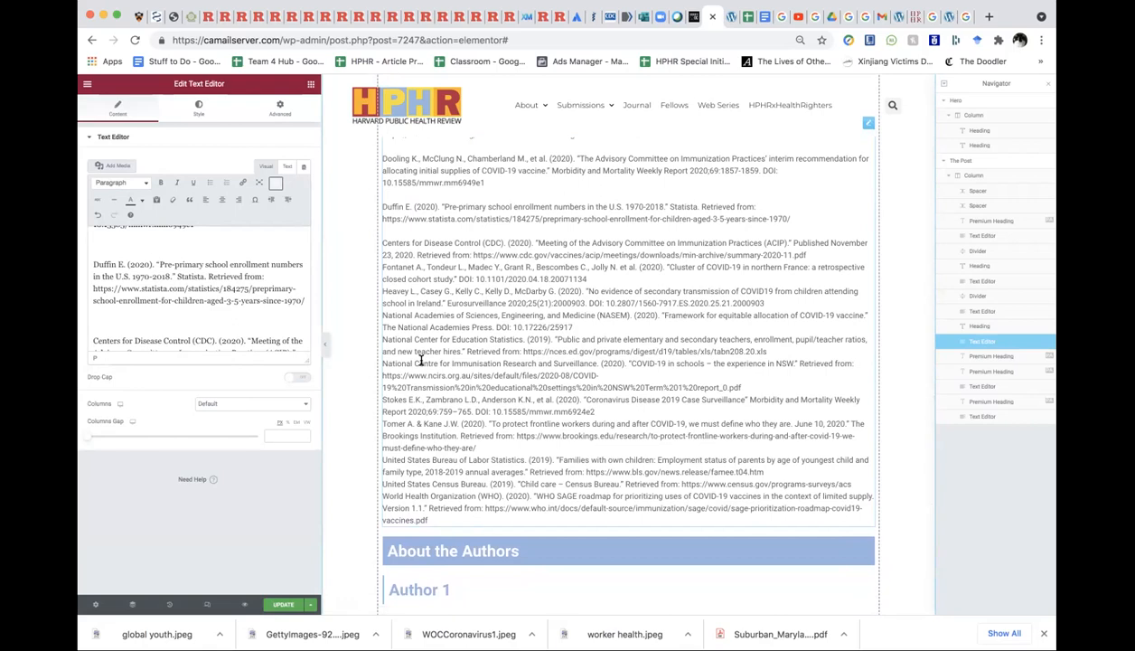
{"action": "scroll", "coordinate": [421, 361], "scroll_direction": "down", "scroll_amount": 1}
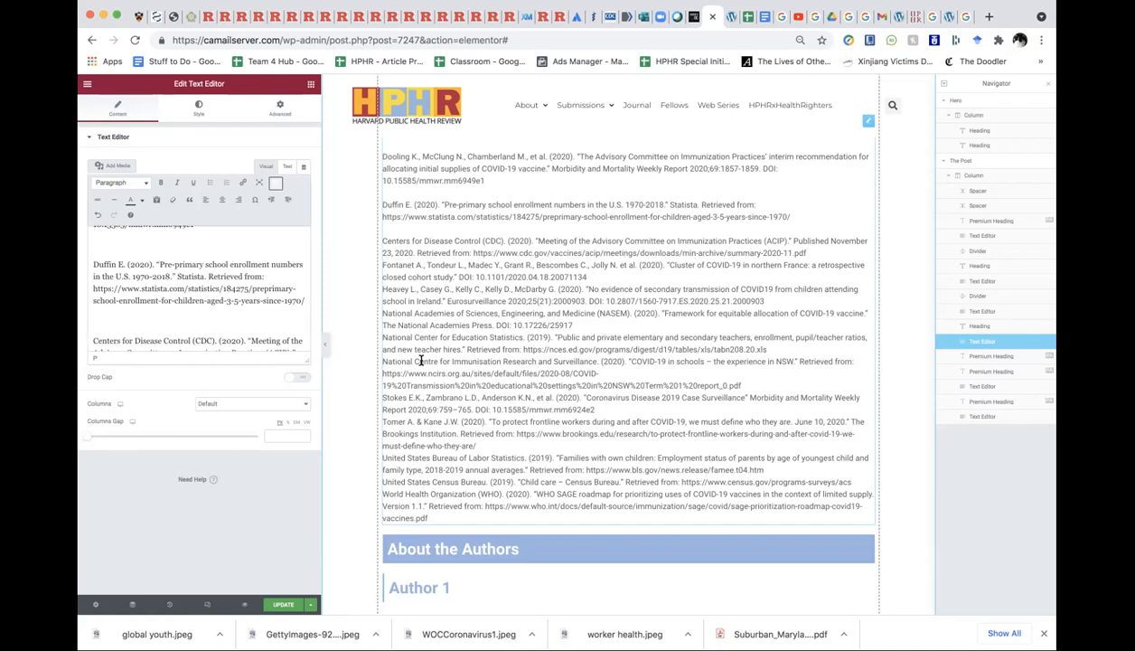
{"action": "scroll", "coordinate": [132, 298], "scroll_direction": "down", "scroll_amount": 3}
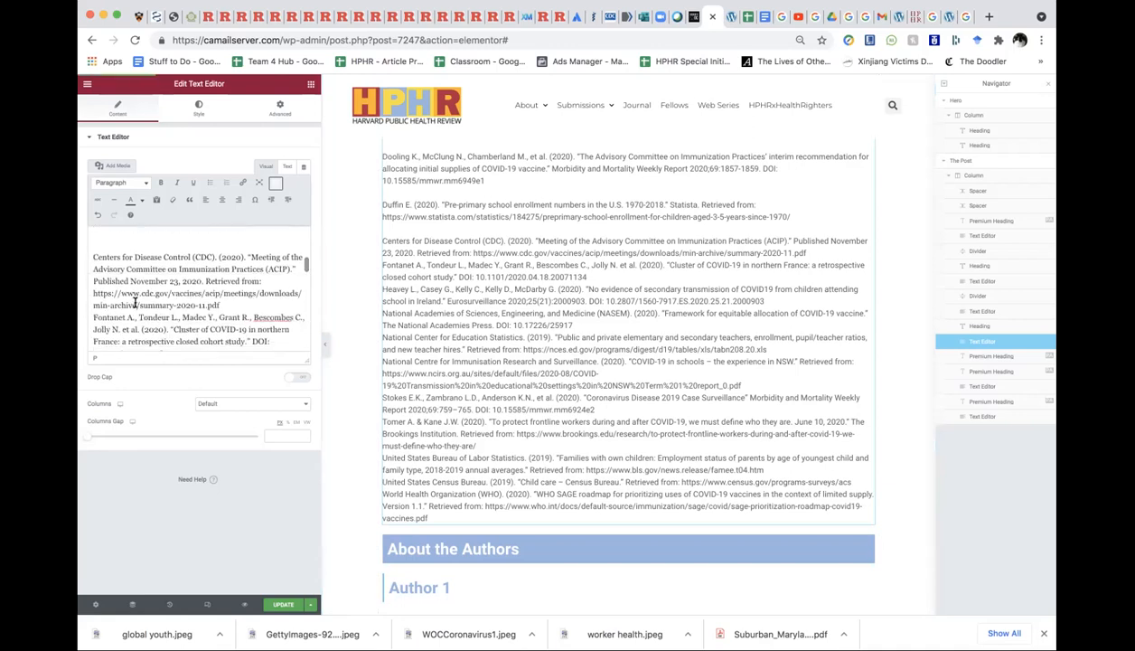
{"action": "key", "text": "Return"}
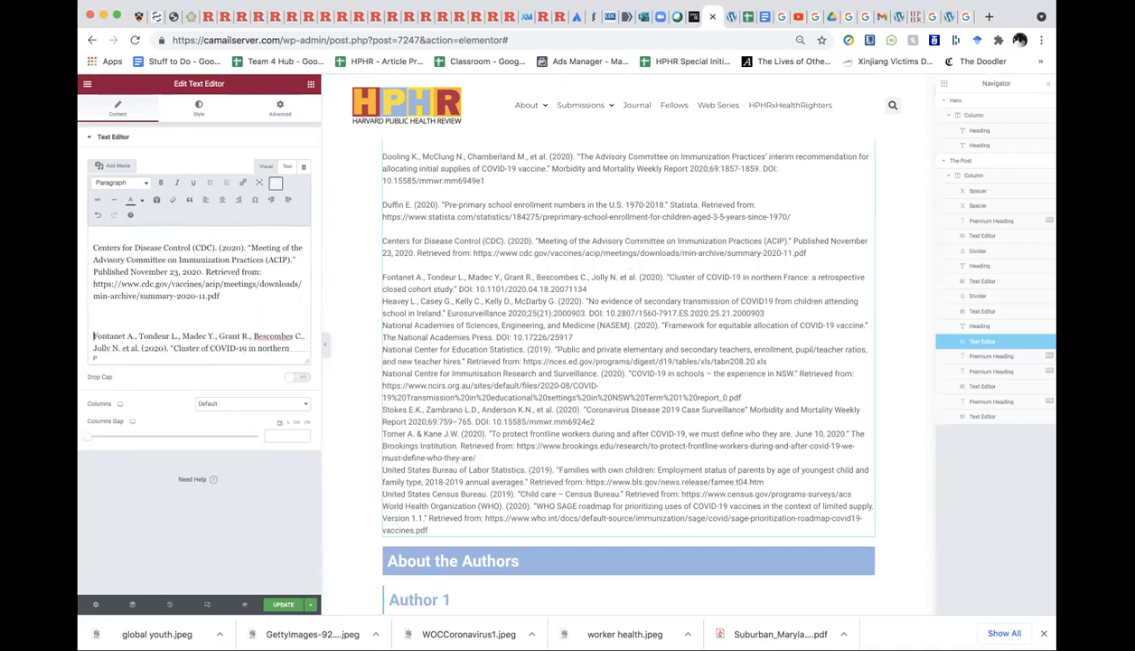
- Insert blank lines before the reference on children attending school in Ireland and the National Academies of Sciences reference
{"action": "key", "text": "Down"}
{"action": "key", "text": "Down"}
{"action": "key", "text": "Down"}
{"action": "key", "text": "Down"}
{"action": "key", "text": "Down"}
{"action": "key", "text": "Down"}
{"action": "key", "text": "Down"}
{"action": "key", "text": "Up"}
{"action": "key", "text": "Up"}
{"action": "key", "text": "Return"}
{"action": "key", "text": "Down"}
{"action": "key", "text": "Down"}
{"action": "key", "text": "Return"}
- Insert blank lines before the National Center for Education Statistics and the National Centre for Immunisation Research and Surveillance references
{"action": "key", "text": "Down"}
{"action": "key", "text": "Down"}
{"action": "key", "text": "Down"}
{"action": "key", "text": "Down"}
{"action": "key", "text": "Return"}
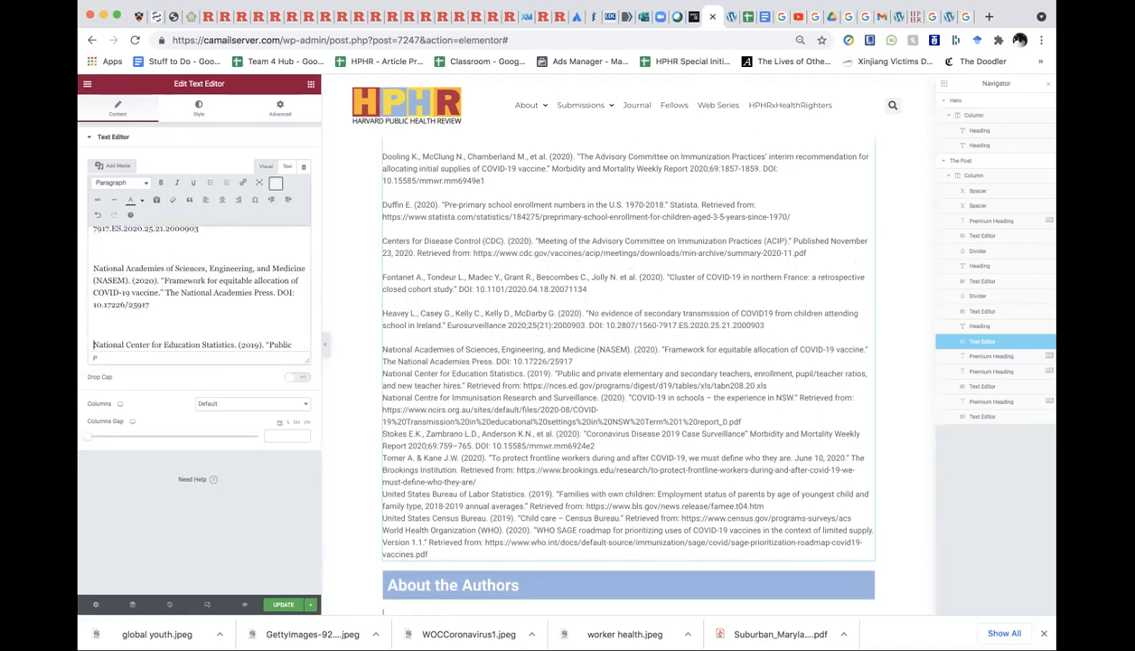
{"action": "key", "text": "Down"}
{"action": "key", "text": "Down"}
{"action": "key", "text": "Down"}
{"action": "key", "text": "Down"}
{"action": "key", "text": "Down"}
{"action": "key", "text": "Down"}
{"action": "key", "text": "Return"}
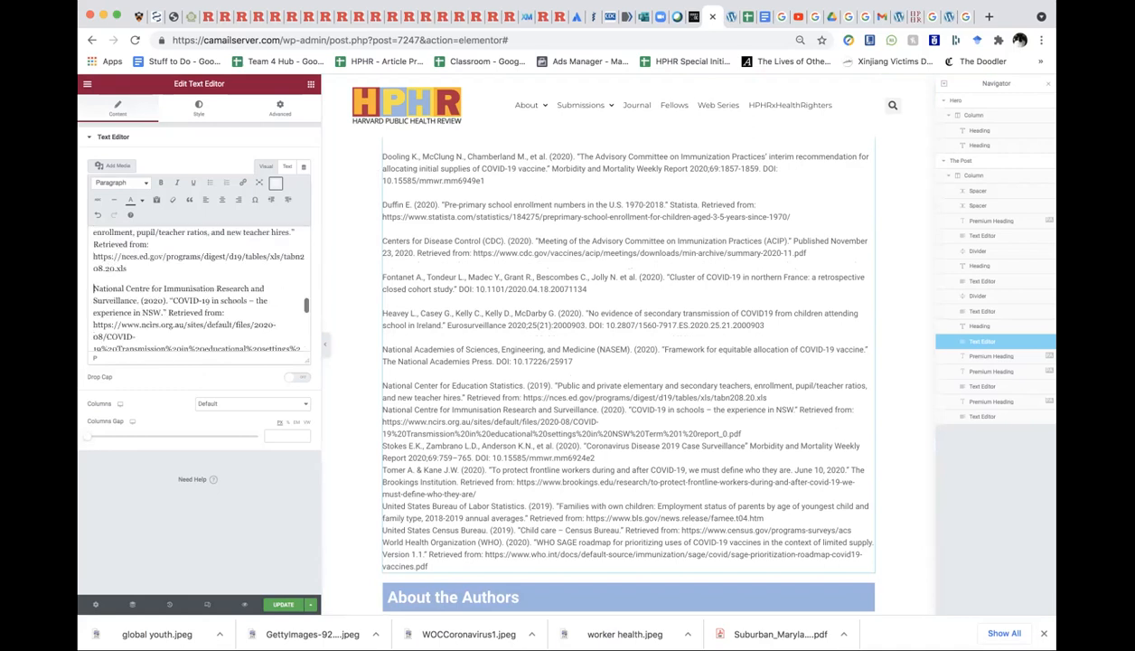
- Separate the "Coronavirus Disease 2019 Case Surveillance" reference and the Brookings Institution reference from the entries above them with blank lines
{"action": "key", "text": "Down"}
{"action": "key", "text": "Down"}
{"action": "key", "text": "Down"}
{"action": "key", "text": "Down"}
{"action": "key", "text": "Down"}
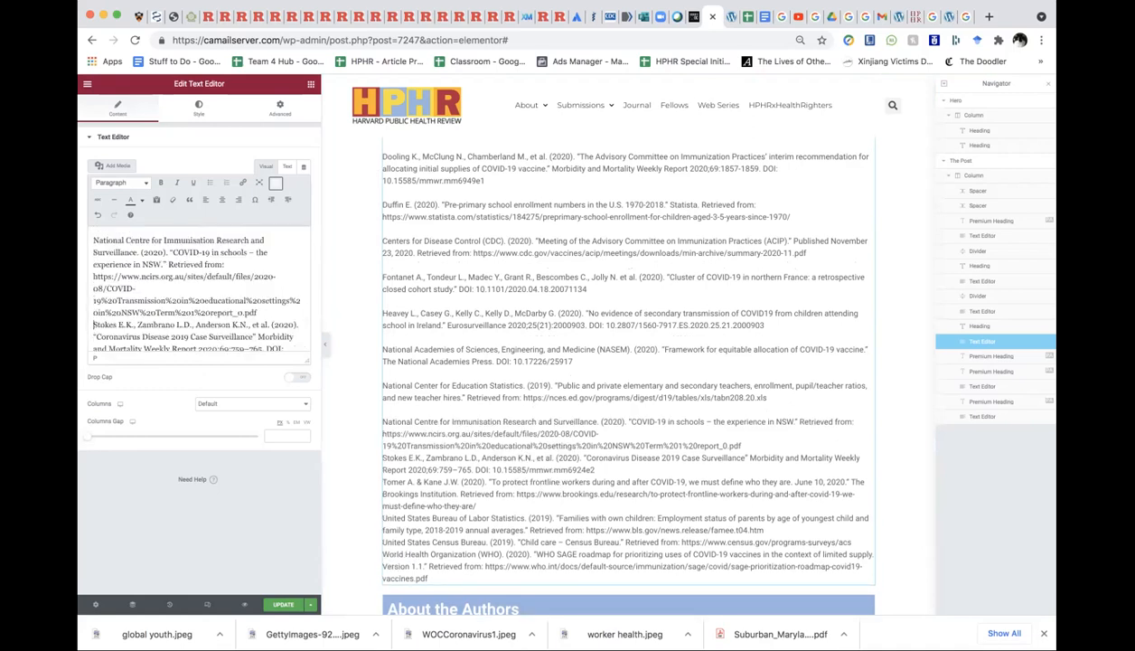
{"action": "key", "text": "Return"}
{"action": "key", "text": "Down"}
{"action": "key", "text": "Down"}
{"action": "key", "text": "Down"}
{"action": "key", "text": "Down"}
{"action": "key", "text": "Return"}
- Insert blank lines before the United States Bureau of Labor Statistics and the United States Census Bureau references
{"action": "key", "text": "Down"}
{"action": "key", "text": "Down"}
{"action": "key", "text": "Down"}
{"action": "key", "text": "Down"}
{"action": "key", "text": "Down"}
{"action": "key", "text": "Down"}
{"action": "key", "text": "Return"}
{"action": "key", "text": "Down"}
{"action": "key", "text": "Down"}
{"action": "key", "text": "Down"}
{"action": "key", "text": "Down"}
{"action": "key", "text": "Down"}
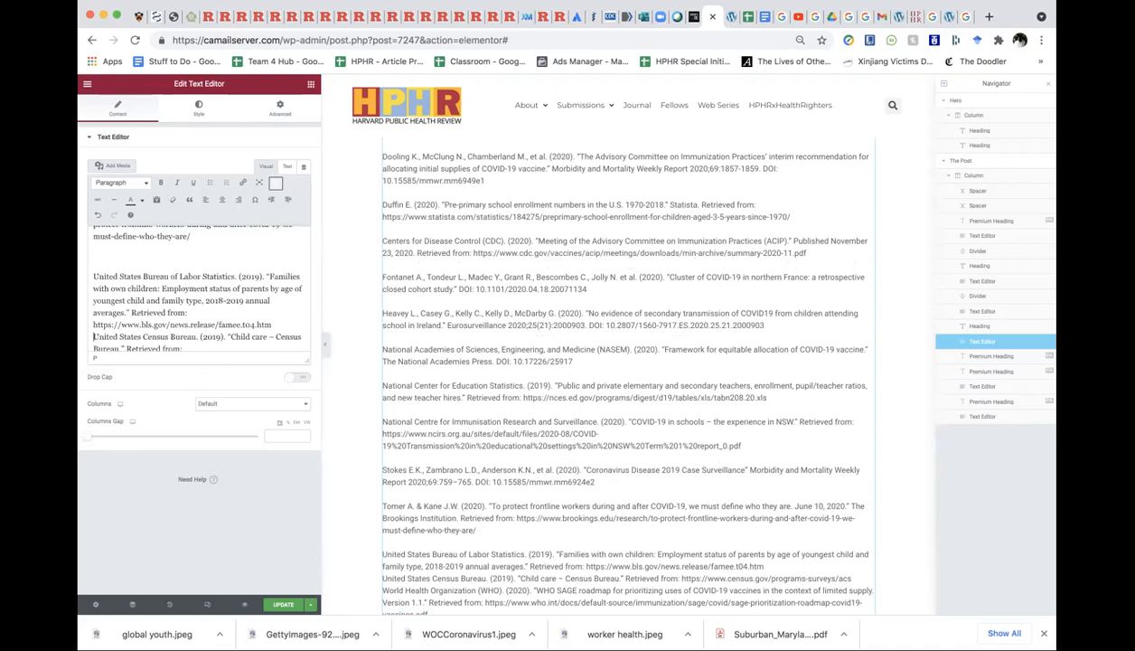
{"action": "key", "text": "Return"}
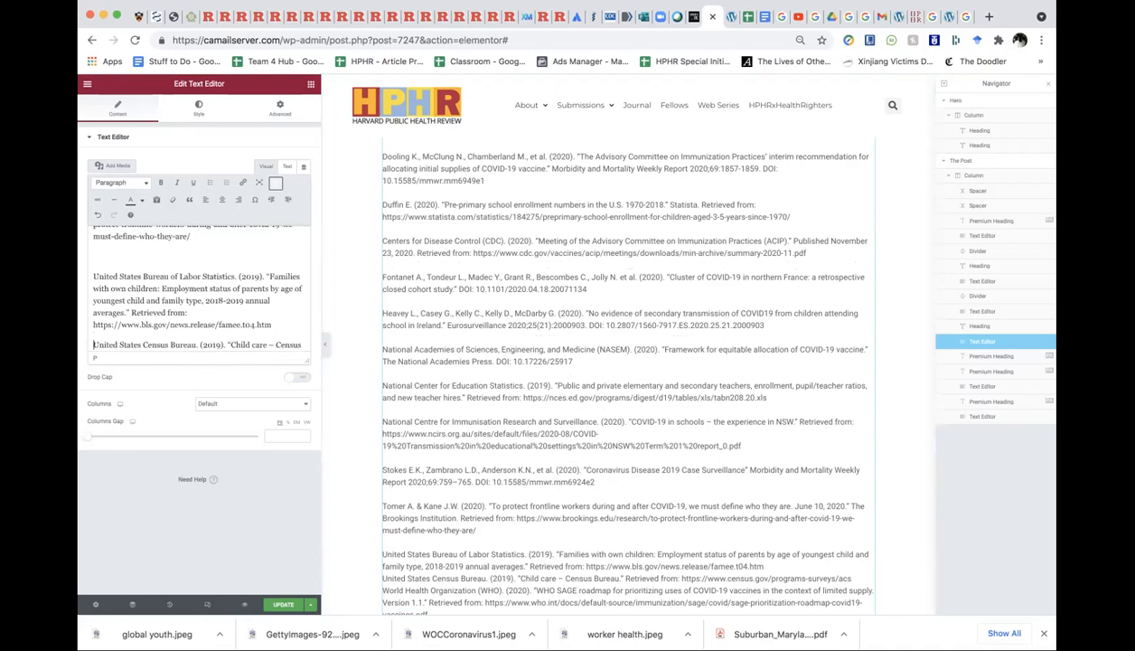
{"action": "scroll", "coordinate": [476, 498], "scroll_direction": "down", "scroll_amount": 2}
{"action": "scroll", "coordinate": [476, 498], "scroll_direction": "down", "scroll_amount": 1}
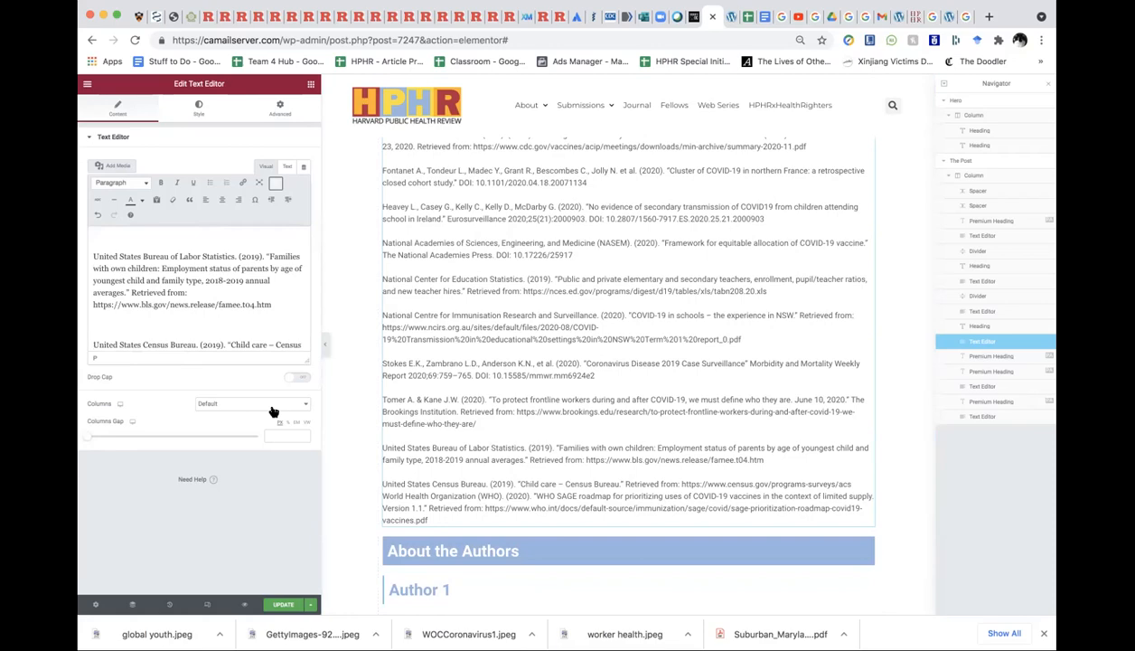
{"action": "scroll", "coordinate": [404, 335], "scroll_direction": "up", "scroll_amount": 5}
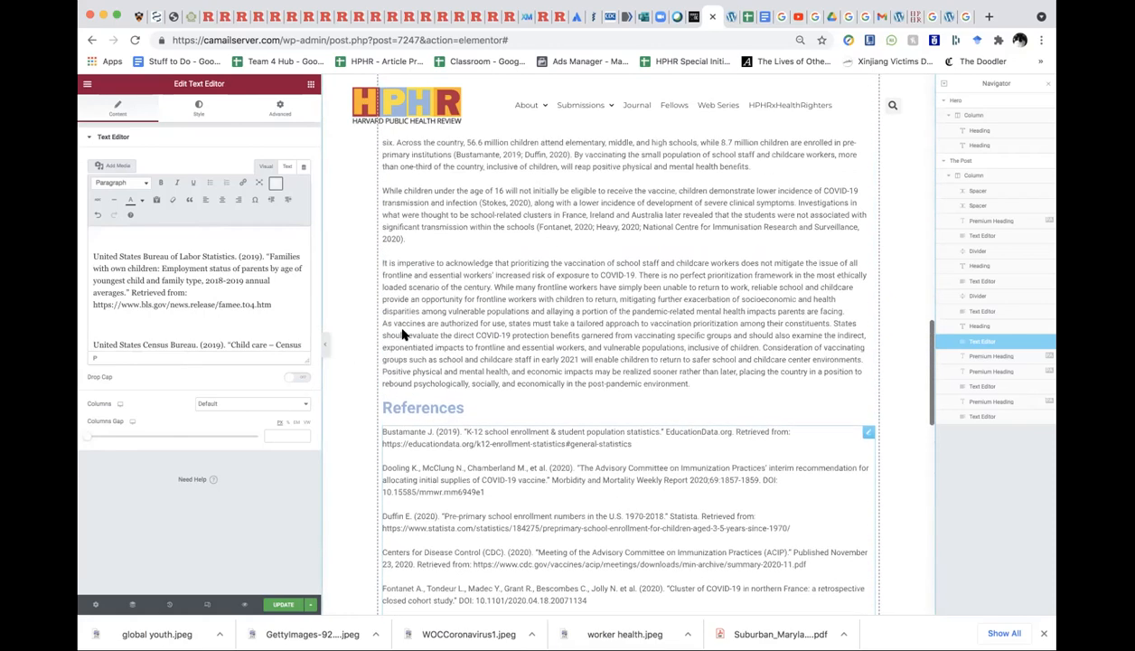
{"action": "scroll", "coordinate": [404, 334], "scroll_direction": "up", "scroll_amount": 1}
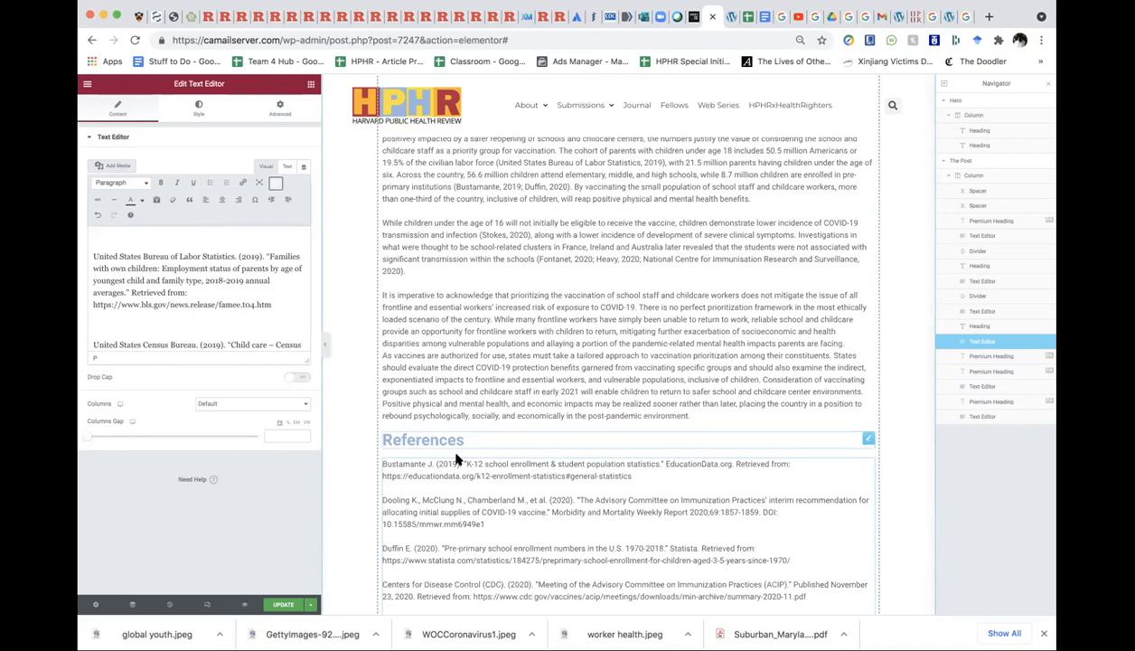
- Check the spacing between entries in the article's reference list and update the post
{"action": "scroll", "coordinate": [582, 458], "scroll_direction": "down", "scroll_amount": 2}
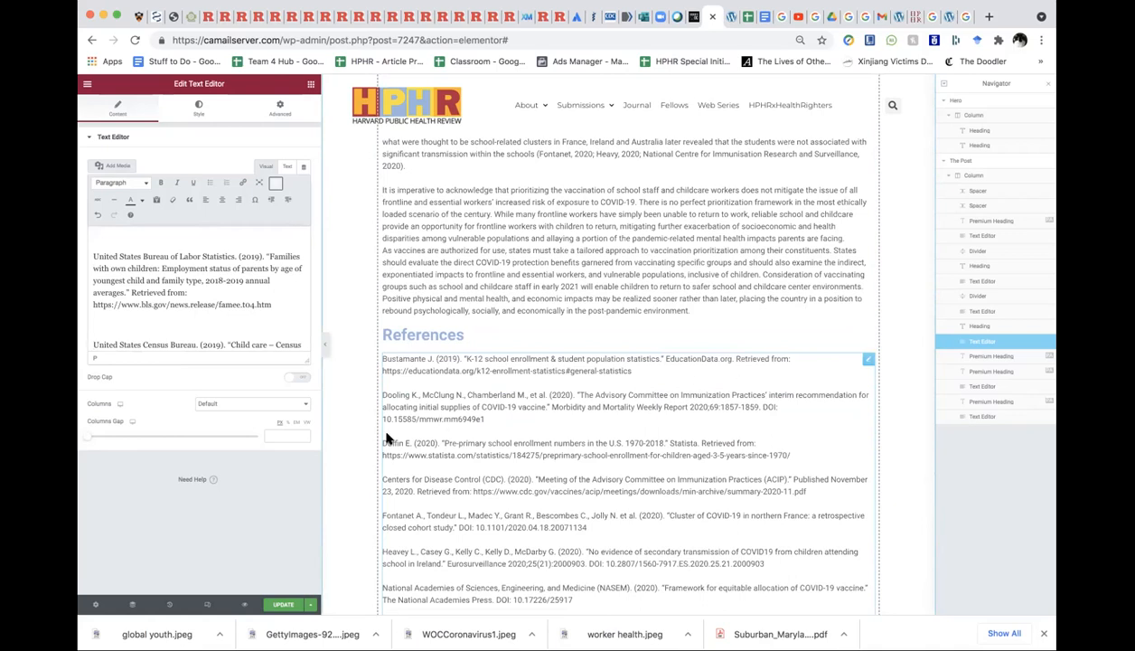
{"action": "scroll", "coordinate": [387, 438], "scroll_direction": "down", "scroll_amount": 2}
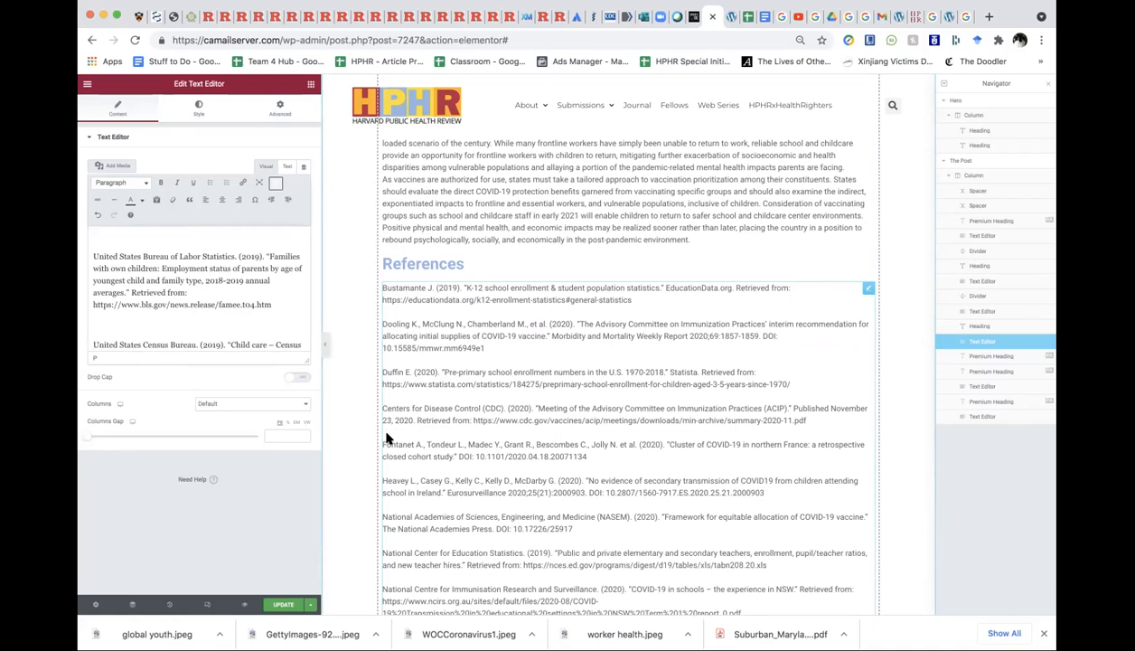
{"action": "scroll", "coordinate": [387, 438], "scroll_direction": "down", "scroll_amount": 1}
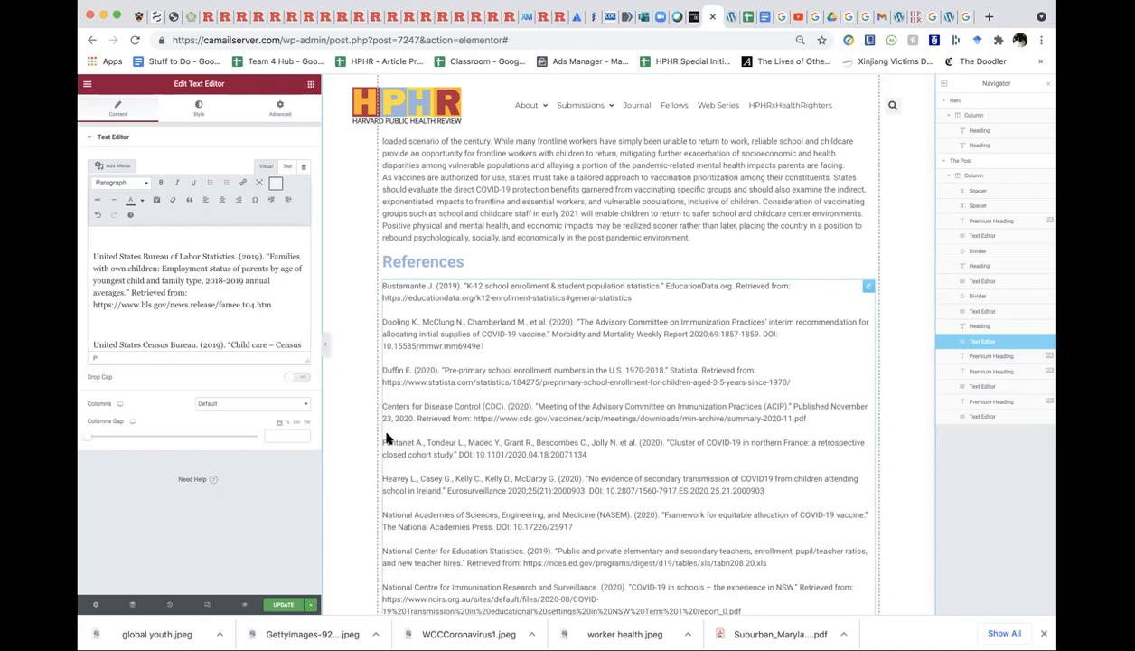
{"action": "left_click", "coordinate": [290, 606]}
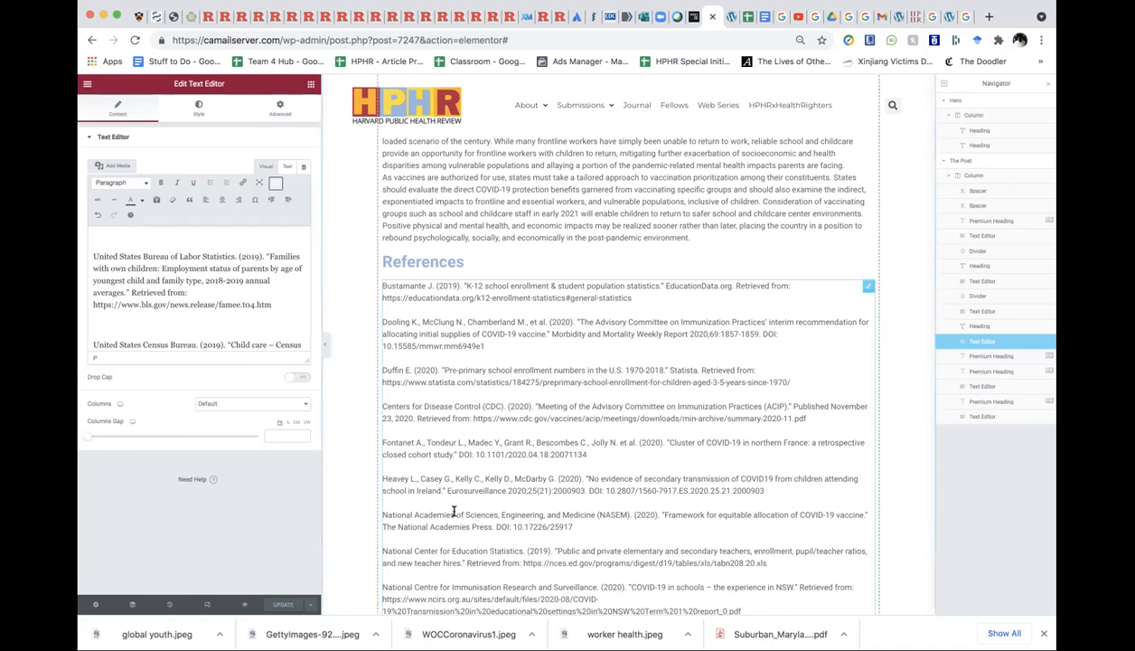
- Look through the other open posts for the Elementor article on America's flawed supplement law and weight loss cures
{"action": "scroll", "coordinate": [454, 512], "scroll_direction": "up", "scroll_amount": 4}
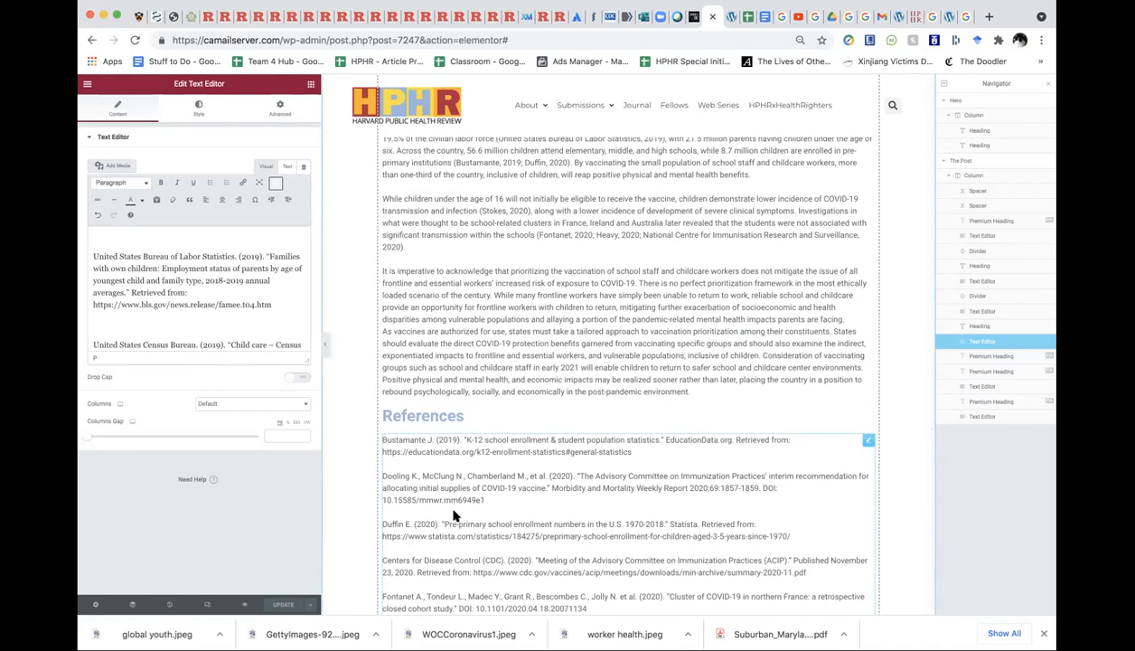
{"action": "scroll", "coordinate": [453, 515], "scroll_direction": "up", "scroll_amount": 5}
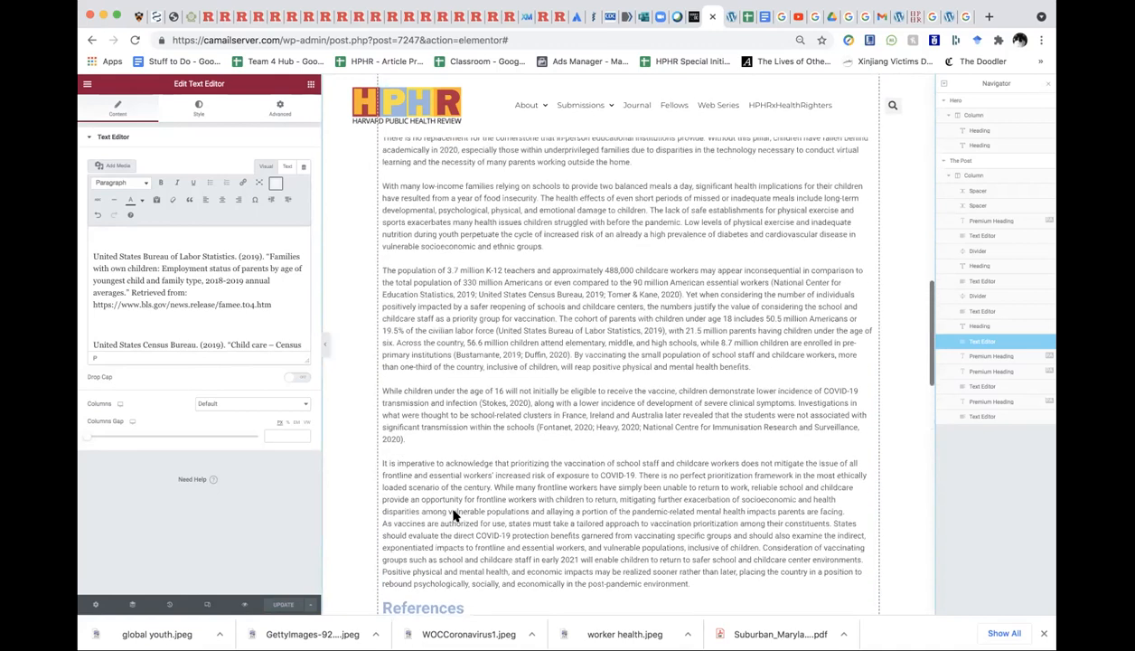
{"action": "left_click", "coordinate": [897, 18]}
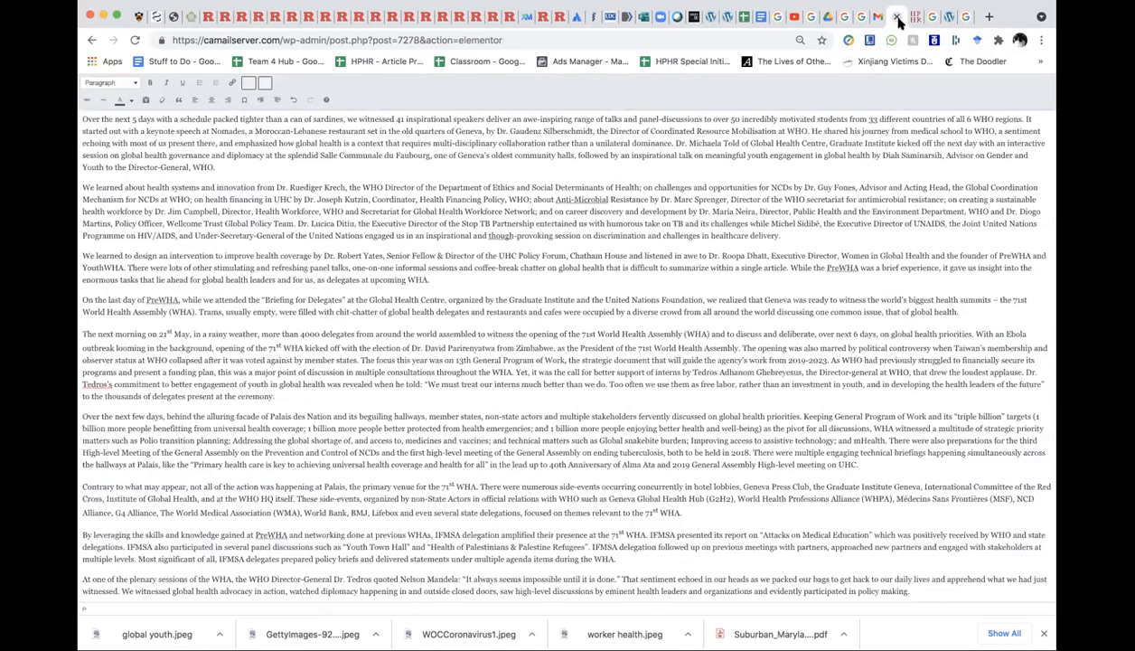
{"action": "scroll", "coordinate": [759, 274], "scroll_direction": "up", "scroll_amount": 3}
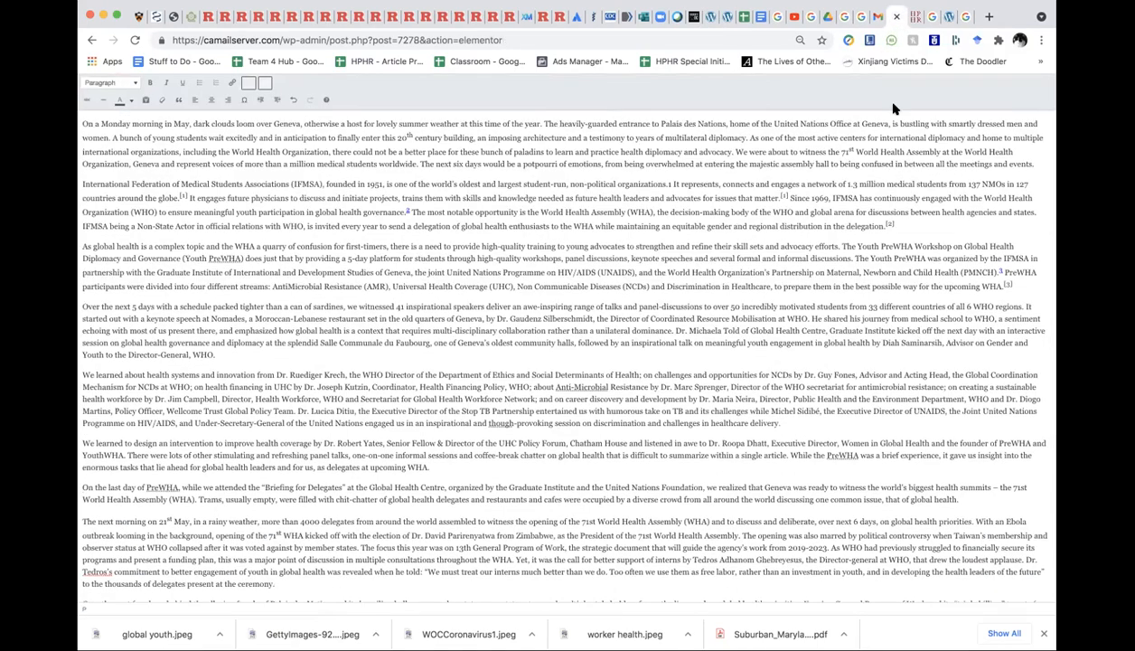
{"action": "left_click", "coordinate": [945, 18]}
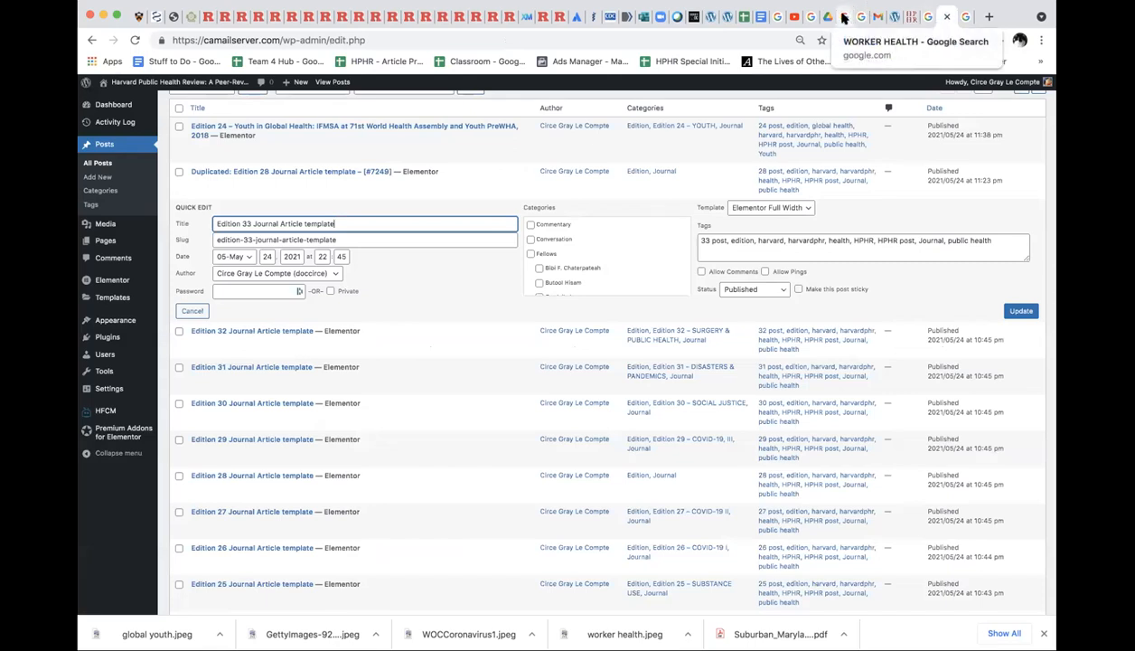
{"action": "left_click", "coordinate": [891, 19]}
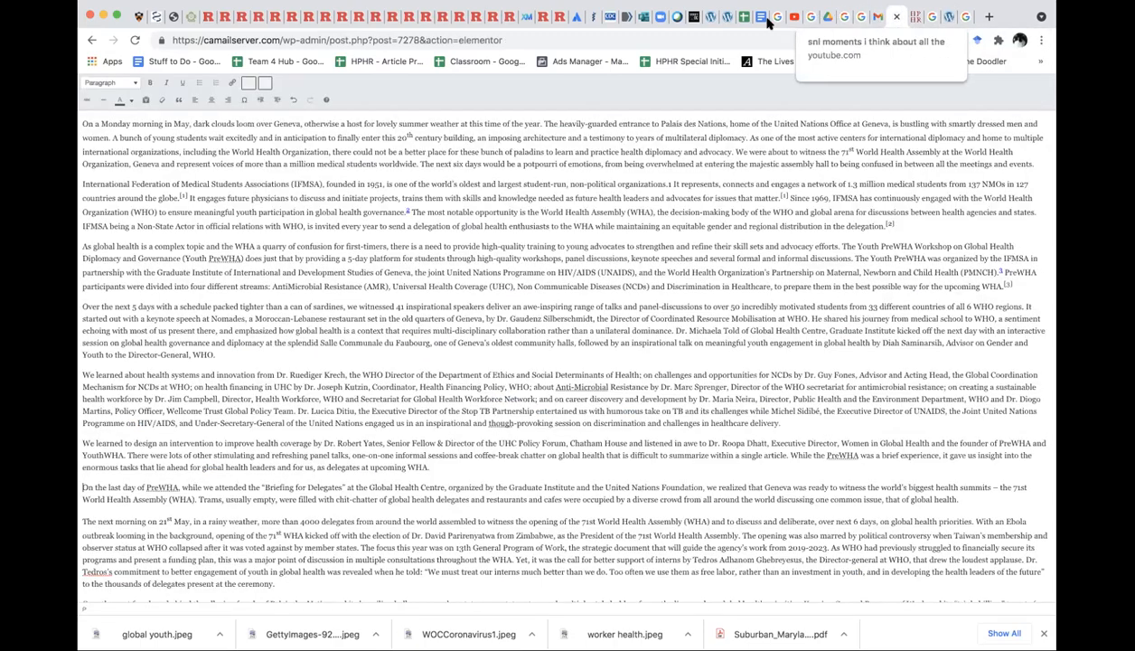
{"action": "left_click", "coordinate": [728, 18]}
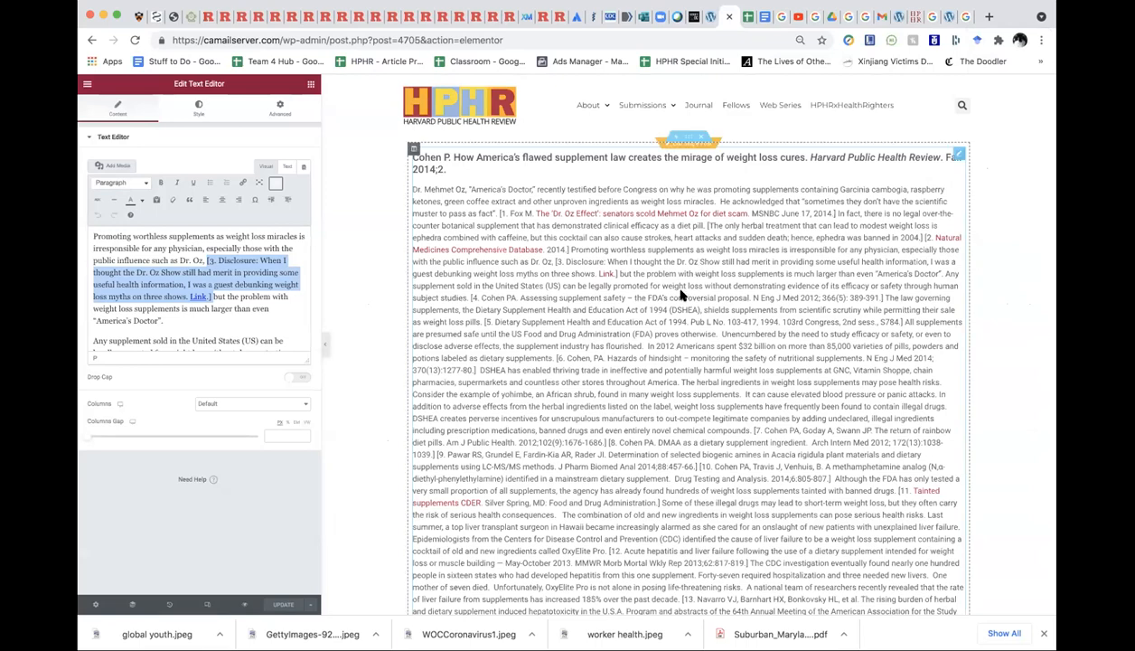
- Examine how the numbered references are embedded in the supplement article's body, both on the page and in its text editor
{"action": "scroll", "coordinate": [649, 328], "scroll_direction": "down", "scroll_amount": 1}
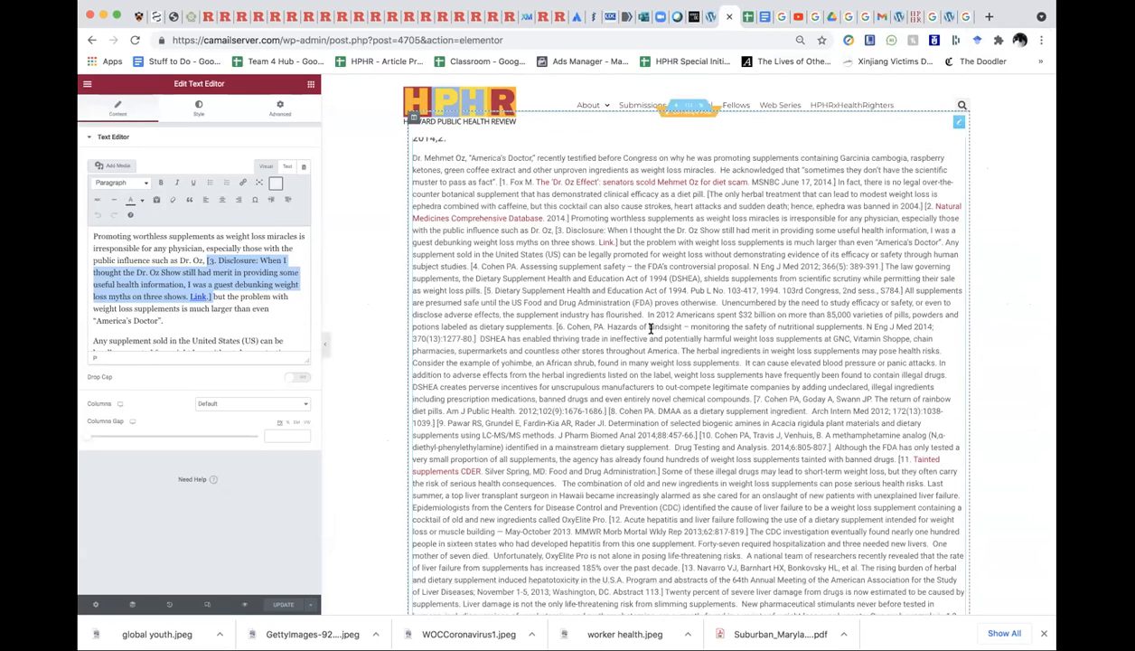
{"action": "scroll", "coordinate": [481, 249], "scroll_direction": "up", "scroll_amount": 1}
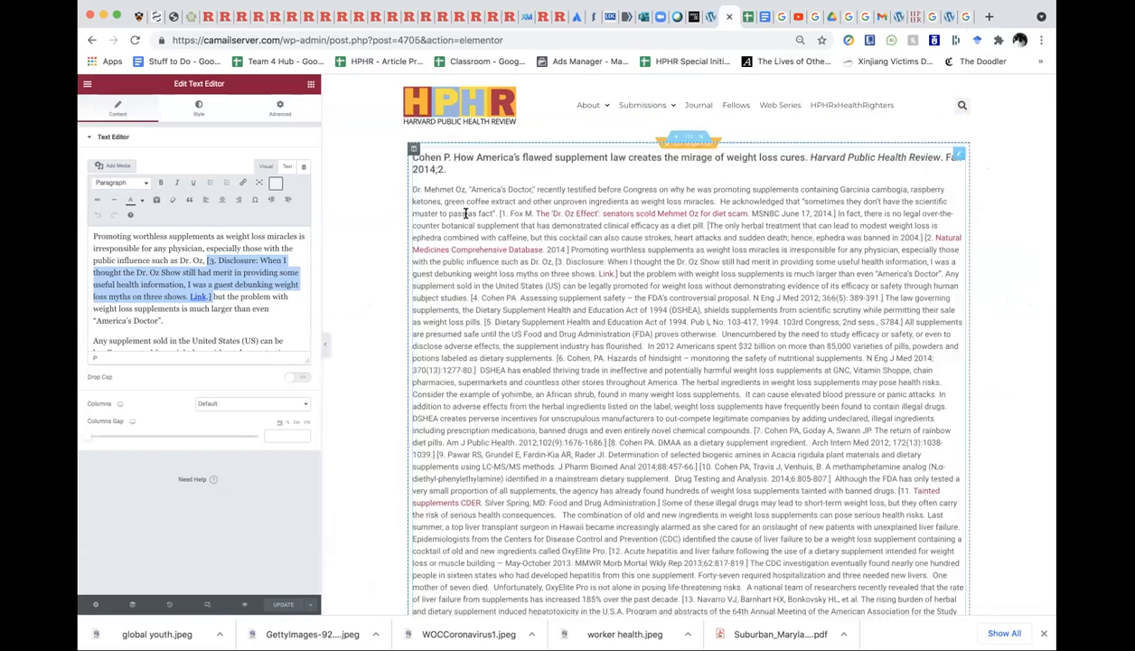
{"action": "left_click", "coordinate": [240, 271]}
{"action": "scroll", "coordinate": [184, 310], "scroll_direction": "down", "scroll_amount": 3}
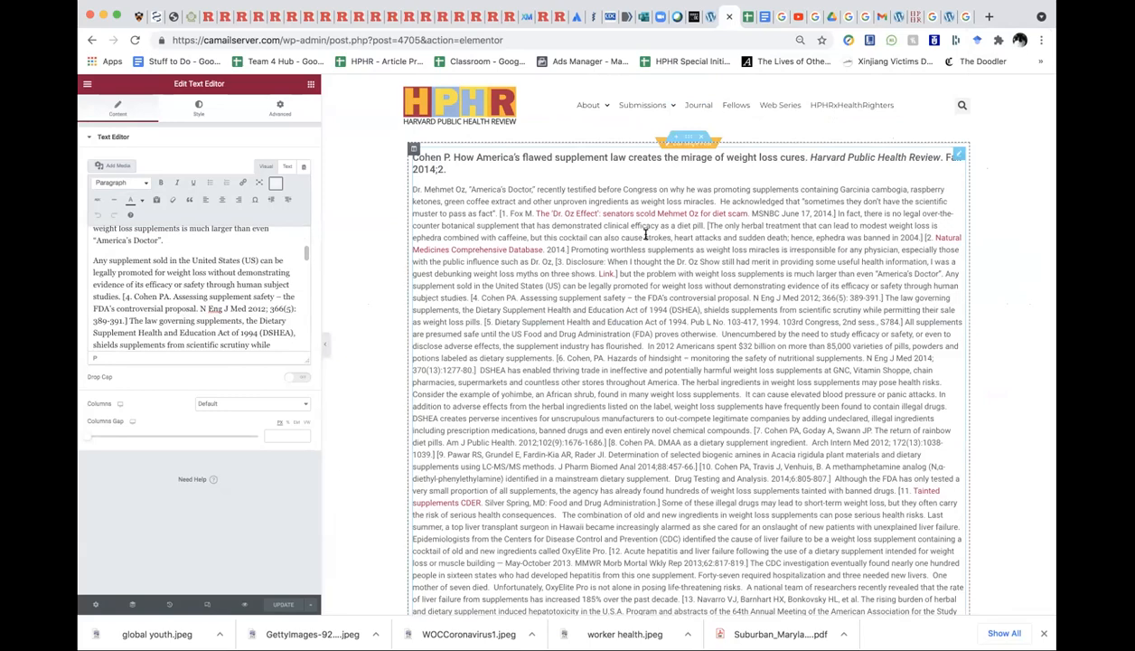
{"action": "scroll", "coordinate": [697, 457], "scroll_direction": "down", "scroll_amount": 1}
{"action": "scroll", "coordinate": [697, 456], "scroll_direction": "down", "scroll_amount": 6}
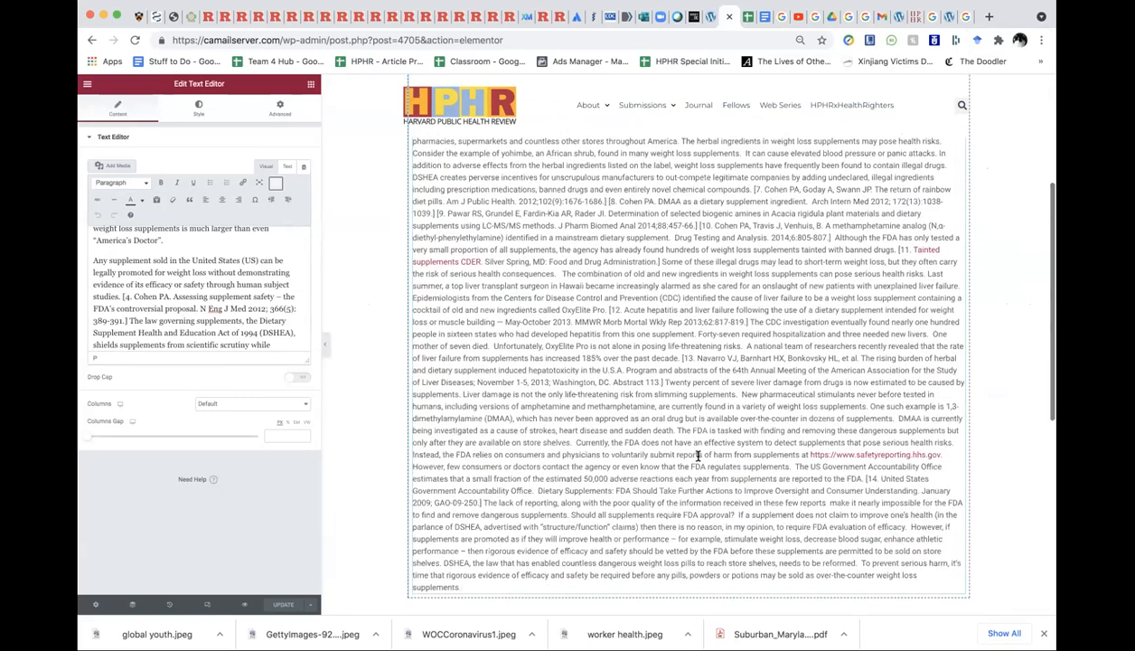
{"action": "scroll", "coordinate": [697, 456], "scroll_direction": "down", "scroll_amount": 3}
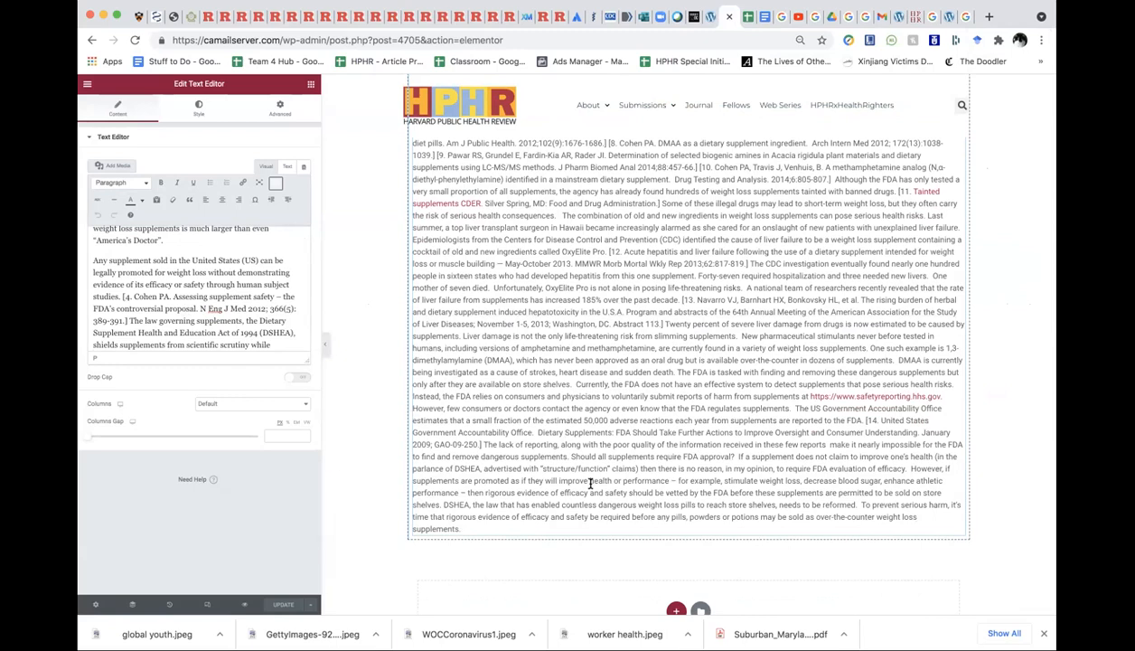
{"action": "scroll", "coordinate": [590, 484], "scroll_direction": "up", "scroll_amount": 1}
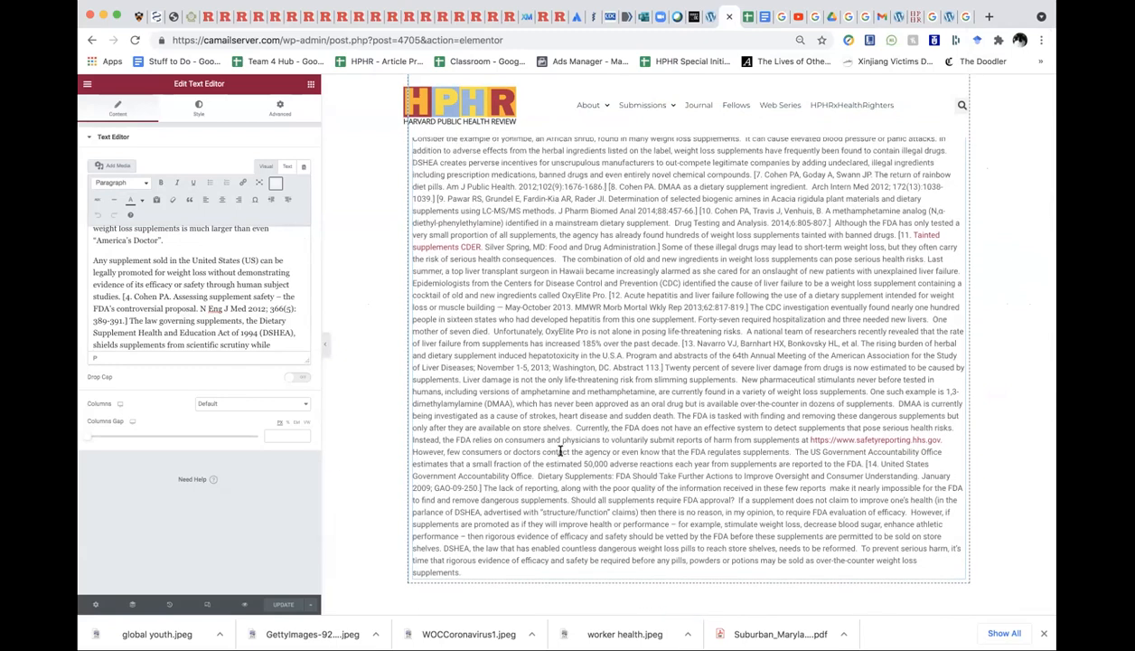
{"action": "scroll", "coordinate": [223, 276], "scroll_direction": "down", "scroll_amount": 3}
{"action": "scroll", "coordinate": [223, 276], "scroll_direction": "down", "scroll_amount": 5}
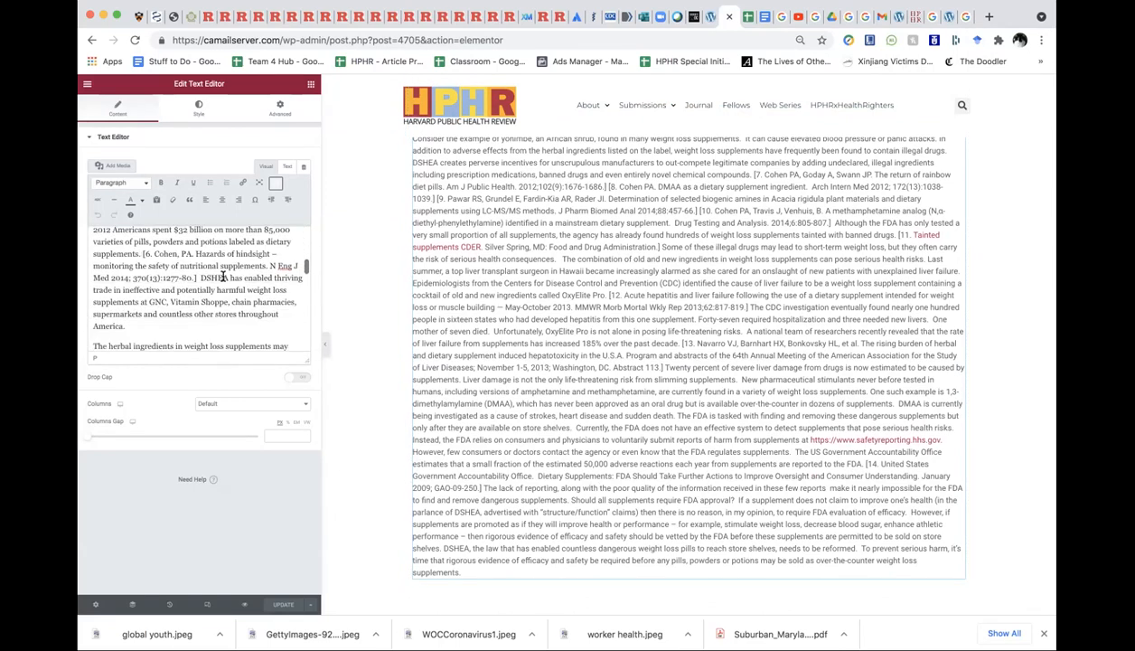